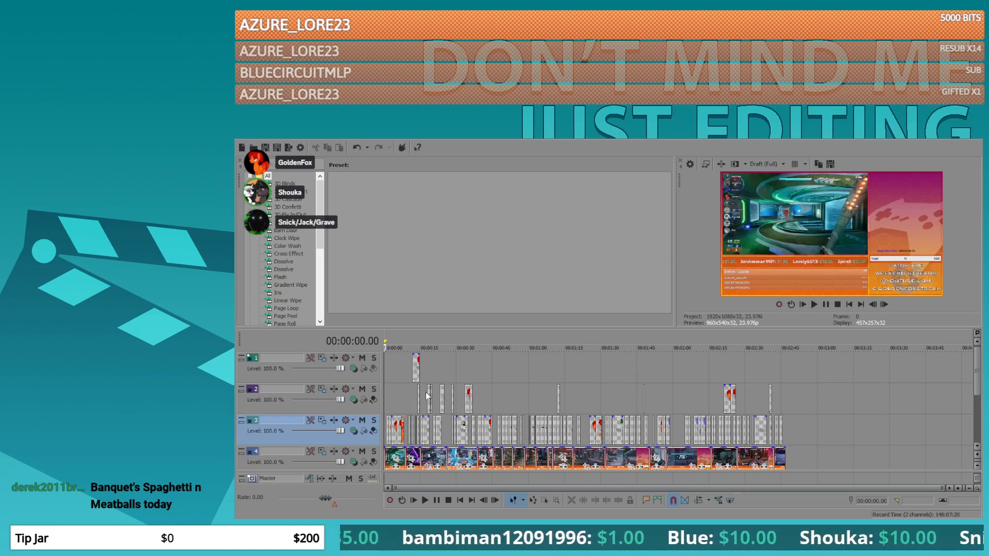
- Open the Pan/Crop settings of the first character clip on the third track and enlarge the window to show its crop preview
scroll(407, 387, "up", 5)
key("space")
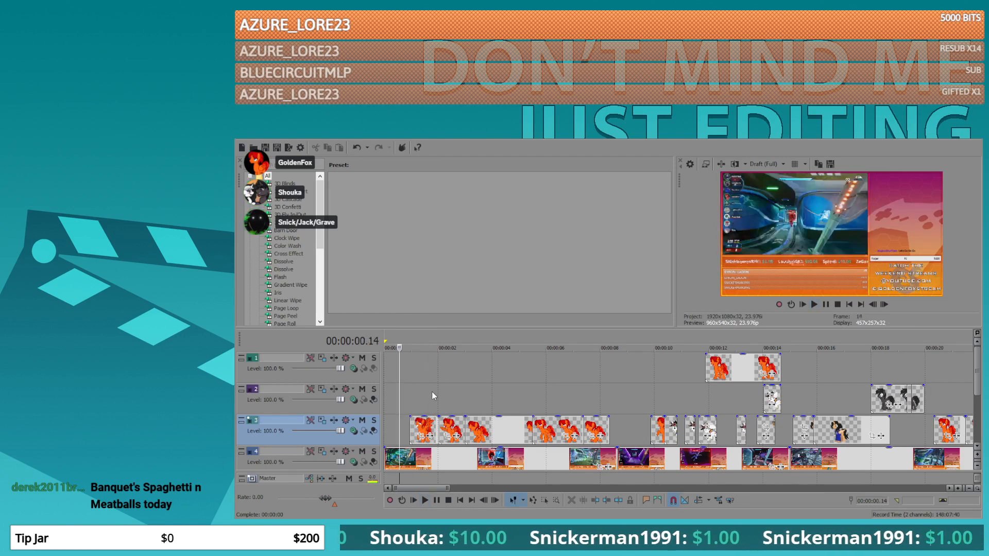
left_click(422, 407)
left_click(425, 421)
left_click(422, 436)
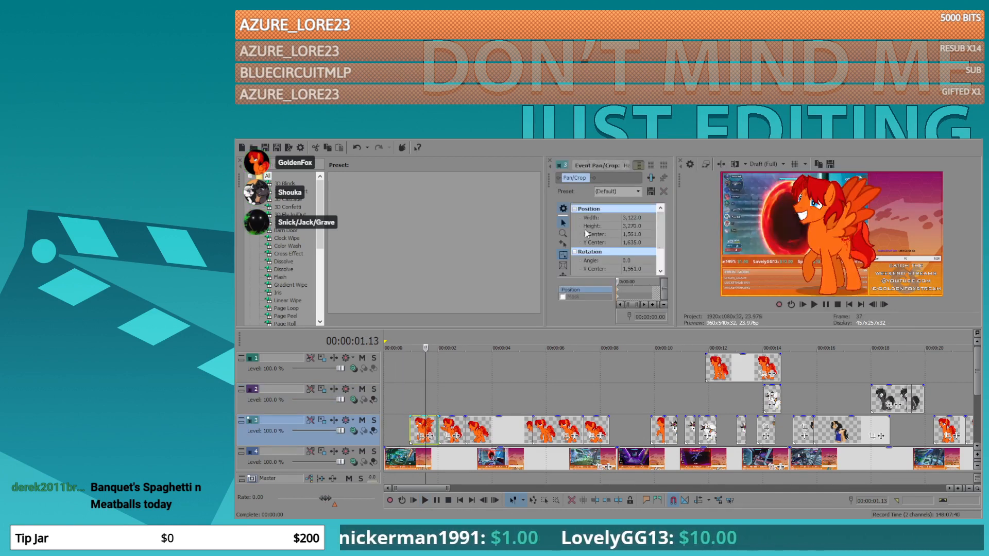
left_click_drag(546, 228, 376, 228)
scroll(569, 260, "down", 5)
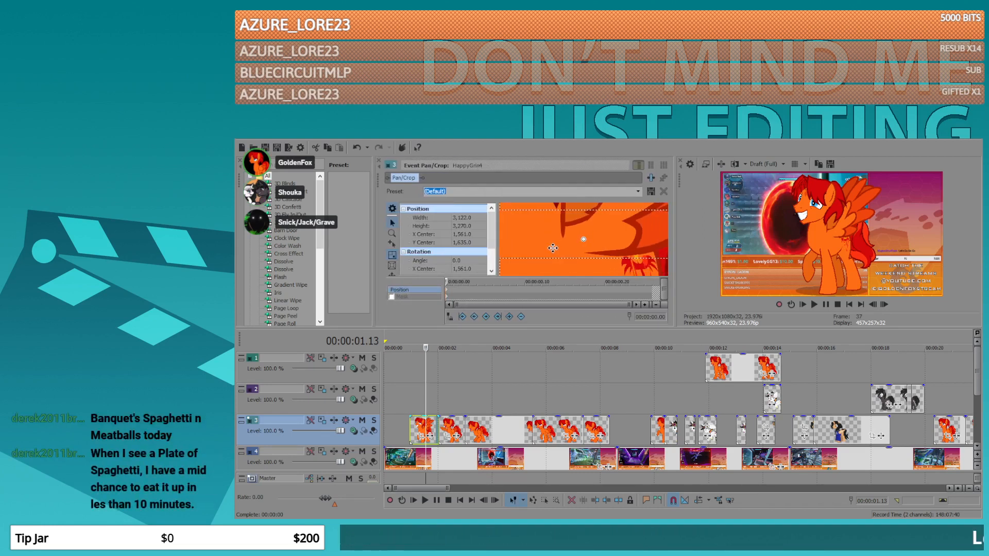
scroll(572, 253, "down", 4)
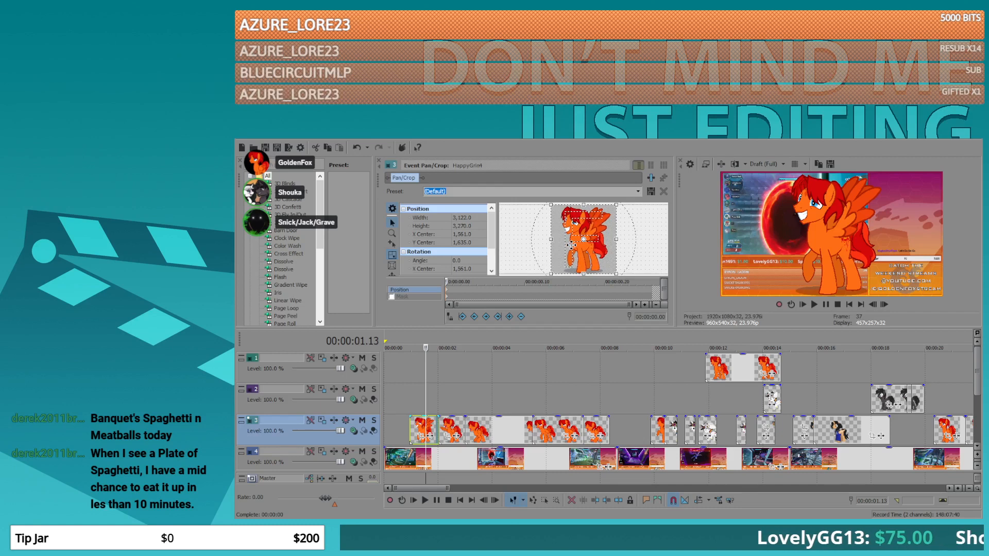
scroll(554, 239, "up", 1)
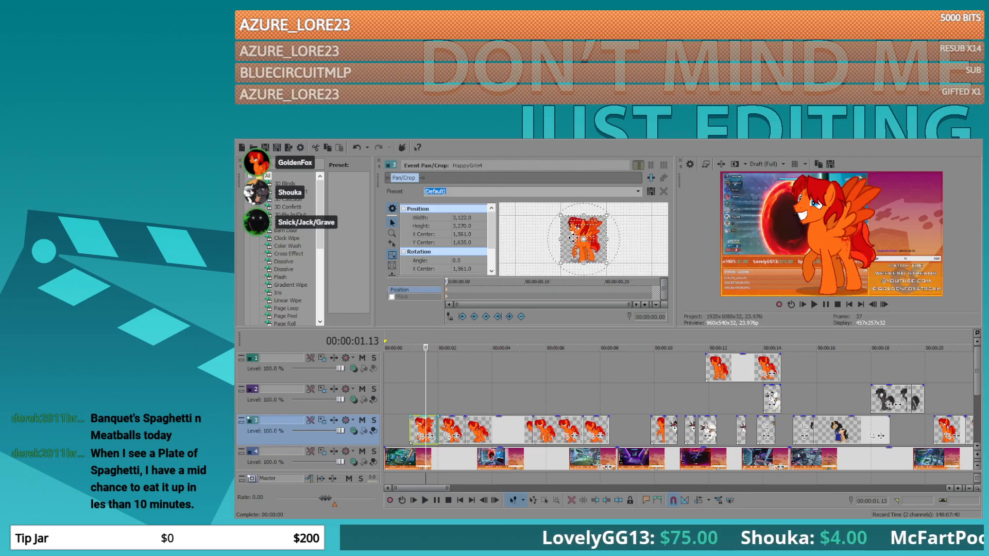
- Apply the 16:9 Widescreen TV preset to the first character clip, enlarge the crop to 6,148.7 by 3,458.4, and center it at -419.7, 1,151.0
left_click(637, 192)
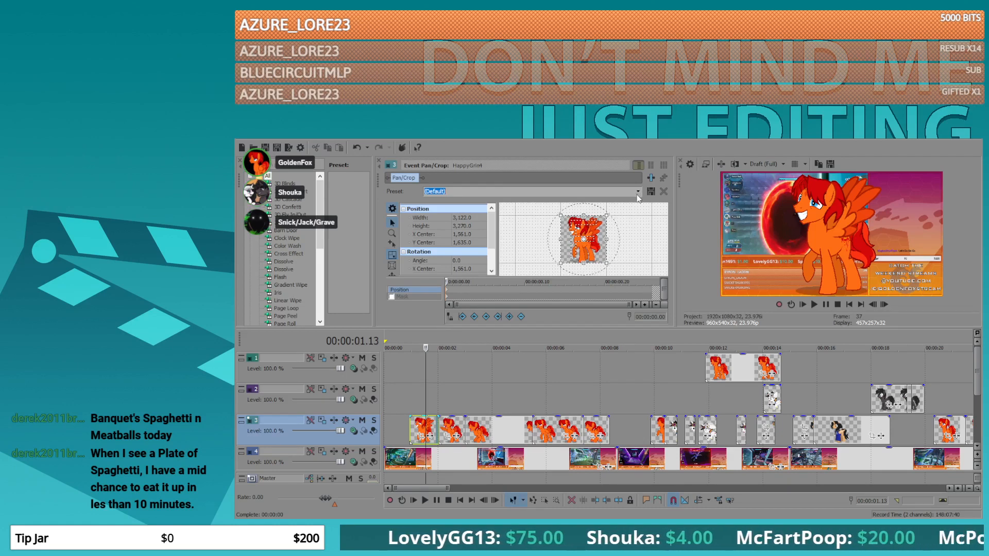
left_click(461, 220)
left_click_drag(561, 226, 504, 199)
left_click_drag(588, 236, 581, 242)
left_click_drag(505, 205, 499, 207)
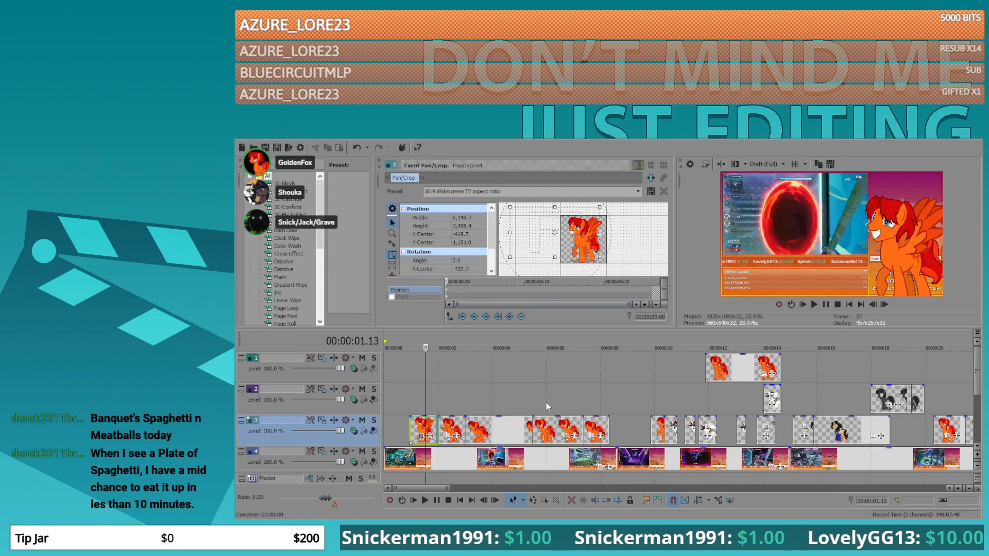
- Give the Laugh4 and Laugh5 clips the same 6,148.7 by 3,458.4 Pan/Crop framing as the first character clip
left_click(563, 438)
left_click(592, 438)
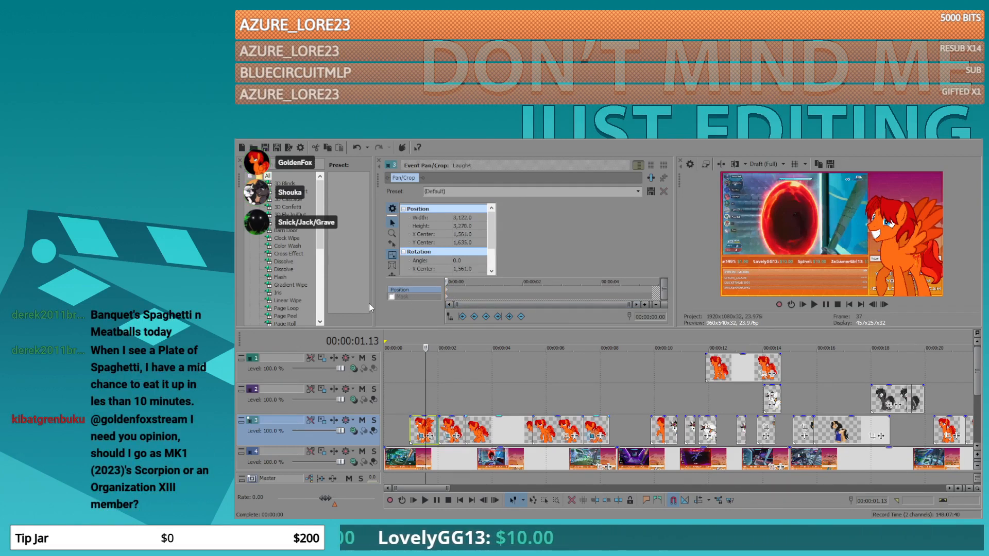
left_click(566, 438)
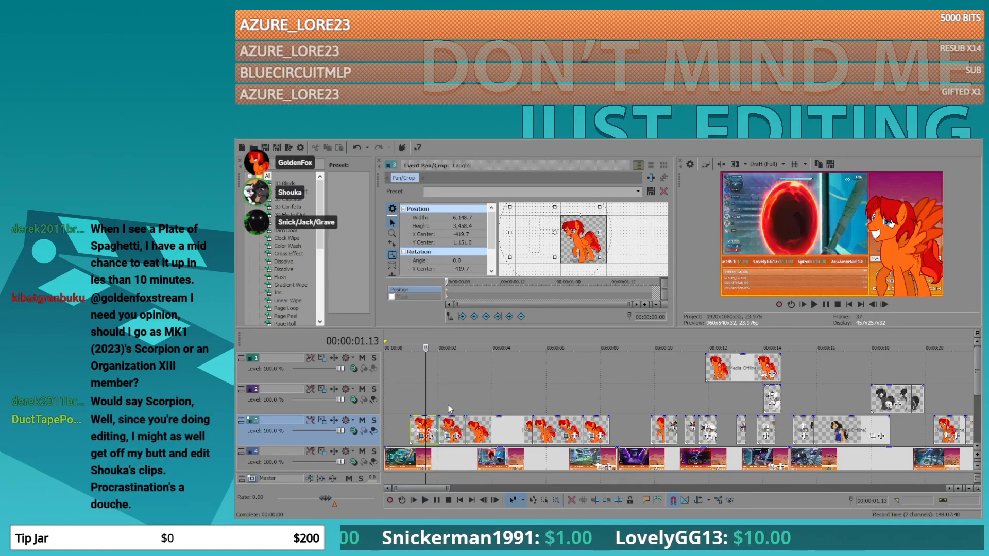
- Play the timeline from about 00:00:01.08 to check the framing of the opening character clips
left_click(419, 403)
key("space")
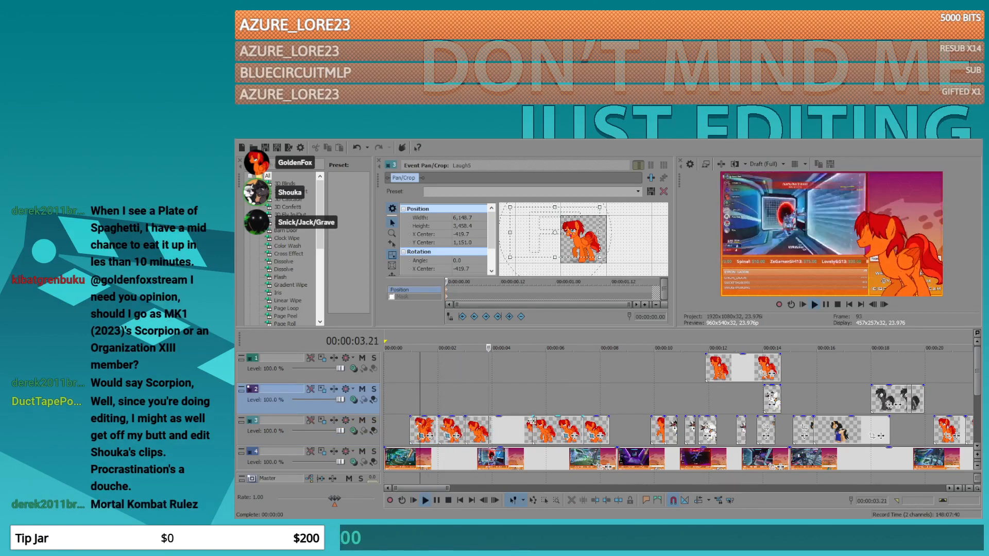
key("space")
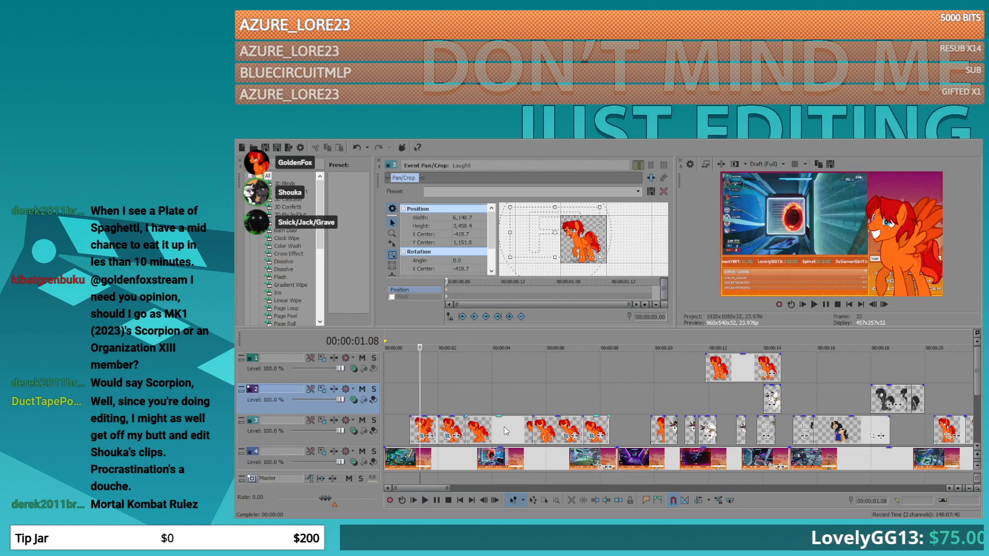
- Keyframe a shake on Laugh4's frames 1 to 3 with crop centers (-453.1, 1,117.6), (-419.7, 1,084.2) and (-386.3, 1,117.6)
left_click(591, 436)
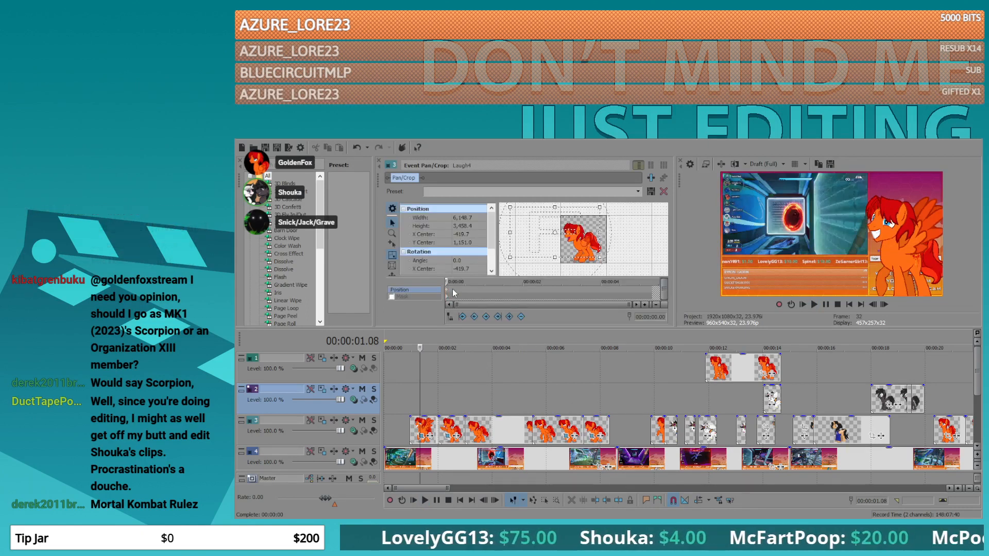
key("Right")
left_click_drag(518, 250, 517, 250)
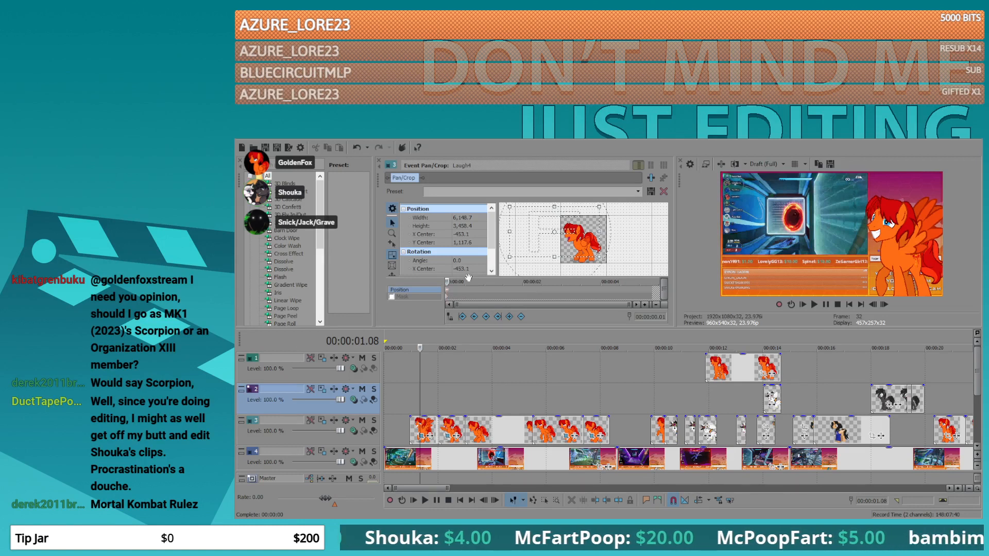
key("Right")
key("Up")
key("Right")
key("Right")
key("Down")
key("Right")
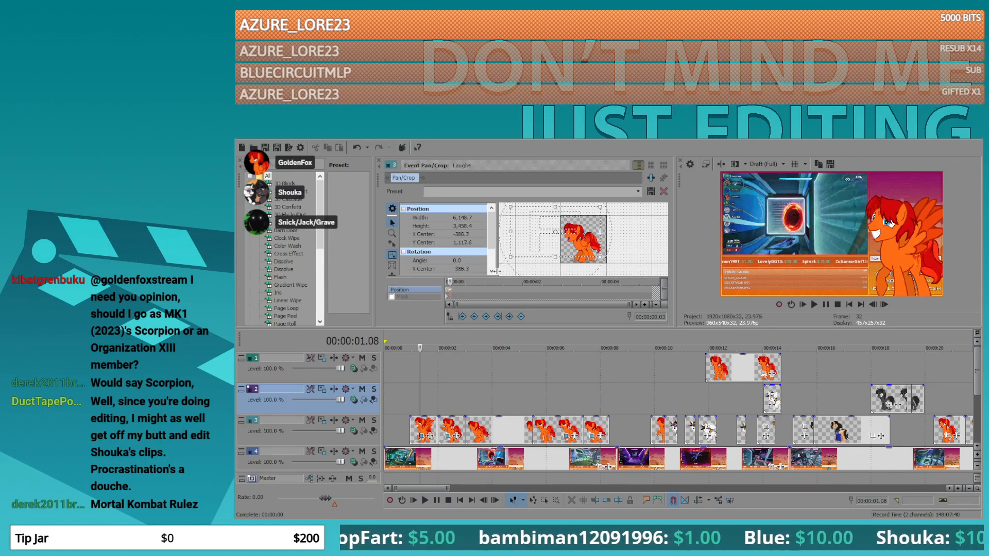
- Copy Laugh4's first shake keyframes and paste them from frame 4 and again from frame 8 in its Pan/Crop timeline
scroll(468, 291, "up", 3)
scroll(470, 291, "up", 2)
left_click(482, 291)
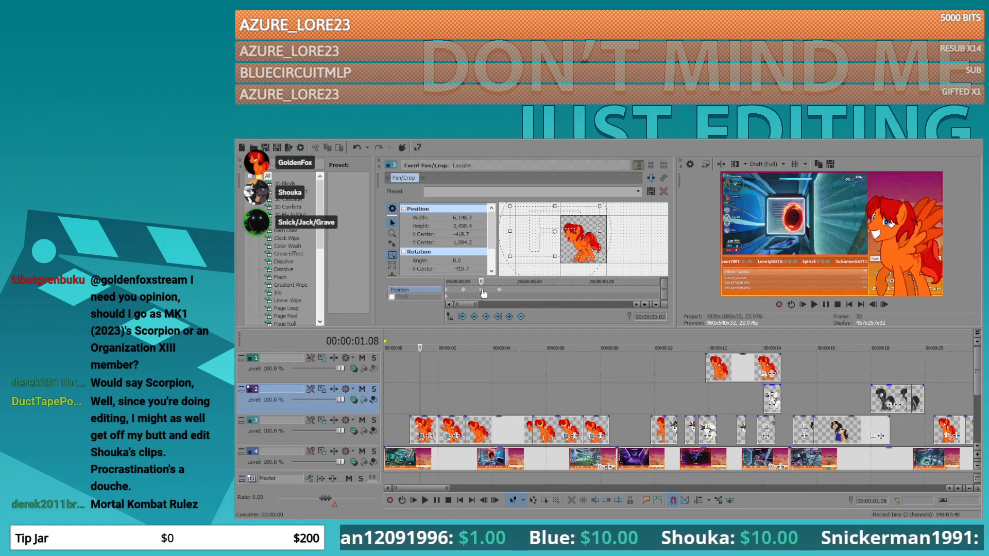
mouse_move(507, 290)
left_mouse_down()
mouse_move(517, 290)
mouse_move(505, 290)
left_mouse_up()
left_click(527, 295)
left_click(517, 291)
key("ctrl+v")
left_click(588, 289)
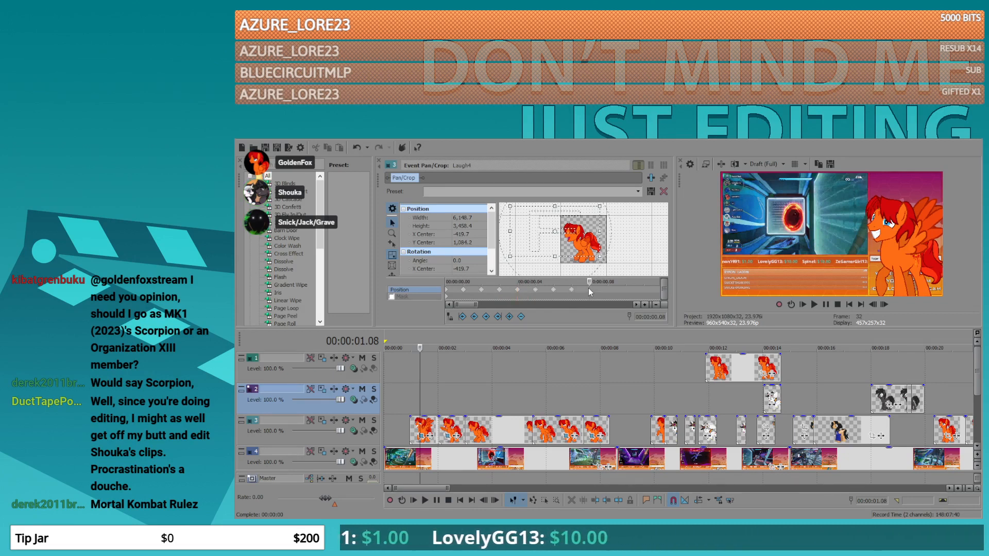
key("ctrl+v")
- Extend Laugh4's shake by pasting the copied position keyframes from frame 16 and from 00:00:01.08
scroll(587, 289, "down", 2)
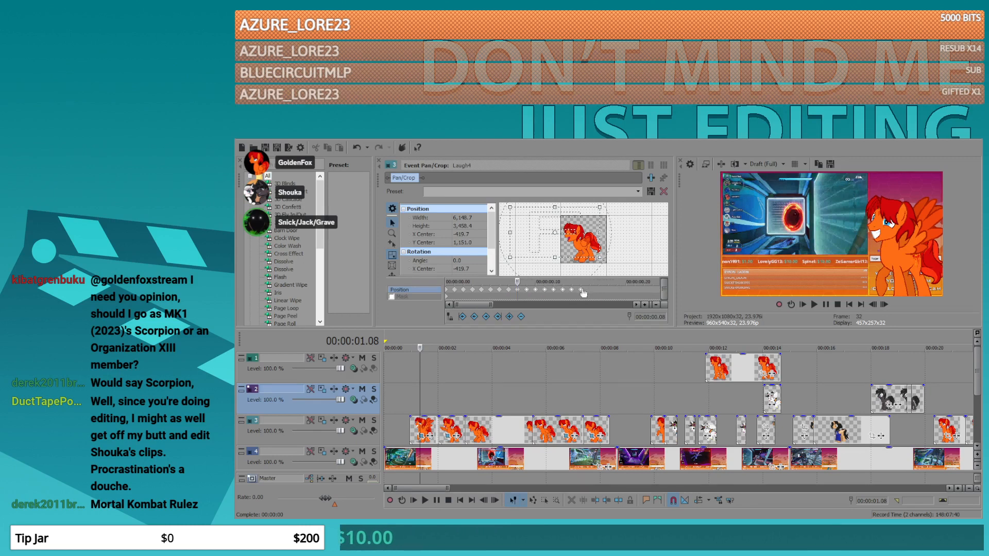
left_click(589, 289)
scroll(589, 289, "down", 4)
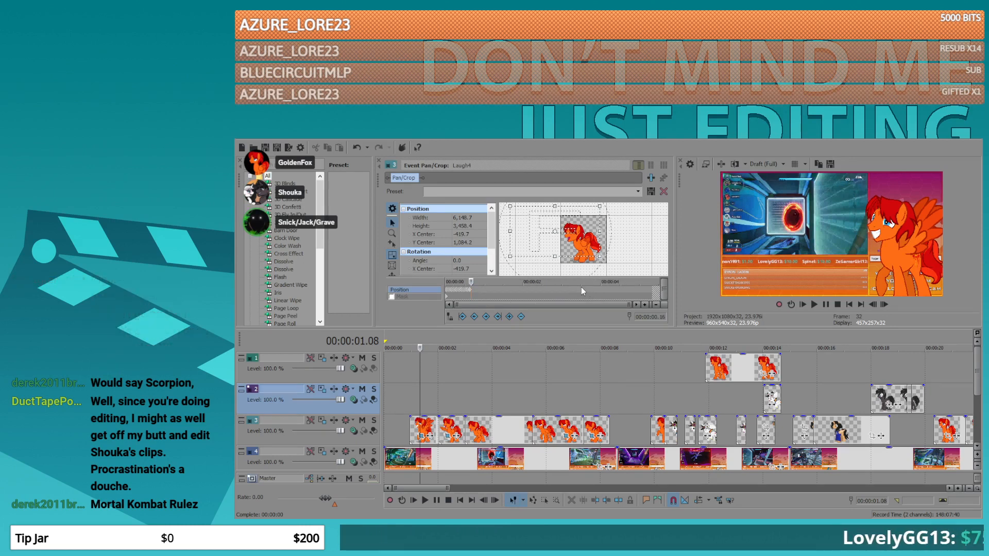
scroll(573, 288, "up", 2)
key("ctrl+v")
left_click(542, 289)
scroll(543, 288, "up", 2)
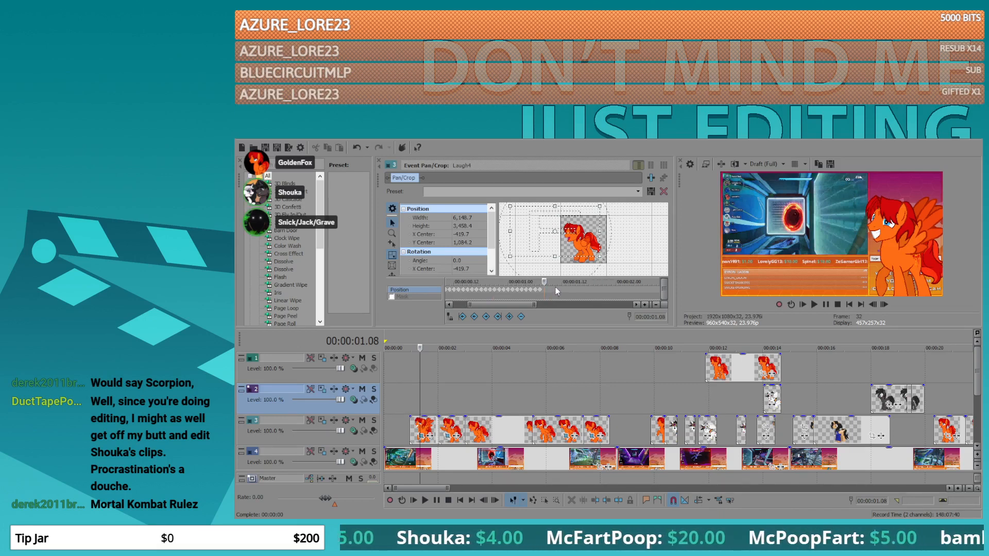
key("ctrl+v")
scroll(555, 289, "down", 3)
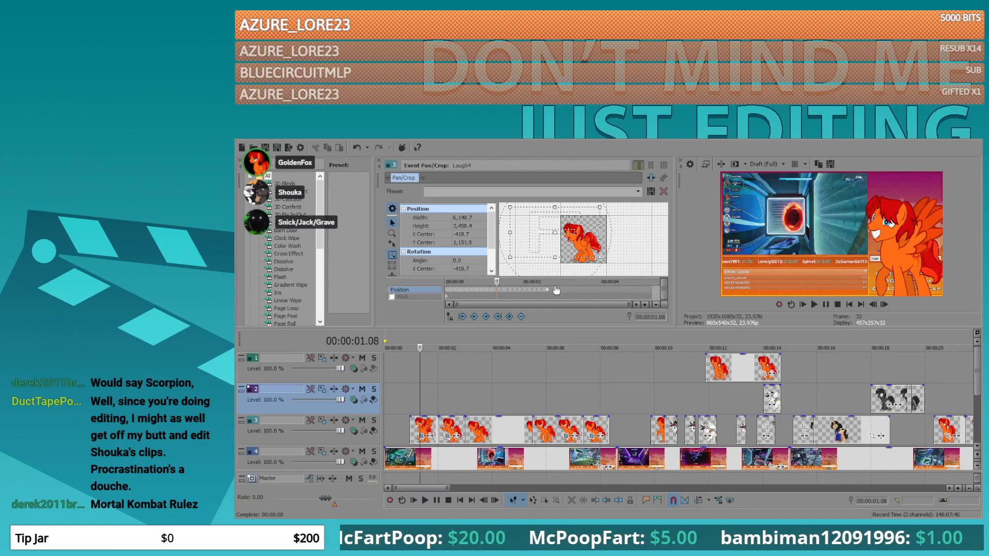
- Continue Laugh4's shake past 00:00:02.15, pasting further position keyframes up to and from 00:00:04.00
left_click(548, 289)
scroll(554, 290, "up", 2)
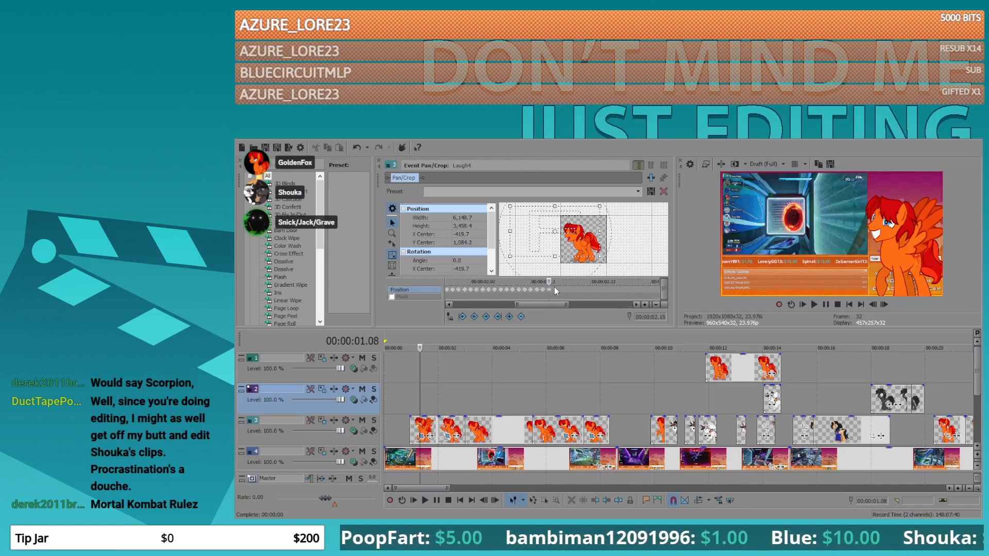
left_click(557, 290)
scroll(559, 291, "up", 2)
scroll(559, 291, "down", 3)
left_click(600, 290)
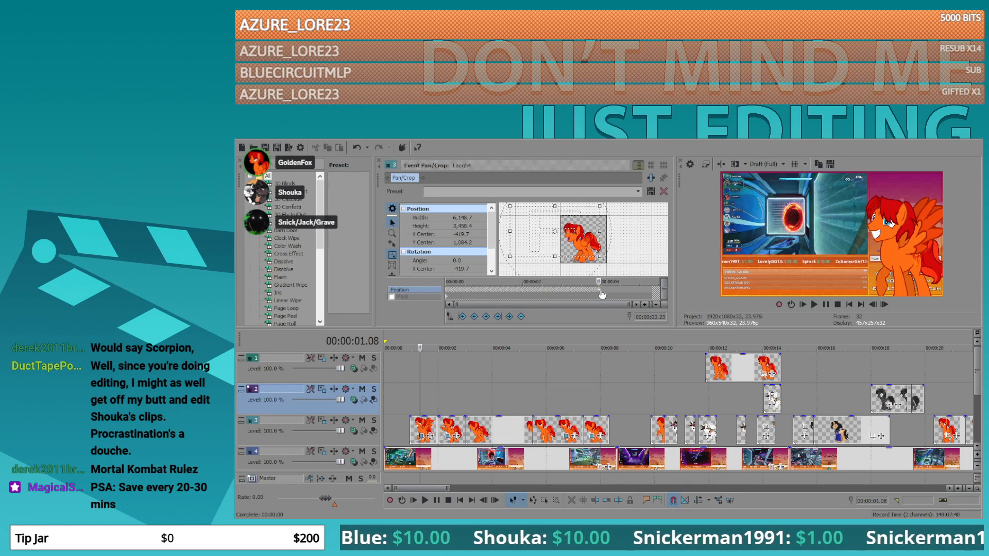
scroll(600, 291, "up", 3)
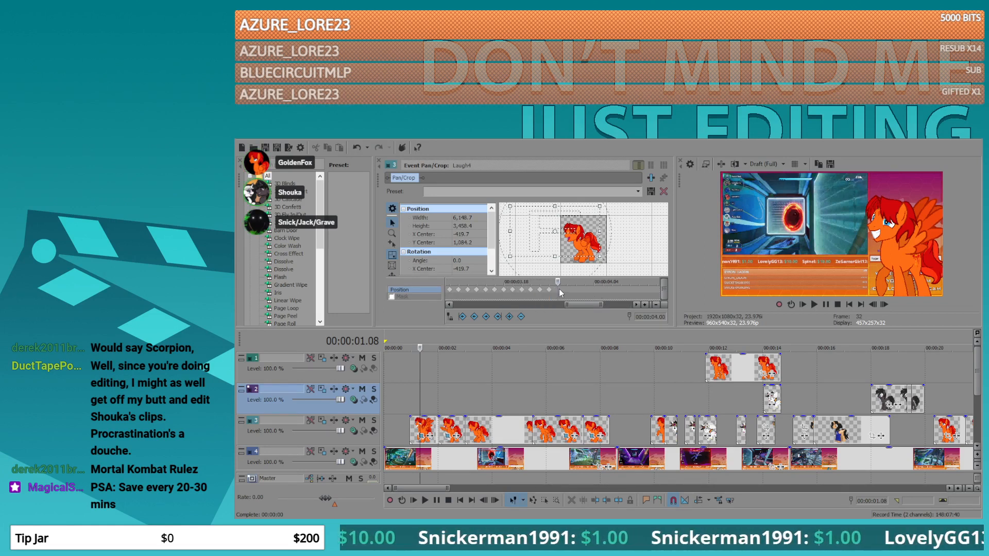
scroll(558, 289, "down", 4)
key("ctrl+v")
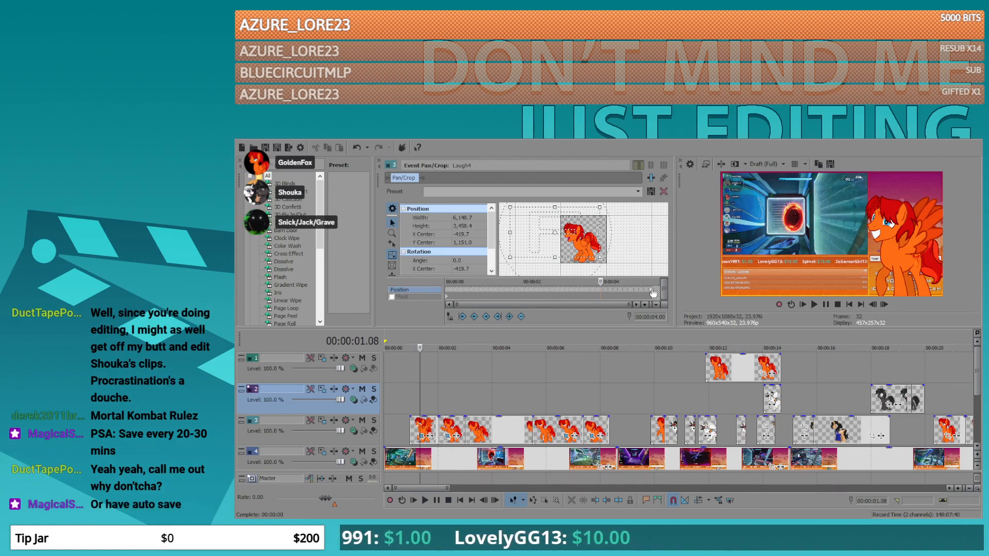
- Finish Laugh4's shake by reusing the 00:00:05.04 position keyframe at 00:00:05.08
left_click(652, 292)
scroll(650, 289, "up", 5)
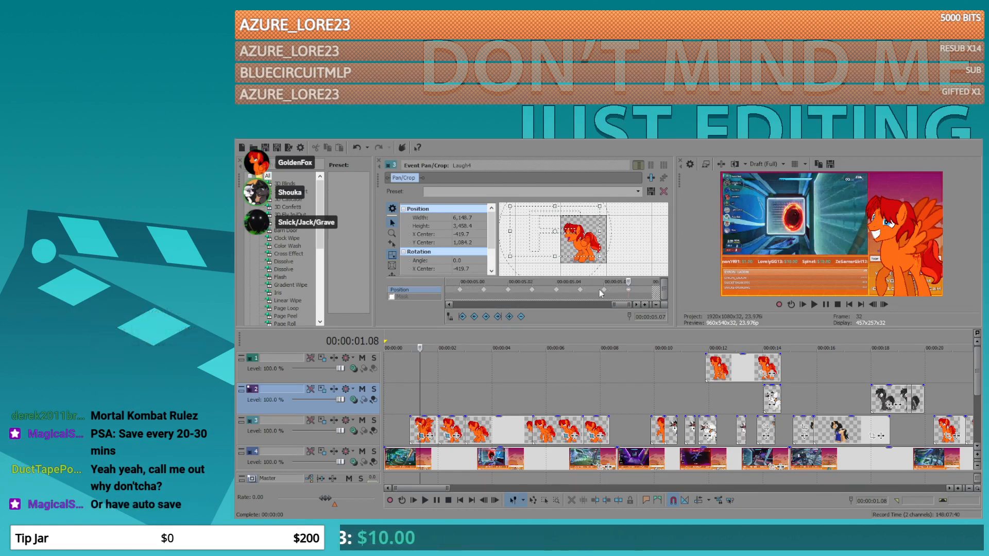
left_click(556, 289)
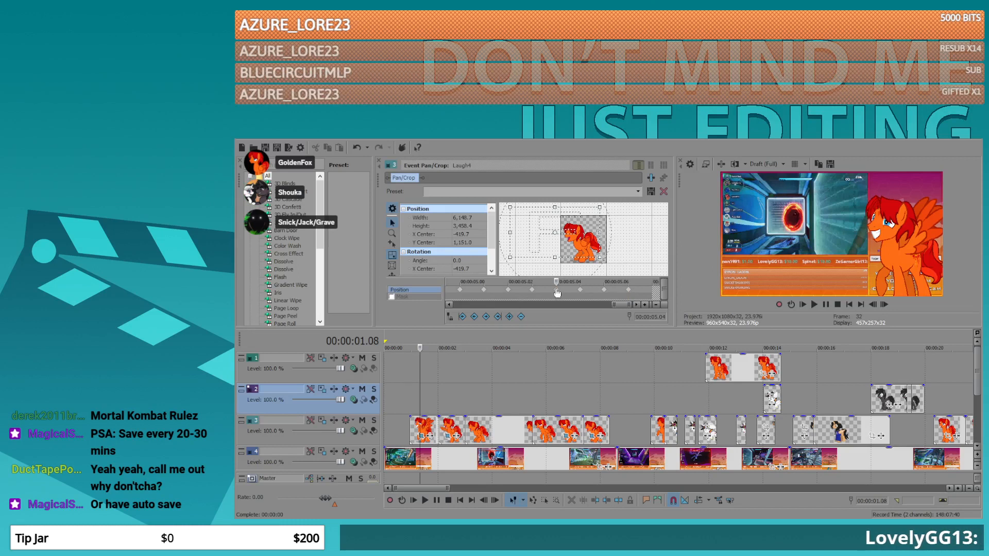
left_click(652, 292)
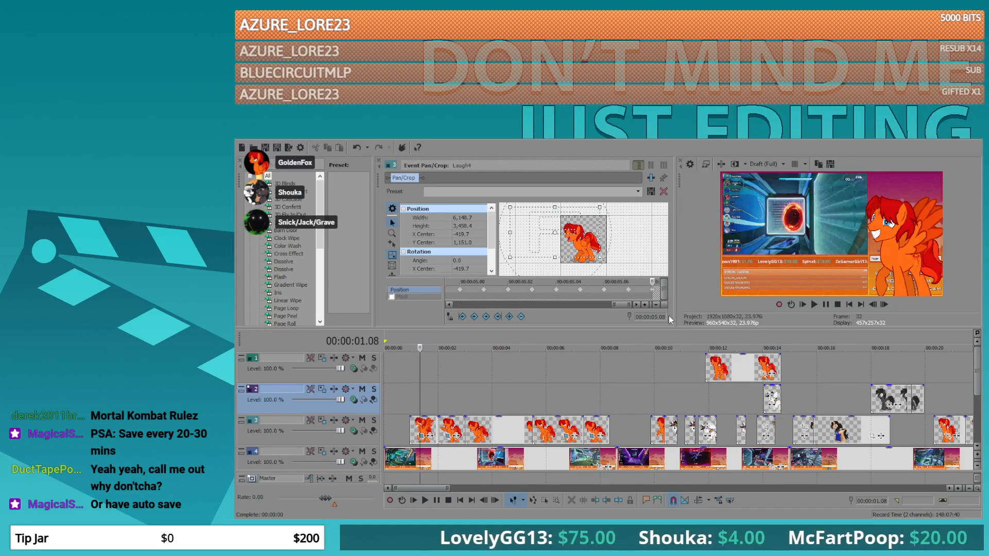
- Rotate the second character clip's crop to 14.0 degrees, resize it to 5,147.6 by 2,895.3, and center it at 381.6, 991.3
left_click(452, 430)
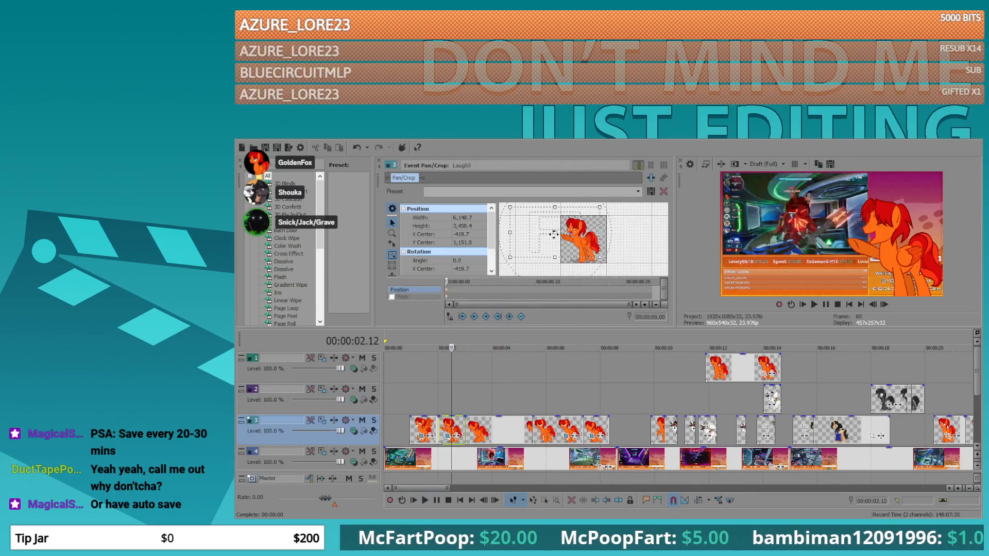
left_click_drag(614, 227, 623, 231)
scroll(610, 224, "down", 2)
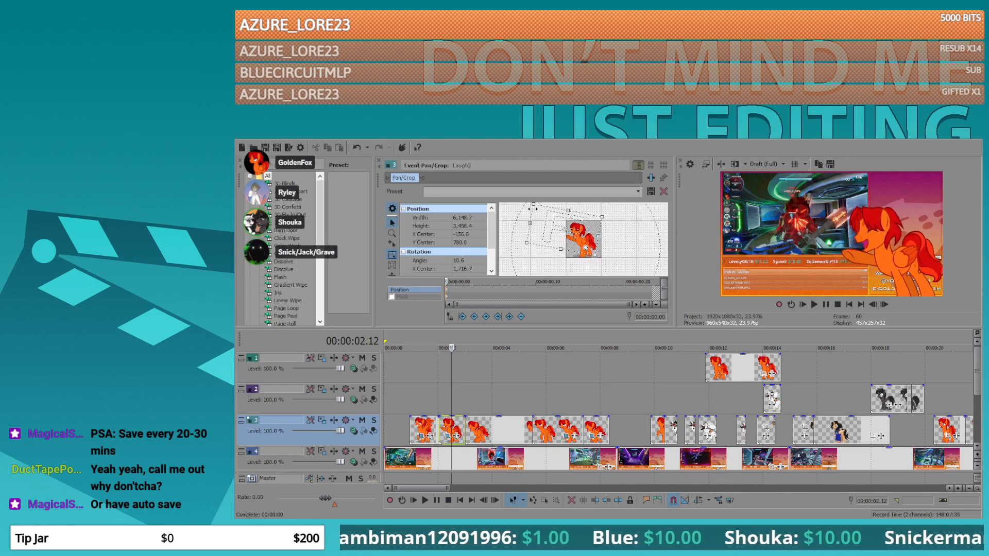
left_click_drag(532, 205, 541, 223)
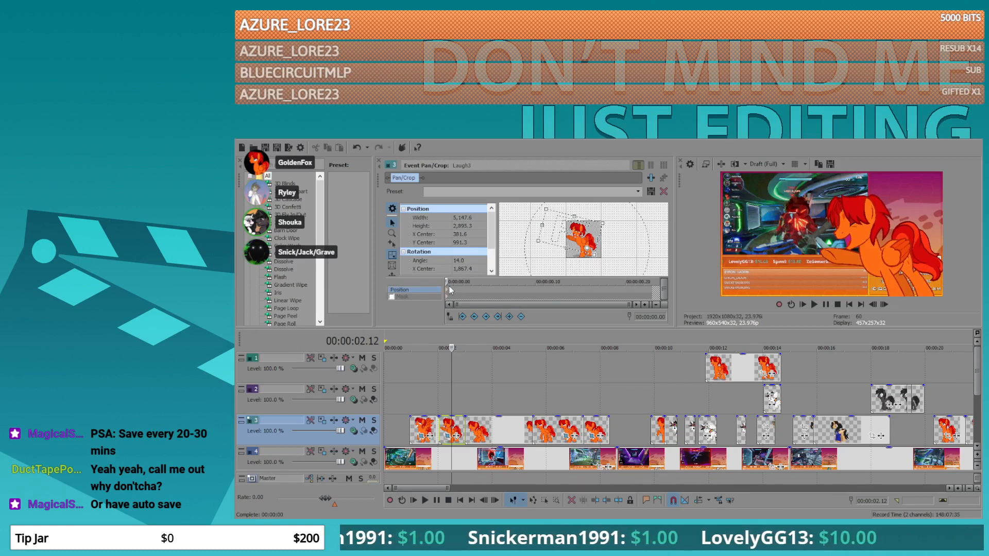
- Add shake position keyframes on the second character clip's frames 1 to 3 and paste a copy of the pattern from frame 4
left_click(457, 283)
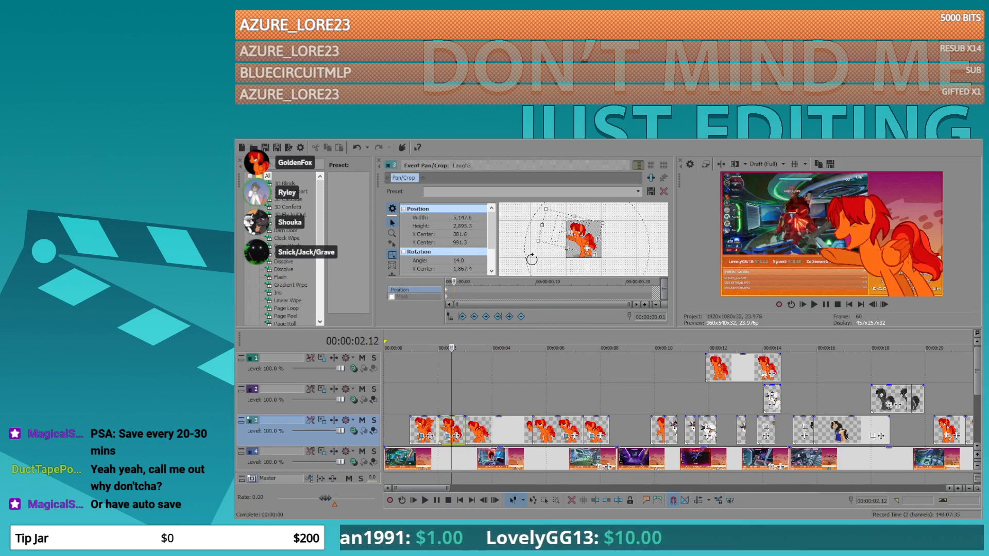
left_click(464, 288)
key("Right")
key("Up")
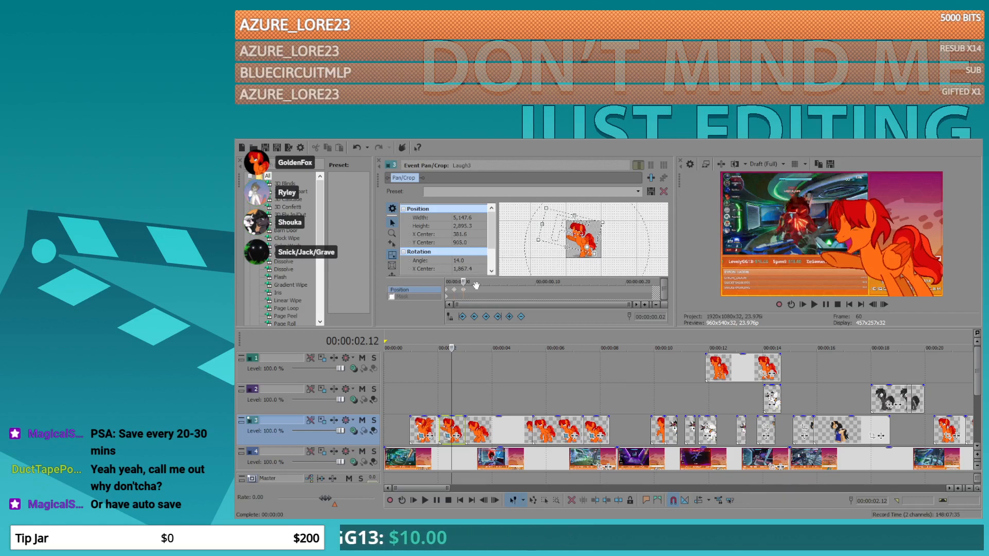
left_click(471, 289)
mouse_move(463, 291)
left_mouse_down()
mouse_move(486, 292)
mouse_move(465, 292)
mouse_move(474, 291)
left_mouse_up()
key("Right")
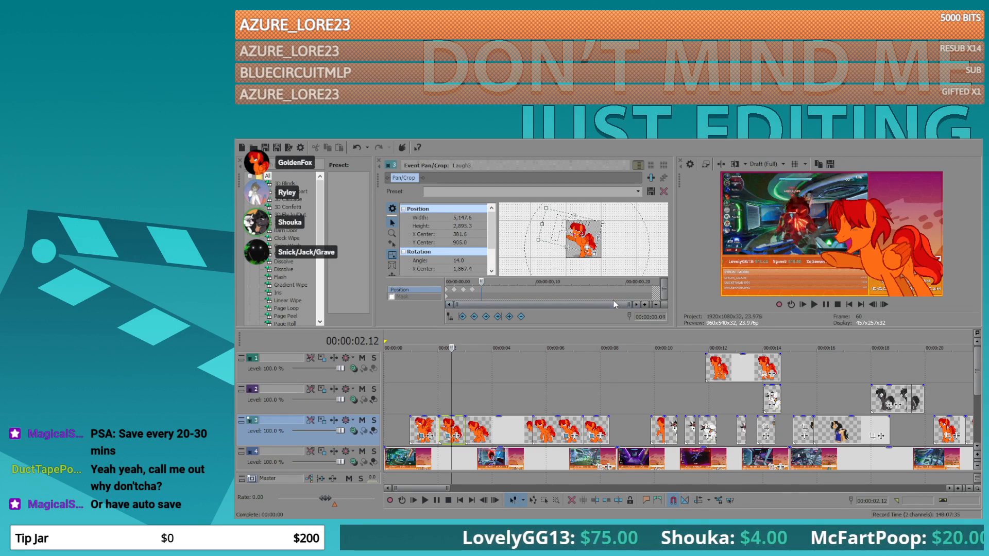
key("ctrl+v")
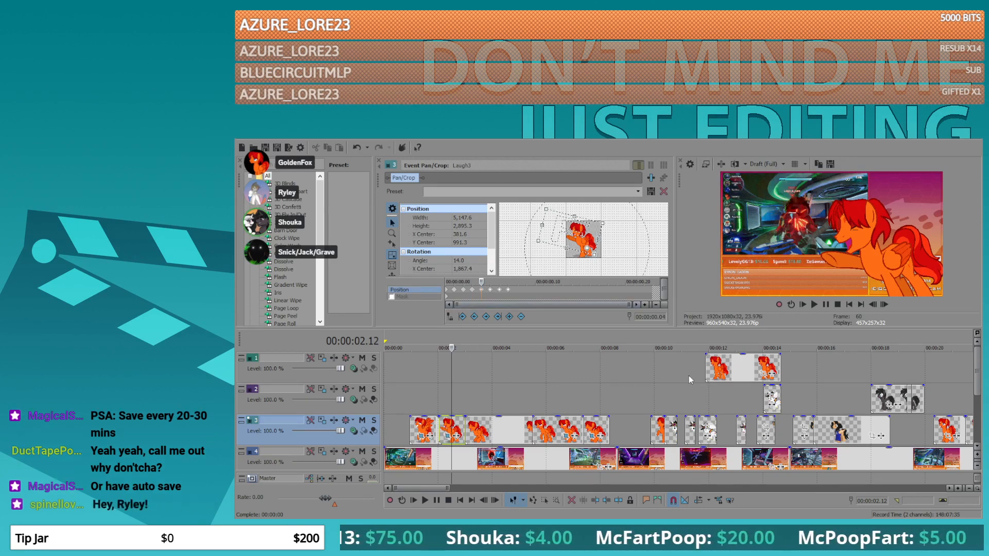
left_click(437, 404)
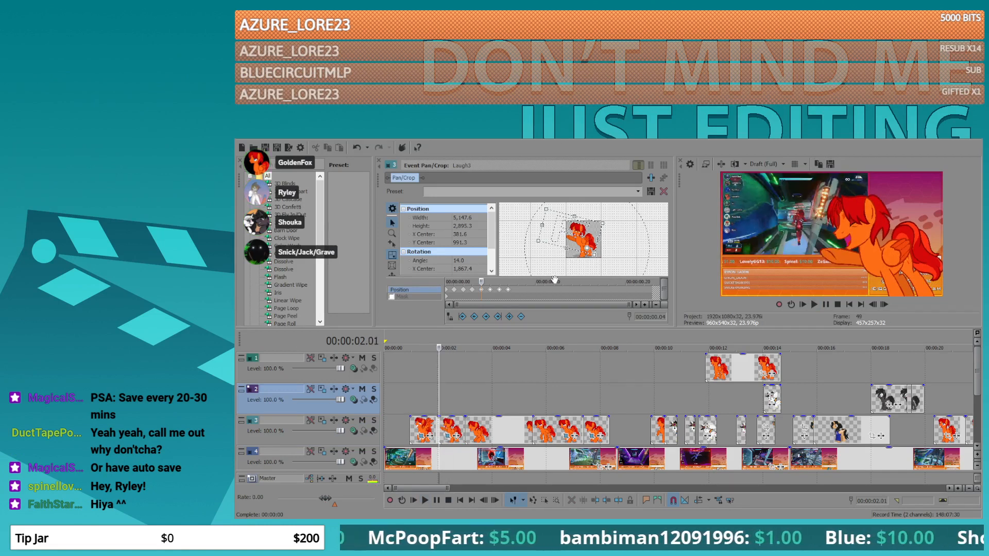
- Paste the shake keyframe pattern at 00:00:00.08 and 00:00:00.16 of the second character clip, and play back the result
left_click(517, 286)
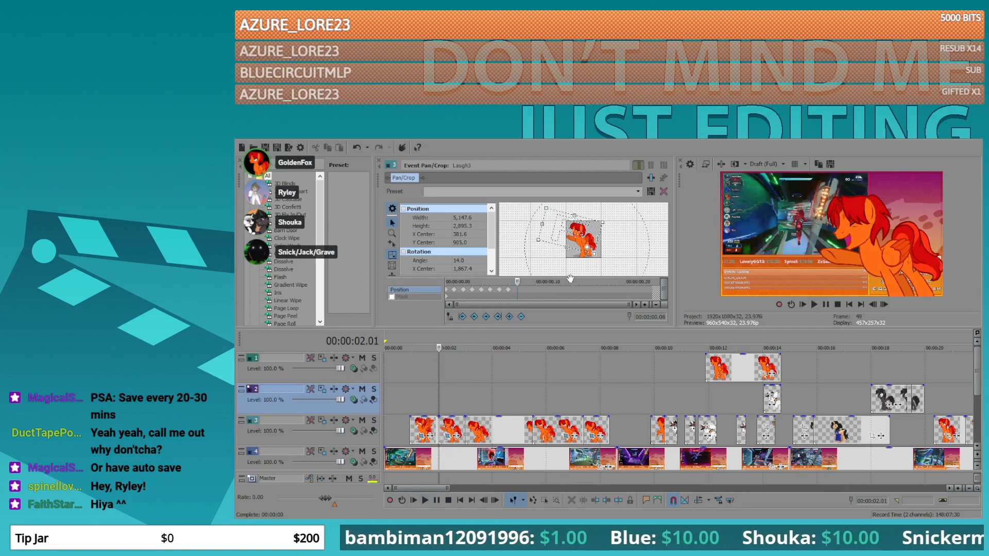
left_click(589, 288)
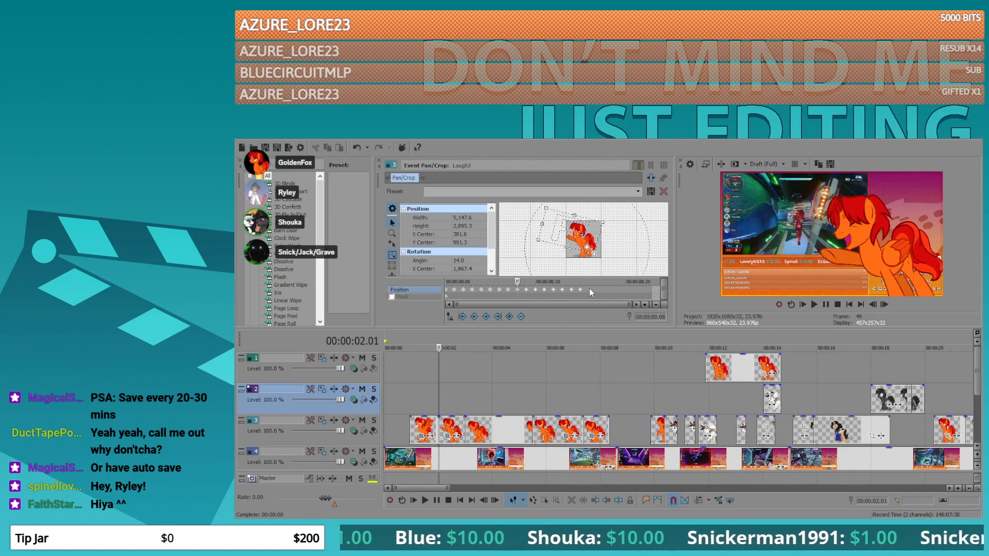
left_click(399, 399)
key("space")
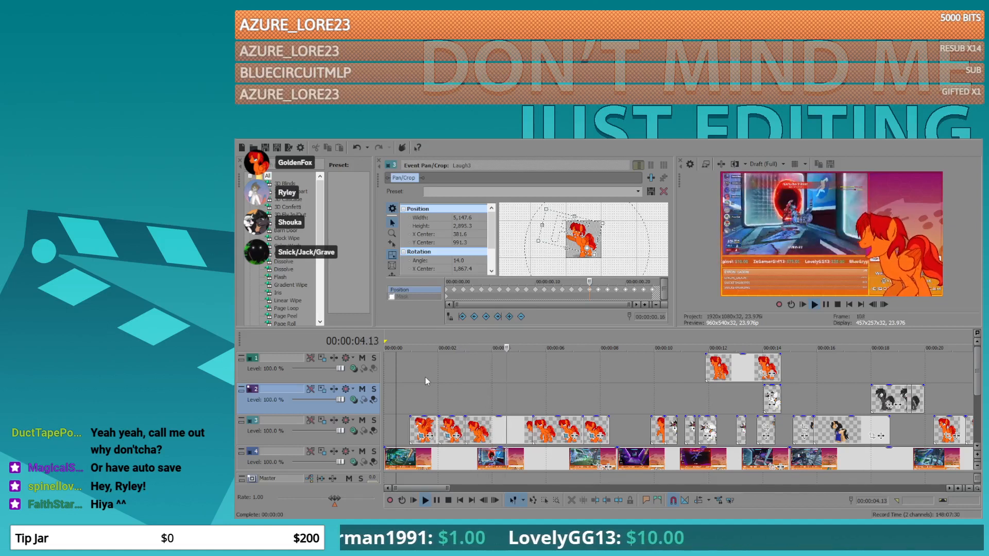
key("space")
- Set the first character clip's starting crop to Y center 1,247.8, with a further position keyframe after it, and preview the motion
left_click(418, 424)
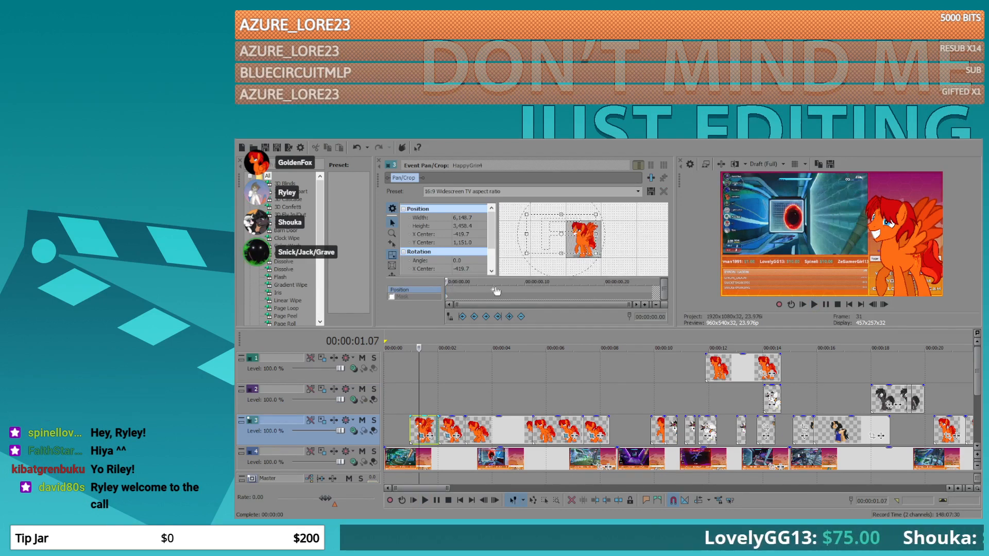
scroll(584, 242, "up", 4)
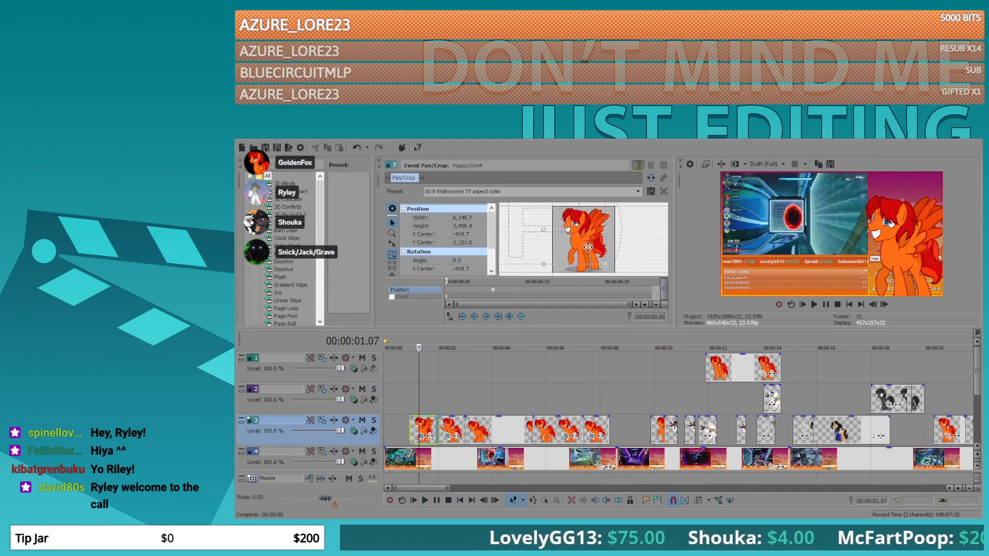
left_click_drag(585, 243, 586, 245)
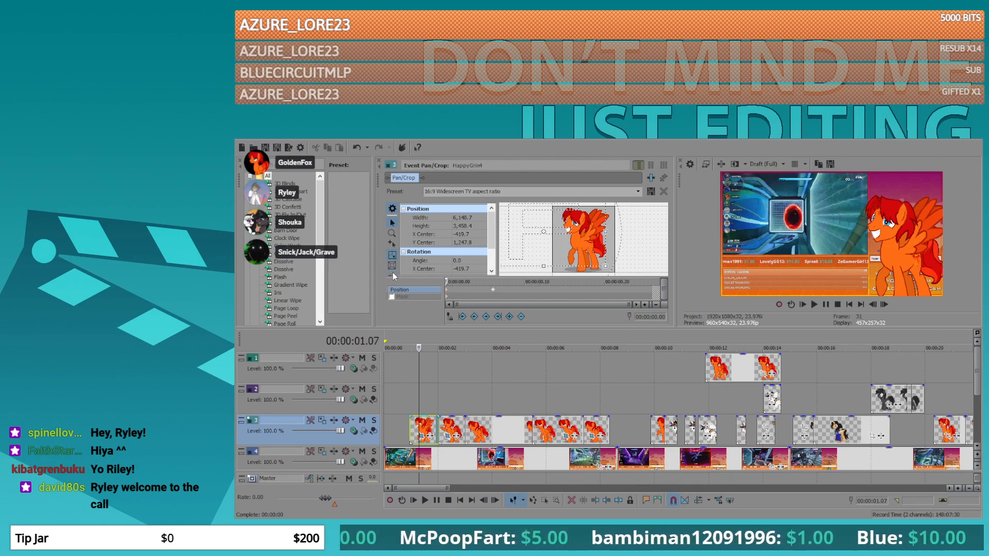
left_click(447, 291)
key("Right")
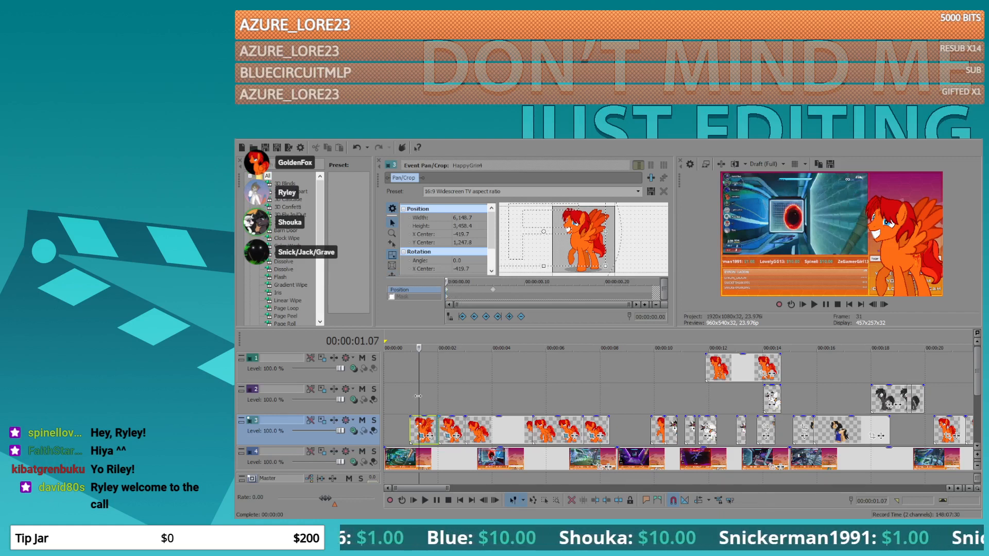
left_click(409, 404)
key("space")
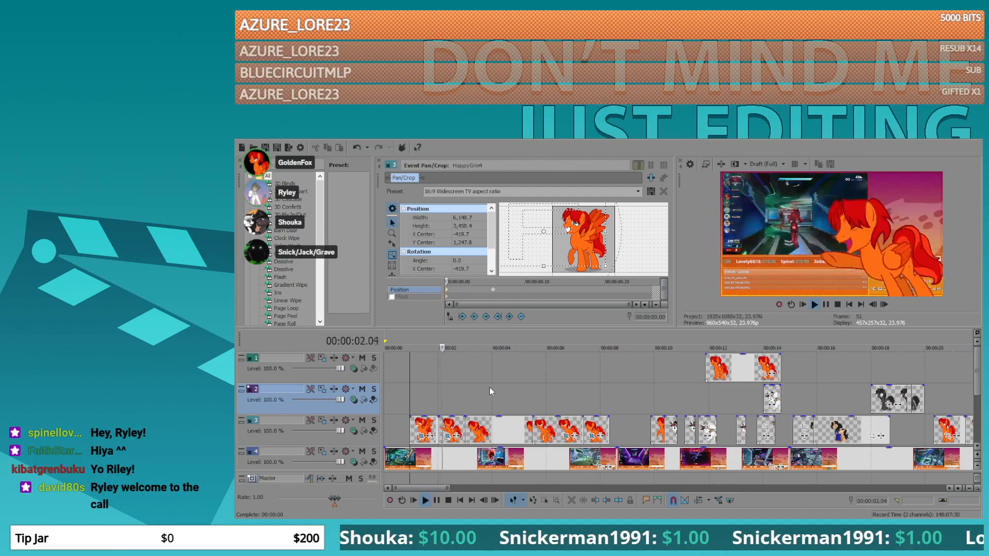
- Step frame by frame through the gameplay around the second character clip and park the playhead at 00:00:02.12
key("Return")
key("Left")
key("Left")
key("Left")
key("Left")
key("Left")
key("Left")
key("Left")
key("Left")
key("Left")
key("Left")
key("Left")
key("Left")
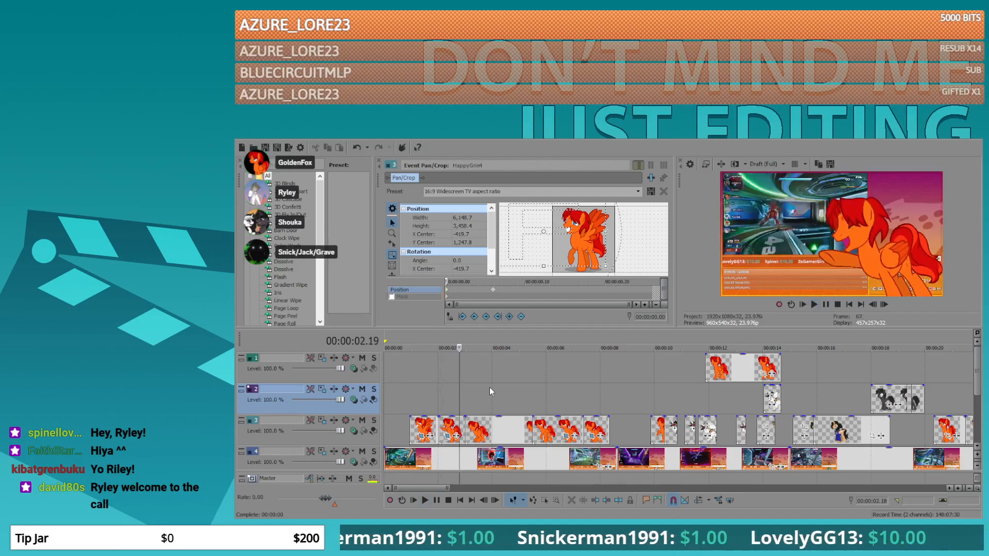
key("Left")
key("Left")
key("Left")
key("Left")
key("Left")
key("Left")
key("Left")
key("Left")
key("Left")
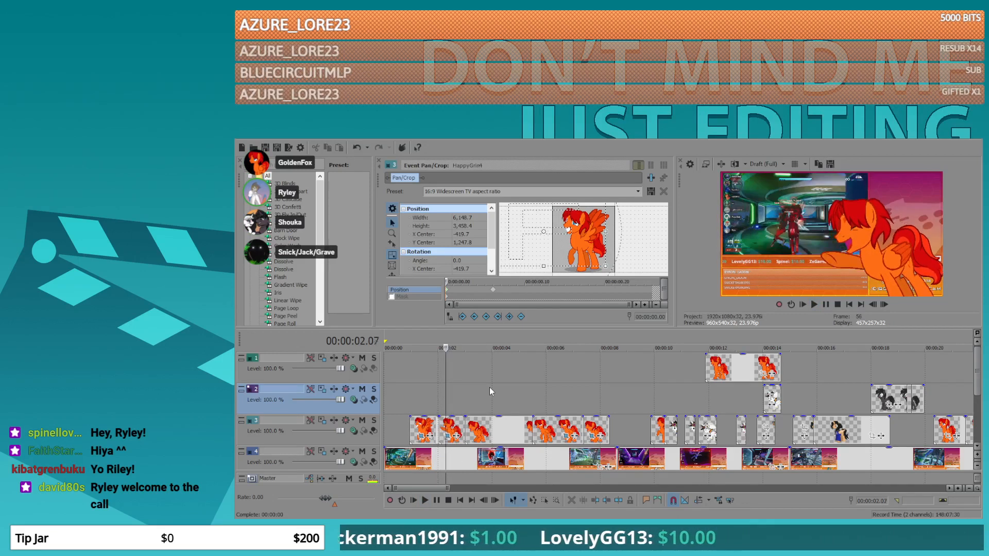
key("Right")
key("Right")
key("Right")
key("Right")
key("Right")
key("Right")
key("Right")
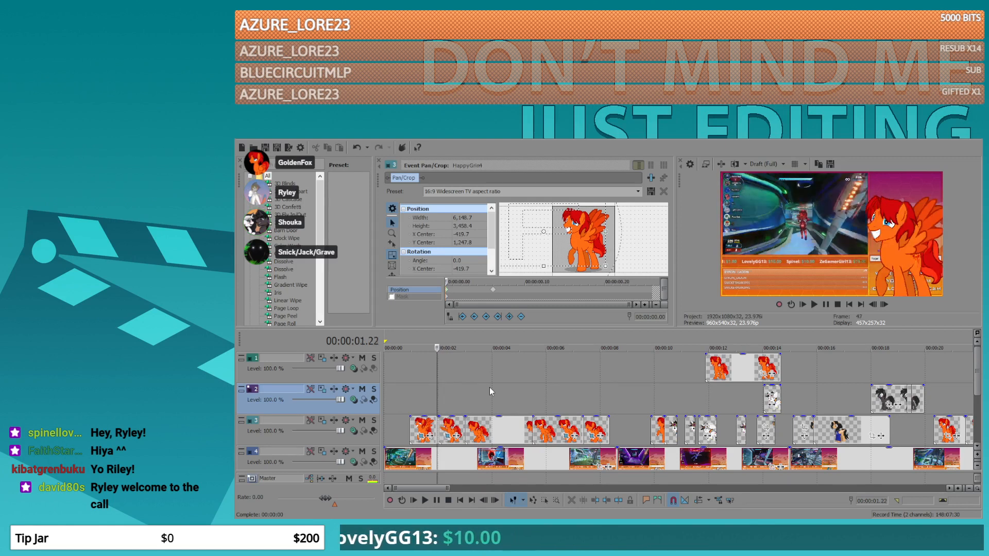
key("Right")
key("Right")
key("Right")
key("Right")
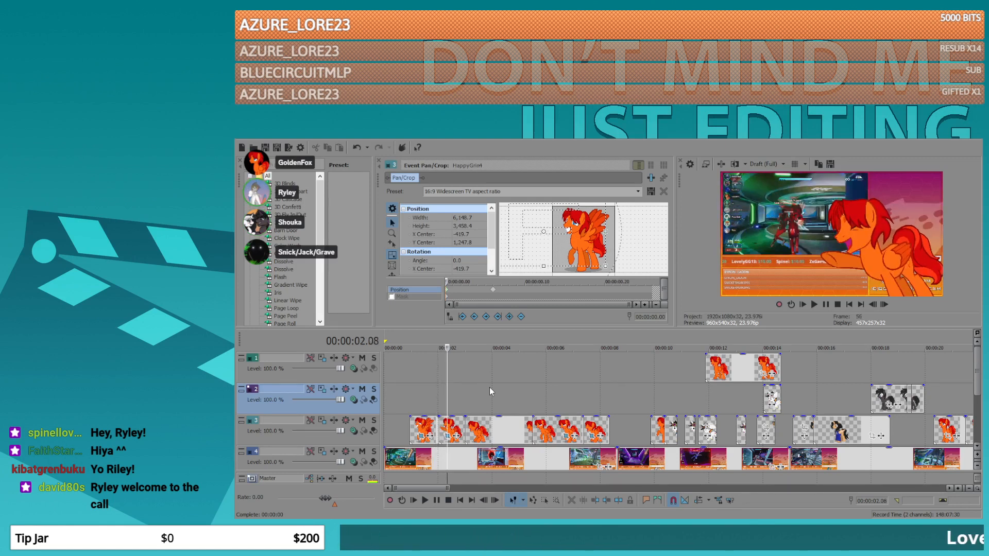
key("Left")
key("Left")
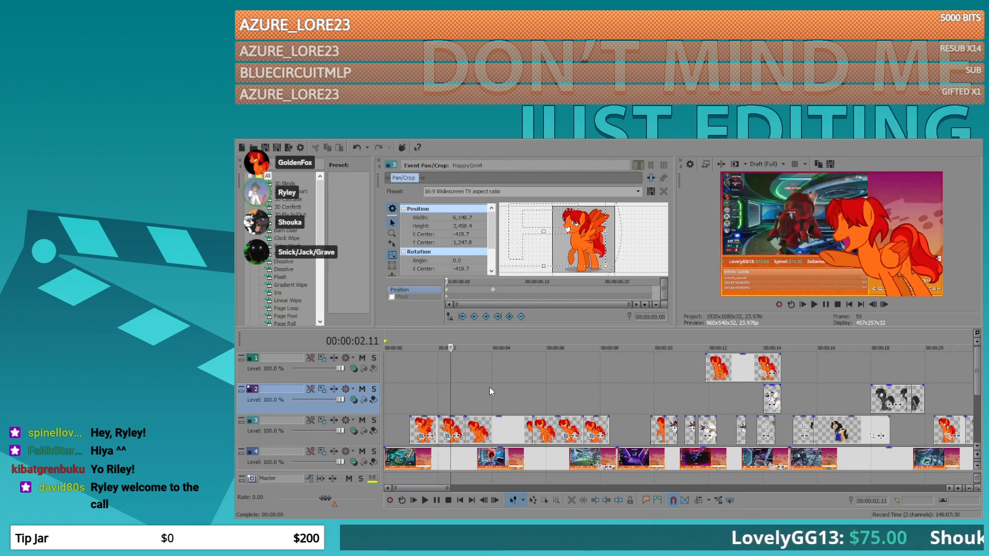
key("Right")
key("Right")
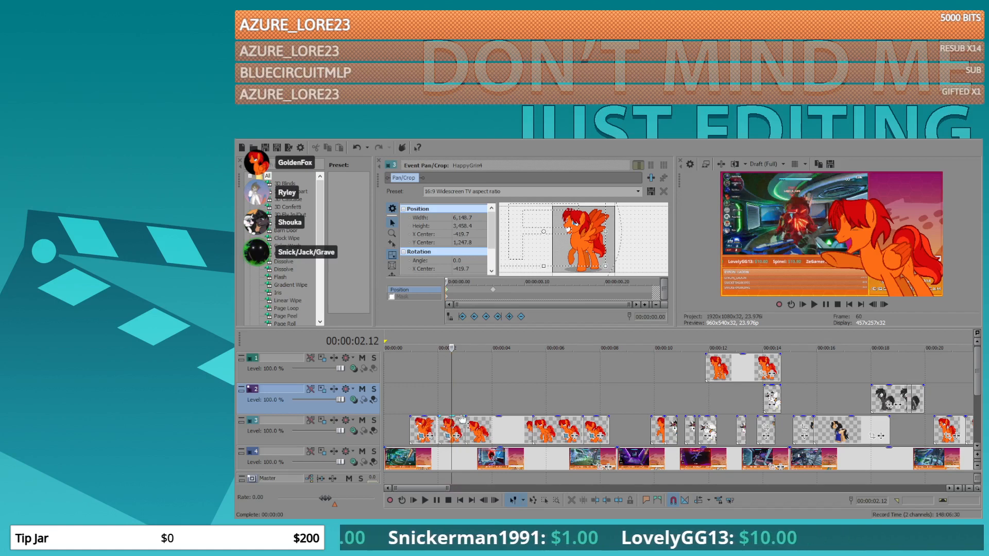
- Place a short sound clip at 00:00:02.12 on a new audio track below the gameplay audio and play it back
scroll(460, 415, "down", 3)
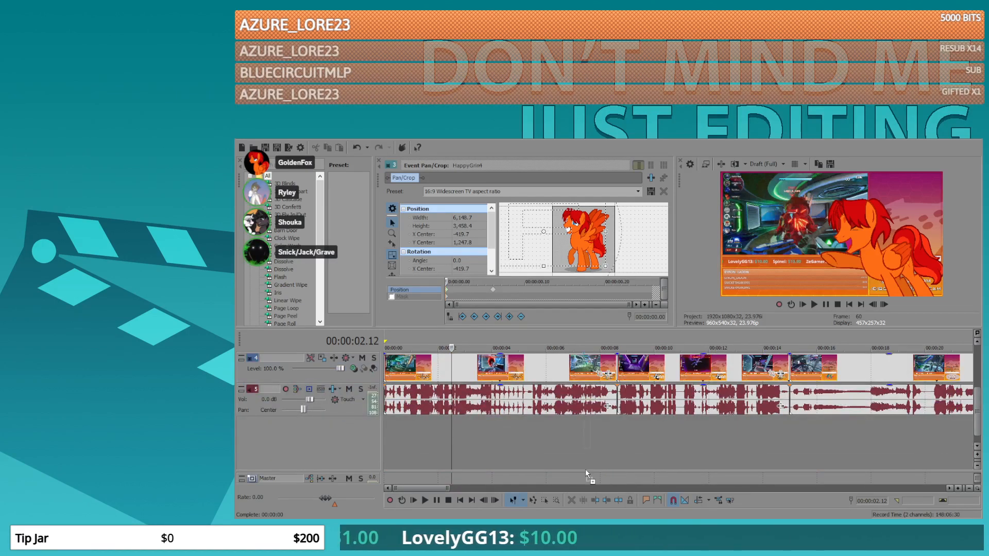
left_click_drag(453, 425, 453, 425)
scroll(458, 424, "up", 1)
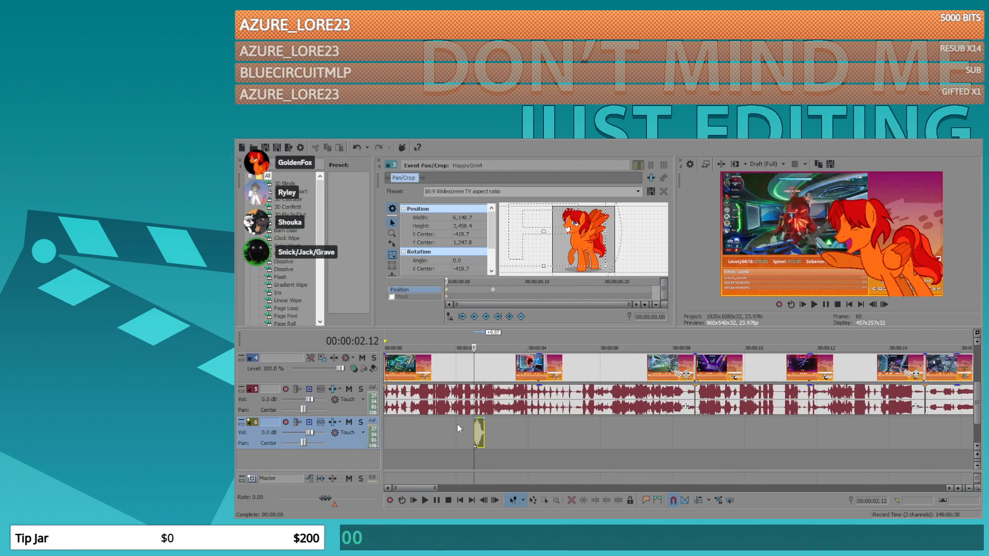
left_click(476, 421)
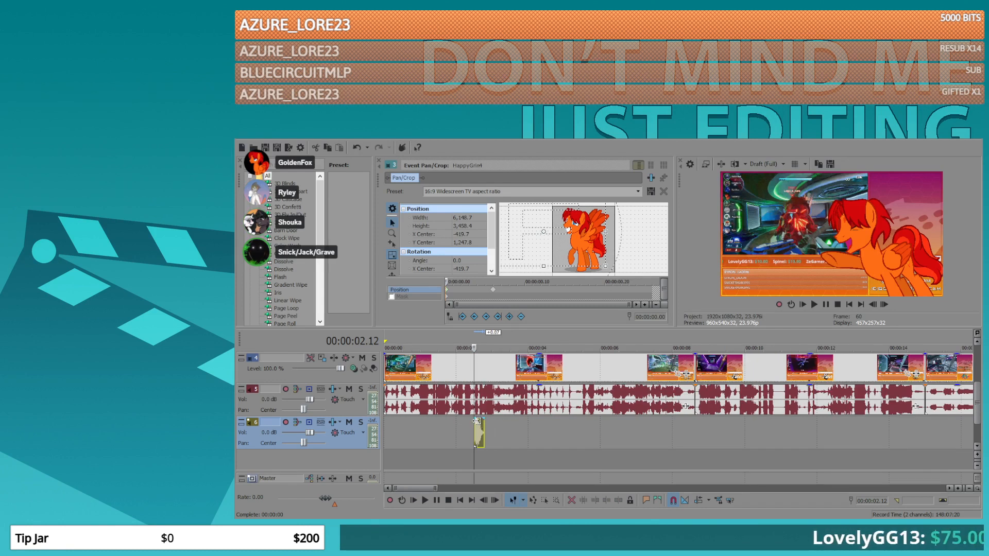
key("space")
key("space")
key("space")
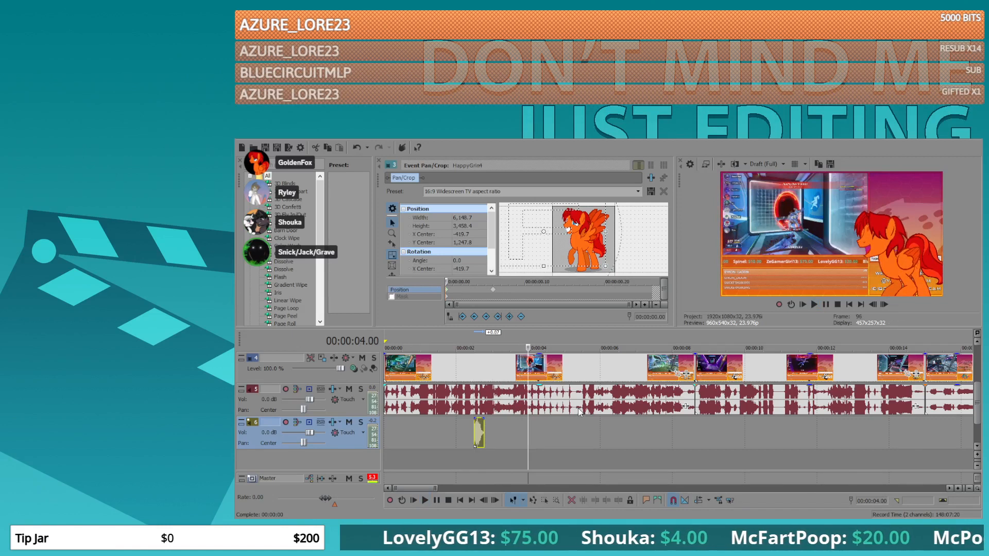
- Add a second, longer sound clip on the new audio track at 00:00:03.03, and play the section back from 00:00:02.09
key("Left")
key("Left")
key("Left")
key("Left")
key("Left")
key("Left")
key("Left")
key("Left")
key("Left")
key("Left")
key("Left")
key("Left")
key("Left")
key("Left")
key("Left")
key("Left")
key("Left")
key("Left")
key("Left")
key("Left")
key("Left")
key("Left")
key("Left")
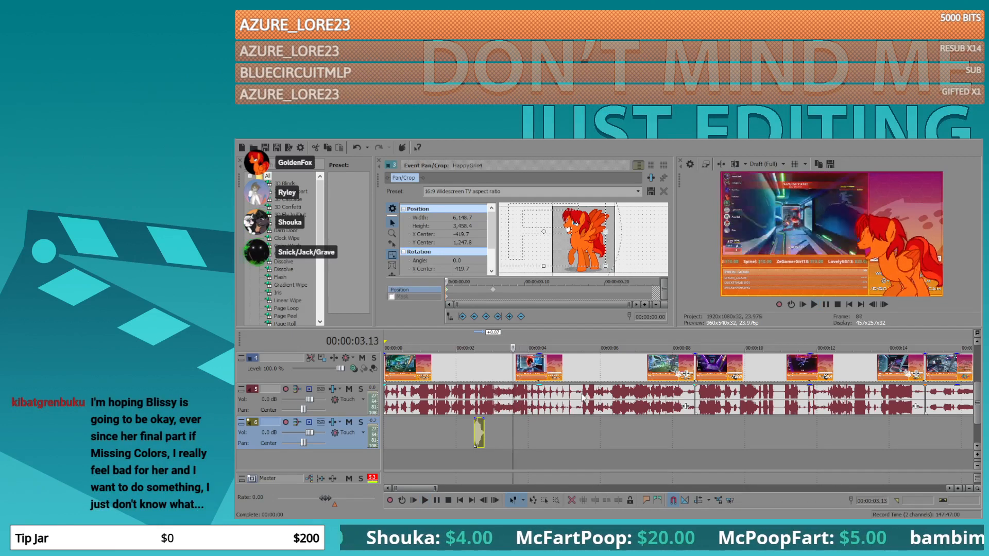
key("Right")
key("Right")
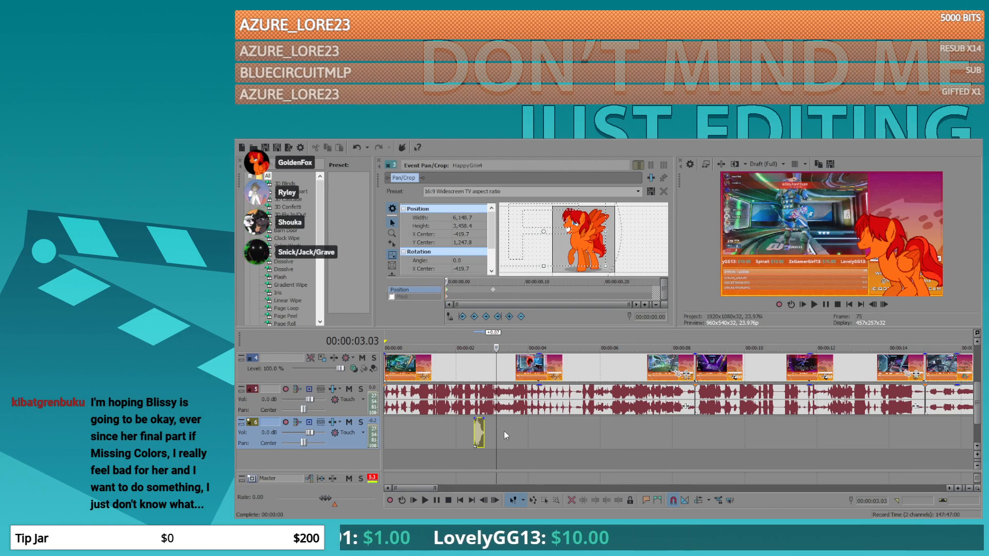
key("ctrl+v")
left_click(470, 437)
key("space")
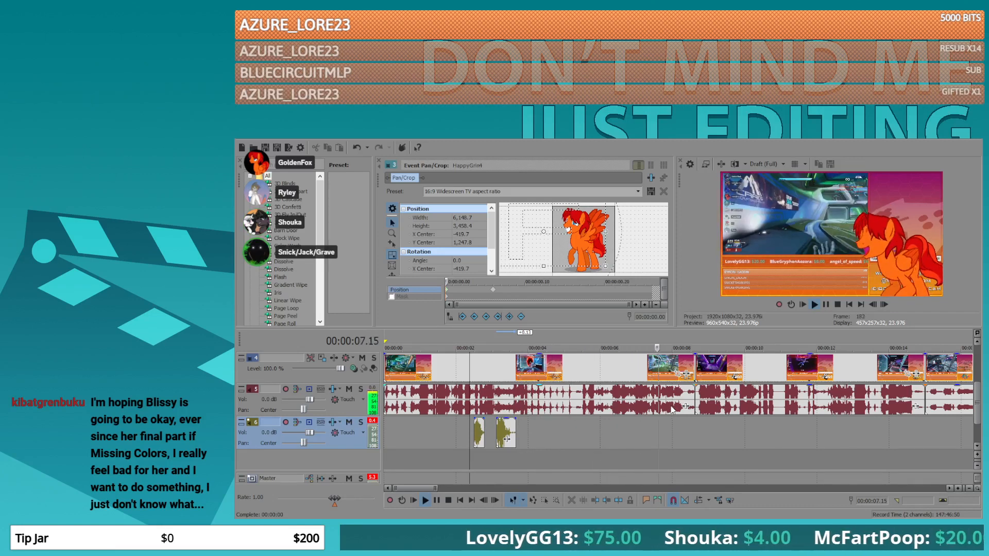
key("space")
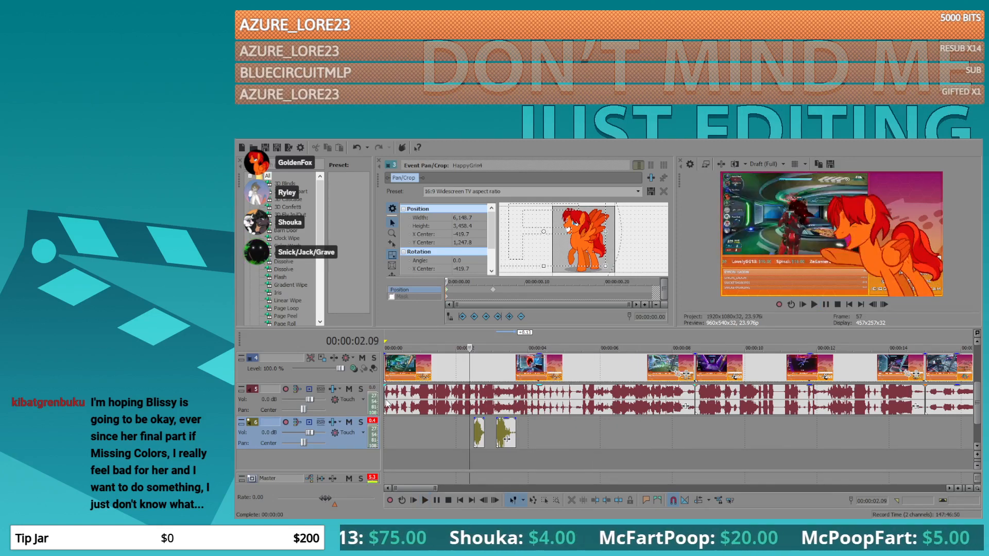
- Shift all clips after the opening segment about 20 seconds later across the tracks, leaving the opening clips in place
left_click(415, 405)
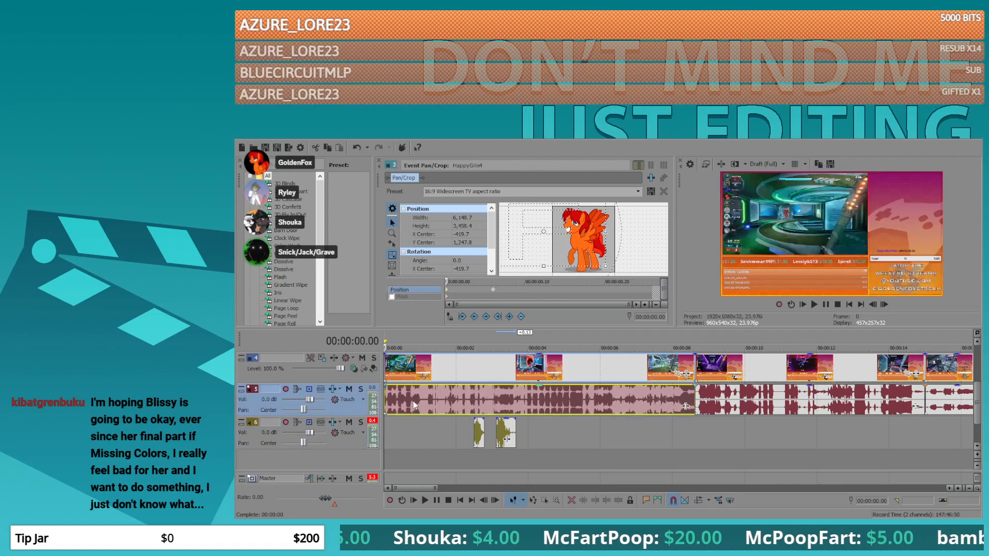
scroll(643, 395, "up", 2)
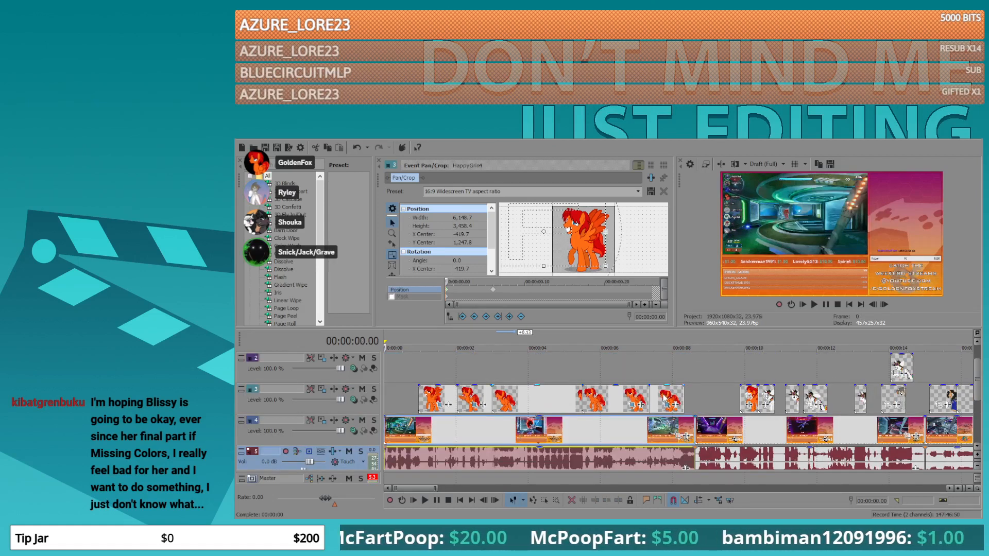
scroll(664, 399, "down", 2)
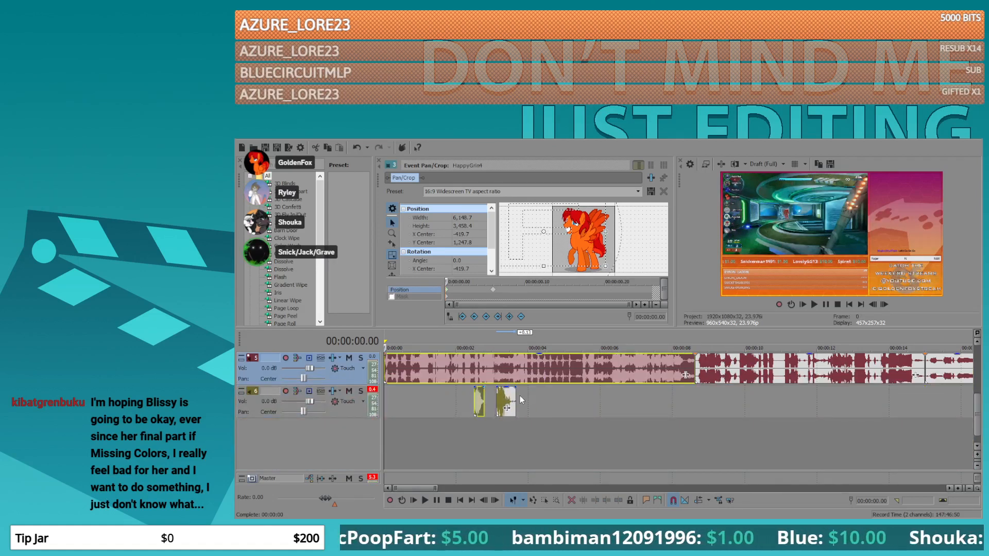
scroll(563, 370, "up", 2)
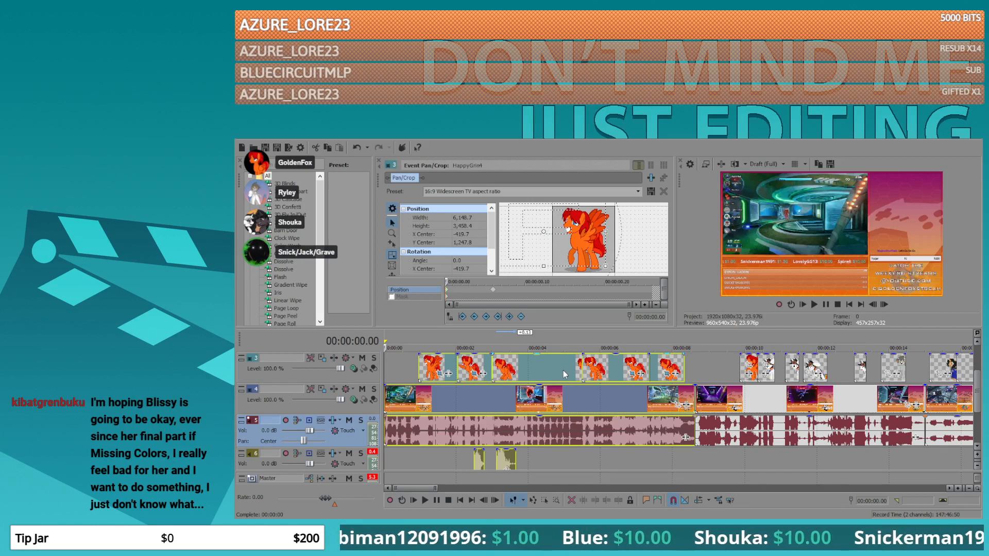
left_click(543, 405)
scroll(542, 405, "down", 6)
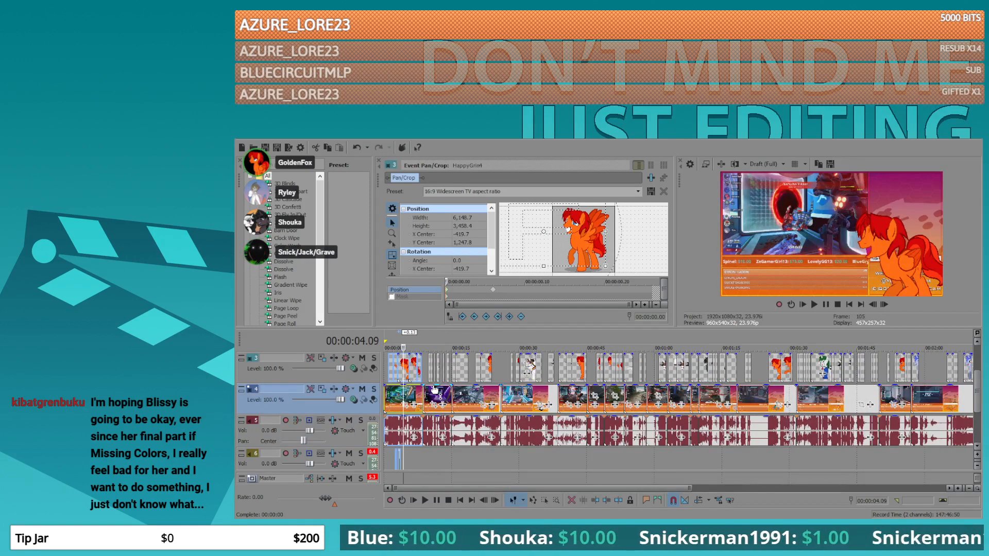
key("ctrl+a")
mouse_move(415, 395)
left_mouse_down()
mouse_move(508, 395)
mouse_move(396, 400)
left_mouse_up()
left_click(455, 395)
left_click(283, 406)
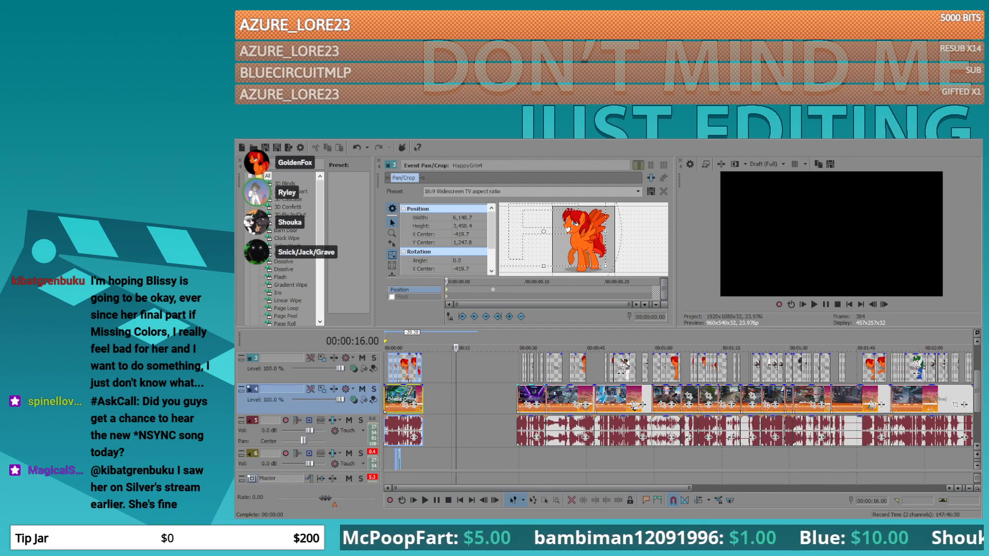
- Open the crop of the character clip at 00:00:30.18 and apply the 16:9 Widescreen TV aspect ratio preset
left_click(523, 391)
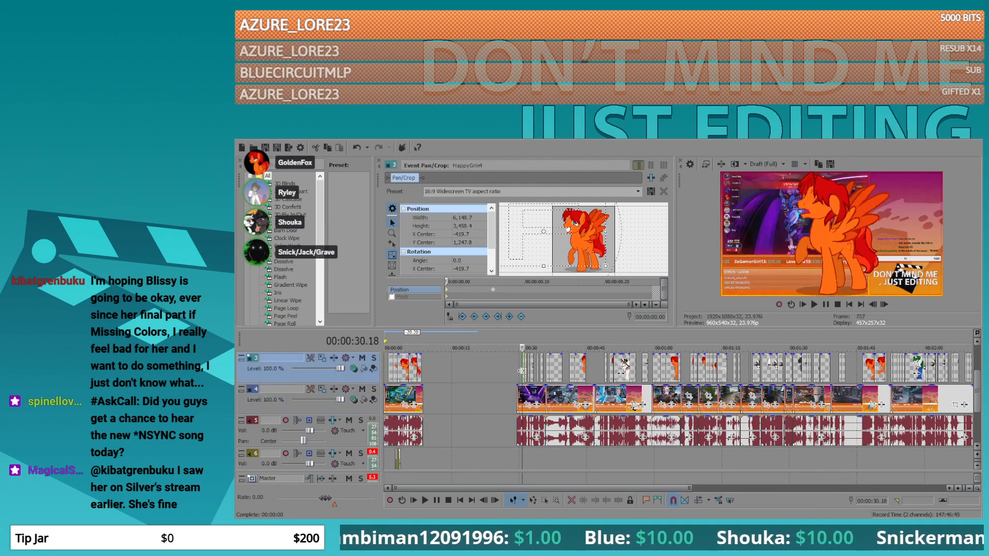
scroll(601, 382, "up", 3)
scroll(720, 377, "up", 2)
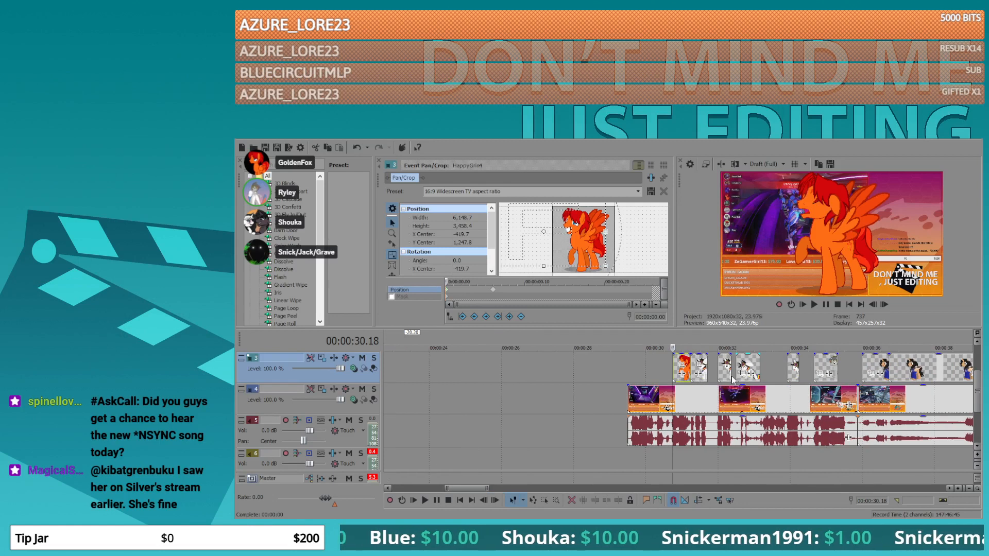
left_click(683, 371)
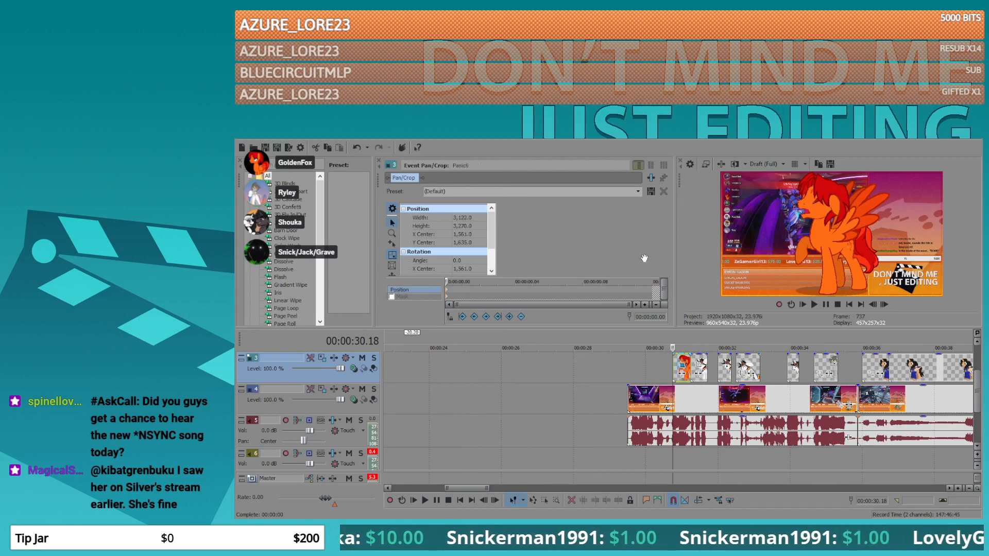
left_click(638, 191)
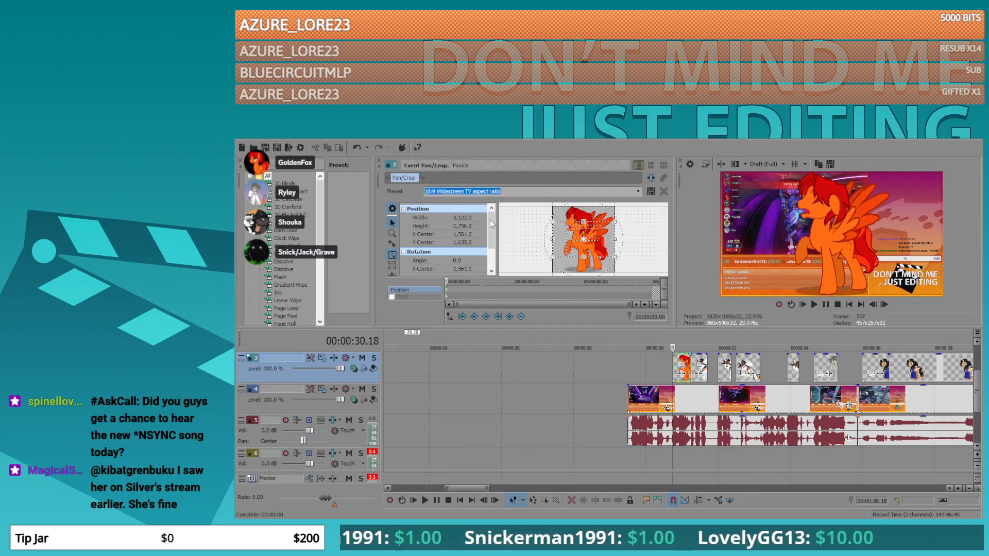
left_click(490, 219)
- Mirror the clip's crop horizontally, size it to -6,511.8 by 3,662.6, center it at -1,057.0, 1,127.1, and check it from 00:00:30.15
left_click_drag(551, 238, 527, 217)
scroll(571, 243, "up", 4)
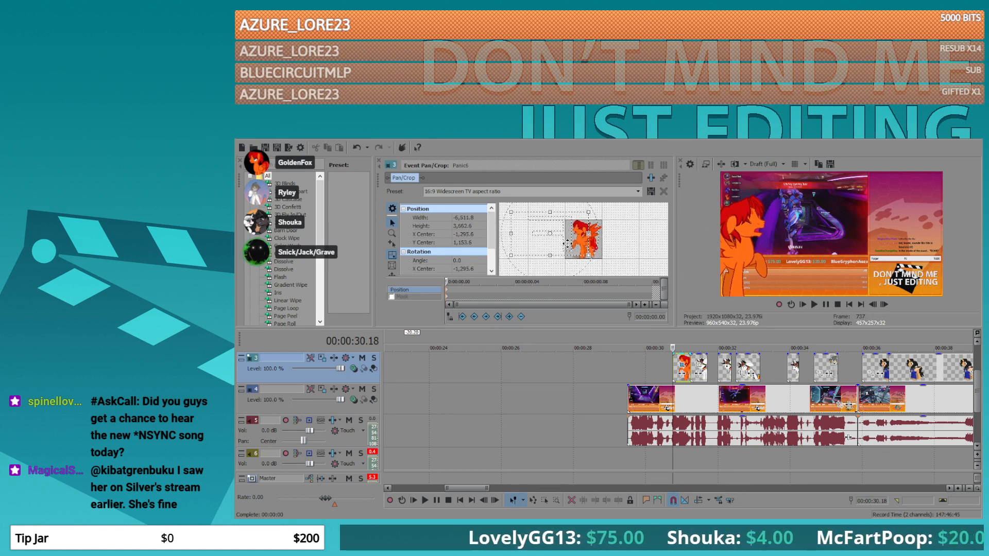
left_click_drag(572, 244, 568, 243)
left_click_drag(573, 243, 577, 243)
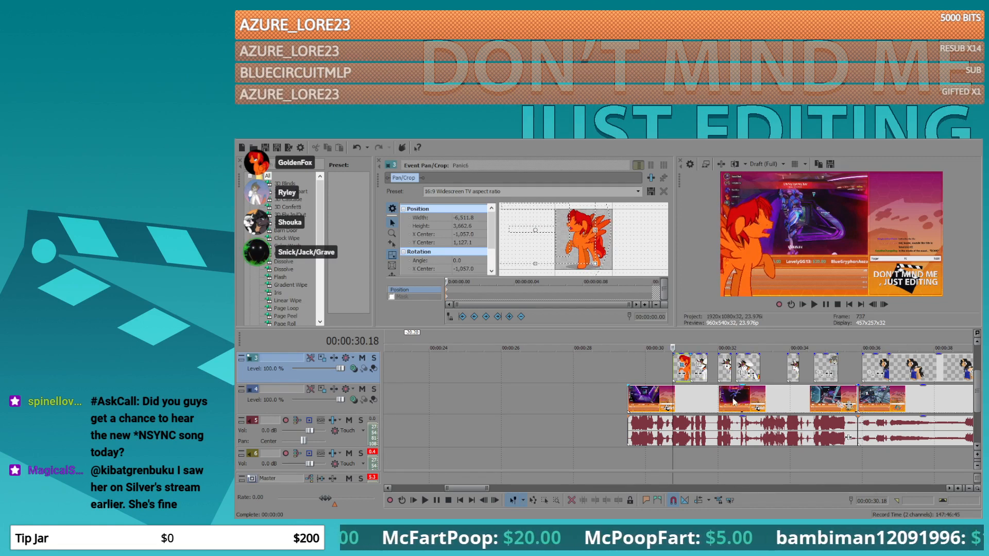
left_click(669, 360)
key("space")
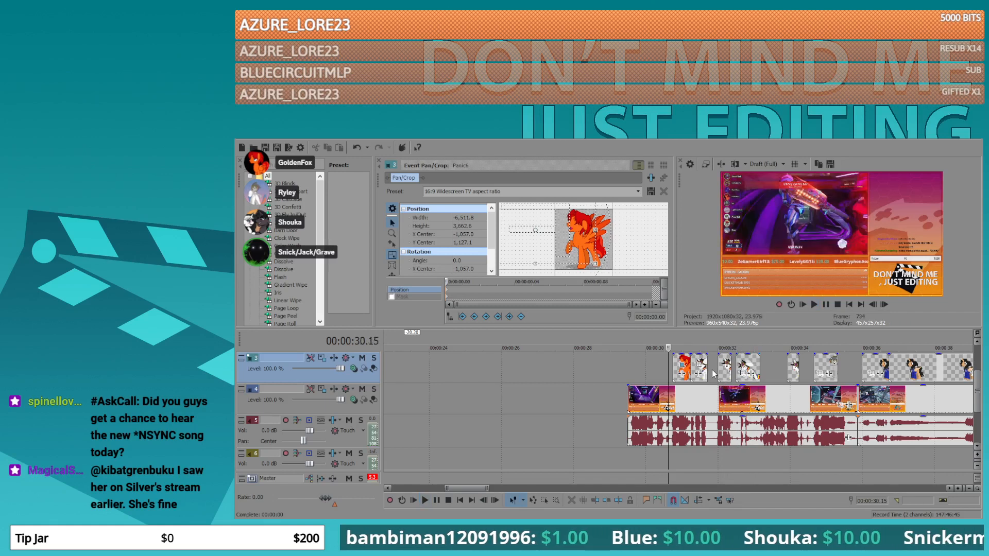
- Move the Happy_Talking_Away clip at 00:00:31.06 to the track above, overlapping the red character, and apply the 16:9 Widescreen TV aspect ratio crop preset
left_click(699, 361)
scroll(695, 363, "up", 3)
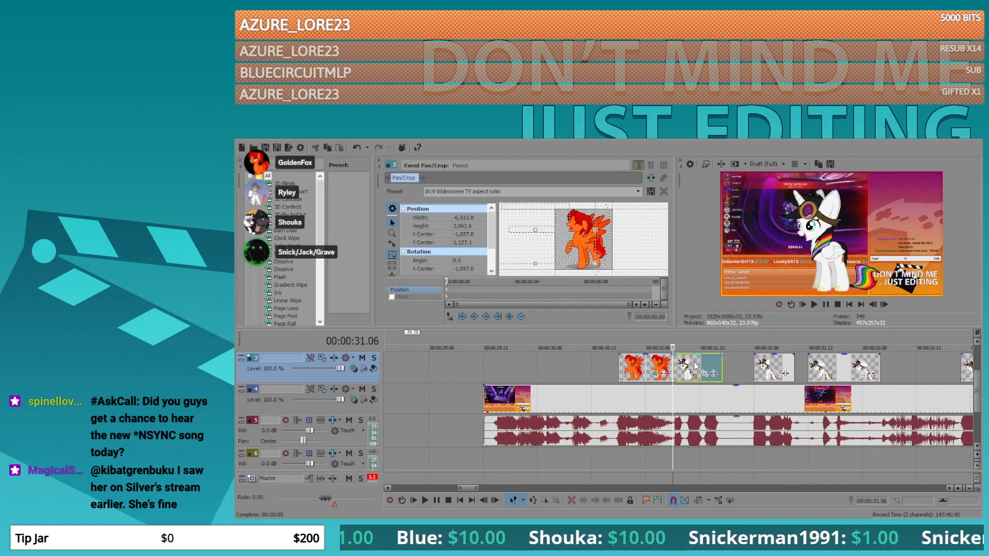
scroll(687, 367, "up", 1)
left_click_drag(688, 390, 685, 380)
left_click(685, 377)
left_click(638, 192)
left_click(525, 226)
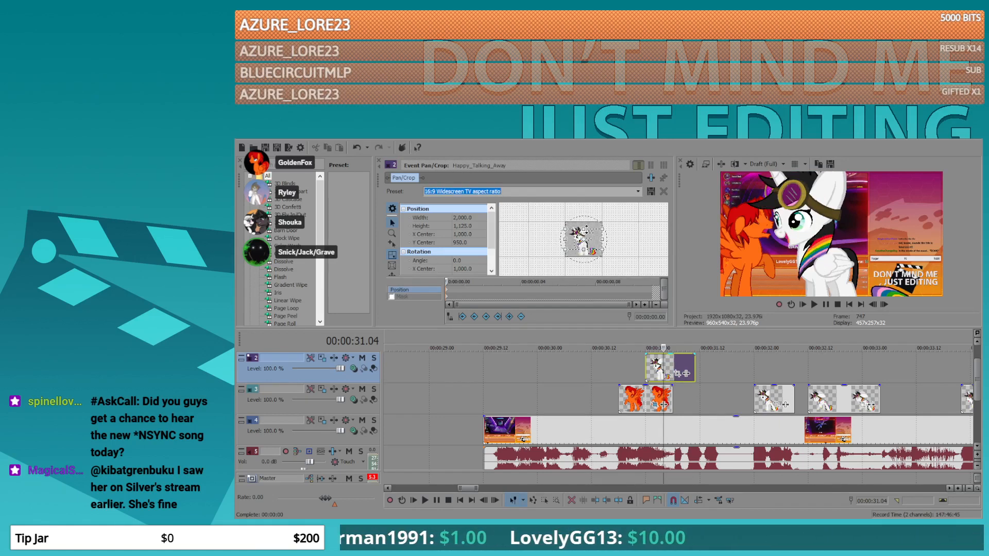
- Size the Happy_Talking_Away crop to 3,697.1 by 2,079.6 centered at -376.0, 684.8, and return the clip to its place after the red character clip
scroll(586, 229, "down", 6)
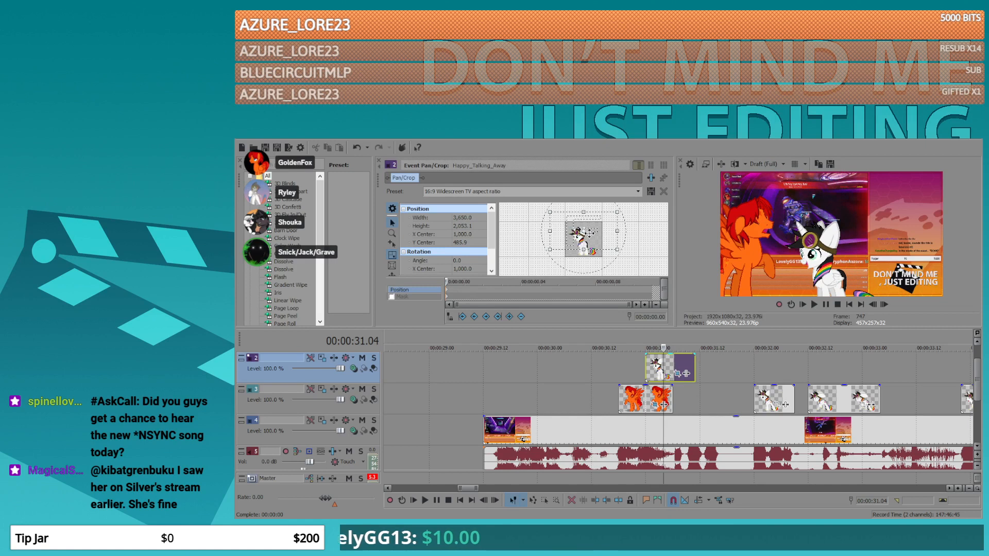
left_click_drag(589, 233, 534, 219)
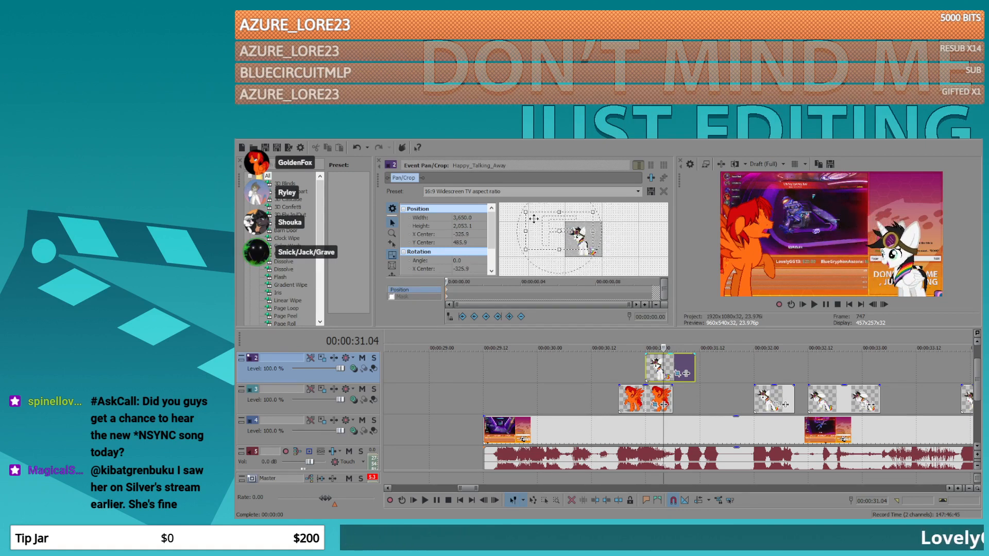
left_click_drag(524, 212, 549, 242)
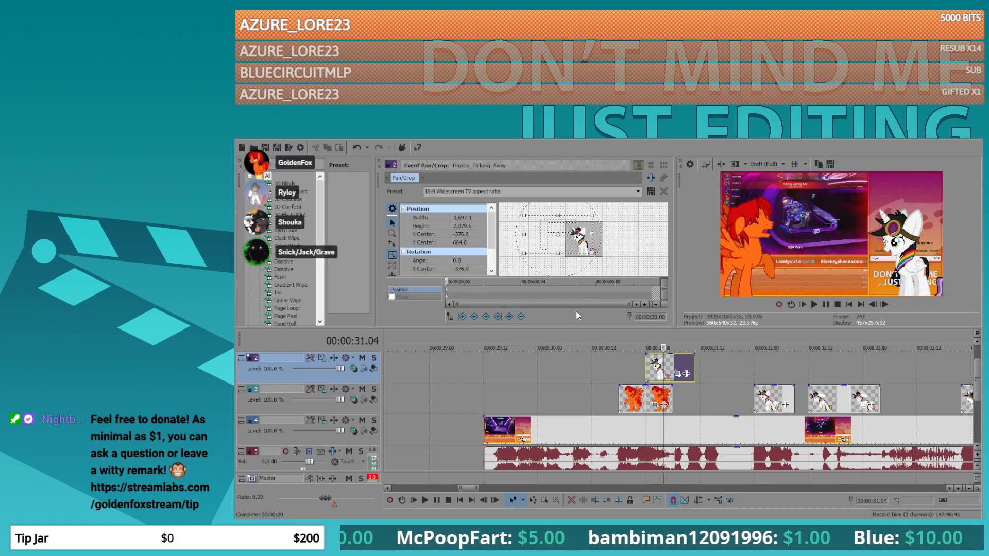
left_click_drag(668, 357, 694, 388)
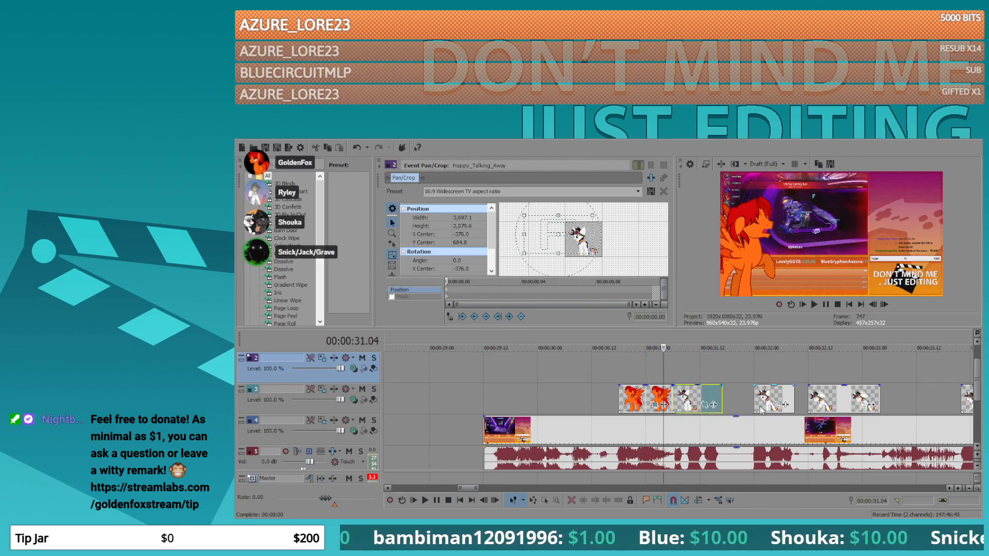
- Paste the Happy_Talking_Away crop onto the Evil_Talking, HugTwink_Nuzzle, Bracing_Screaming and Angry_Yelling_LegsSpread_Open clips, and play the section back
left_click(778, 406)
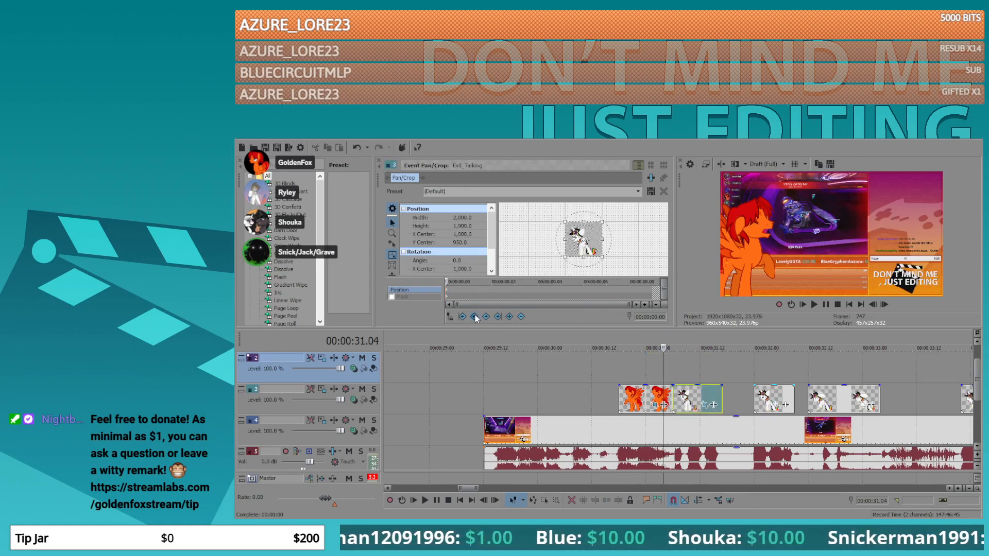
left_click(865, 407)
scroll(690, 363, "down", 2)
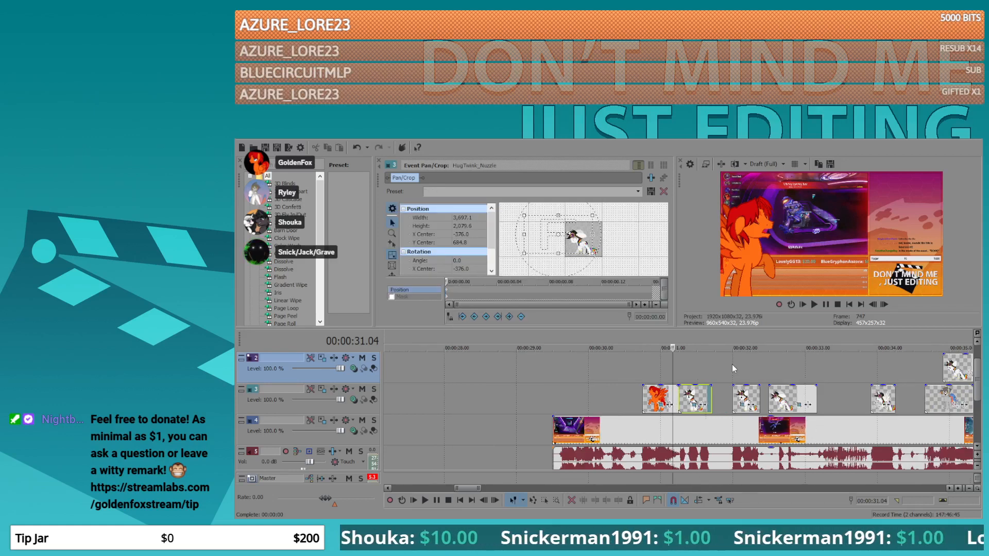
left_click(878, 404)
key("ctrl+v")
left_click(968, 373)
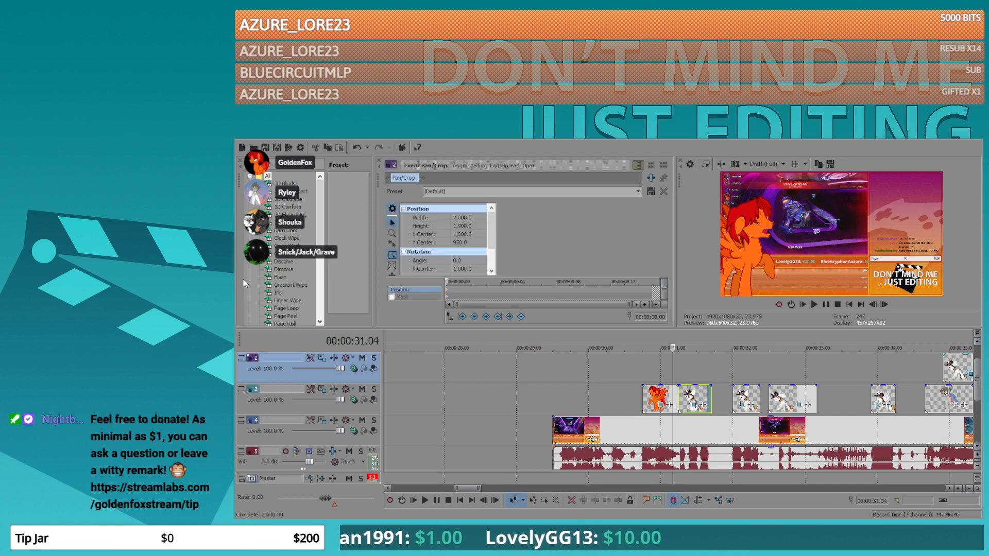
left_click(694, 363)
key("space")
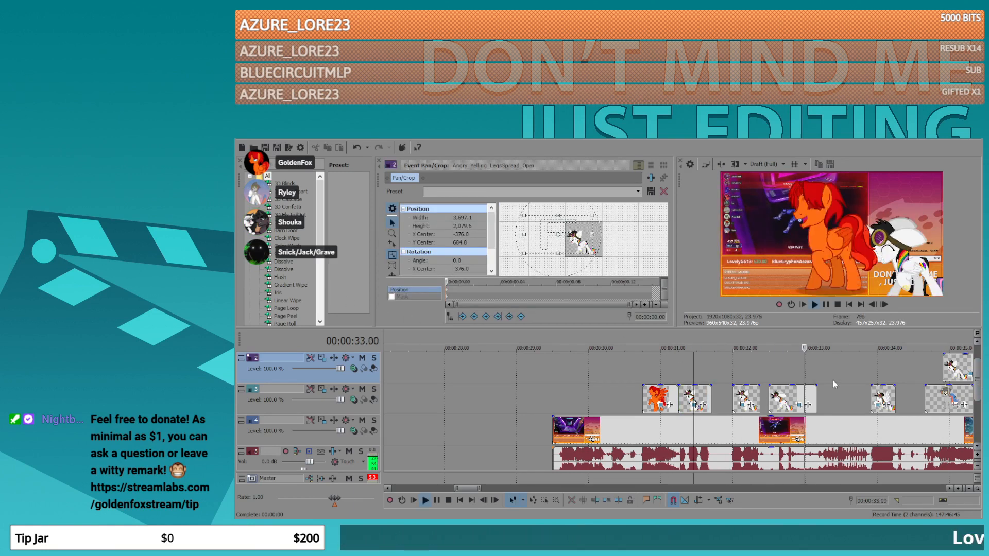
key("space")
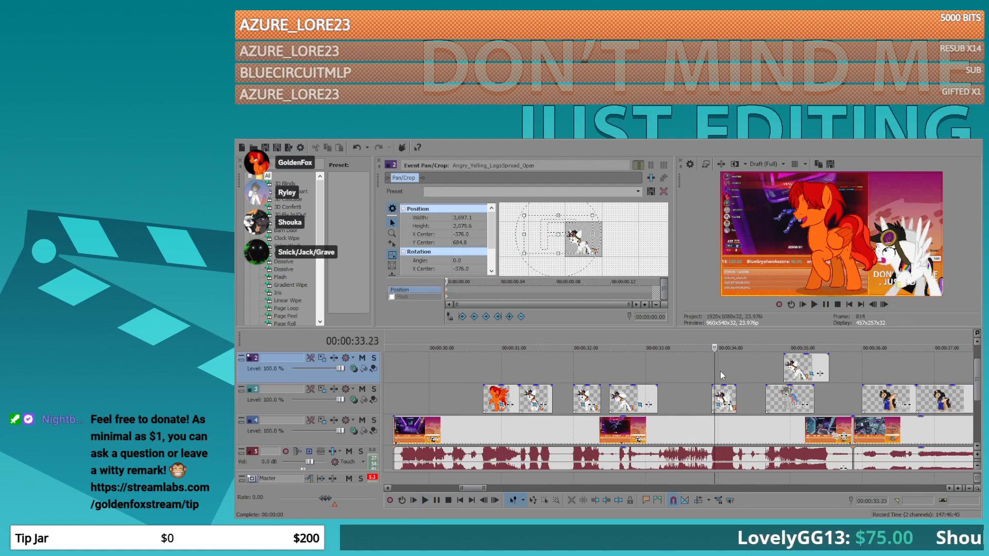
- Copy the crop of the Panic6 clip onto the Laugh2 clip on the uppermost track
scroll(719, 372, "up", 1)
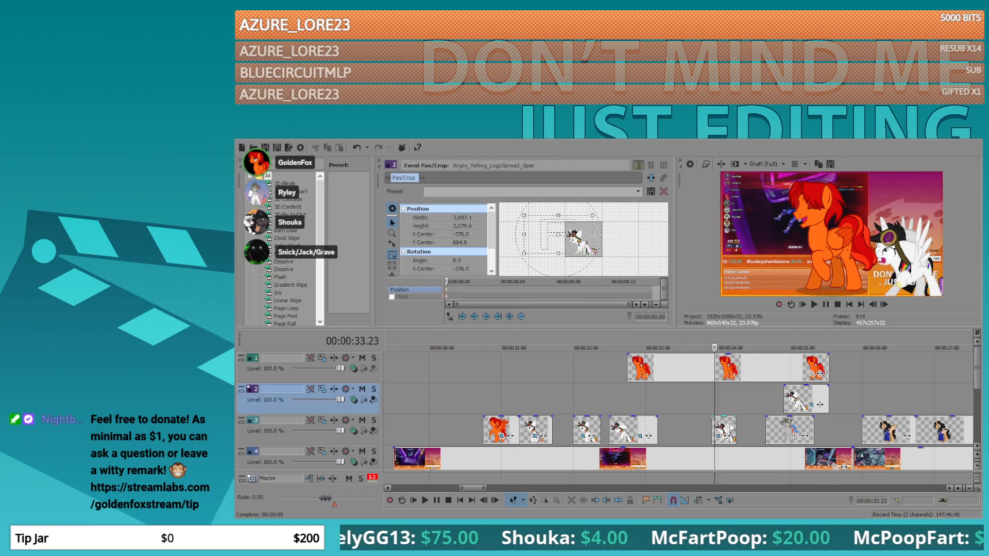
left_click(766, 366)
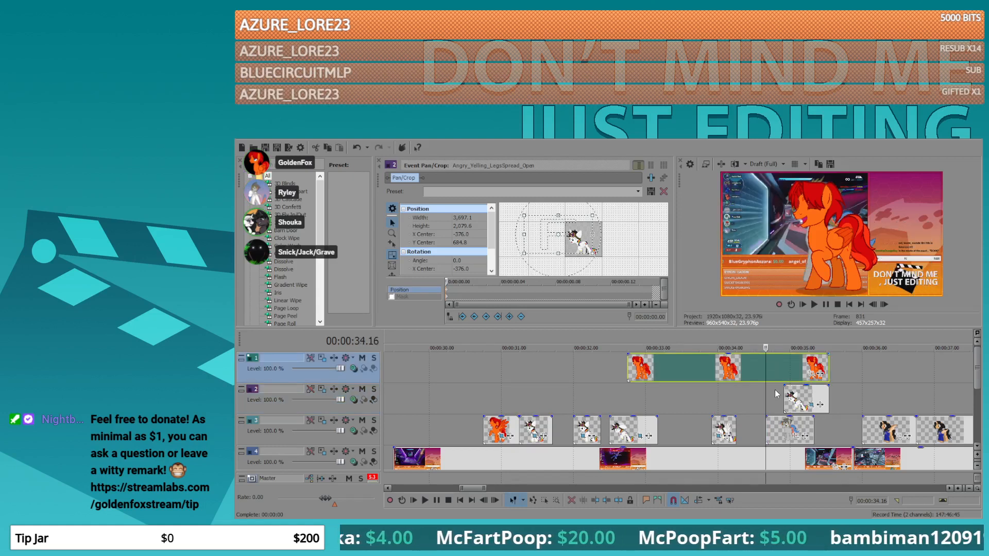
left_click(501, 435)
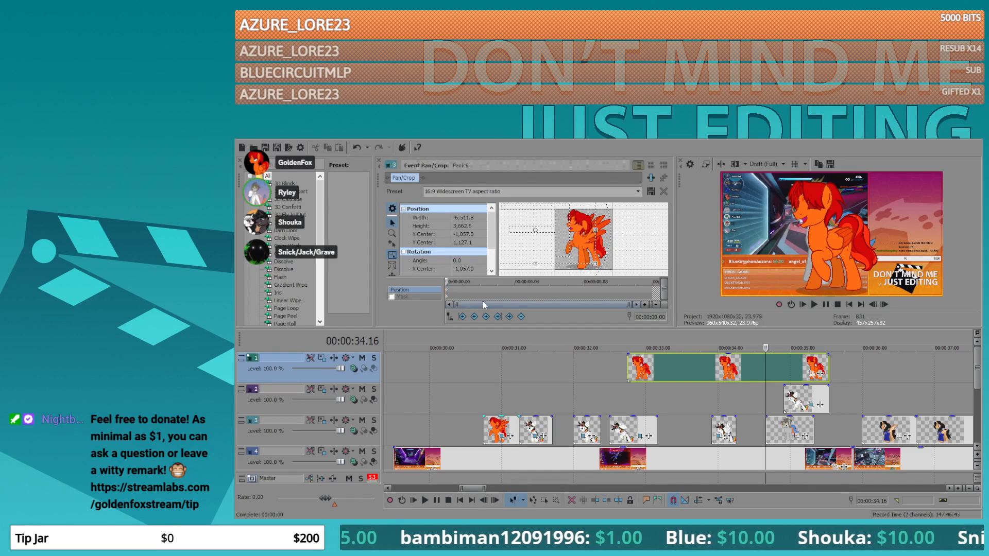
left_click(816, 373)
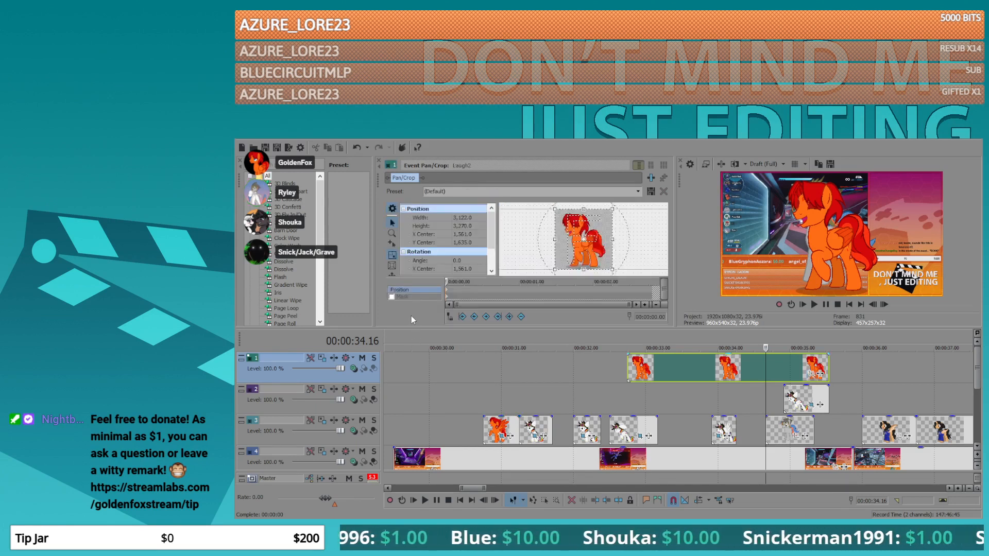
key("ctrl+v")
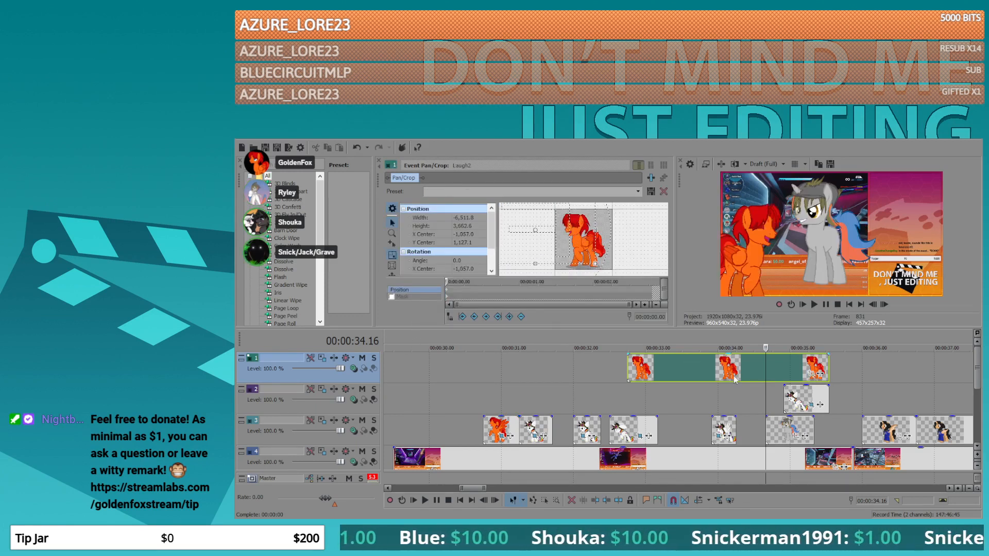
- Open the crop of the Happy Determined clip and mirror it horizontally
left_click(796, 435)
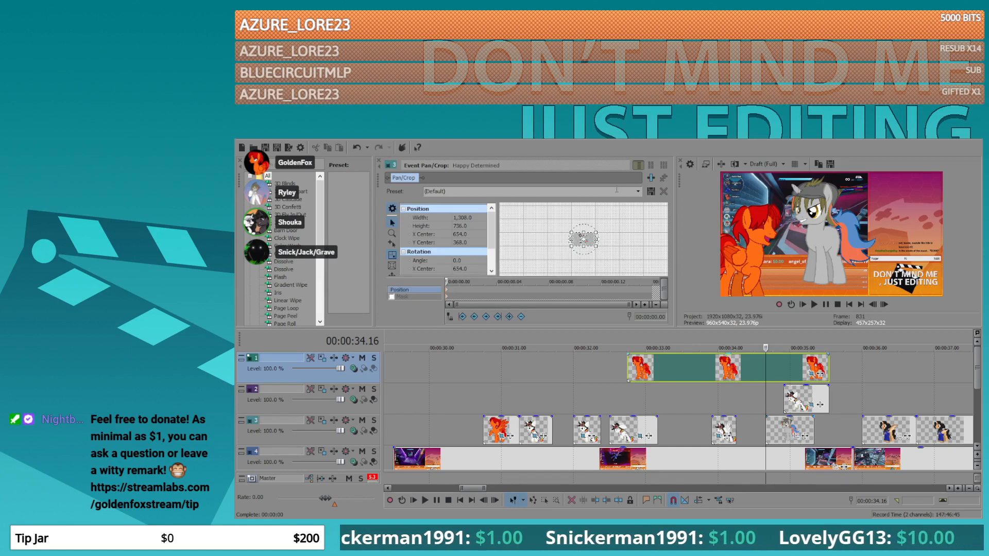
right_click(590, 237)
left_click(611, 262)
scroll(610, 262, "up", 1)
scroll(609, 262, "up", 3)
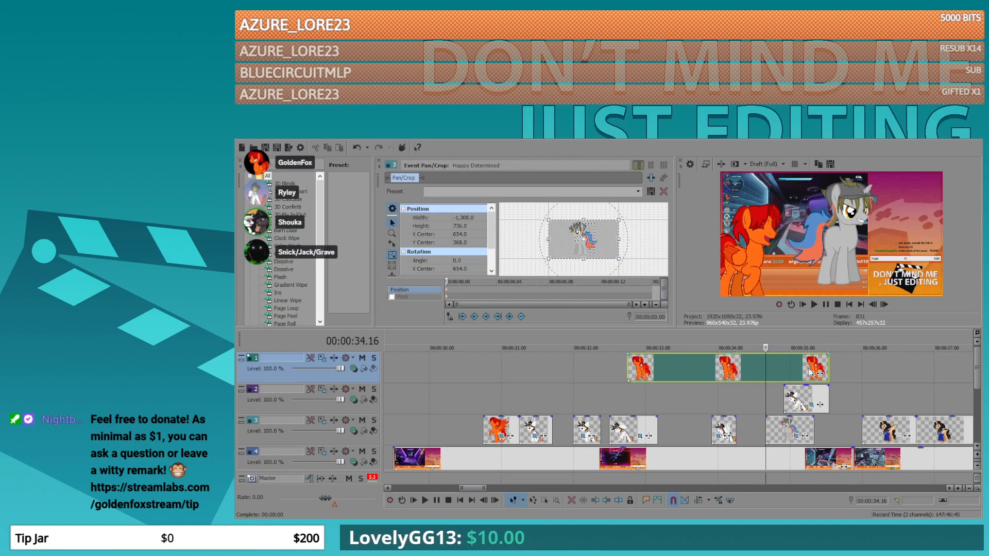
- With the preview at 00:00:35.00, size the Happy Determined crop to -1,475.6 by 830.3 and center it at 295.4, 199.0
left_click(792, 377)
scroll(613, 256, "up", 1)
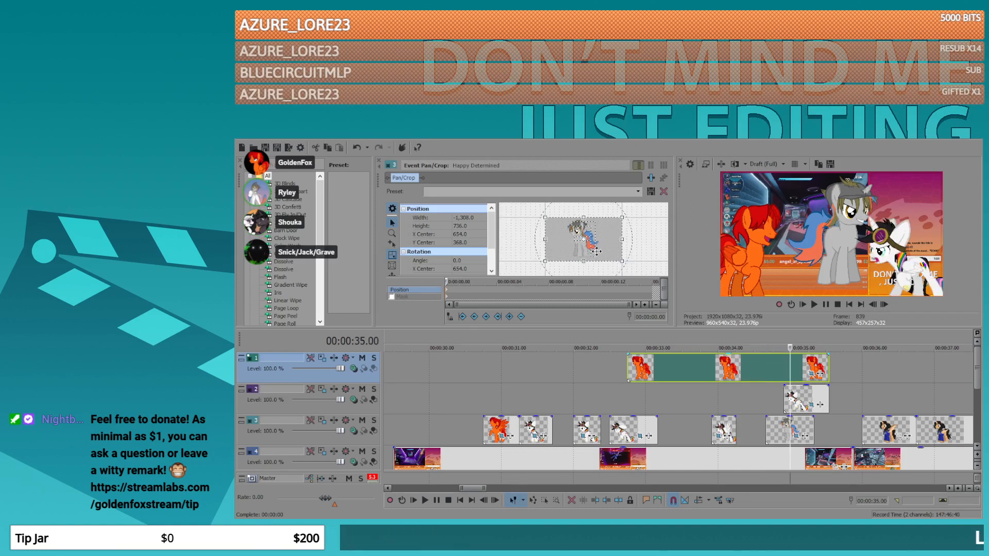
left_click_drag(613, 256, 595, 247)
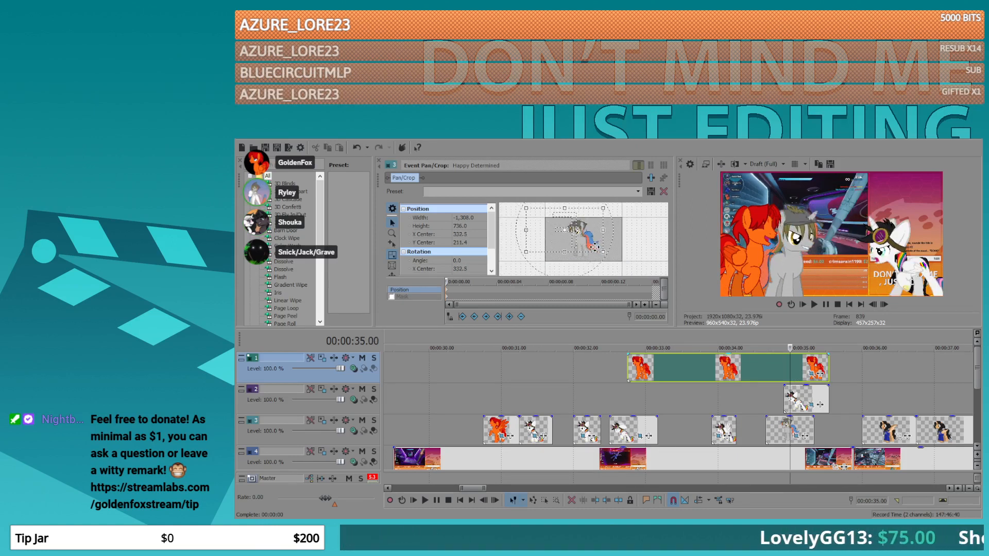
left_click_drag(525, 235, 580, 239)
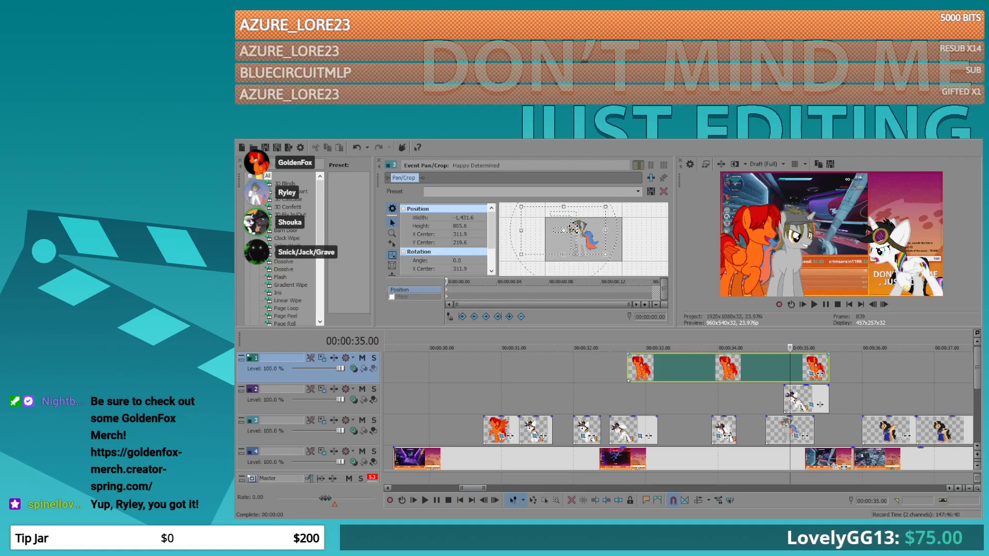
left_click_drag(564, 203, 561, 203)
left_click_drag(582, 248, 581, 247)
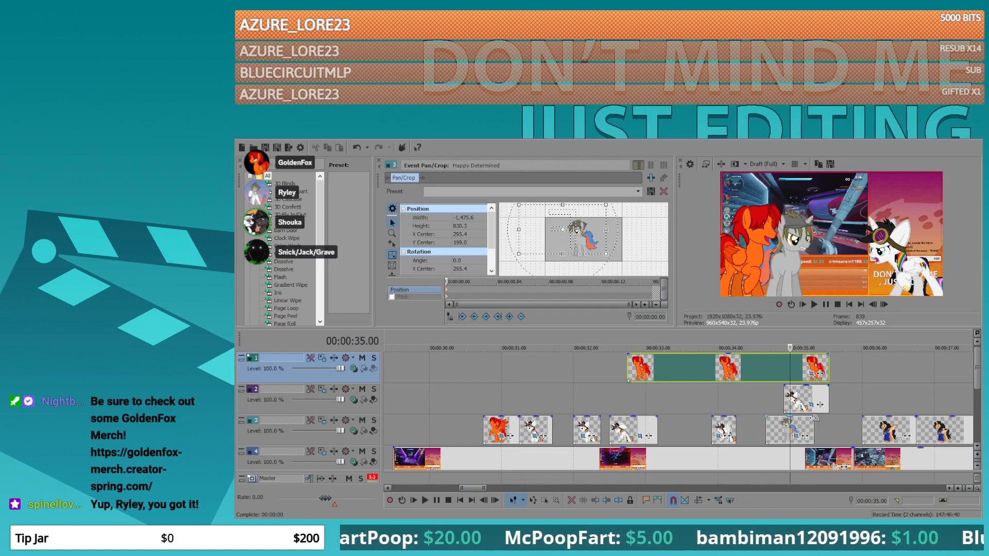
- Begin a shake on the HugTwink_Nuzzle clip with slightly shifted crop keyframes at frames 1, 2 and 3, the last centered at -362.8, 671.6
left_click(618, 412)
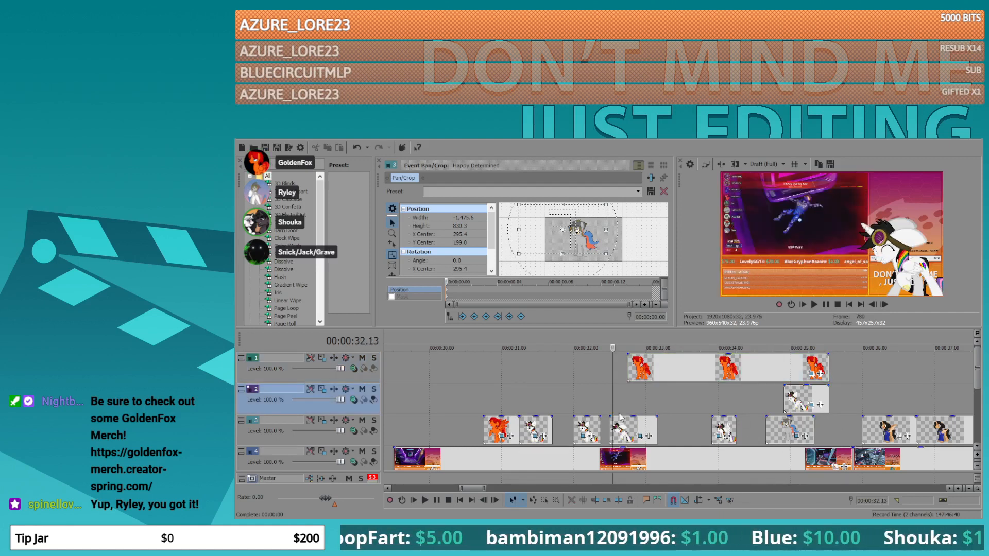
left_click(640, 437)
scroll(536, 257, "down", 3)
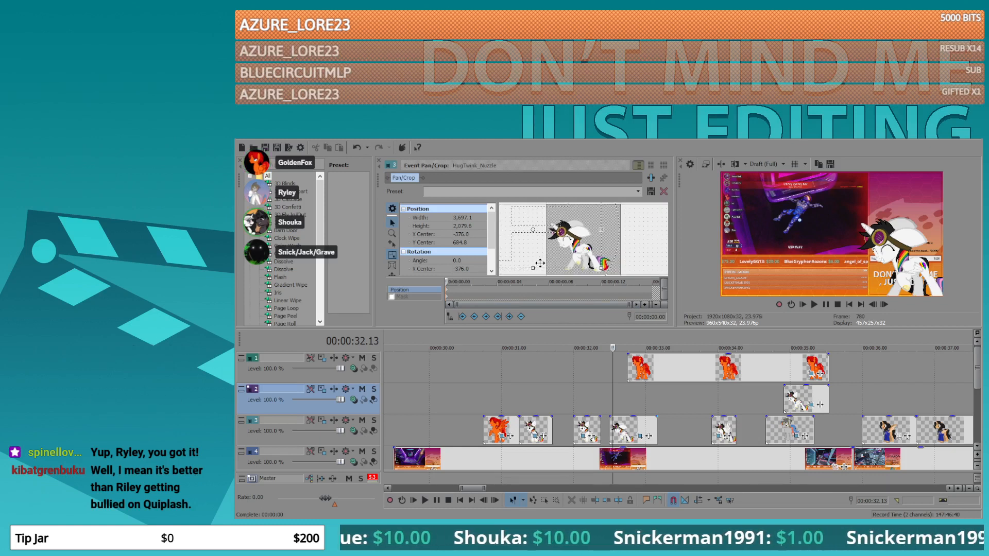
left_click(469, 280)
left_click_drag(513, 236, 512, 235)
left_click_drag(459, 286, 471, 283)
left_click_drag(512, 232, 513, 232)
left_click(483, 282)
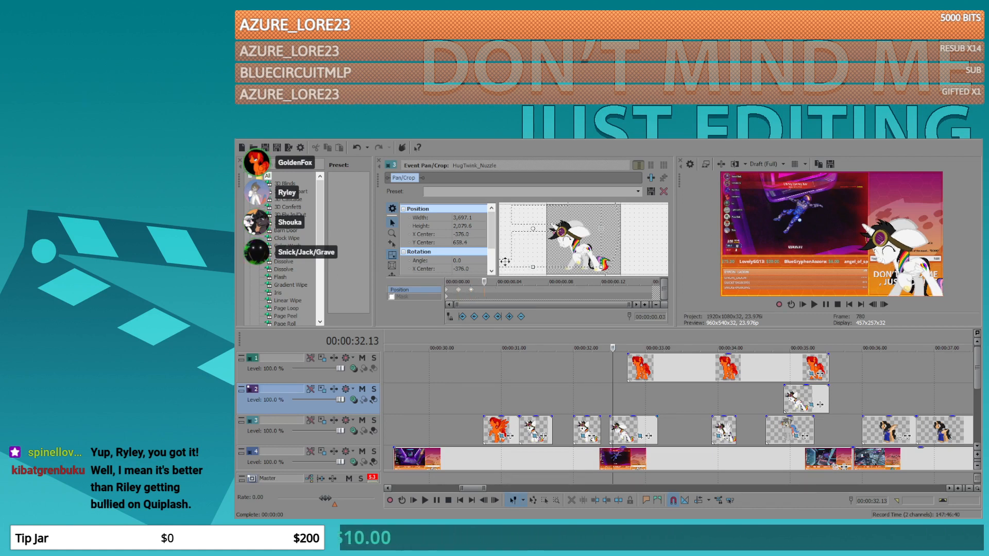
left_click_drag(513, 262, 514, 263)
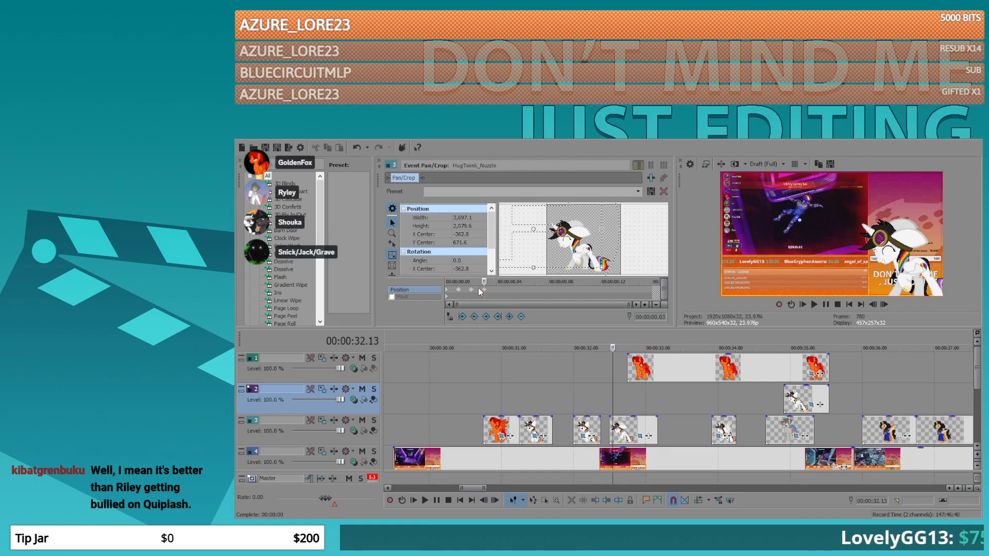
- Copy the shake keyframes repeatedly along the whole HugTwink_Nuzzle clip, and play back from just before it
left_click_drag(471, 290, 484, 291)
left_click(498, 291)
left_click(498, 291)
key("ctrl+v")
left_click(549, 288)
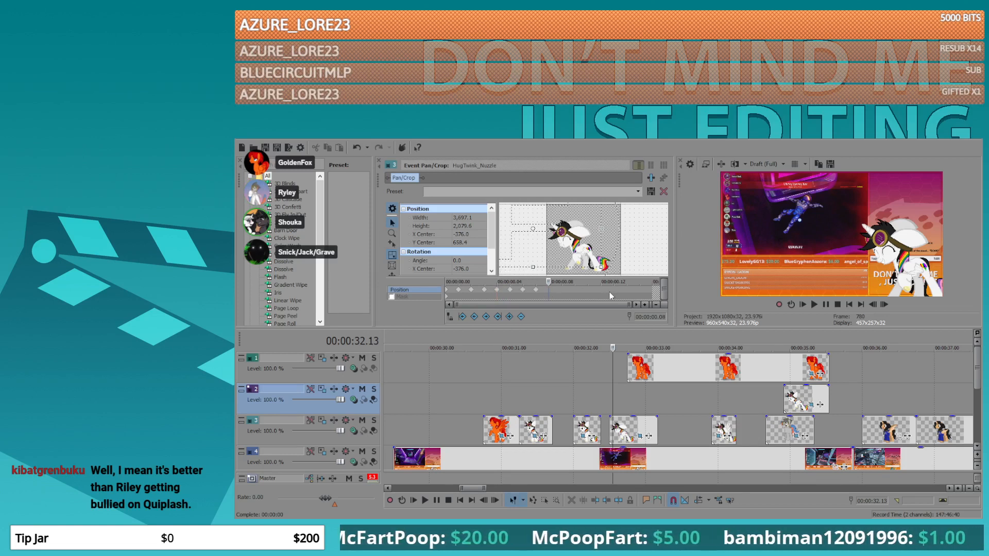
key("ctrl+v")
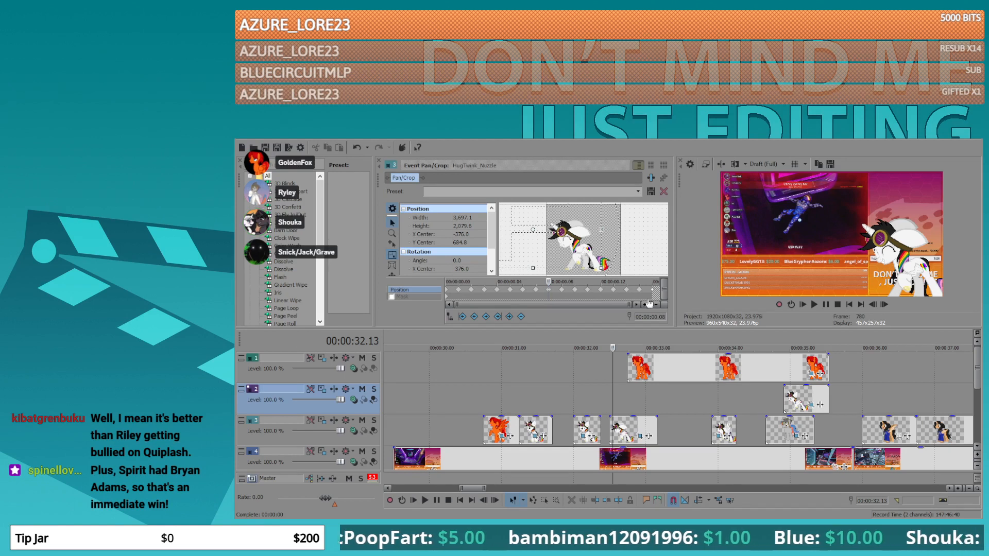
left_click(599, 385)
key("space")
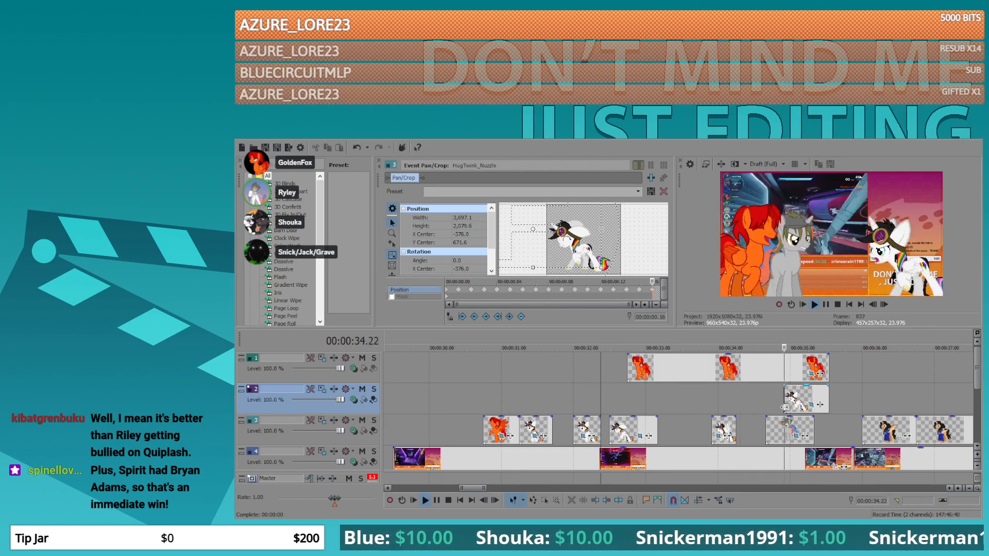
key("space")
- Copy the HugTwink_Nuzzle shake keyframes into the crops of the Bracing_Screaming and Angry_Yelling_LegsSpread_Open clips
left_click(722, 427)
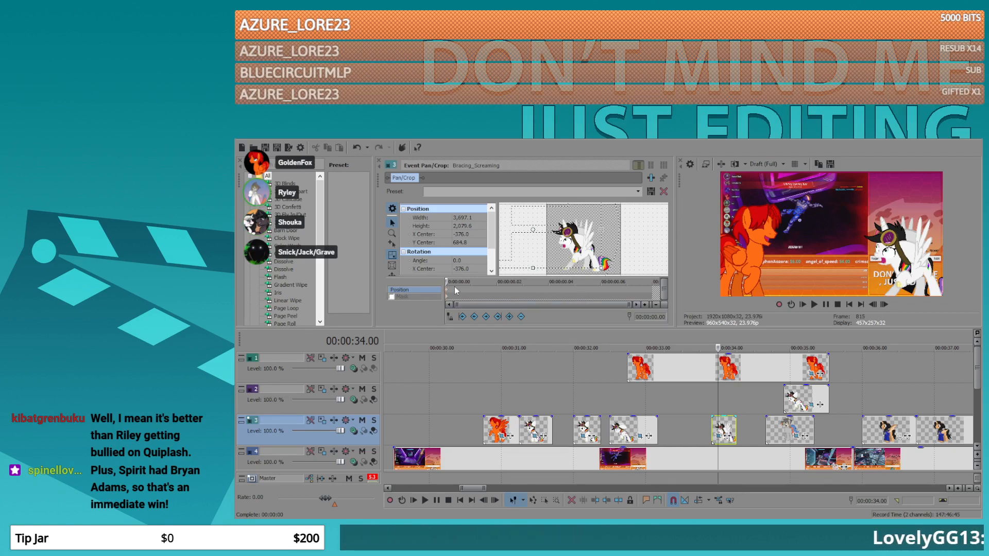
left_click(640, 436)
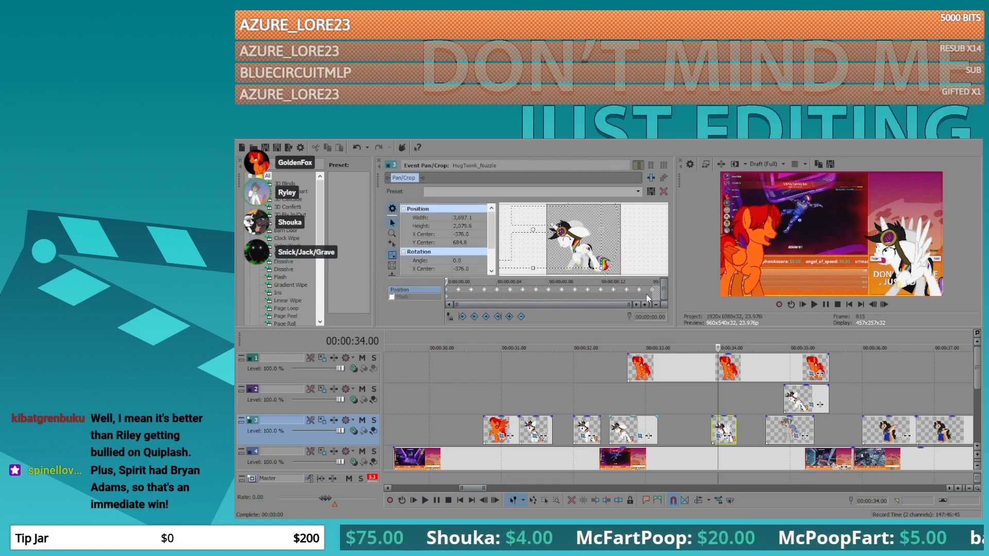
left_click(717, 436)
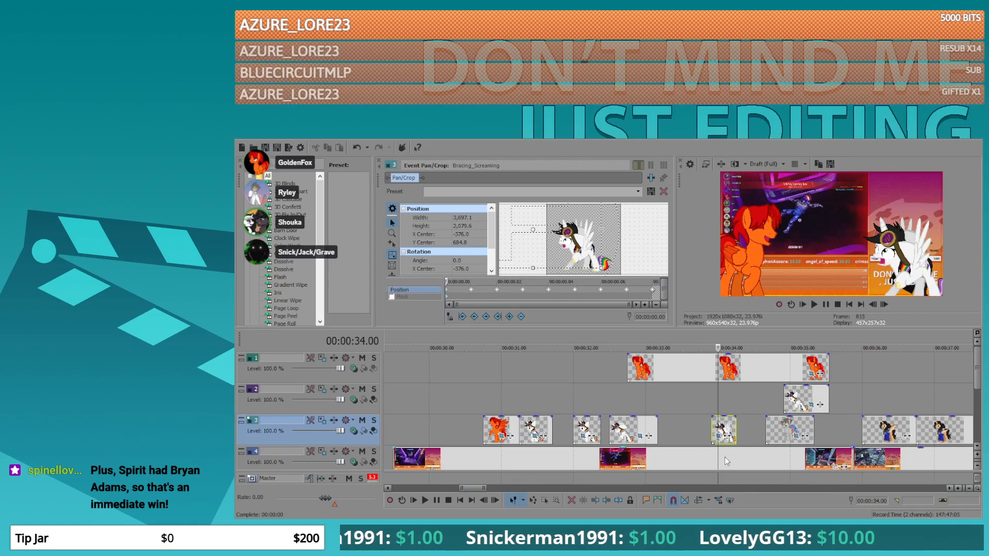
left_click(818, 404)
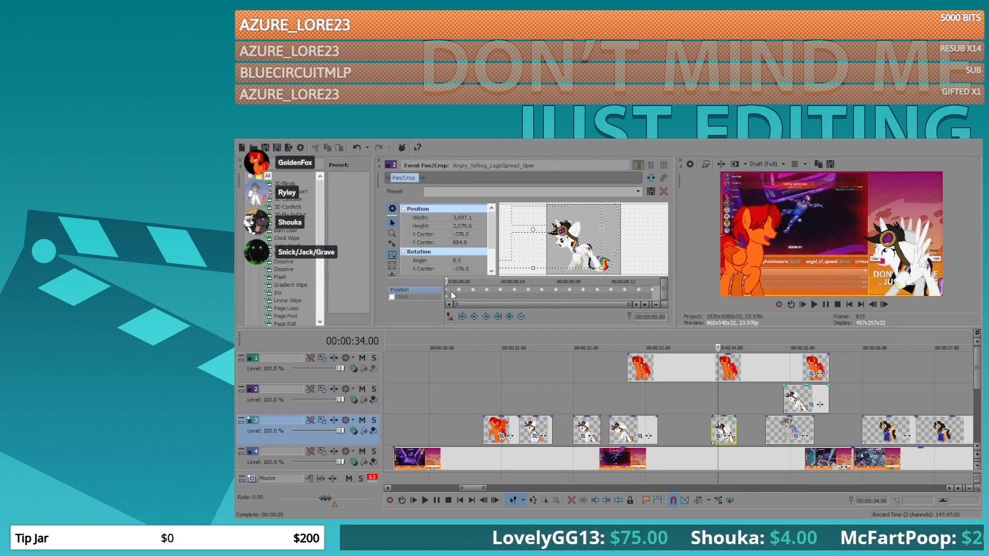
- Begin a shake on the Laugh2 clip with slightly shifted crop keyframes at frames 1 and 2, the first centered at -1,082.8, 1,101.3
left_click(501, 439)
left_click(814, 376)
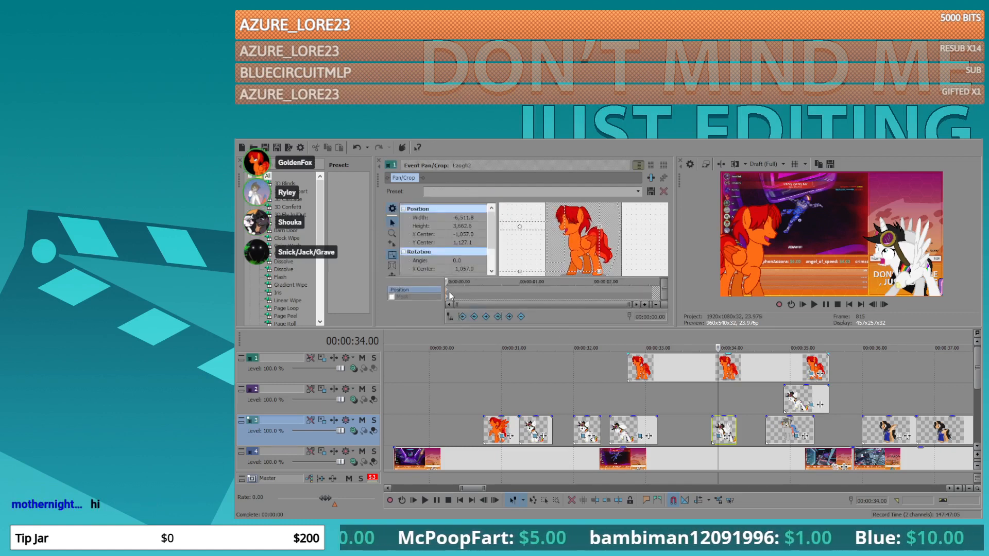
key("Right")
scroll(553, 248, "down", 2)
left_click_drag(536, 247, 535, 246)
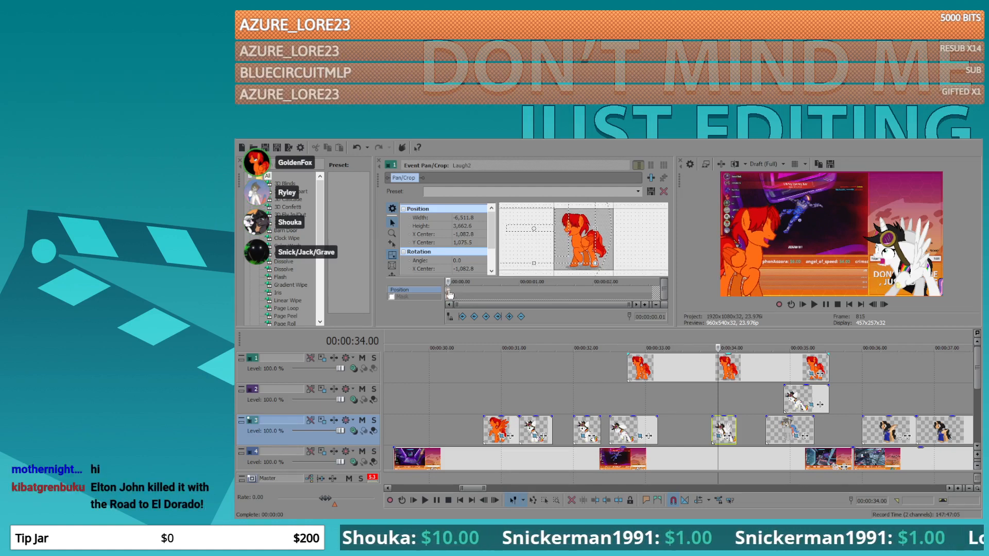
key("ctrl+z")
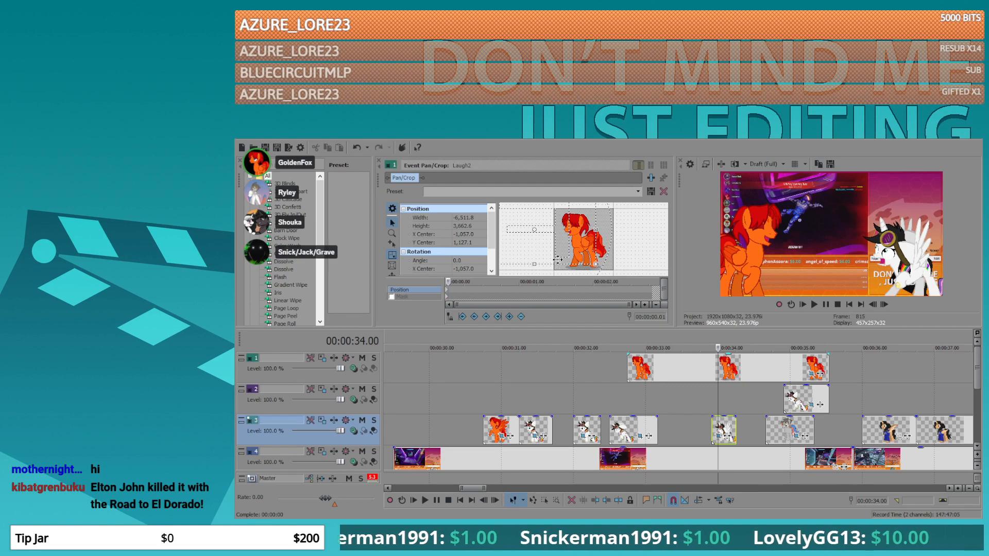
left_click_drag(550, 254, 549, 253)
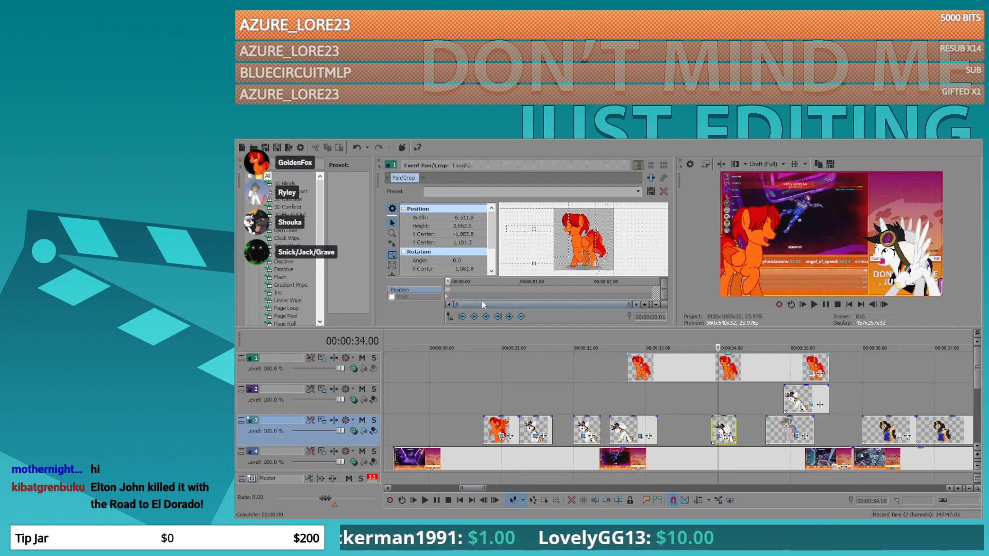
key("Right")
key("Up")
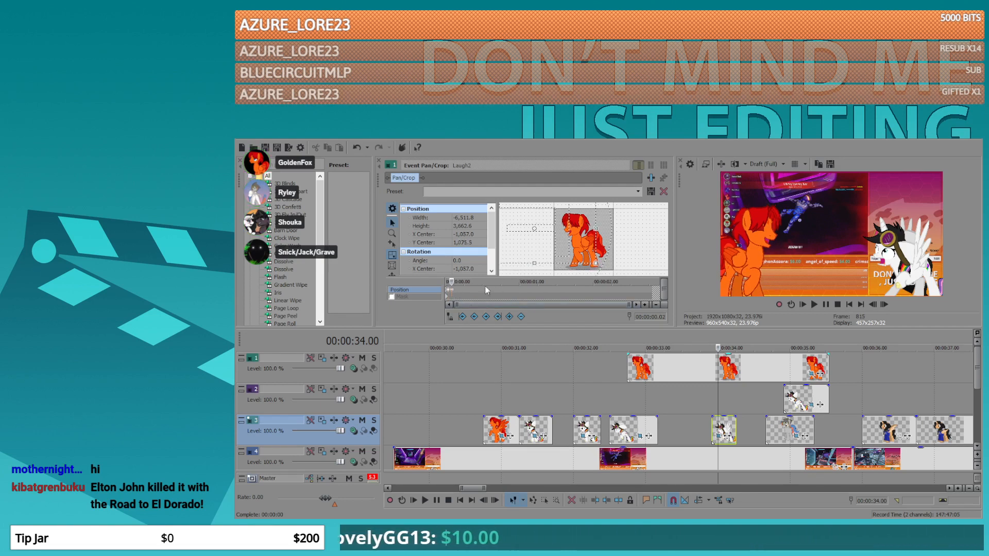
- Add the Laugh2 crop keyframe at frame 3, then copy the opening shake keyframes and place the keyframe cursor at frame 4
left_click(456, 295)
key("Down")
scroll(472, 297, "up", 3)
left_click_drag(470, 290, 485, 289)
left_click(506, 293)
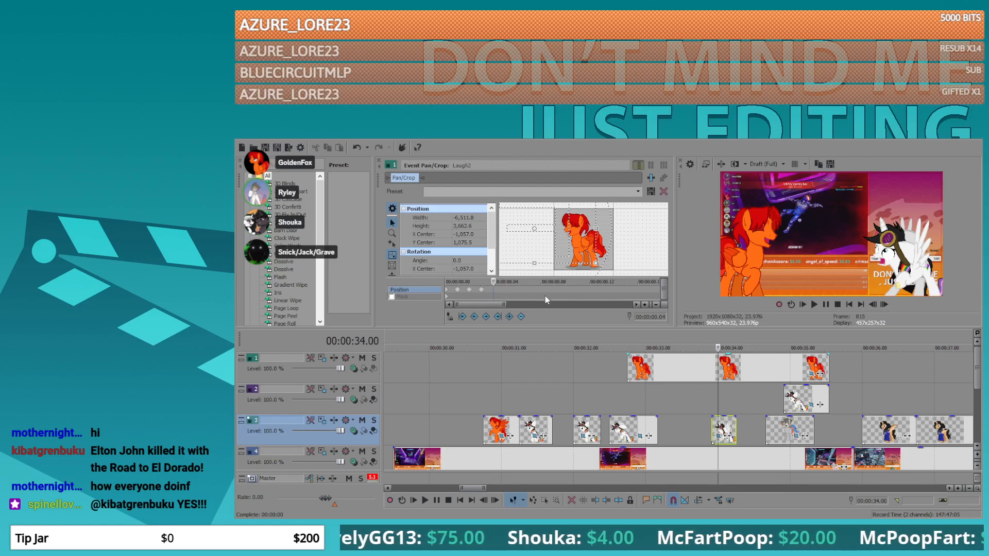
- Repeat the copied shake keyframes from frame 4 along the whole Laugh2 clip in ever larger batches
key("ctrl+v")
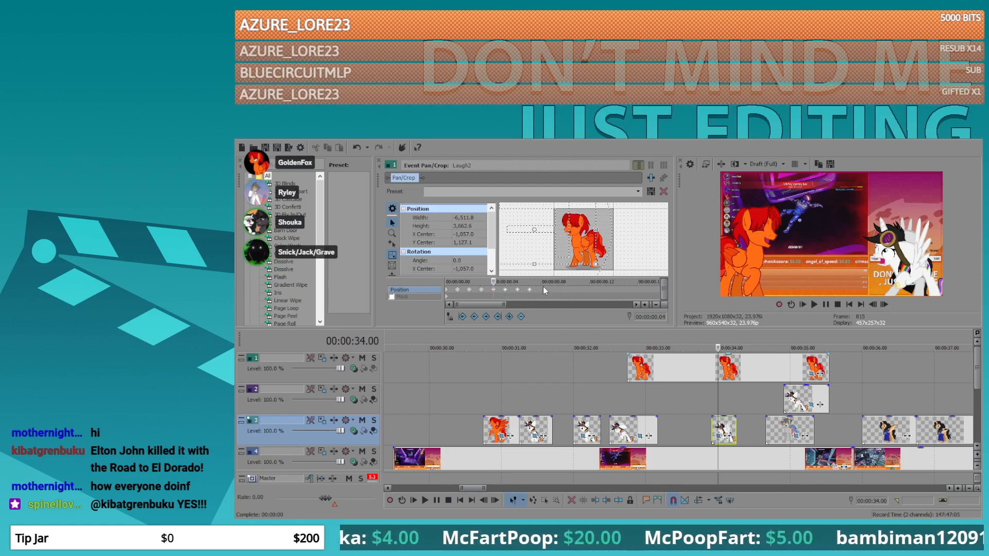
left_click(542, 289)
key("ctrl+v")
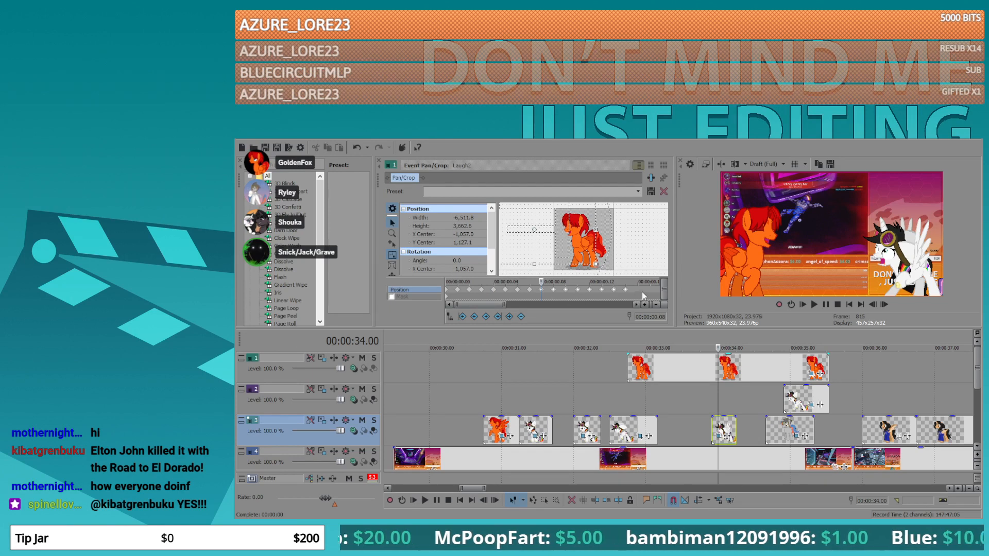
left_click(639, 290)
scroll(639, 291, "down", 1)
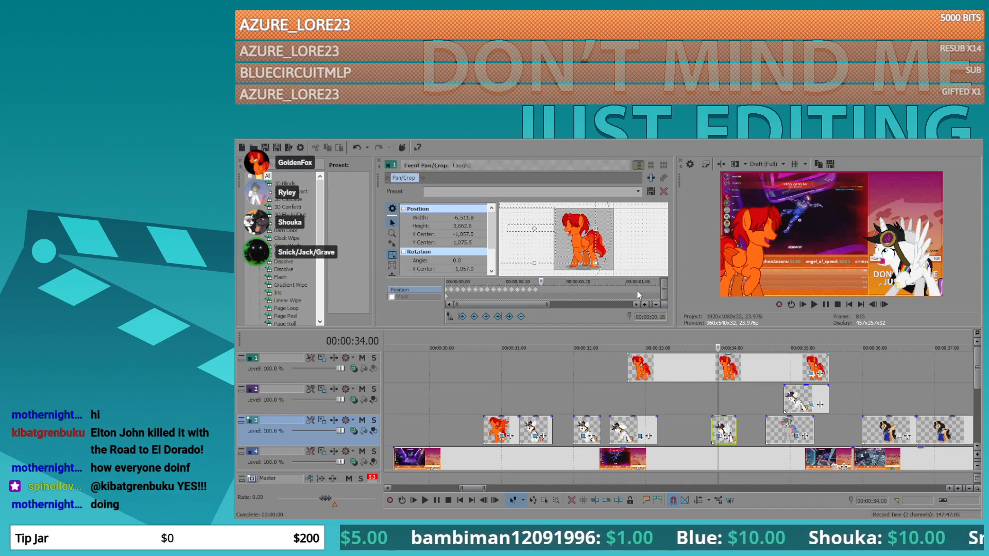
key("ctrl+v")
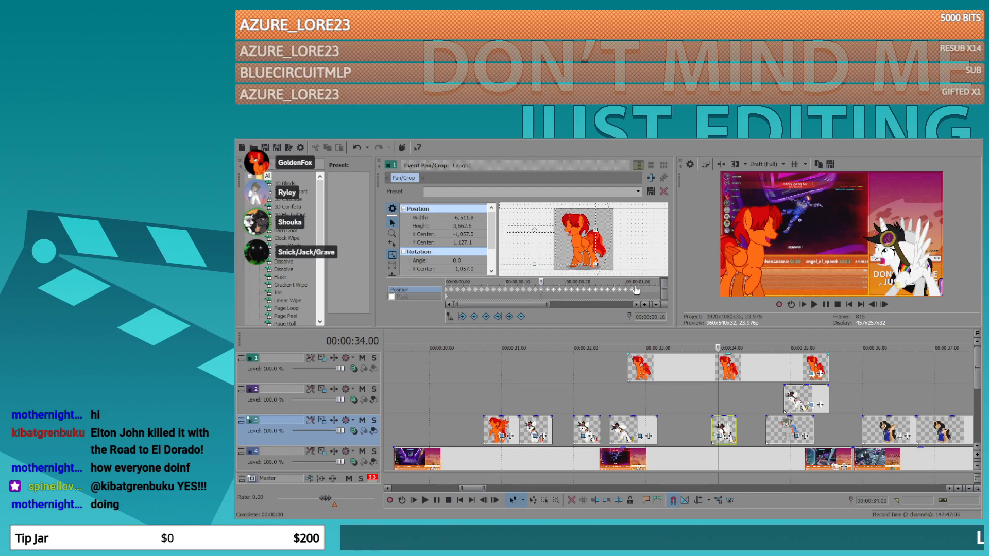
left_click(635, 289)
scroll(633, 285, "down", 2)
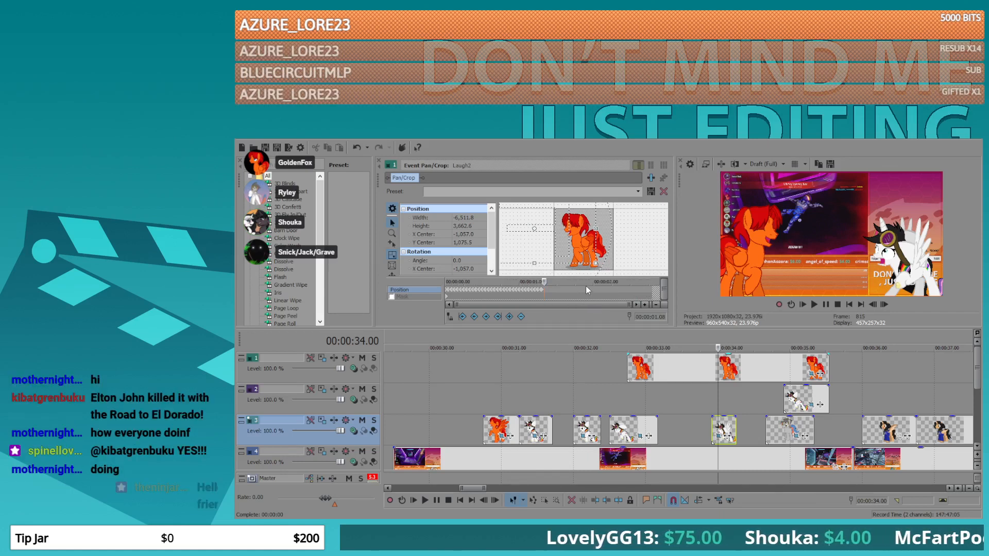
key("ctrl+v")
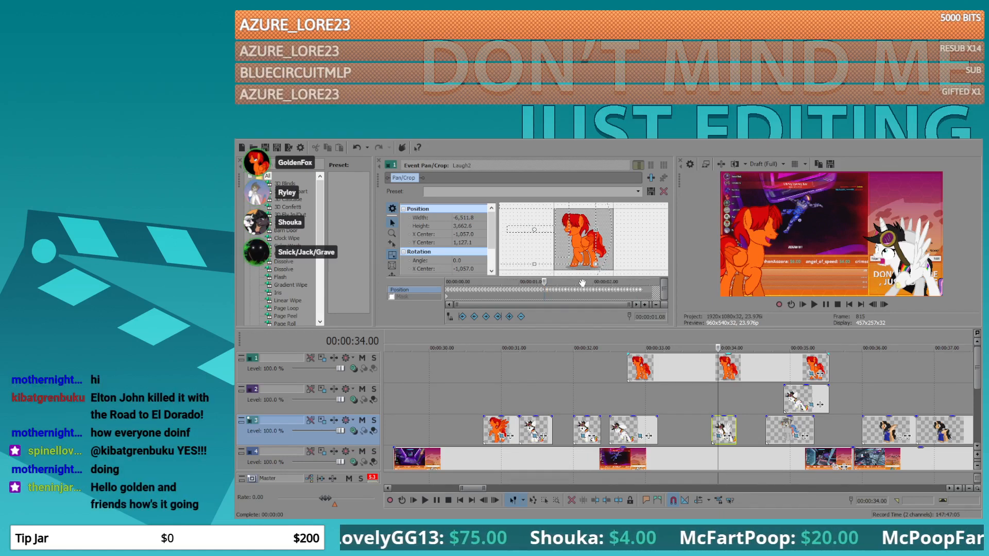
left_click(644, 289)
scroll(644, 290, "up", 4)
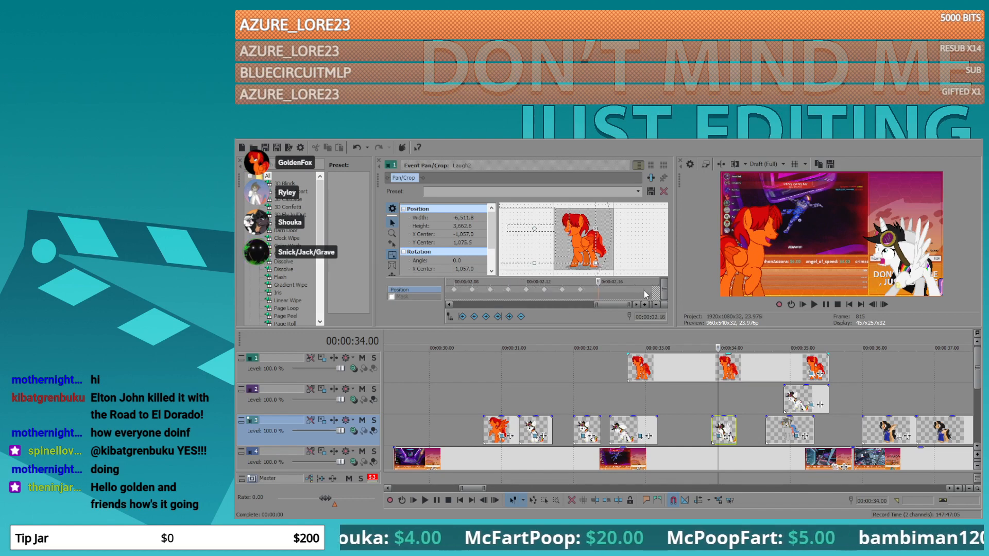
key("ctrl+v")
key("ctrl+v")
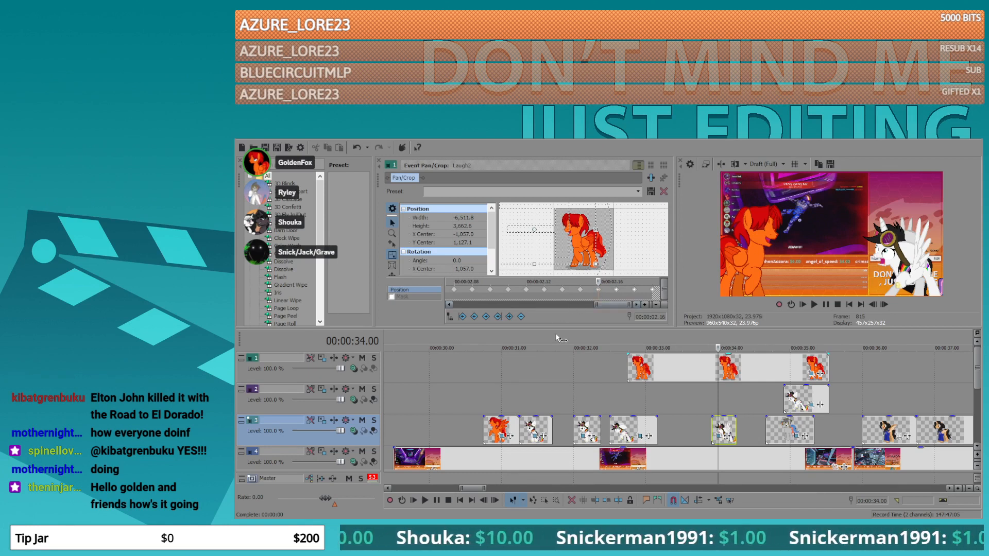
- Play back the Laugh2 shake from 00:00:33.10, then place the timeline cursor at 00:00:34.15
left_click(675, 369)
key("space")
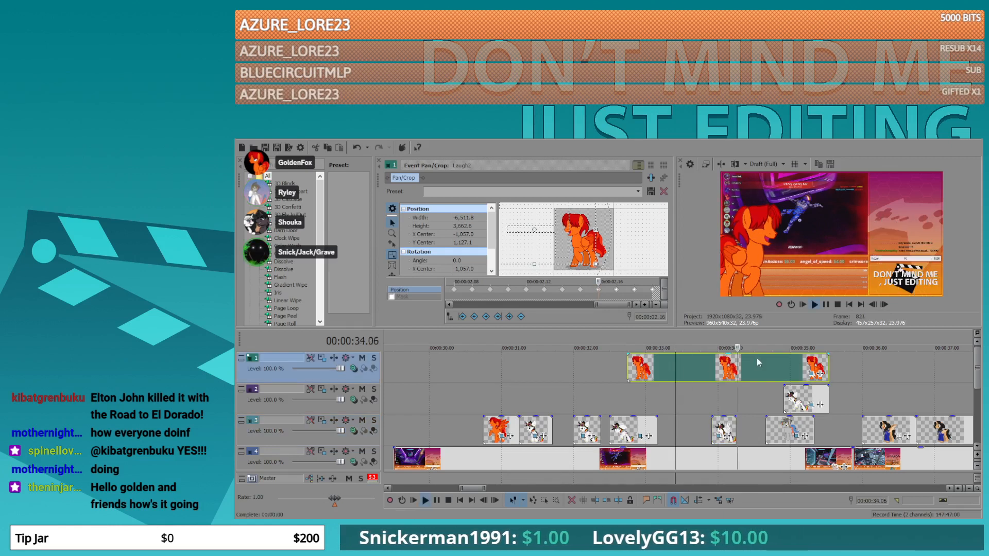
key("space")
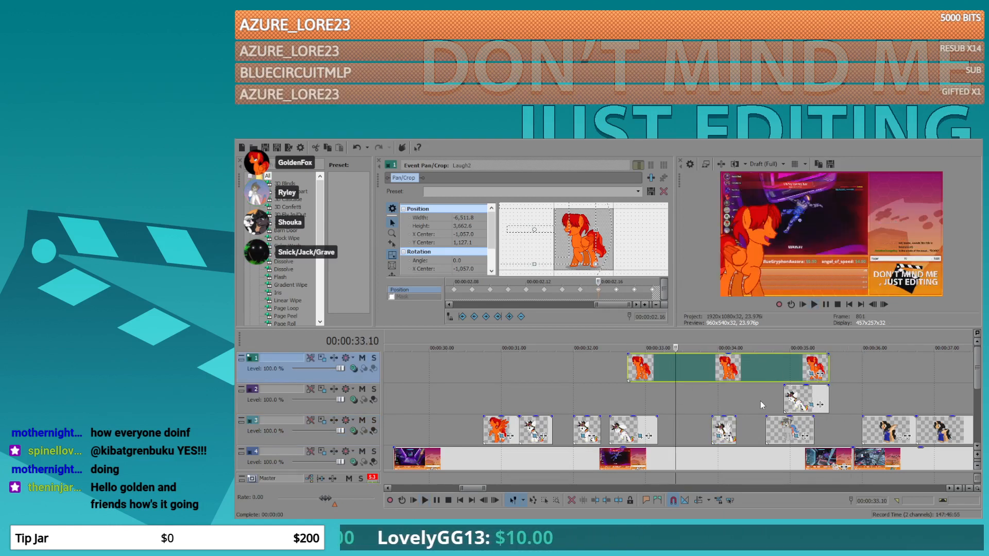
left_click(761, 401)
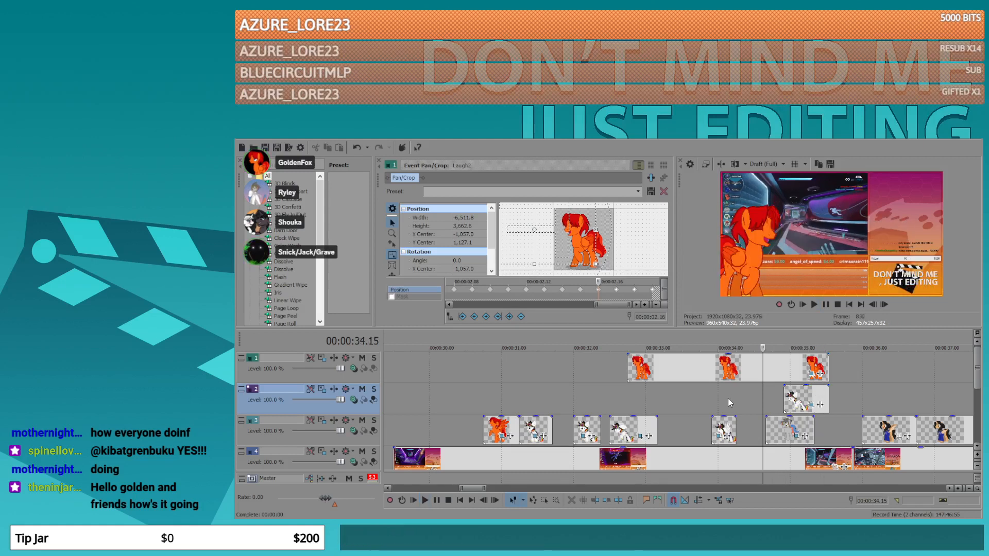
- Shake the Panic clip's crop, centering frame 1 at -1,031.2, 1,127.1 and repeating the keyframes to the clip's end
left_click(502, 437)
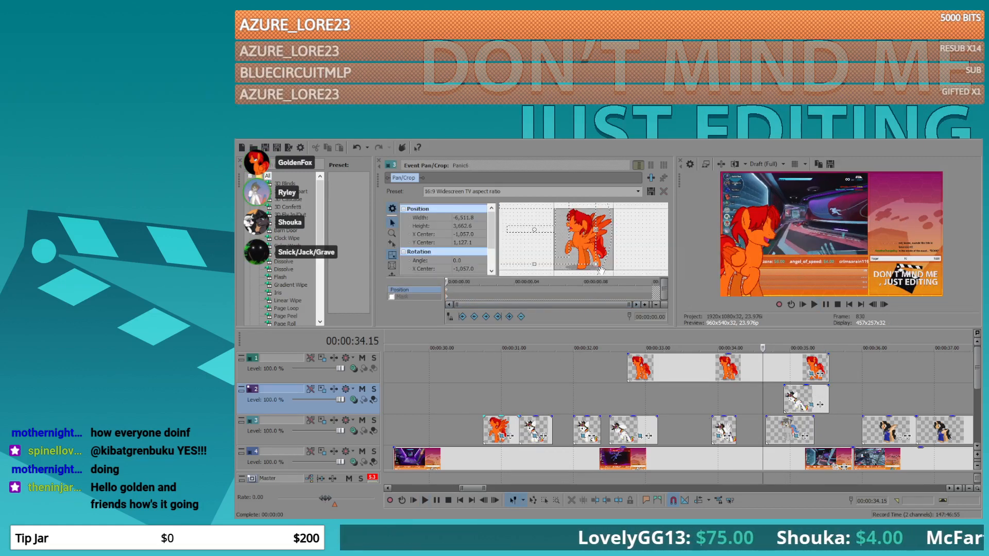
left_click_drag(585, 234, 586, 234)
double_click(474, 290)
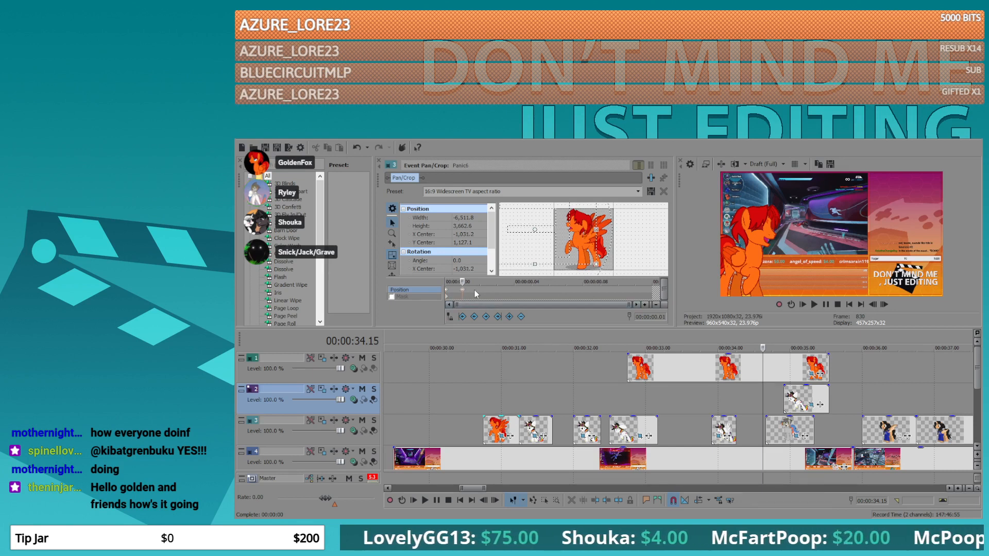
key("ctrl+v")
left_click(513, 287)
key("ctrl+v")
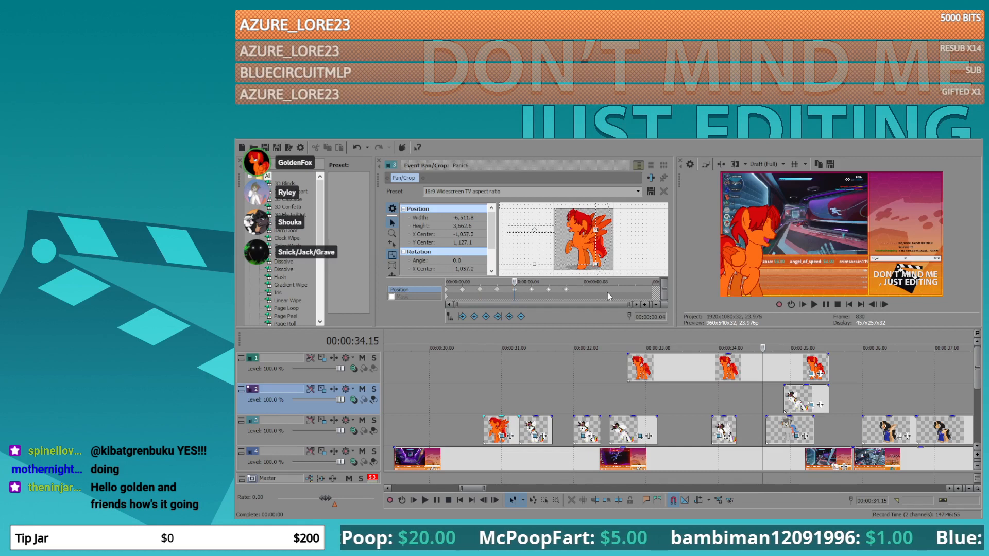
left_click(581, 288)
key("ctrl+v")
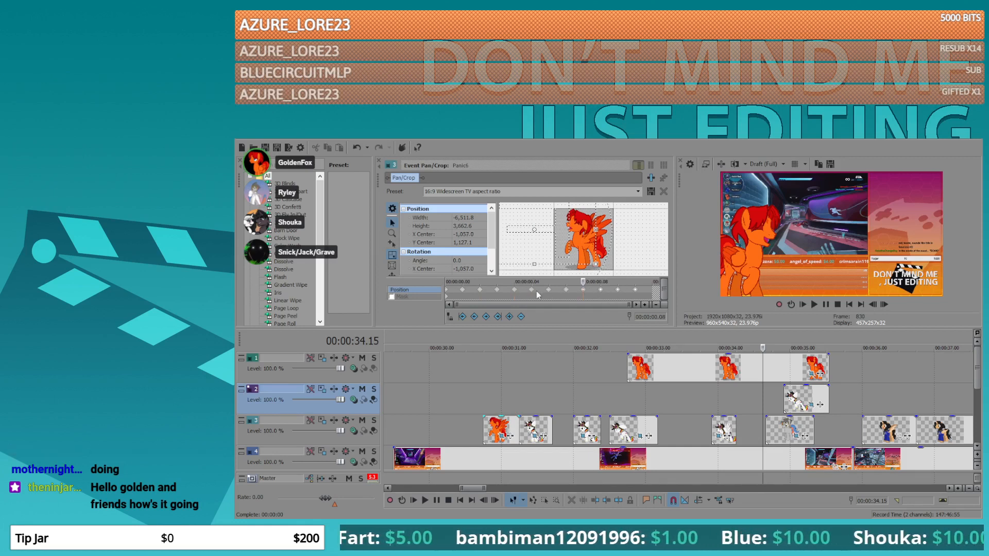
left_click(650, 290)
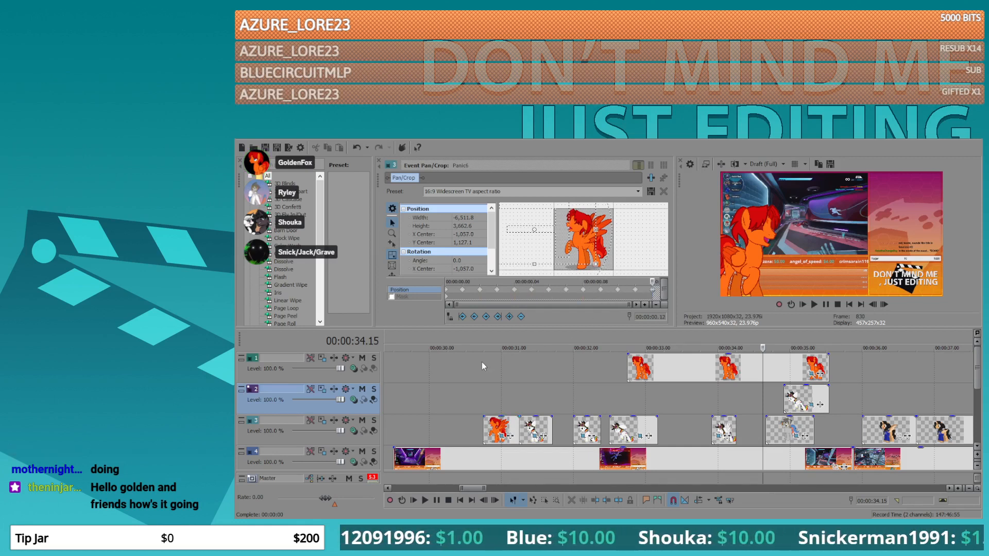
- Play back the sequence from just before the Panic clip and again from 00:00:29.12, pausing at 00:00:30.15
left_click(468, 377)
key("space")
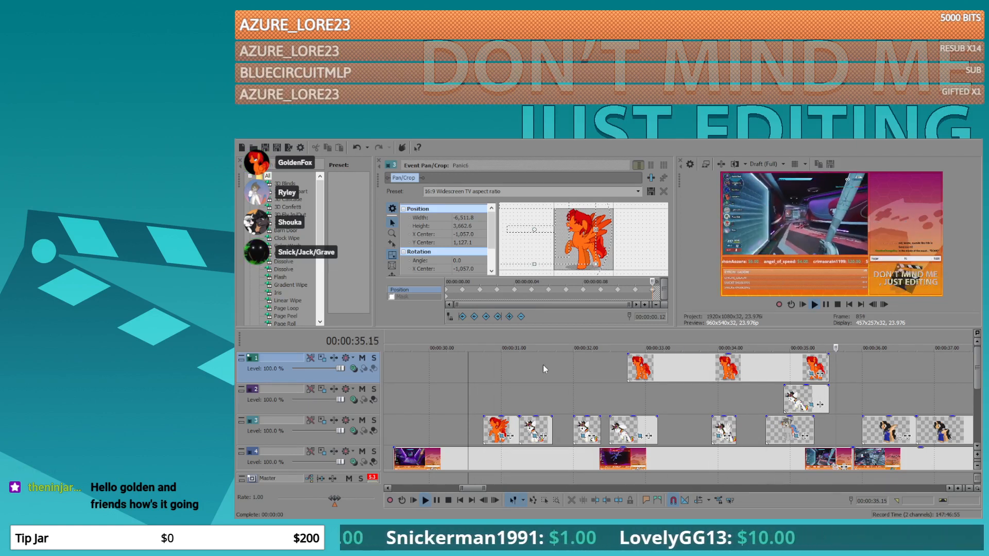
key("space")
left_click(392, 432)
key("space")
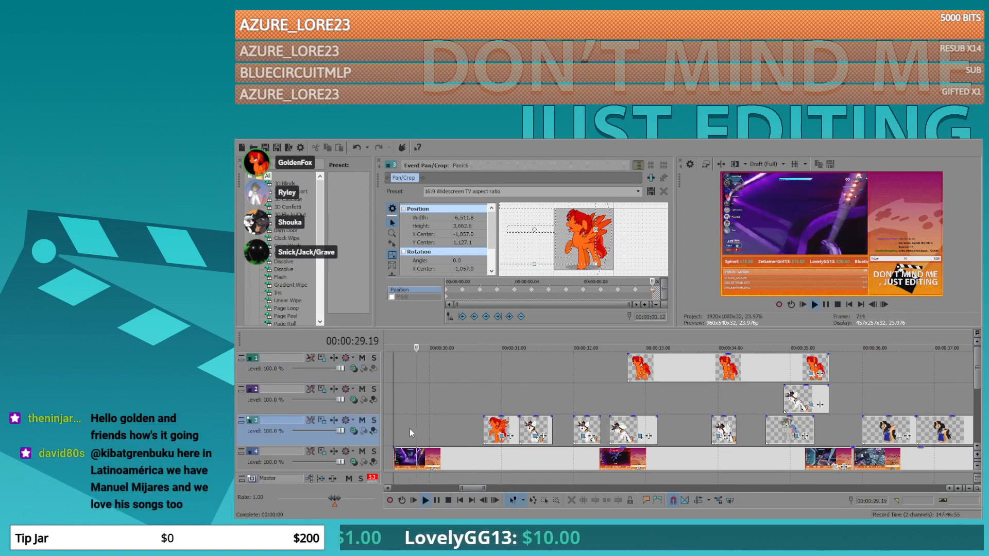
key("space")
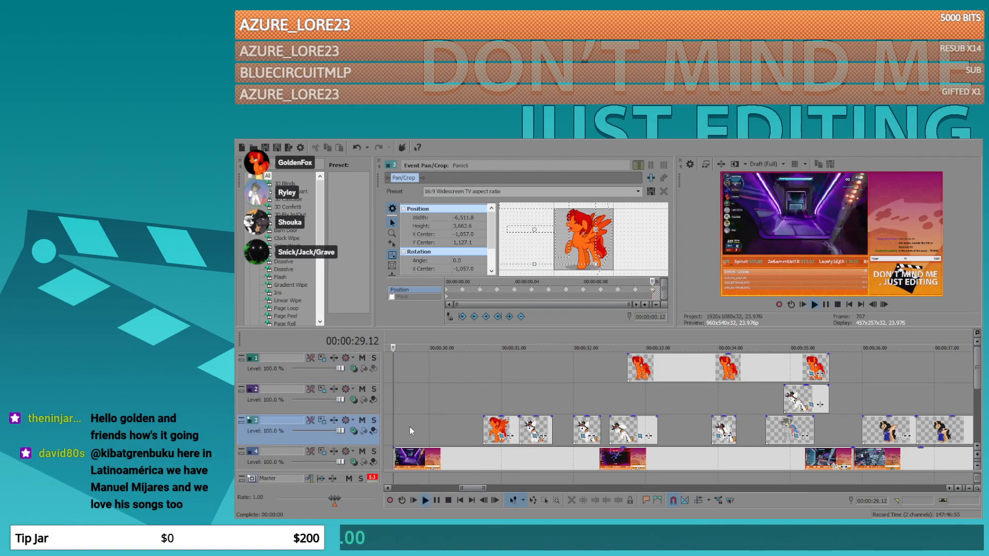
key("Return")
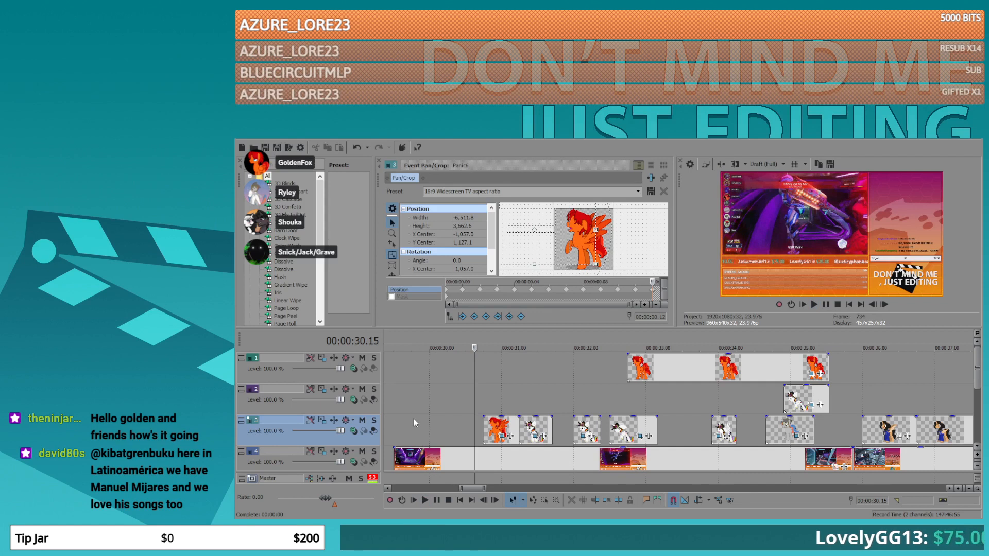
- Step the timeline cursor to 00:00:30.09 and place the short sound effect there on the lower audio track
key("Left")
key("Left")
key("Left")
key("Left")
key("Left")
key("Left")
key("Left")
key("Left")
key("Left")
key("Right")
key("Right")
key("Right")
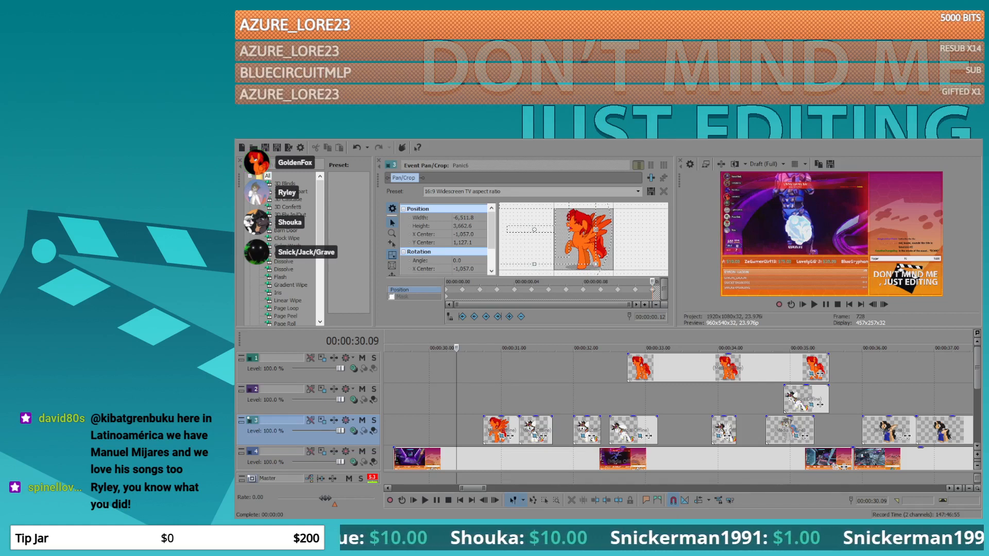
left_click_drag(451, 462, 465, 444)
- Play back from 00:00:29.21 to check the sound effect's timing against the gameplay and the shaking characters
left_click(421, 427)
key("space")
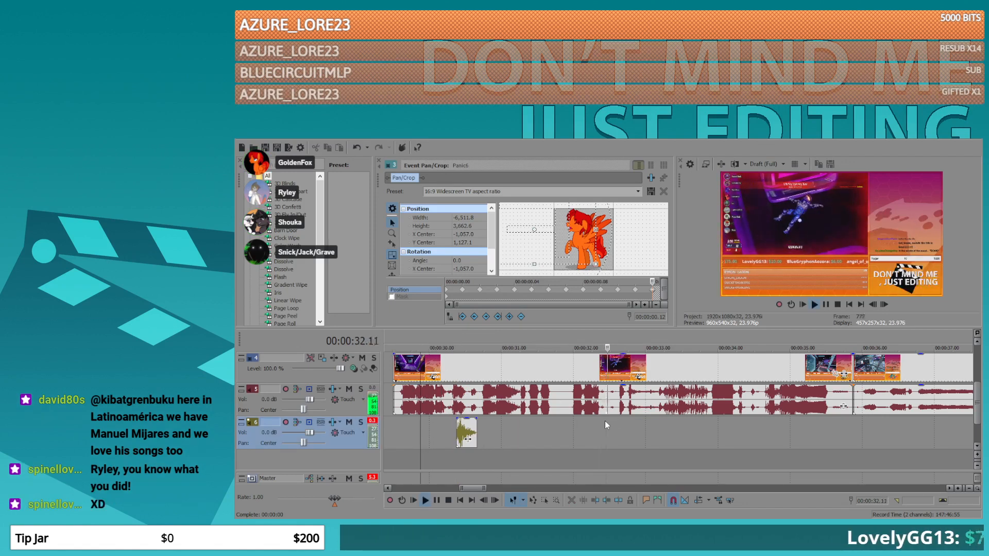
scroll(607, 425, "up", 3)
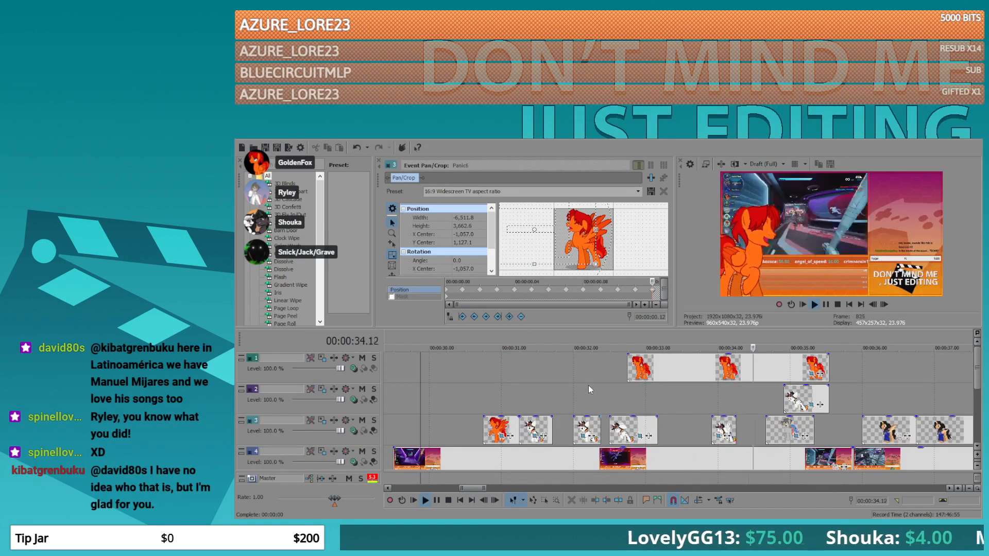
key("space")
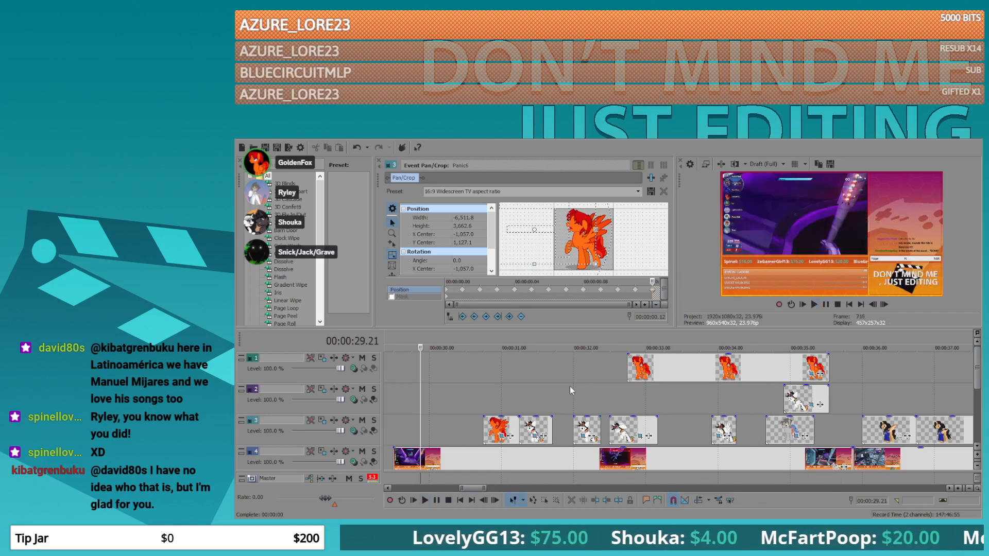
- Select the character clips, gameplay and sound effect from about 00:00:29 to 00:00:35 and move them directly after the opening section
scroll(570, 387, "down", 3)
left_click(462, 439)
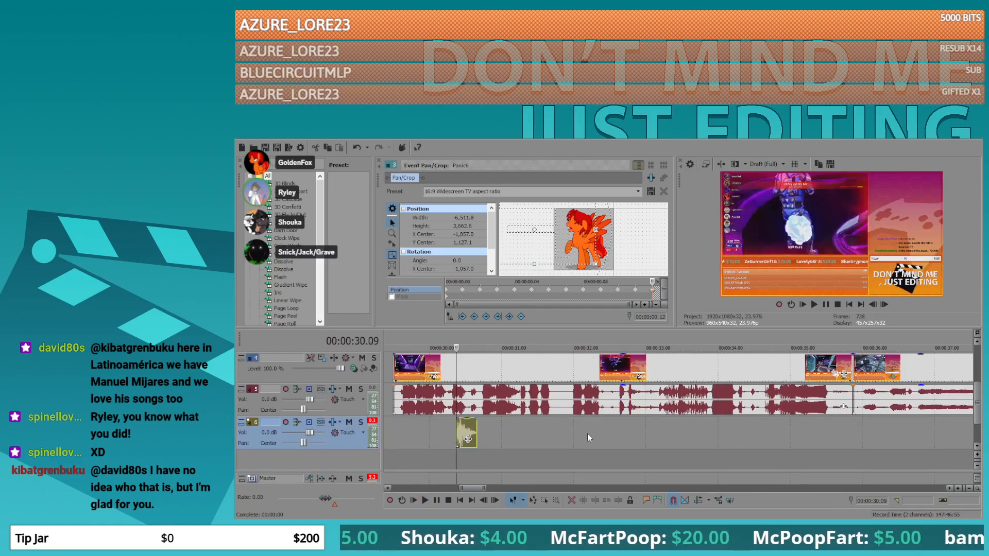
scroll(760, 403, "up", 3)
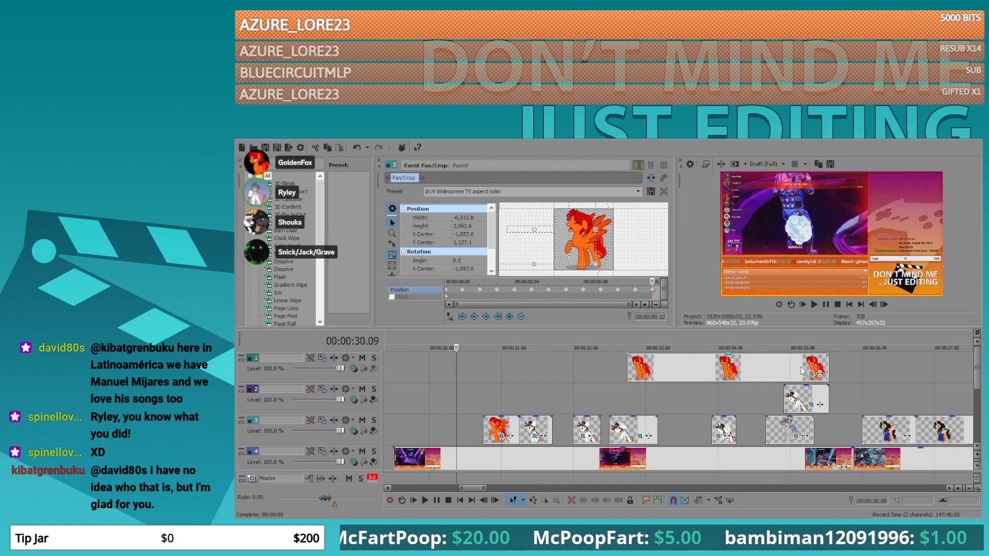
left_click(800, 371)
scroll(597, 384, "down", 3)
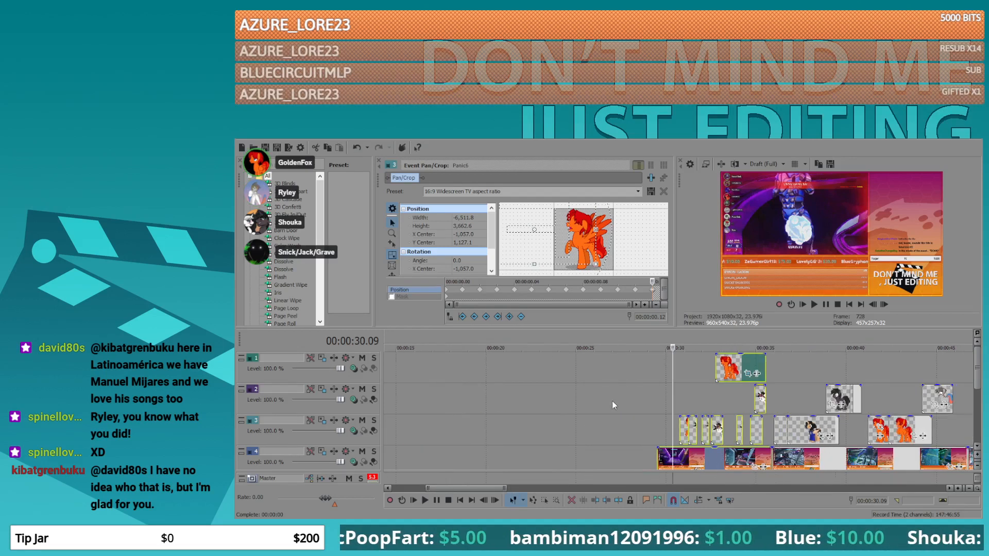
left_click(612, 401)
scroll(603, 408, "down", 2)
scroll(603, 408, "down", 2)
left_click_drag(594, 407, 455, 395)
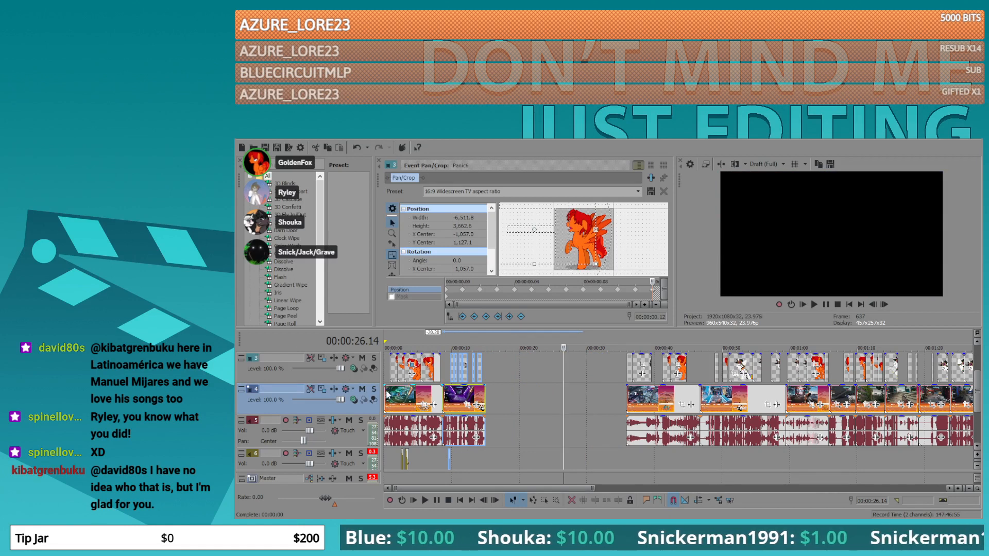
left_click(387, 392)
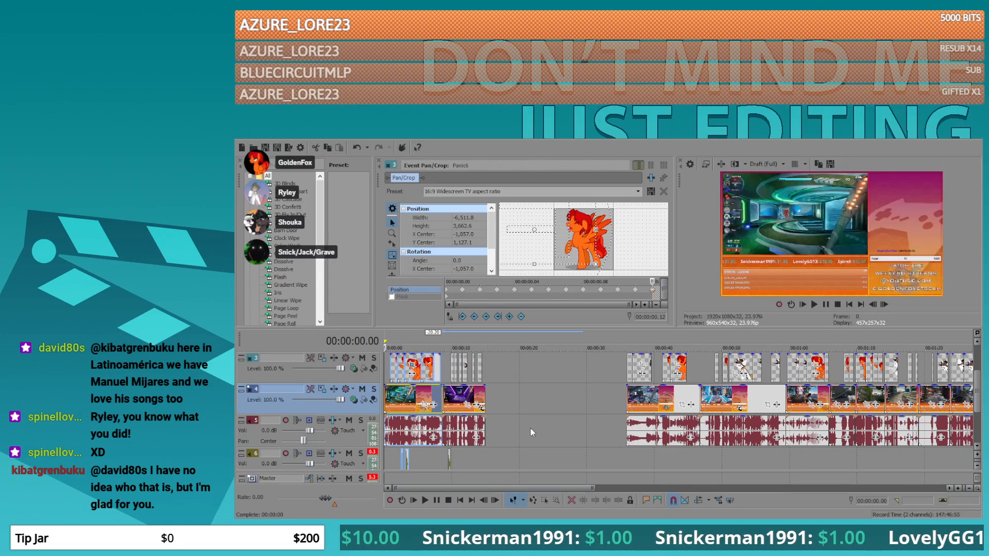
- Play back the joined opening sections from the start, then the following gameplay section from 00:00:35.21
key("space")
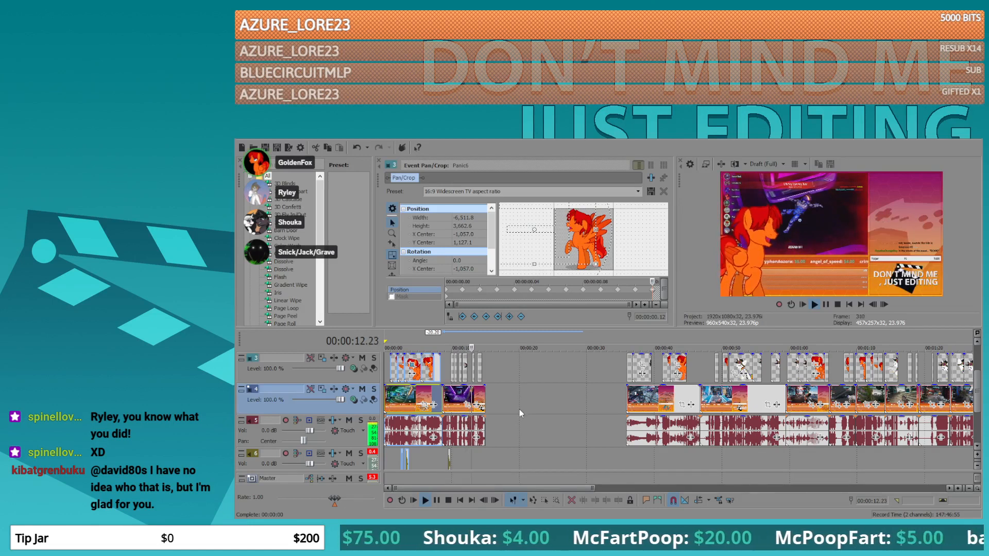
left_click(628, 399)
scroll(629, 399, "up", 2)
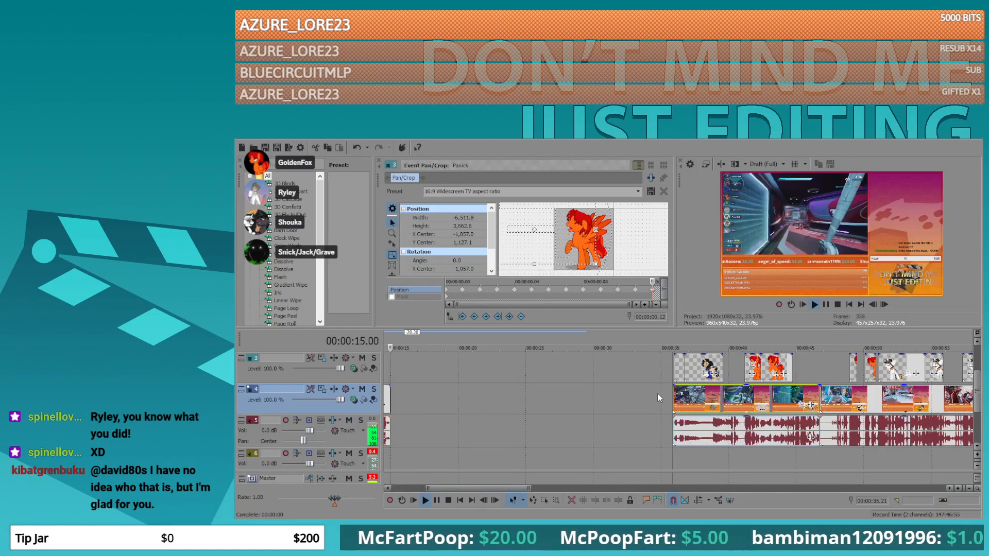
key("space")
key("space")
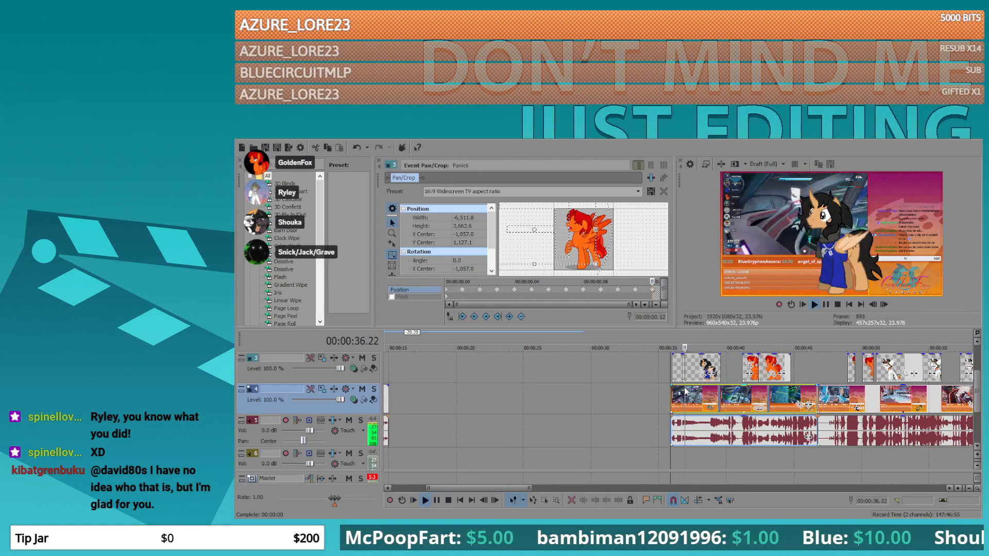
key("space")
scroll(703, 370, "up", 5)
key("space")
scroll(669, 369, "up", 1)
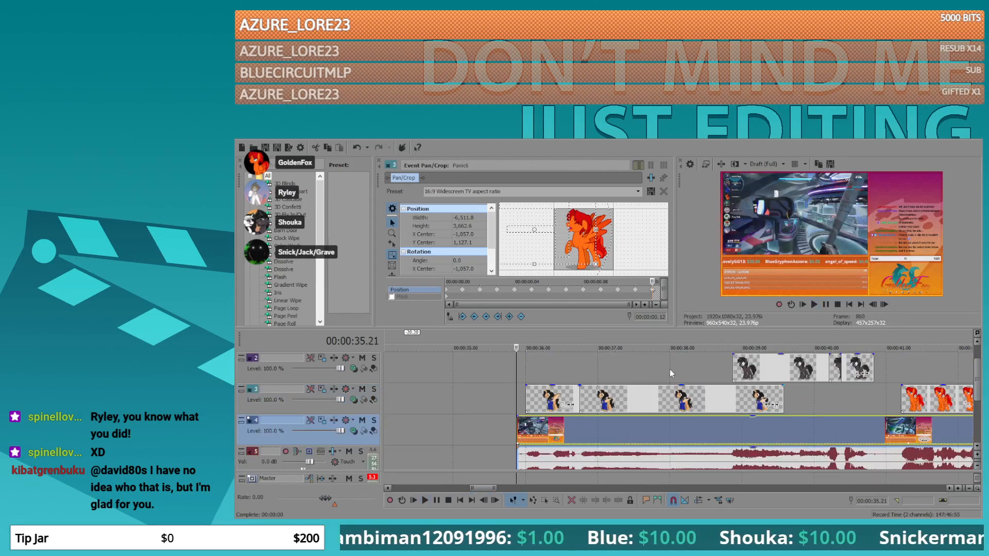
- Center the Happy Cheer Talk 2 clip's Pan/Crop frame at X 884.3, Y 824.7 and give the adjacent Sparkled clip the same framing
left_click(537, 397)
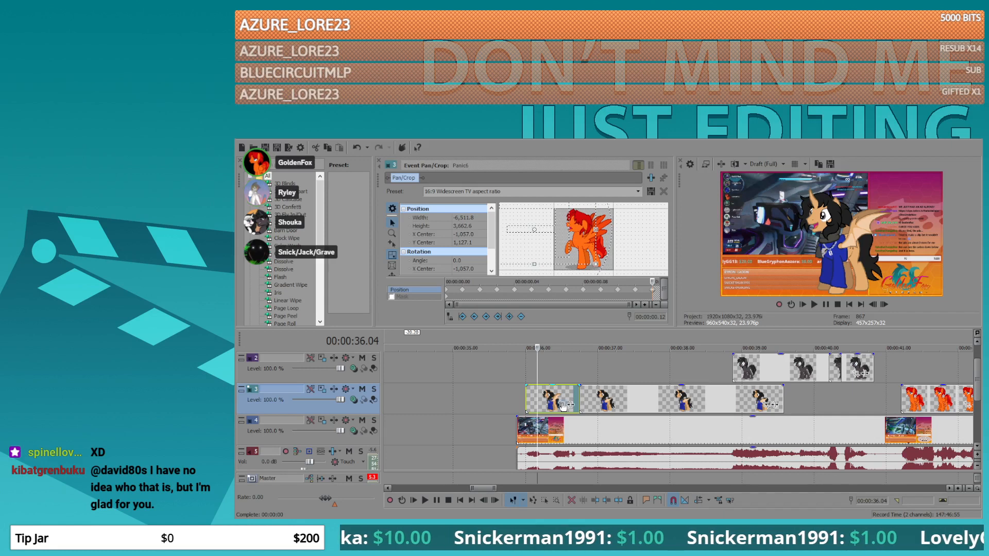
left_click(562, 404)
left_click_drag(605, 251, 580, 244)
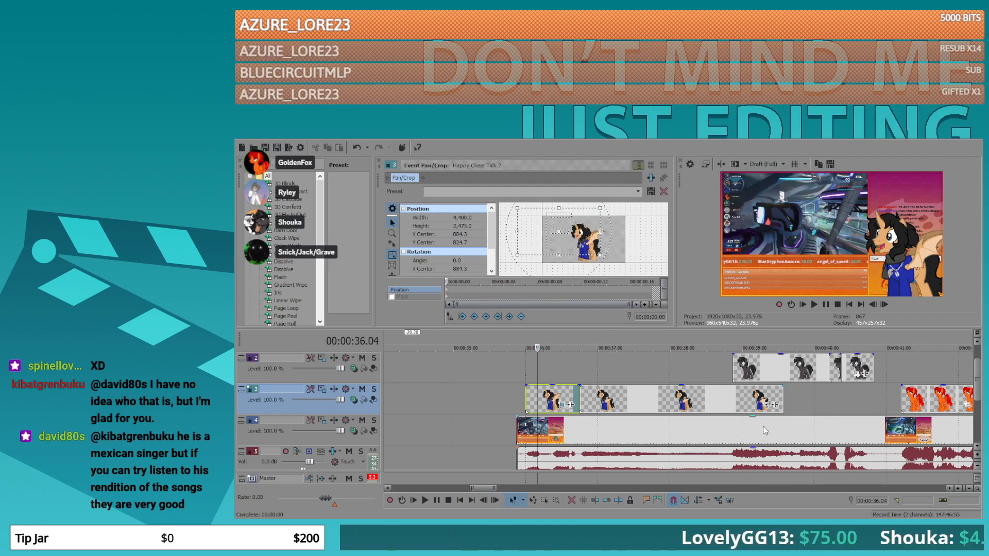
- Apply the 16:9 Widescreen TV aspect ratio preset to the Happy Talk (2) clip at 00:00:39.01 and flip it horizontally
left_click(747, 380)
left_click(856, 373)
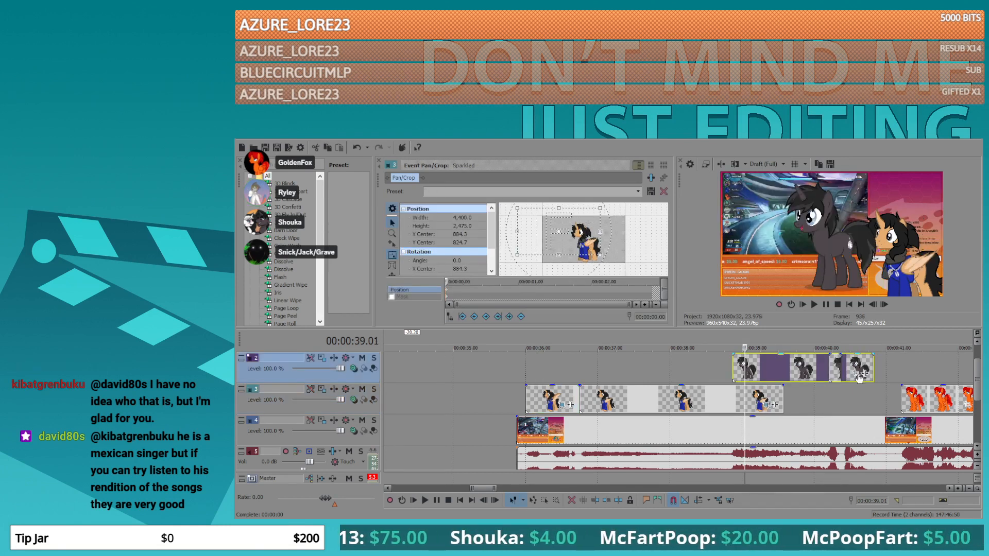
left_click(638, 191)
left_click(438, 218)
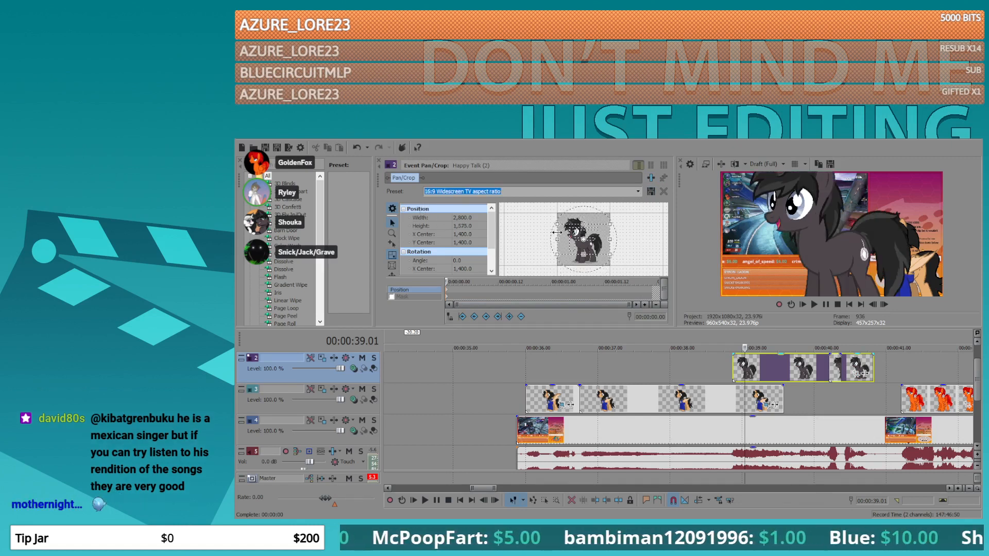
left_click(573, 260)
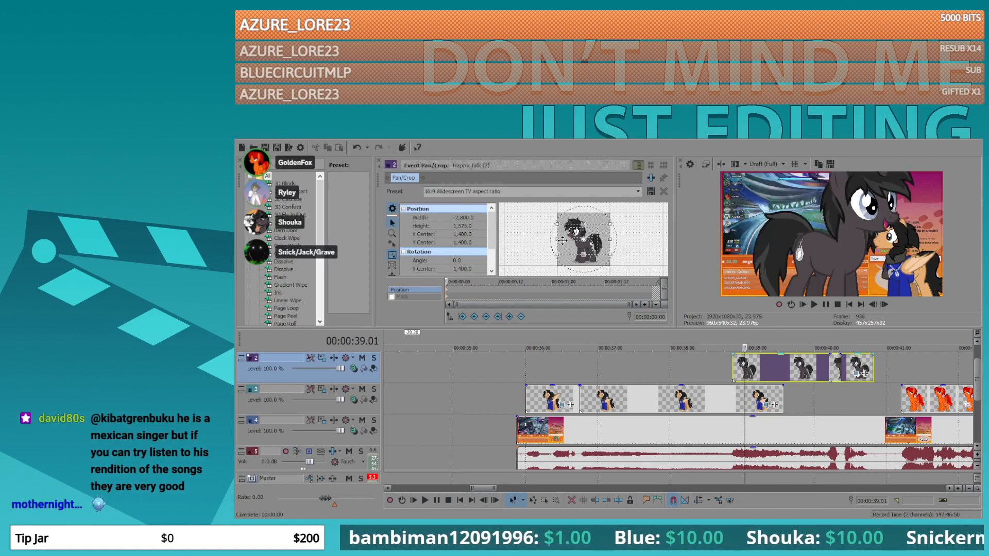
- Enlarge the Happy Talk (2) Pan/Crop frame to width -5,523.2 and height 3,106.8, centered at X -663.9, Y 901.0
left_click_drag(558, 240, 517, 236)
left_click_drag(590, 250, 572, 238)
left_click_drag(507, 204, 498, 196)
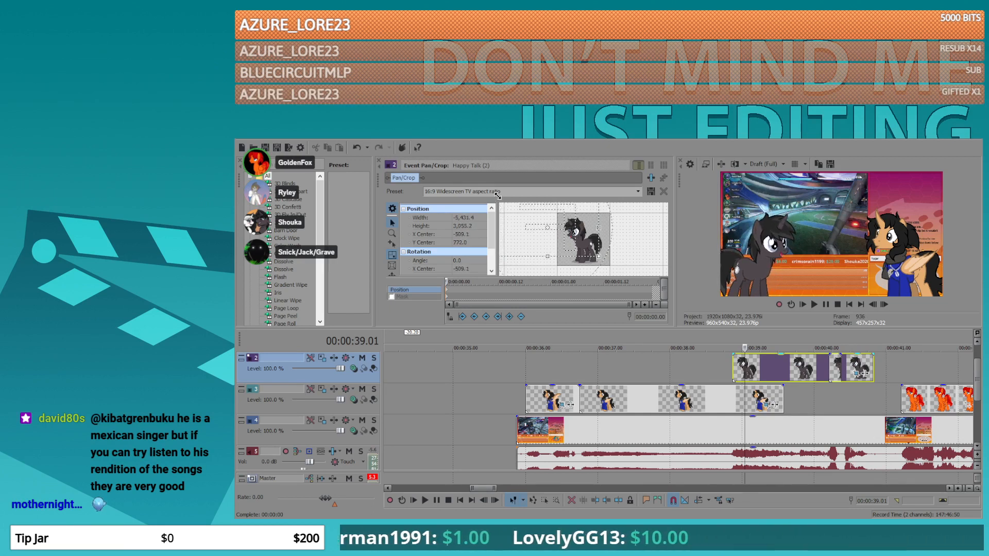
left_click_drag(571, 239, 569, 241)
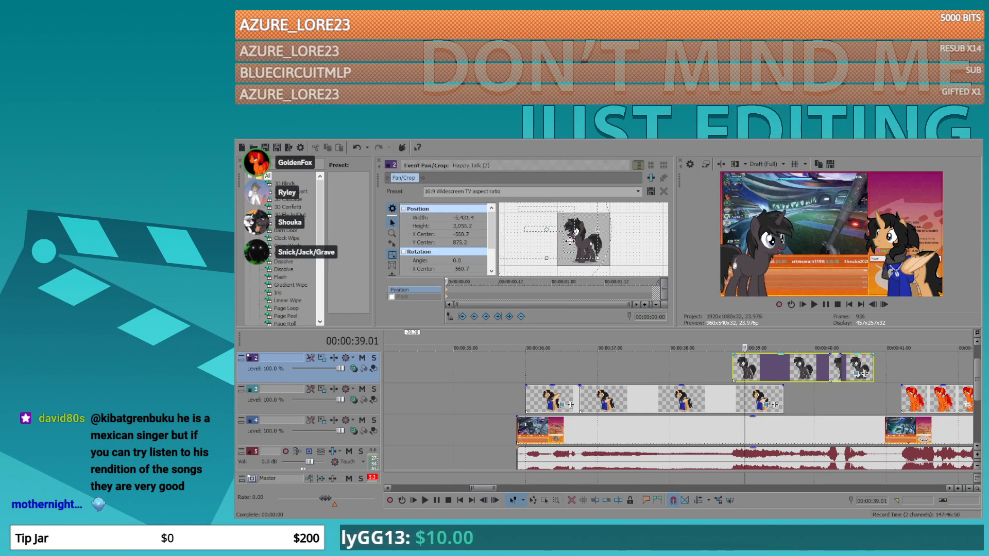
left_click_drag(546, 257, 546, 241)
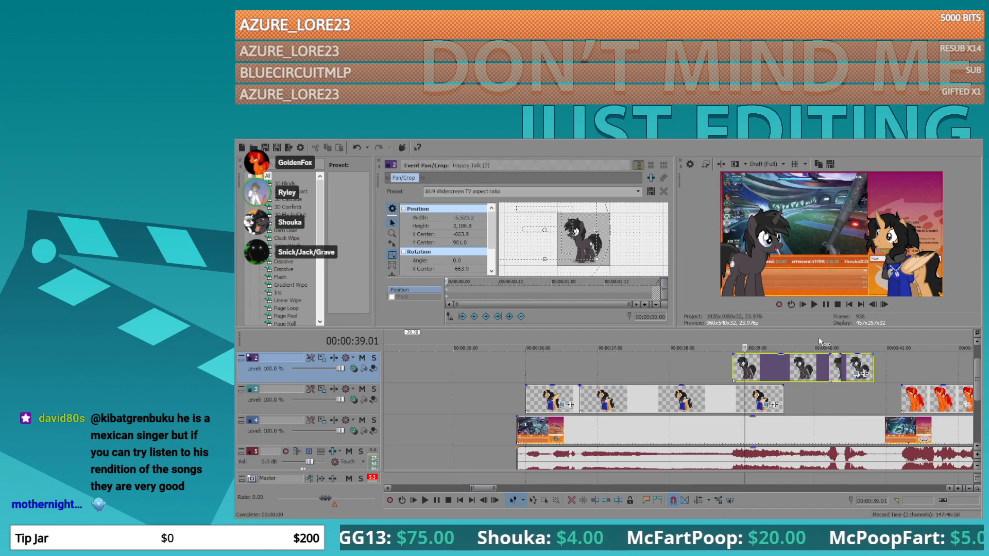
- Give the Laugh clip at 00:00:40.07 the same flipped Pan/Crop framing as the Happy Talk (2) clip
left_click(835, 373)
scroll(835, 374, "up", 4)
left_click(708, 375)
left_click(485, 317)
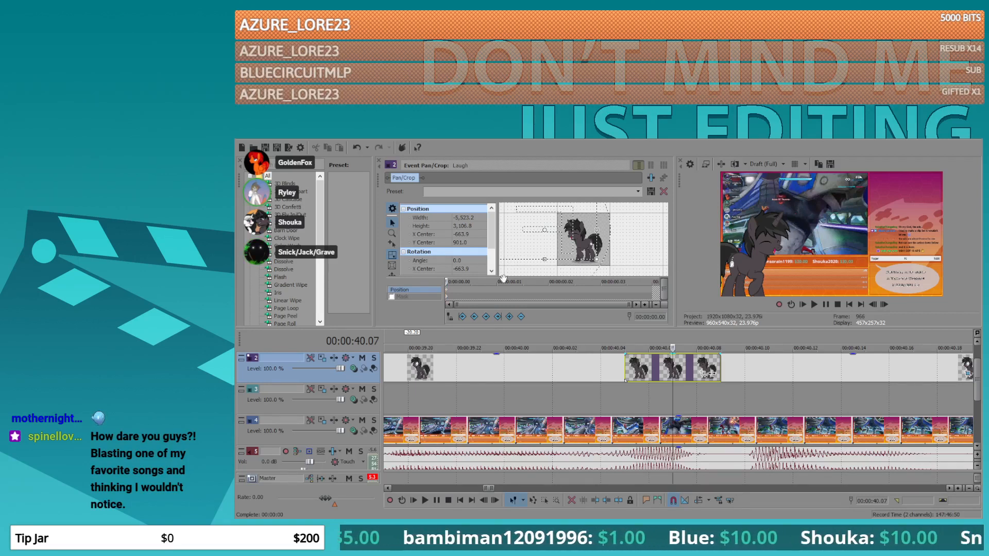
- Add slightly offset position keyframes at frames 1 to 3 of the Laugh clip, then repeat the first keyframe at frame 4
key("Right")
left_click_drag(528, 251, 528, 250)
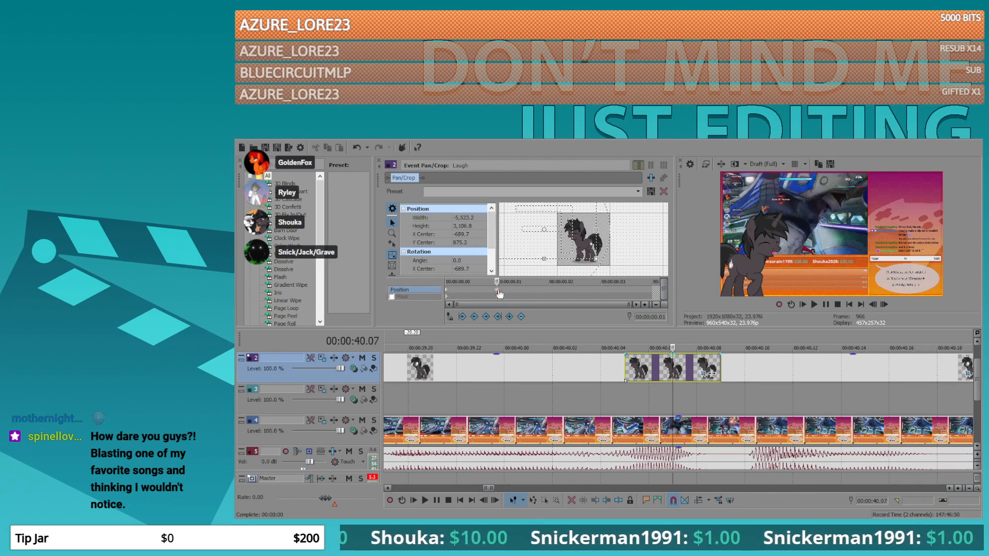
left_click(548, 282)
left_click(558, 261)
key("Right")
mouse_move(572, 263)
left_mouse_down()
mouse_move(622, 293)
mouse_move(657, 291)
left_mouse_up()
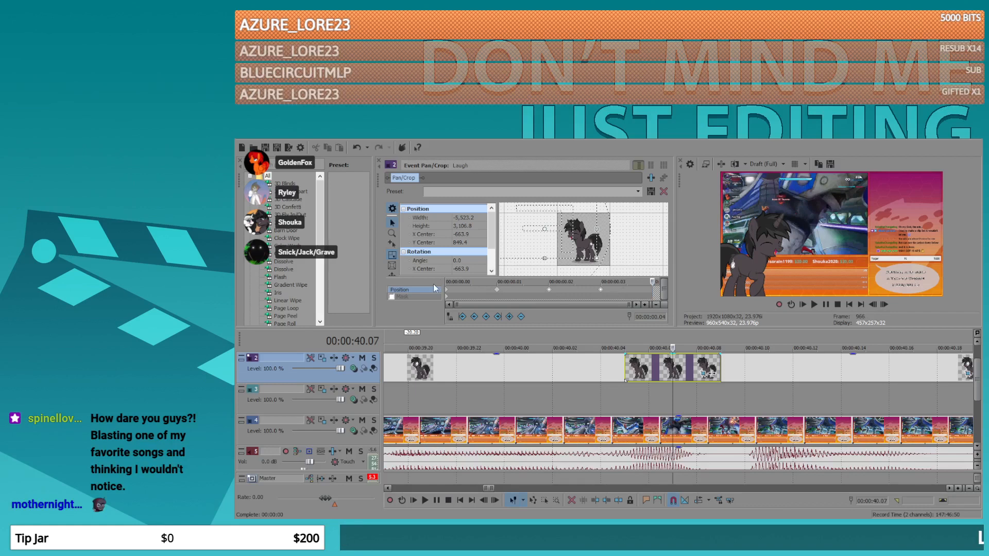
left_click_drag(445, 290, 644, 308)
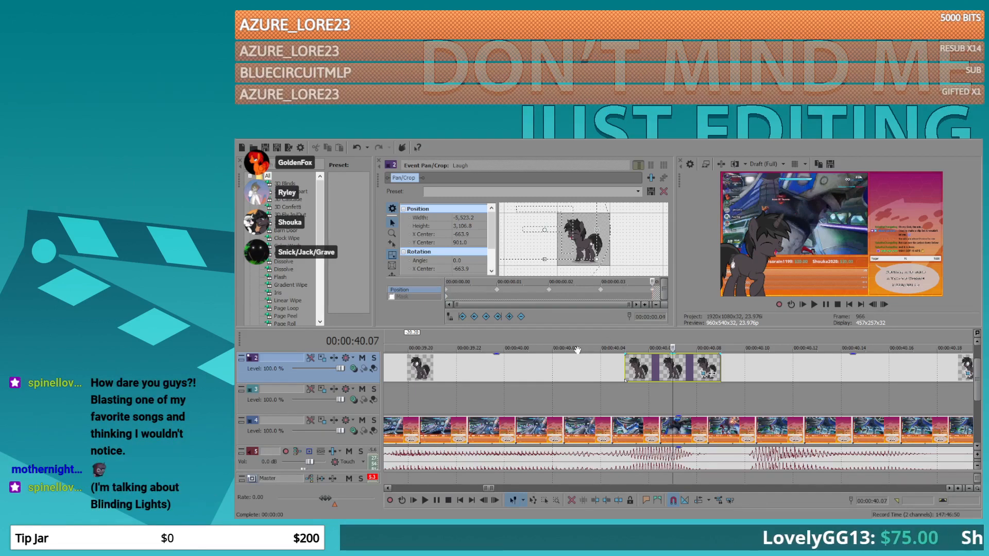
- Play back the Laugh clip's shake, then replay the section from its beginning
left_click(561, 368, "shift")
key("space")
scroll(562, 368, "down", 4)
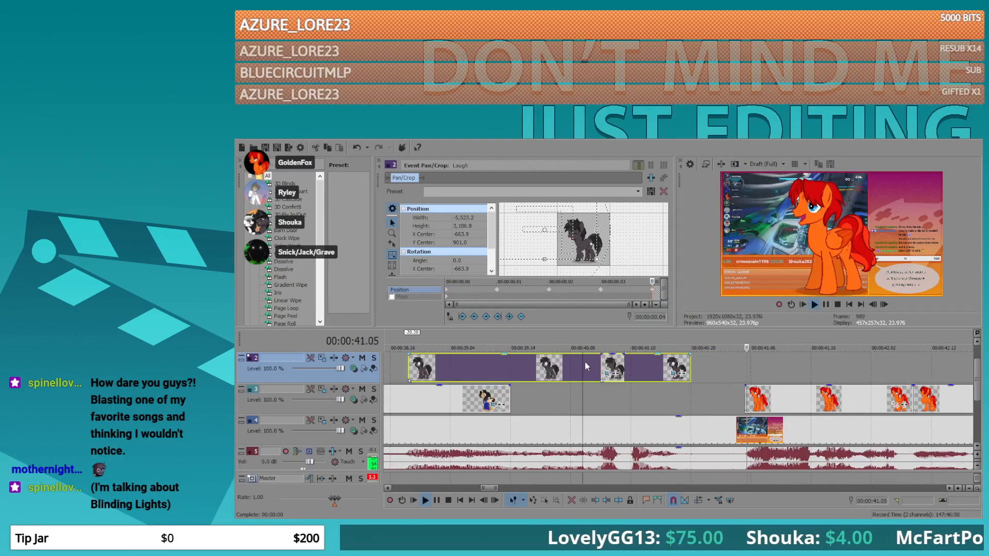
scroll(586, 366, "down", 3)
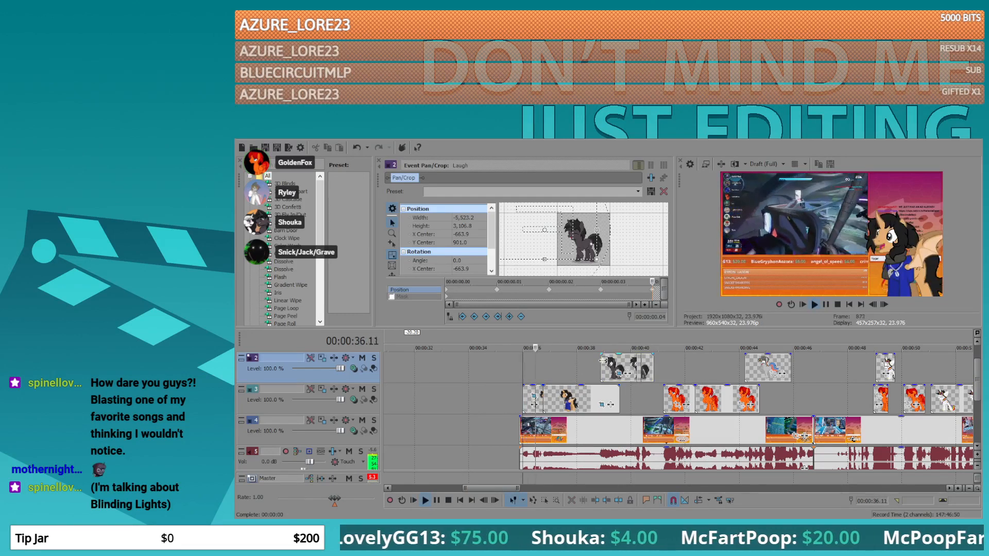
- Add a Pan/Crop keyframe one frame into the Sparkled clip with its X Center shifted to 910.1
left_click(614, 400)
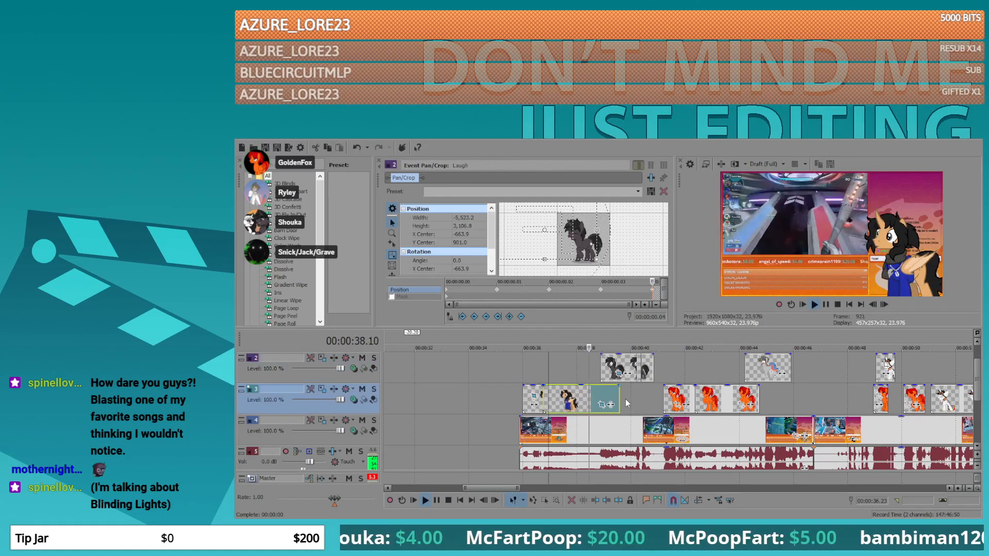
left_click(602, 404)
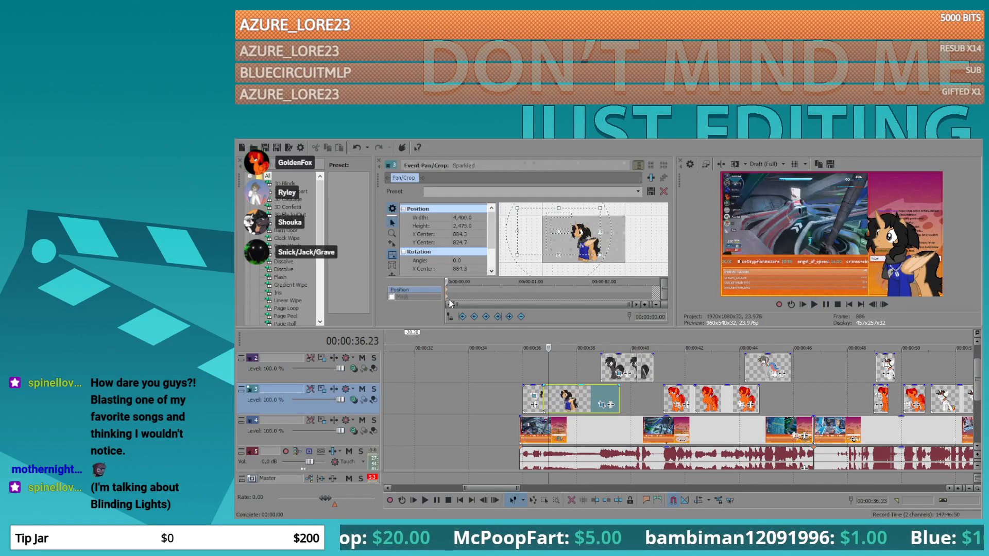
key("Right")
left_click_drag(553, 234, 553, 234)
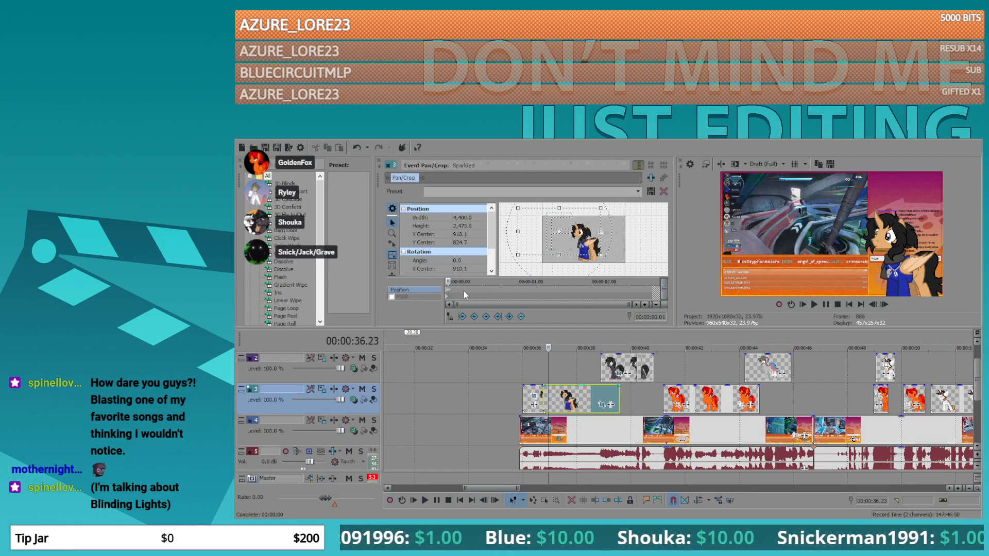
- Copy the Sparkled clip's alternating shake keyframes and repeat them through its first 16 frames
scroll(464, 291, "up", 5)
key("ctrl+v")
left_click(493, 288)
key("ctrl+a")
key("ctrl+c")
key("ctrl+v")
left_click(539, 289)
key("ctrl+a")
key("ctrl+c")
key("ctrl+v")
left_click(638, 289)
scroll(636, 286, "down", 1)
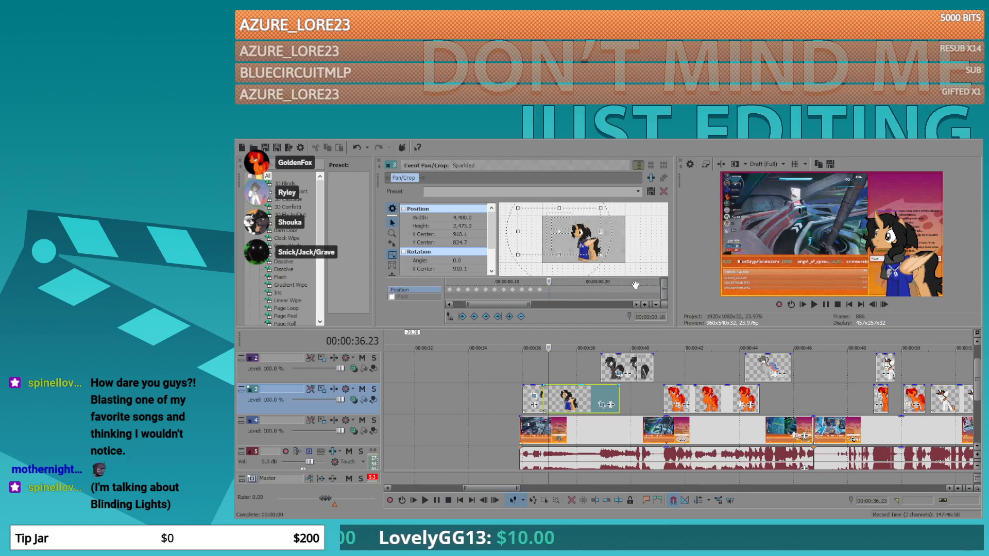
- Copy the whole run of Sparkled shake keyframes and paste it repeatedly until it fills the clip to its end
key("ctrl+a")
key("ctrl+c")
key("ctrl+v")
scroll(638, 291, "down", 2)
left_click(588, 286)
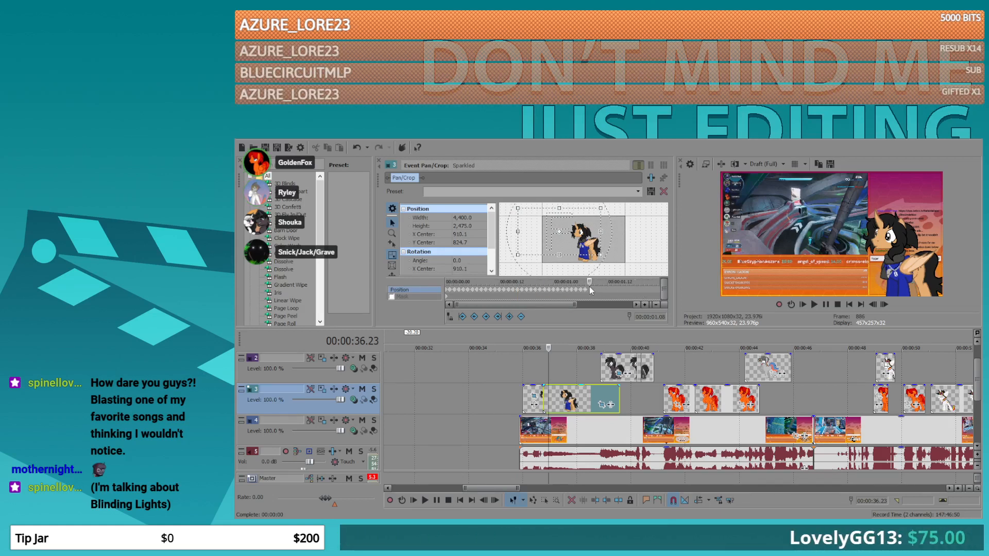
key("ctrl+v")
scroll(612, 285, "down", 1)
left_click(592, 290)
scroll(592, 288, "up", 1)
scroll(592, 289, "down", 1)
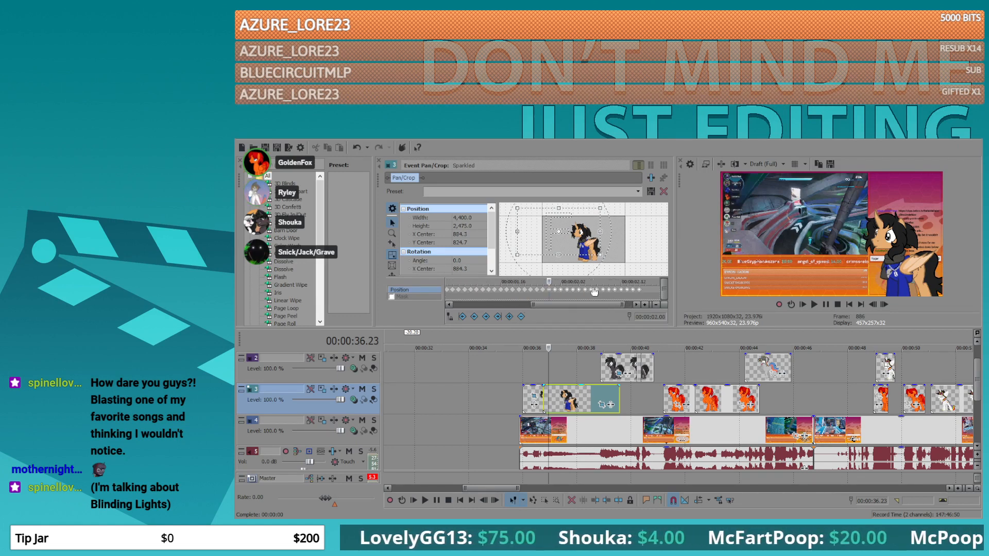
key("ctrl+v")
left_click(642, 289)
scroll(642, 289, "up", 1)
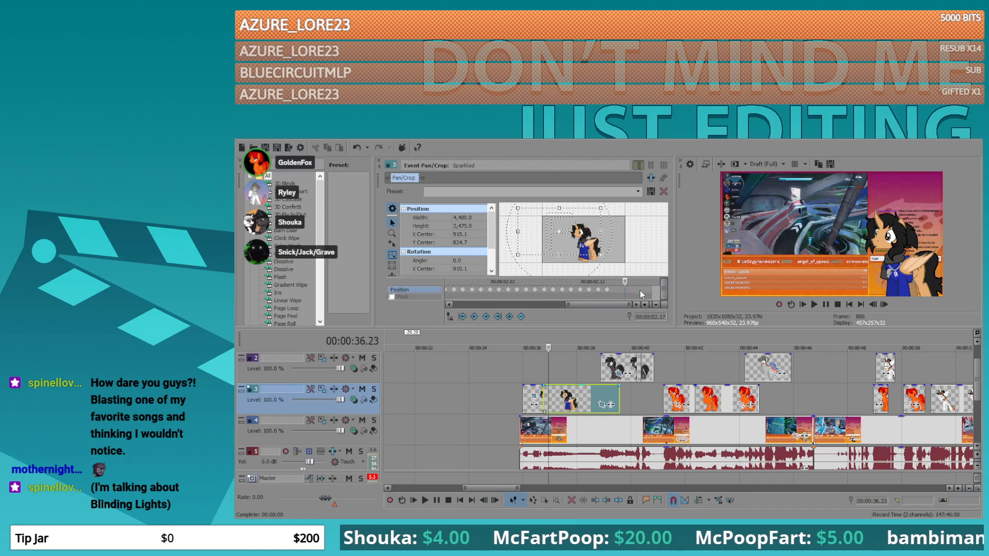
left_click(617, 289)
key("ctrl+v")
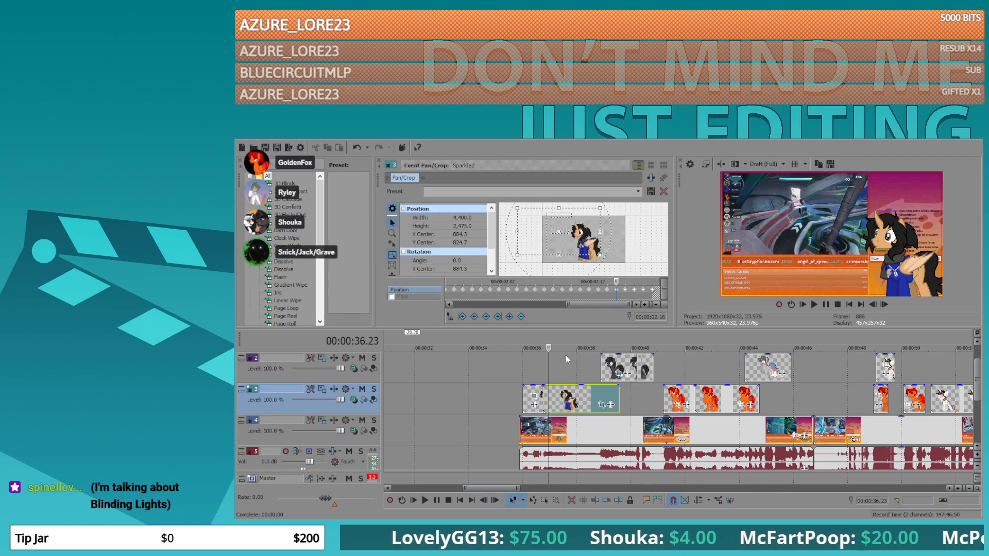
- Play back the shaking Sparkled clip and the Happy Talk (2) clip, then stop at the orange pony's clip at 00:00:41.11
left_click(539, 372)
key("space")
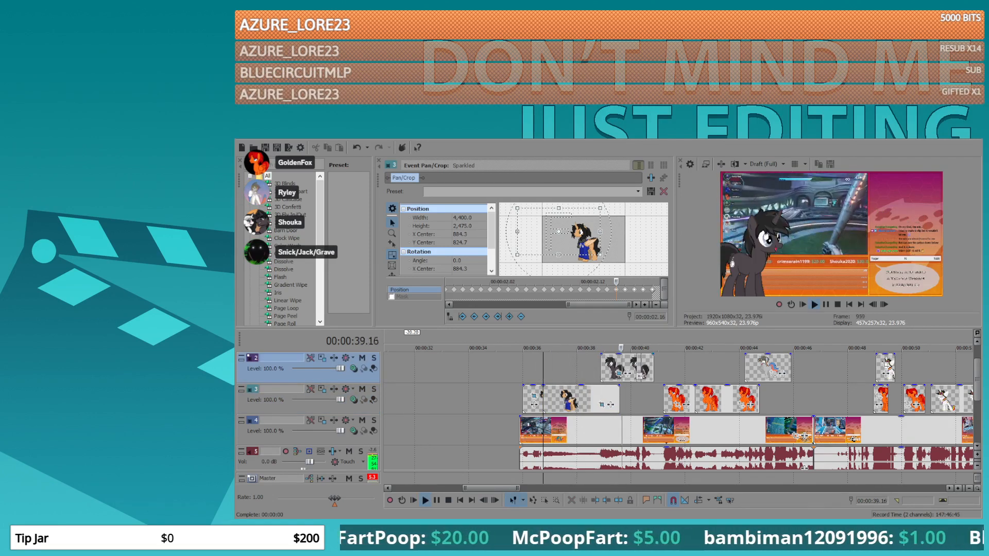
left_click(669, 397)
scroll(670, 394, "up", 3)
key("space")
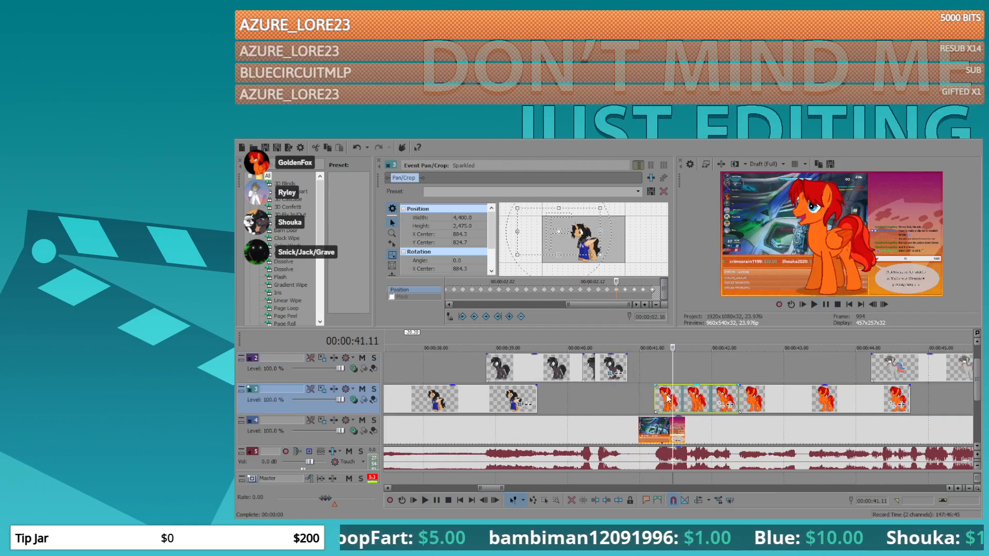
- Move the HappyTalk clip above the Sparkled clip and frame it at 16:9 Widescreen, 6,458.6 by 3,632.7, centered at X -606.1, Y 851.4
left_click_drag(435, 362, 435, 362)
left_click(443, 369)
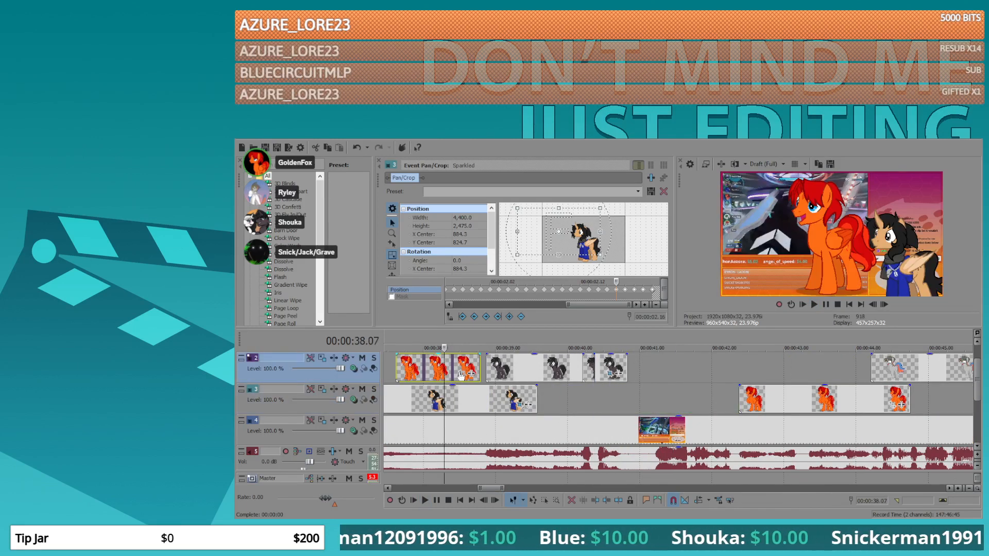
left_click(462, 373)
left_click(637, 191)
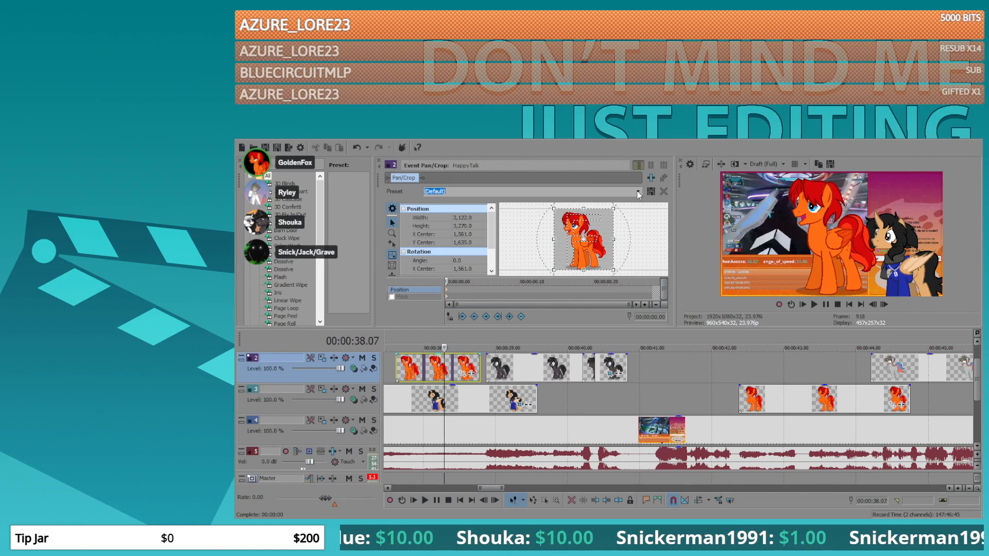
left_click(489, 220)
left_click_drag(550, 221, 506, 183)
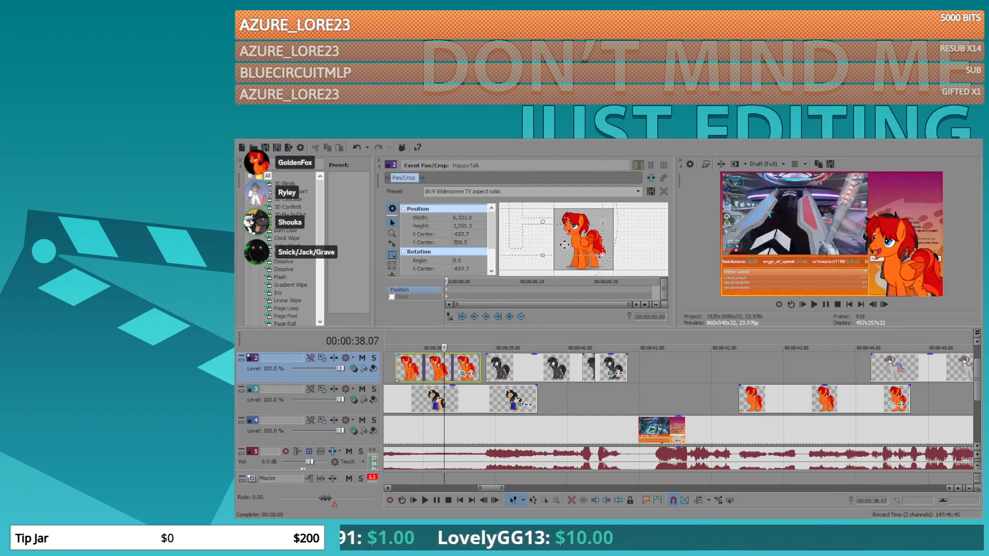
left_click_drag(579, 250, 561, 242)
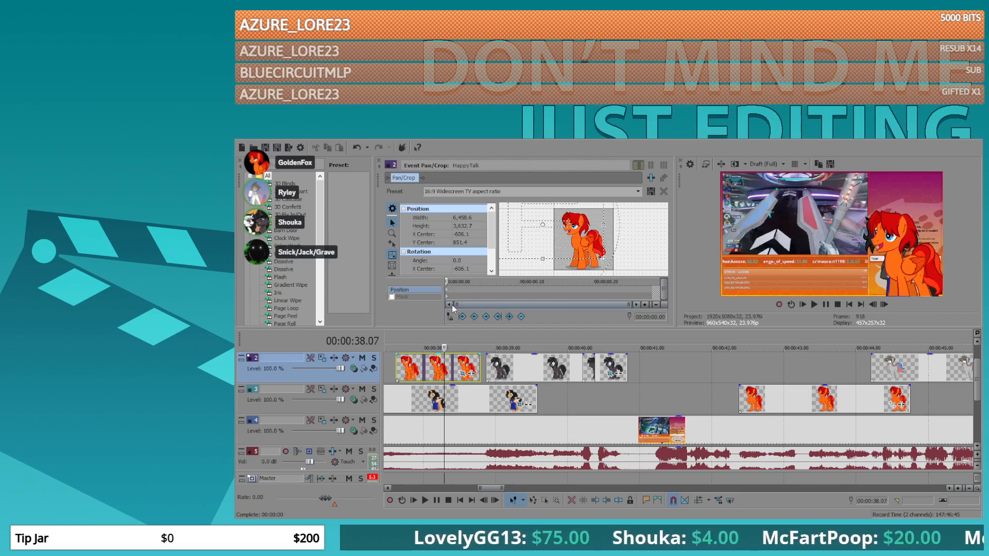
- Return the HappyTalk clip to its place at about 00:00:41 and give the following HappyBrag clip the same Pan/Crop framing
left_click_drag(429, 369, 687, 400)
left_click(895, 406)
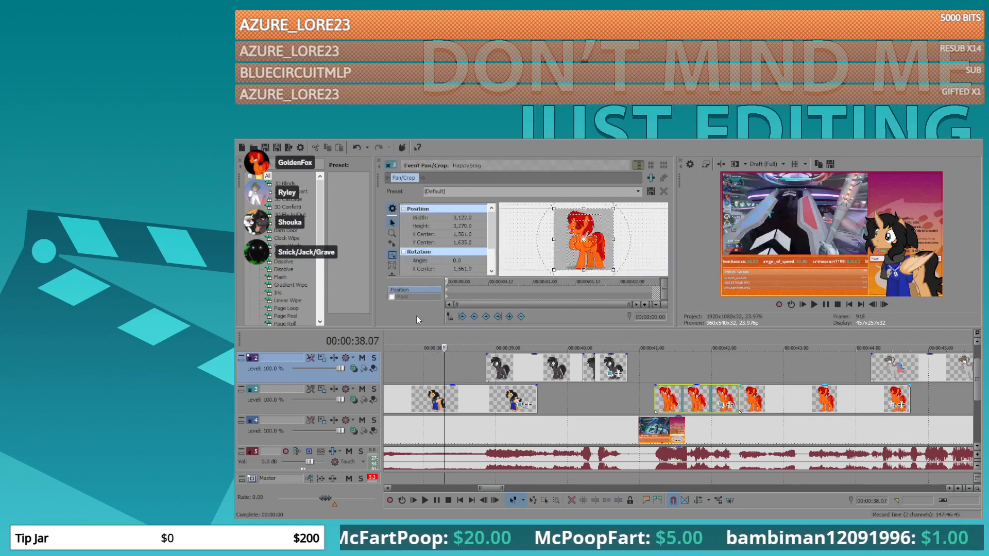
- Play back from just before 00:00:40 to check the framing of the HappyTalk and HappyBrag clips
left_click(565, 344)
key("space")
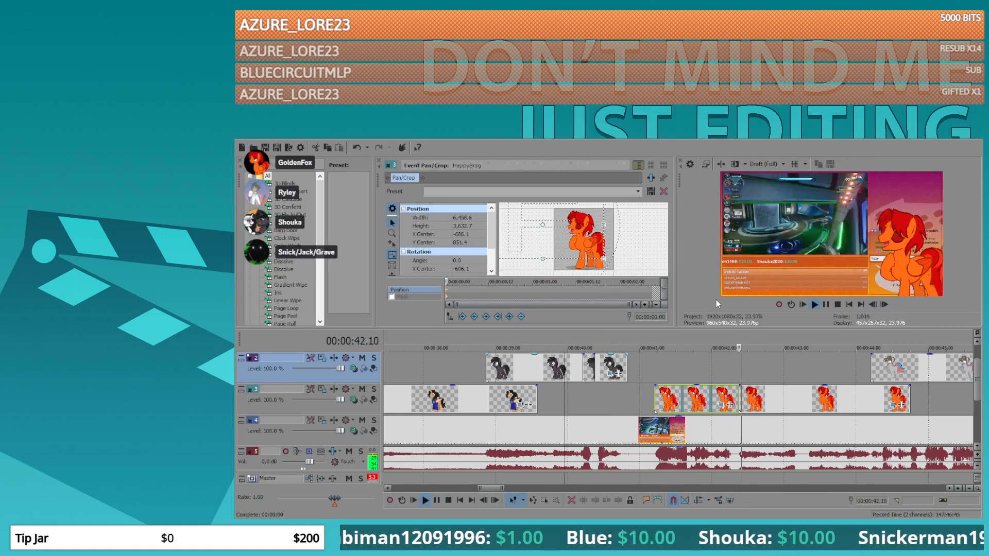
scroll(720, 348, "down", 4)
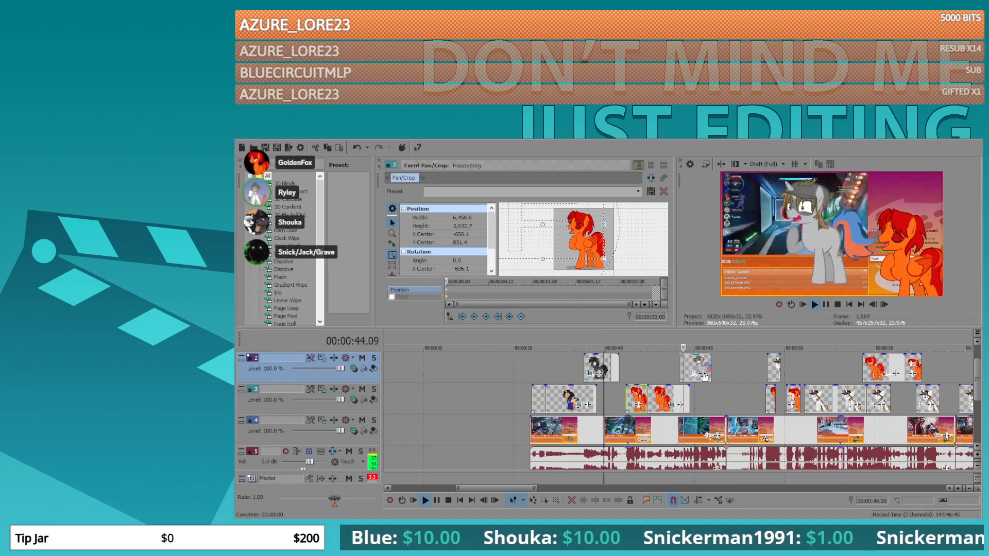
- Flip the Shocked Awkward Scared Talk clip horizontally and frame it at width -1,395.5, height 785.2, centered at X -31.5, Y 202.7
left_click(697, 366)
scroll(685, 363, "up", 3)
scroll(685, 363, "up", 1)
key("space")
left_click(734, 373)
scroll(593, 242, "up", 5)
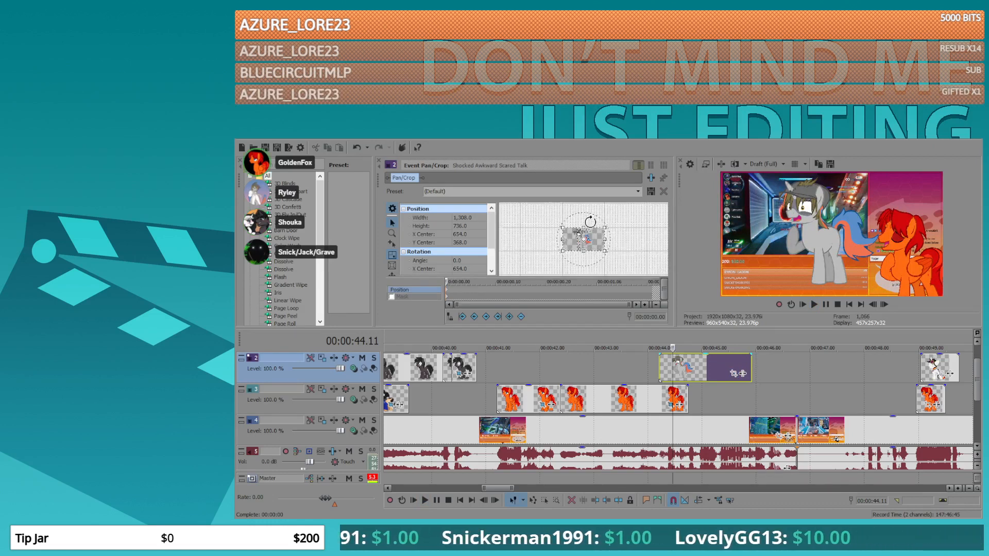
right_click(592, 239)
left_click(612, 267)
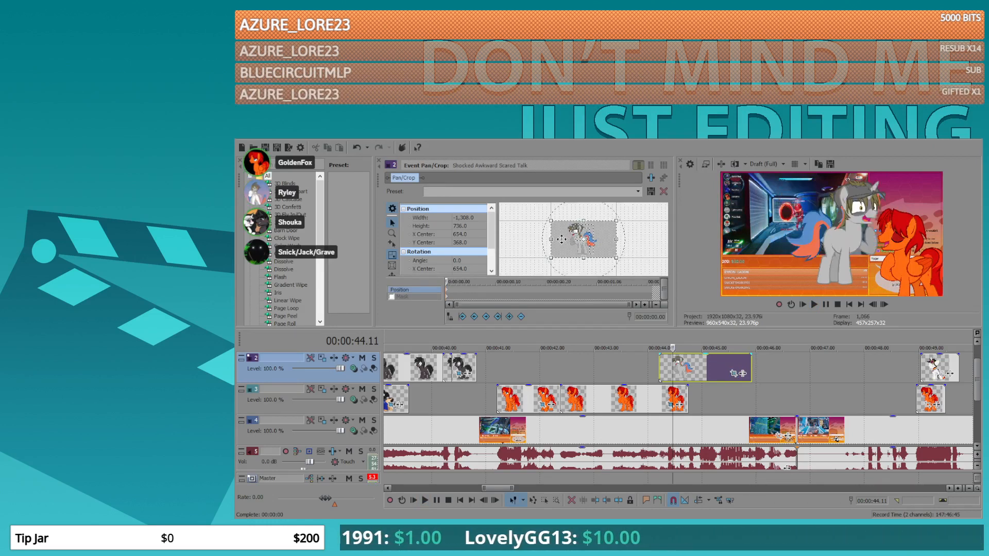
mouse_move(551, 240)
left_mouse_down()
mouse_move(590, 246)
mouse_move(564, 241)
left_mouse_up()
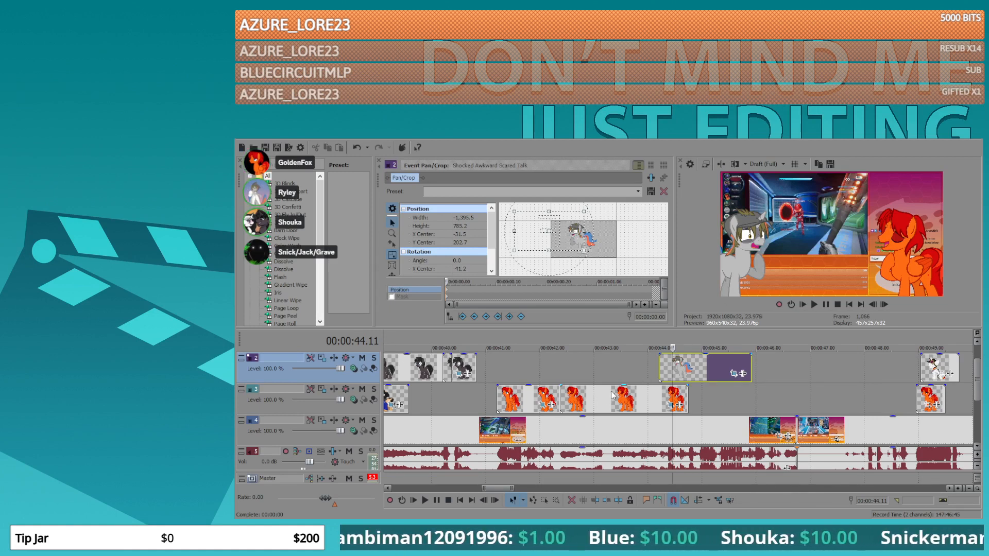
- Play back the gameplay section from 00:00:35.21 through about 00:00:45 to check its character framing
scroll(613, 376, "down", 5)
left_click(556, 432)
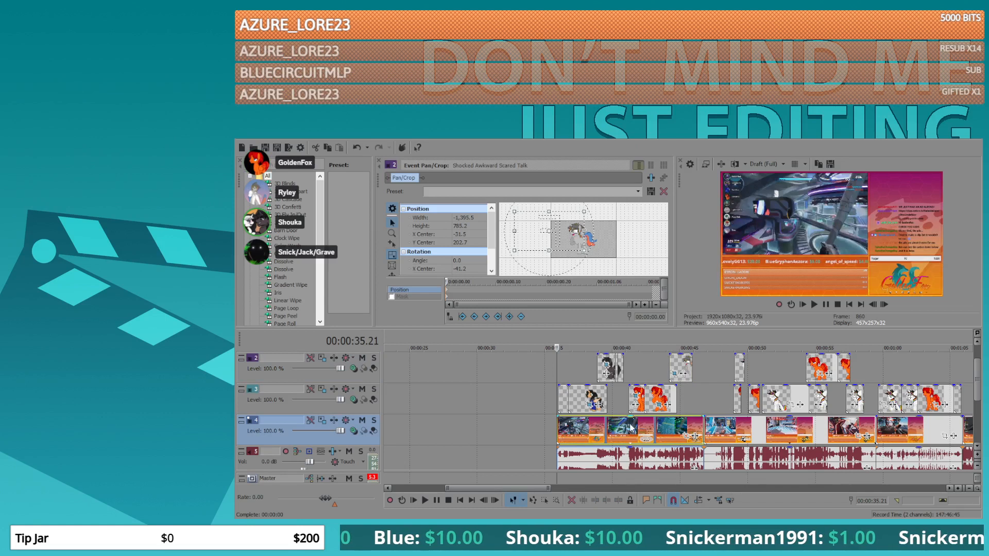
key("space")
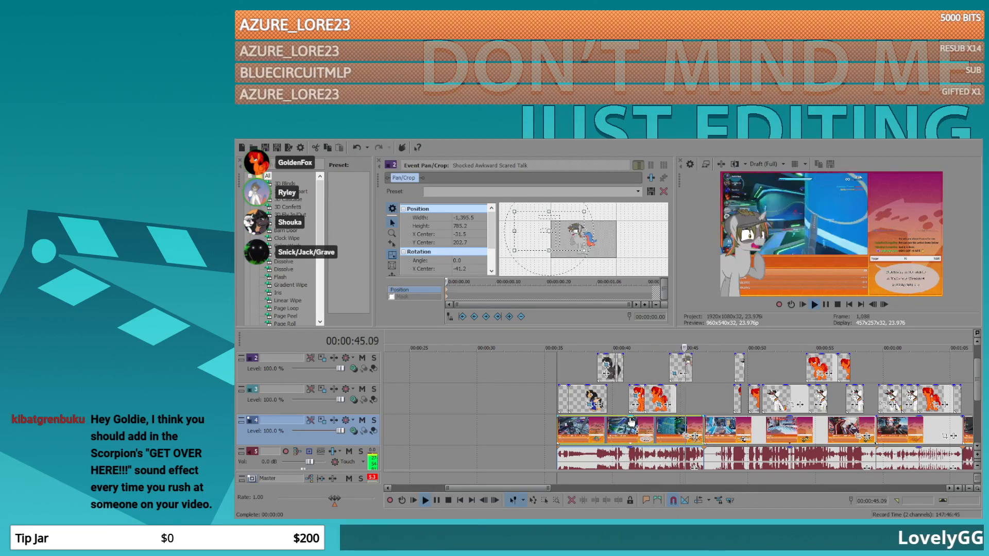
key("space")
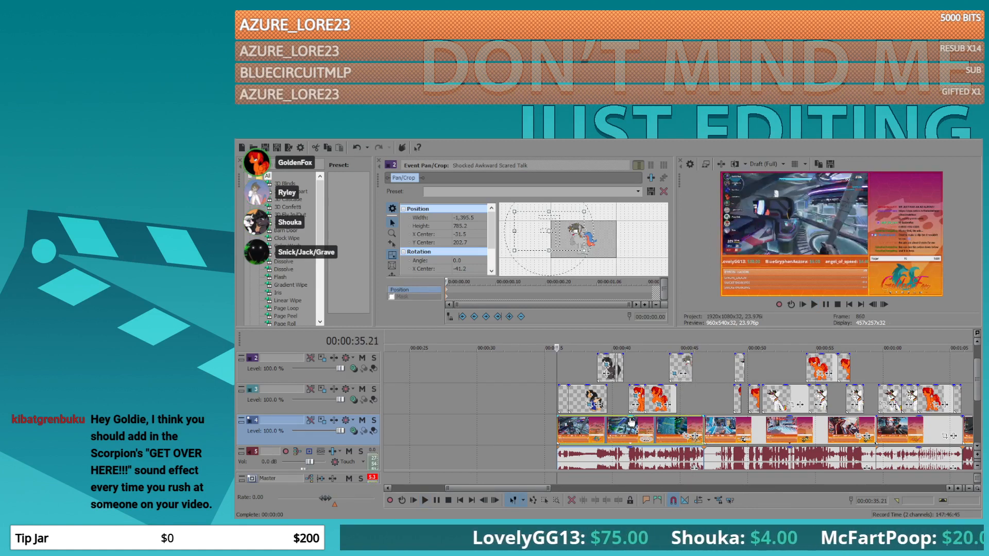
- Move the framed section starting at 00:00:35.21, with its gameplay, audio and character clips, back directly behind the preceding section
left_click(559, 461)
left_click(683, 362, "shift")
scroll(647, 376, "down", 3)
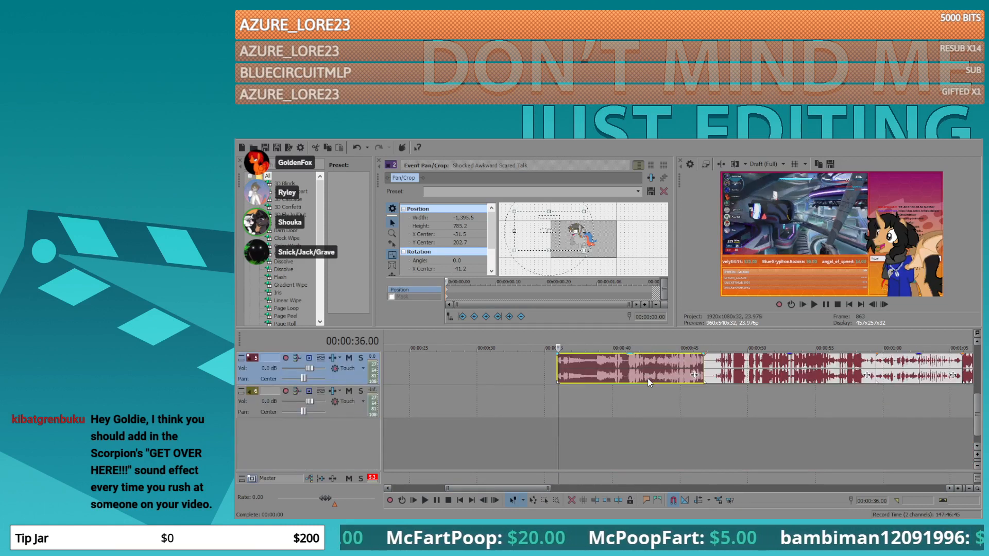
scroll(648, 377, "up", 4)
left_click(533, 408)
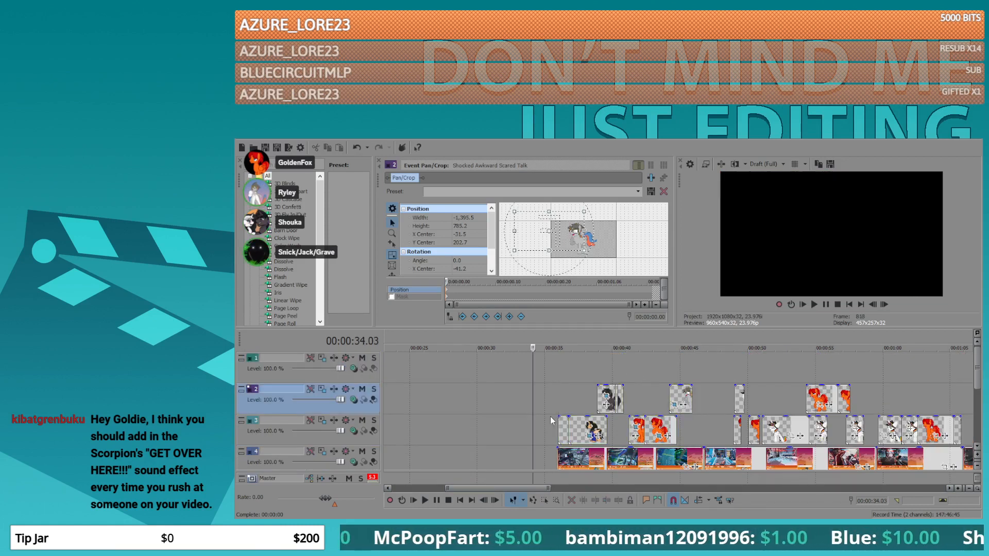
scroll(592, 442, "down", 3)
scroll(600, 420, "down", 1)
left_click_drag(648, 429, 507, 428)
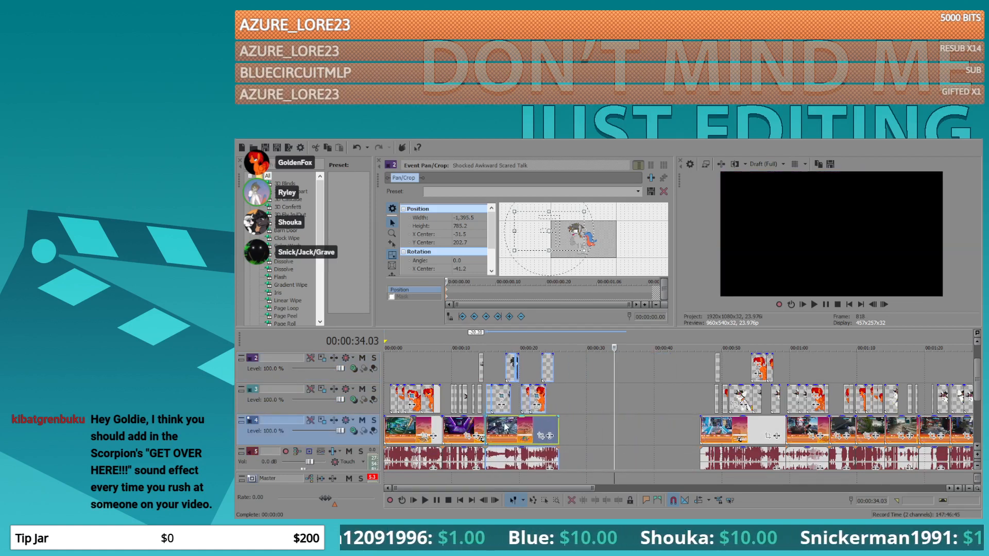
- Play back the next gameplay section around 00:00:48 to 00:00:50 to review its unframed character clips
left_click(702, 425)
scroll(706, 426, "up", 5)
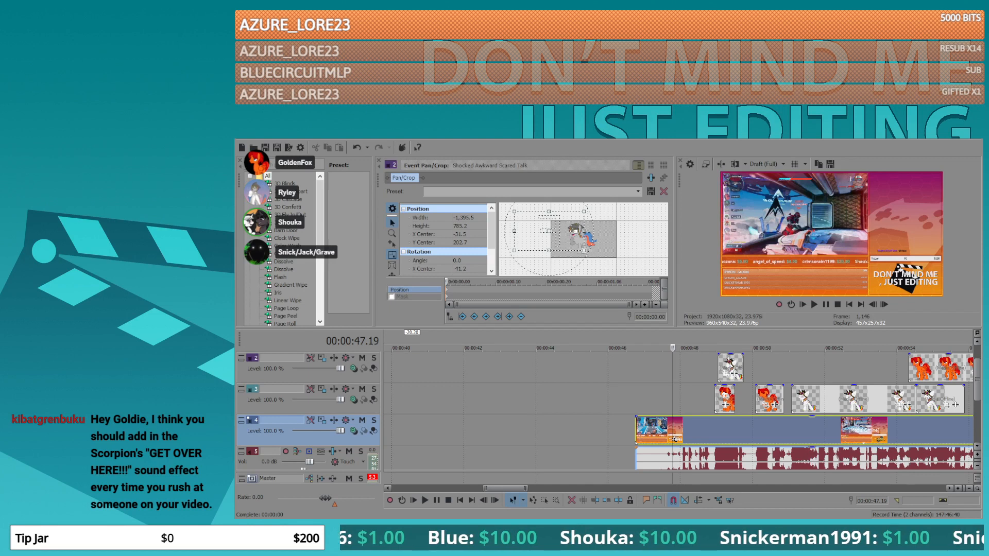
left_click(702, 388)
key("space")
scroll(742, 393, "up", 5)
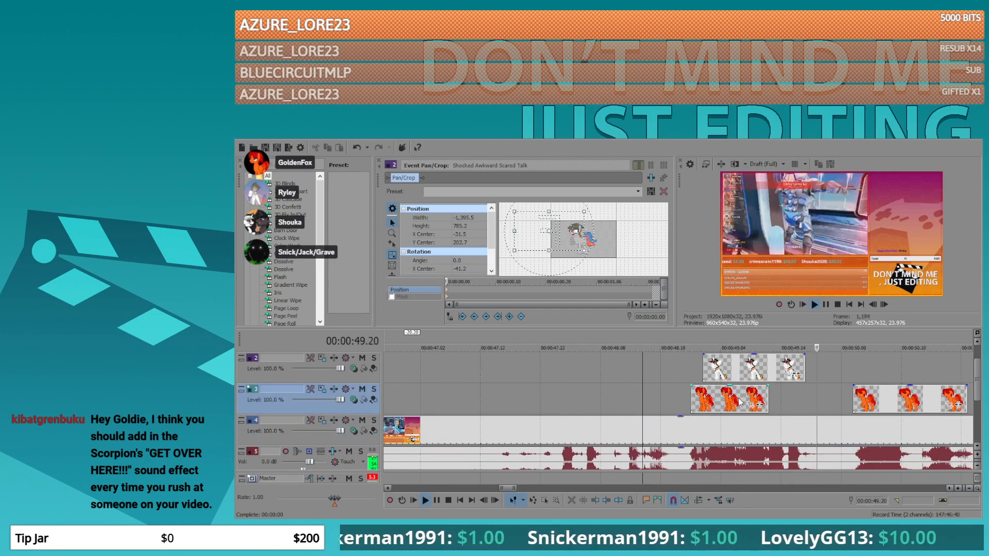
key("space")
- Frame the AngryGlare clip at 16:9 Widescreen, about 5,850 by 3,290, centered at X -617.3, Y 1,193.2
left_click(691, 396)
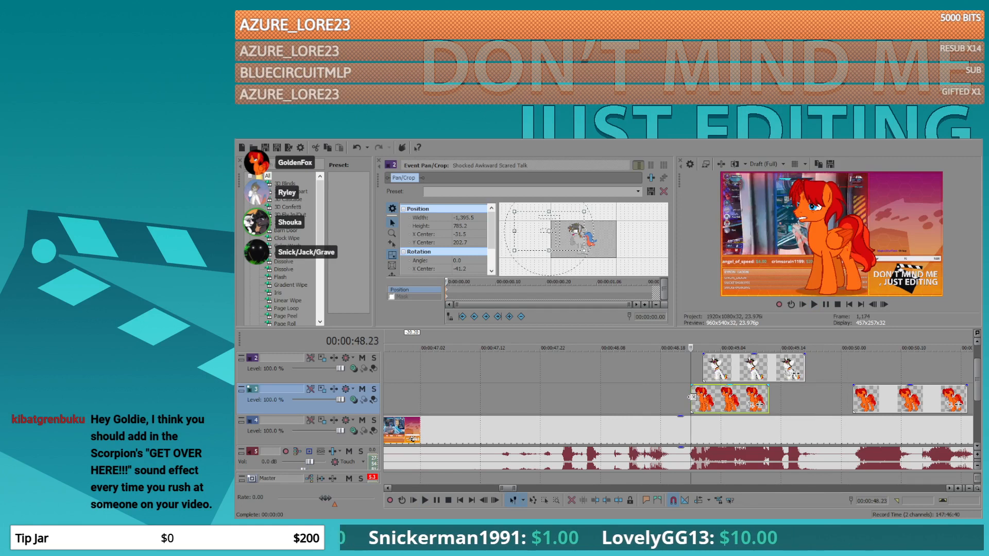
left_click(759, 405)
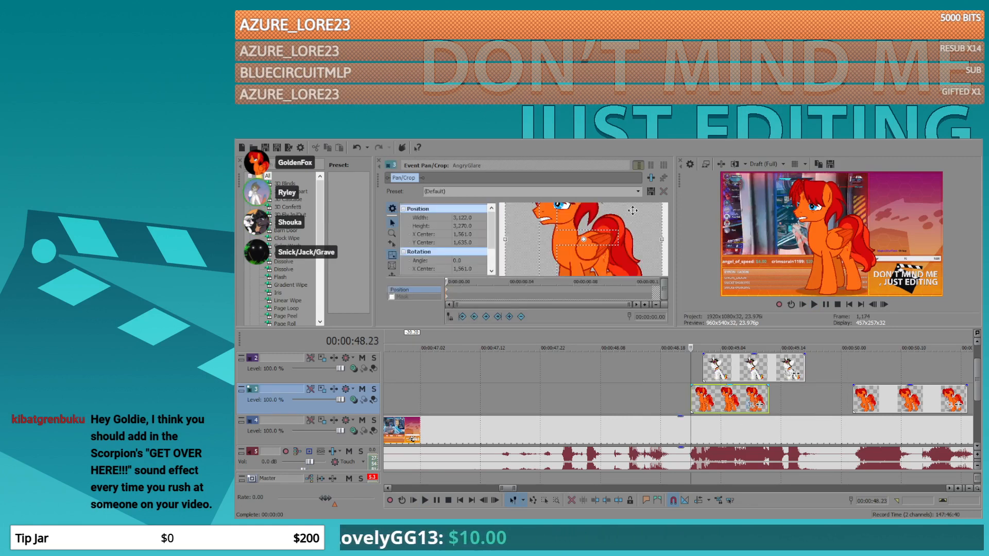
left_click(638, 192)
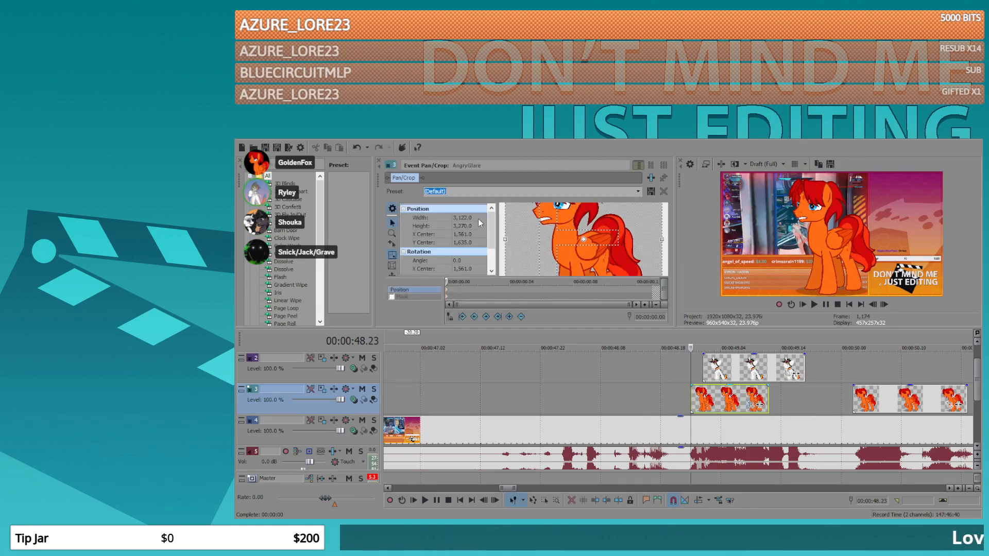
left_click(478, 218)
scroll(564, 232, "down", 1)
left_click_drag(547, 223, 483, 191)
left_click_drag(595, 246, 574, 251)
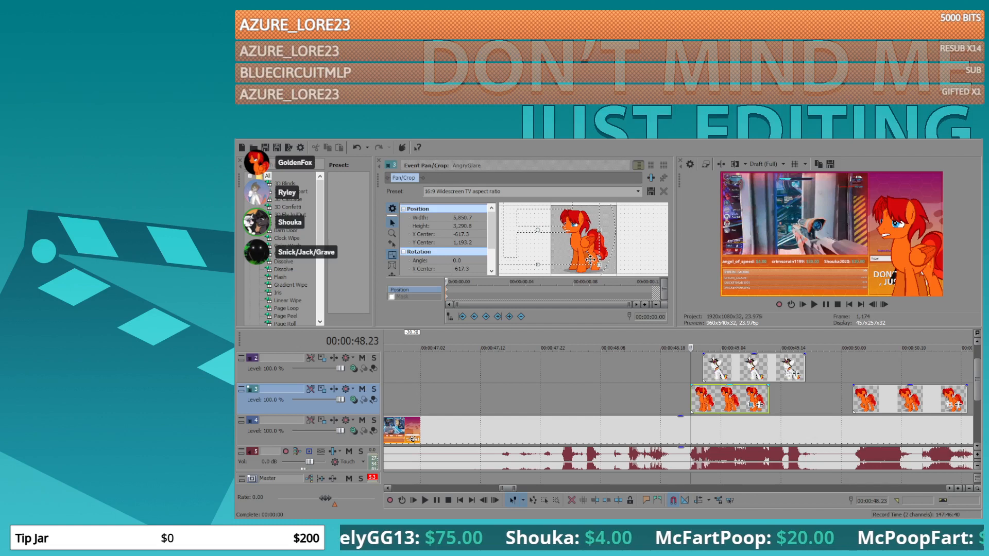
- Frame the Happy_Talking_EyesClosed clip at 16:9 Widescreen, flipped horizontally, width -3,943.0, height 2,218.0, centered at X -627.8, Y 519.8
left_click(715, 368)
left_click(791, 374)
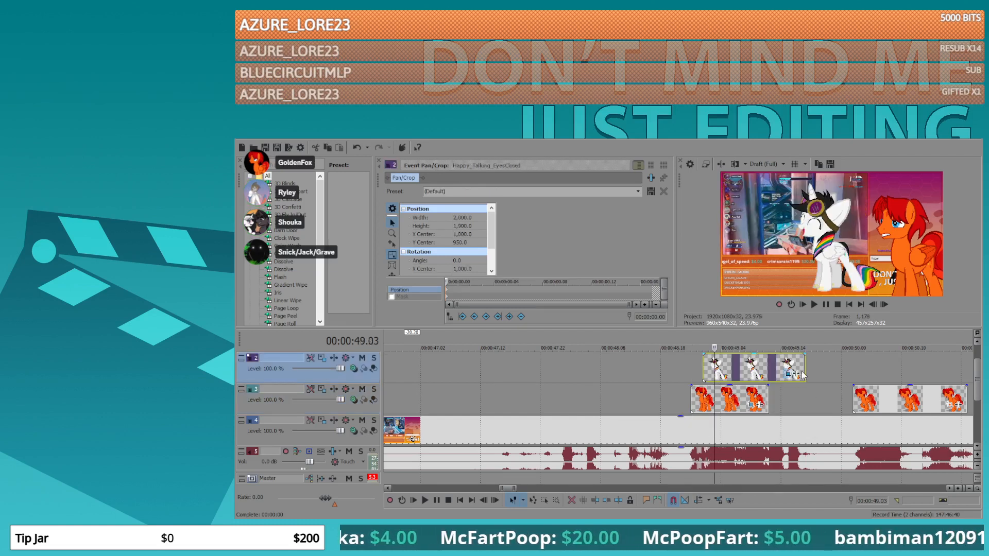
left_click(638, 191)
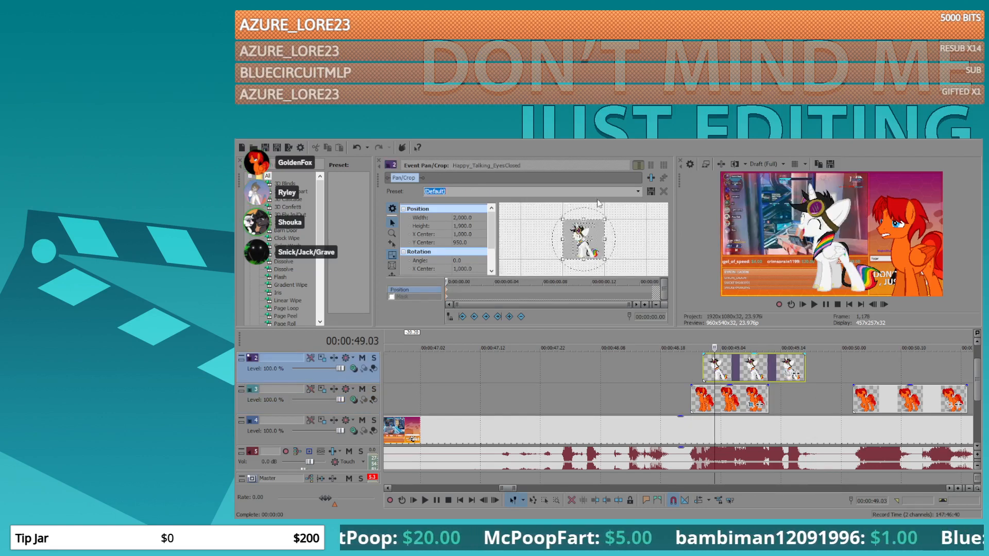
left_click(504, 225)
right_click(568, 222)
left_click(589, 251)
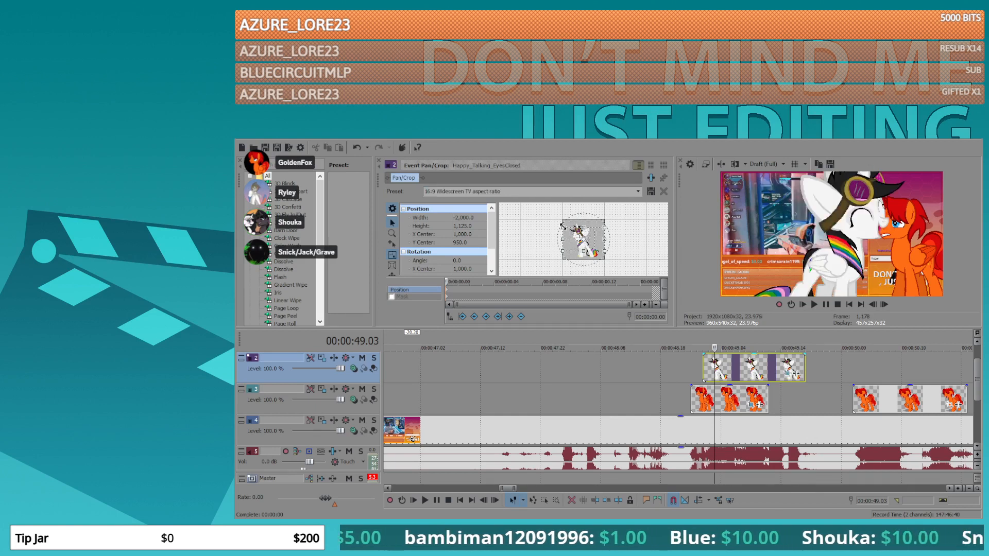
left_click_drag(583, 227, 560, 240)
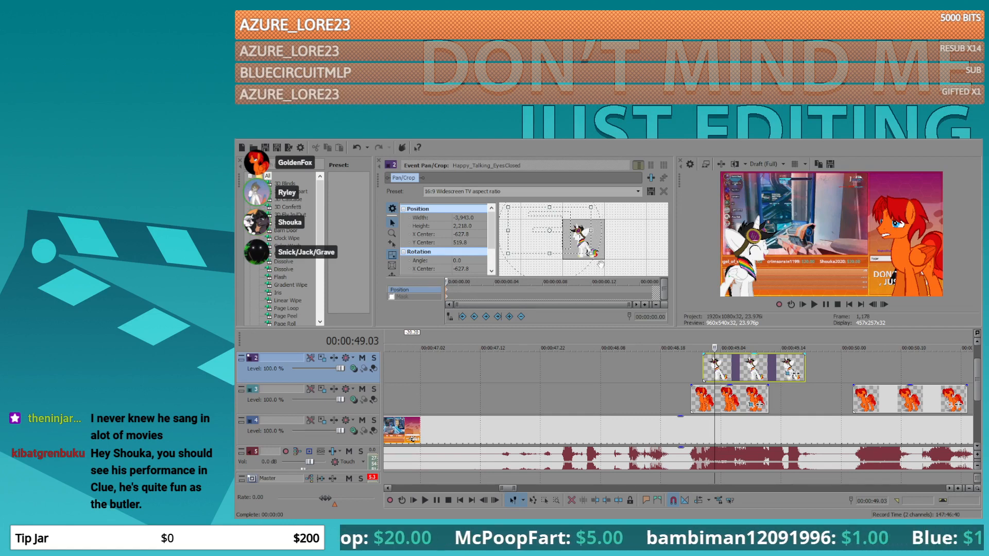
- Play back from 00:00:48.22 to check the framing of the AngryGlare and Happy_Talking_EyesClosed clips
left_click(687, 366)
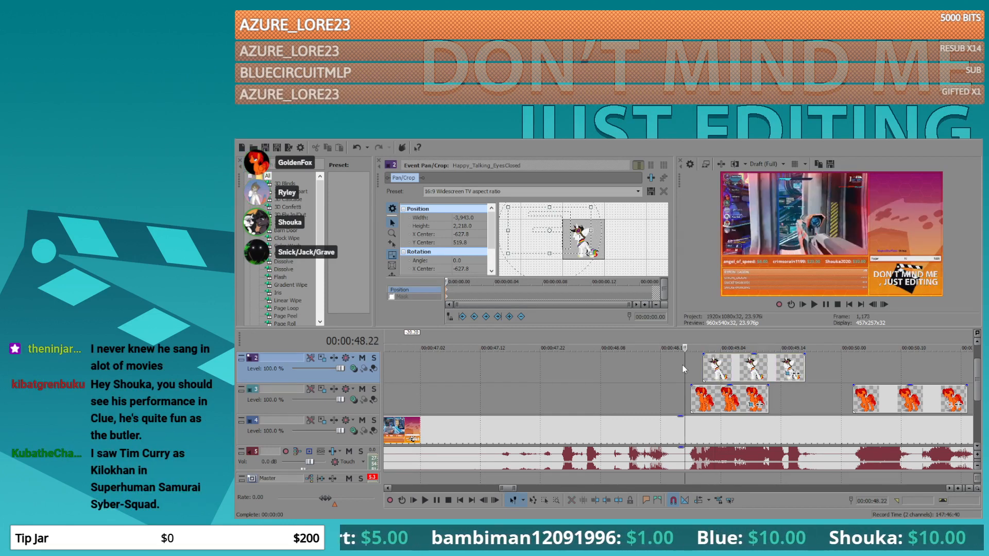
key("space")
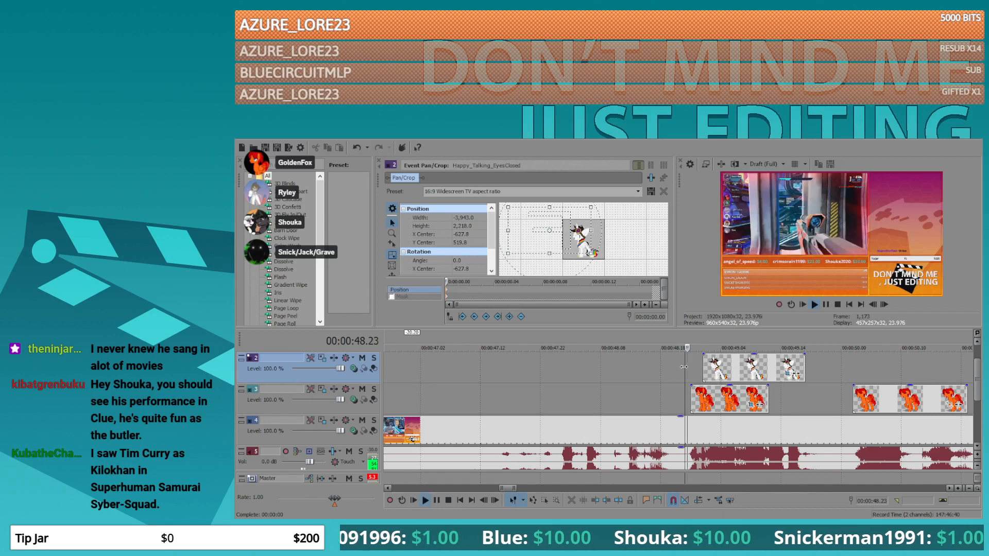
scroll(739, 399, "down", 3)
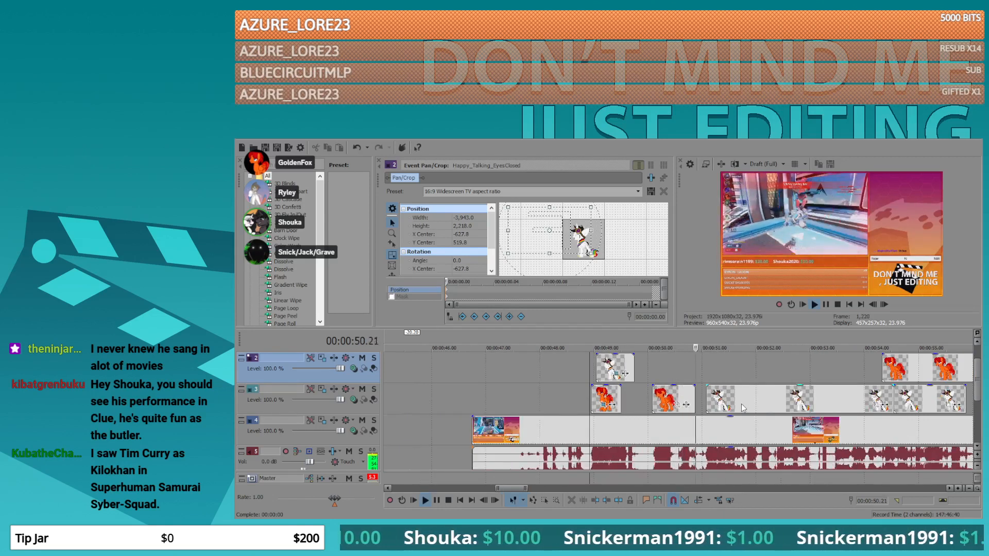
key("space")
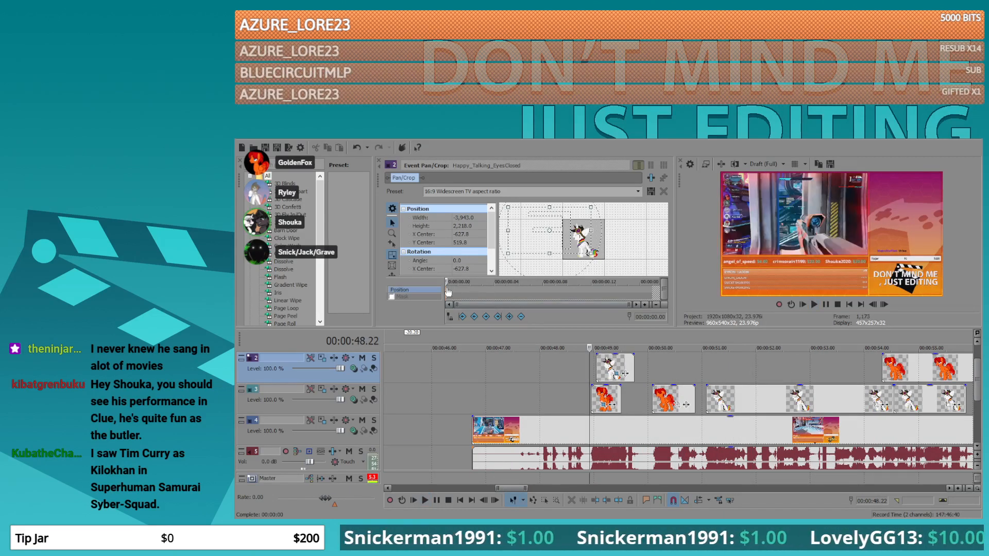
- Paste the Happy_Talking_EyesClosed framing onto the two adjoining white pony clips between about 00:00:51 and 00:00:56
left_click(876, 405)
key("ctrl+v")
left_click(947, 405)
key("ctrl+v")
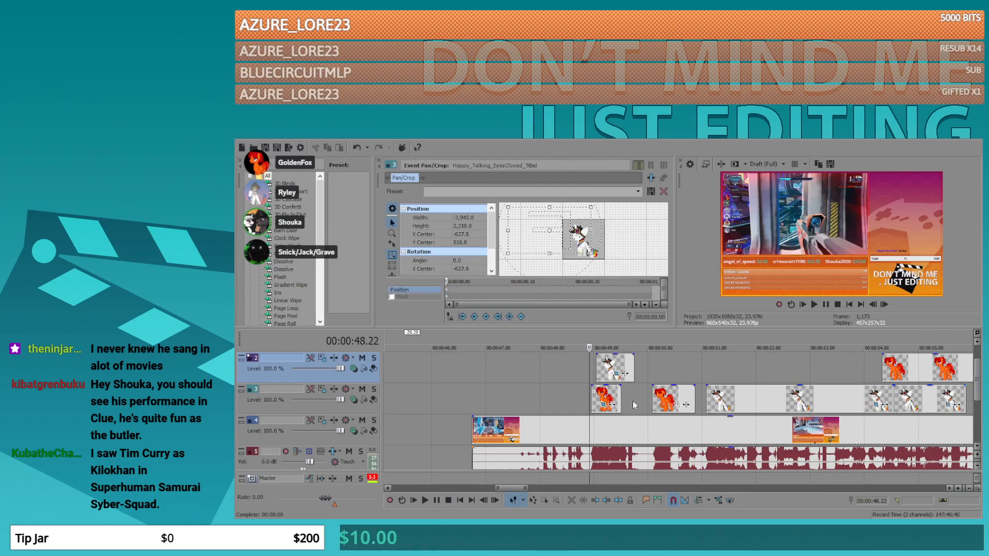
- Give the Panic clip and the orange pony clips near 00:00:55 the AngryGlare framing, and the Evil_Talking clip the white pony's framing
left_click(606, 411)
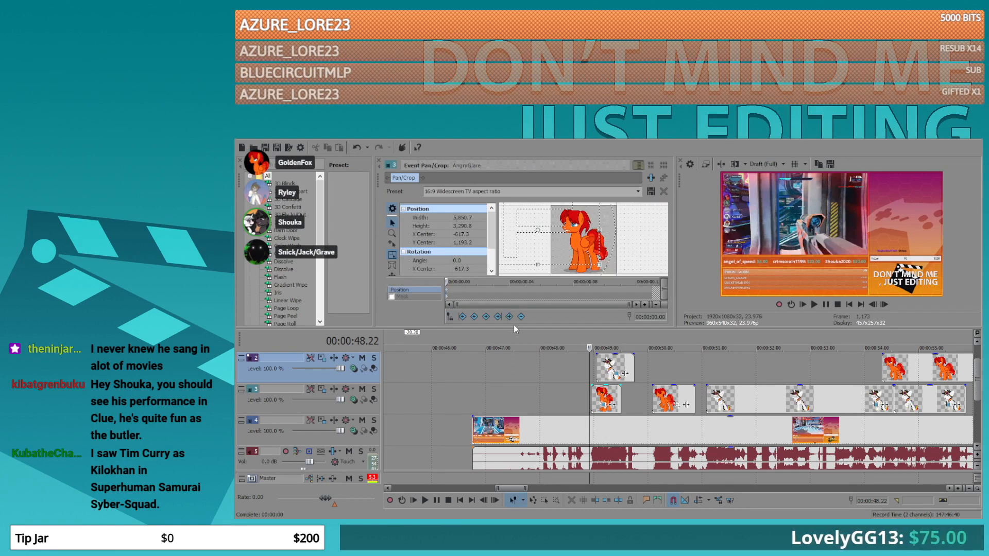
left_click(677, 408)
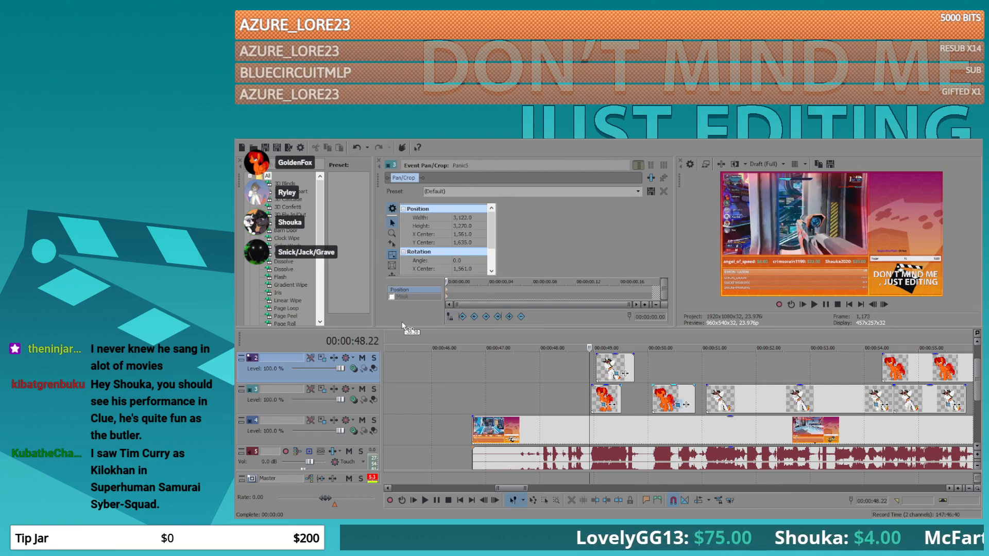
scroll(772, 380, "down", 3)
left_click(794, 374)
left_click(819, 365)
key("ctrl+v")
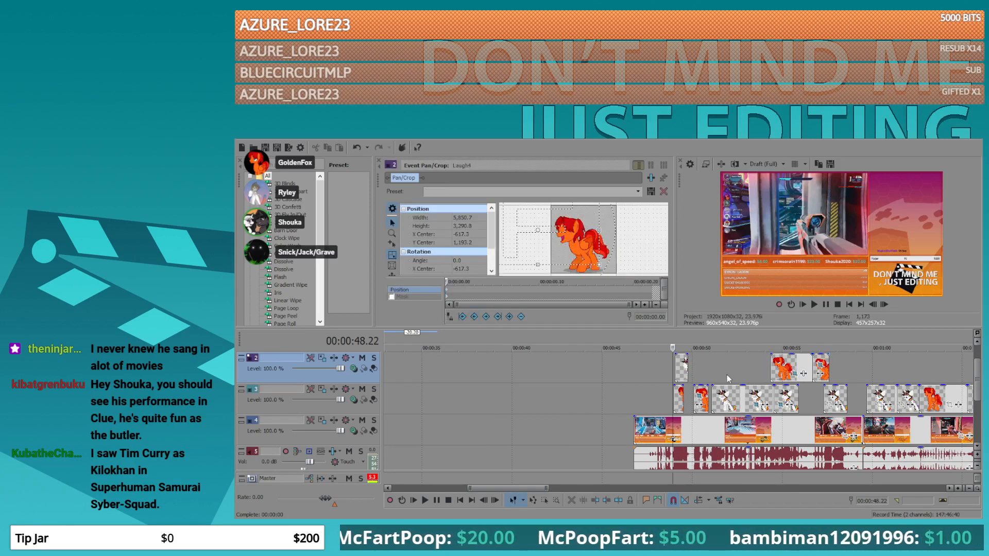
left_click(783, 407)
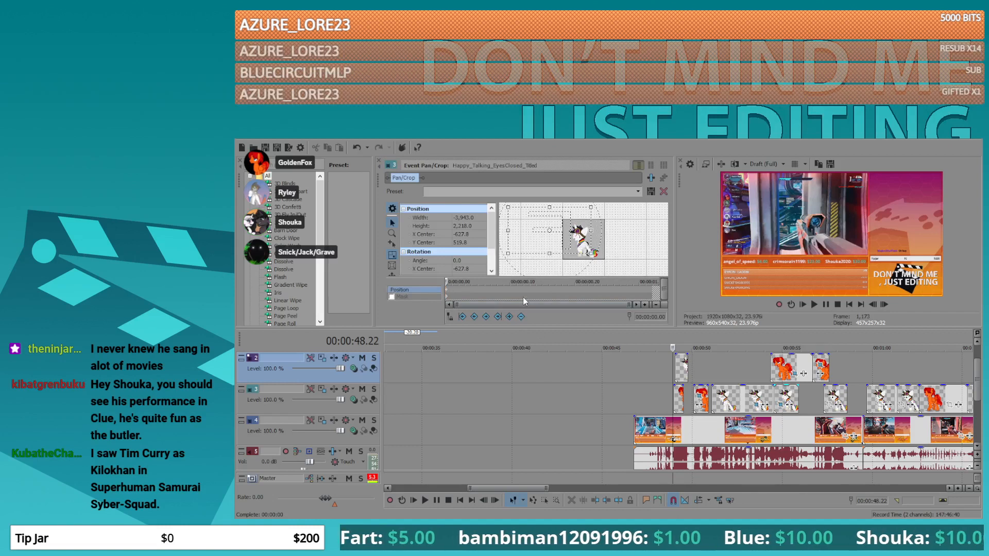
left_click(834, 407)
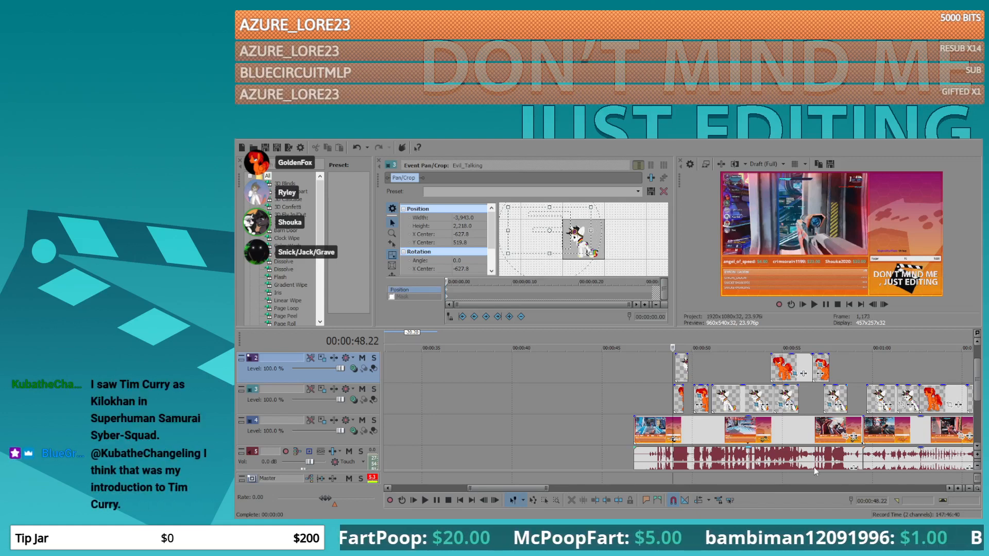
- Play back the section from about 00:00:48 to 00:00:57 to check the pasted character framing
left_click(662, 433)
key("space")
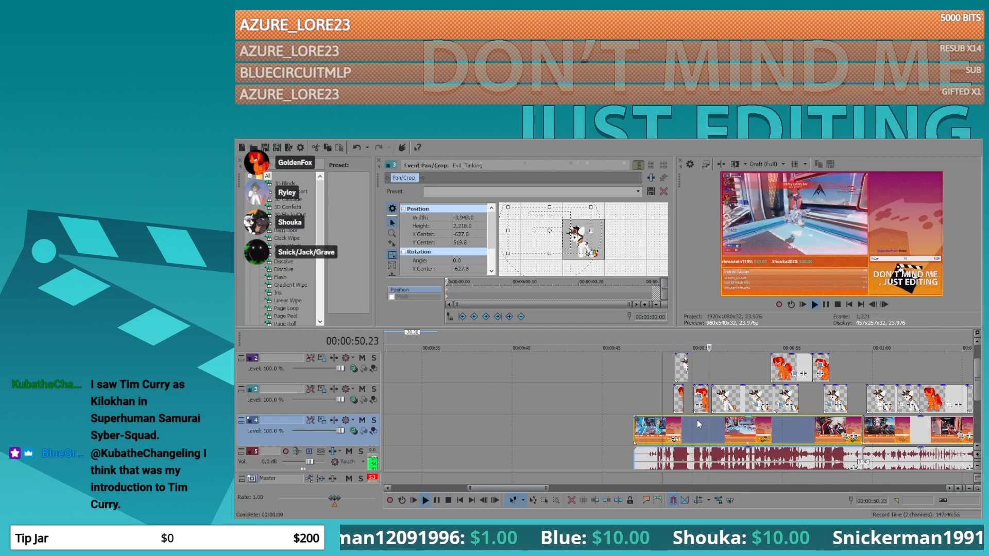
scroll(747, 430, "up", 3)
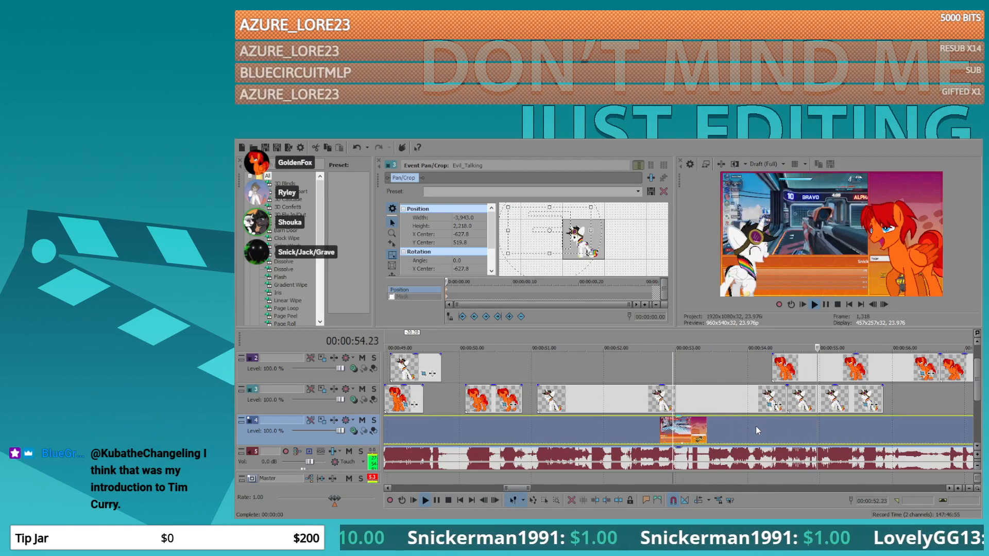
scroll(755, 427, "down", 2)
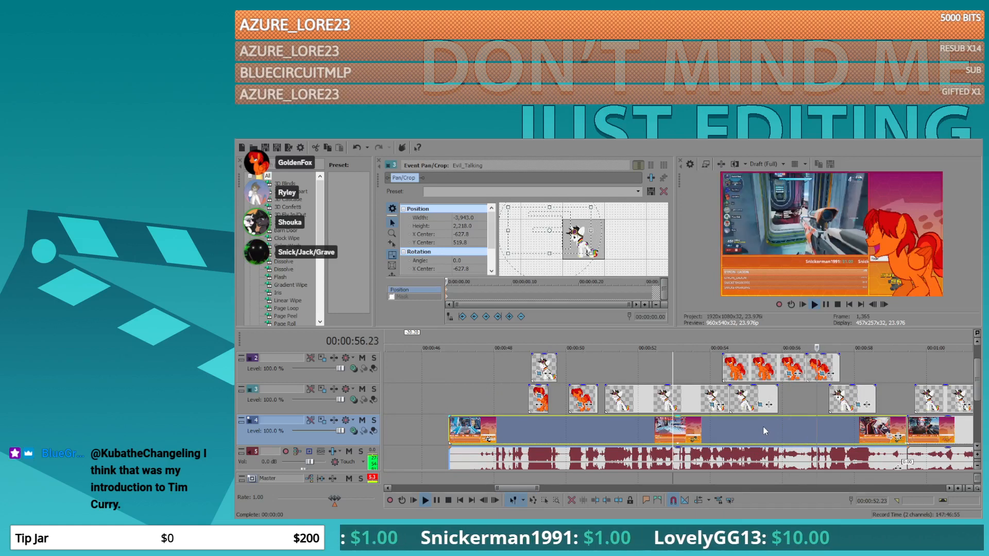
key("space")
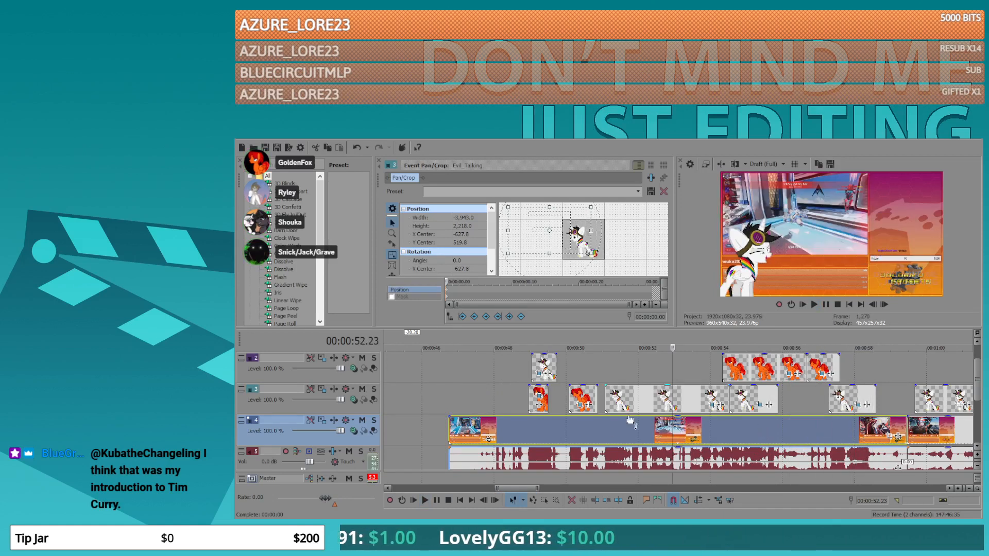
- Replay the section from about 00:00:49.21 and stop at the start of the orange pony's Panic clip at 00:00:50.02
left_click(562, 395)
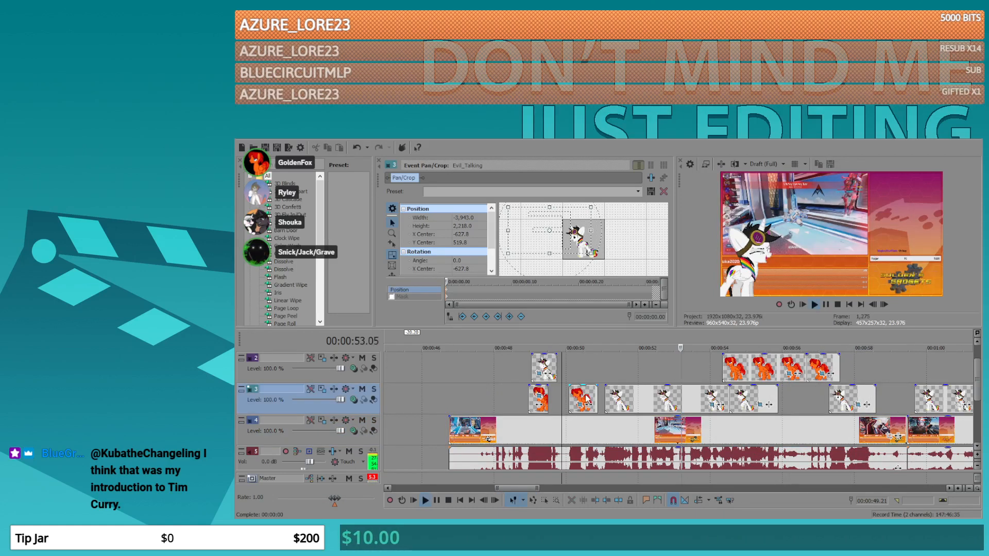
key("space")
key("space")
left_click(571, 394)
key("space")
scroll(651, 420, "up", 4)
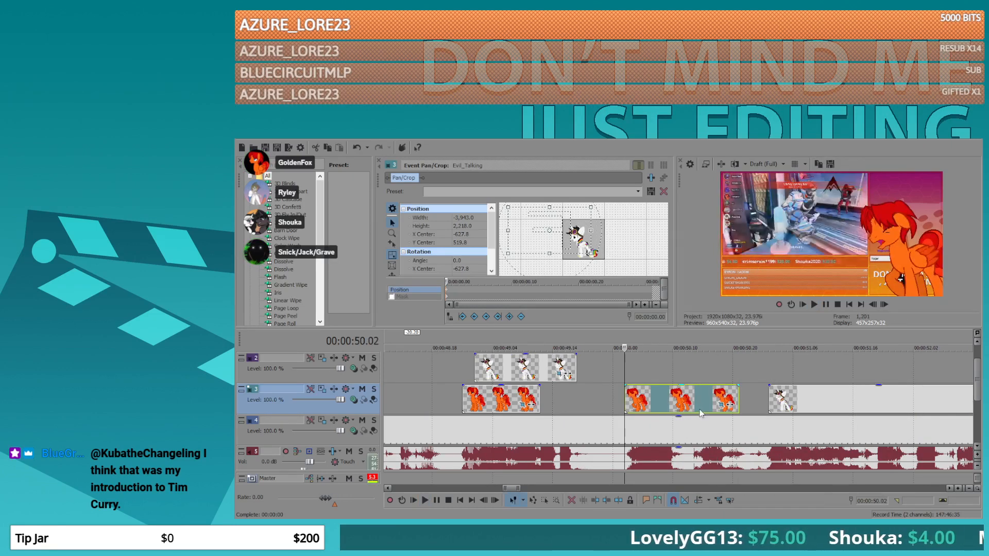
- Split the orange pony's Panic clip at 00:00:50.13 and add the winged panicking pony image on the track above it, ending at 00:00:50.21
key("space")
key("s")
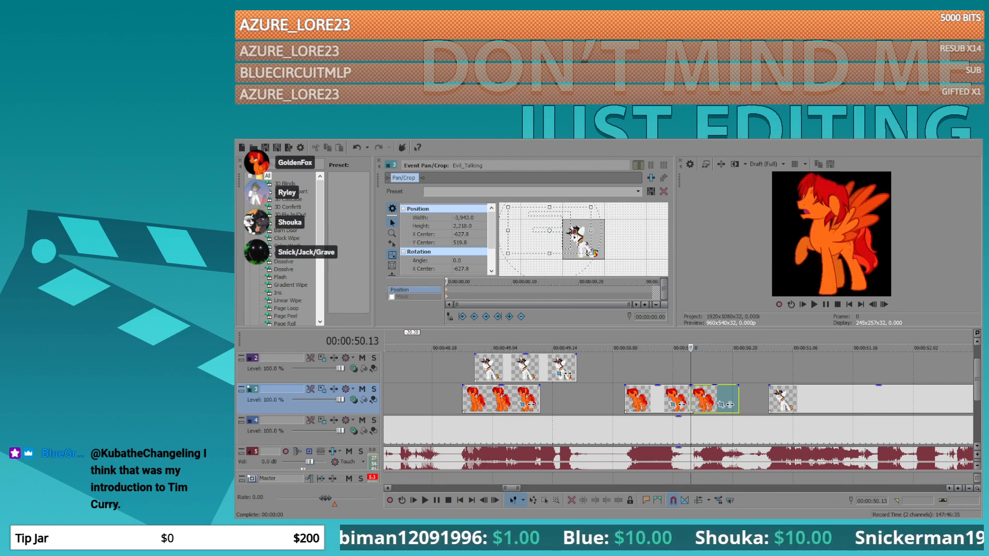
left_click_drag(594, 342, 701, 363)
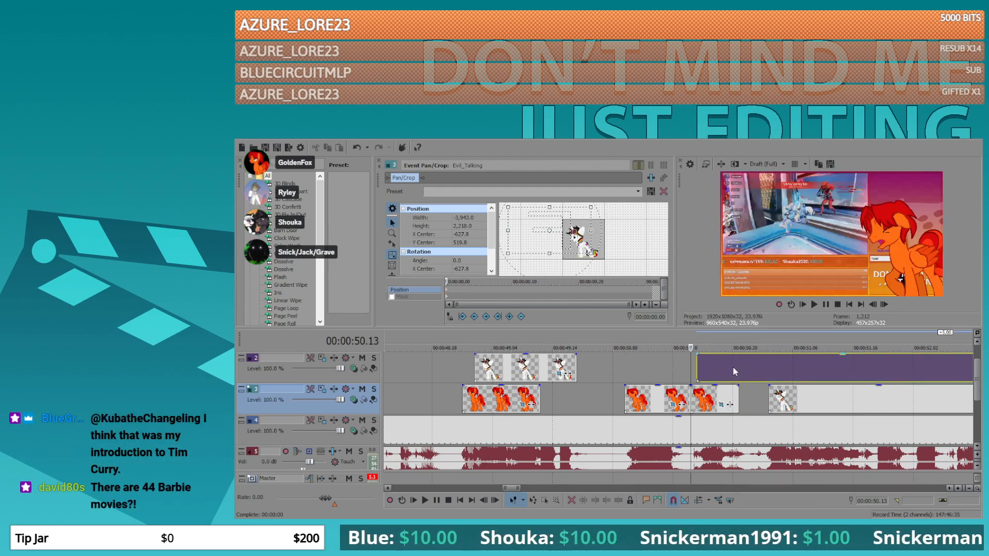
left_click(738, 369)
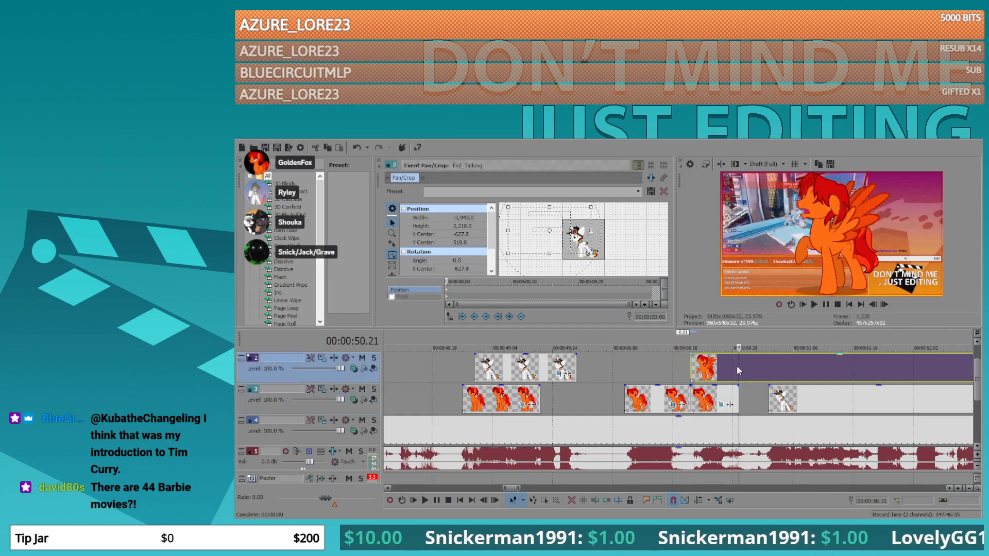
key("s")
key("Delete")
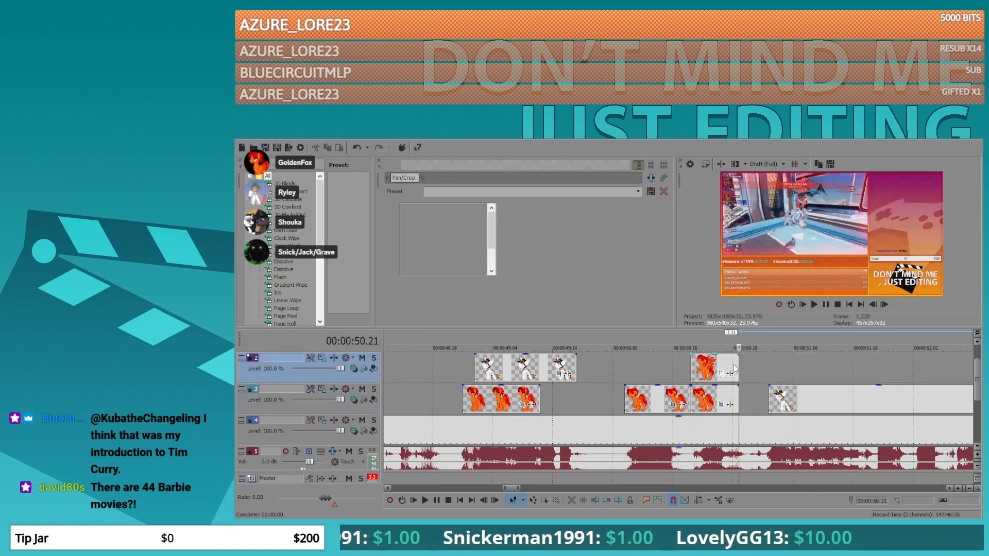
- Delete the second half of the split Panic clip and move the winged pony image down into its place
left_click(703, 399)
key("Delete")
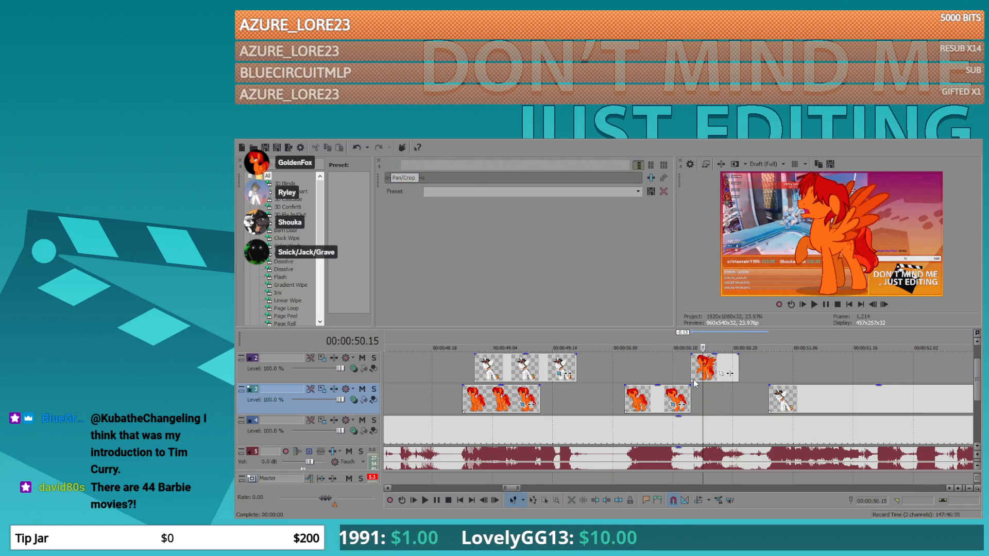
left_click_drag(693, 384, 694, 415)
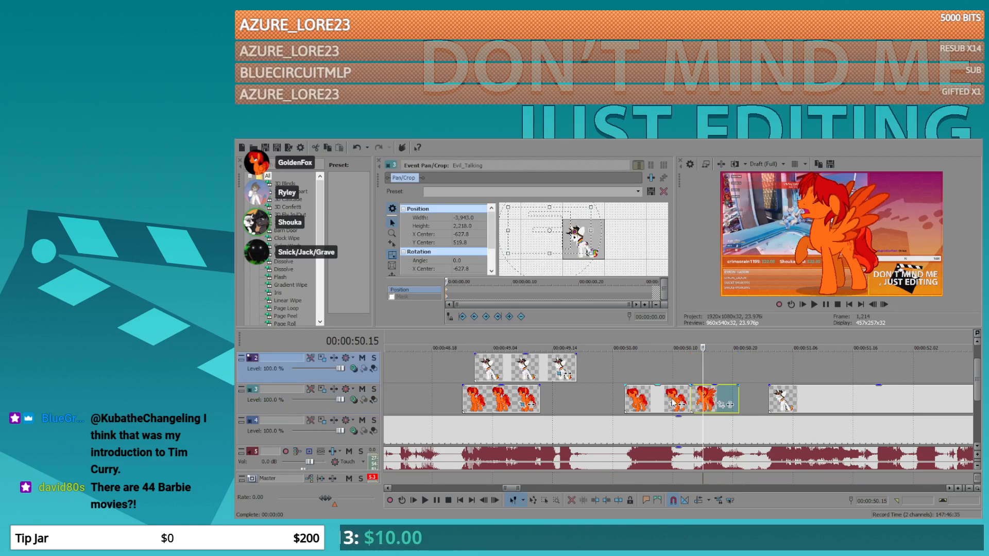
- Start a sideways shake on the first Panic clip in Pan/Crop, keyframing X Center -594.0 at frame 1 and repeating the keyframes through frame 5
left_click(679, 404)
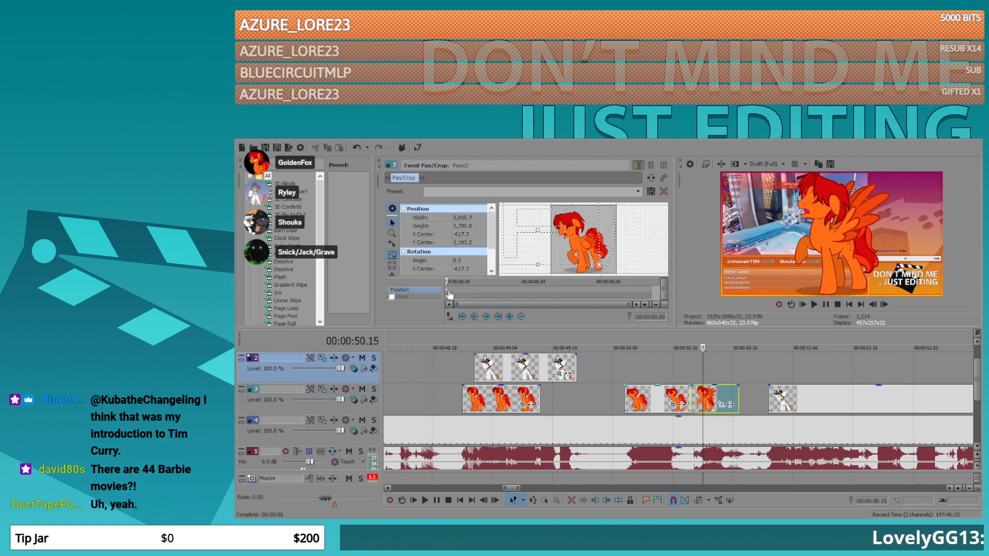
left_click(464, 288)
left_click_drag(546, 260, 547, 260)
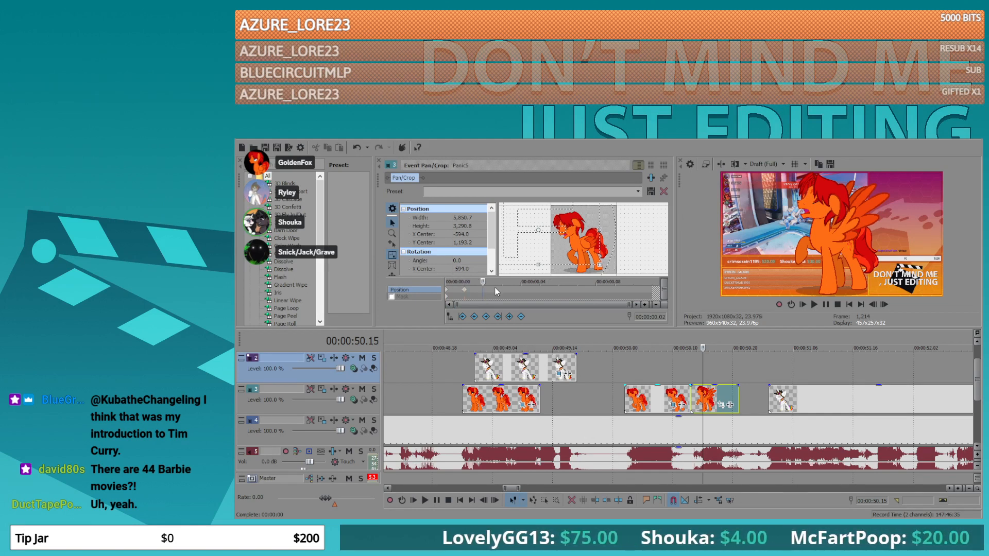
key("ctrl+v")
left_click(520, 289)
key("ctrl+v")
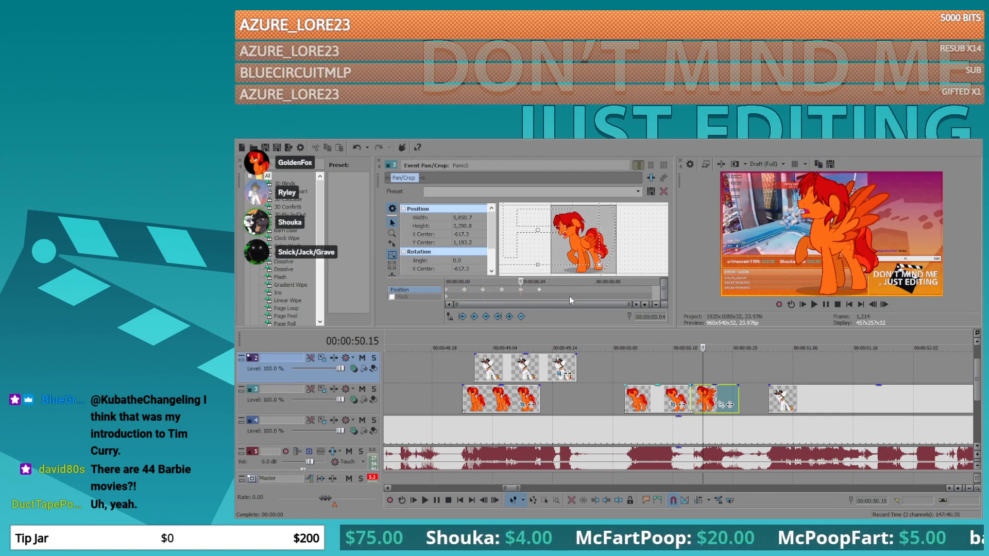
- Repeat the shake keyframes through the rest of the first Panic clip and paste them onto the adjoining winged pony clip
left_click(558, 290)
key("ctrl+v")
left_click(597, 288)
key("ctrl+v")
left_click(634, 290)
key("ctrl+v")
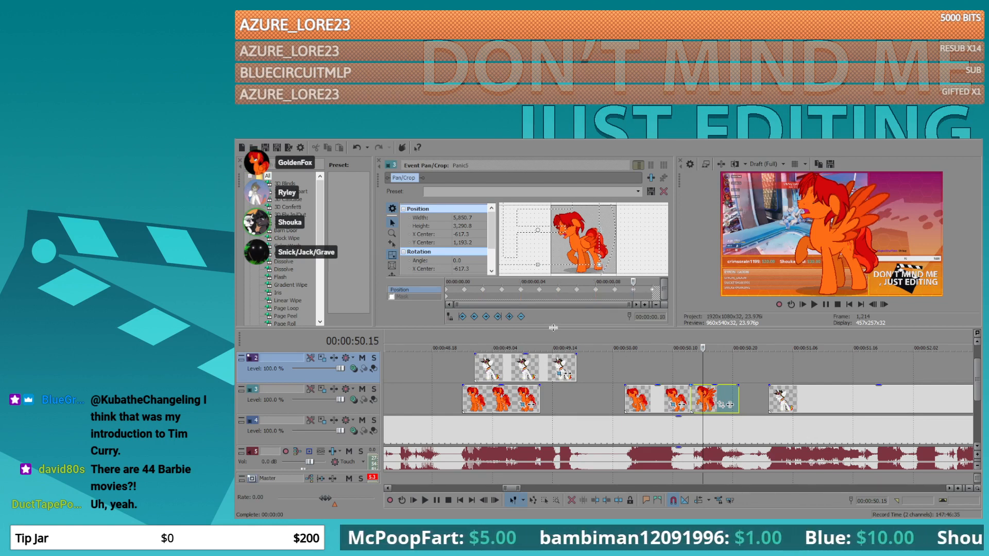
left_click(721, 405)
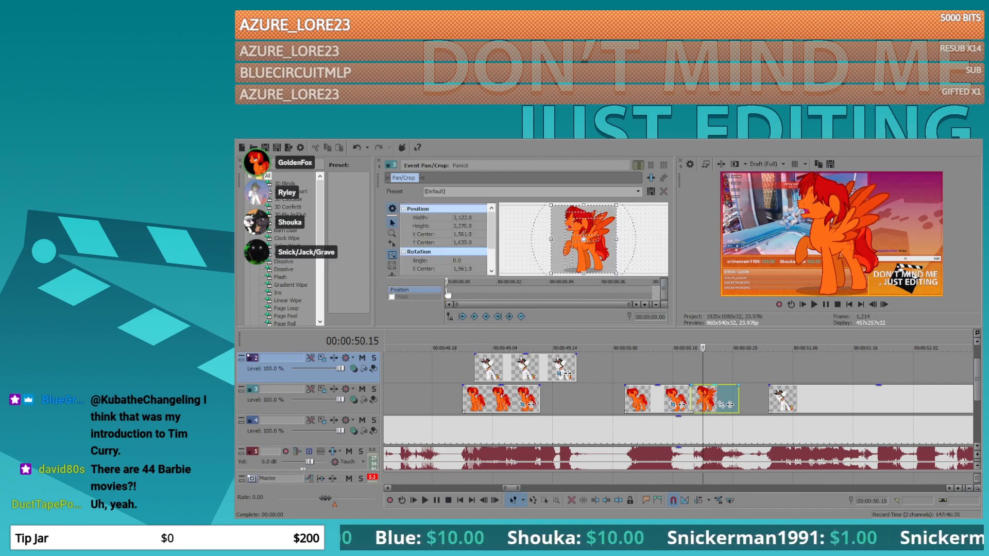
key("ctrl+v")
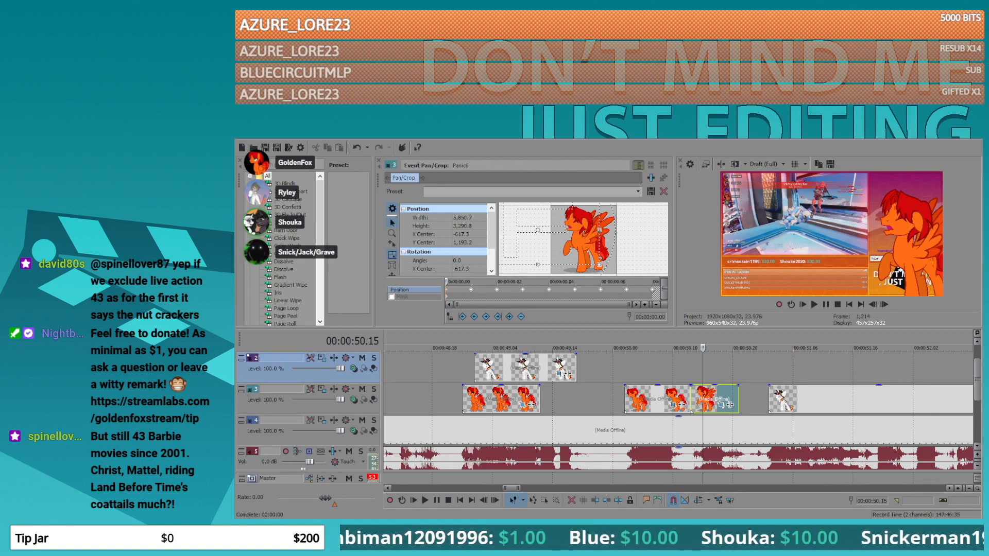
- Play back the section from about 00:00:49.01 to check the shake on the orange pony's Panic clips
left_click(472, 371)
key("space")
key("space")
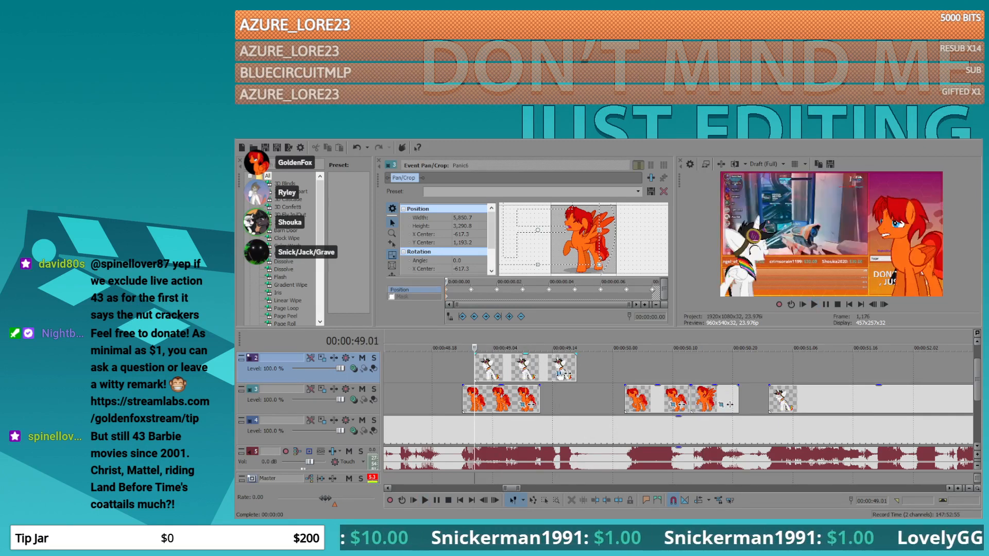
- Keyframe a vertical bounce over the first four frames of the white pony's Happy_Talking_EyesClosed clip near 00:00:49, raising it with Y Center 473.3
left_click(557, 377)
left_click(566, 374)
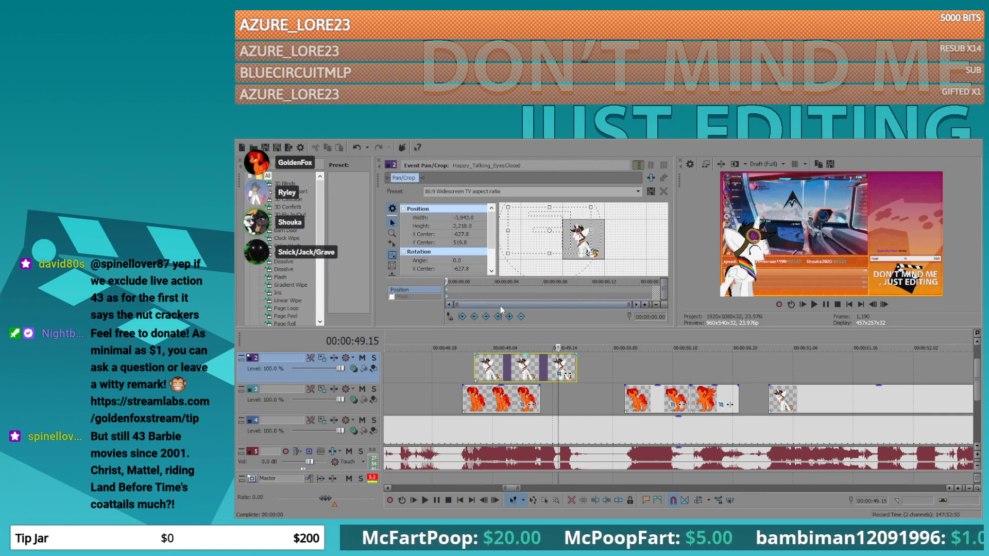
left_click(457, 284)
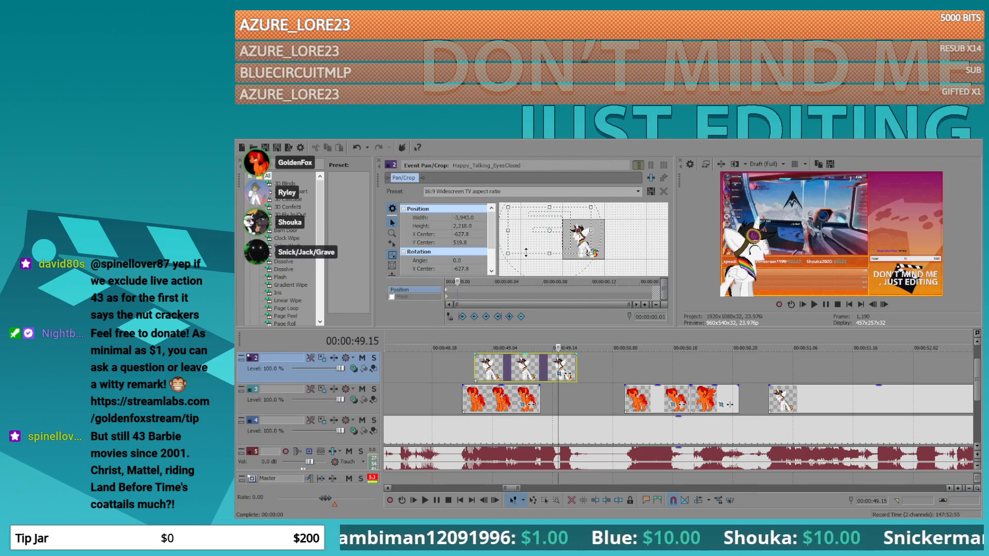
key("Up")
key("Left")
left_click(469, 283)
key("Up")
key("Right")
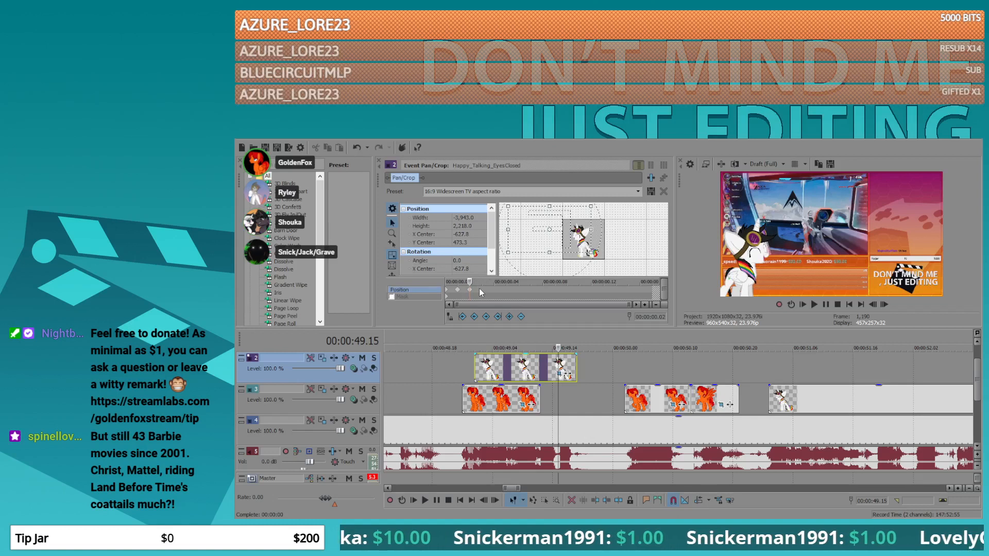
left_click(481, 283)
key("Down")
key("Right")
left_click(476, 291)
mouse_move(469, 290)
left_mouse_down()
mouse_move(494, 292)
mouse_move(469, 289)
mouse_move(481, 290)
left_mouse_up()
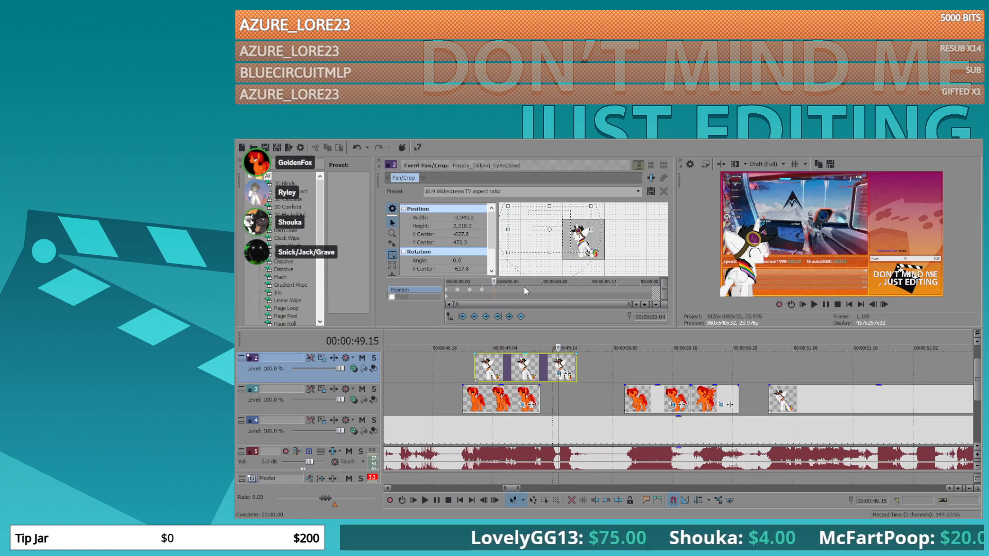
- Repeat the four-frame bounce keyframes from frame 4 to the end of the Happy_Talking_EyesClosed clip
left_click_drag(497, 230, 497, 231)
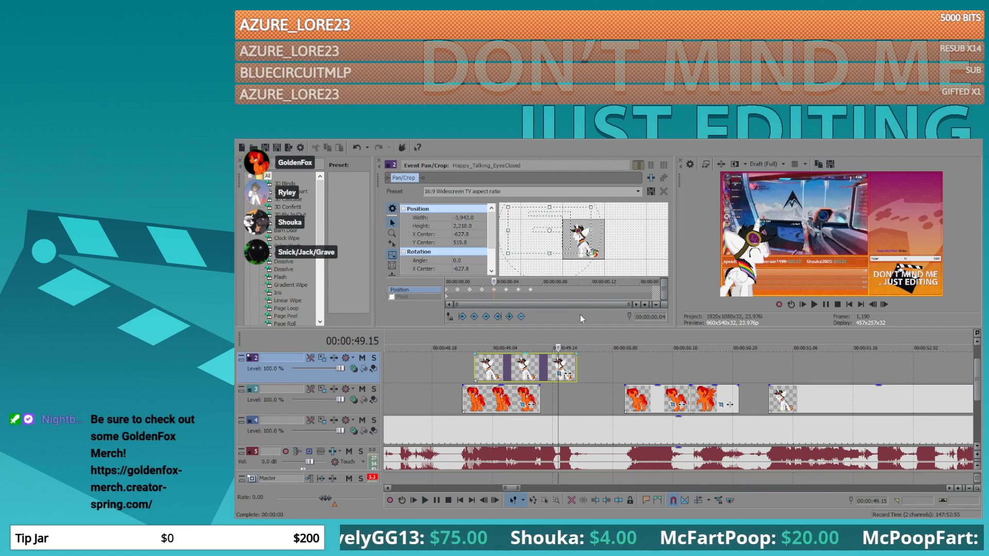
left_click(541, 290)
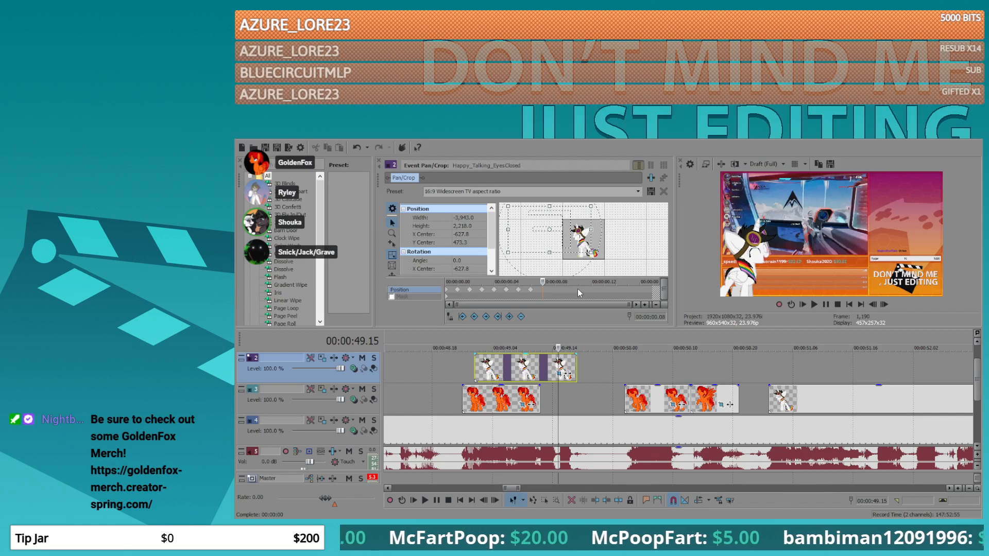
key("ctrl+v")
left_click(642, 287)
key("ctrl+v")
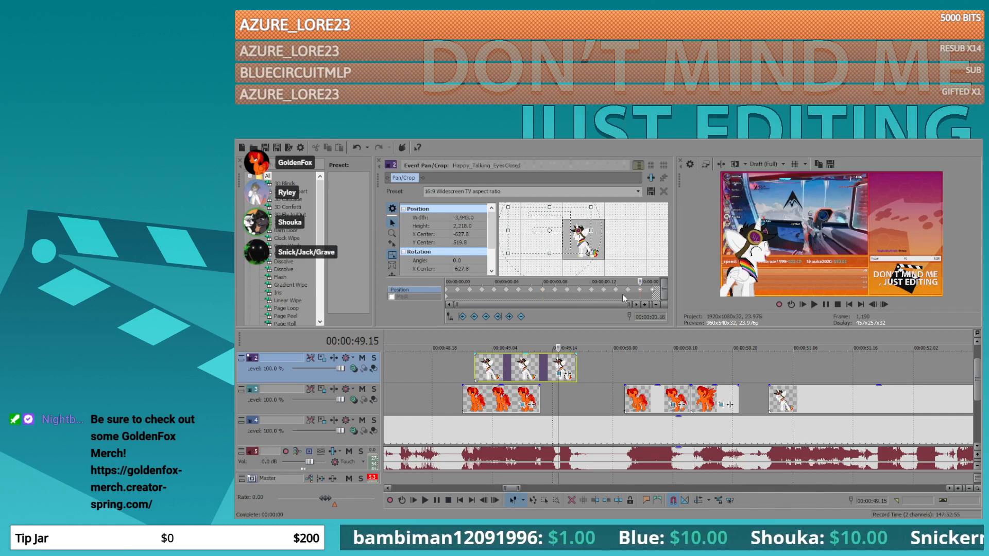
- Paste the bounce keyframes along the full YAY_EyesClosed clip from about 00:00:51 and onto the Happy_Talking_EyesClosed_Tilted clip near 00:00:55
left_click(789, 377)
scroll(789, 377, "down", 3)
left_click(835, 405)
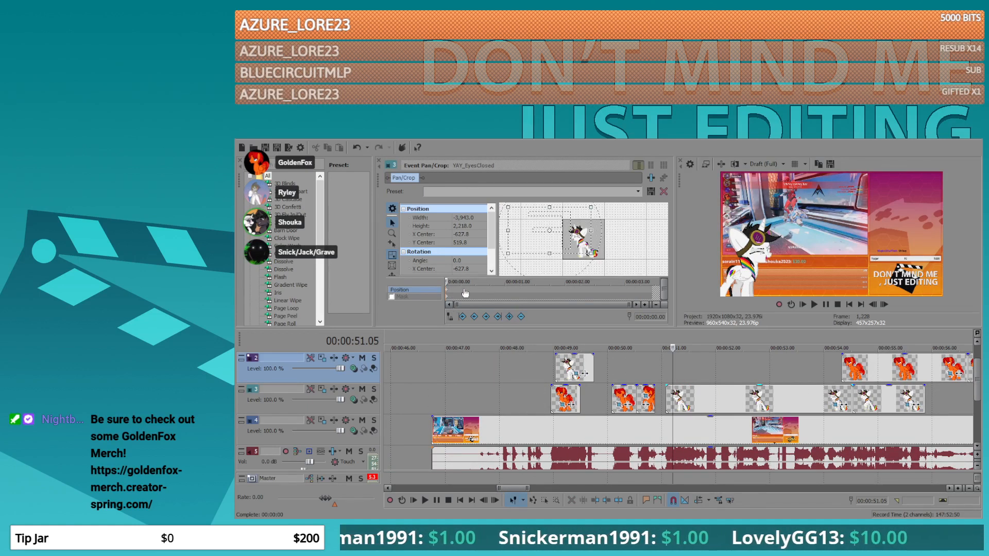
left_click(505, 293)
scroll(532, 296, "up", 3)
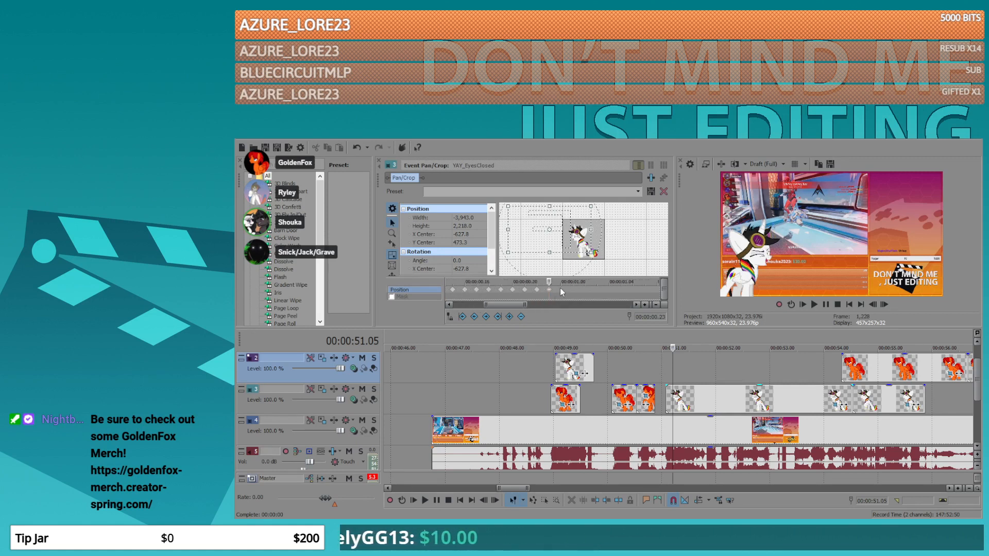
scroll(560, 289, "down", 4)
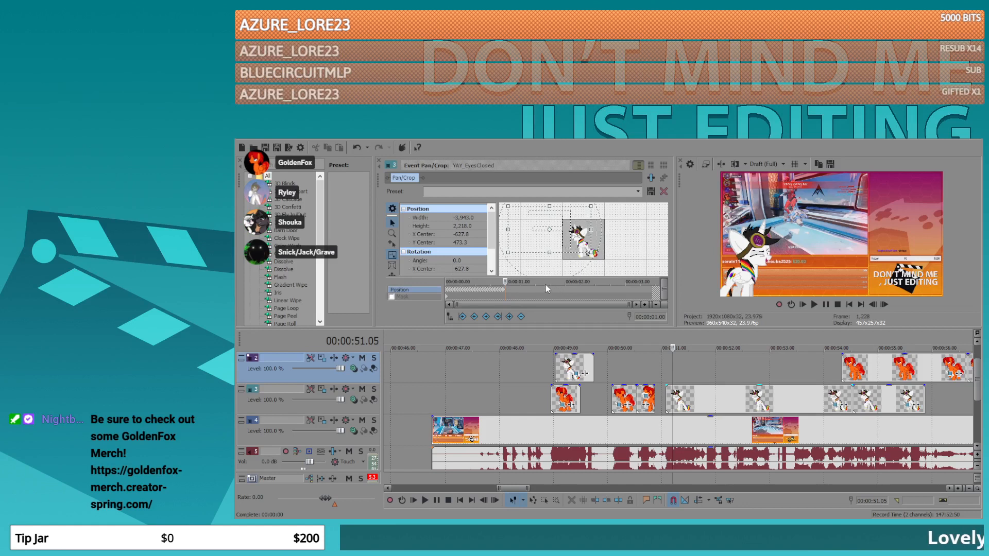
key("ctrl+v")
left_click(565, 290)
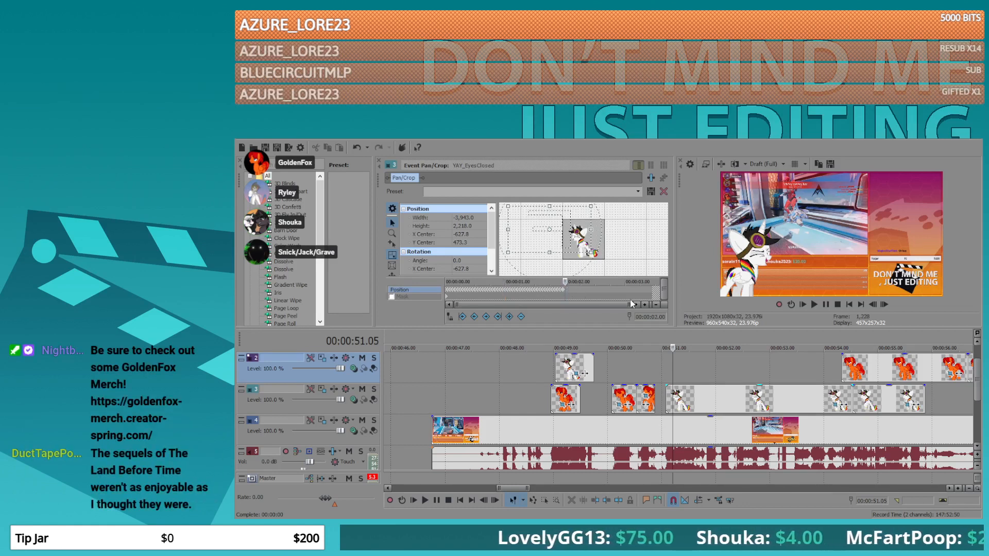
key("ctrl+v")
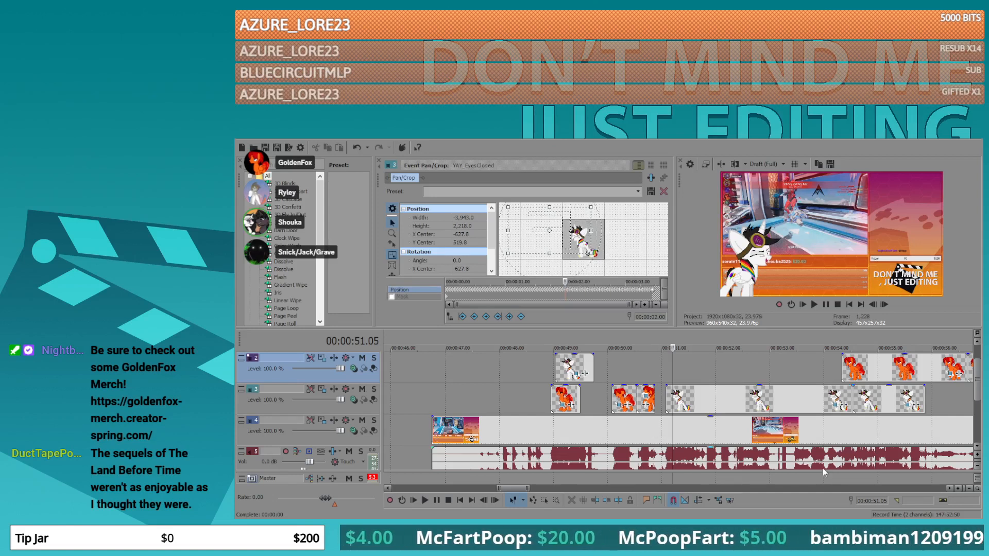
left_click(908, 408)
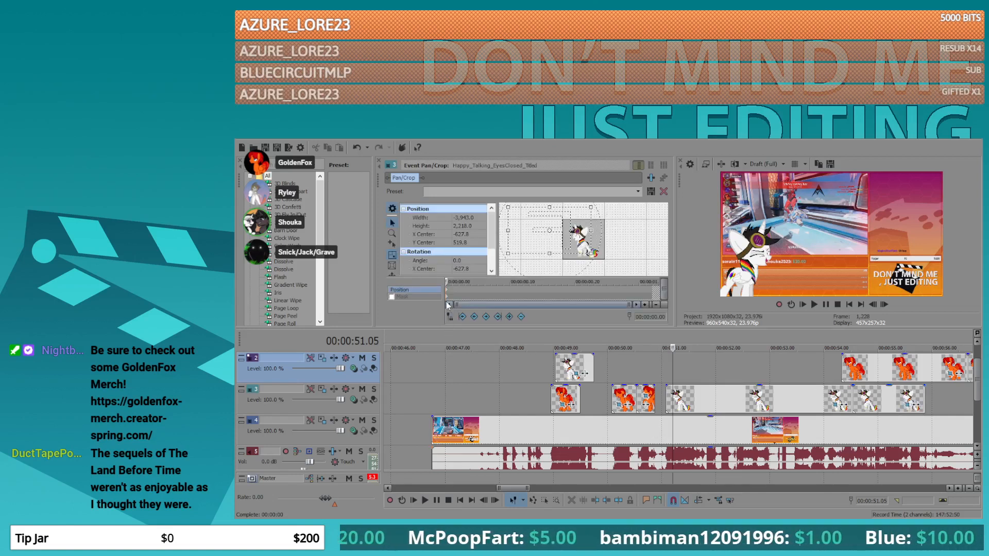
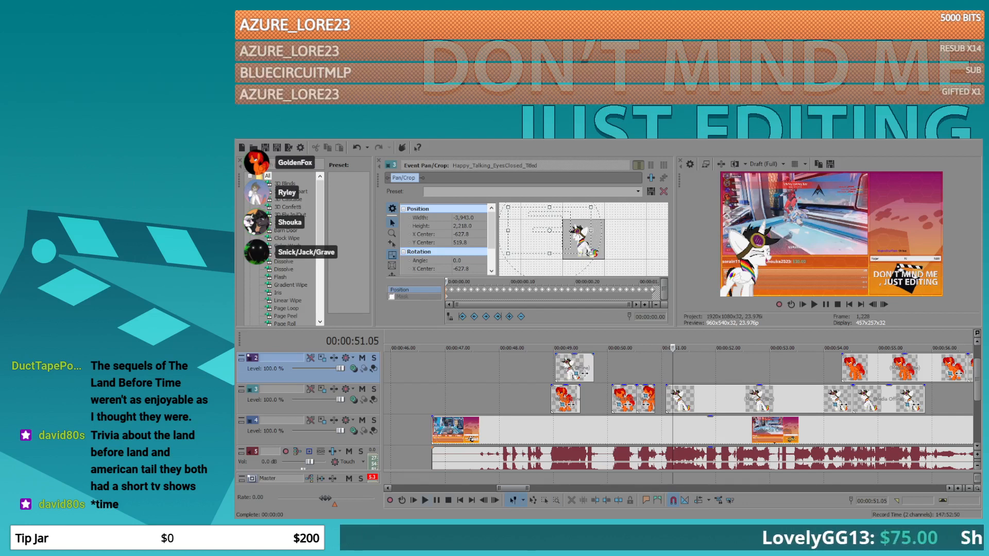
- Play back the section from about 00:00:49 and again from 00:00:54.08 to check the shake and bounce animations
left_click(550, 381)
key("space")
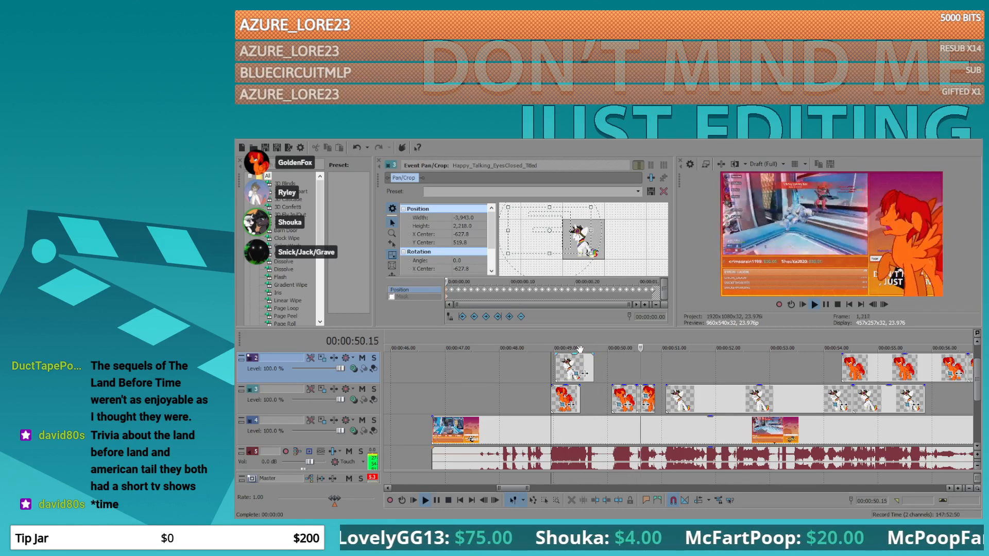
left_click(841, 376)
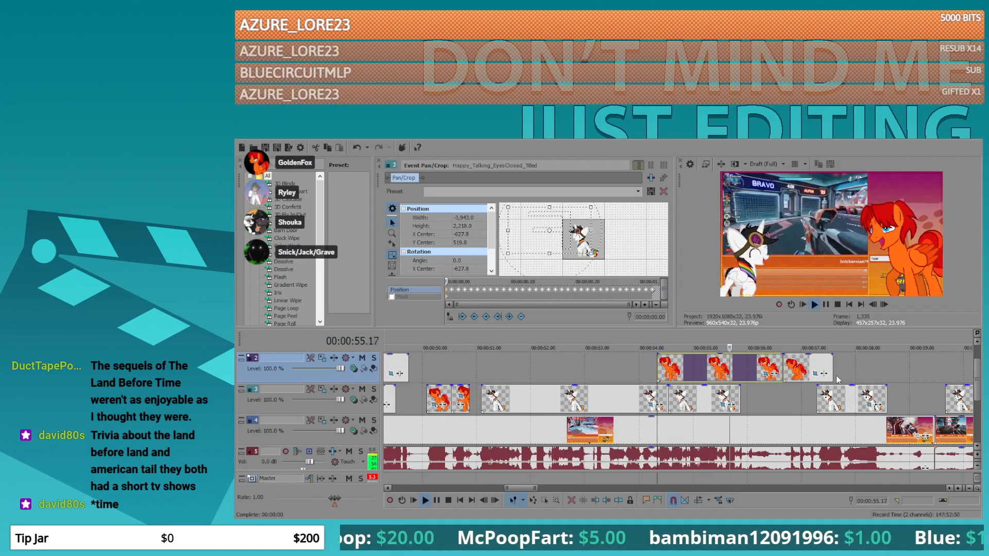
key("space")
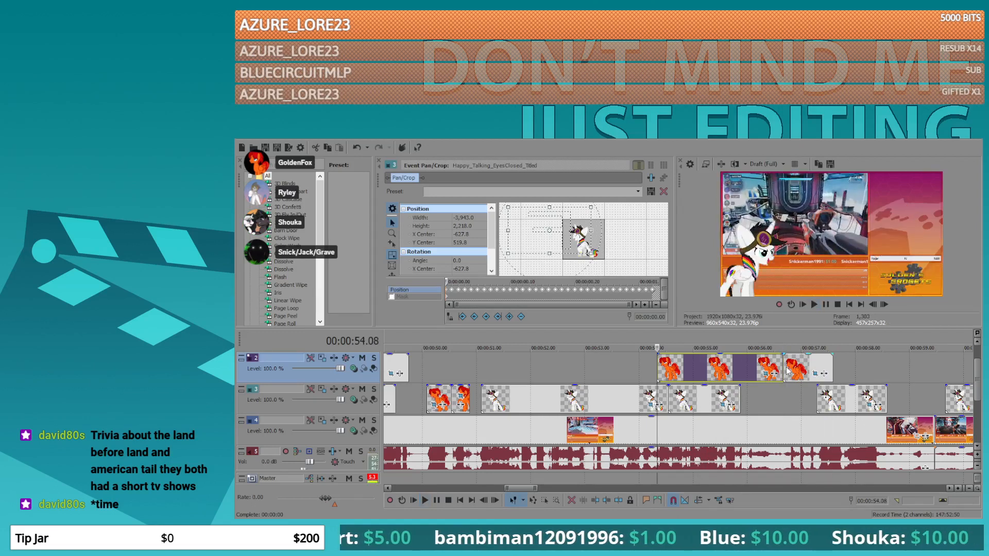
- Keyframe a slight position shake over the first frames of the red pony's Laugh4 clip at 00:00:56.19 in Pan/Crop
left_click(790, 376)
left_click(816, 375)
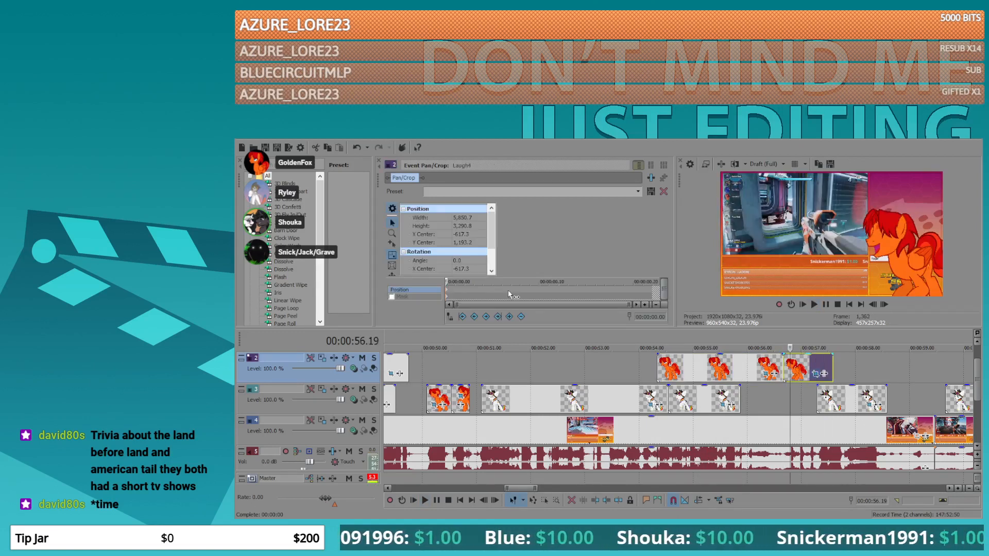
left_click(453, 287)
left_click_drag(519, 259, 519, 258)
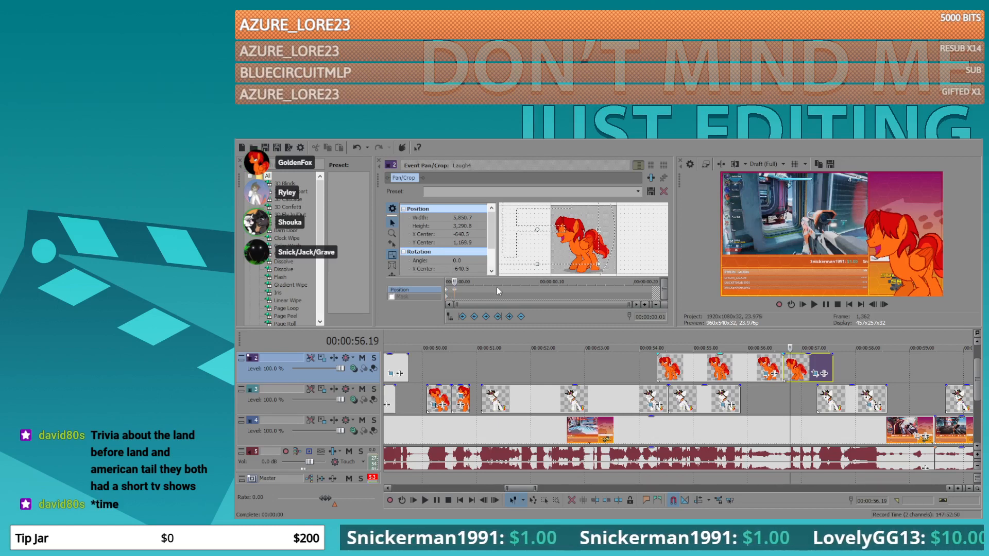
left_click(462, 290)
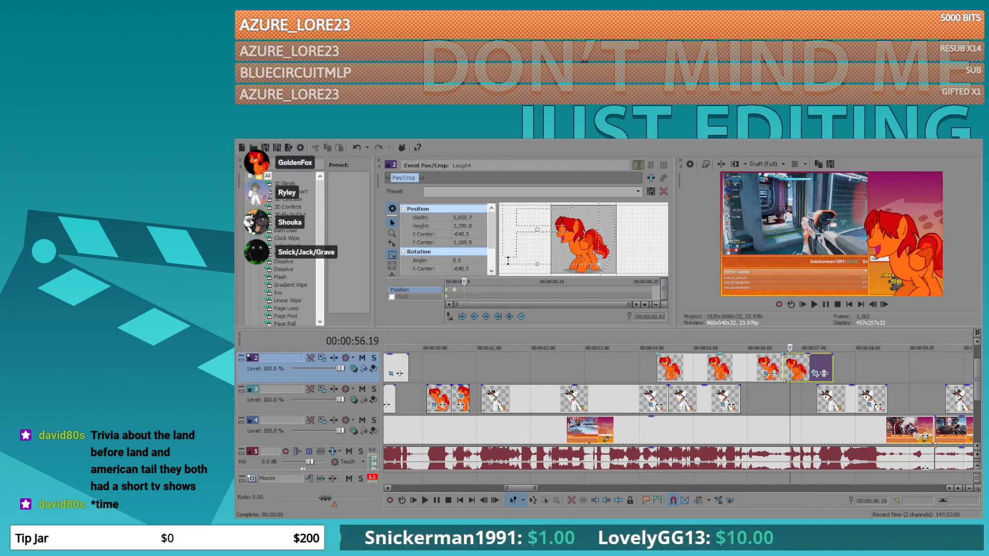
left_click(473, 290)
left_click_drag(507, 264, 505, 268)
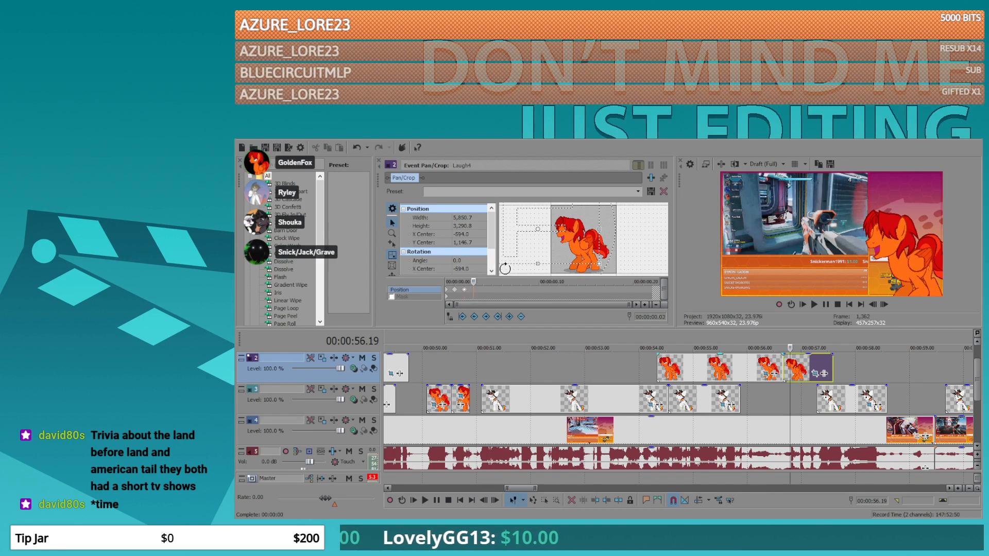
left_click(464, 289)
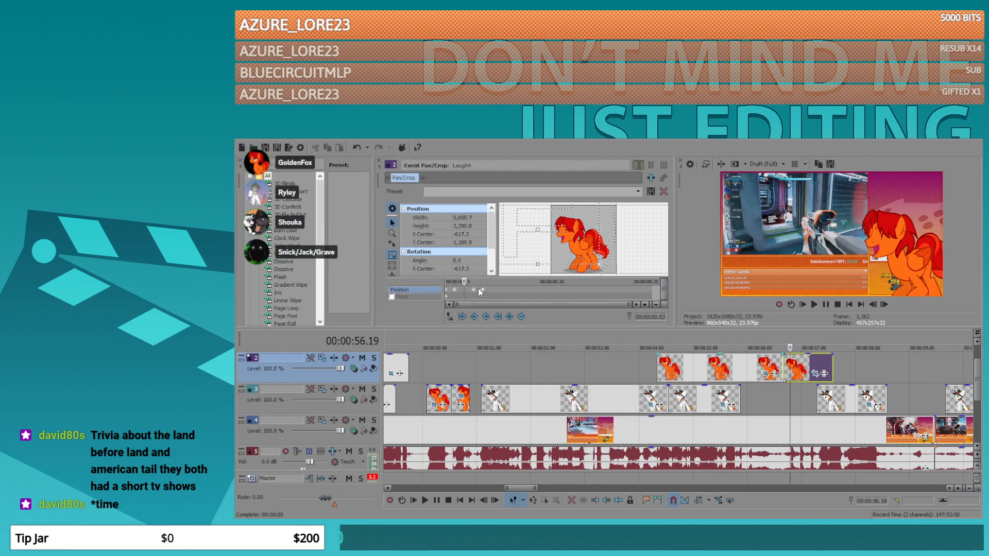
- Paste the shake keyframes repeatedly from frame 4 to the end of the Laugh4 clip
left_click(486, 290)
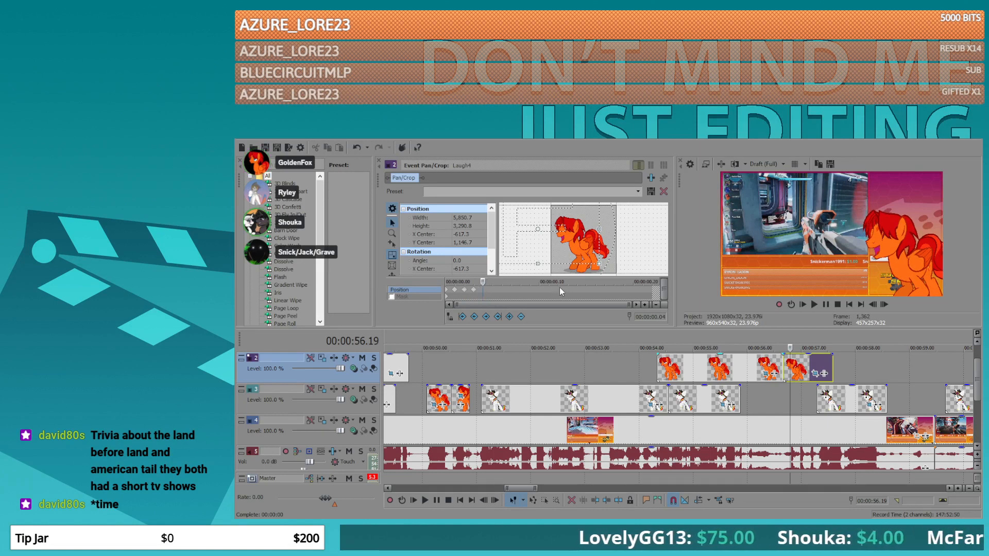
key("ctrl+v")
left_click(521, 290)
key("ctrl+v")
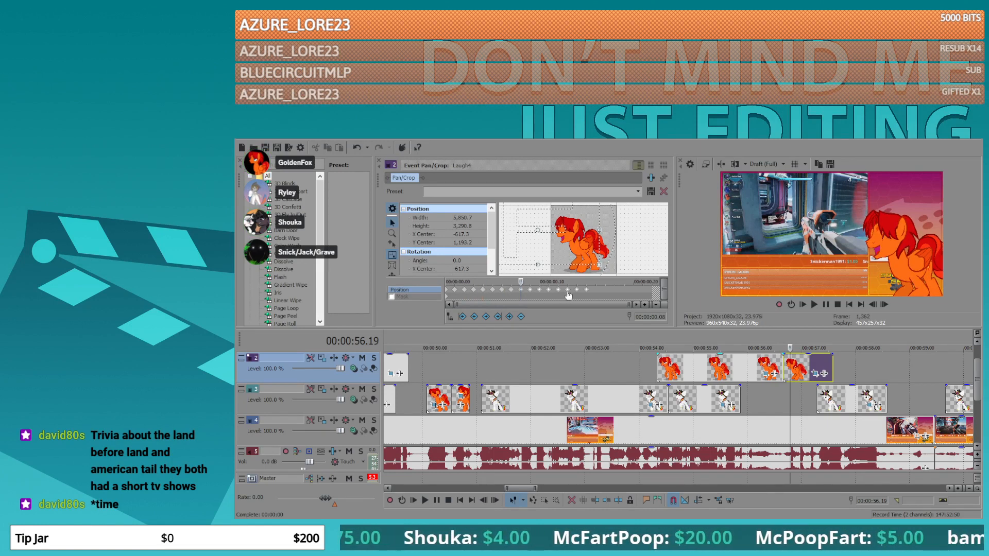
left_click(597, 289)
key("ctrl+v")
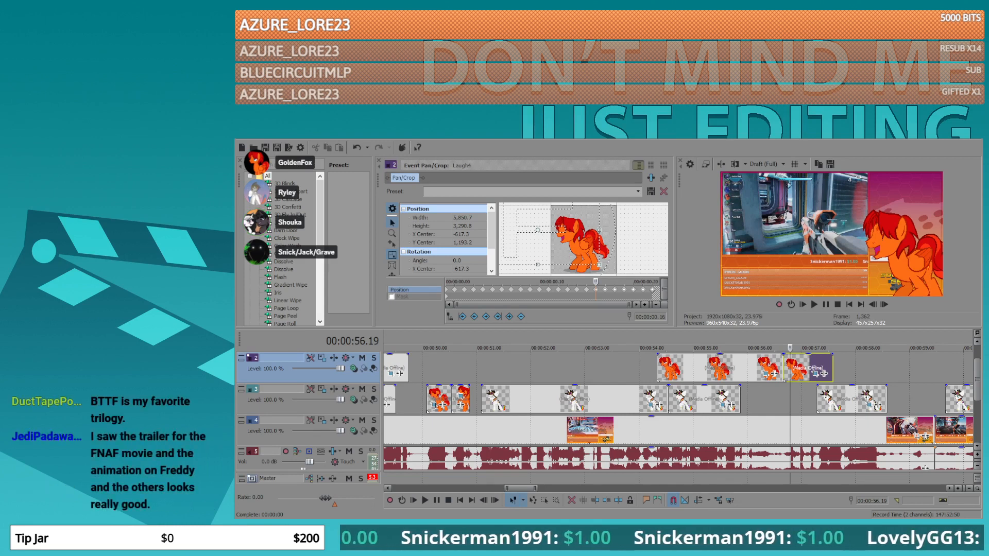
- Play back the section from 00:00:48.08 and again from 00:00:47.19 to check the character animations
scroll(614, 402, "down", 3)
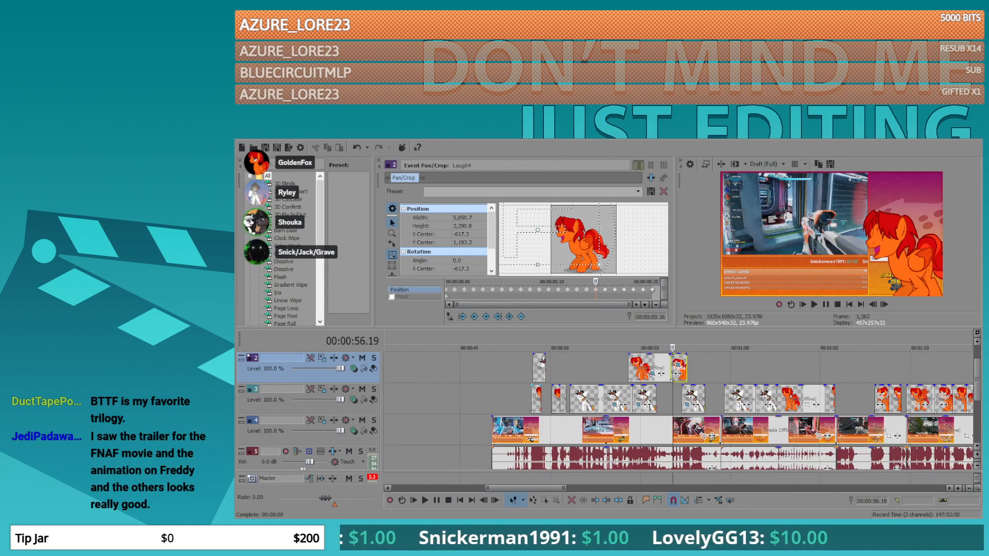
left_click(520, 392)
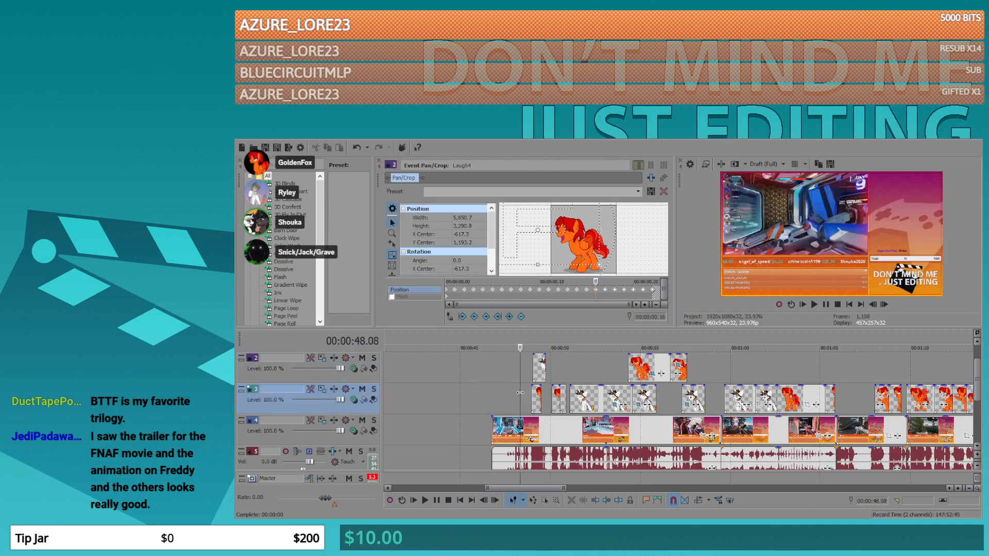
key("space")
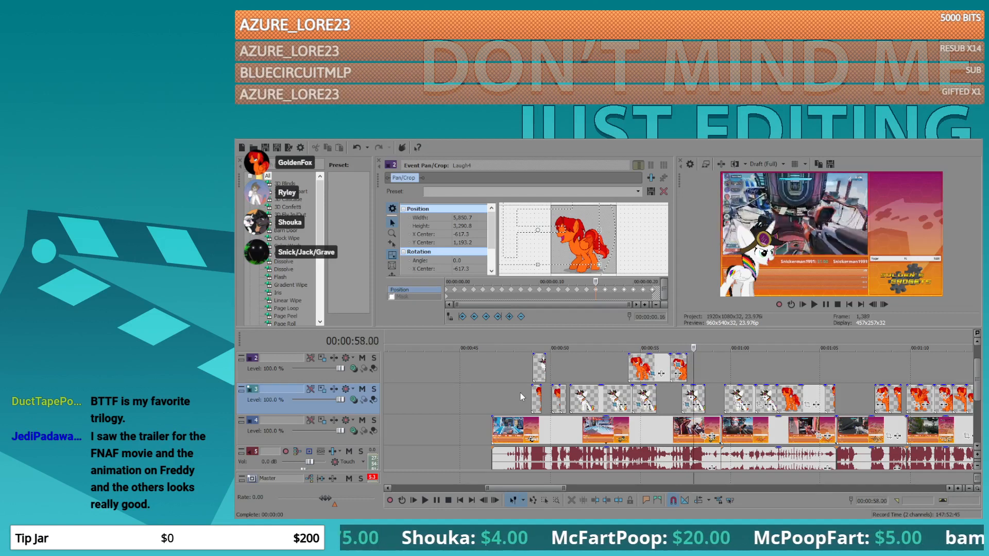
left_click(511, 396)
key("space")
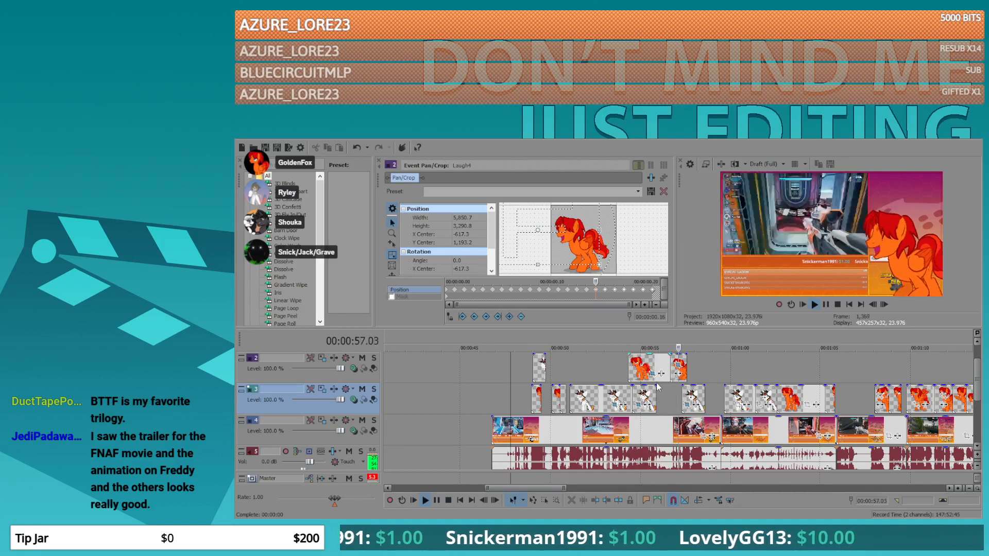
key("space")
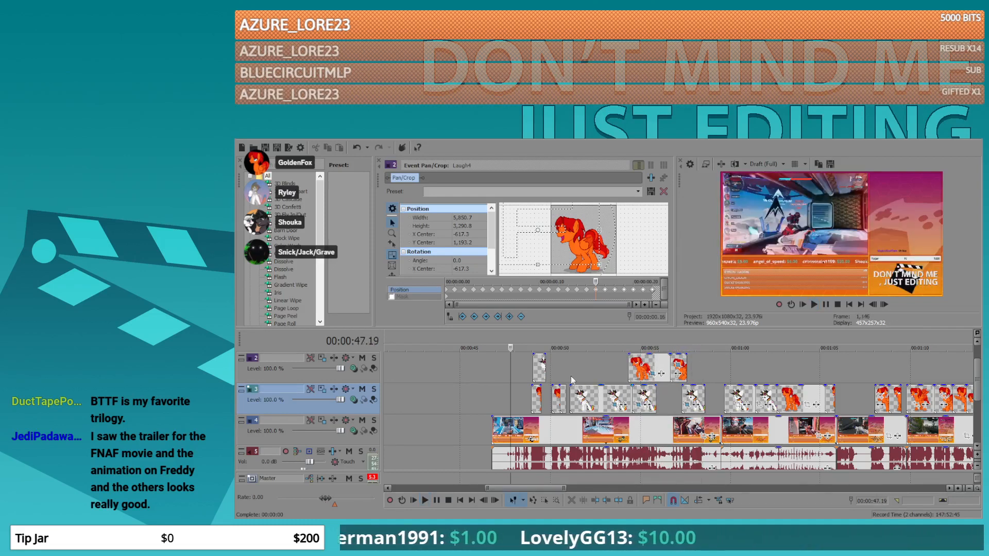
- Place a short audio clip on a separate audio track at about 00:00:49.19, right where the white pony's clip ends, and play it back
left_click(529, 376)
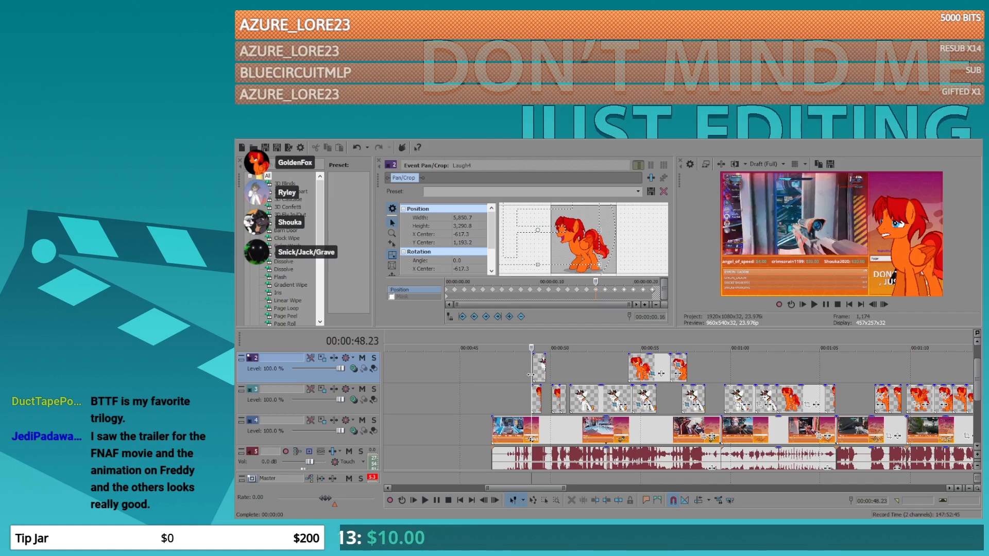
scroll(531, 374, "up", 2)
scroll(530, 375, "up", 1)
key("Right")
key("Right")
key("Right")
key("Right")
key("Right")
key("Right")
key("Right")
key("Right")
key("Right")
key("Right")
key("Right")
key("Right")
key("Right")
key("Right")
key("Right")
key("Right")
key("Right")
key("Right")
key("Right")
key("Right")
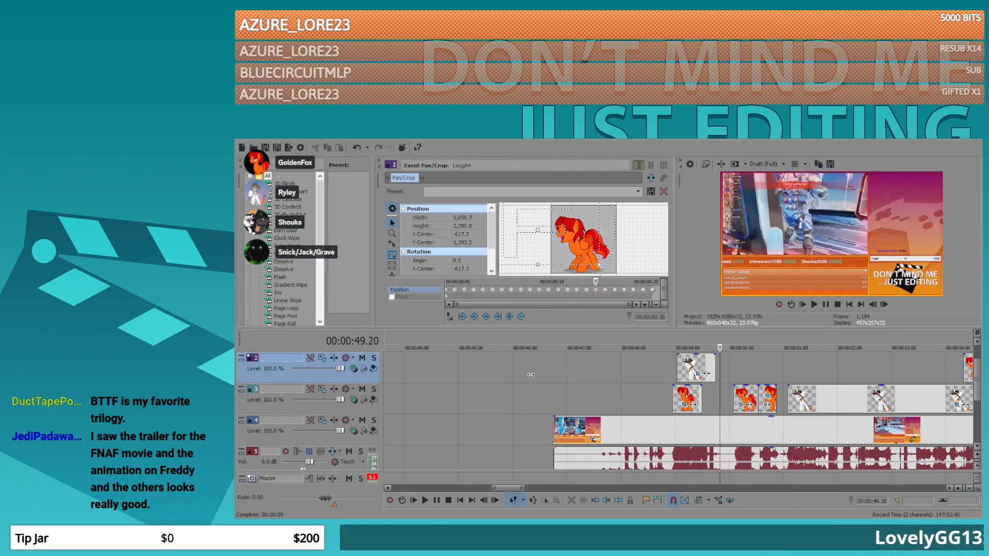
key("Left")
key("Left")
key("Left")
key("Left")
key("Left")
key("Left")
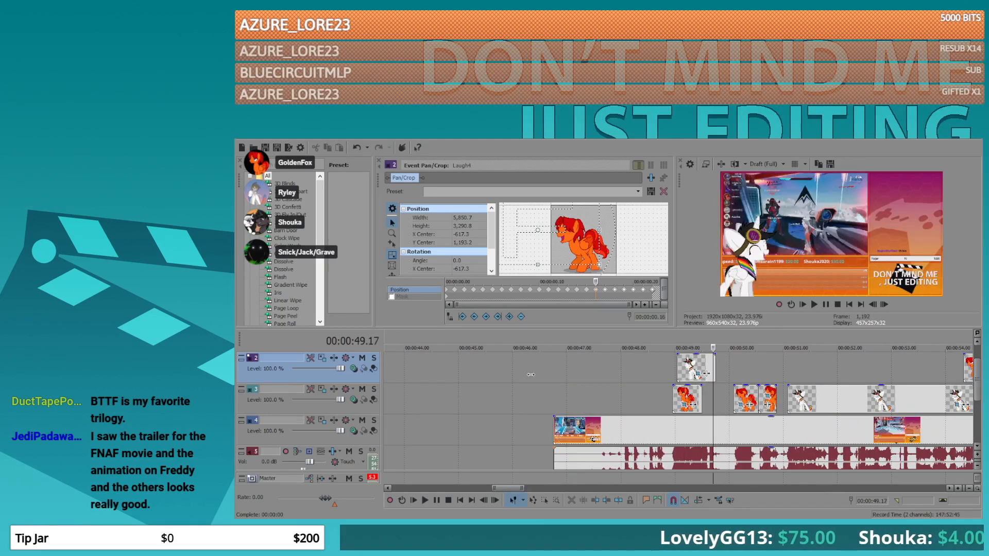
key("Right")
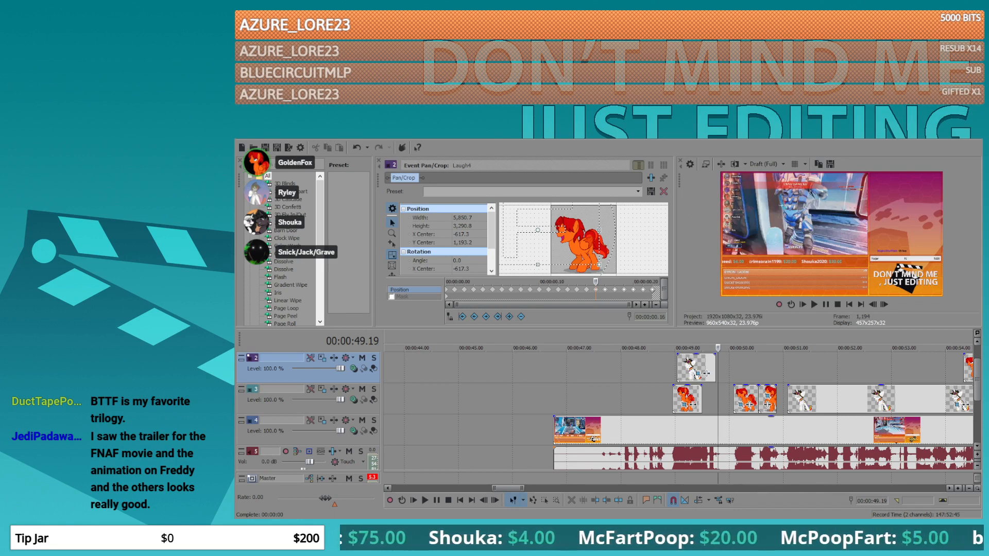
left_click_drag(509, 452, 688, 458)
scroll(720, 459, "up", 1)
scroll(720, 459, "up", 1)
left_click(642, 452)
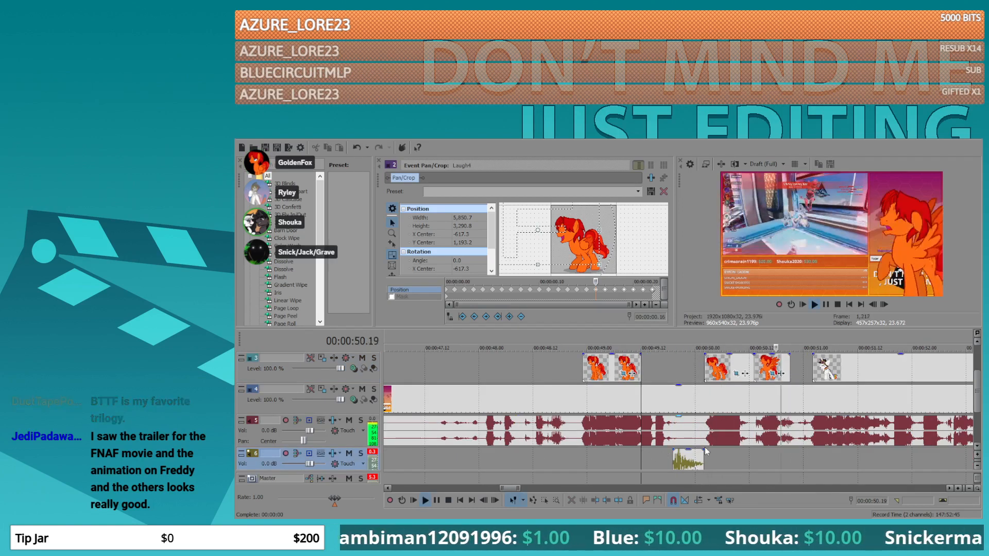
- Select all video, character and audio events from about 00:00:46 to 00:00:59 and move them earlier, directly against the preceding section
left_click(530, 424)
scroll(529, 424, "down", 5)
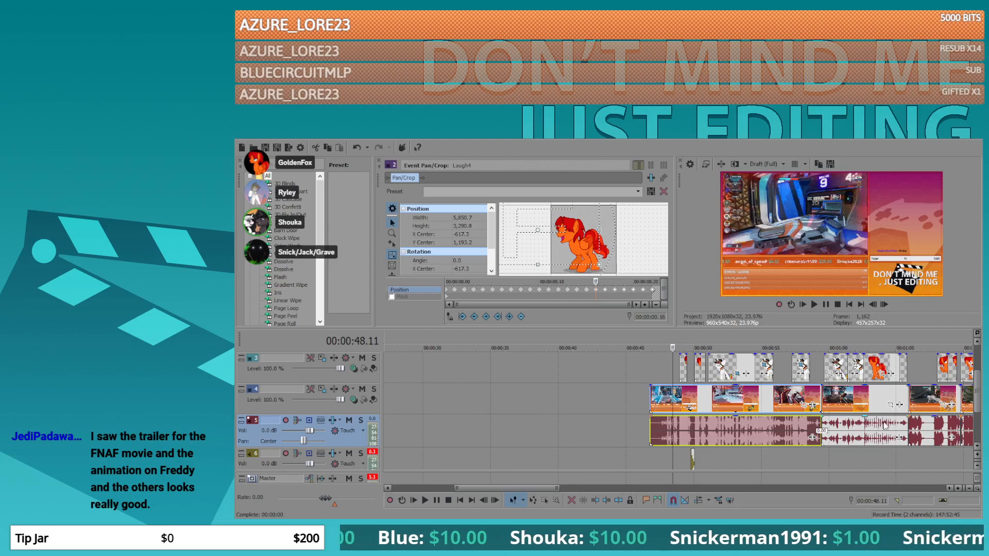
scroll(826, 387, "up", 2)
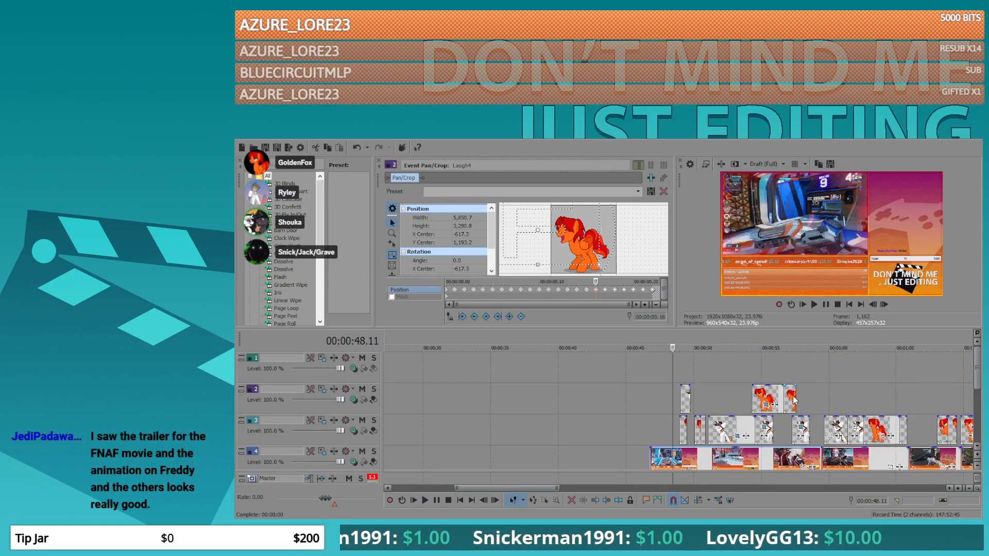
left_click(793, 397, "shift")
scroll(793, 400, "down", 3)
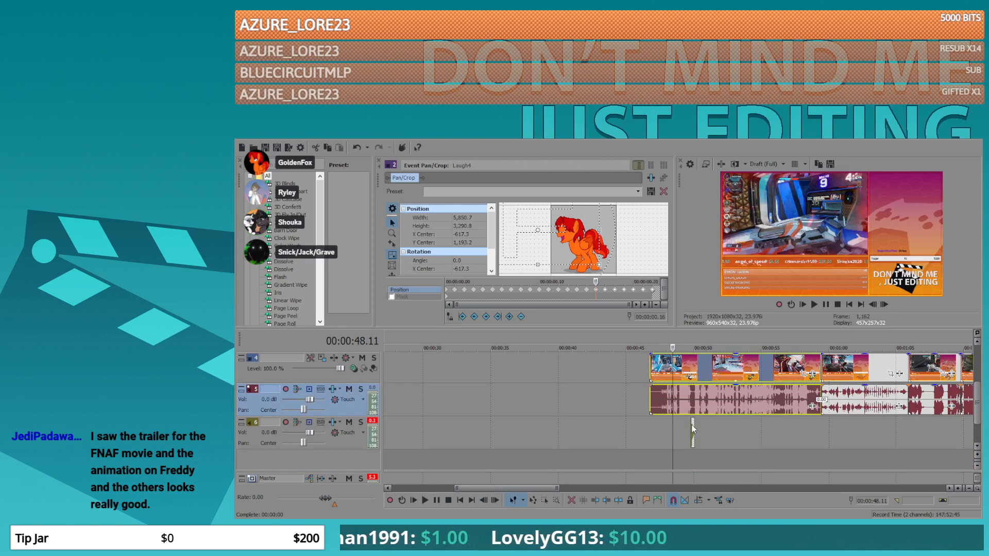
scroll(691, 424, "up", 2)
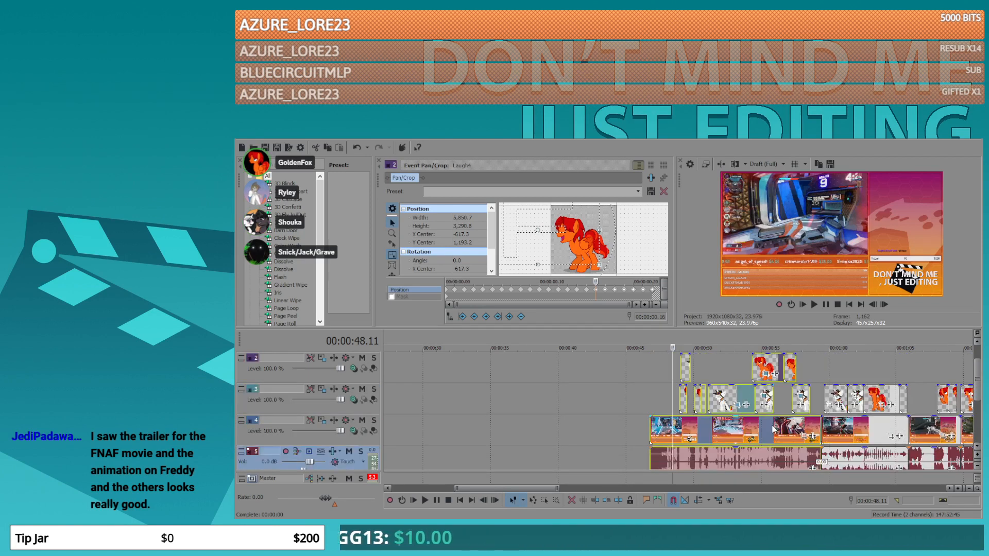
left_click(583, 423)
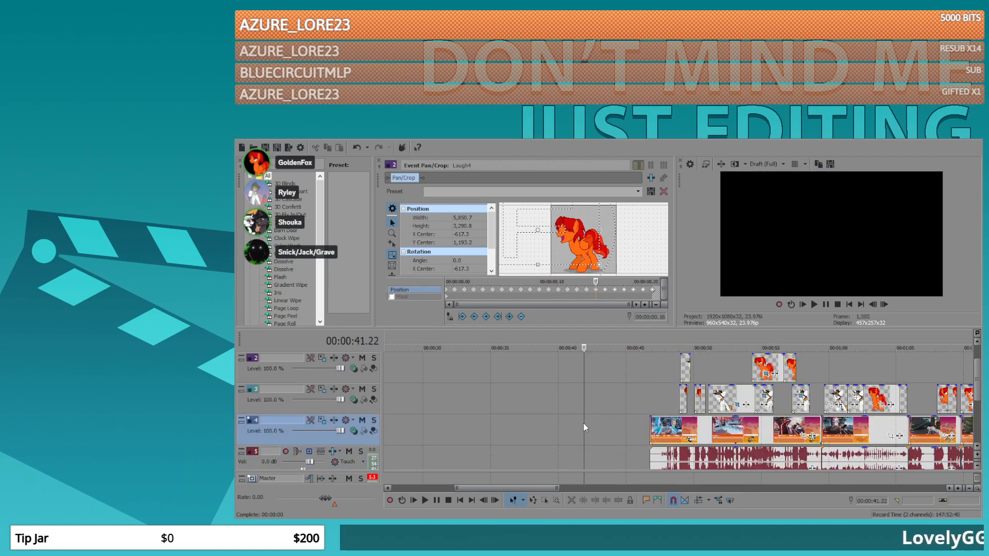
scroll(583, 423, "down", 4)
left_click_drag(559, 426, 486, 423)
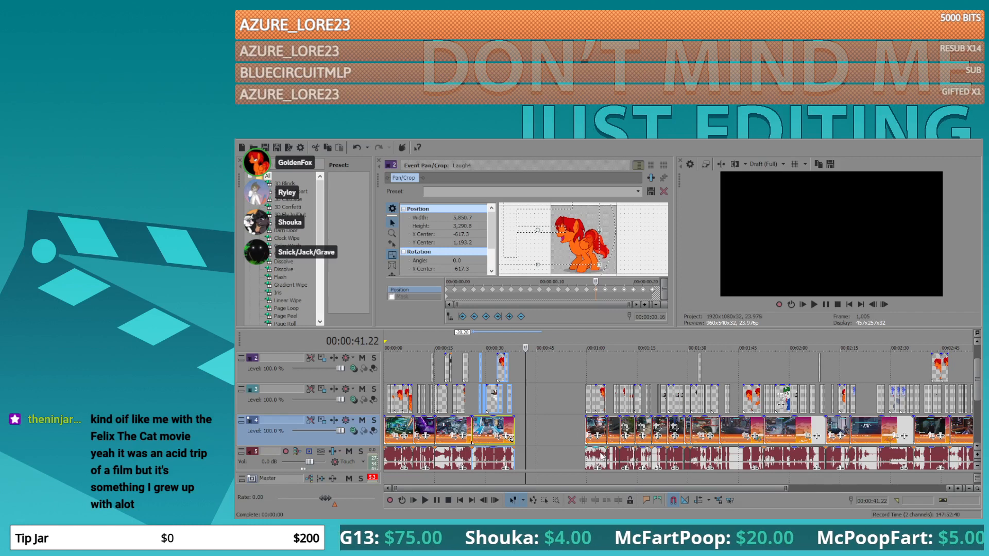
- Frame the white pony's Happy_Talking clip at 00:01:00.10 with the 16:9 Widescreen preset, flipped horizontally, width -3,558.0, height 2,001.4, center -383.6, 647.7
left_click(592, 437)
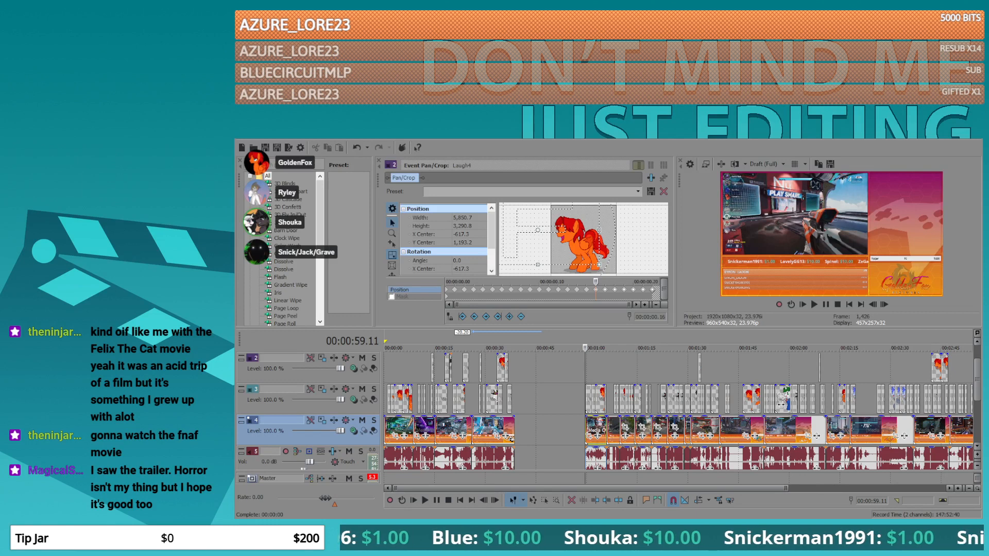
left_click(593, 370)
scroll(613, 373, "up", 5)
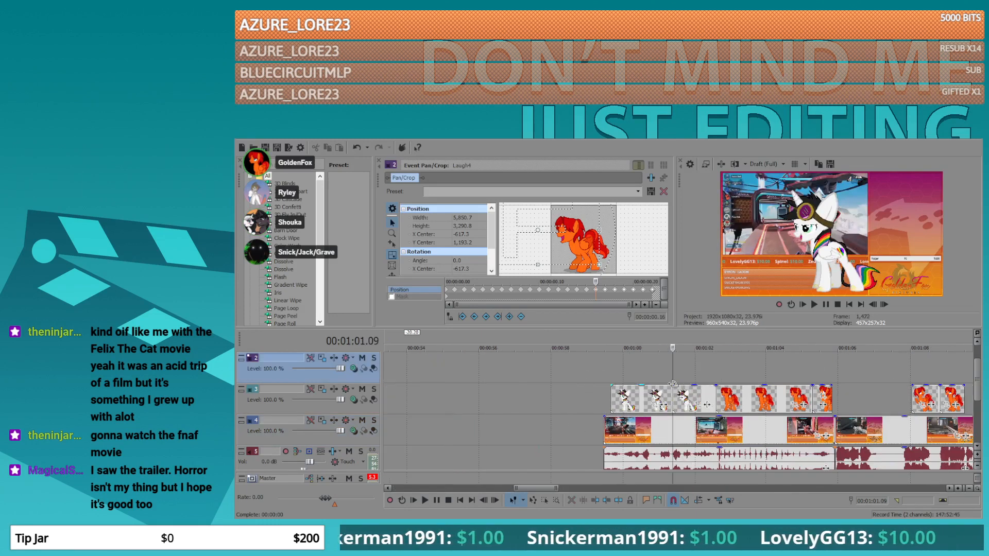
left_click(637, 373)
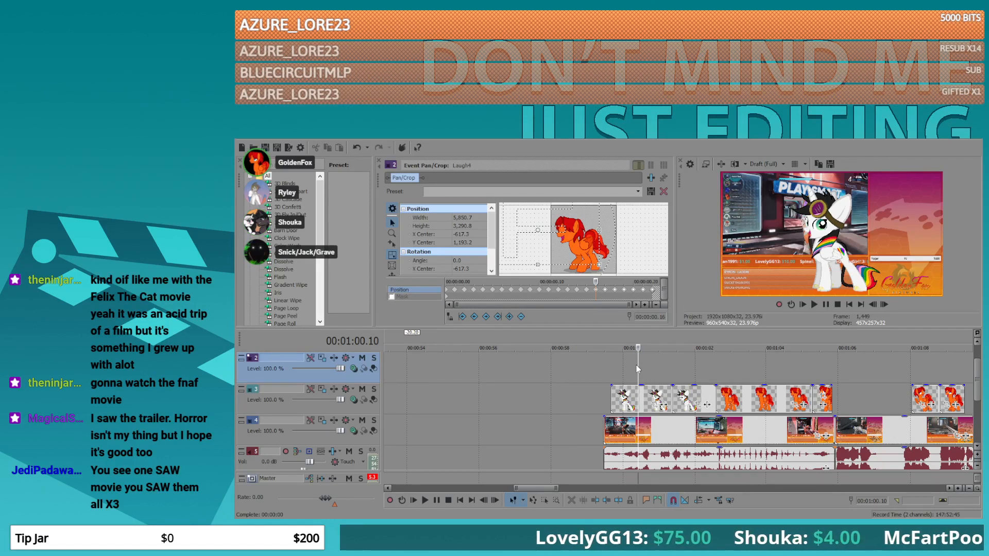
left_click(655, 406)
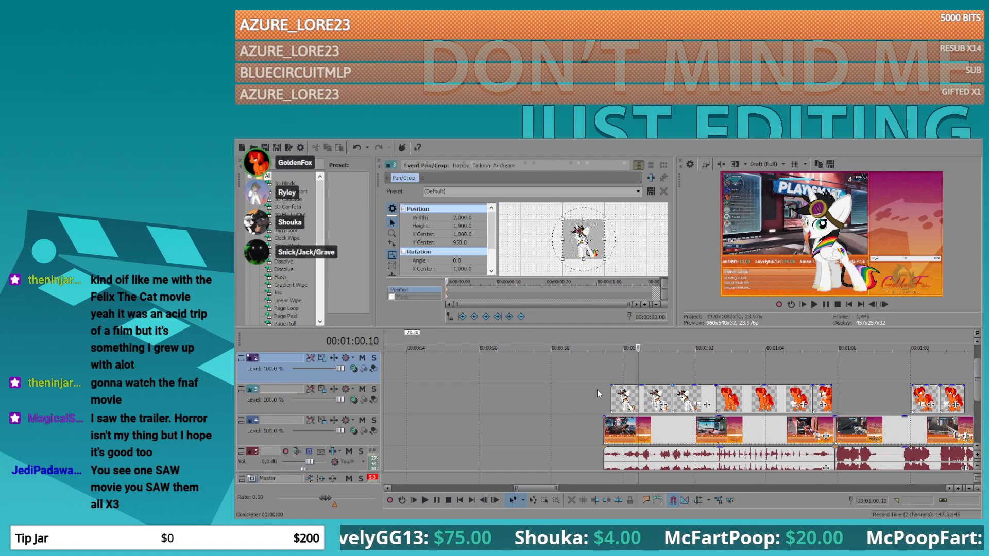
left_click(638, 193)
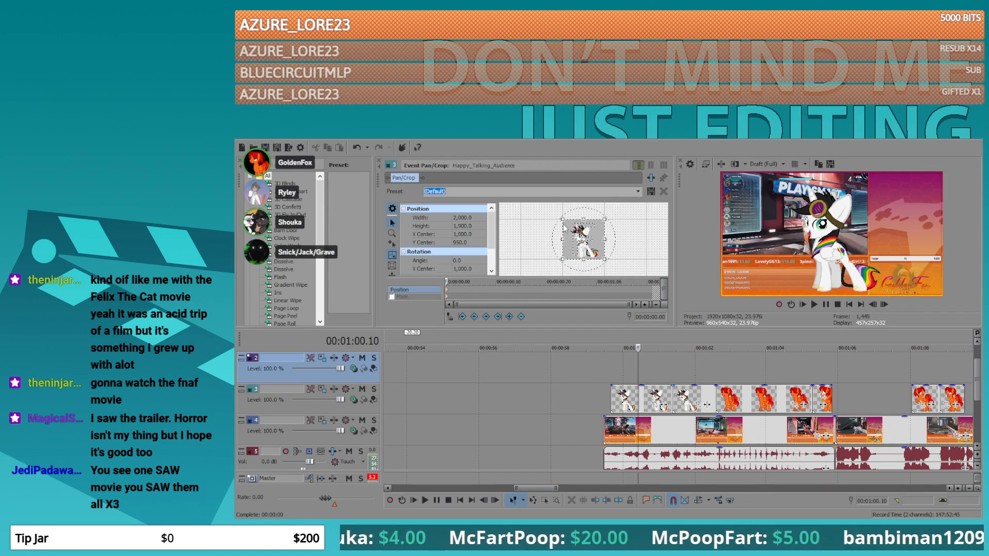
left_click(551, 218)
right_click(575, 235)
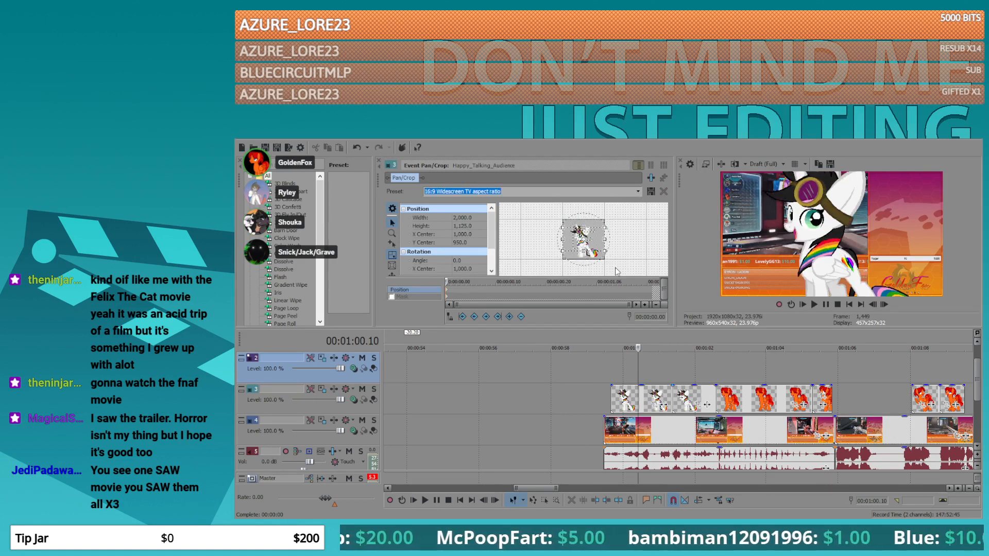
left_click(611, 261)
mouse_move(562, 238)
left_mouse_down()
mouse_move(528, 237)
mouse_move(574, 240)
left_mouse_up()
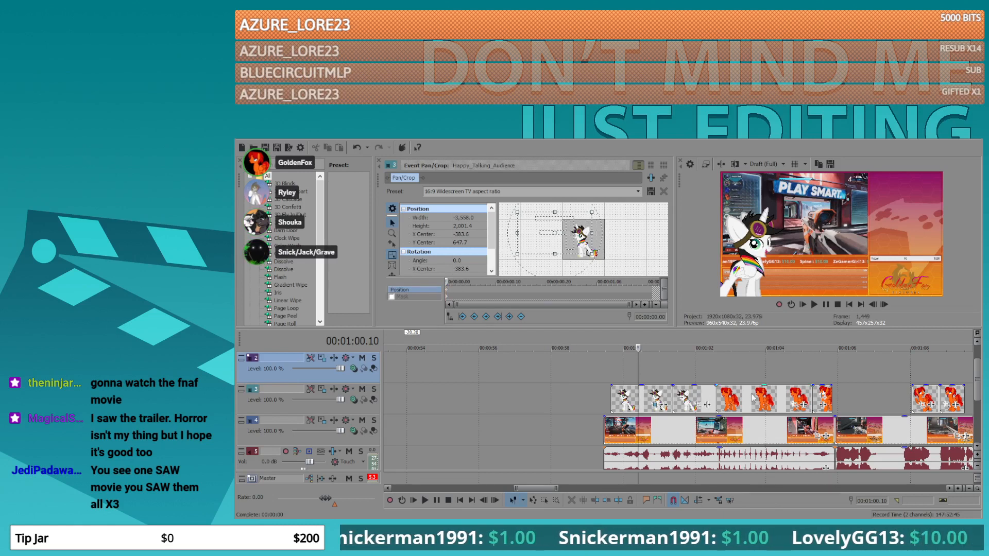
- Paste the same flipped framing onto the Cocky_Talking_AwayForward clip and check it at 00:01:01.16
left_click(699, 407)
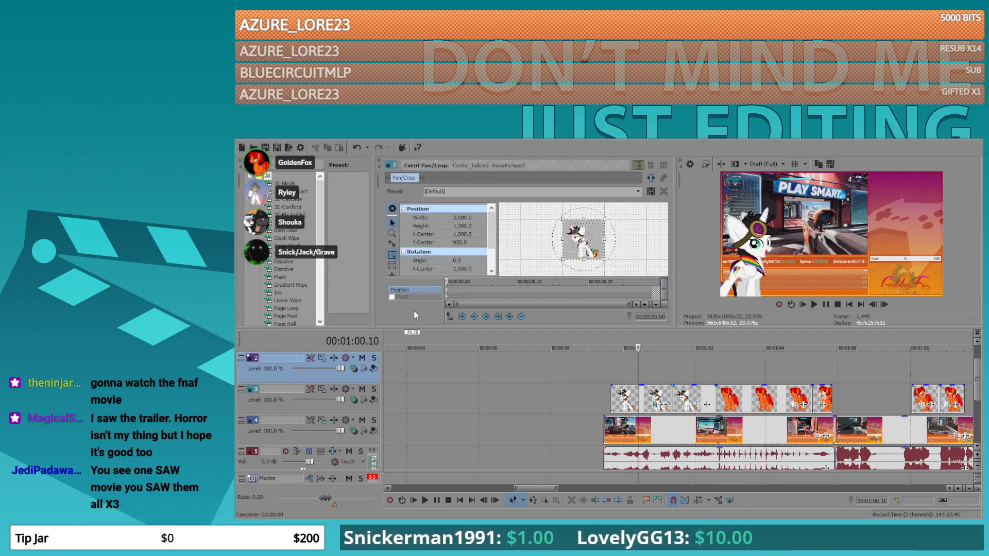
key("ctrl+v")
left_click(683, 363)
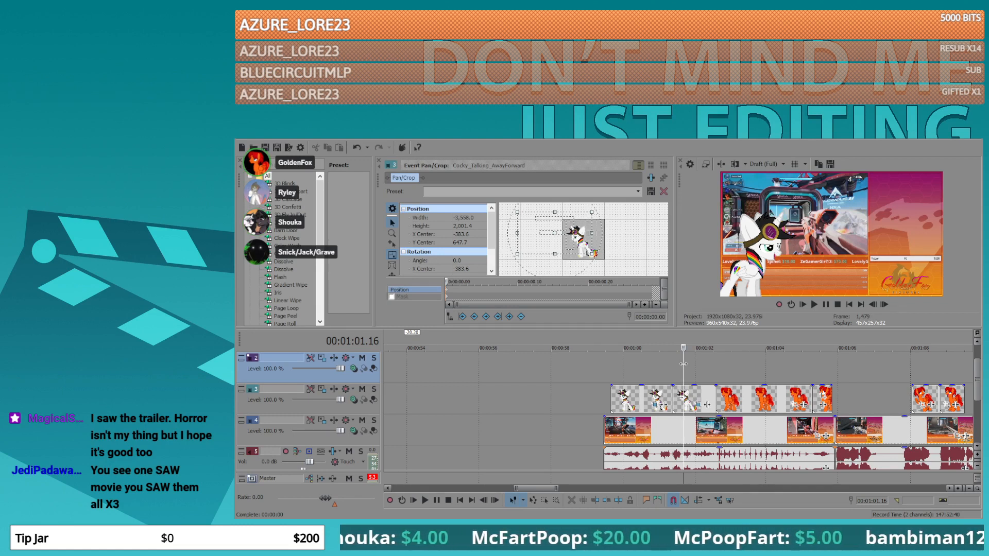
- Move the Laugh2 clip to the empty upper track and frame it with the 16:9 Widescreen preset at width 5,933.4, center -867.9, 1,193.2
left_click(733, 370)
left_click_drag(727, 395, 698, 370)
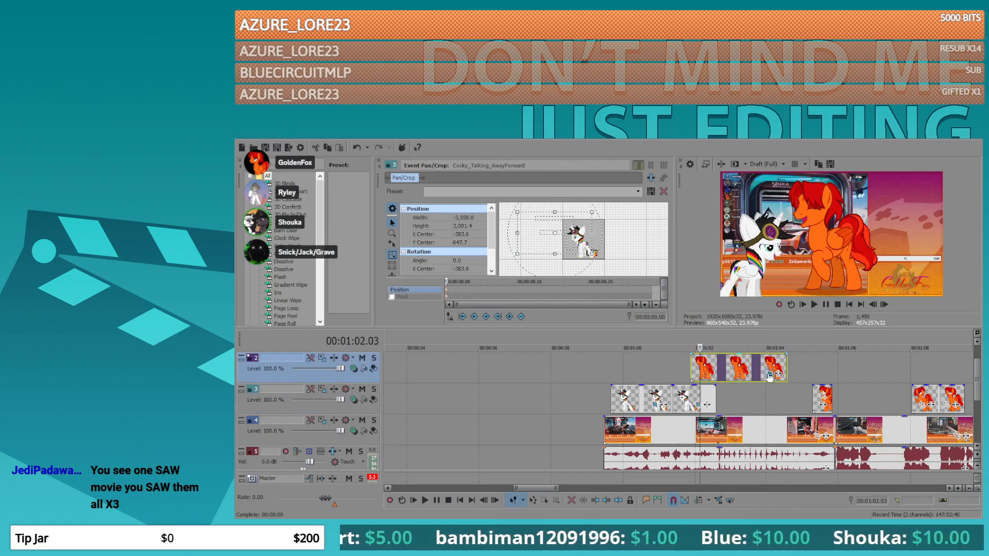
left_click(637, 192)
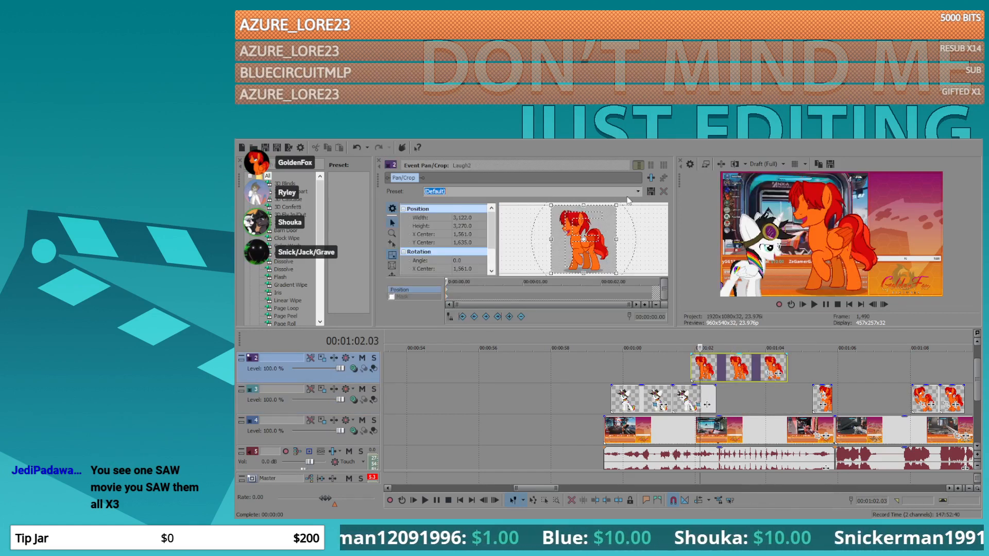
left_click(442, 221)
left_click_drag(550, 215, 474, 191)
mouse_move(575, 252)
left_mouse_down()
mouse_move(550, 259)
mouse_move(571, 265)
left_mouse_up()
- Return the Laugh2 clip to the character track directly after the white pony's clip and play back the section from 00:01:01.05
scroll(718, 350, "down", 3)
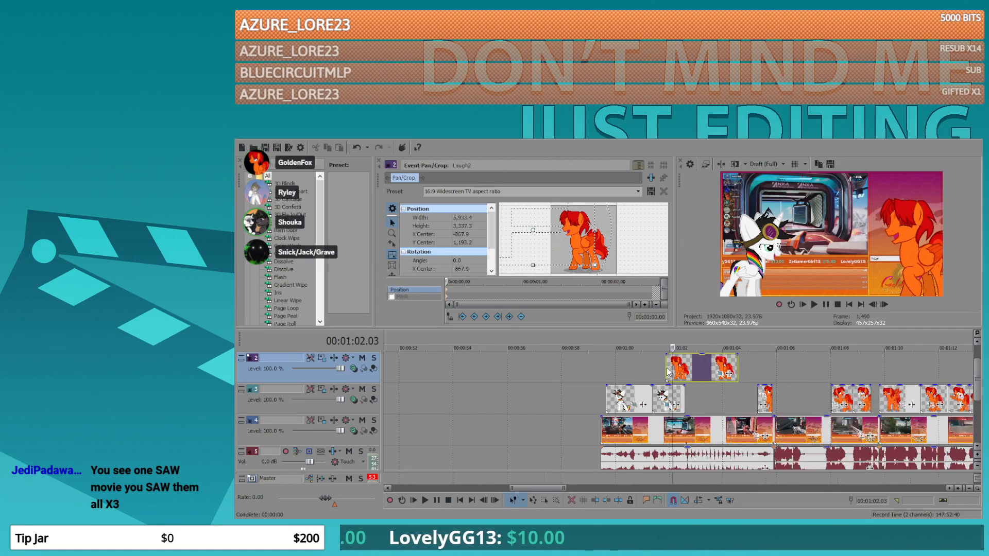
left_click_drag(698, 393, 720, 403)
scroll(692, 387, "up", 4)
left_click(607, 371)
key("space")
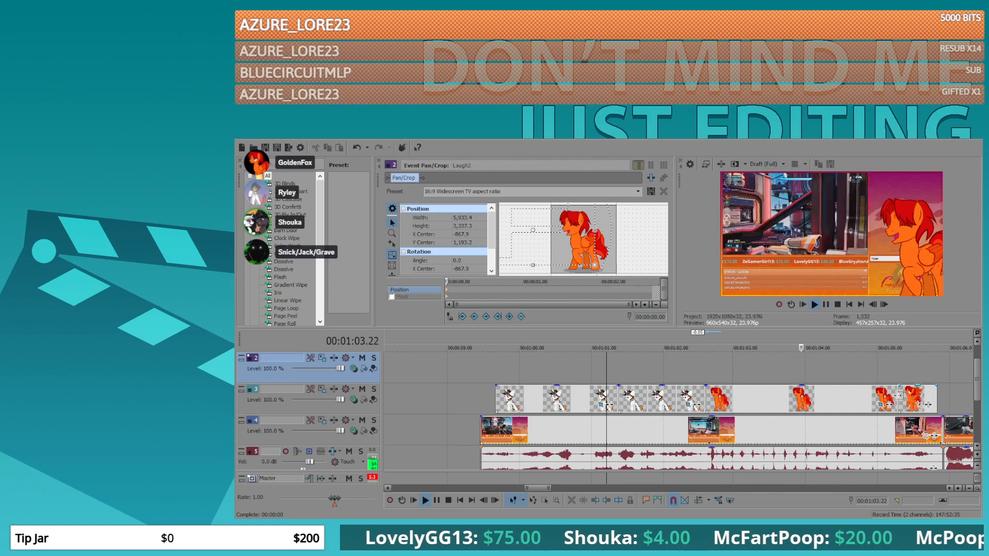
key("space")
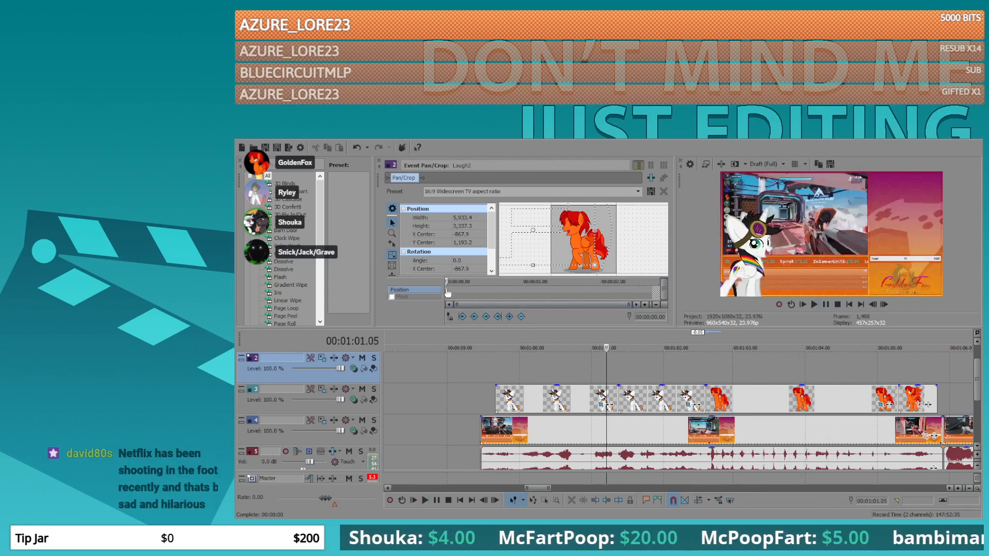
- Apply the Laugh2 framing to the HappyTalkLookaway clip with a second Pan/Crop keyframe, and set the first keyframe's Y center to about 1,309
left_click(918, 404)
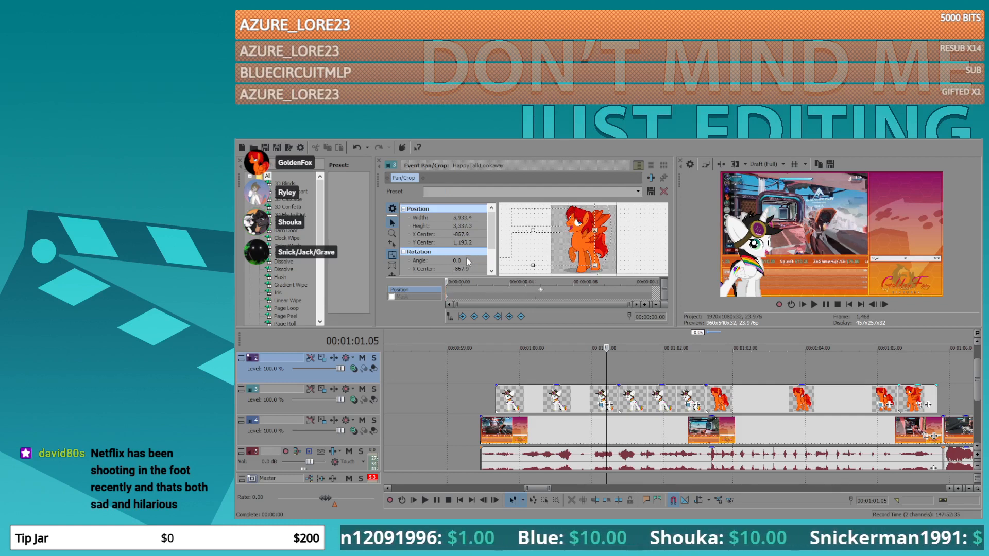
left_click_drag(544, 256, 543, 258)
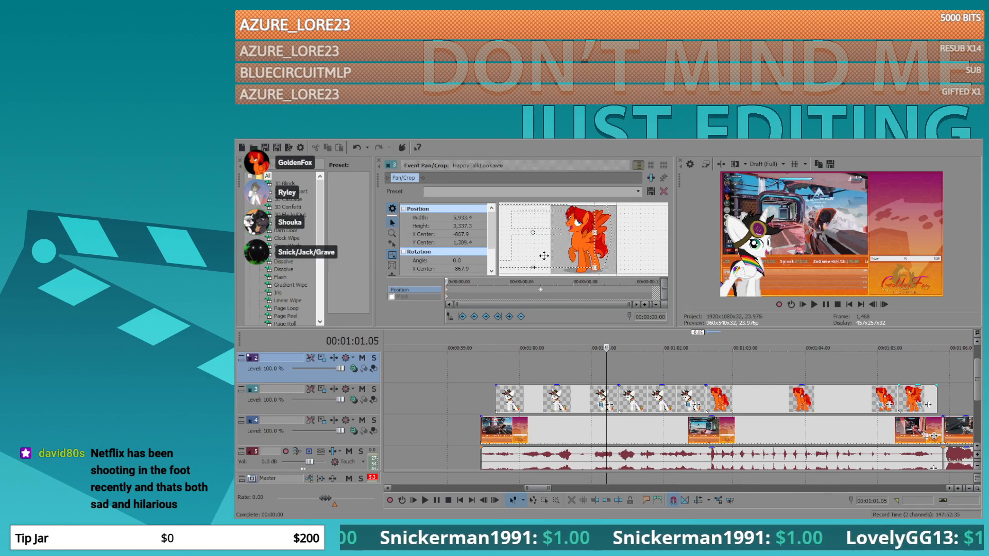
left_click(454, 289)
left_click(484, 363)
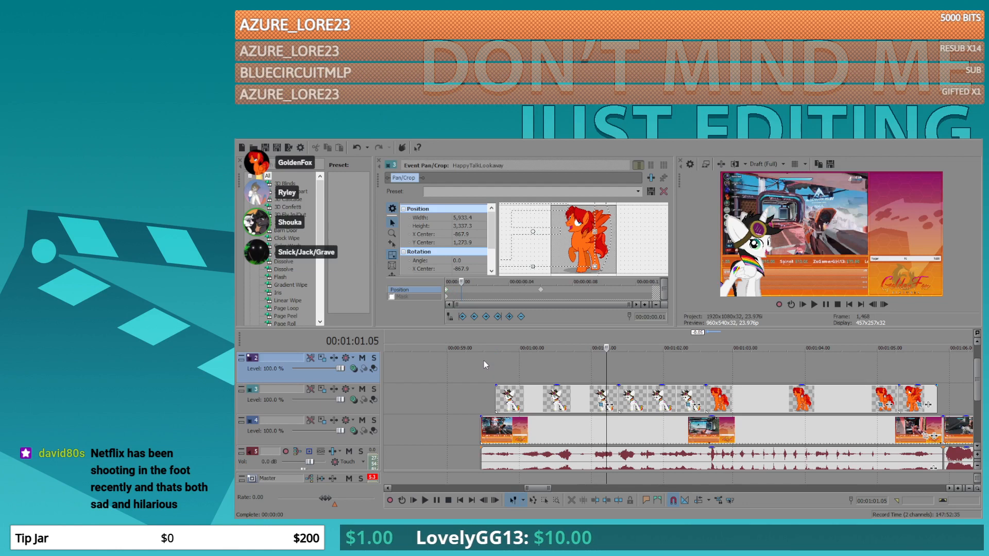
- Play back the opening clip to check how the sprite events run up to about 00:01:04.00
left_click(727, 397)
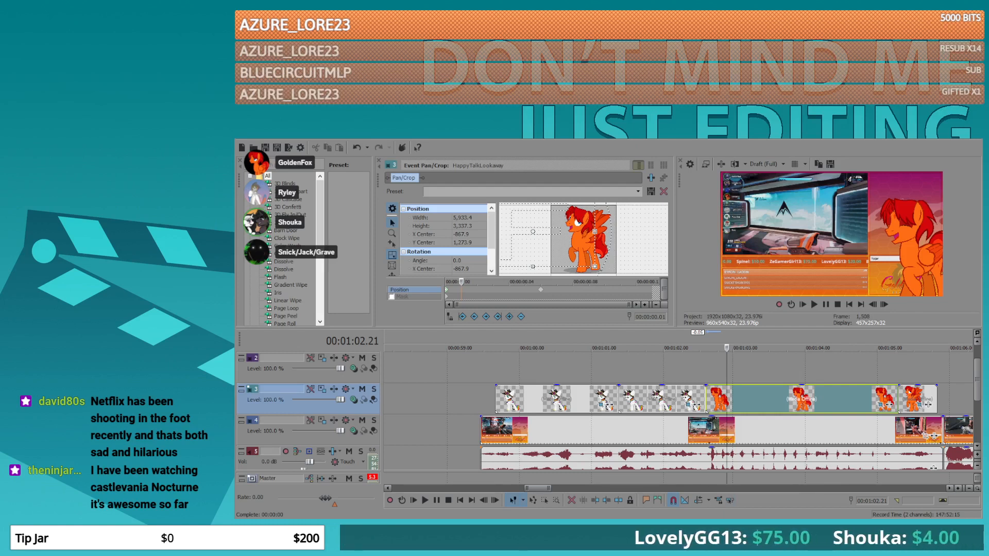
left_click(523, 376)
key("space")
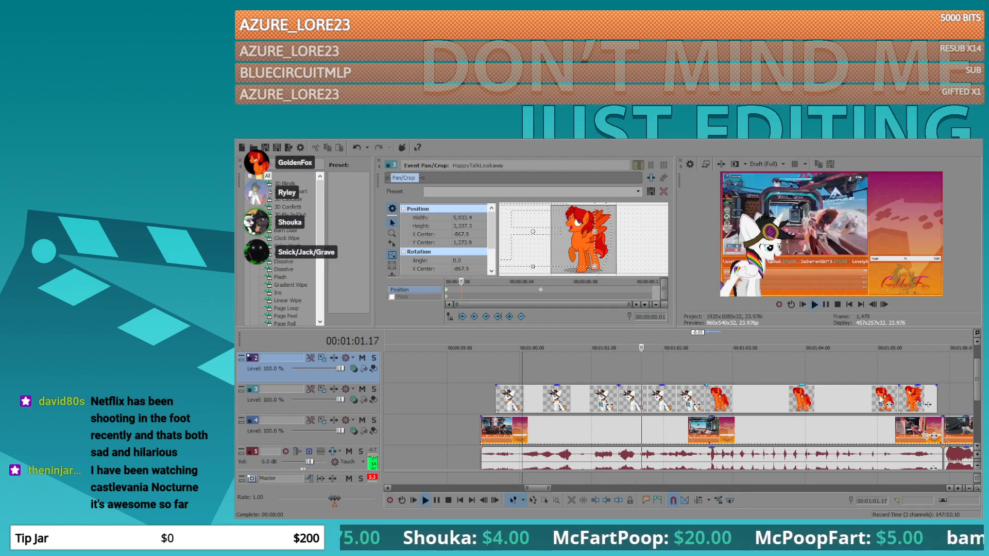
left_click(805, 396)
key("space")
- Keyframe a small frame-by-frame shake in the Laugh2 event's Pan/Crop by slightly shifting the crop position over its first few frames
left_click(880, 405)
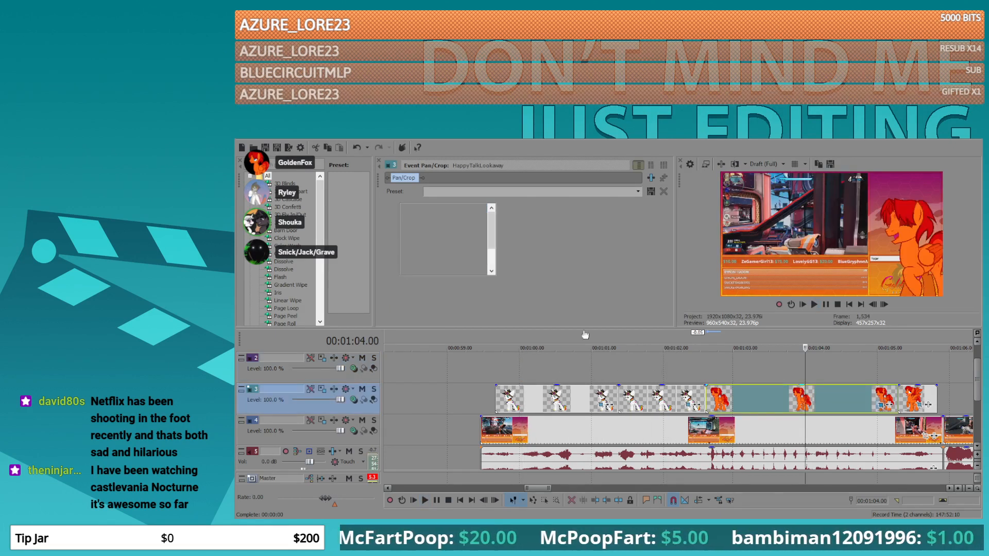
key("Right")
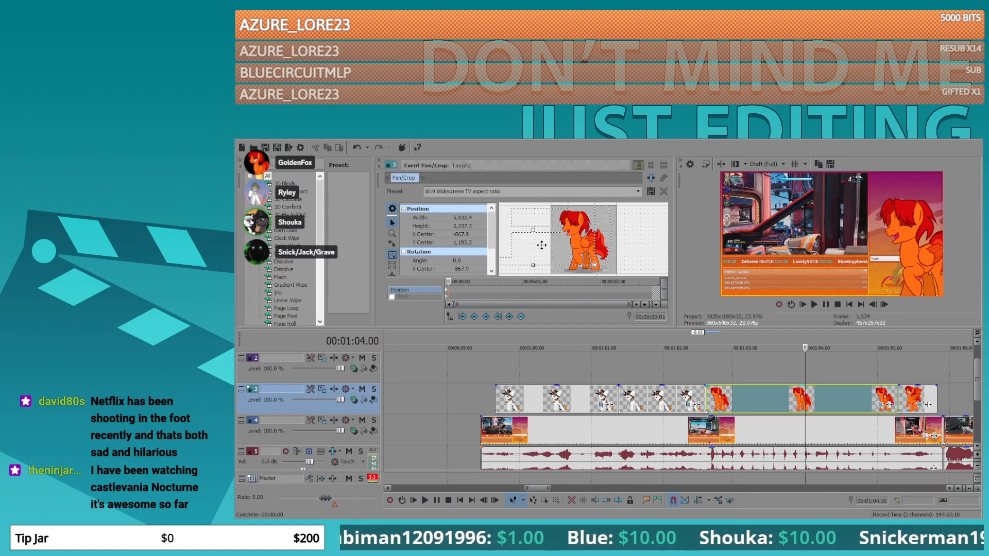
left_click_drag(542, 246, 540, 245)
scroll(459, 295, "up", 5)
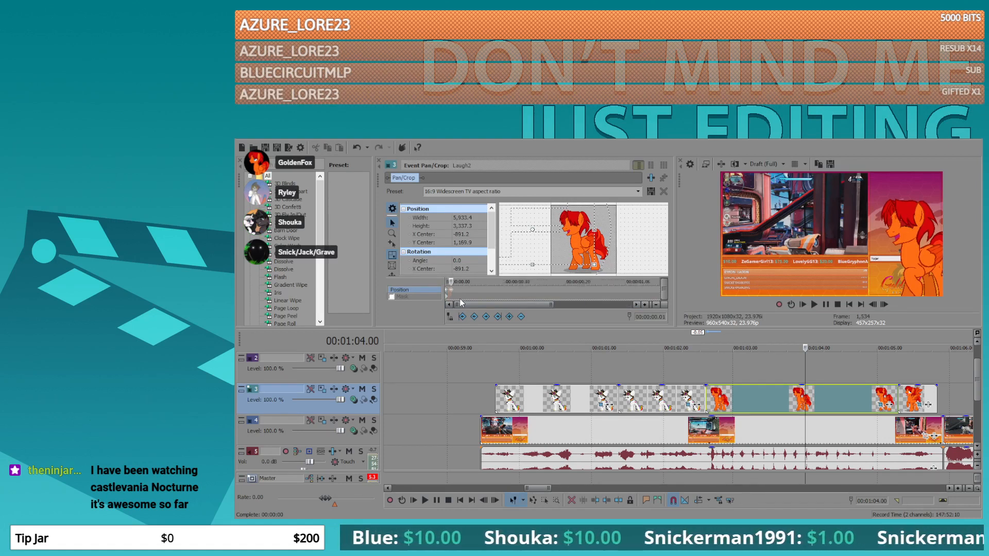
key("Right")
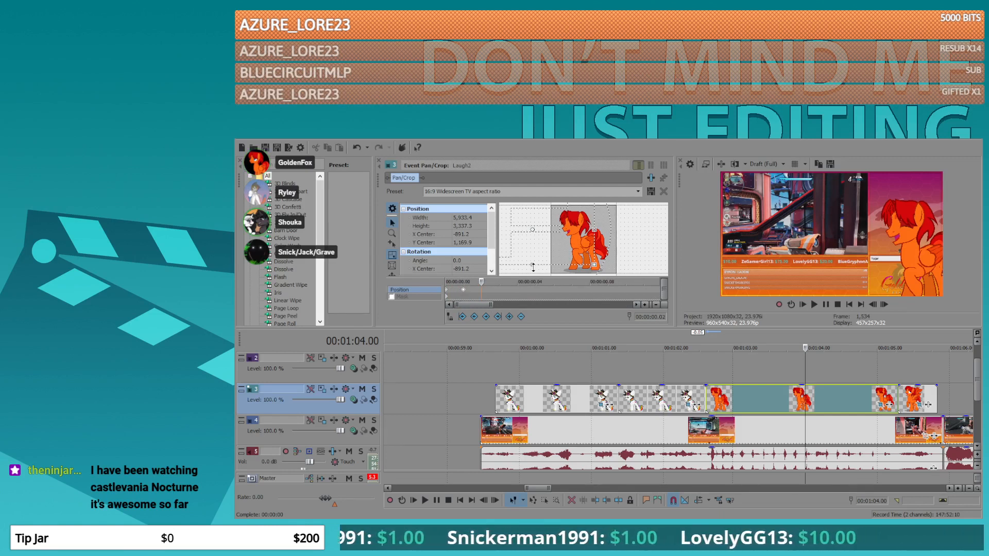
left_click_drag(533, 267, 533, 266)
left_click(499, 292)
left_click_drag(517, 265, 517, 265)
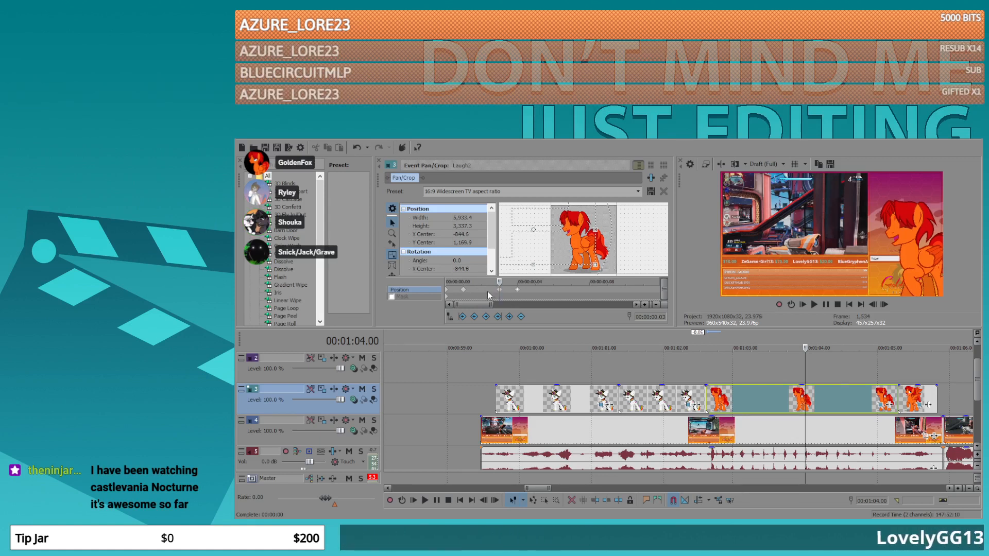
left_click(523, 292)
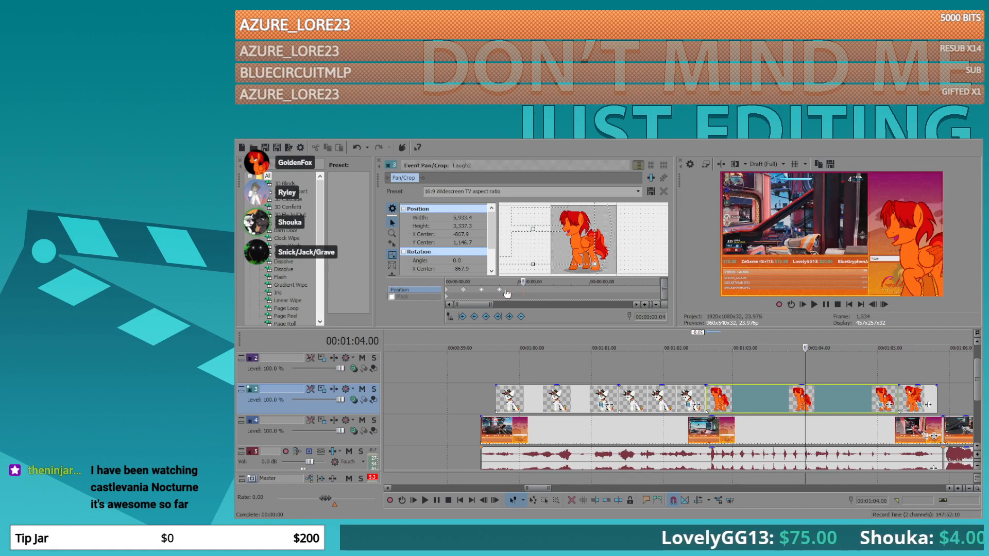
- Copy the Laugh2 event's shake keyframes and paste them in sequence to cover the first 16 frames
key("ctrl+v")
left_click(588, 289)
key("ctrl+a")
key("ctrl+c")
key("ctrl+v")
scroll(591, 289, "down", 1)
left_click(589, 289)
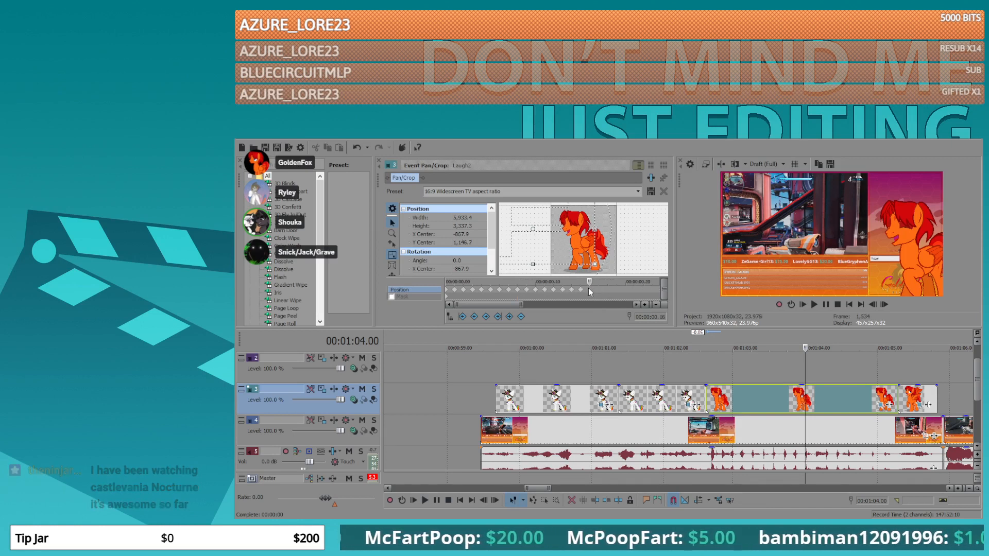
- Paste the shake keyframe block repeatedly at 00:00:00.16, 00:00:01.08, 00:00:02.00 and 00:00:02.16 to cover the rest of the Laugh2 event
key("ctrl+v")
scroll(613, 293, "down", 2)
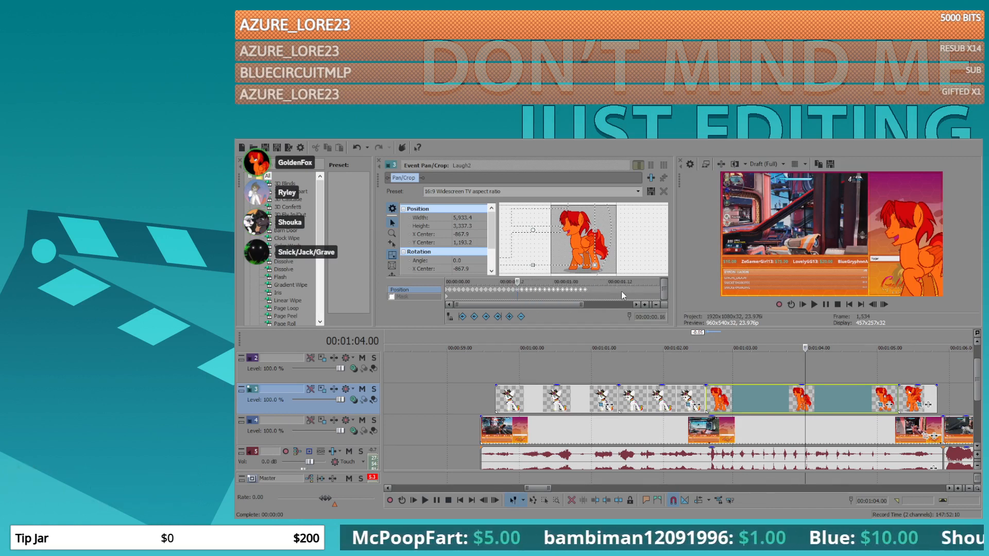
left_click(588, 287)
key("ctrl+v")
scroll(610, 288, "down", 1)
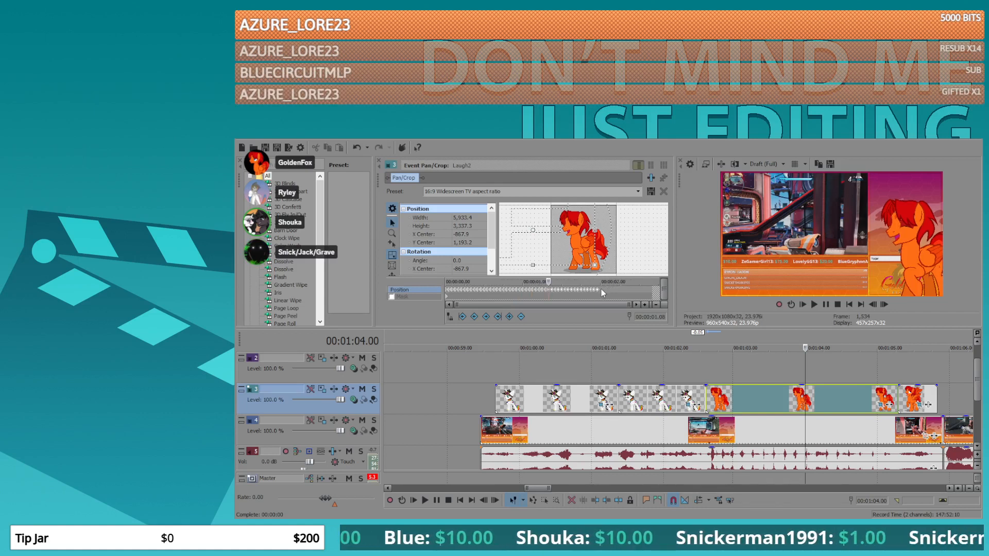
left_click(601, 288)
scroll(600, 288, "up", 2)
key("ctrl+v")
scroll(601, 288, "down", 2)
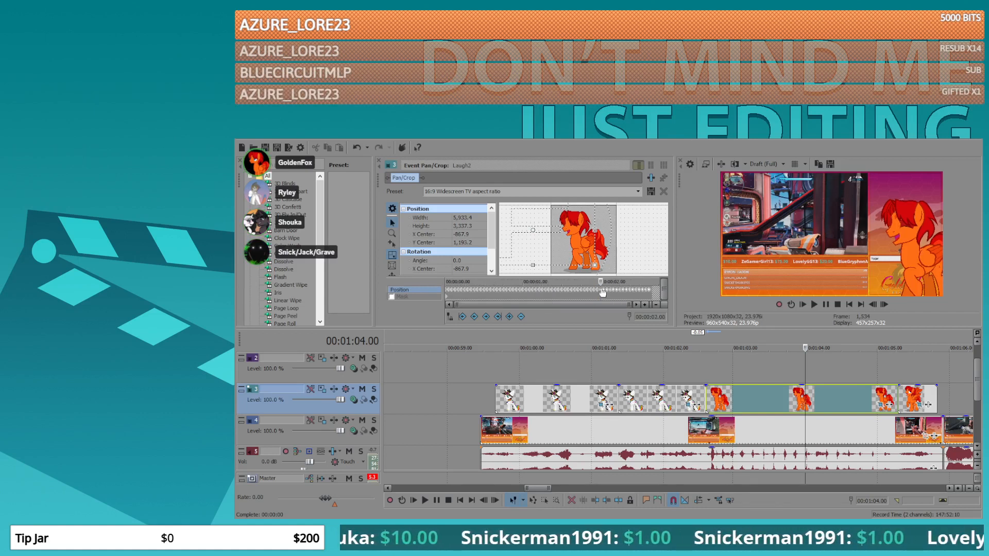
left_click(653, 291)
scroll(653, 292, "up", 3)
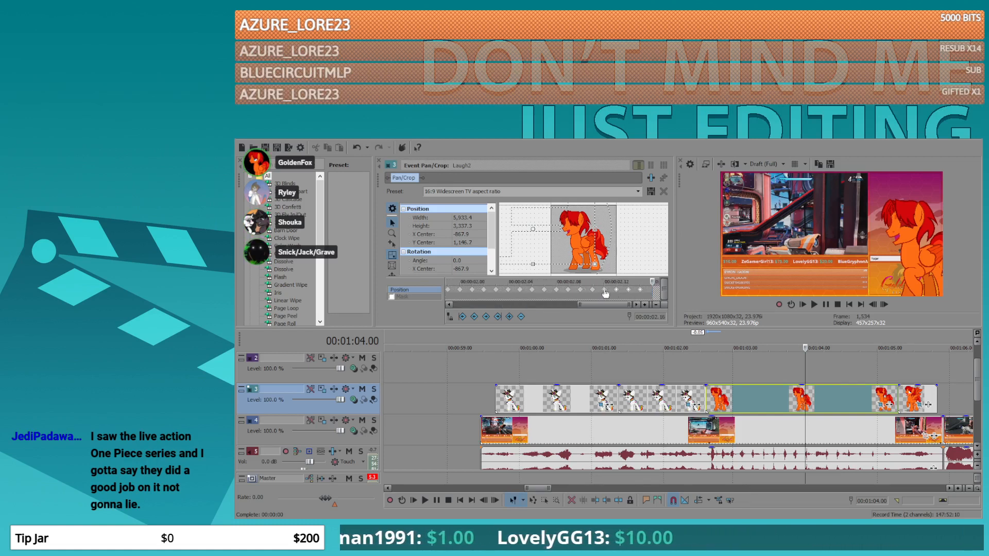
left_click(654, 297)
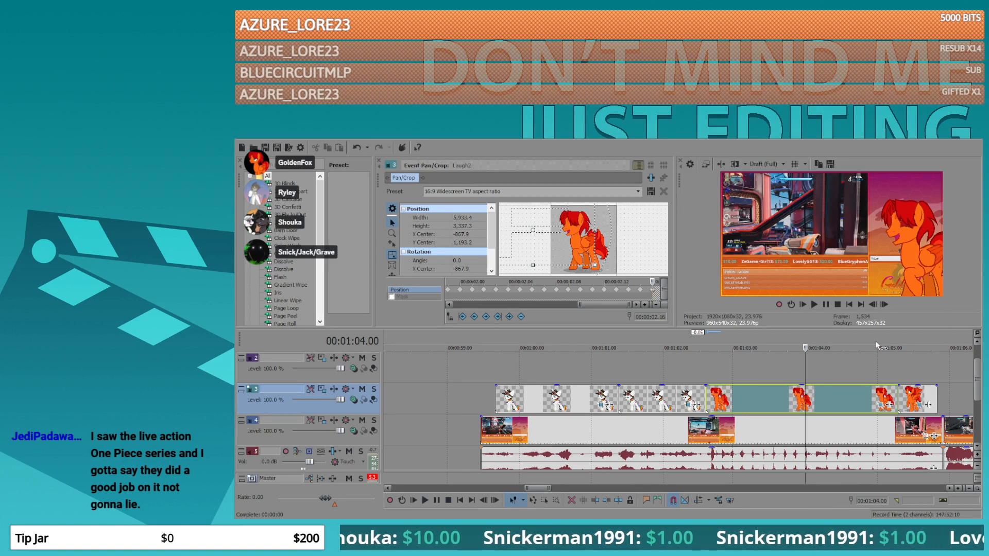
- Play the whole opening clip from its start to check the laugh shake and the last sprite event
left_click(487, 375)
key("space")
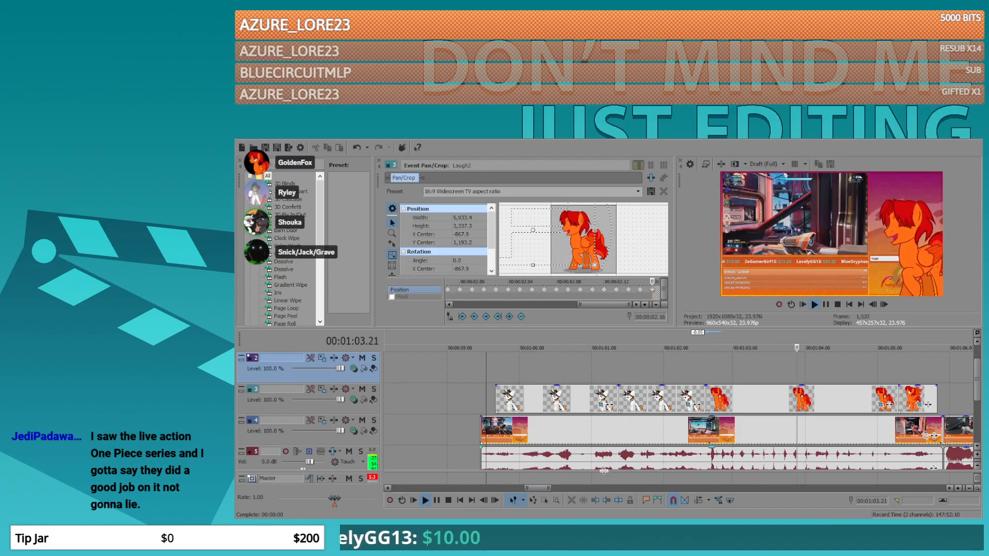
left_click(498, 459)
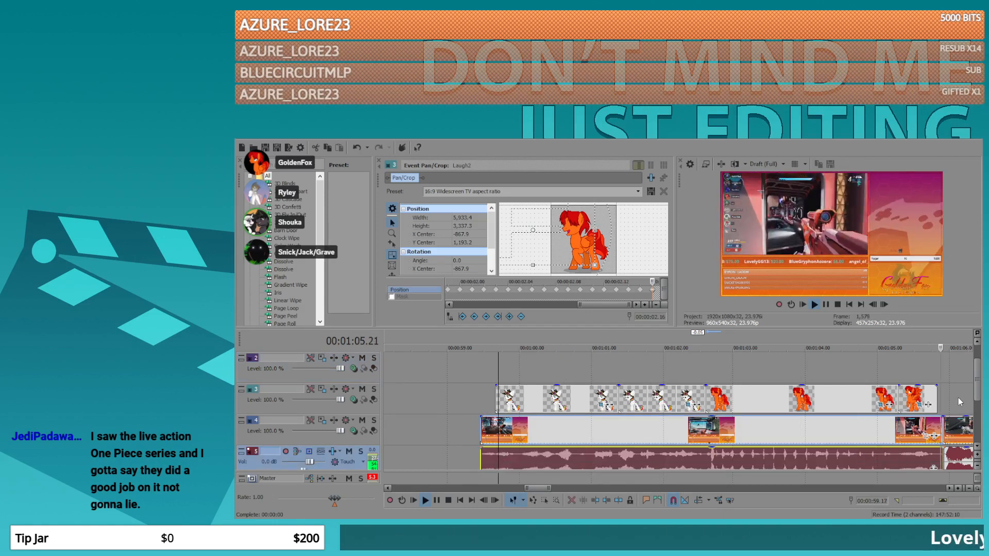
key("space")
- Shorten the end of the opening clip's last orange pony event by one frame
key("ctrl+a")
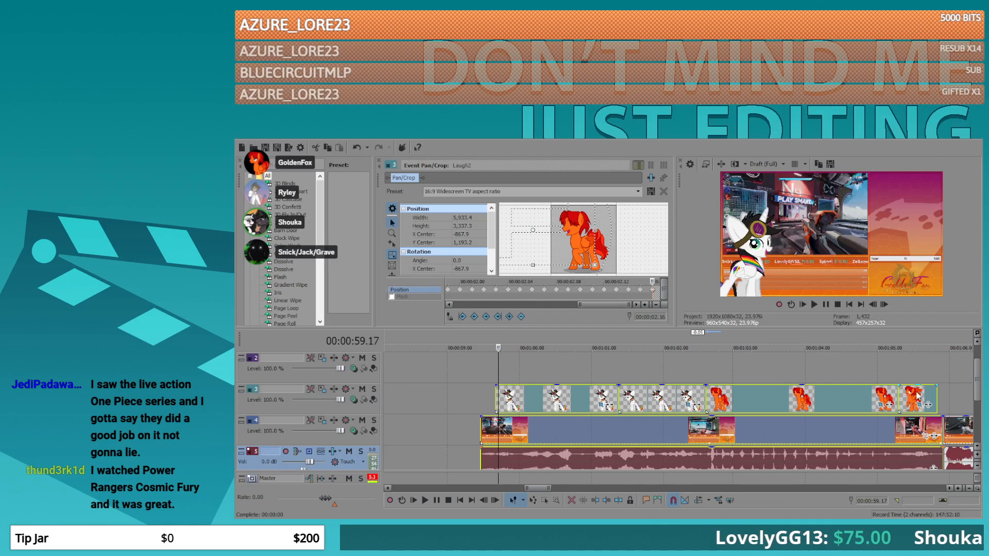
left_click(920, 399)
scroll(909, 394, "up", 3)
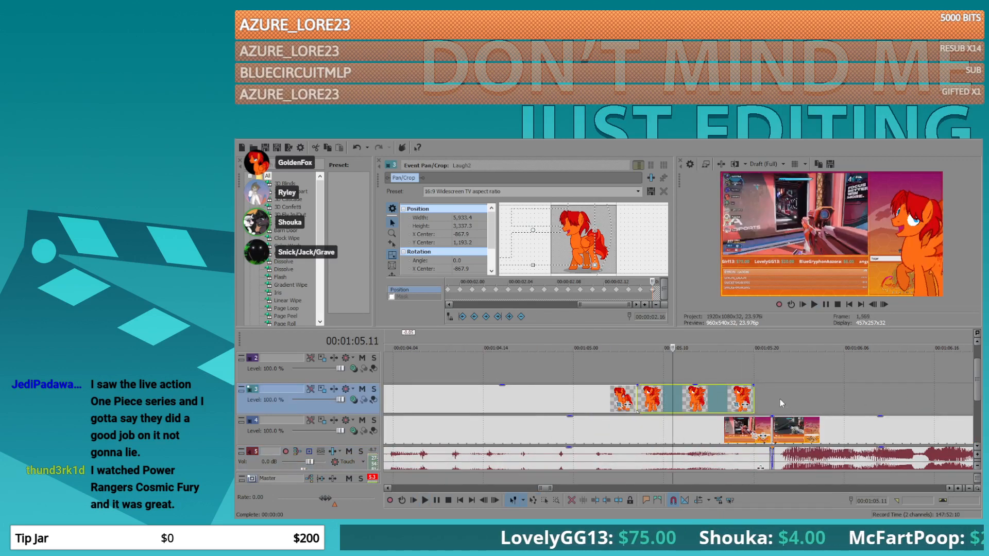
left_click_drag(758, 389, 749, 388)
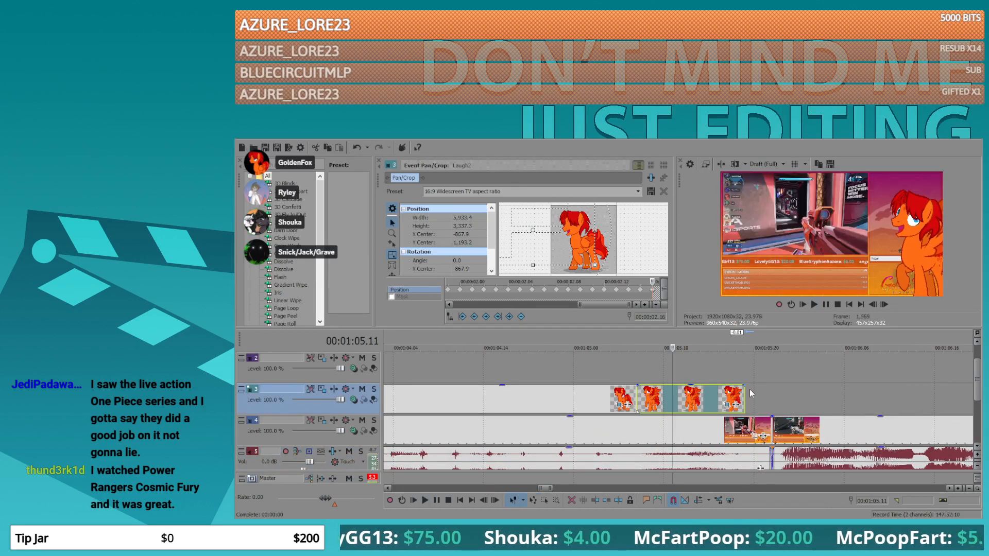
- Select all events of the finished opening clip and move them back to the end of the earlier edited section
scroll(749, 388, "down", 5)
scroll(548, 437, "up", 2)
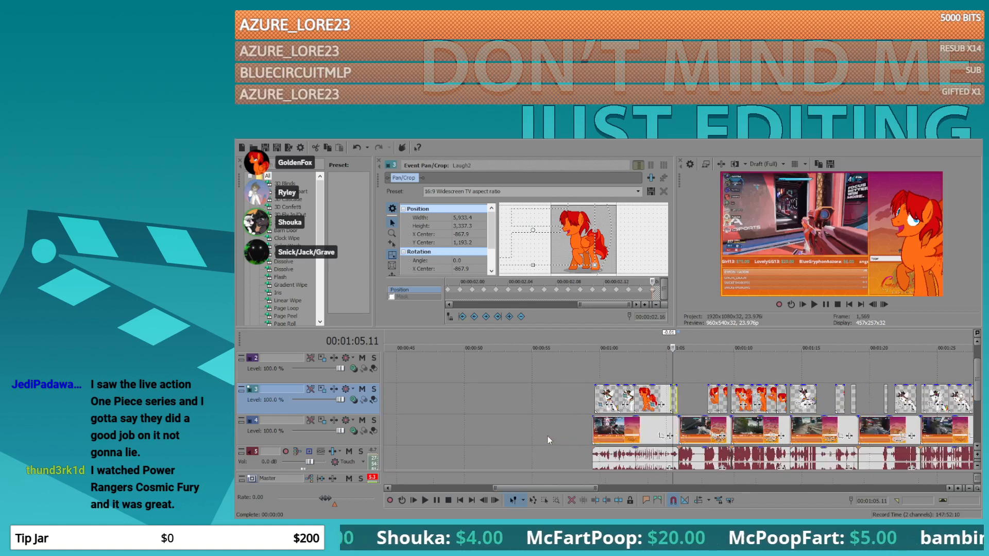
left_click(597, 457)
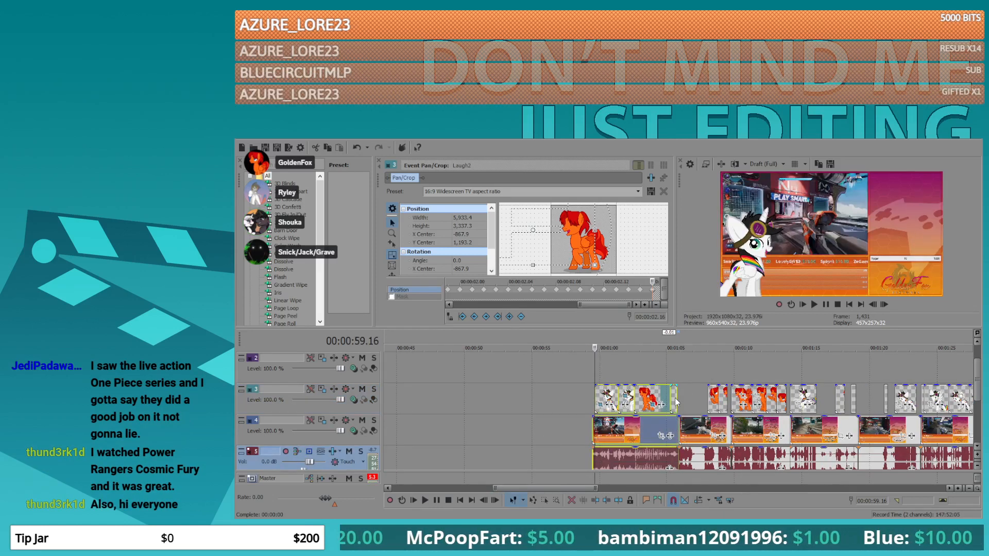
left_click(528, 411)
scroll(529, 416, "down", 2)
scroll(528, 415, "down", 3)
left_click(592, 429)
left_click_drag(587, 430, 527, 430)
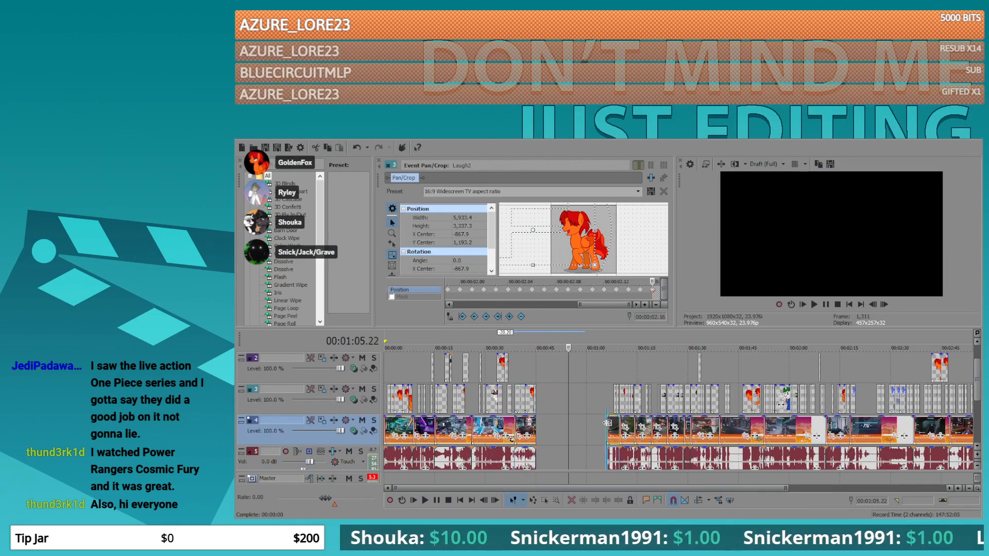
- Crop the next clip's first sprite event at 00:01:08.01 to 16:9 widescreen, about 5,768 by 3,244, centered near X -343.4, Y 1,286.2
key("space")
scroll(607, 423, "up", 5)
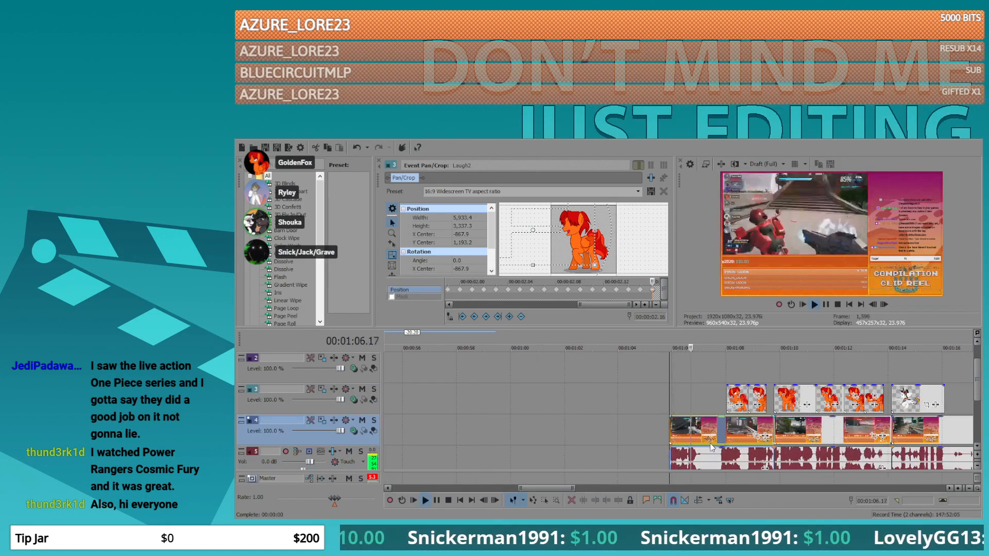
left_click(729, 394)
scroll(732, 396, "up", 3)
key("space")
left_click(713, 405)
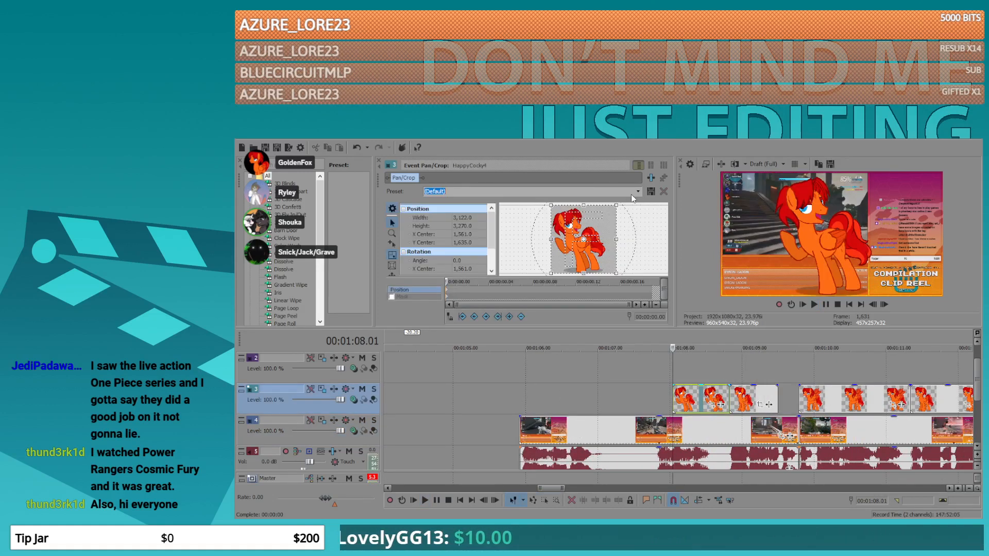
left_click_drag(551, 221, 496, 193)
left_click_drag(573, 222, 562, 243)
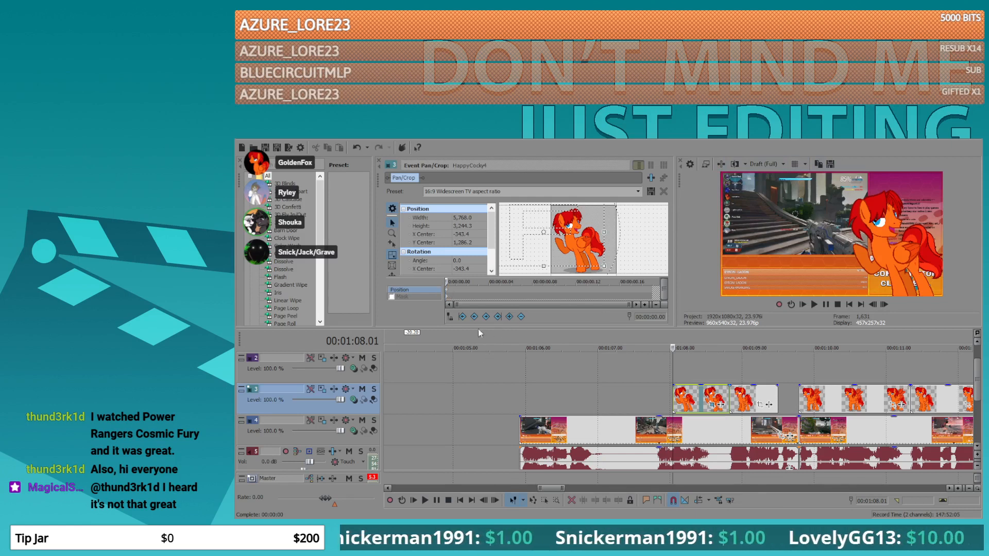
- Paste the same crop framing into the following talking sprite event and play on to the next group of sprites
left_click(760, 404)
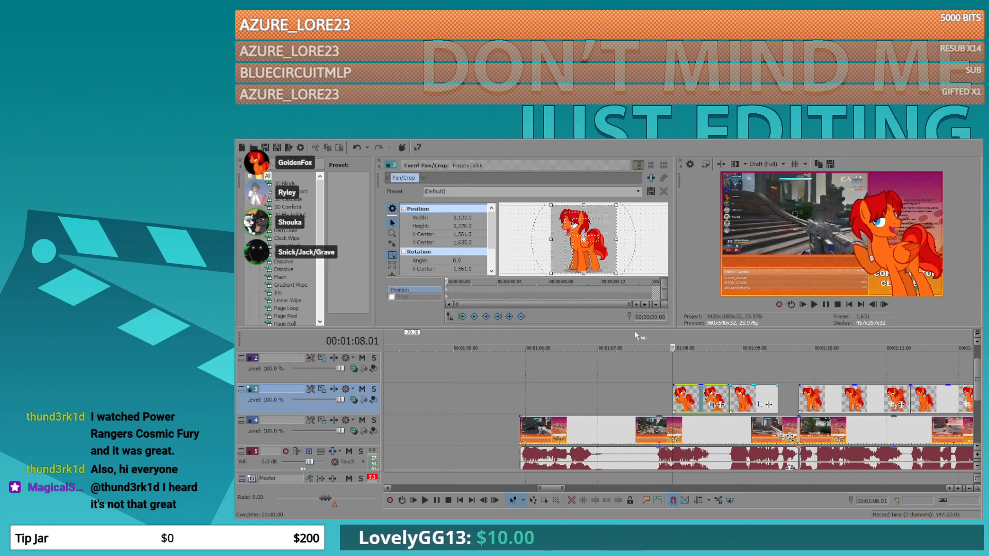
key("ctrl+v")
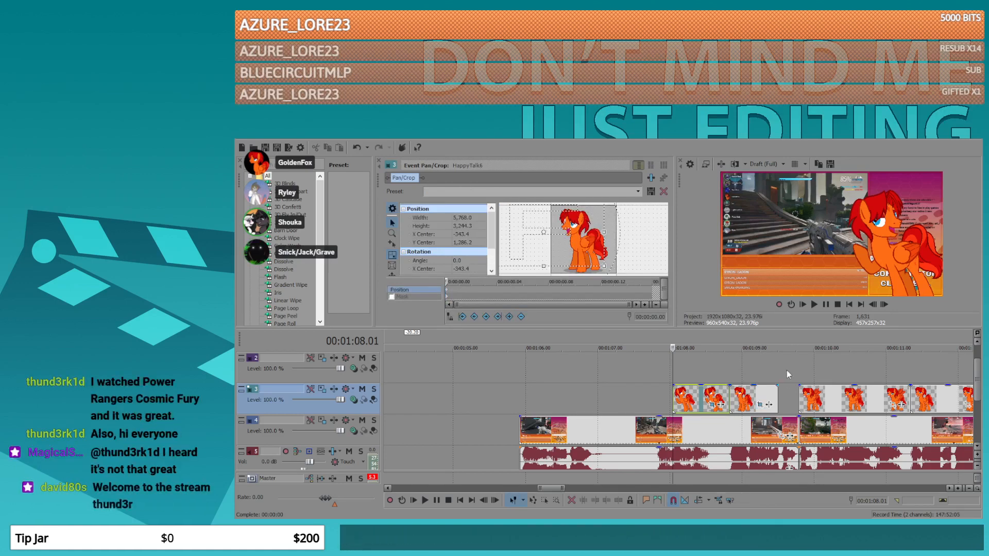
key("space")
scroll(814, 361, "down", 3)
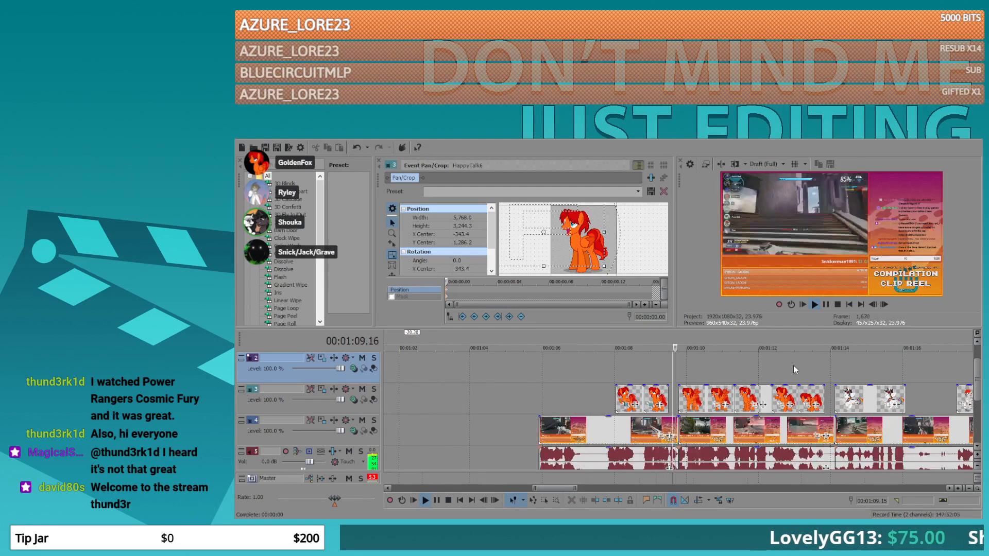
- Paste the same crop framing into the remaining orange pony events of the next clip, including Laugh3 and AngryHeadSunk
left_click(715, 405)
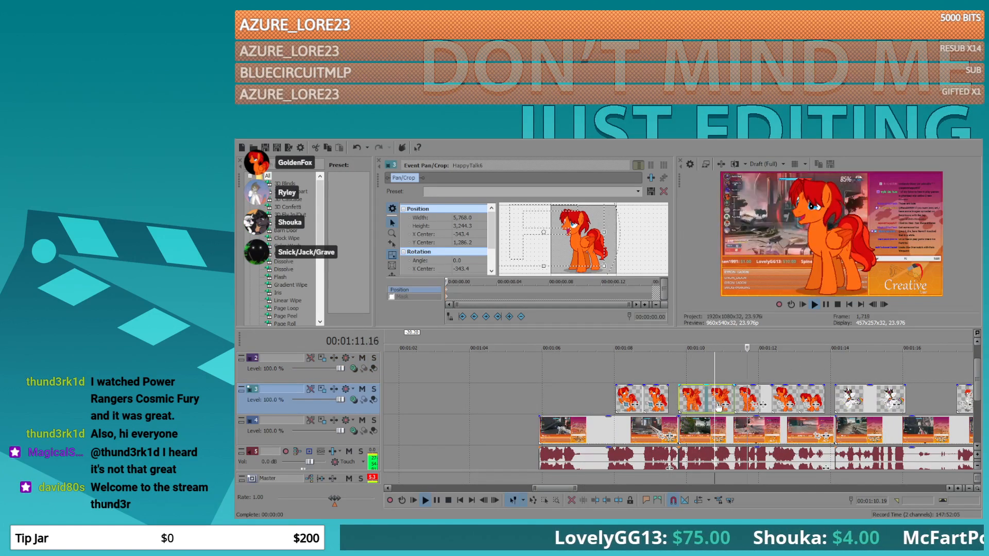
key("space")
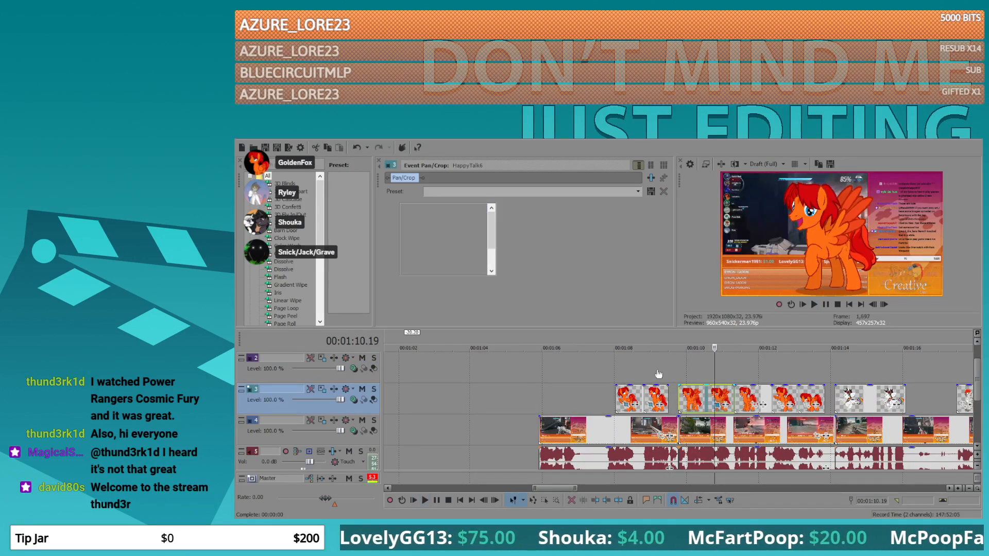
left_click(754, 406)
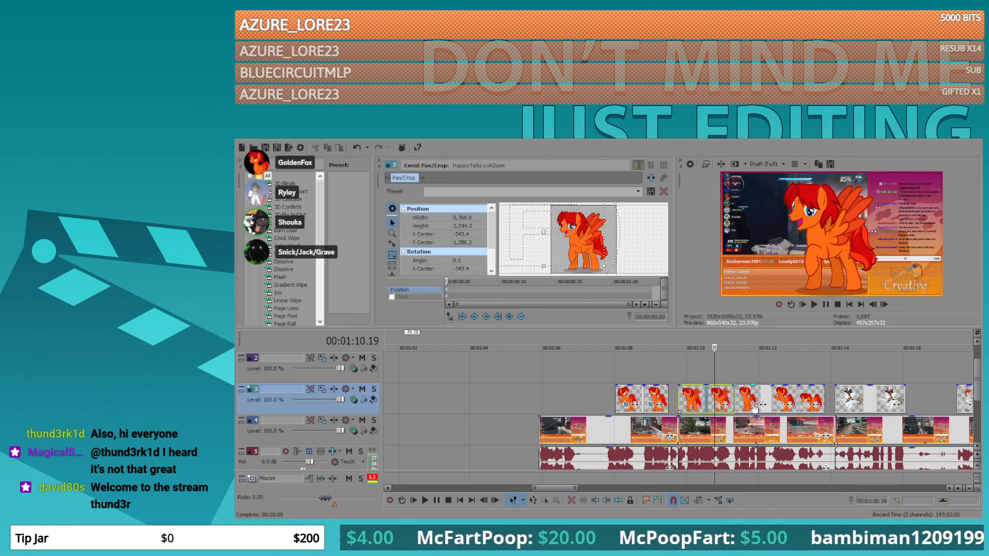
left_click(781, 405)
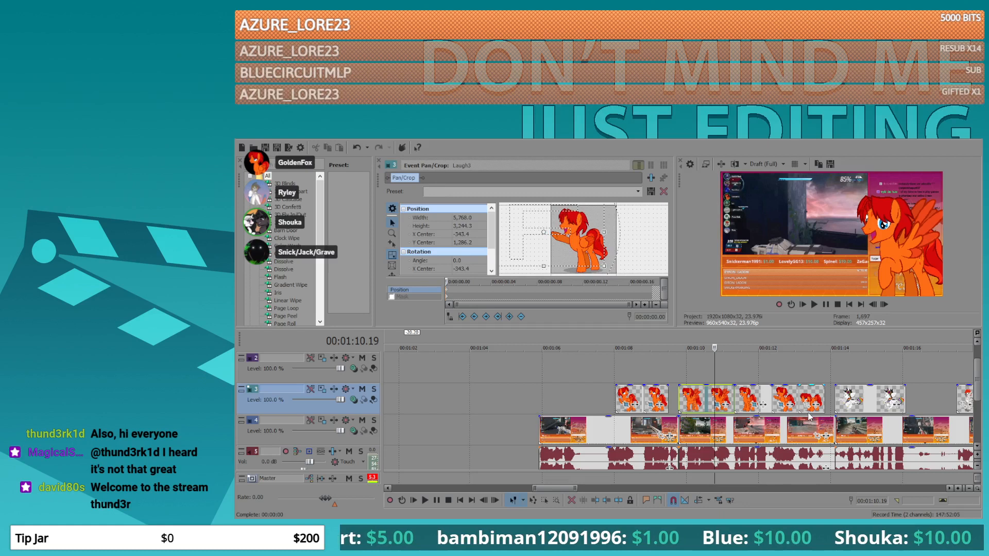
- Rotate the Laugh3 event's crop to 9.1 degrees and tighten it to about 4,935 by 2,776, centered near X 263.6, Y 1,261.3
key("space")
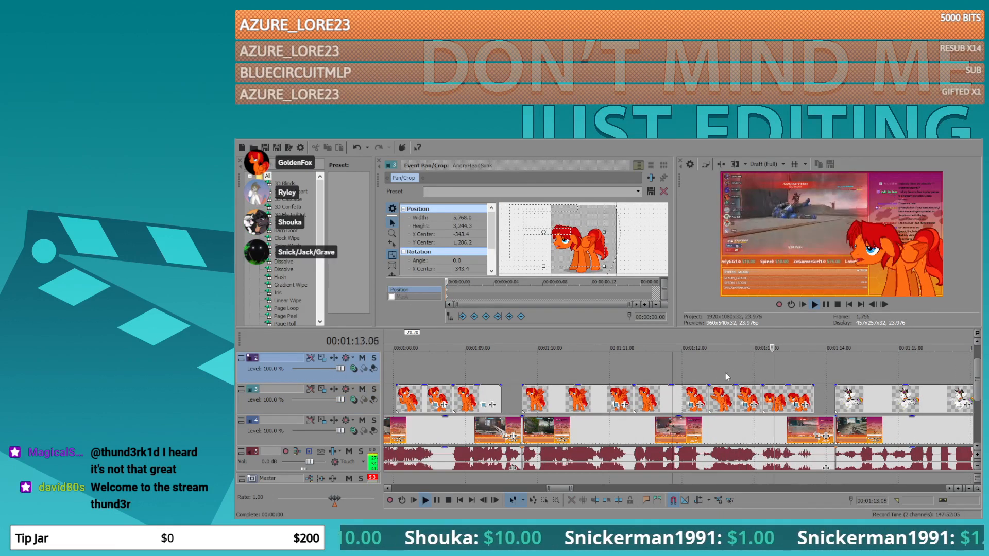
key("space")
left_click(709, 374)
left_click(746, 407)
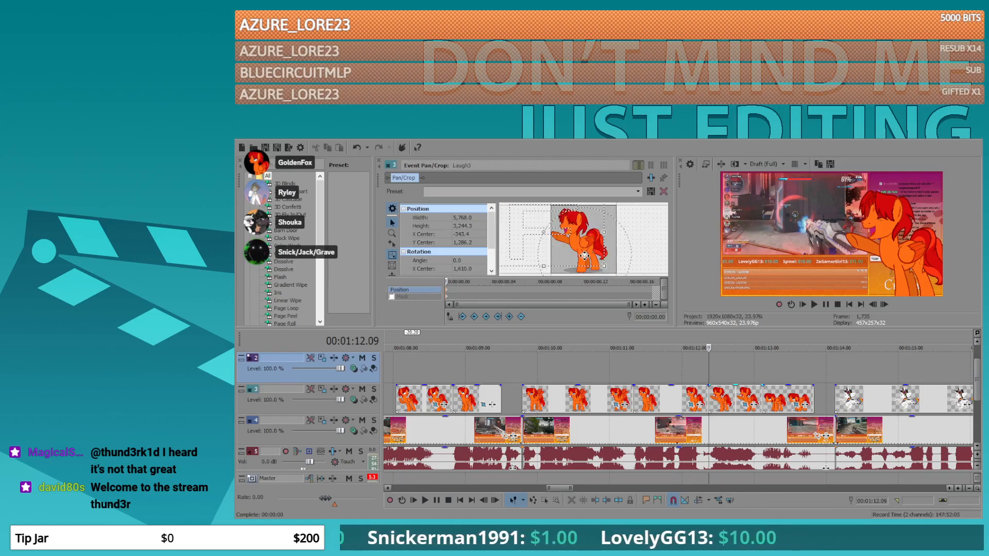
left_click_drag(620, 238, 602, 227)
scroll(602, 227, "down", 2)
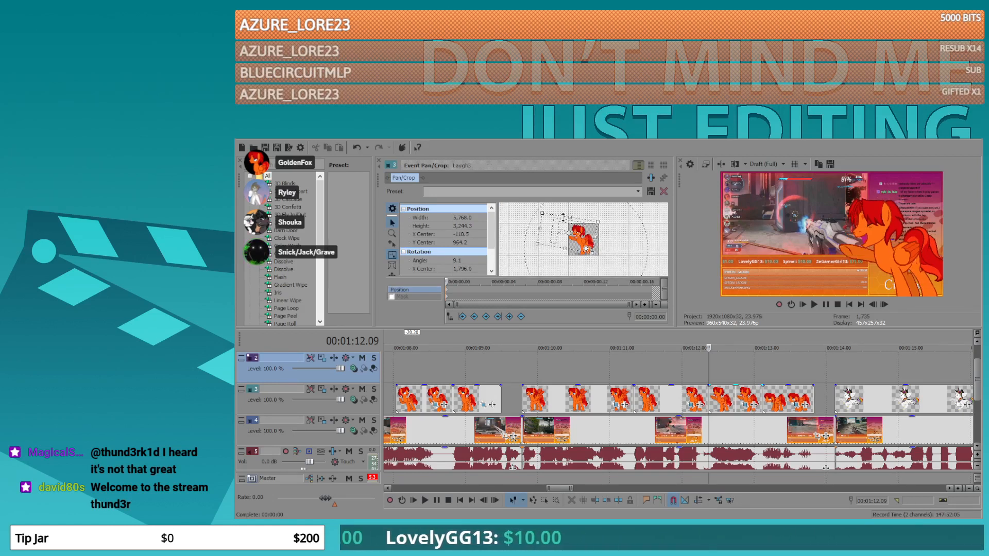
left_click_drag(543, 211, 551, 216)
left_click(725, 366)
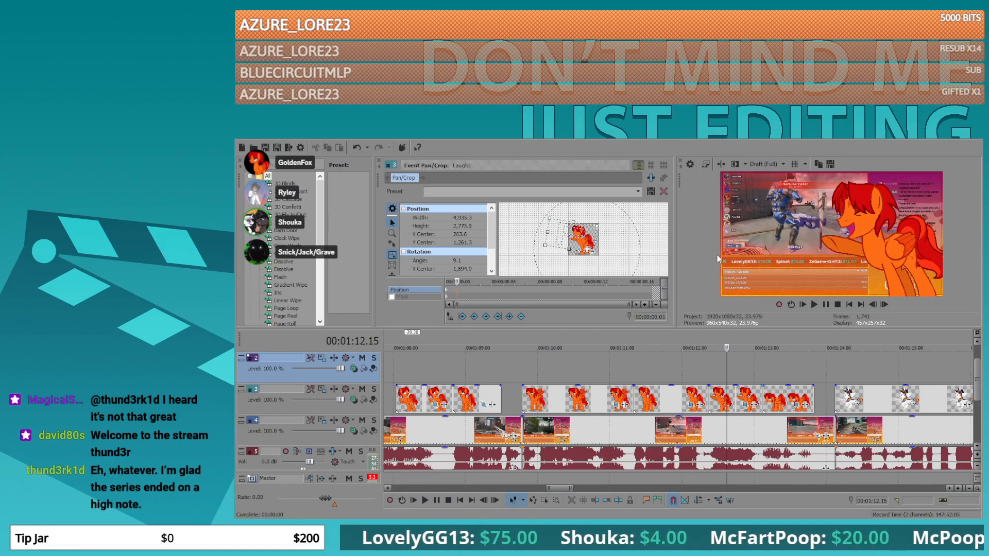
- Add frame-by-frame shake keyframes to the Laugh3 crop, shifting its center through X 213.4, Y 1,211.1 and X 263.6, Y 1,160.9
key("Left")
key("Up")
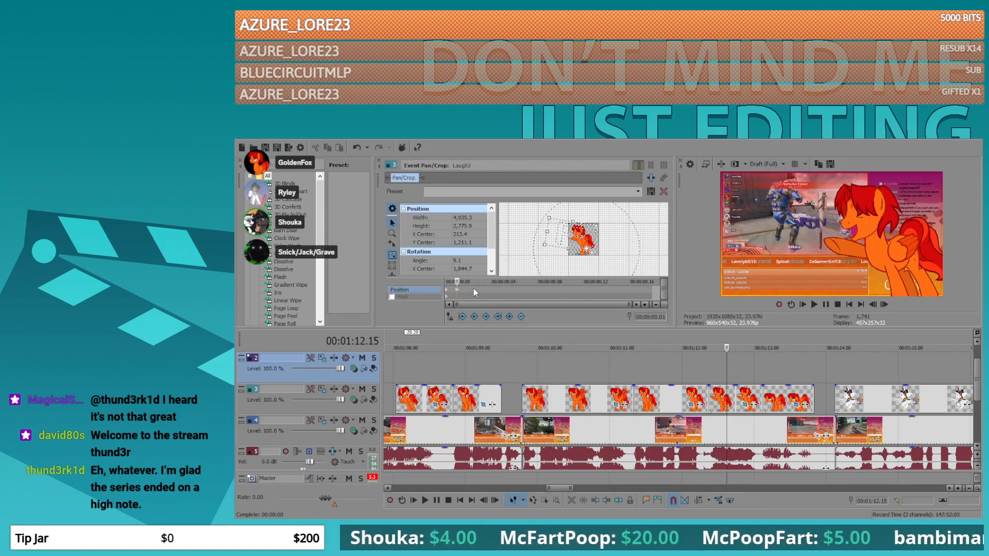
left_click(479, 289)
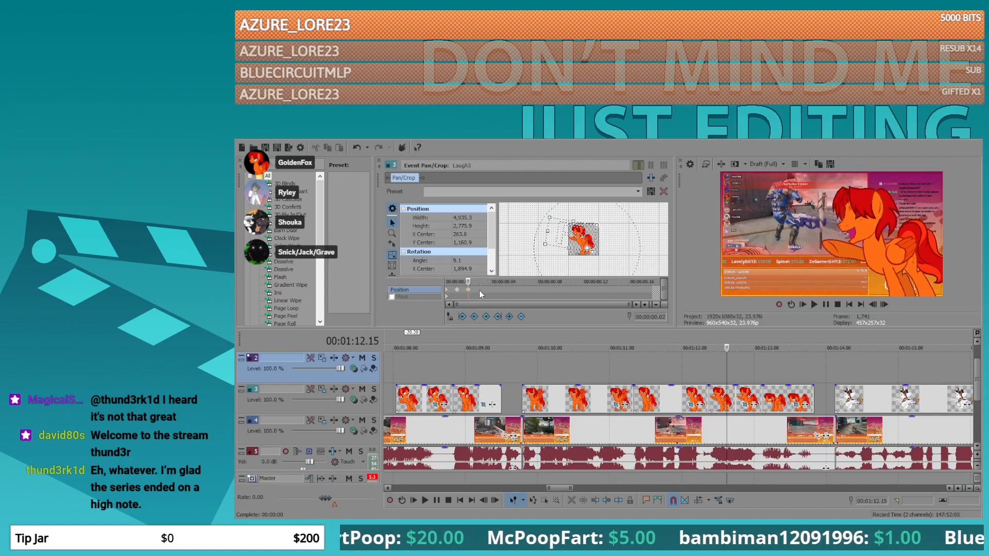
key("Right")
key("Right")
left_click_drag(468, 290, 490, 292)
- Paste the Laugh3 shake keyframes repeatedly until they fill the whole length of the event
left_click(496, 292)
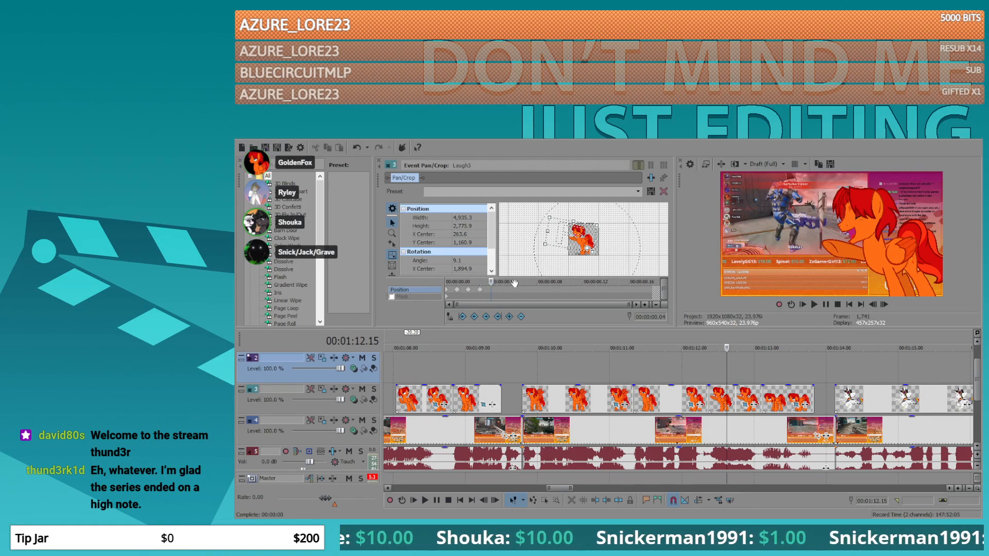
key("ctrl+v")
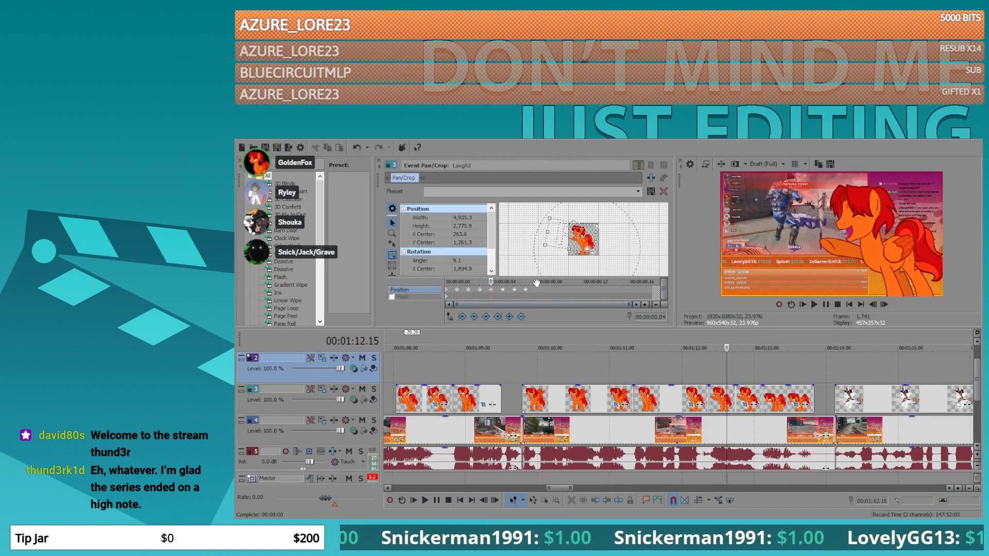
left_click(536, 288)
key("ctrl+v")
left_click(628, 289)
key("ctrl+v")
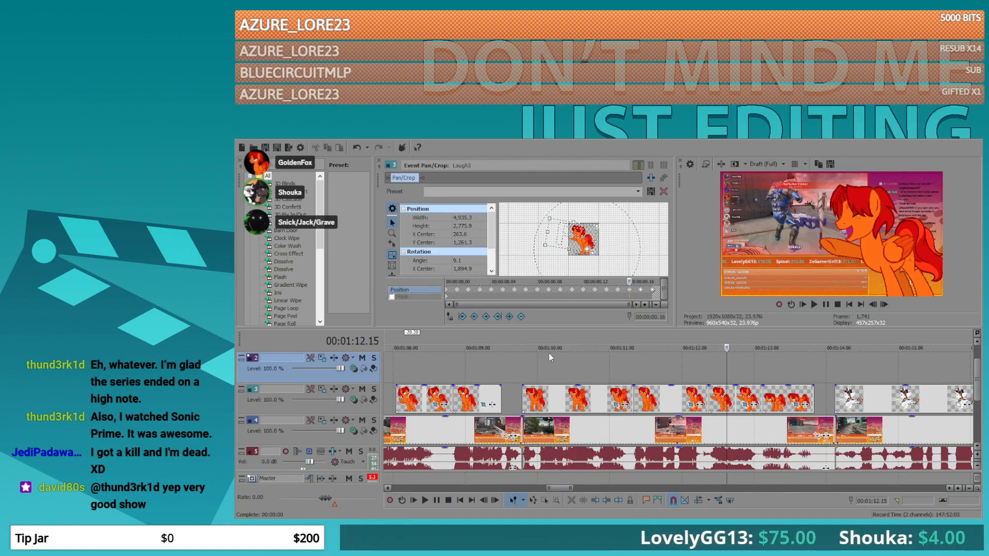
- Play back the laughing section to check the shake animation
left_click(681, 372)
key("space")
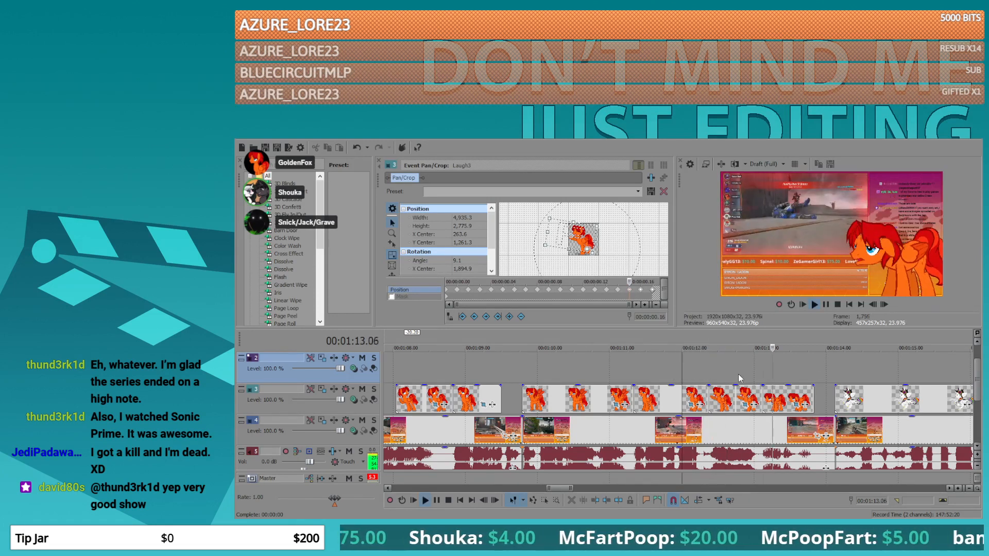
key("space")
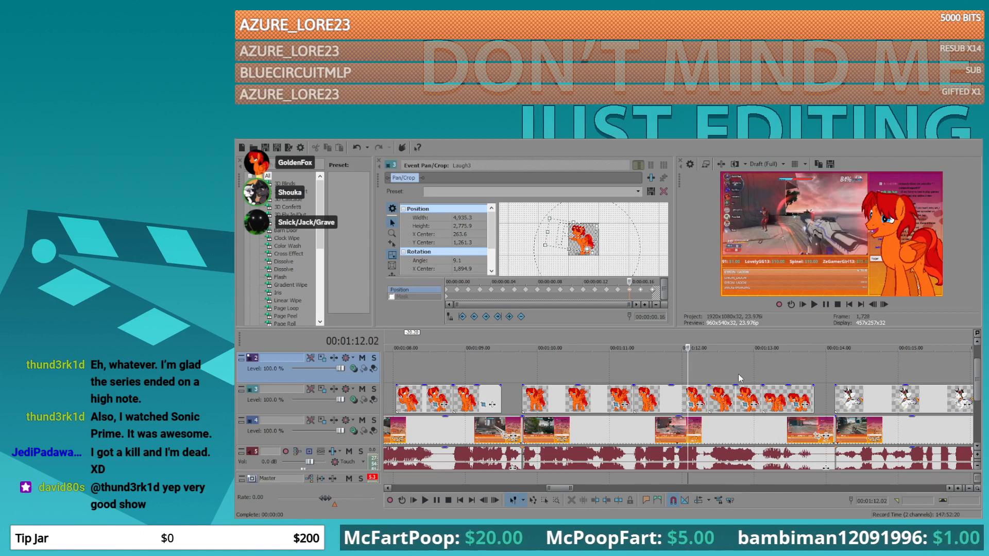
key("space")
- Place a sound effect on the audio track below the clip audio at 00:01:12.13 and preview it with the laugh
key("Left")
key("Left")
key("Left")
key("Left")
key("Left")
key("Left")
key("Right")
key("Right")
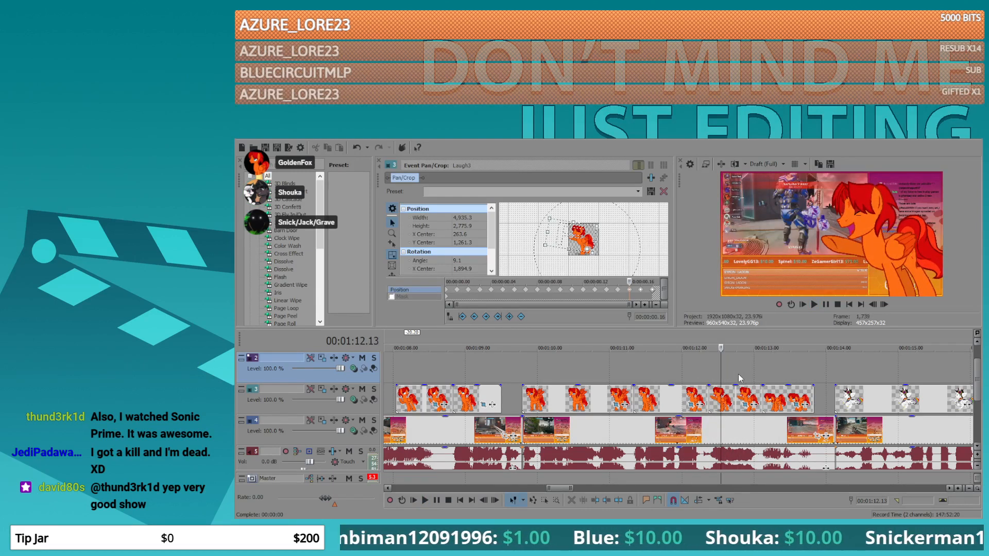
key("Right")
key("Left")
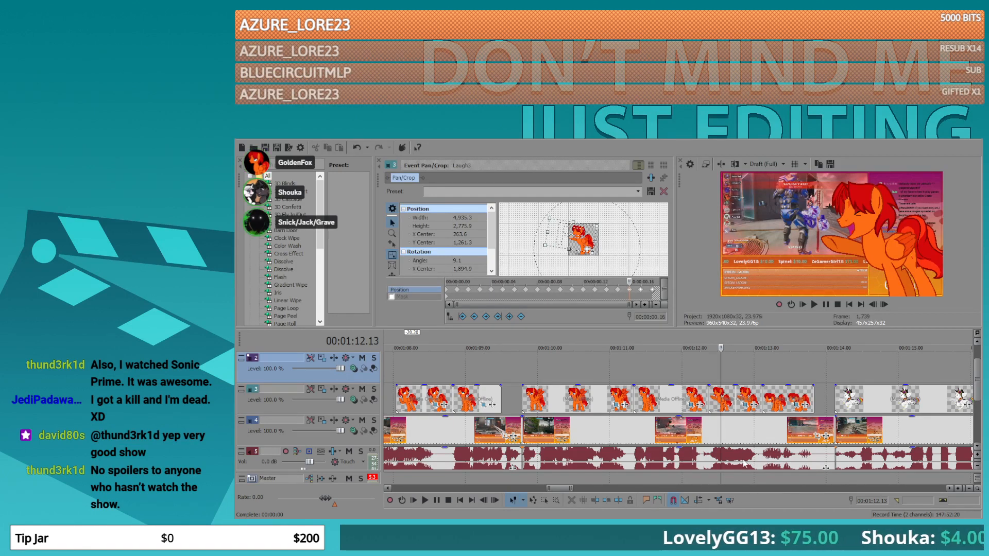
left_click_drag(754, 465, 733, 397)
left_click(697, 395)
key("space")
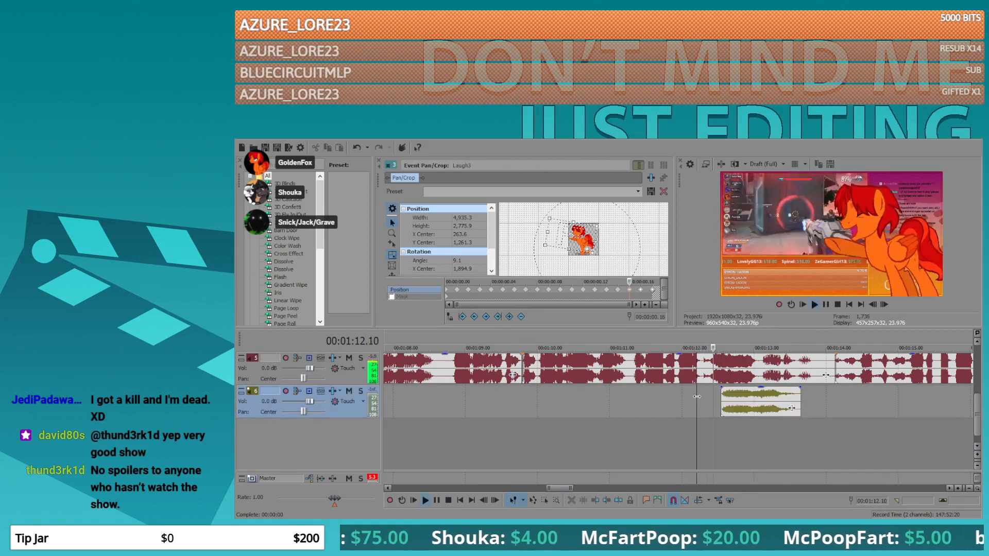
key("space")
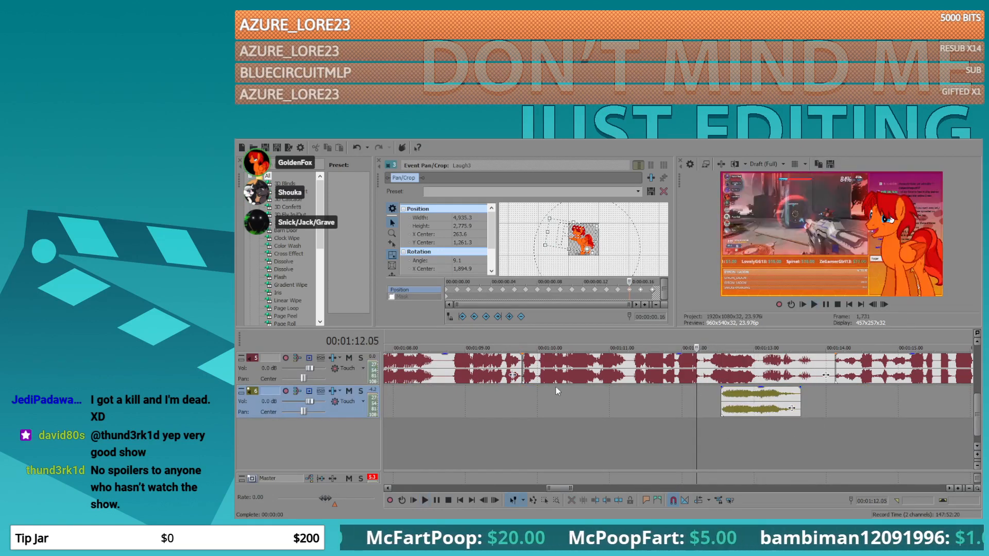
- Select all events of the finished orange pony clips, including the sound effect, and move them back to the end of the earlier edited section
scroll(554, 397, "down", 3)
left_click(516, 370)
scroll(670, 401, "up", 2)
scroll(736, 404, "up", 1)
left_click(719, 399, "shift")
scroll(663, 400, "down", 1)
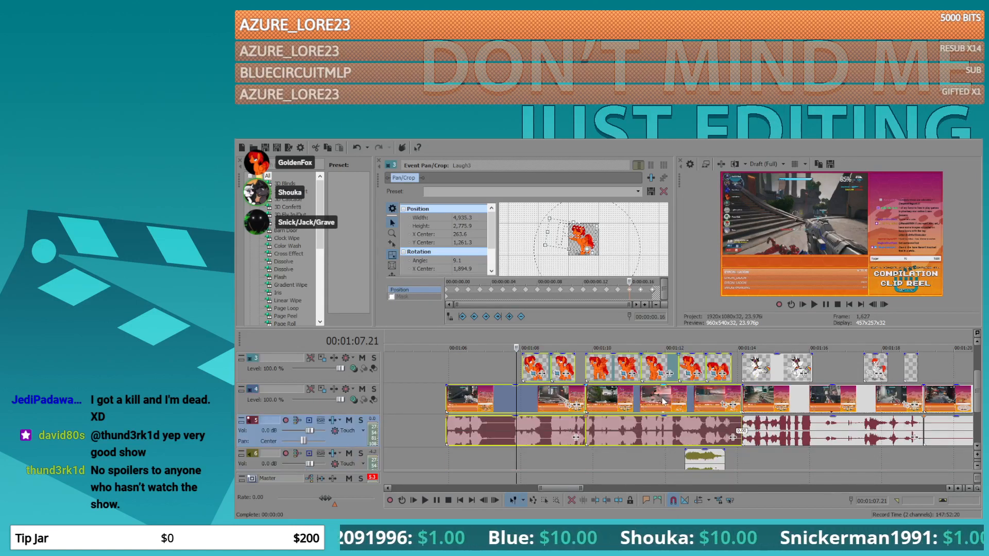
left_click(698, 462, "ctrl")
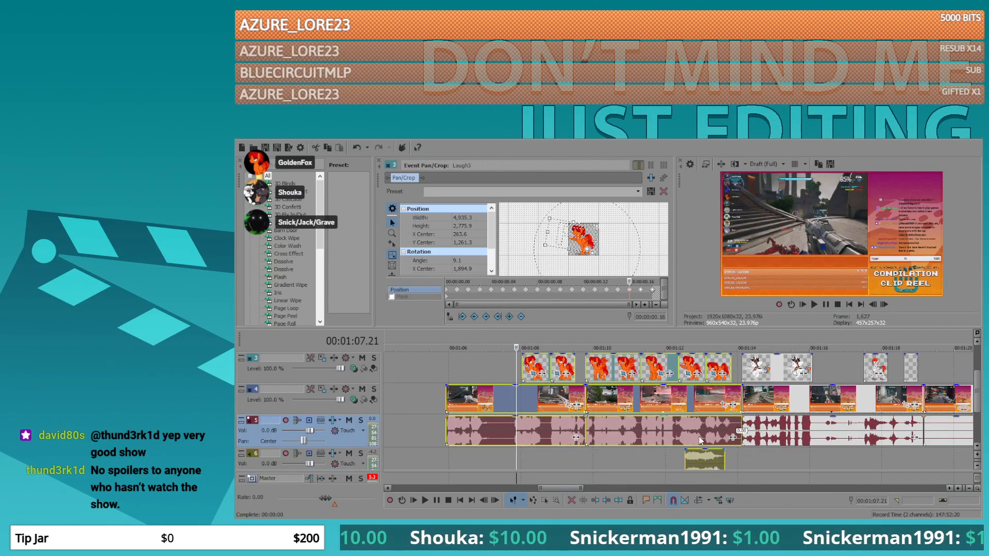
left_click(416, 395)
scroll(416, 395, "down", 2)
left_click_drag(753, 410, 545, 403)
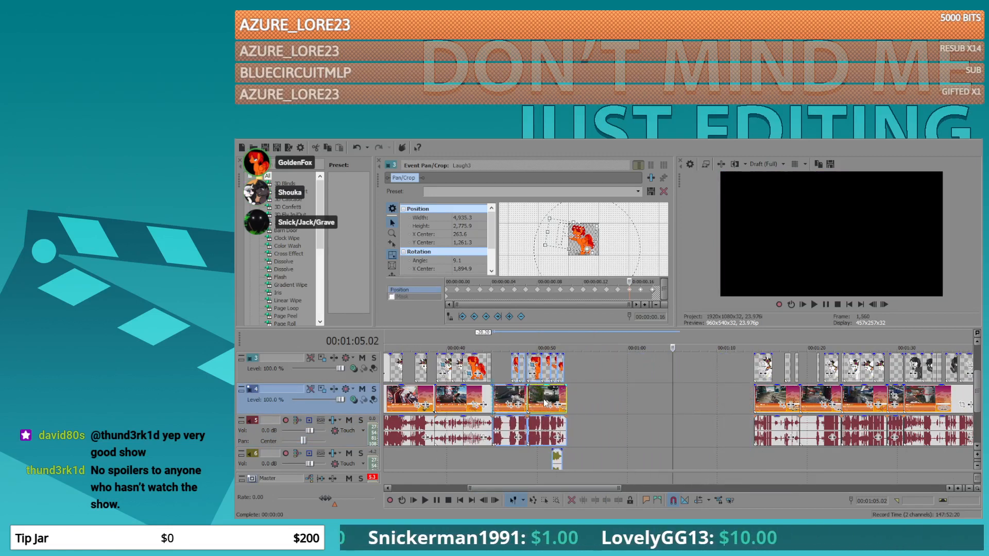
- Crop the next clip's Crazy_One event to 16:9 widescreen, about 2,535 by 1,426, centered near X 977.8, Y 866.1
left_click(754, 400)
scroll(752, 399, "down", 4)
scroll(679, 414, "up", 6)
key("space")
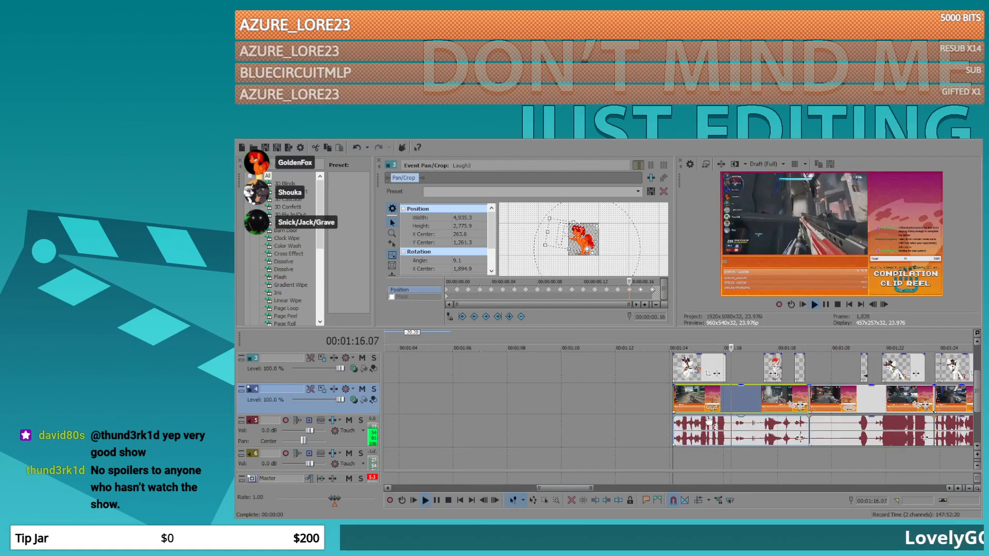
left_click(701, 370)
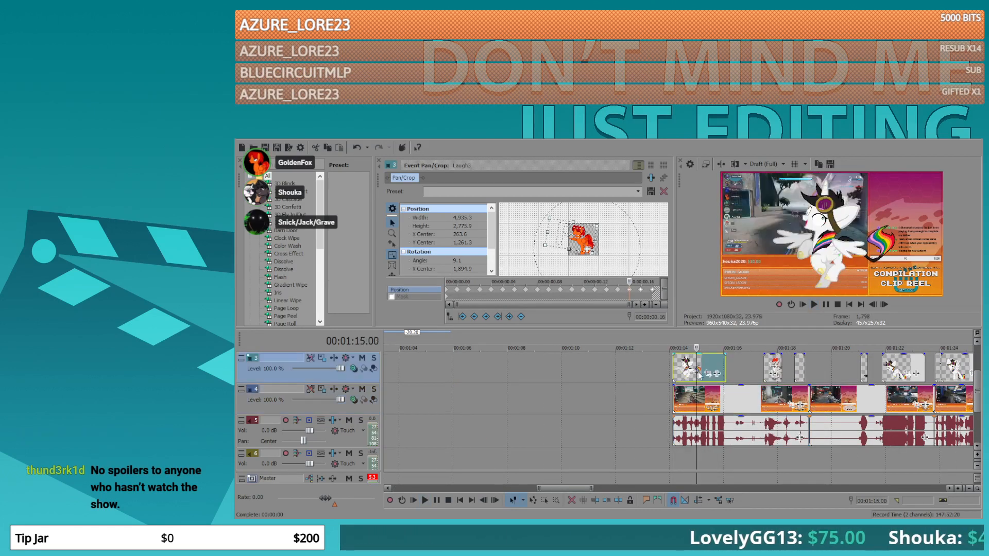
left_click(638, 191)
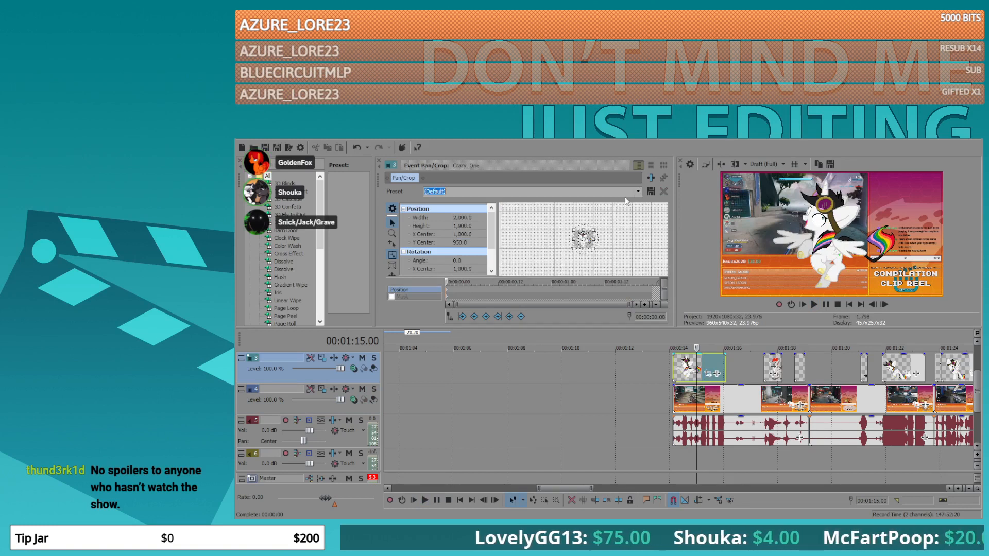
left_click(509, 214)
left_click_drag(583, 233, 583, 229)
scroll(585, 229, "up", 5)
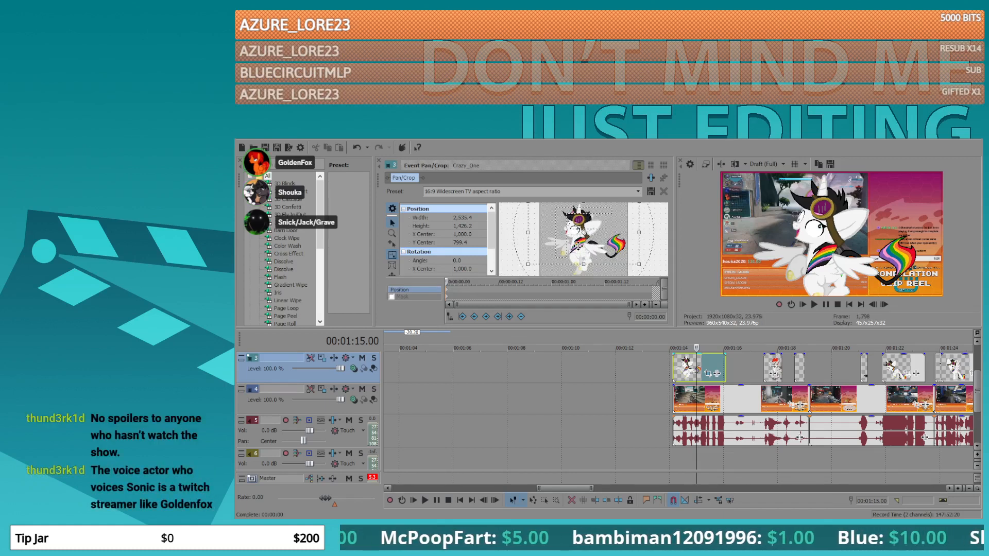
left_click_drag(582, 241, 579, 249)
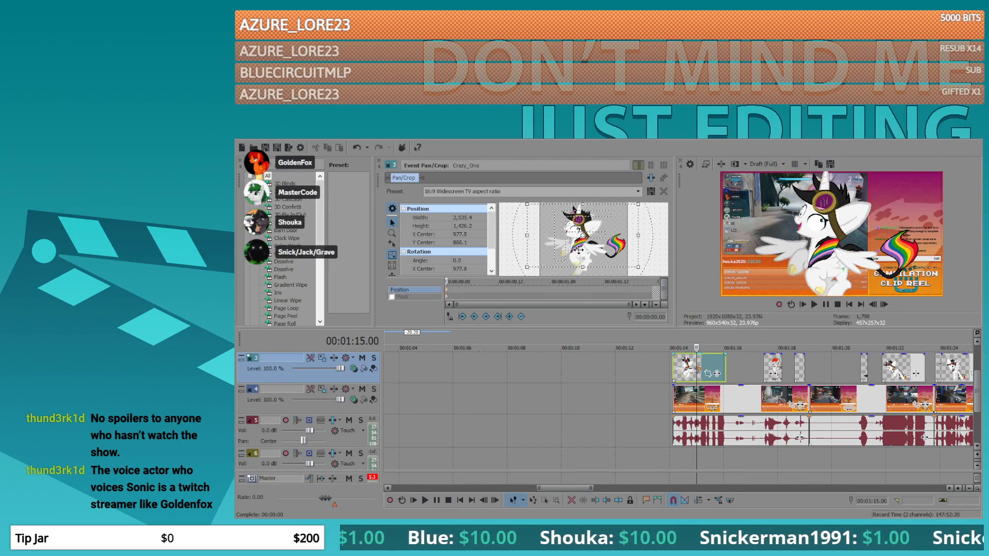
- Add frame-by-frame shake keyframes to the Crazy_One crop, shifting its center through positions such as X 966.7, Y 855.0 and X 977.8, Y 843.9
left_click(447, 292)
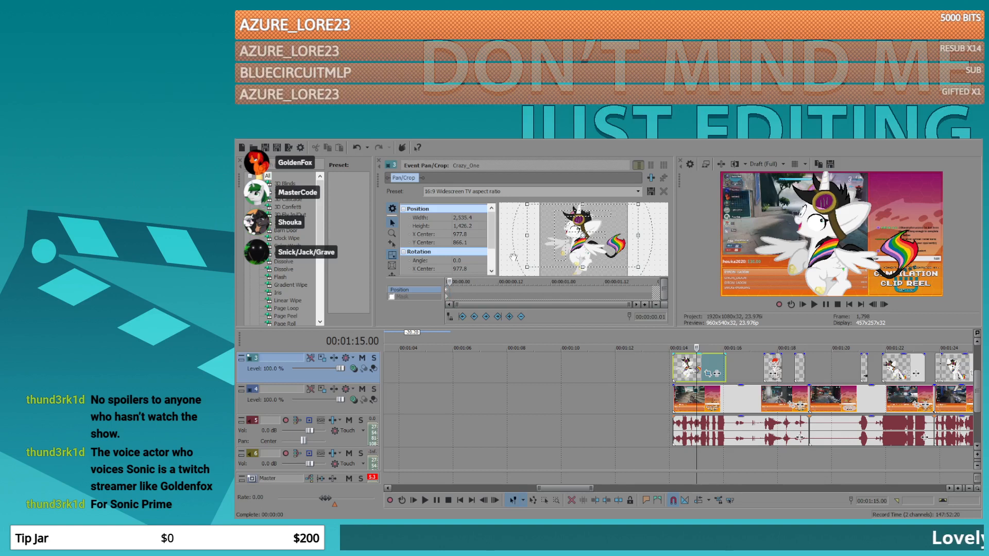
left_click_drag(506, 257, 506, 257)
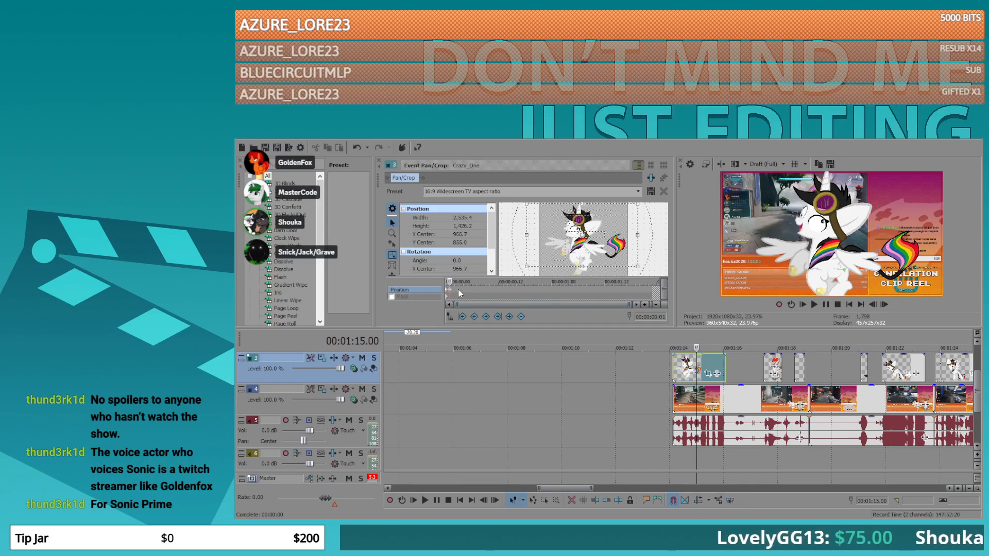
left_click(454, 292)
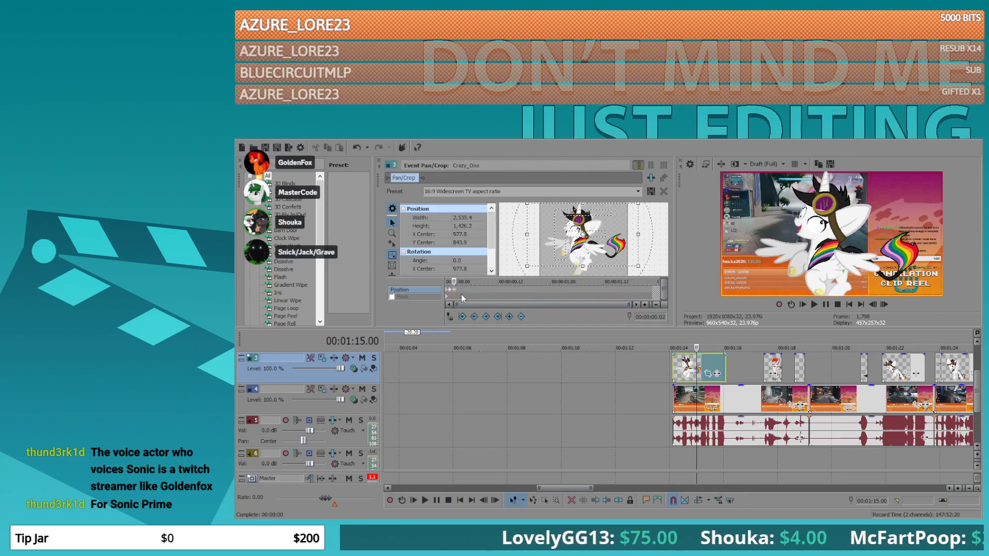
left_click(458, 293)
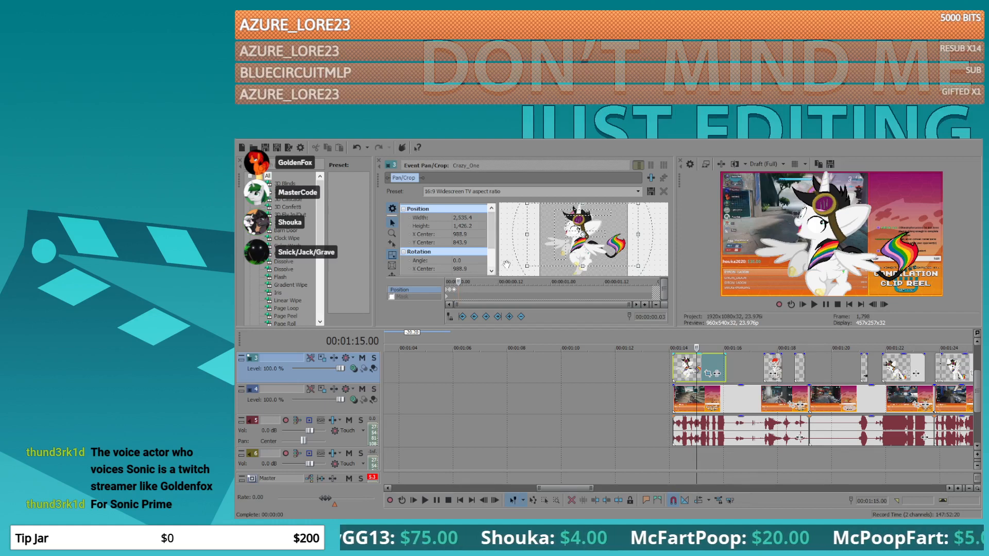
left_click(454, 292)
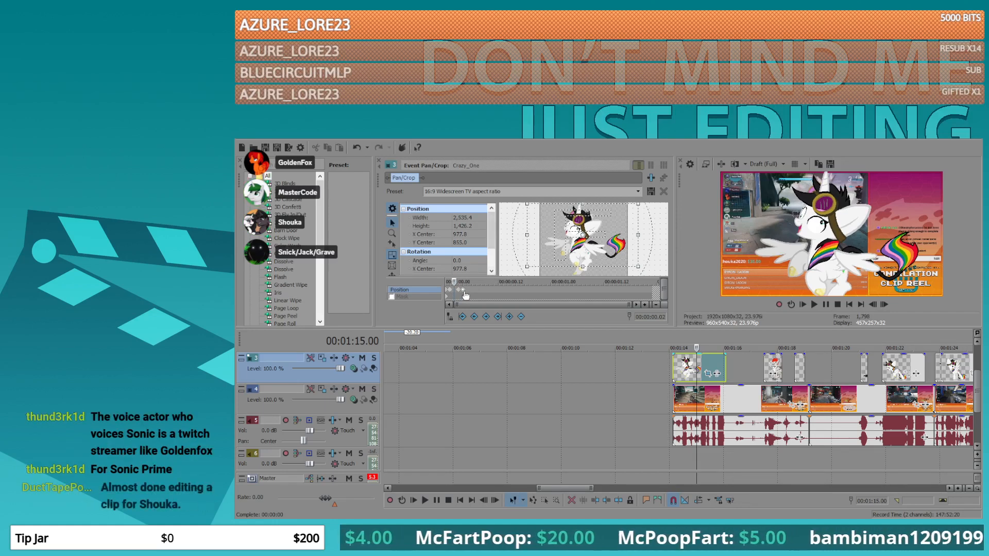
left_click(458, 292)
left_click_drag(459, 290, 458, 290)
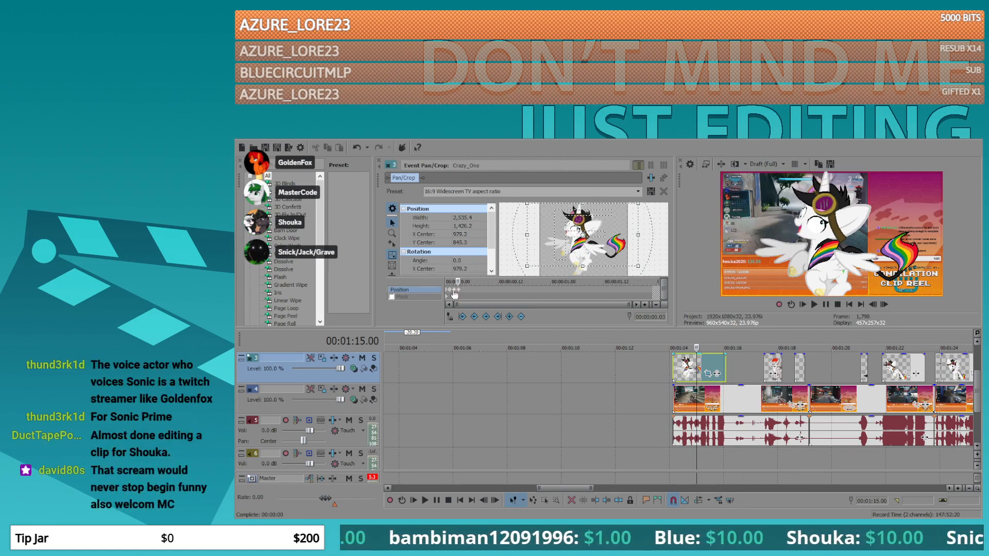
- Paste the Crazy_One shake keyframes repeatedly until they fill the whole length of the event
left_click(464, 291)
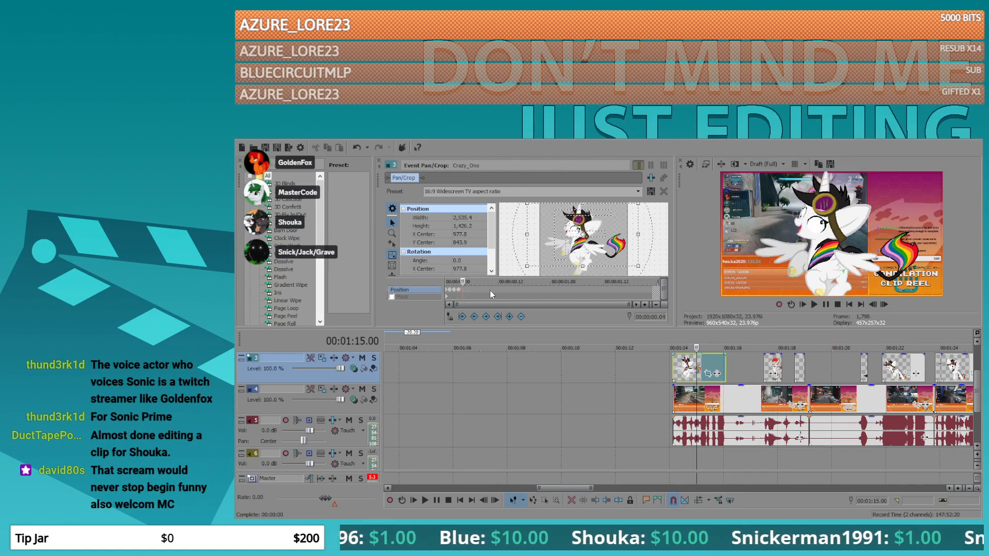
key("ctrl+v")
left_click(480, 292)
key("ctrl+v")
left_click(515, 289)
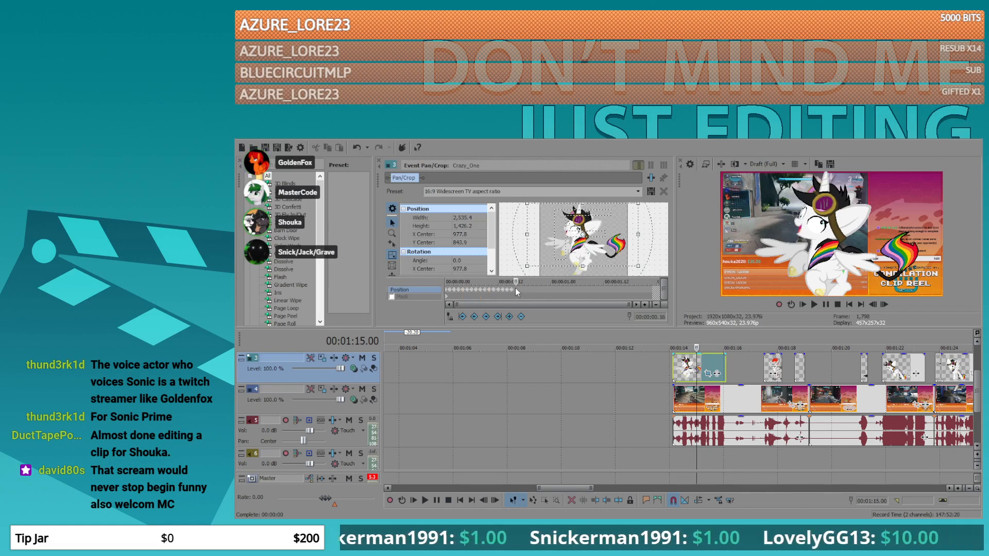
key("ctrl+v")
left_click(586, 288)
key("ctrl+v")
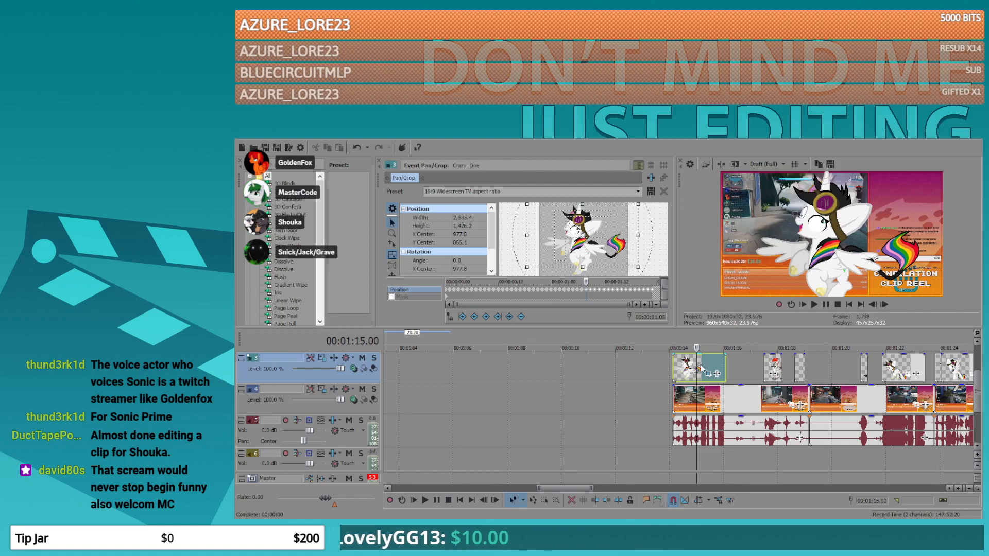
- Play back the shaking Crazy_One sprite, then the footage up to the next sprite events after 00:01:17.05
left_click(672, 360)
key("space")
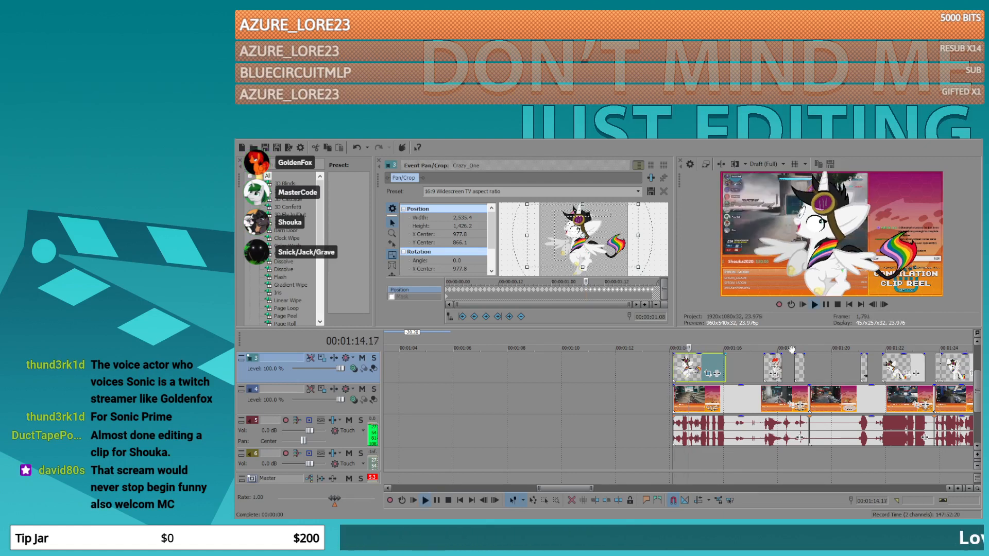
left_click(757, 366)
scroll(757, 367, "up", 1)
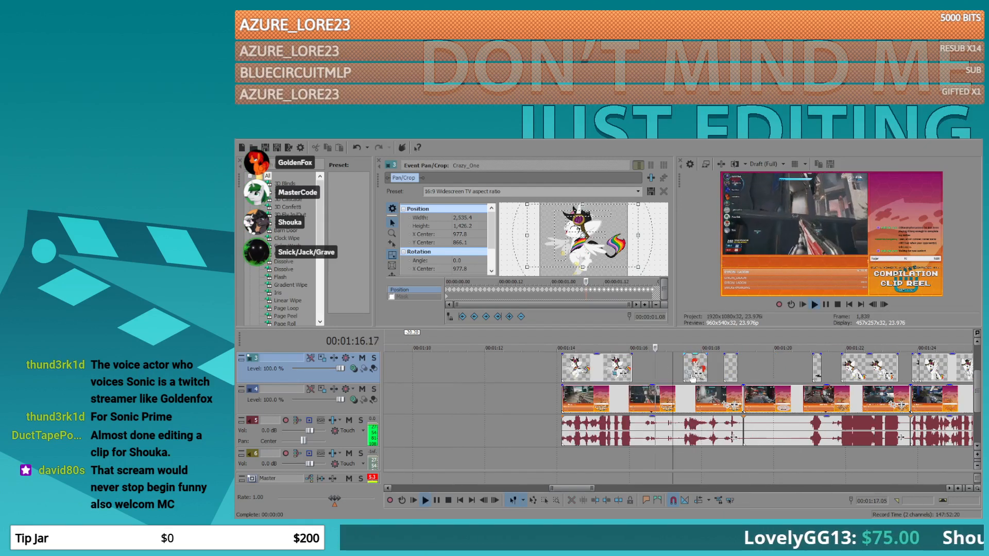
scroll(731, 370, "up", 1)
scroll(701, 371, "up", 2)
key("space")
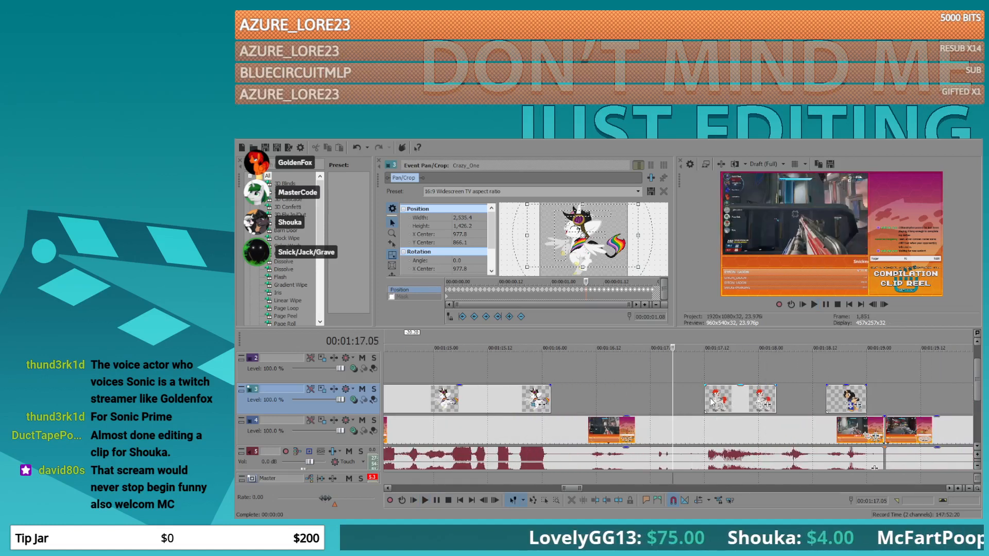
- Crop the Shock_AUD_Talk sprite event to 16:9 widescreen, about 2,431 by 1,368, centered near X -20.9, Y 896.2
left_click(710, 399)
left_click(767, 405)
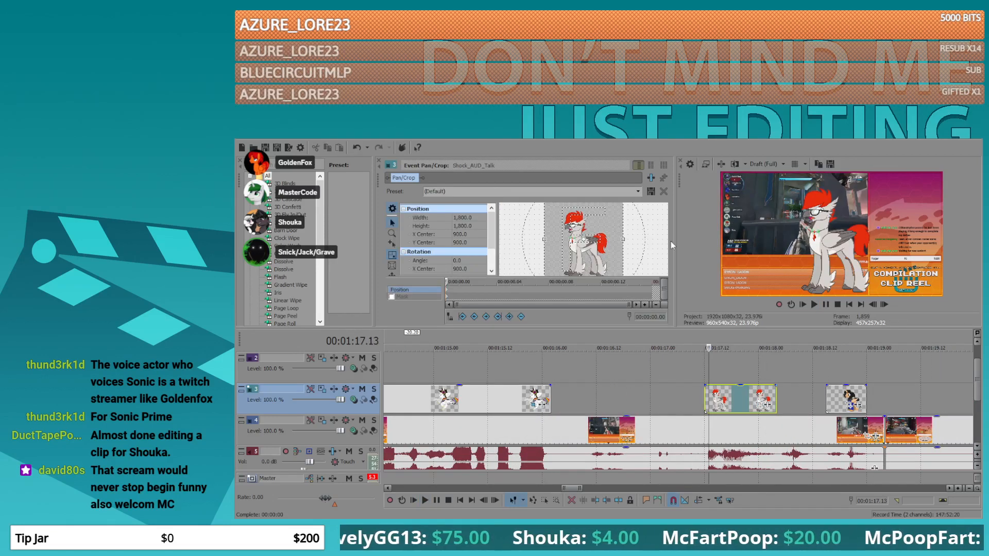
left_click(639, 192)
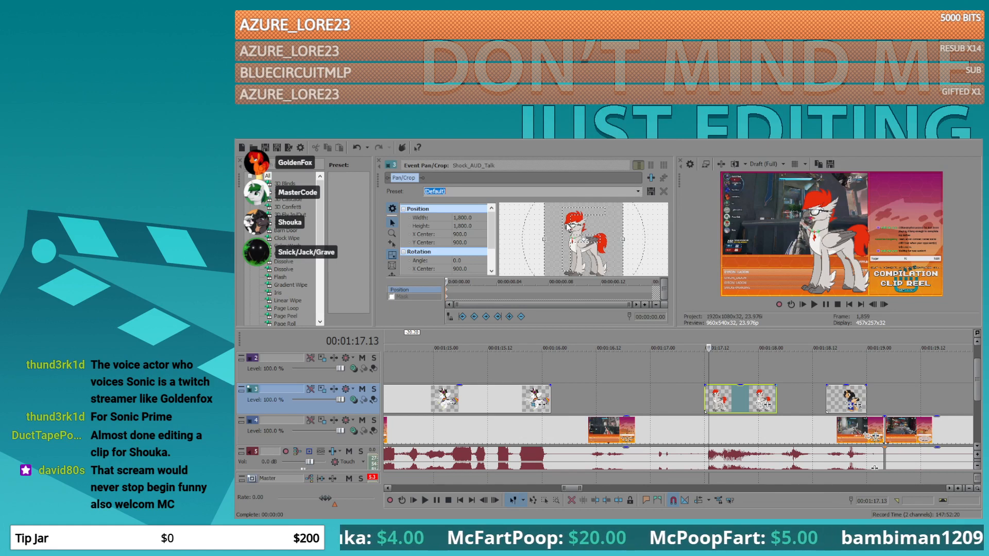
left_click(560, 244)
left_click_drag(542, 238, 503, 235)
left_click_drag(597, 248, 574, 246)
scroll(574, 246, "down", 3)
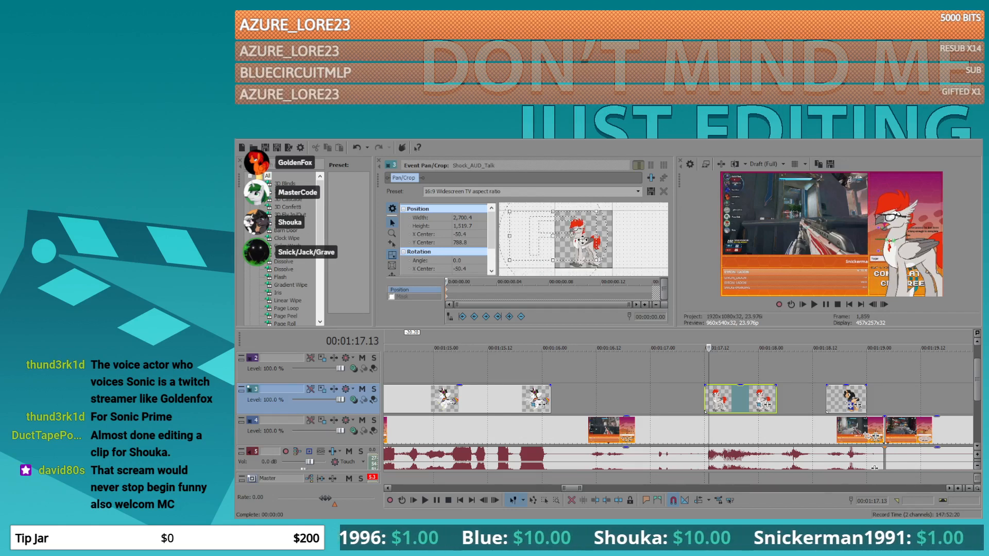
left_click_drag(517, 214, 526, 217)
scroll(575, 243, "up", 3)
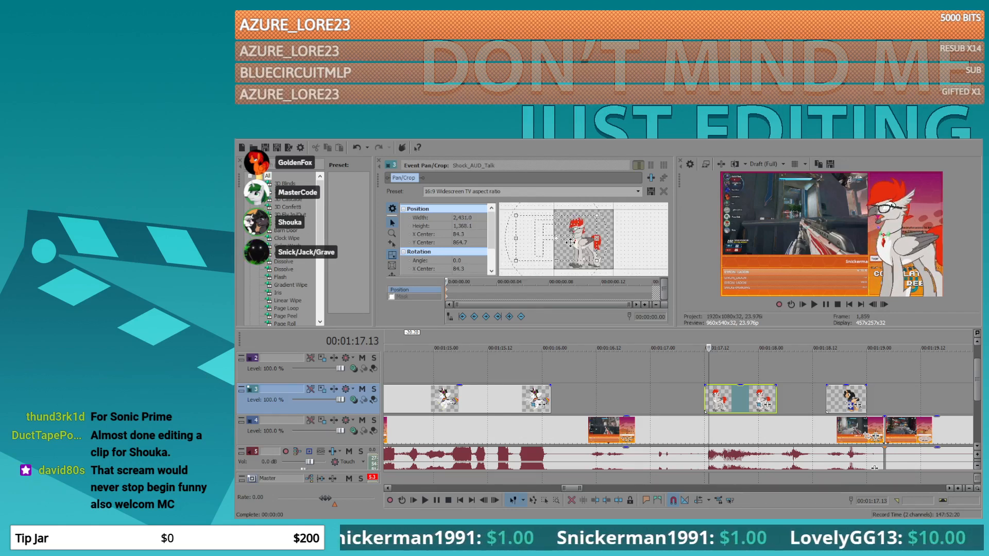
left_click_drag(574, 243, 569, 245)
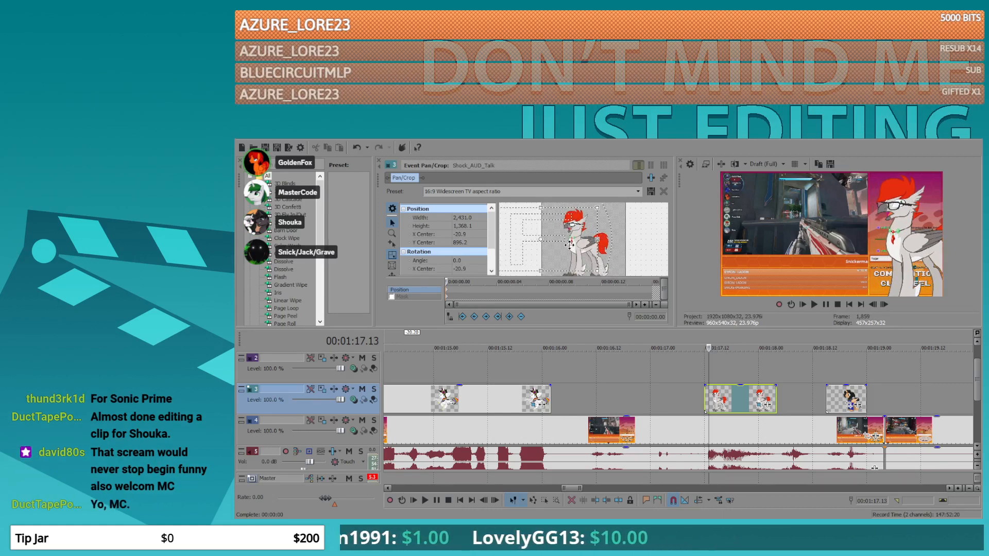
- Flip the Disturbed 3 sprite horizontally and offset its 4,400 by 2,475 crop to center X 587.6, Y 965.0
left_click(841, 404)
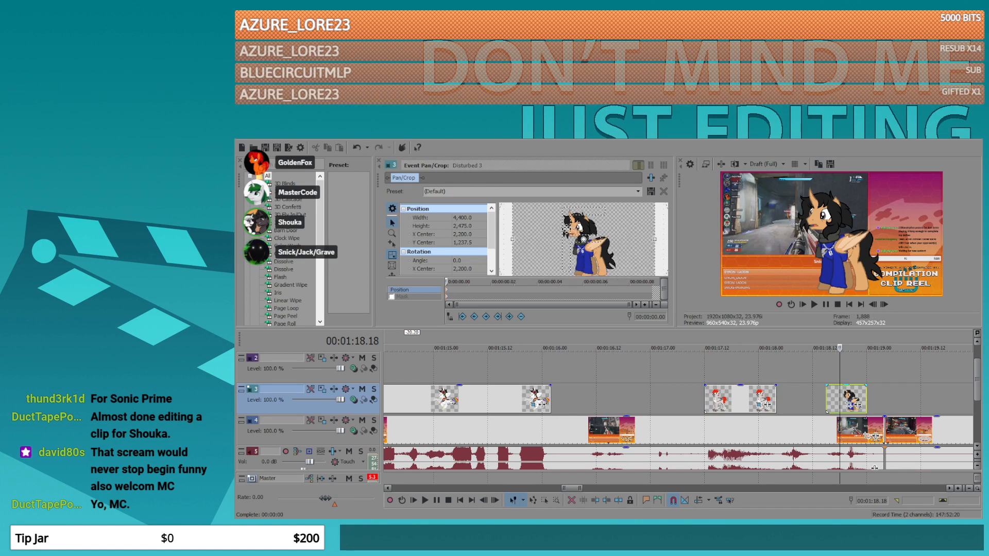
right_click(589, 245)
left_click(607, 261)
left_click_drag(597, 256, 563, 250)
left_click(748, 377)
left_click(856, 364)
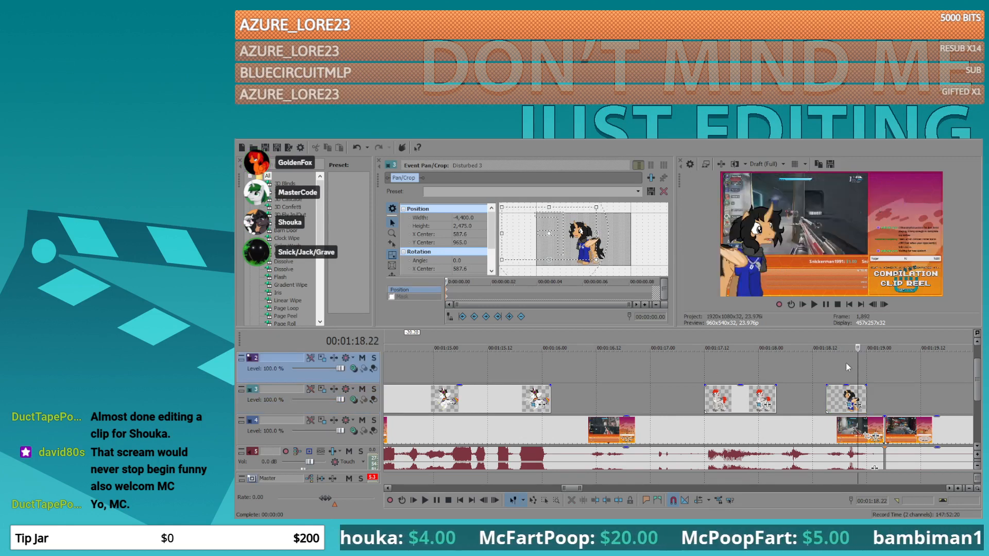
- Play back the clip's ending from about 00:01:15.17 to check the framed sprites
left_click(529, 371)
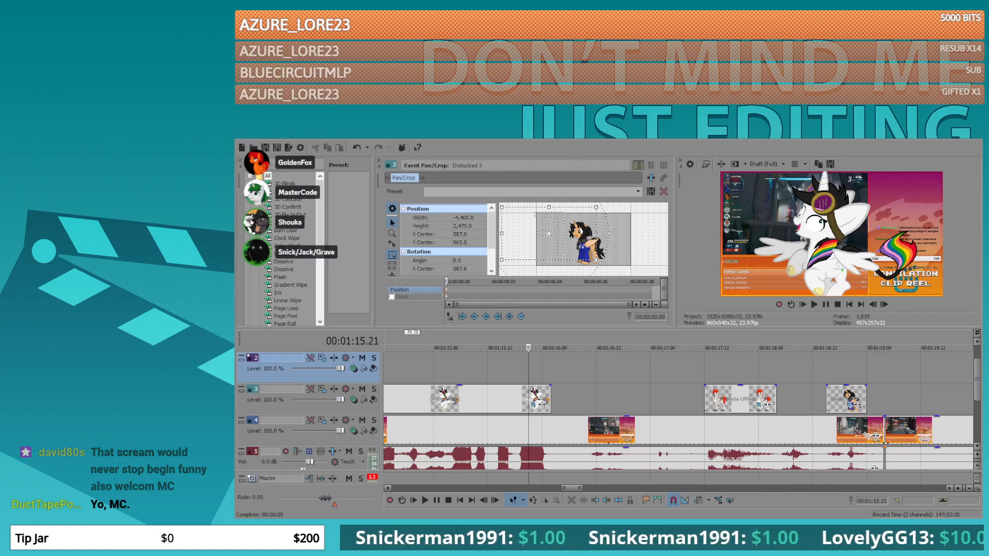
left_click(508, 372)
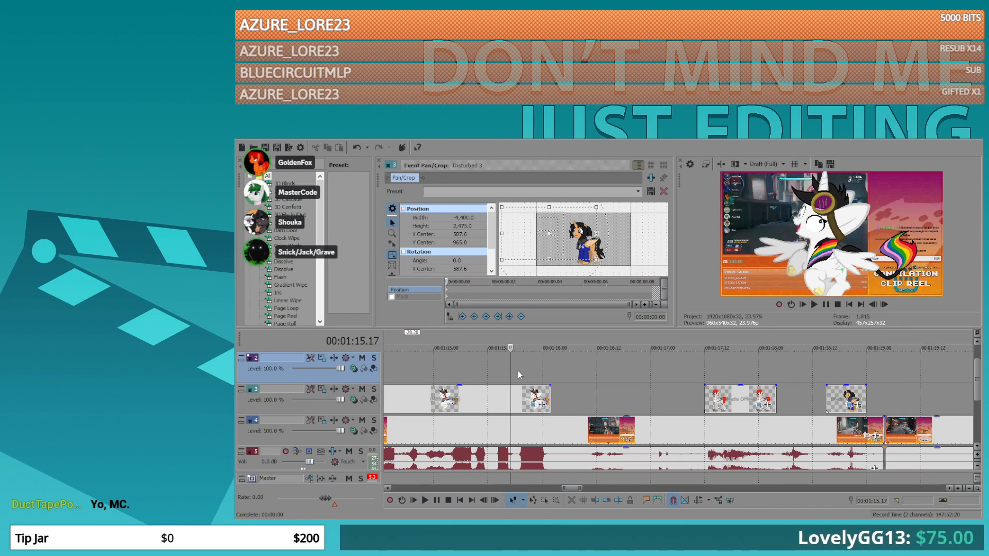
key("space")
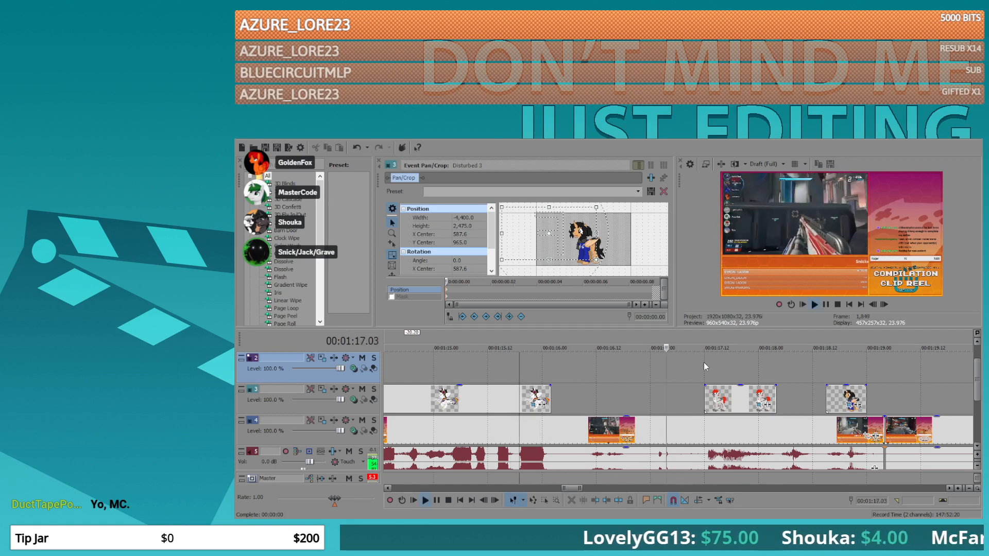
scroll(810, 359, "down", 5)
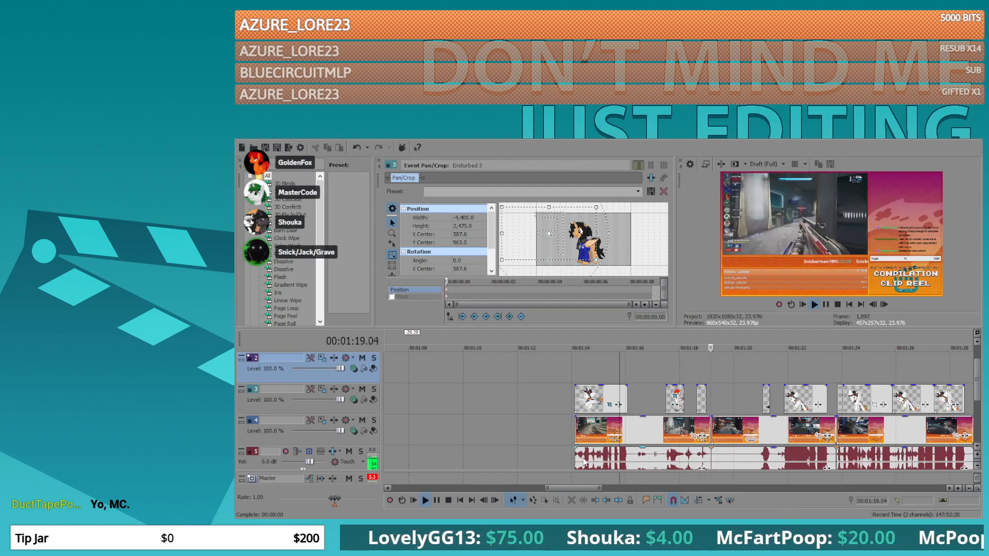
key("space")
- Move the finished clip, with its sprites and audio, across the gap to the end of the assembled clips
left_click(583, 463)
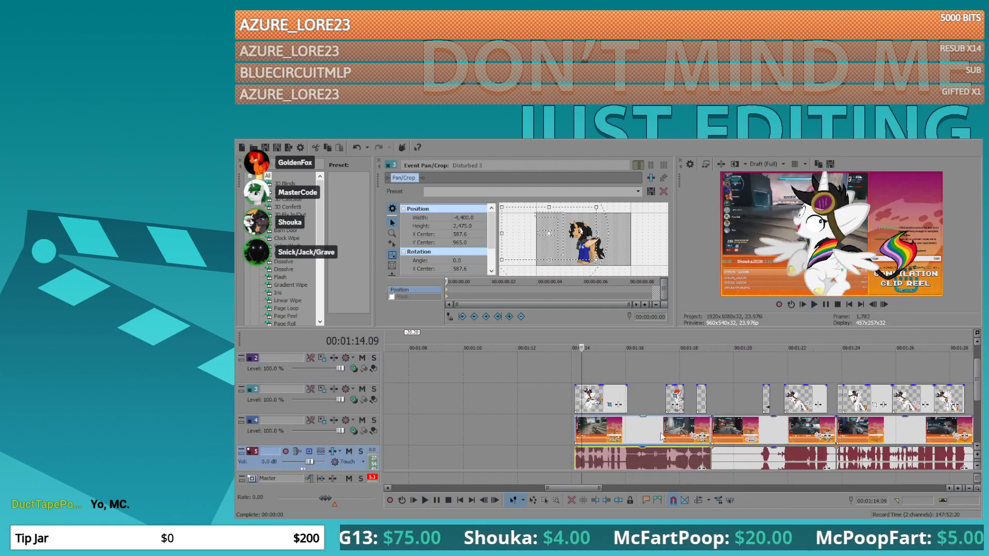
left_click(702, 405, "shift")
key("Delete")
scroll(515, 411, "down", 4)
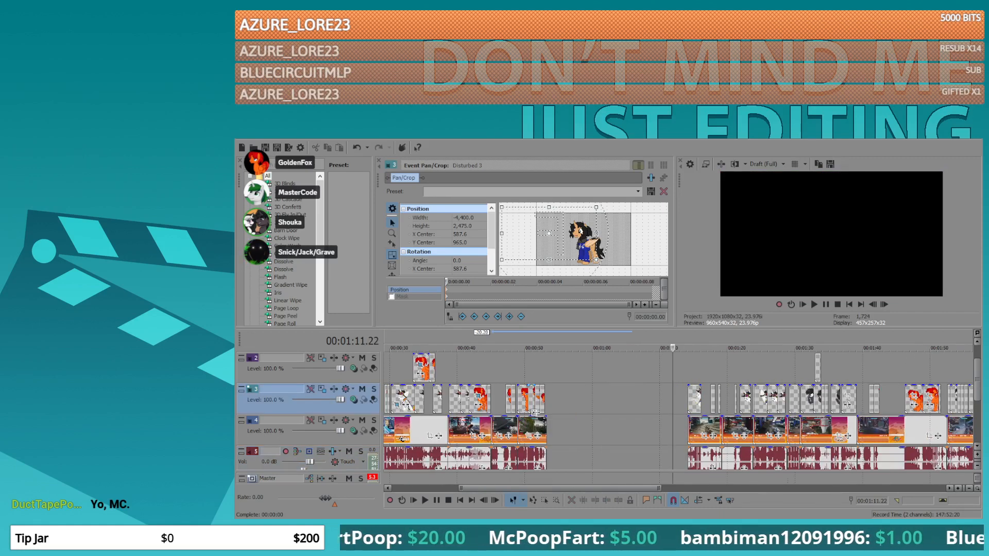
left_click(590, 431)
left_click_drag(589, 431, 560, 431)
- Crop the sprite at 00:01:21.02 to 16:9 widescreen and flip it horizontally, about 3,825 by 2,152, centered near X -517.1, Y 300.4
left_click(736, 430)
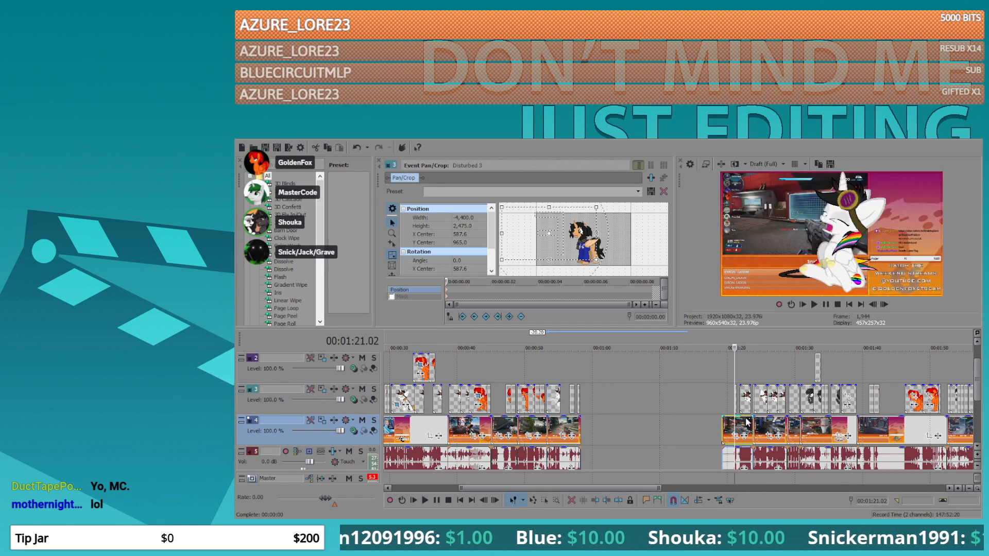
scroll(739, 427, "up", 5)
key("space")
key("space")
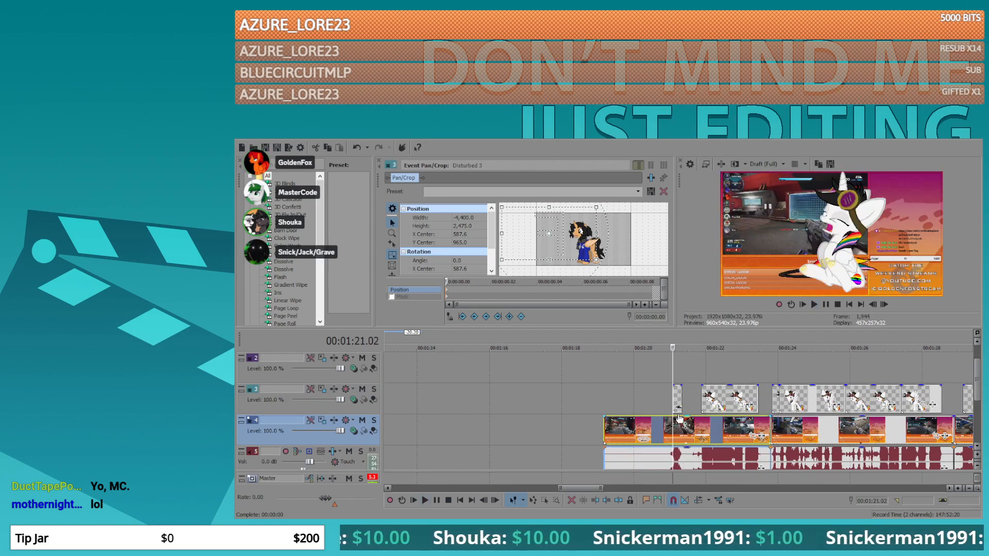
scroll(731, 420, "up", 5)
left_click(709, 408)
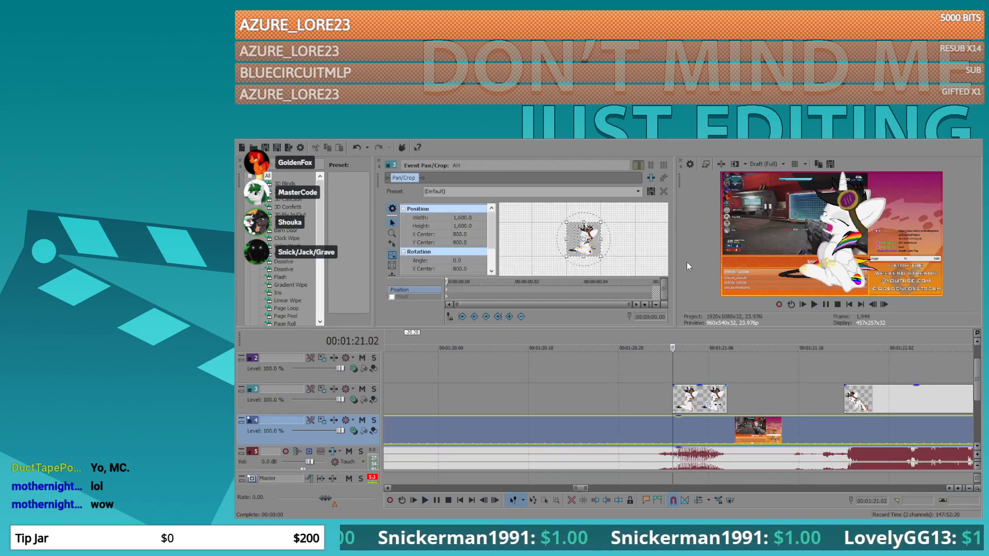
left_click(637, 192)
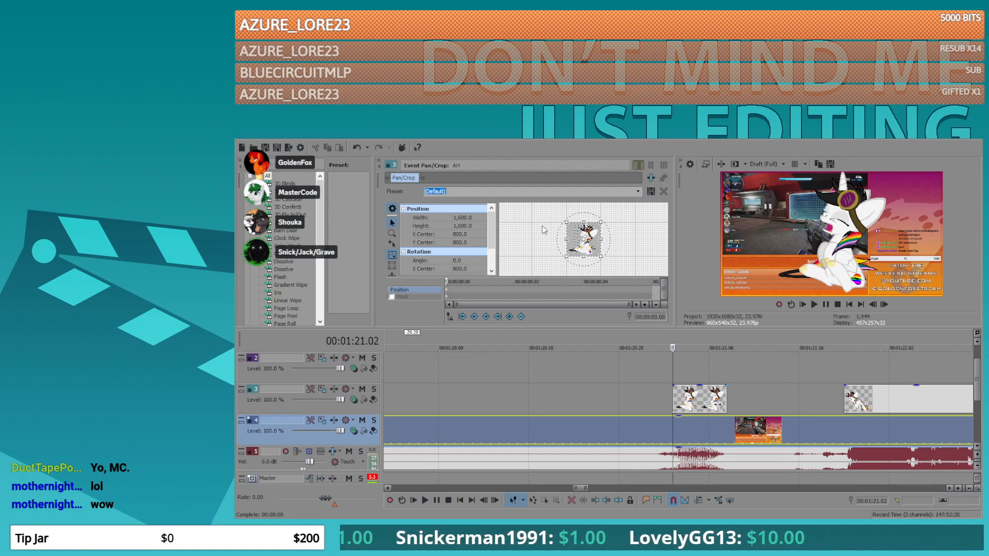
key("Down")
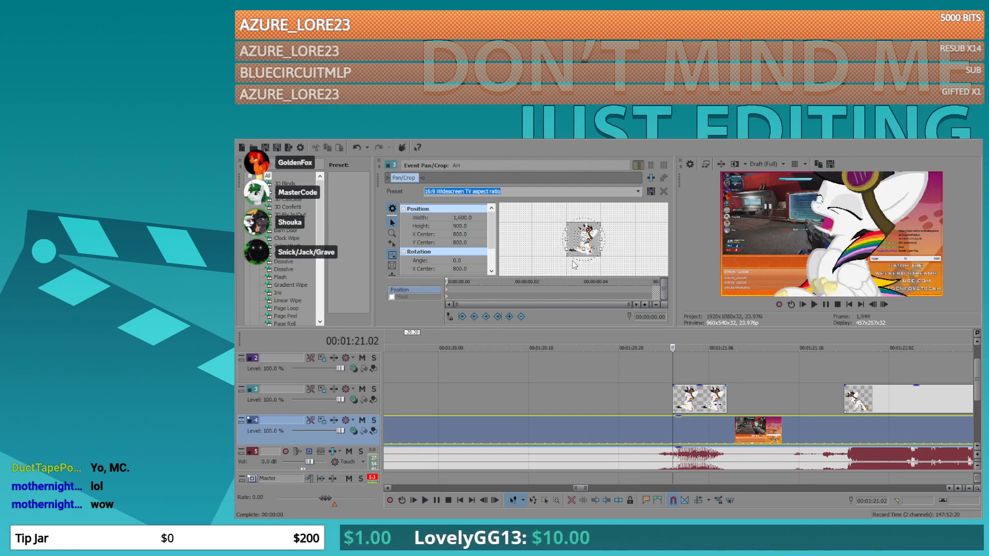
left_click_drag(567, 250, 518, 238)
left_click_drag(582, 254, 579, 243)
scroll(795, 390, "down", 5)
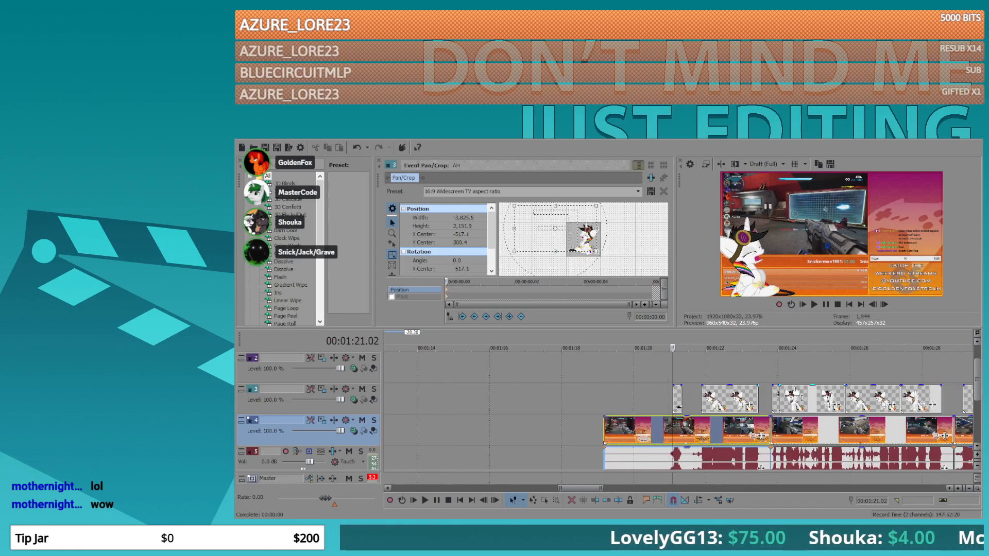
- Move the flipped sprite to the empty upper track above the yelling sprite, around 00:01:22.01, as a framing reference
scroll(760, 394, "up", 4)
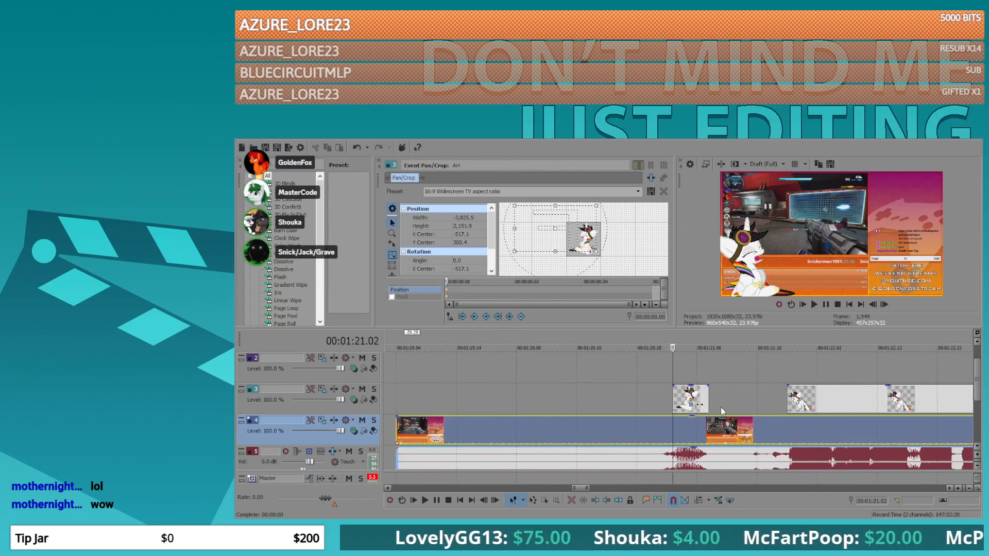
left_click_drag(690, 399, 811, 376)
left_click(812, 376)
scroll(809, 377, "down", 3)
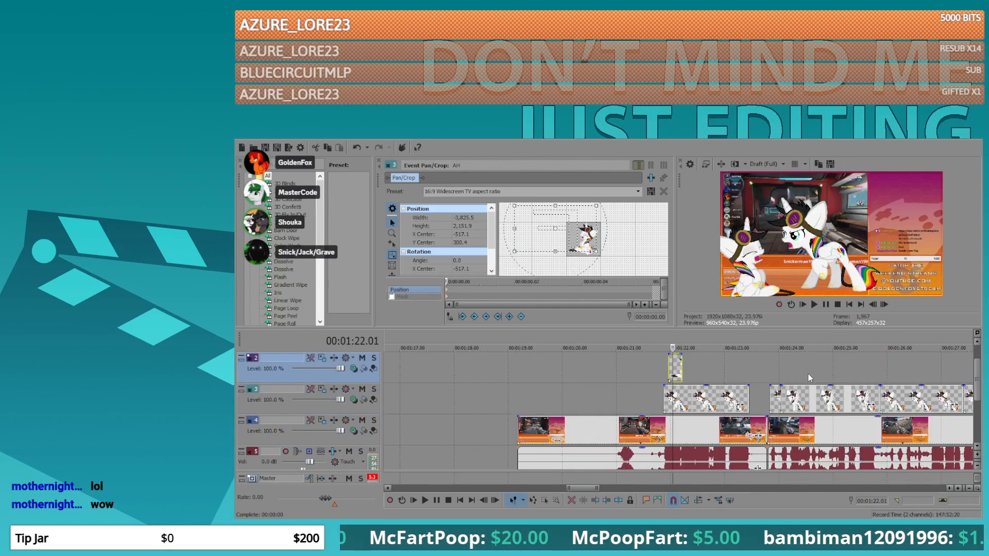
- Crop Angry_Yelling_LegsSpread_Open to flipped 16:9, about 3,703 by 2,083, centered near X -464.8, Y 620.7, and return the reference sprite to 00:01:21.01
left_click(732, 409)
left_click(639, 192)
key("Down")
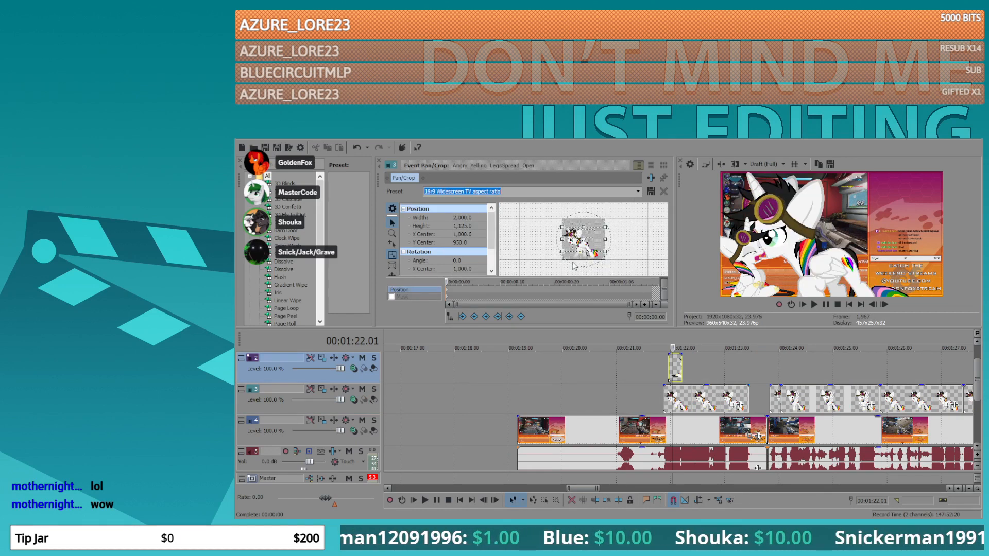
left_click_drag(562, 241, 531, 239)
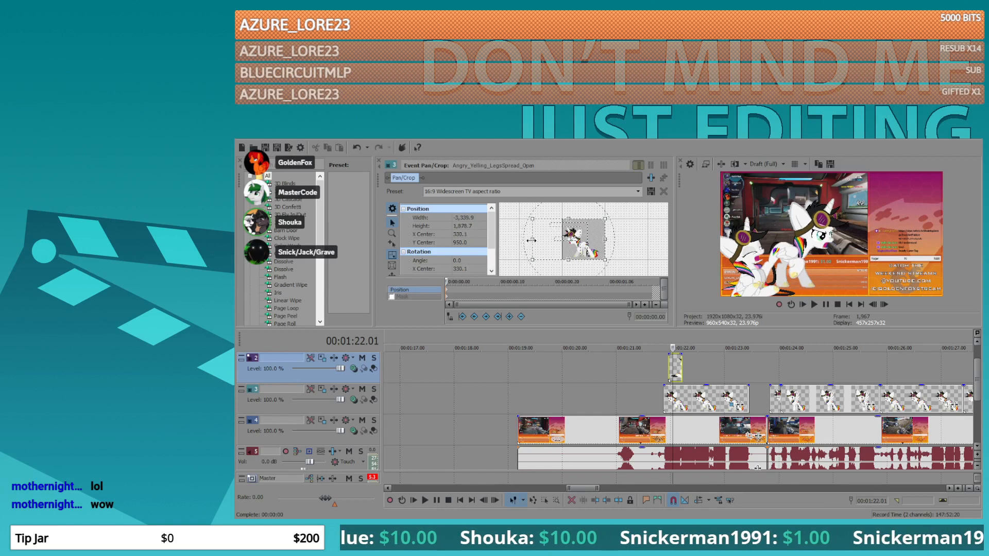
left_click_drag(588, 254, 580, 248)
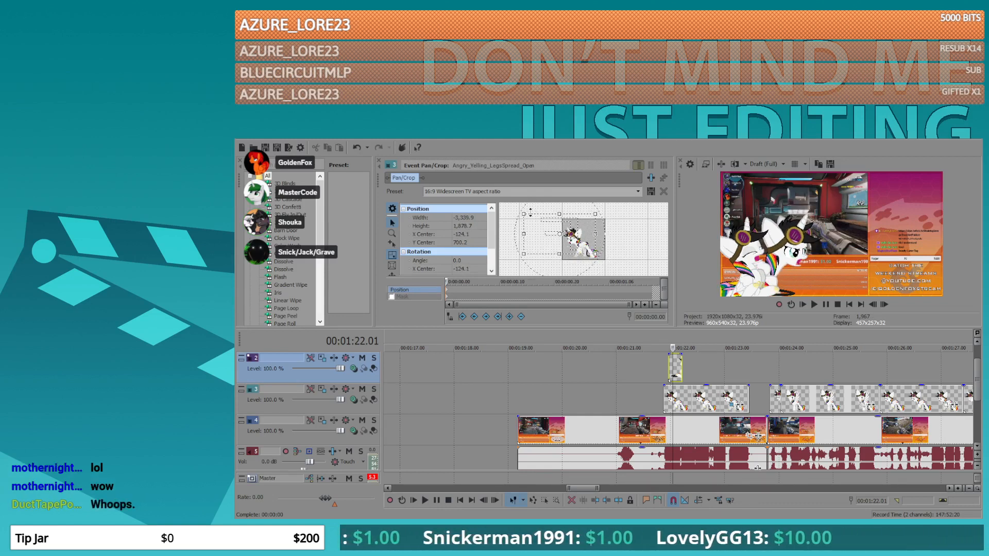
mouse_move(522, 212)
left_mouse_down()
mouse_move(515, 196)
mouse_move(513, 209)
left_mouse_up()
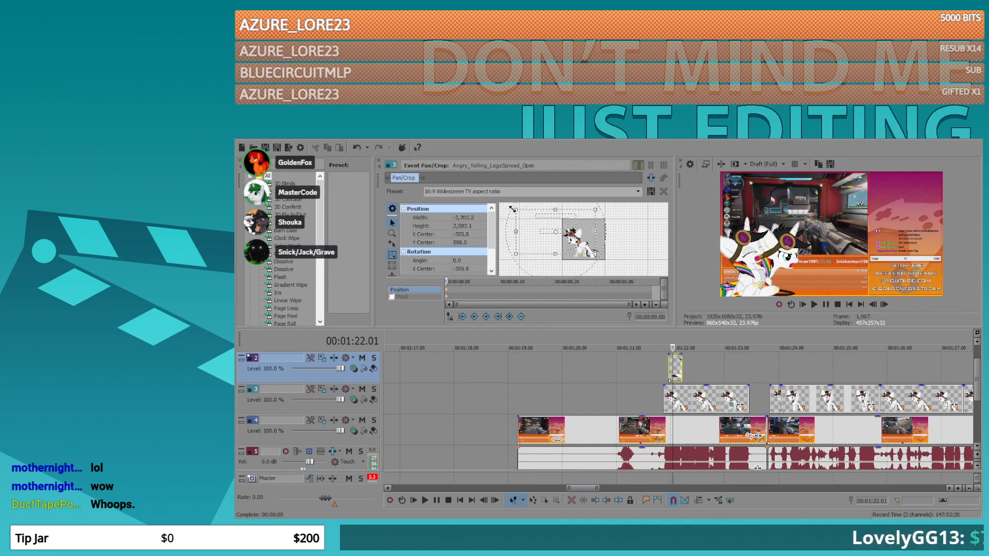
left_click_drag(561, 244, 558, 245)
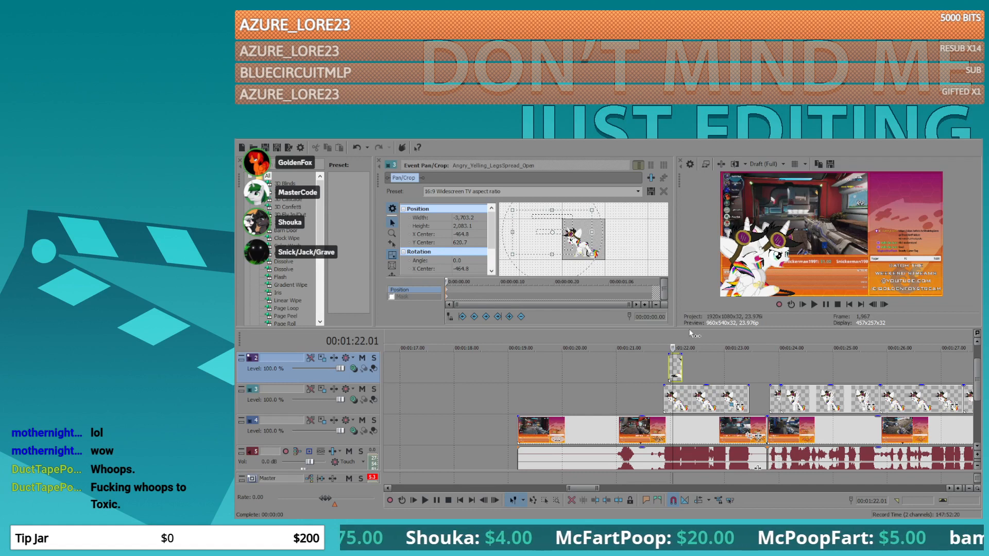
left_click_drag(678, 363, 620, 399)
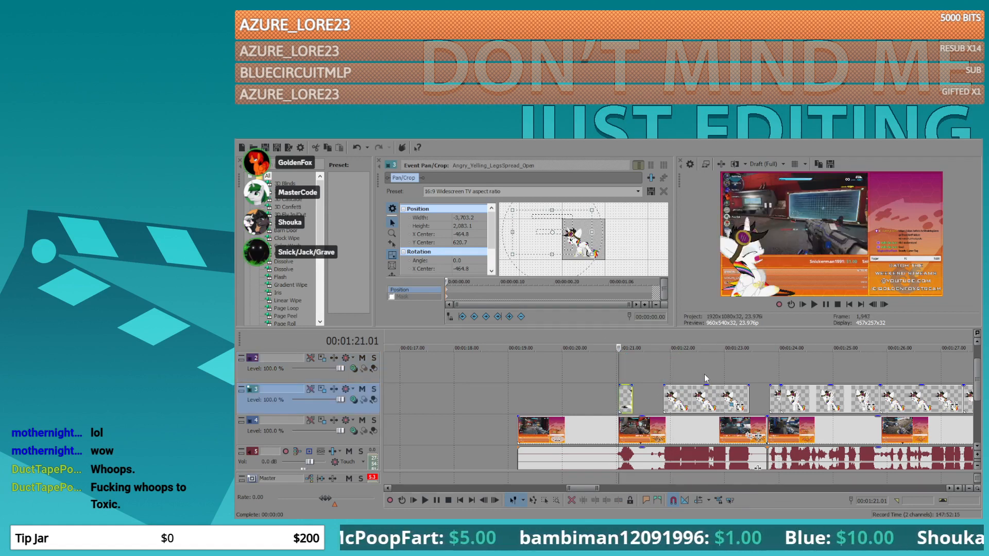
- Play back both flipped sprites from about 00:01:20.21 to compare their framing
left_click(676, 370)
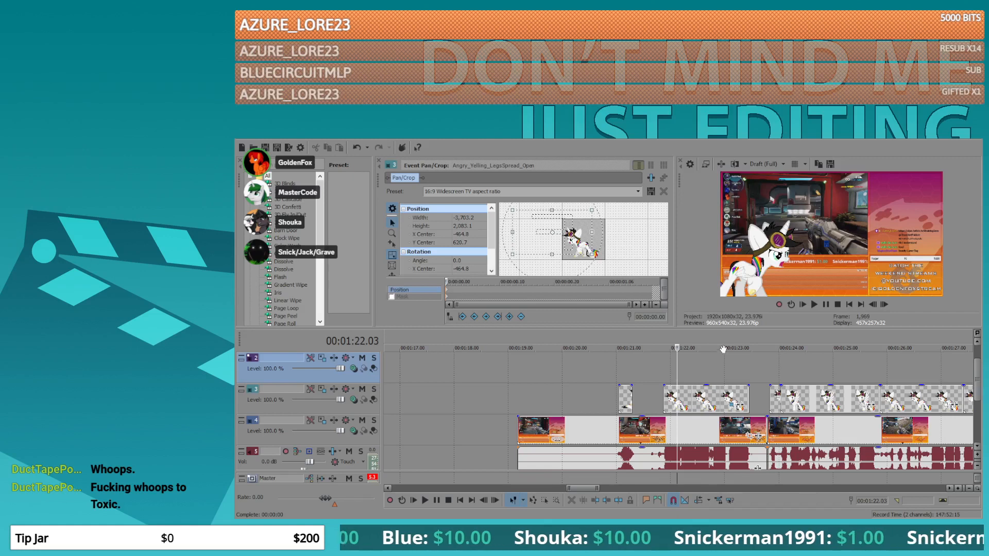
left_click(610, 369)
key("space")
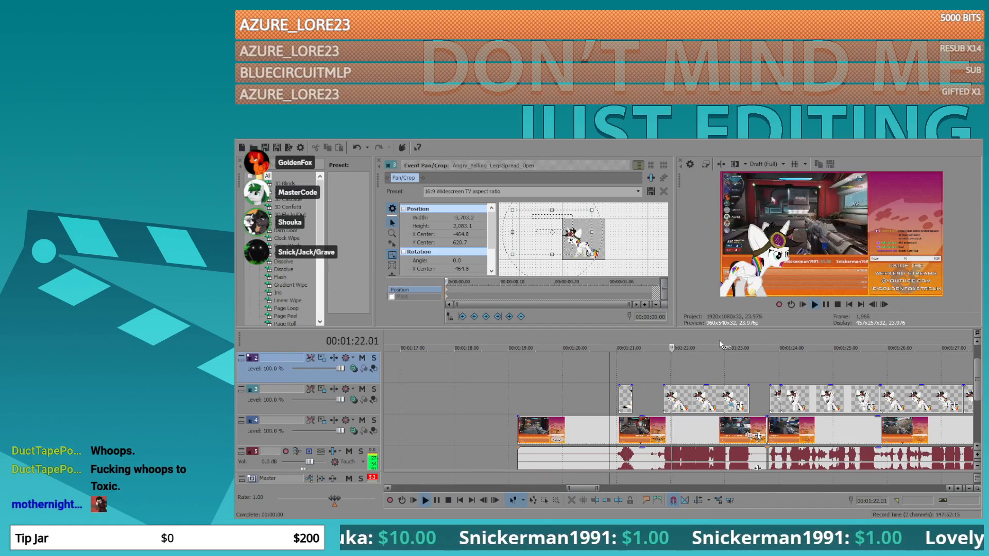
key("space")
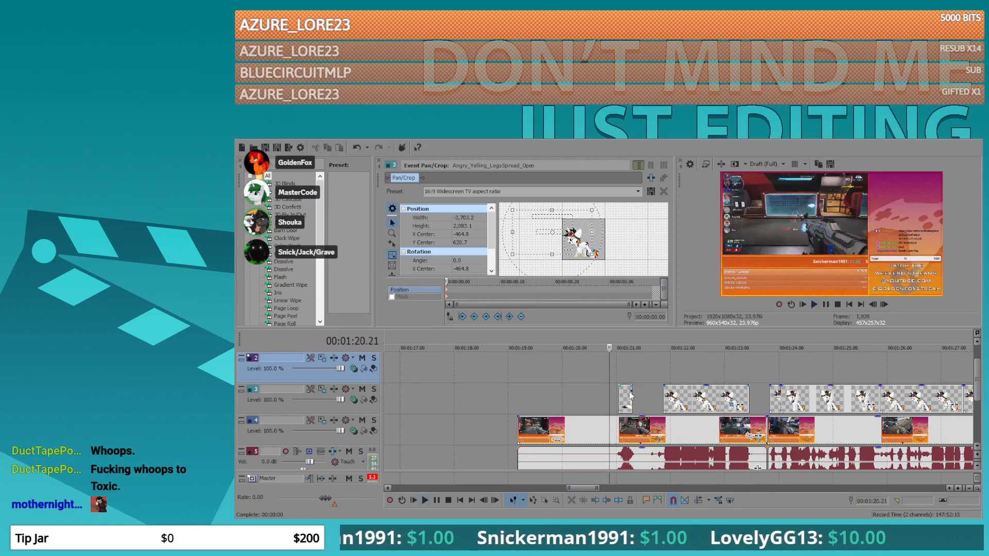
- Add frame-by-frame shake keyframes to the Angry_Yelling_LegsSpread_Open crop, shifting its center to positions such as X -467.5, Y 598.0 and X -442.0, Y 598.0
left_click(669, 404)
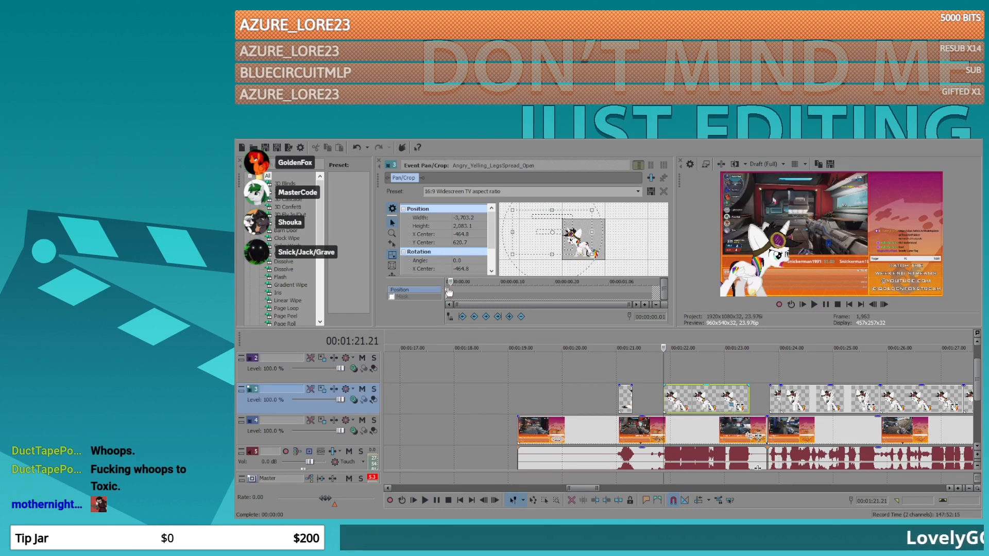
left_click_drag(582, 251, 581, 250)
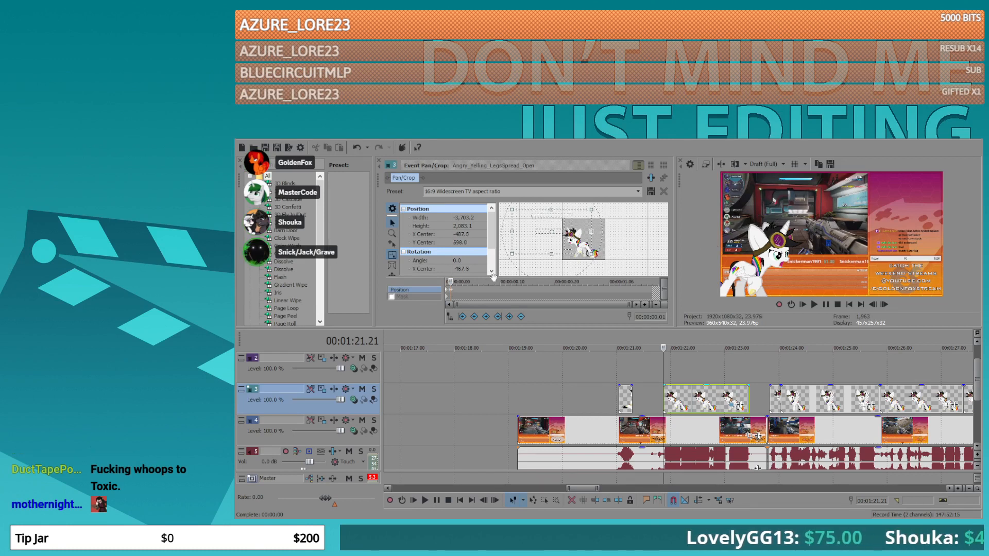
left_click(456, 290)
left_click_drag(582, 251, 582, 250)
left_click(461, 291)
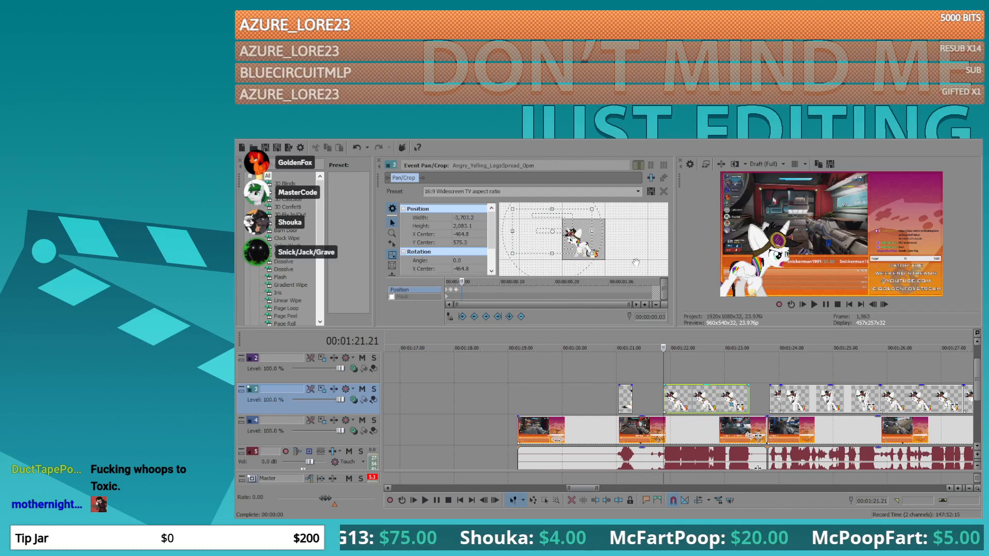
left_click_drag(613, 259, 610, 264)
- Copy the Angry_Yelling_LegsSpread_Open shake keyframes and paste them repeatedly until they fill the sprite's whole duration
scroll(499, 289, "up", 4)
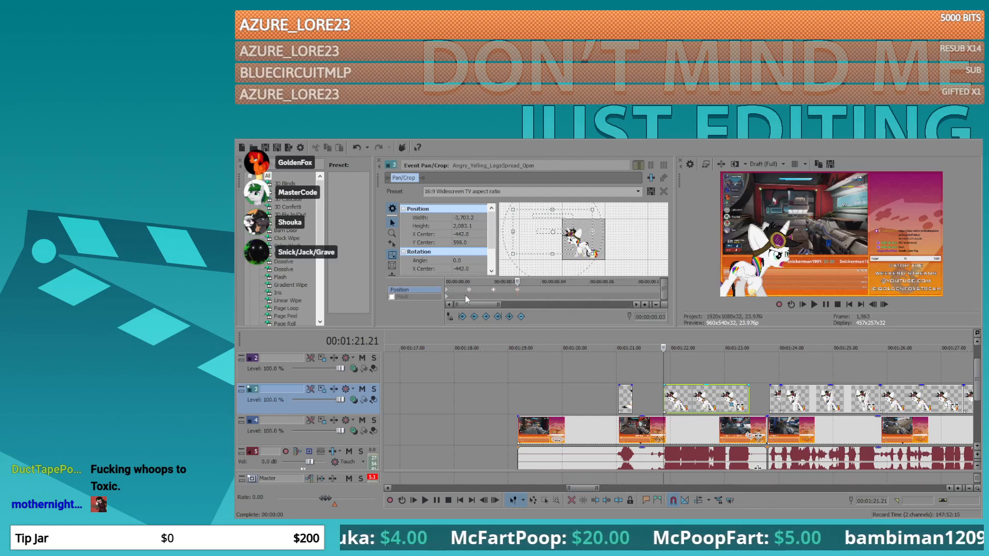
mouse_move(493, 290)
left_mouse_down()
mouse_move(541, 294)
mouse_move(498, 291)
left_mouse_up()
left_click(542, 289)
key("ctrl+v")
scroll(598, 284, "down", 1)
left_click(586, 292)
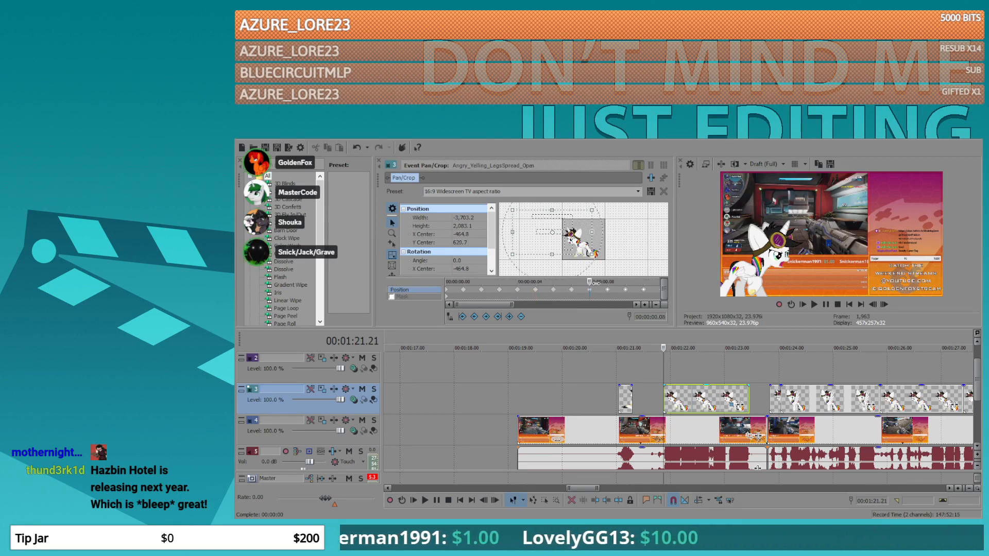
scroll(595, 283, "down", 3)
left_click(532, 286)
key("ctrl+v")
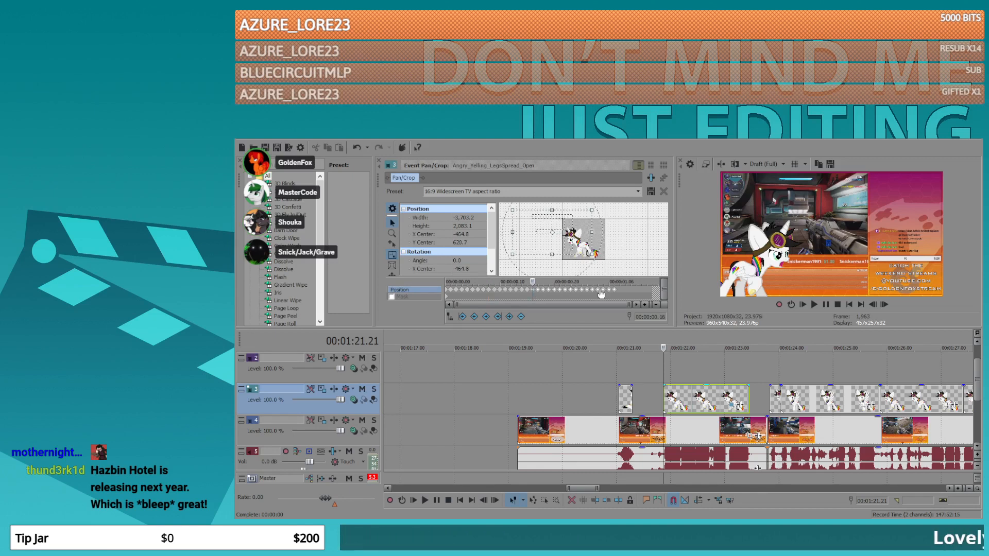
left_click(619, 289)
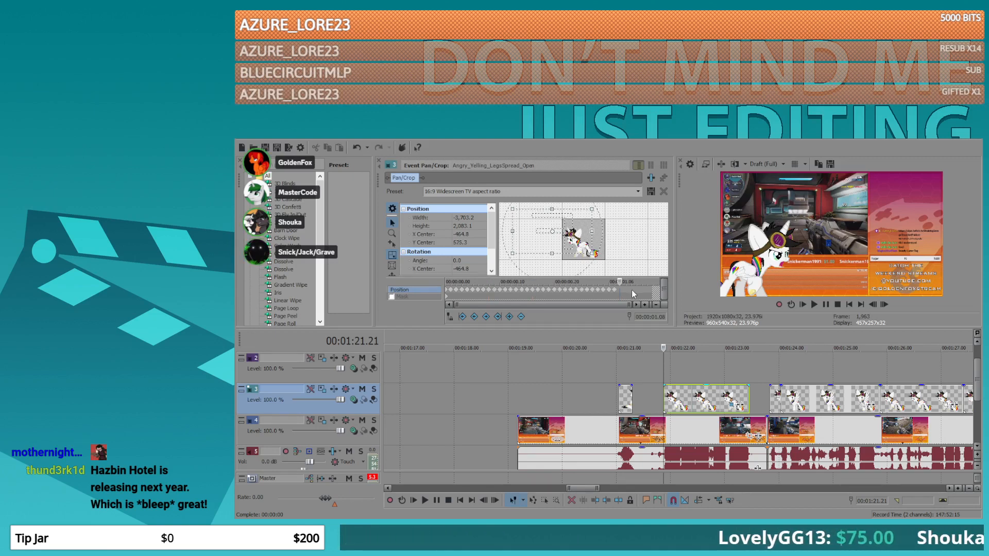
key("ctrl+v")
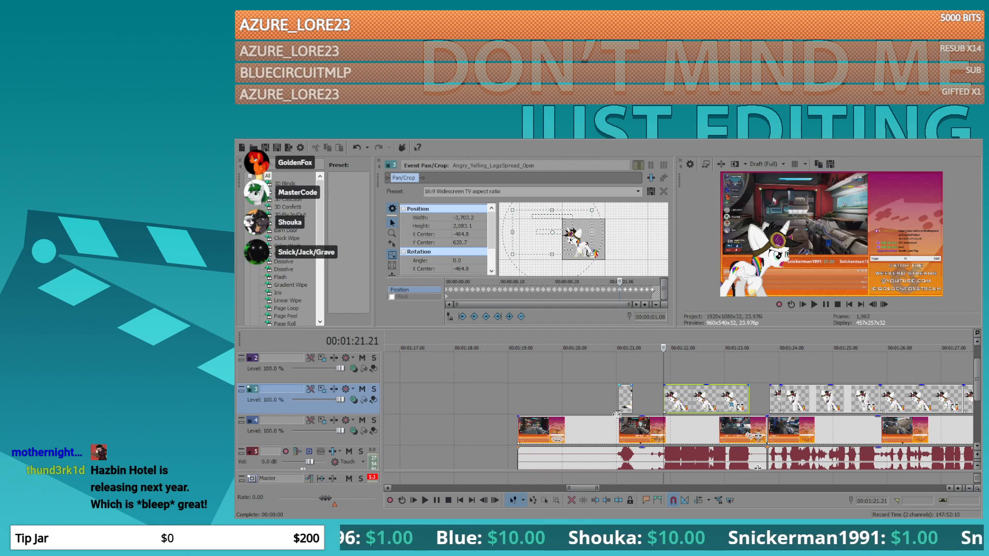
- Play back both flipped sprites from about 00:01:20 to check the finished shake
left_click(560, 391)
key("space")
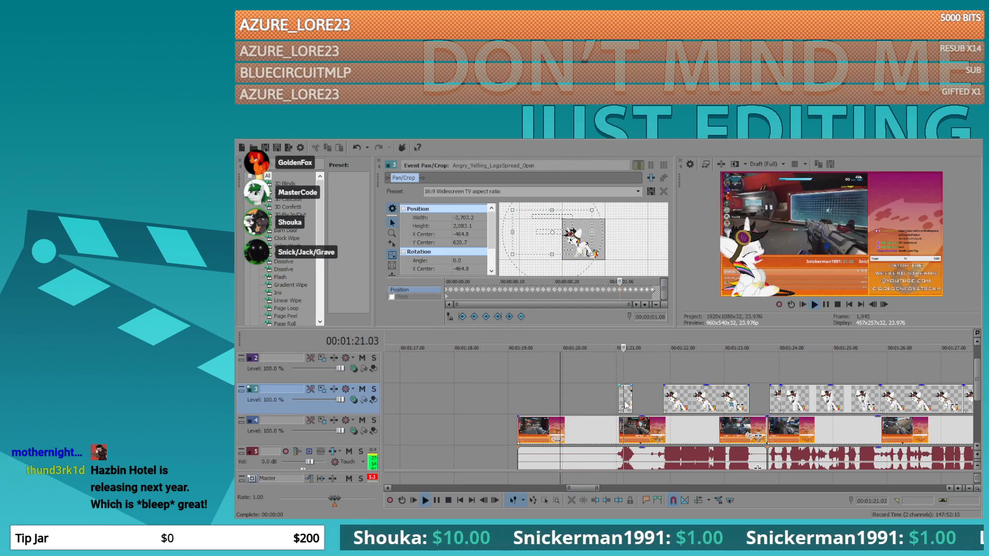
key("space")
- Group the gameplay clip at 00:01:20.13 and its audio with the two flipped sprites above it
left_click(591, 454)
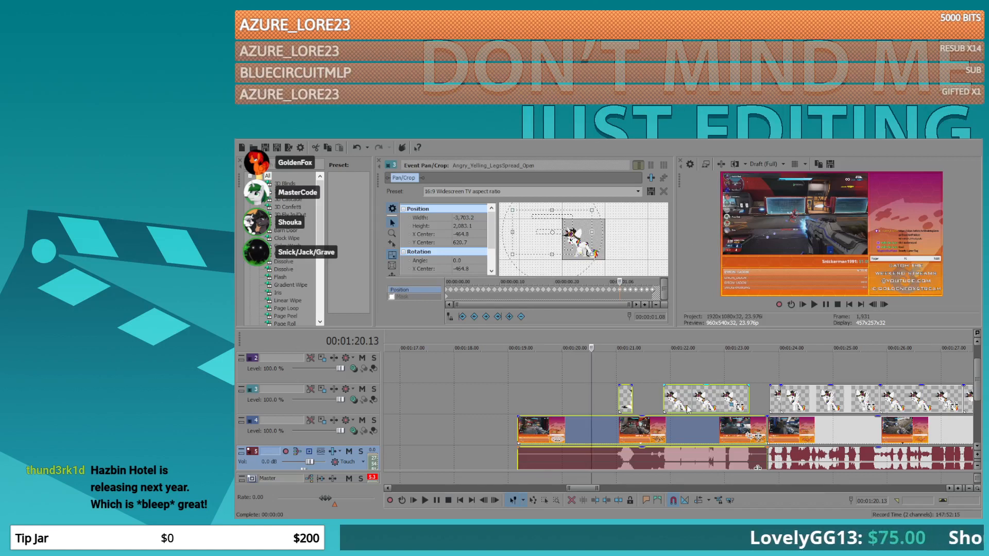
left_click(705, 371)
left_click(722, 400)
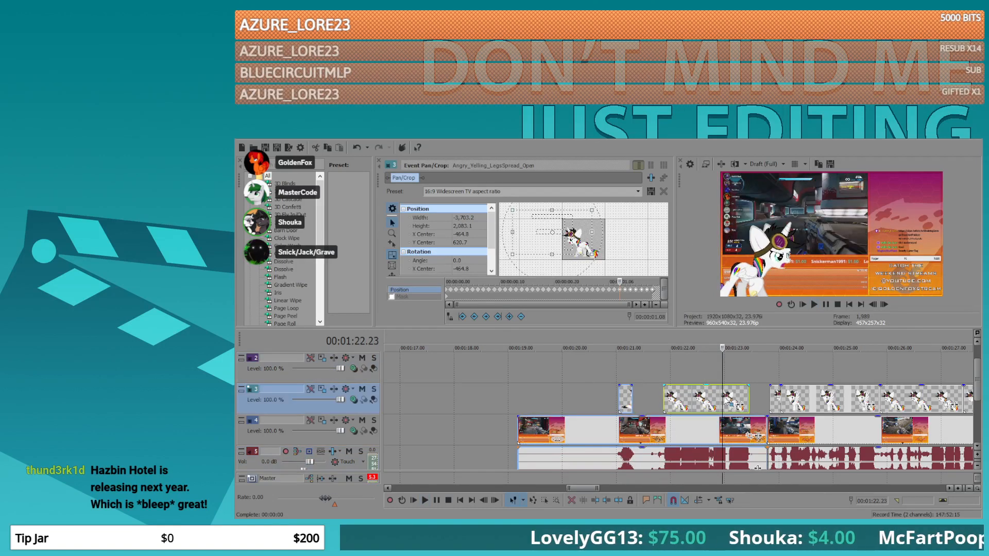
- Play back the clip's ending from 00:01:22.23 and the next clip's opening from 00:01:23.20
key("space")
left_click(770, 390)
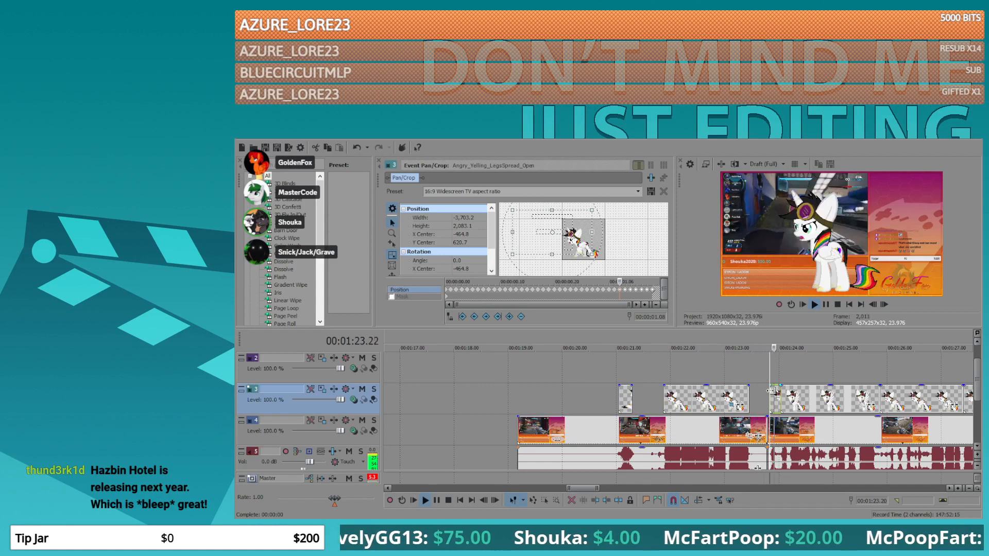
key("space")
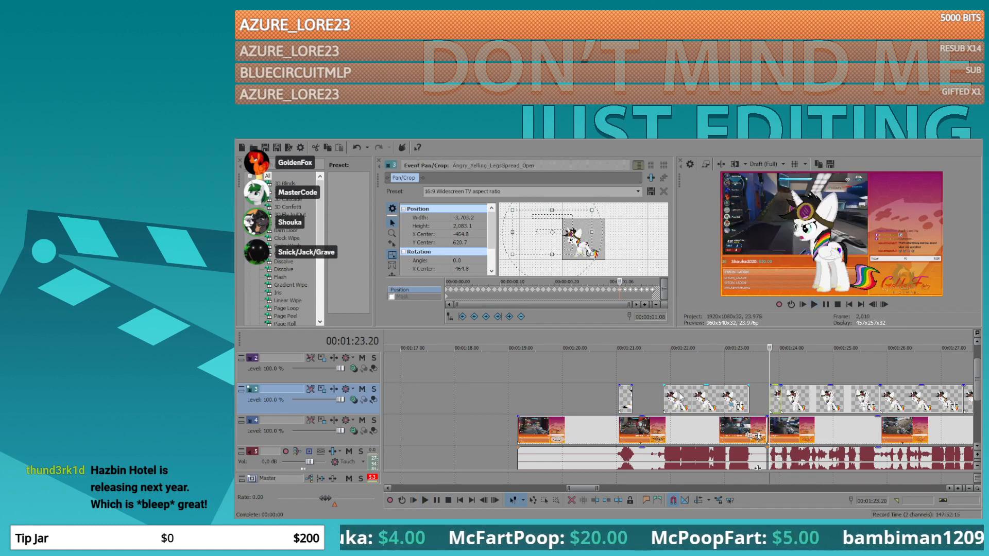
- Copy the yelling sprite's first crop keyframe to the Angry_Talking sprite near 00:01:23.22 and flip that crop horizontally
left_click(449, 292)
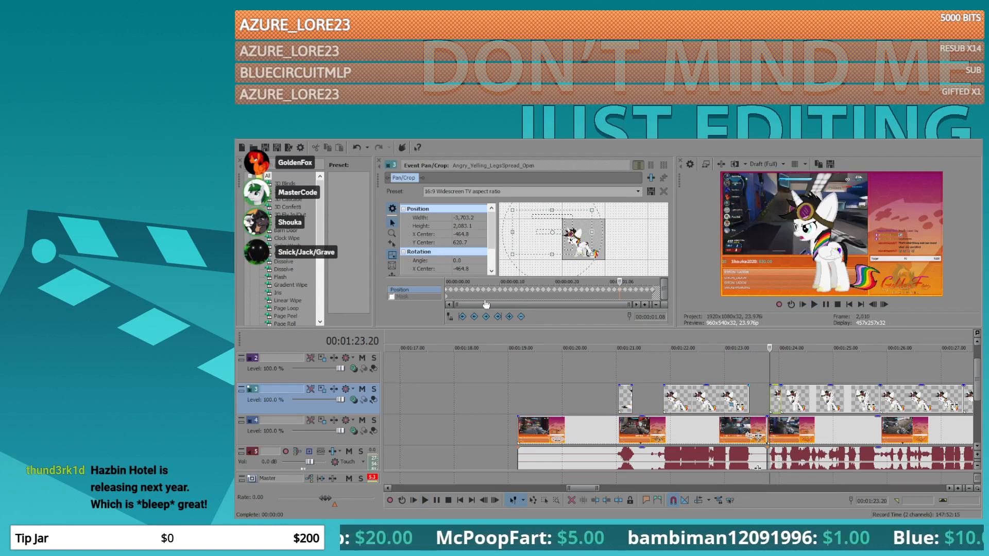
left_click(781, 397)
scroll(780, 401, "up", 3)
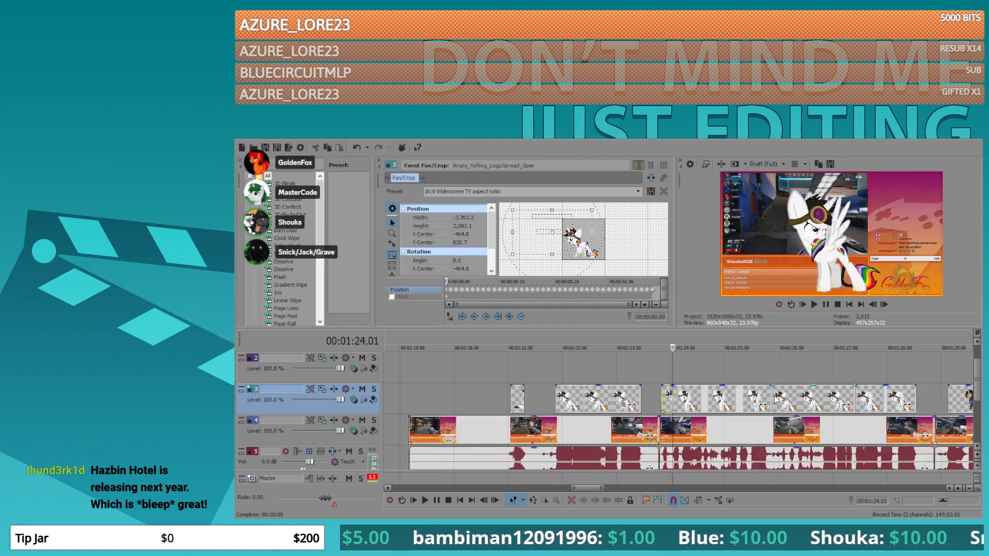
left_click(654, 408)
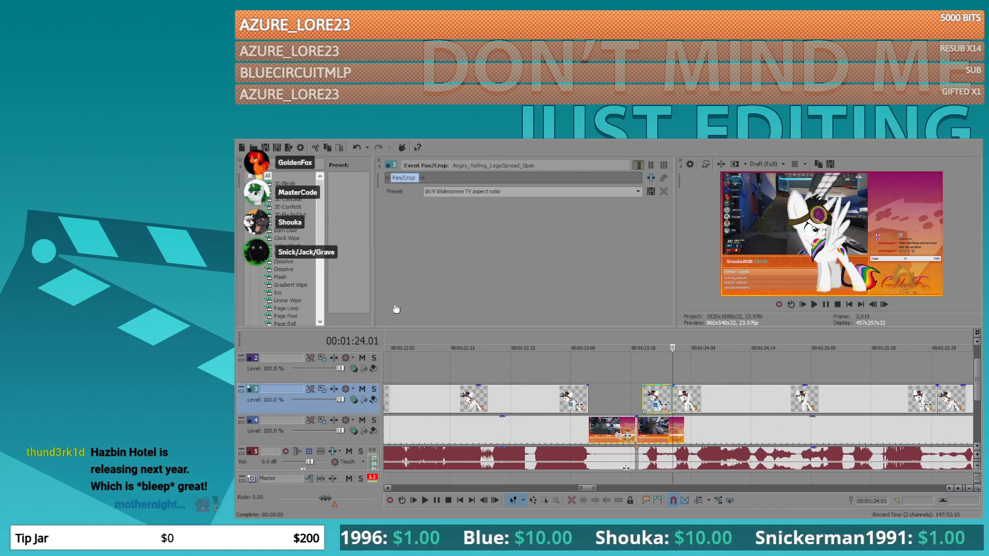
right_click(527, 216)
left_click(554, 252)
left_click(655, 369)
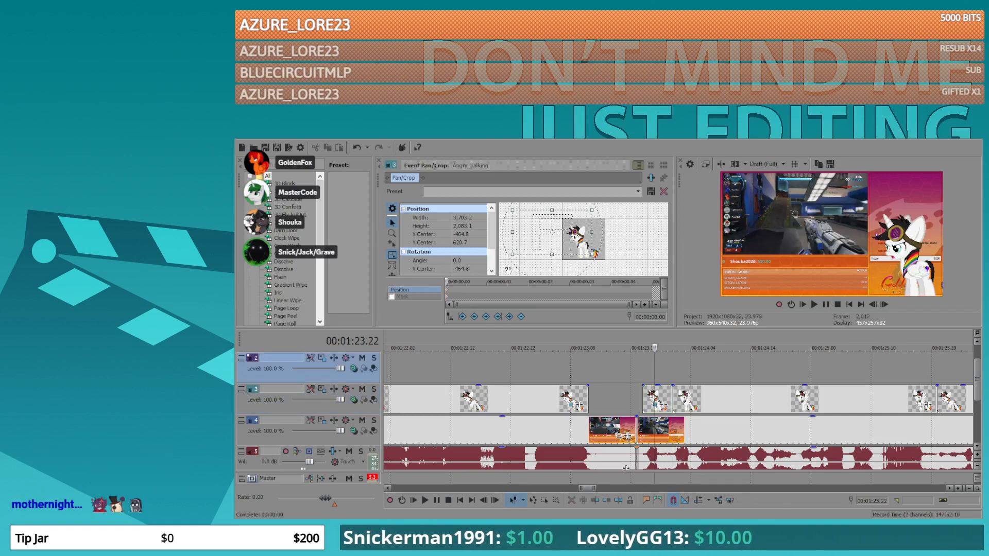
- Move the grouped gameplay clip and its sprites to the end of the assembled sequence, starting at about 00:00:58
scroll(613, 393, "down", 5)
scroll(612, 387, "down", 3)
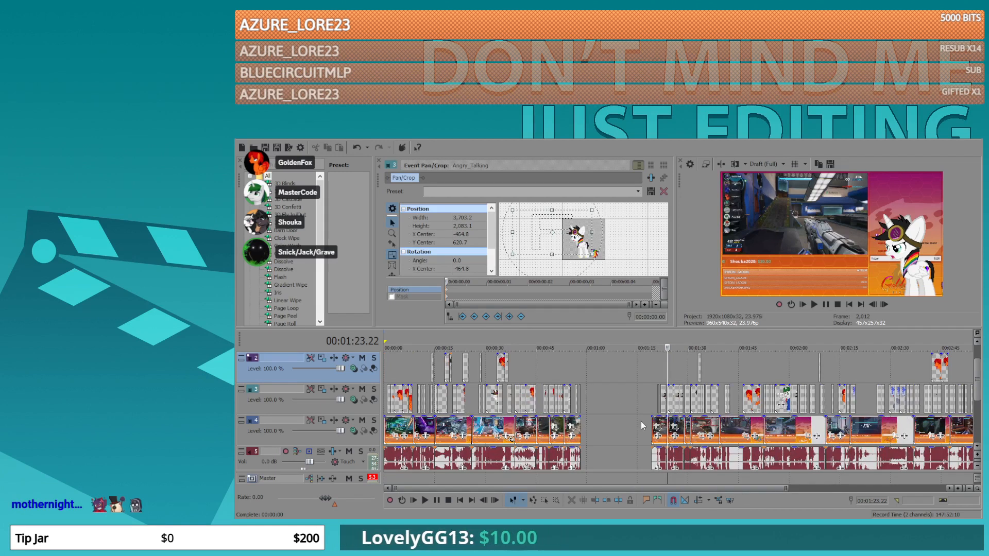
left_click_drag(659, 427, 588, 426)
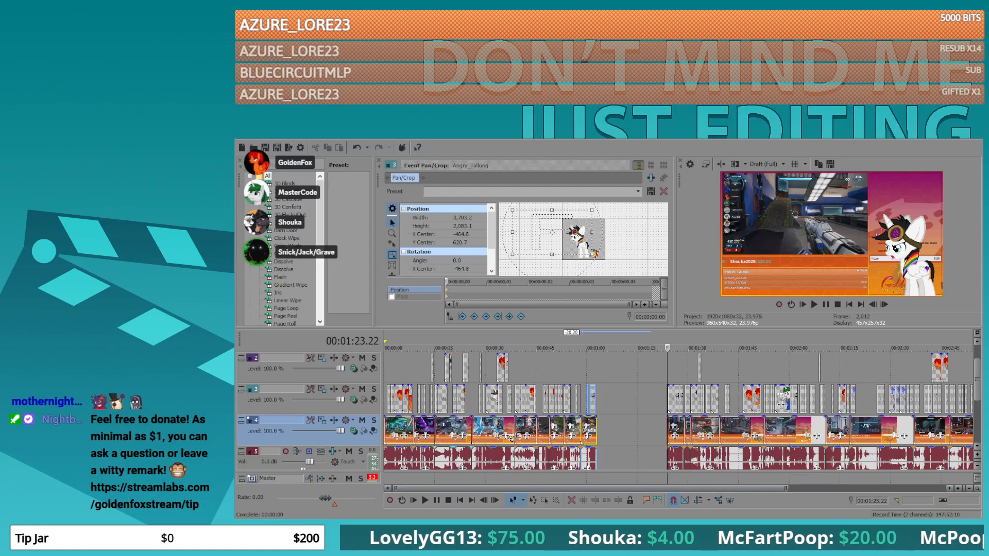
- Copy the Angry_Talking crop keyframe, centered at X -464.8, Y 620.7, onto the Angry_TurnedAway sprite
scroll(511, 438, "up", 4)
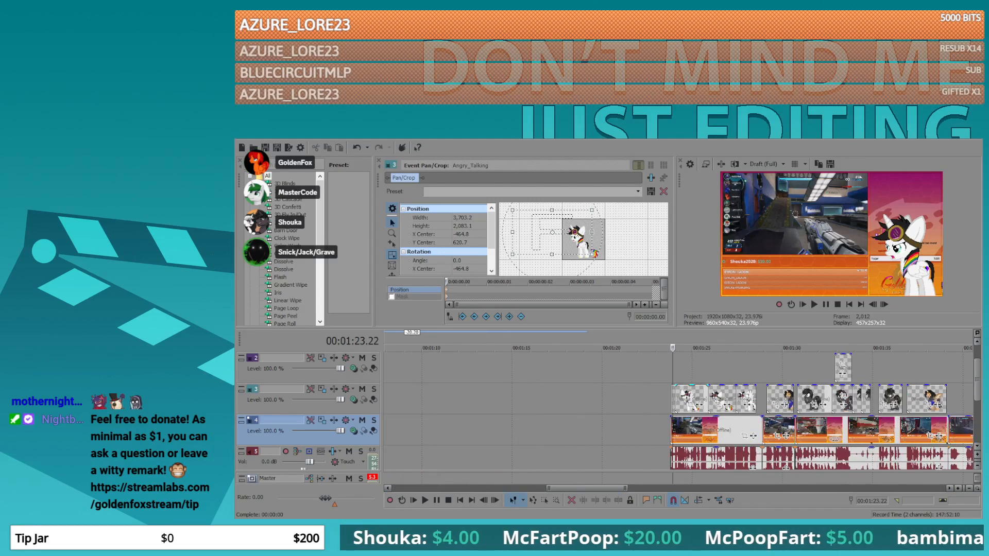
scroll(679, 406, "up", 4)
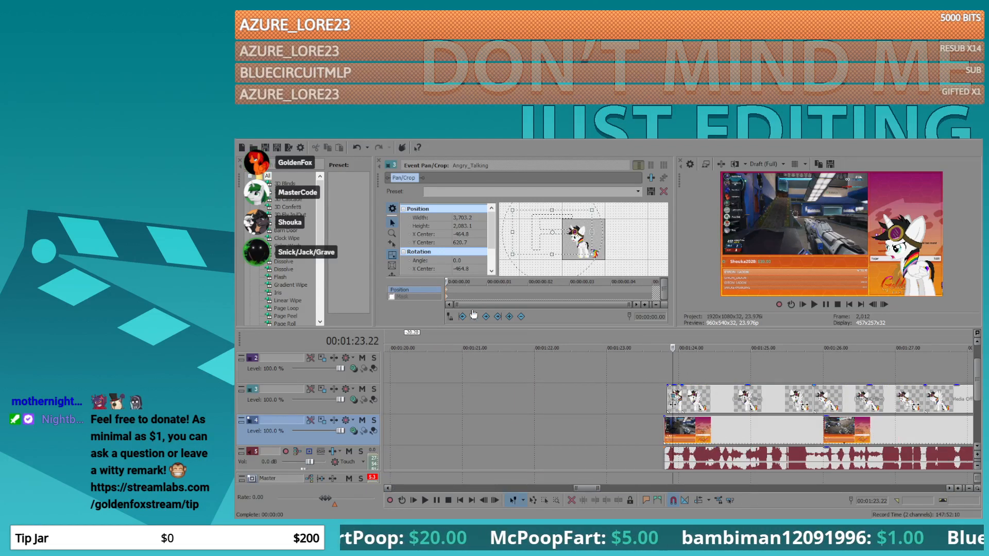
left_click(724, 395)
scroll(728, 396, "up", 2)
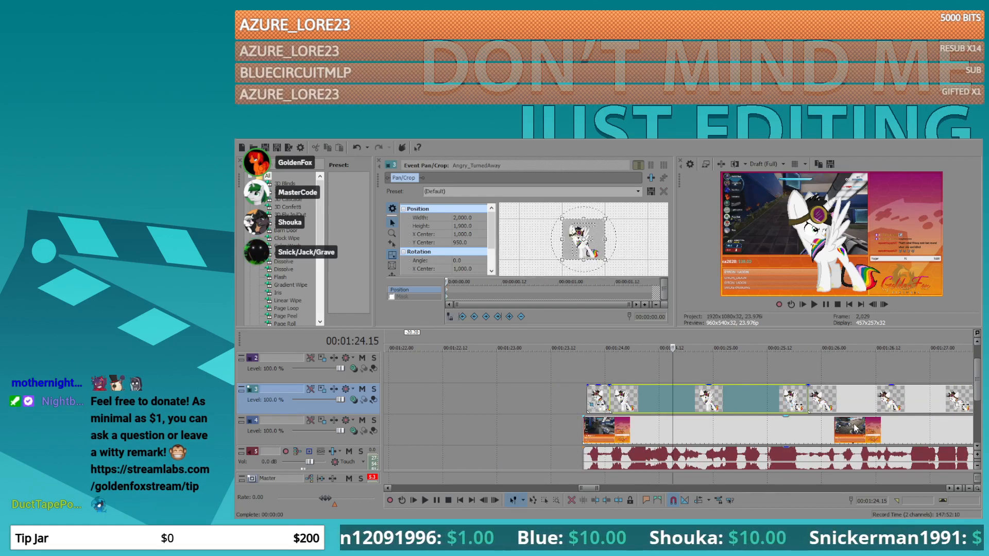
left_click(771, 365)
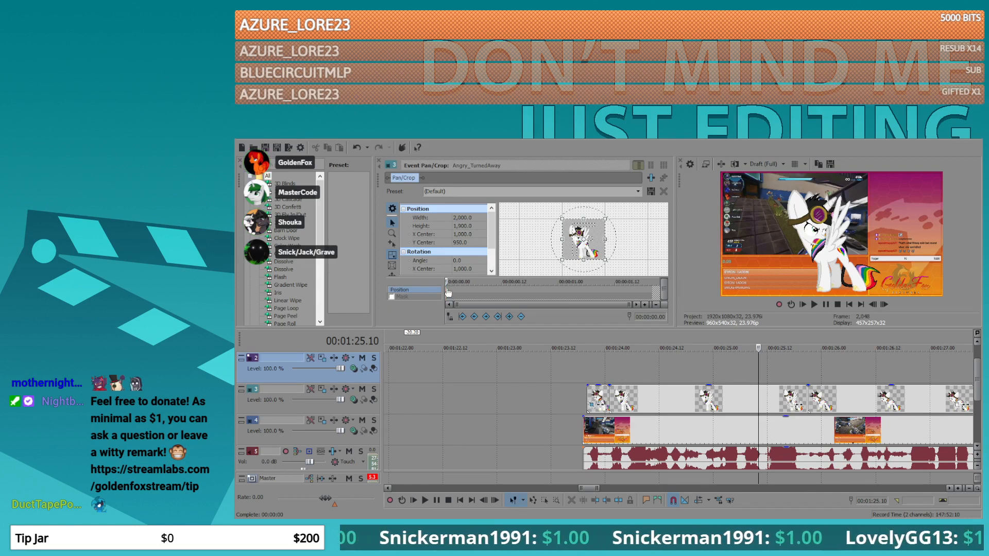
left_click(595, 404)
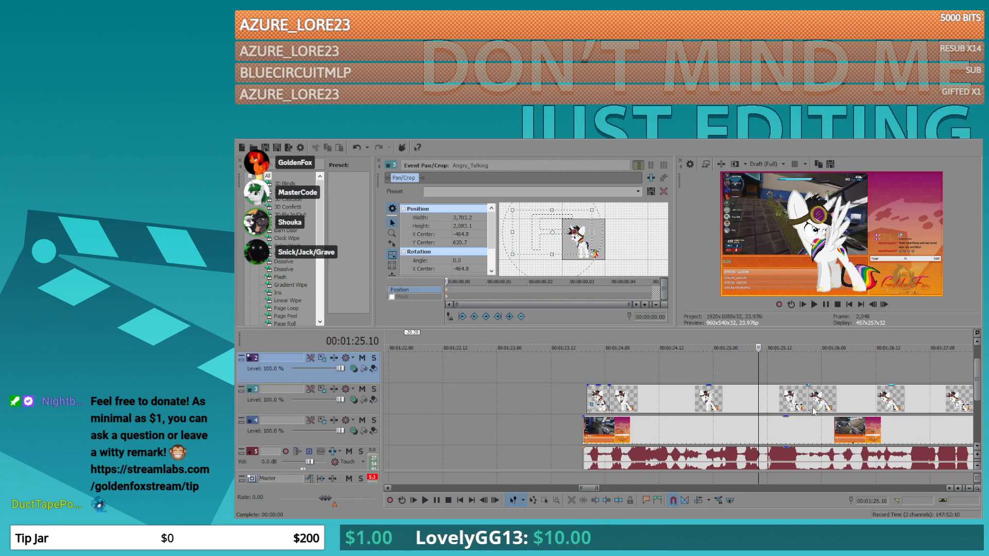
left_click(787, 407)
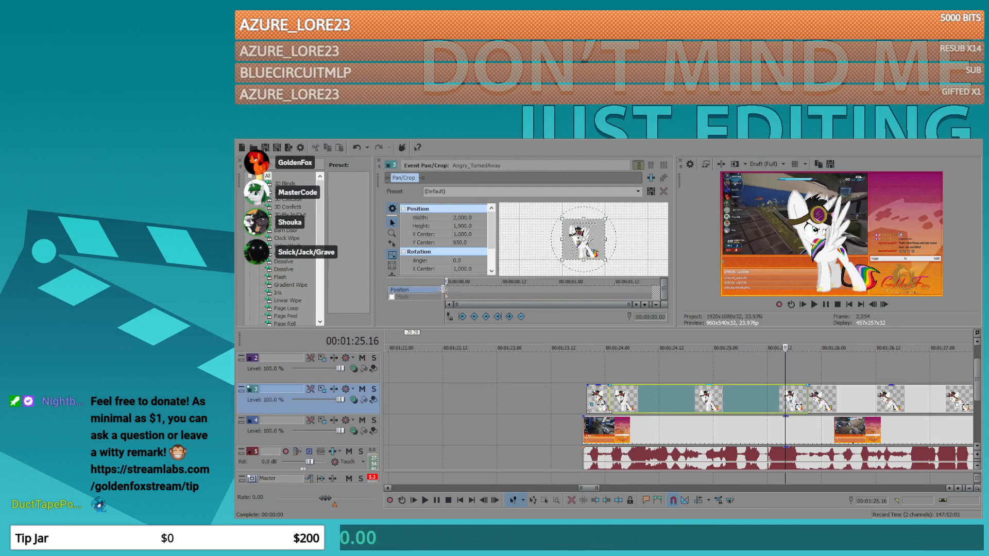
key("ctrl+v")
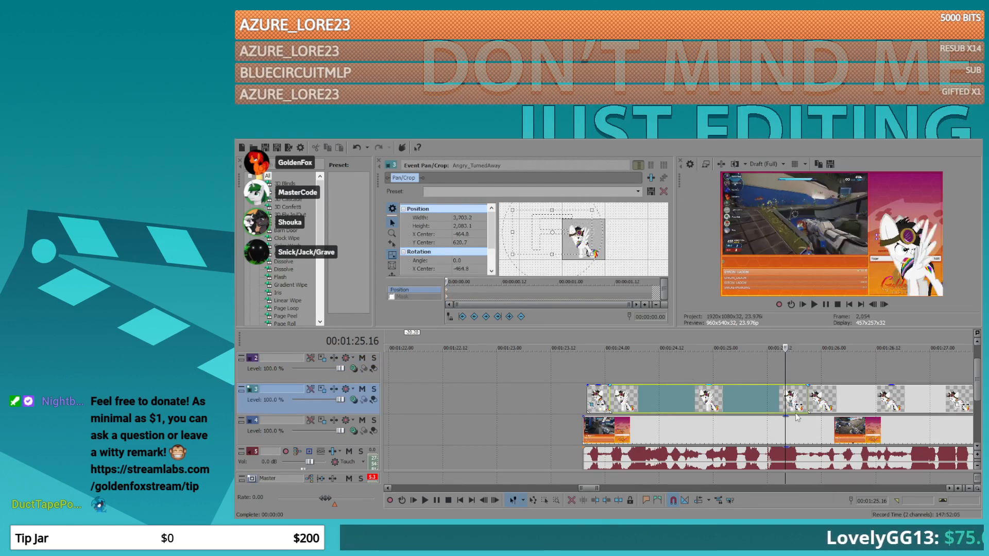
- Paste the same crop onto the following Angry_Yelling_LegsSpread_Open and Angry_Yelling sprites, centered at X -464.8, Y 620.7
left_click(893, 409)
scroll(893, 410, "down", 2)
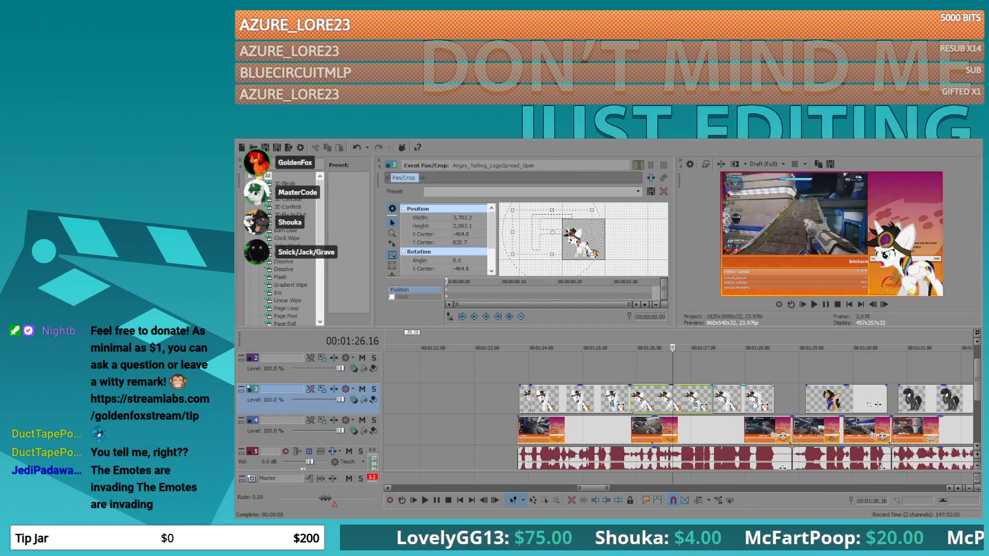
key("ctrl+v")
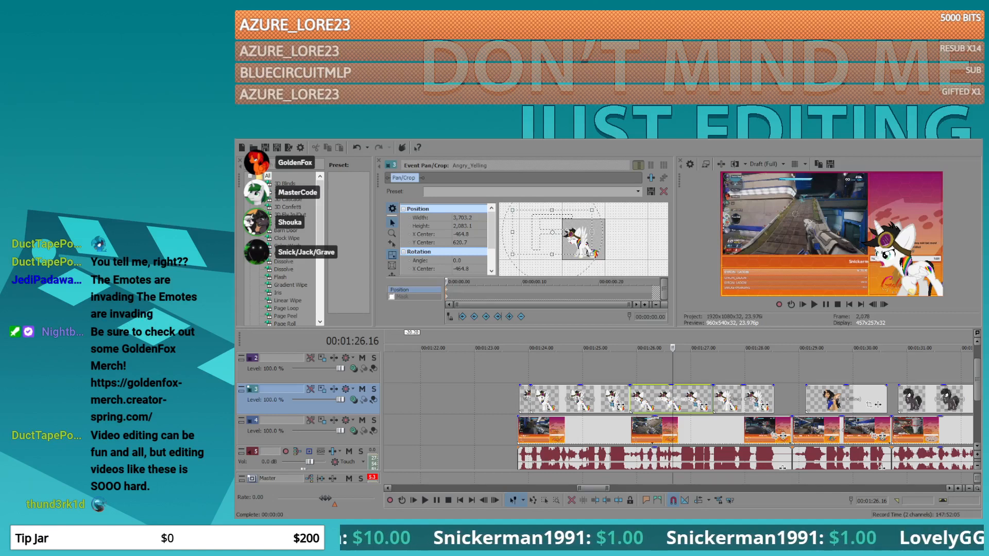
- Add frame-by-frame shake keyframes to the Angry_Yelling crop, shifting its center to positions such as X -467.5, Y 598.0 and X -464.8, Y 575.3
left_click(742, 378)
scroll(719, 378, "up", 1)
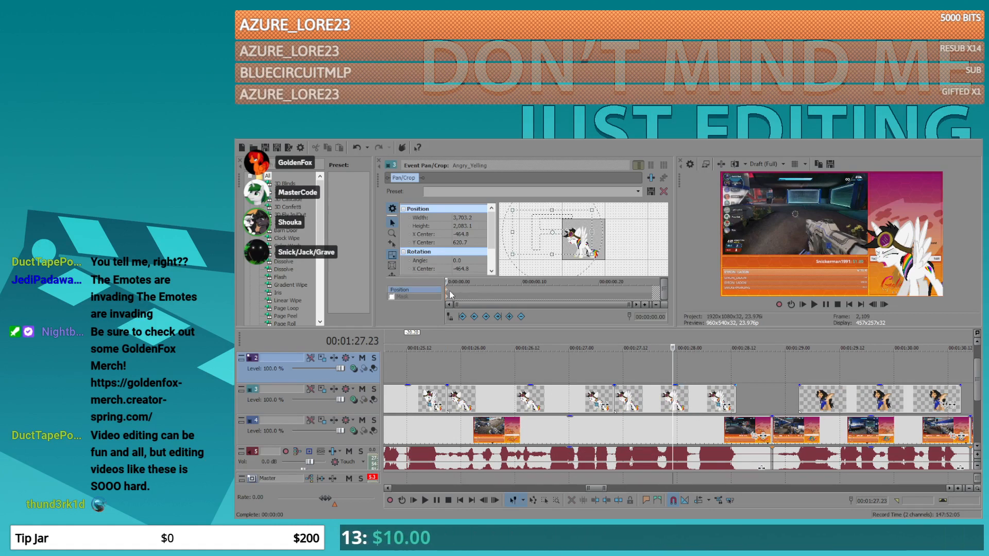
key("Right")
key("KP_7")
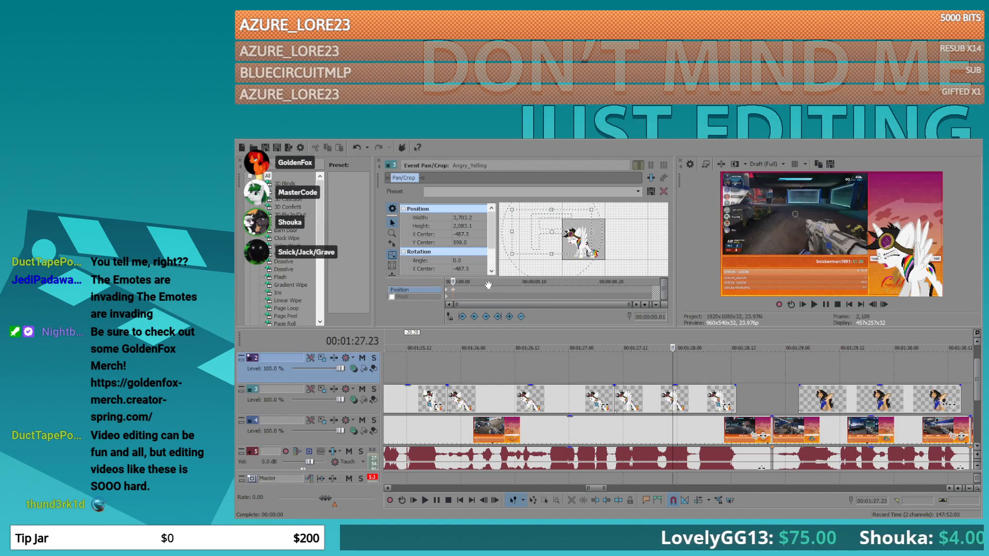
left_click(460, 282)
key("KP_9")
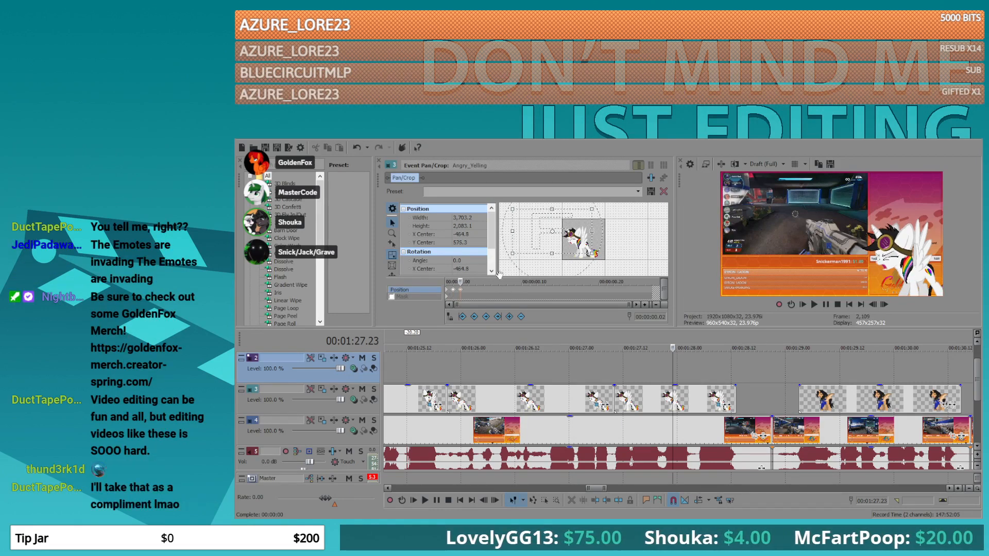
key("Right")
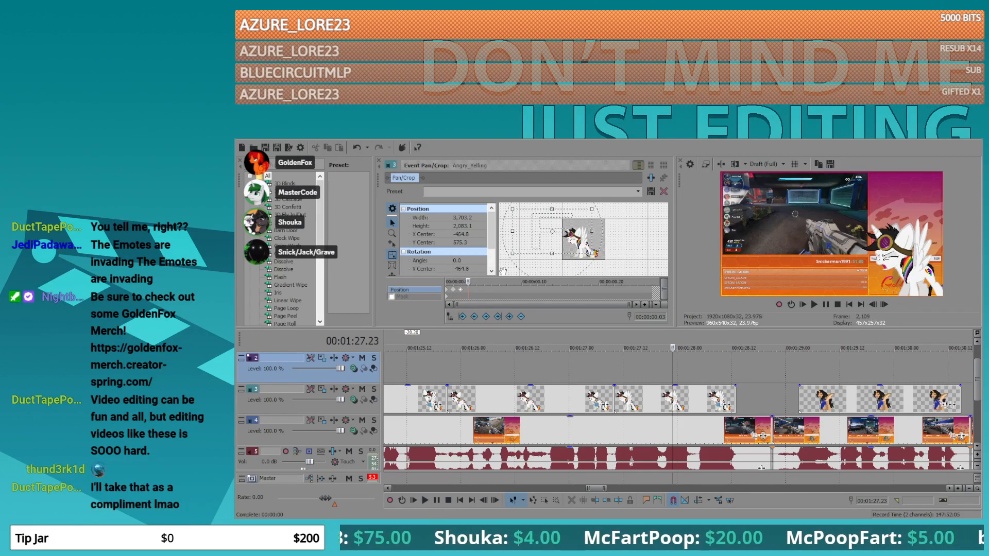
key("KP_3")
- Copy the Angry_Yelling shake keyframes and paste them repeatedly through the end of the sprite
mouse_move(459, 290)
left_mouse_down()
mouse_move(484, 292)
mouse_move(468, 291)
left_mouse_up()
key("Right")
key("ctrl+v")
left_click(506, 289)
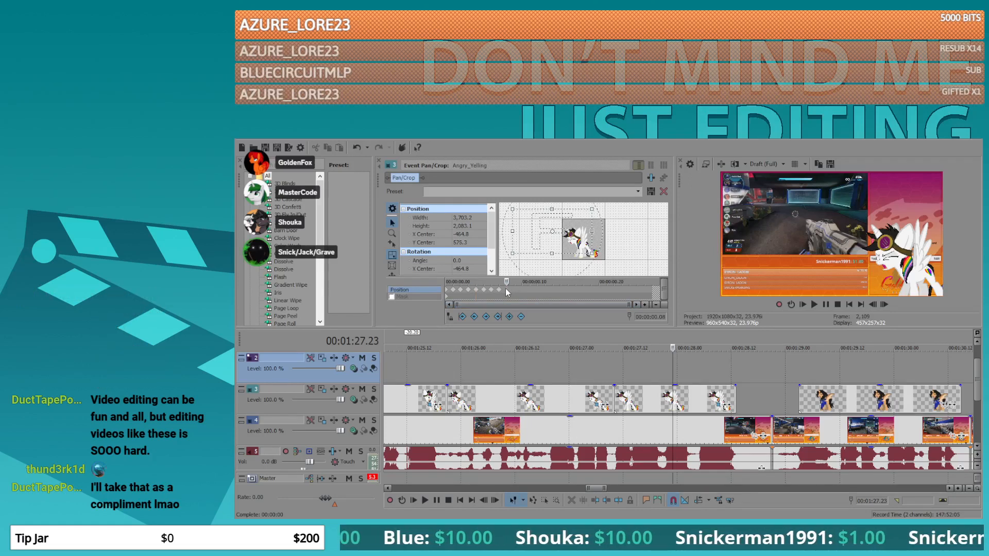
key("ctrl+v")
left_click(567, 288)
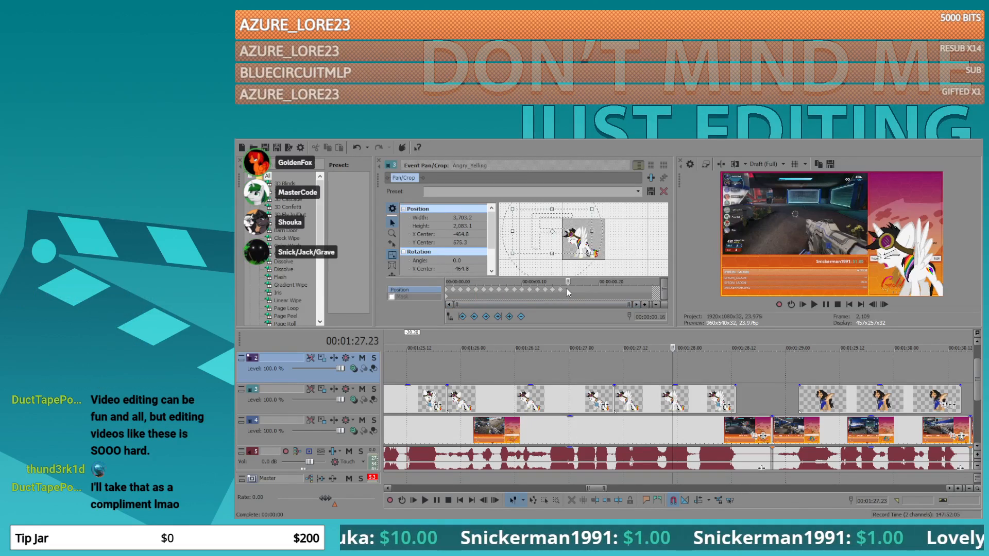
key("ctrl+v")
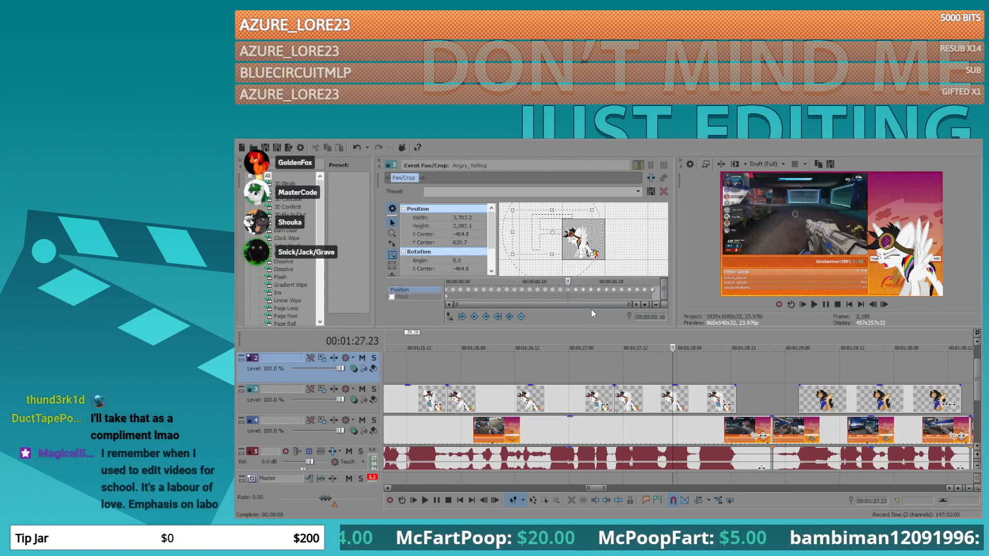
- Play back the newly framed angry sprites from 00:01:23.20 to check their framing and shake
scroll(788, 398, "down", 3)
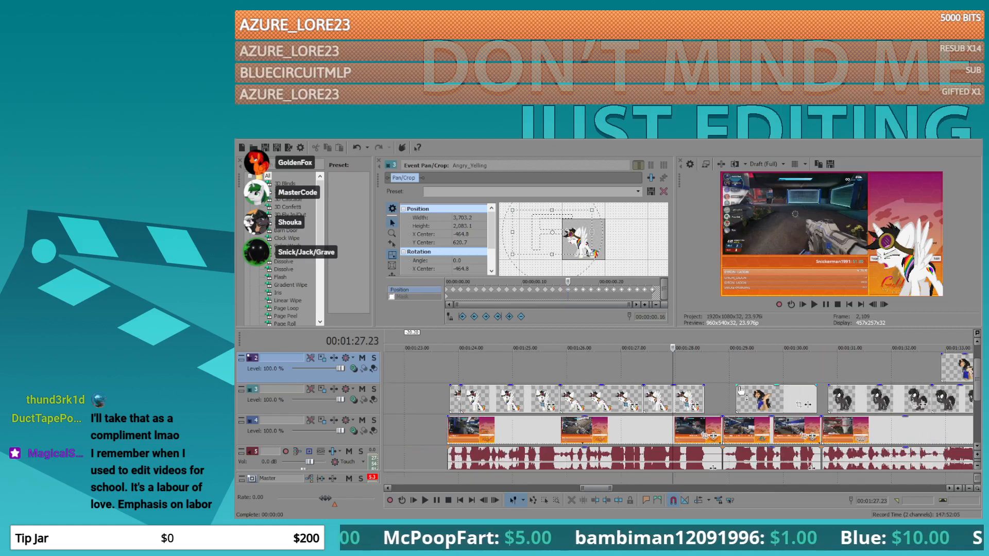
left_click(448, 369)
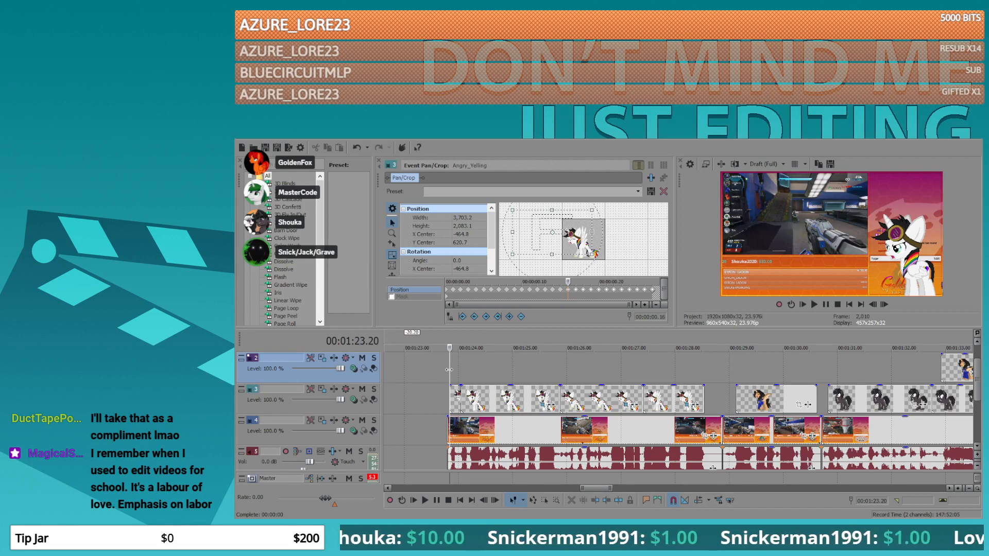
key("space")
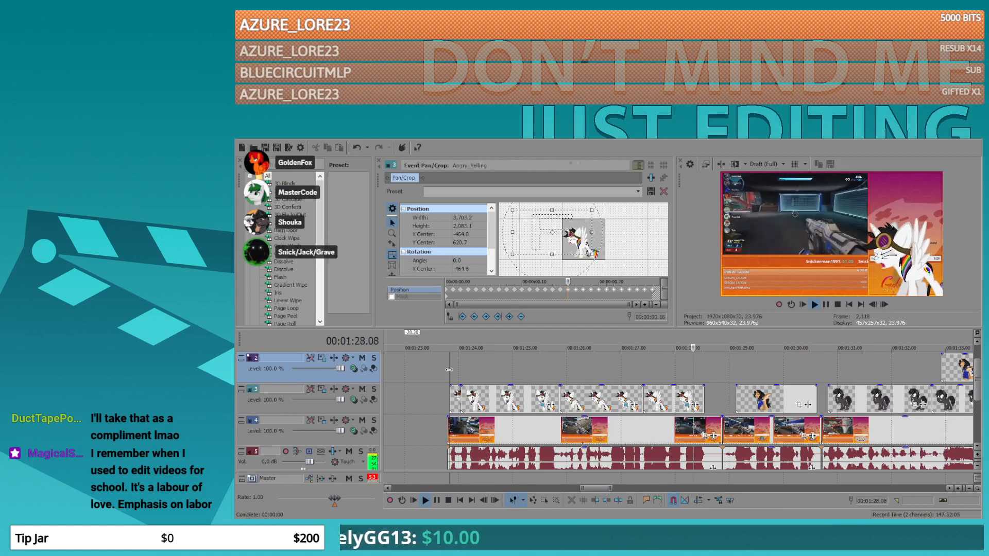
- Move the finished clip at 00:01:23.20, with its audio and angry sprites, to the end of the already assembled clips
key("space")
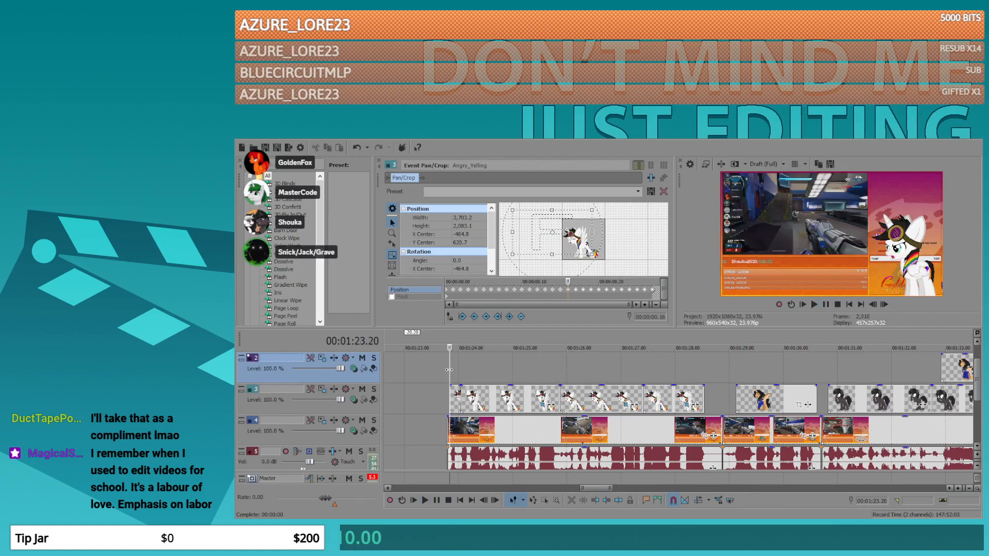
left_click(461, 461)
left_click(668, 402, "ctrl")
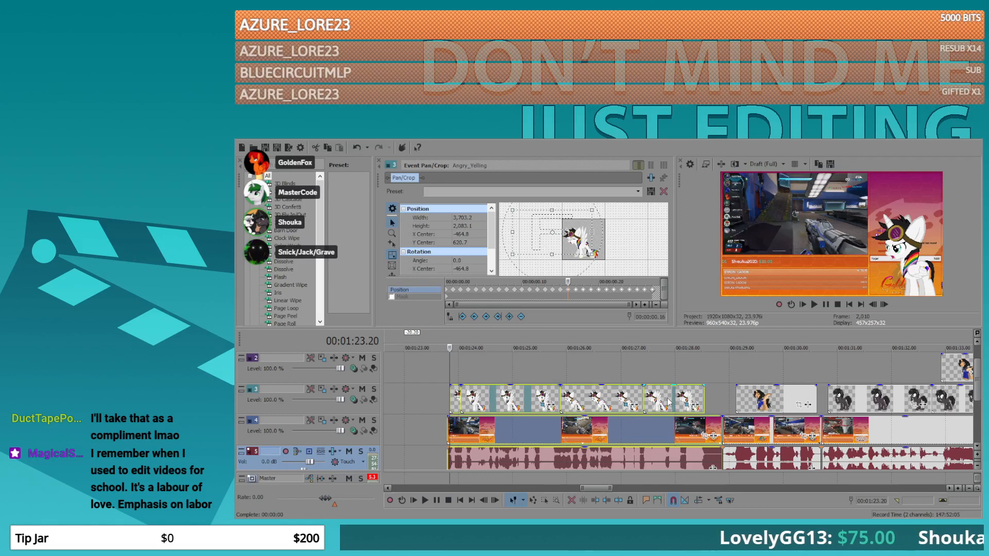
scroll(513, 409, "down", 4)
left_click(617, 417)
left_click_drag(687, 428, 409, 431)
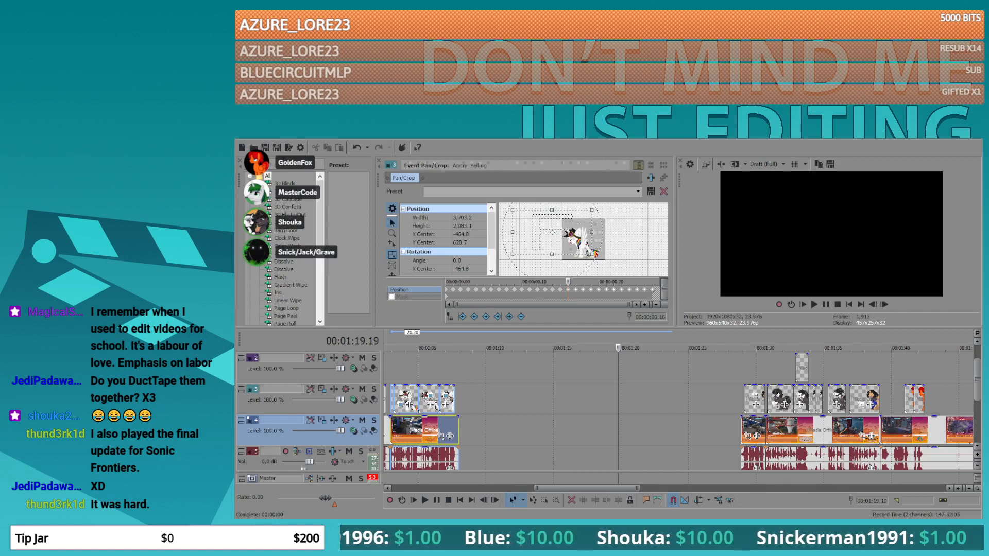
- Crop the next clip's Angry Scream 2 sprite to 3,996.3 by 2,247.9, centered at X 2,177.3, Y 965.0
scroll(678, 410, "down", 5)
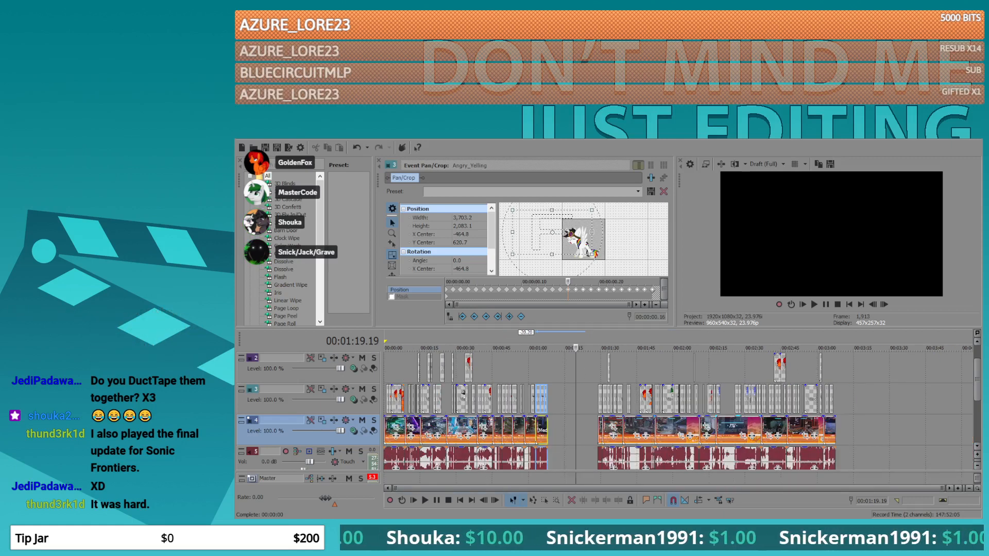
left_click(598, 421)
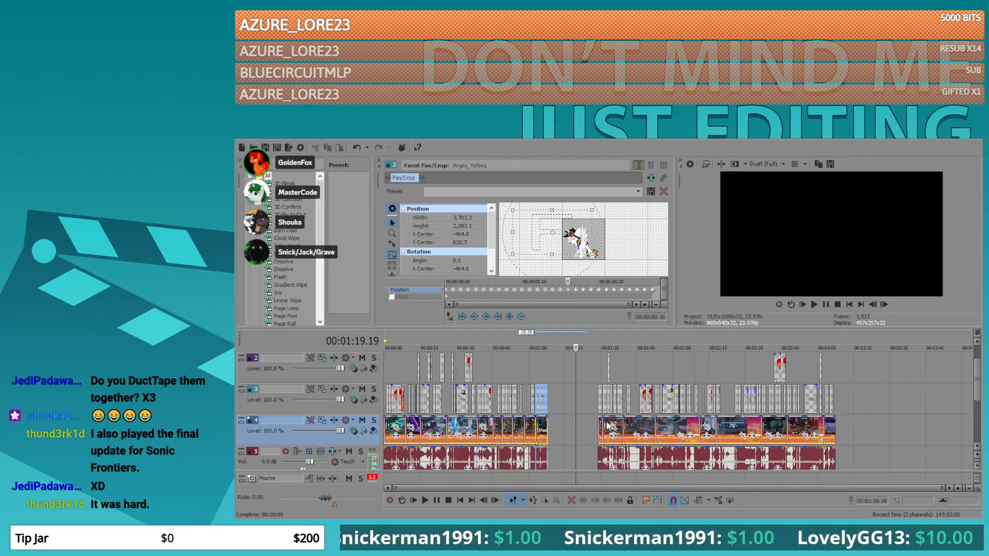
key("space")
scroll(641, 427, "up", 5)
scroll(643, 427, "up", 5)
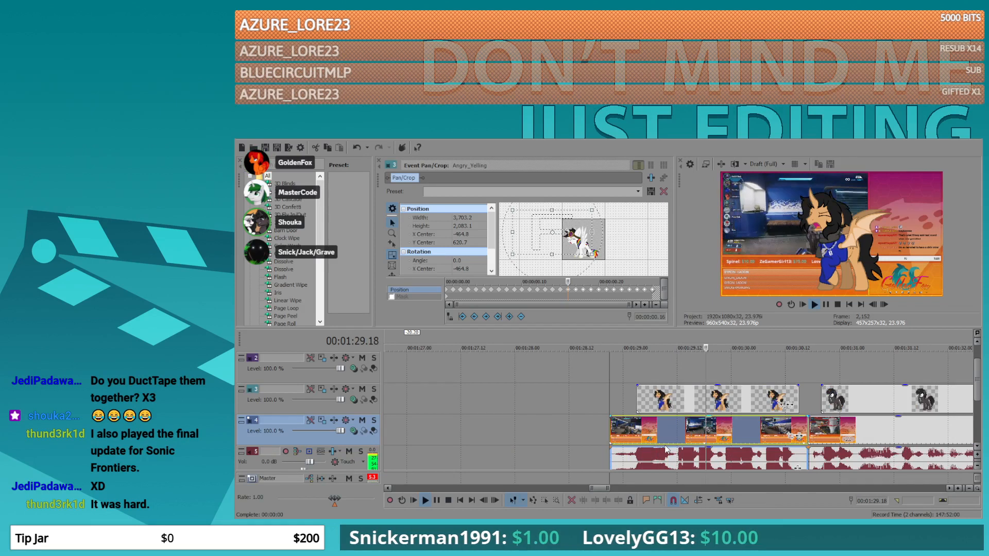
key("space")
left_click(668, 405)
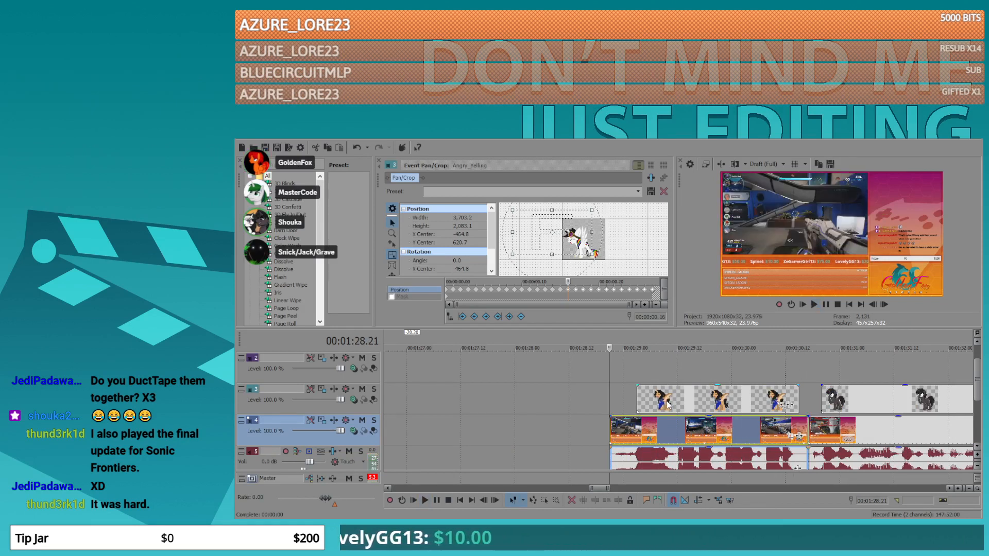
left_click(781, 405)
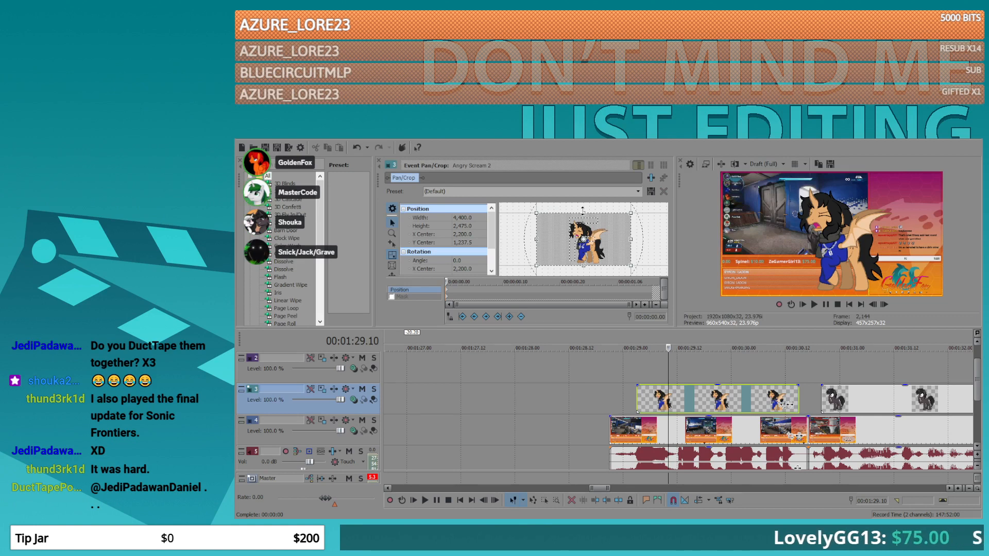
left_click_drag(583, 213, 583, 218)
left_click_drag(604, 260, 604, 252)
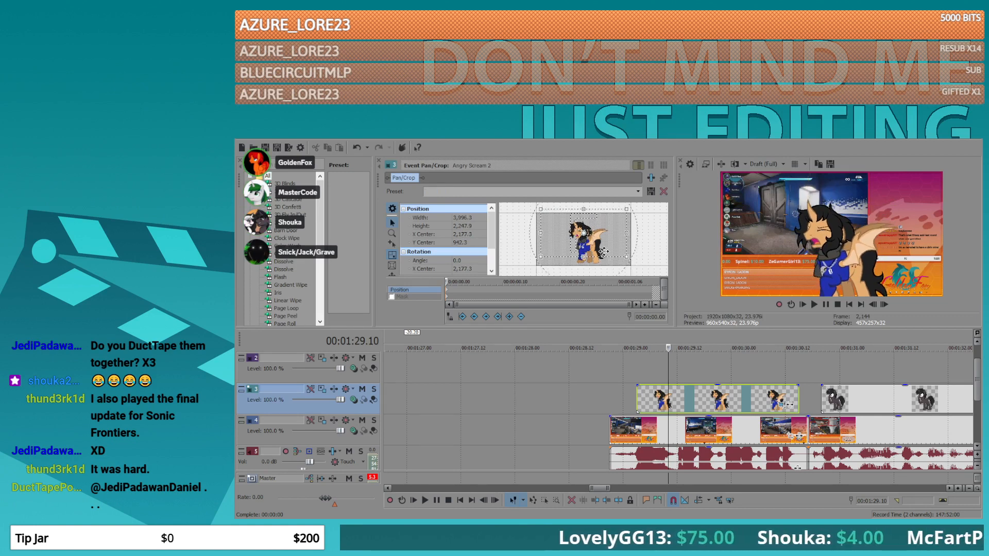
- Play the cropped sprite and split it at 00:01:29.12
left_click(679, 401)
scroll(681, 399, "up", 4)
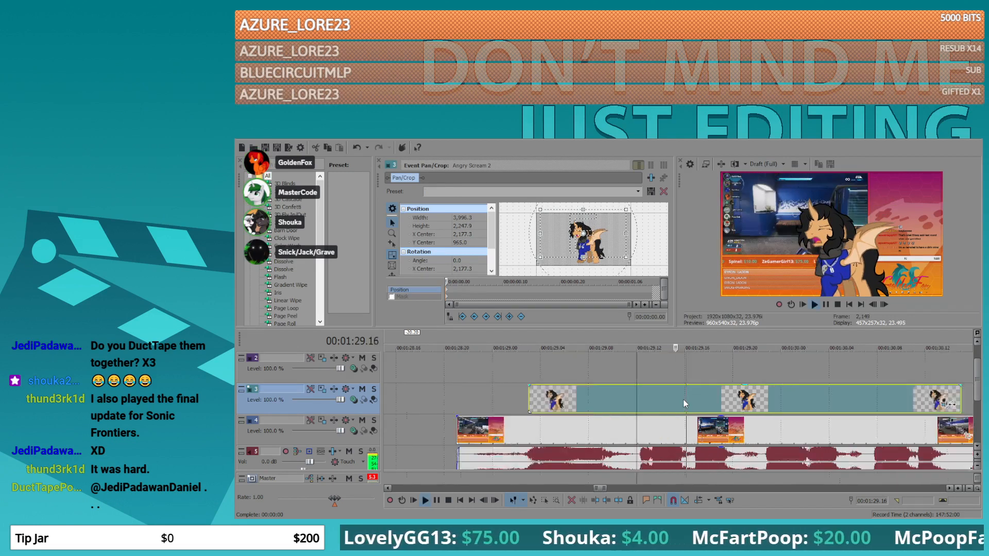
scroll(681, 399, "down", 3)
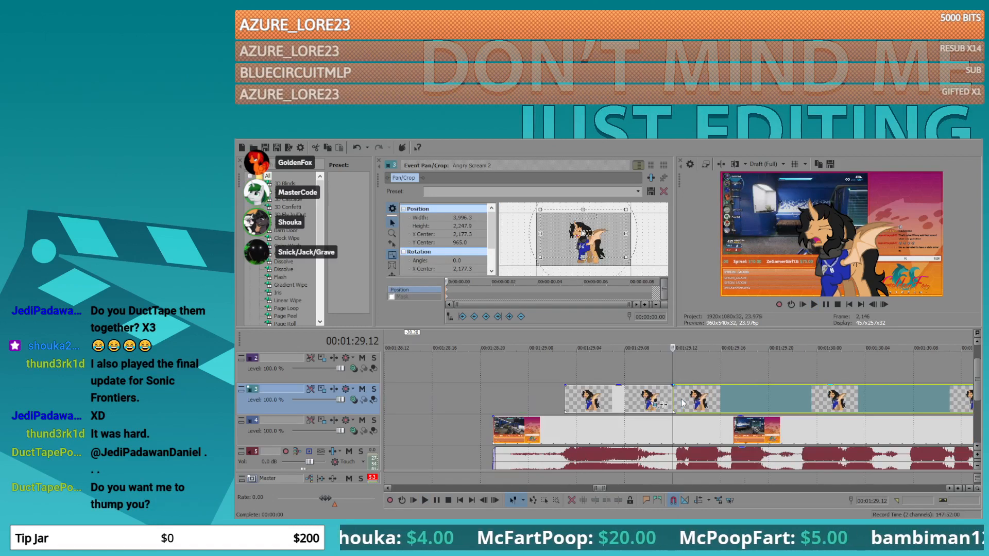
- Mirror the crop of the piece after the split horizontally, rotate it to 68.4 degrees, and center it at X 1,791.2, Y 33.9
left_click(898, 405)
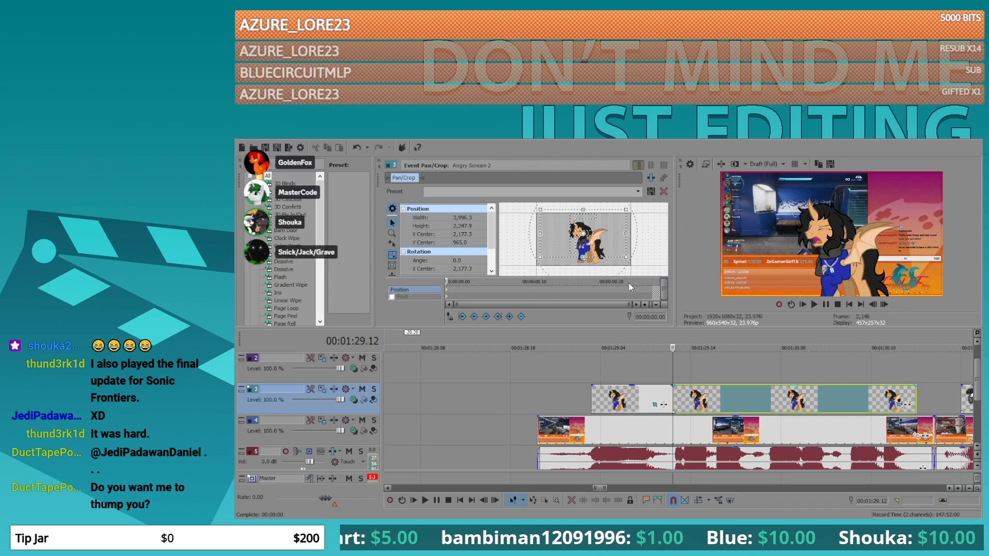
left_click(628, 283)
left_click_drag(629, 266, 571, 291)
left_click_drag(571, 252, 601, 242)
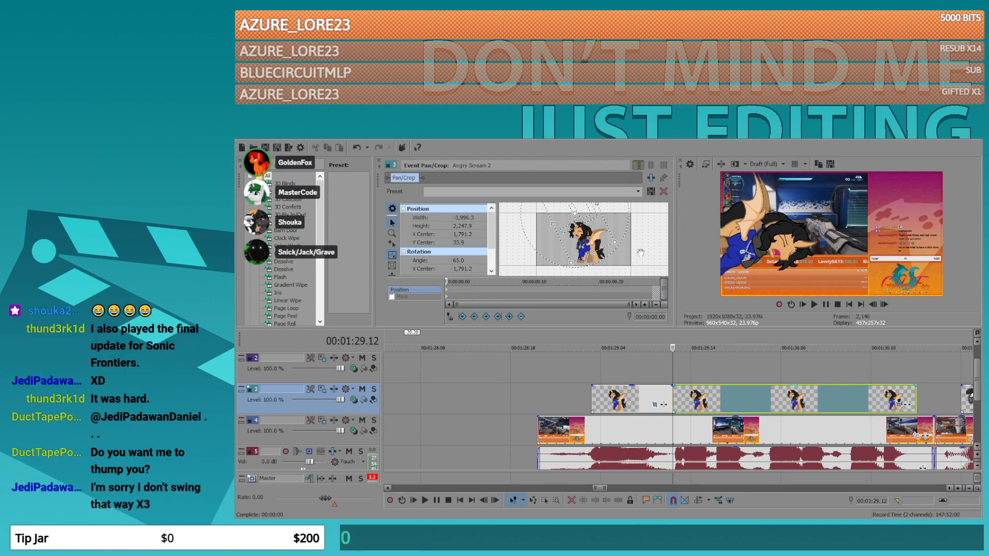
left_click_drag(617, 236, 619, 238)
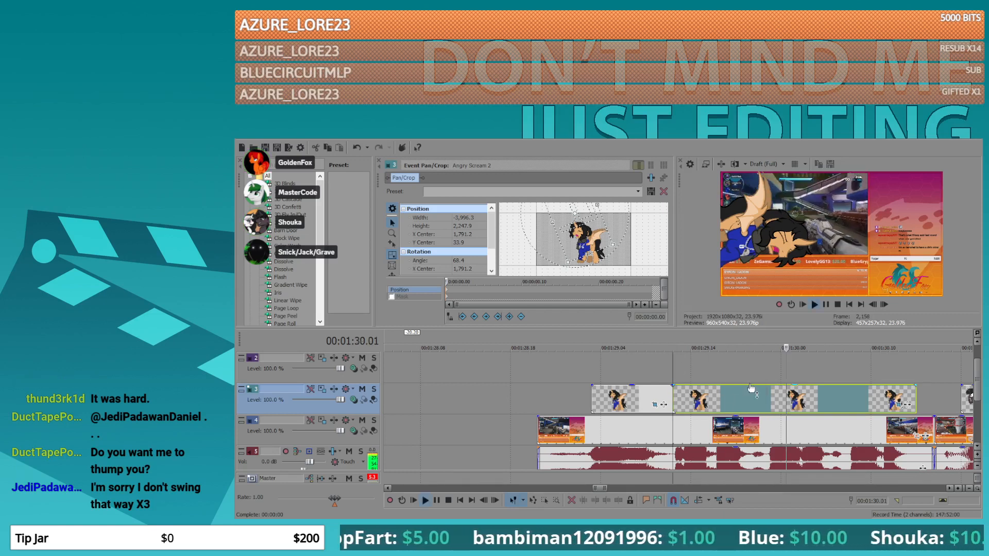
left_click(771, 399)
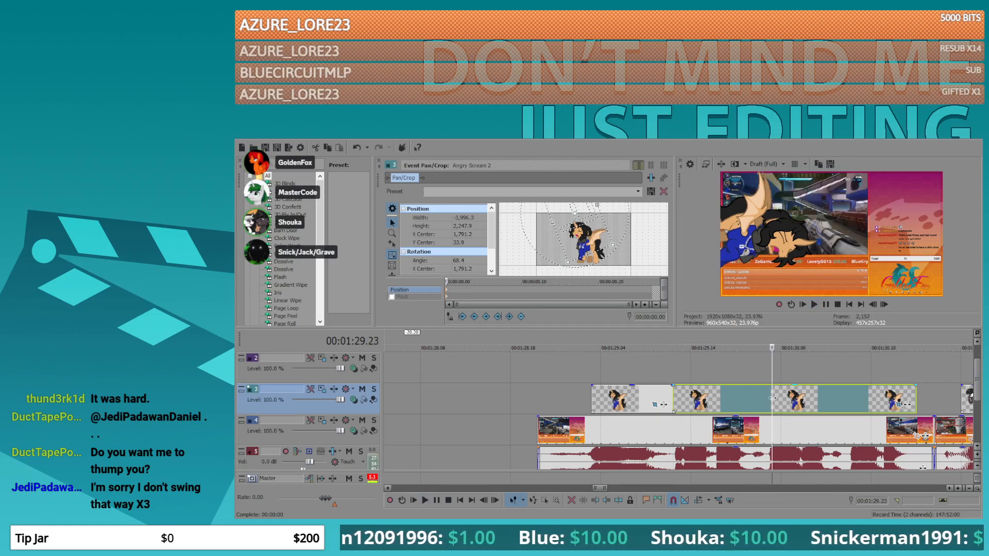
key("Left")
key("s")
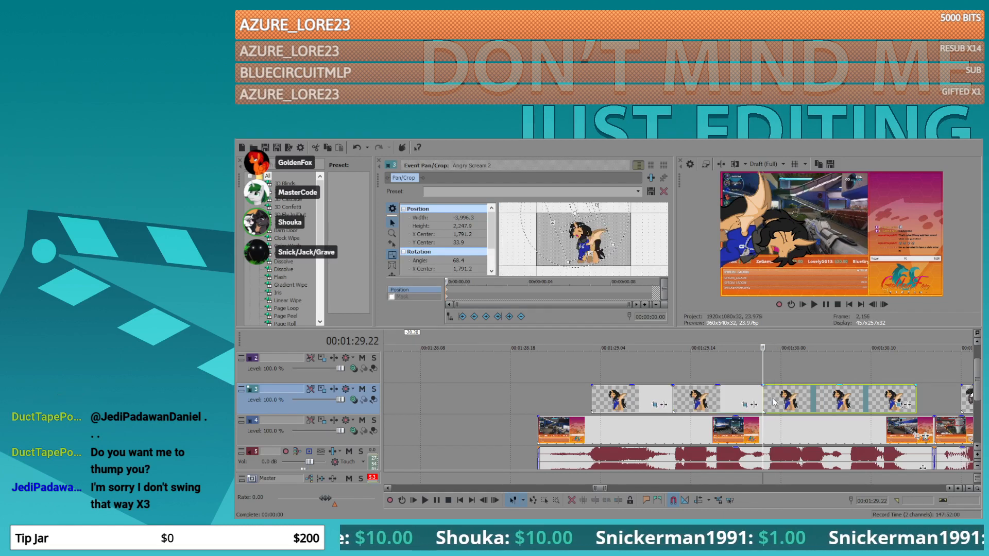
key("ctrl+z")
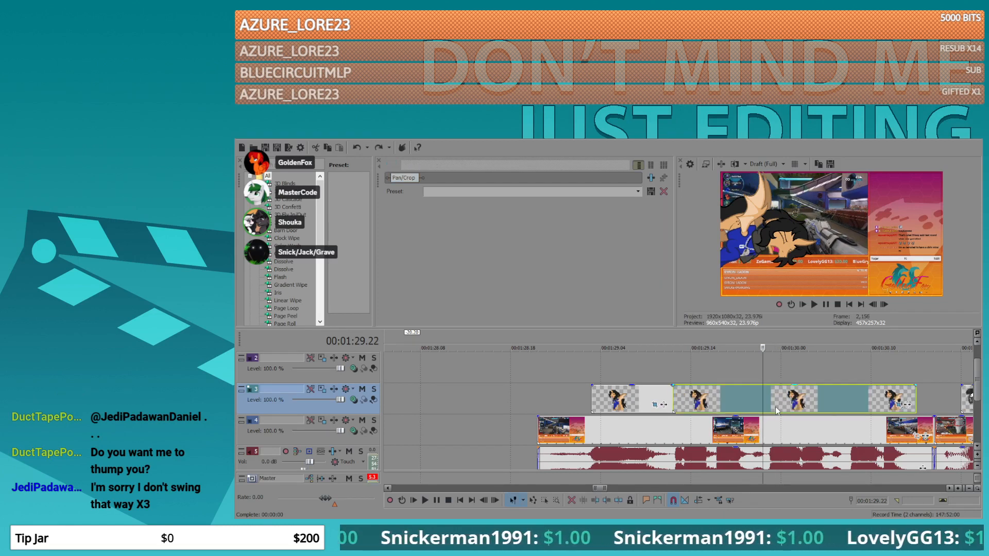
- Split the mirrored Angry Scream 2 piece at 00:01:29.23
scroll(772, 406, "up", 2)
left_click(688, 406)
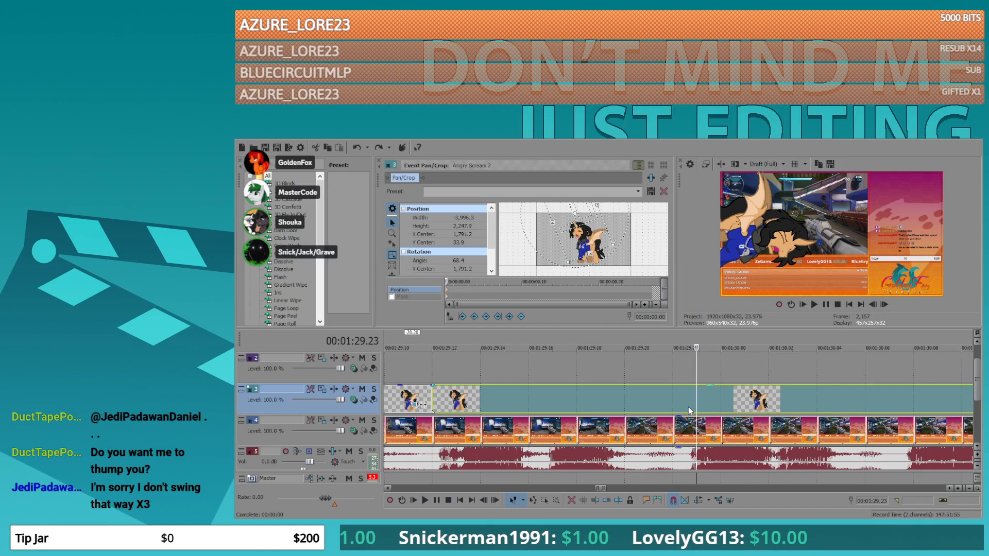
key("s")
scroll(693, 400, "down", 2)
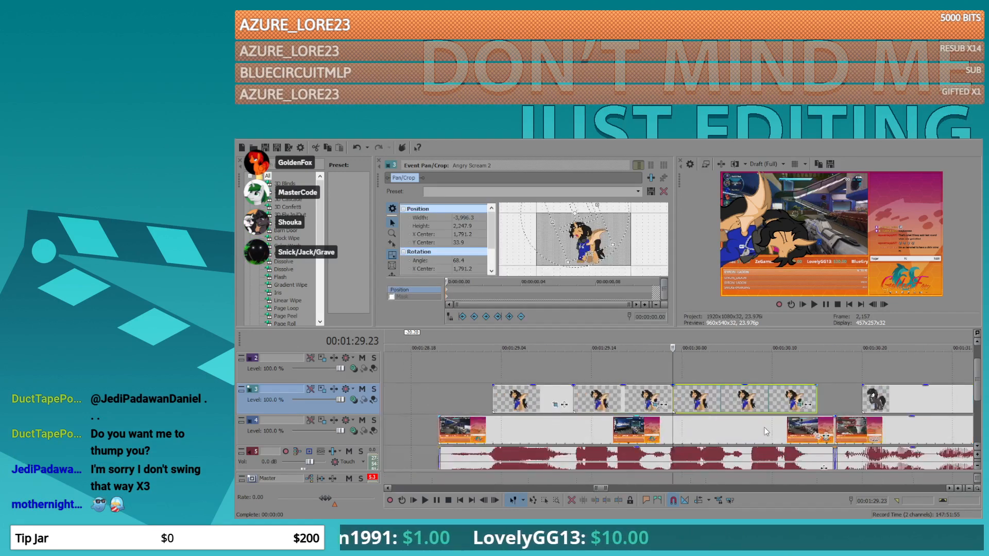
- Flip the crop of the piece starting at 00:01:29.23 horizontally and rotate it to 67.1 degrees
left_click(799, 405)
right_click(572, 232)
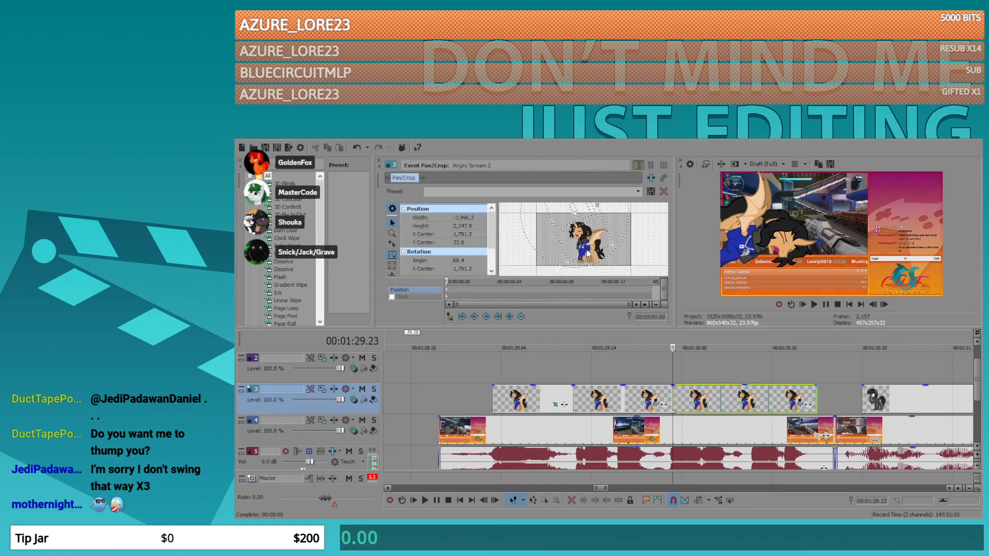
left_click(589, 256)
left_click_drag(589, 255, 520, 232)
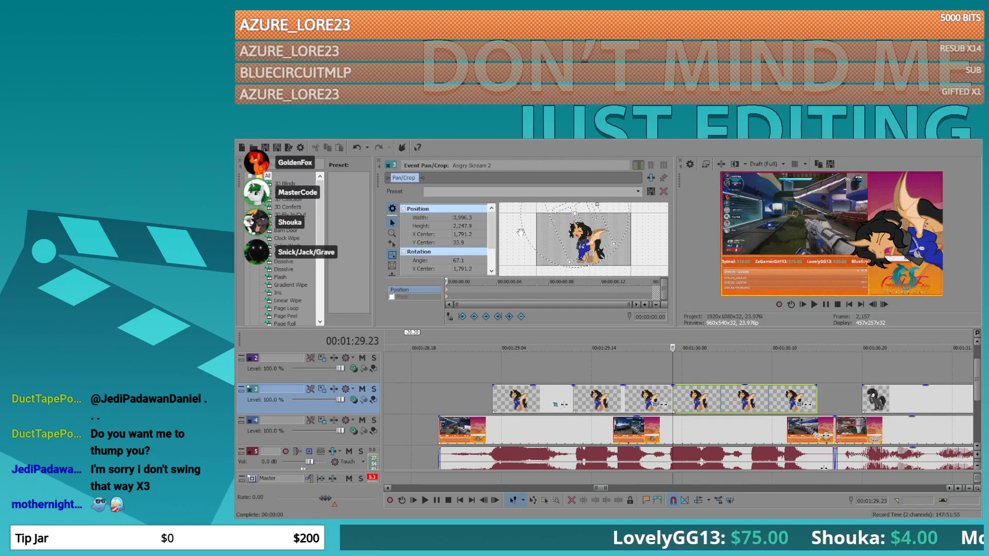
- Play back the Angry Scream 2 pieces and split the last one at 00:01:30.07
left_click(493, 379)
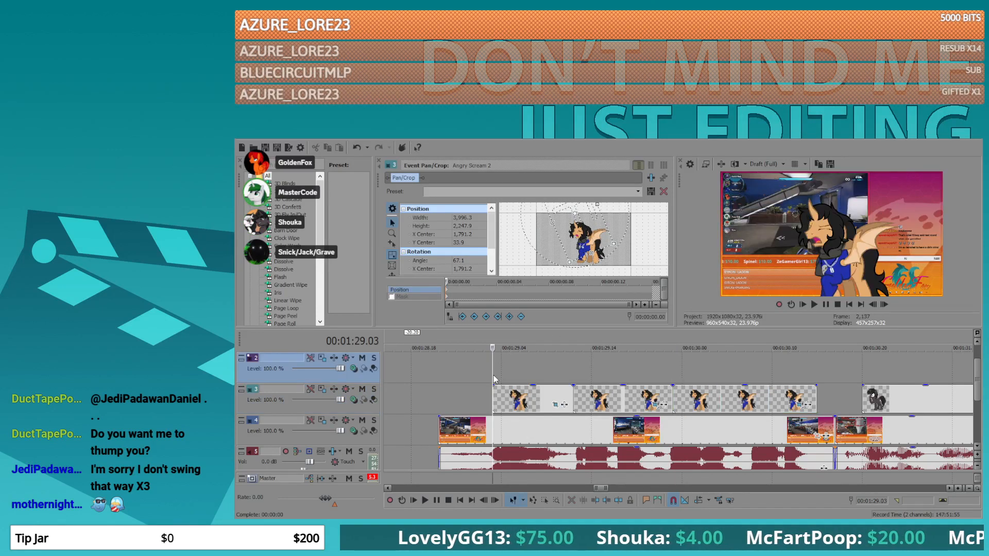
left_click(581, 365)
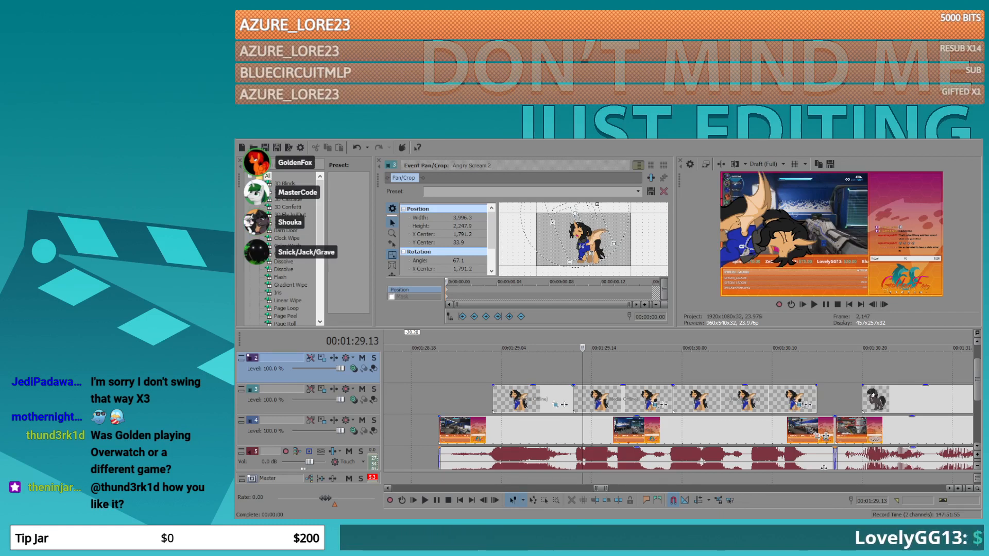
left_click(522, 384)
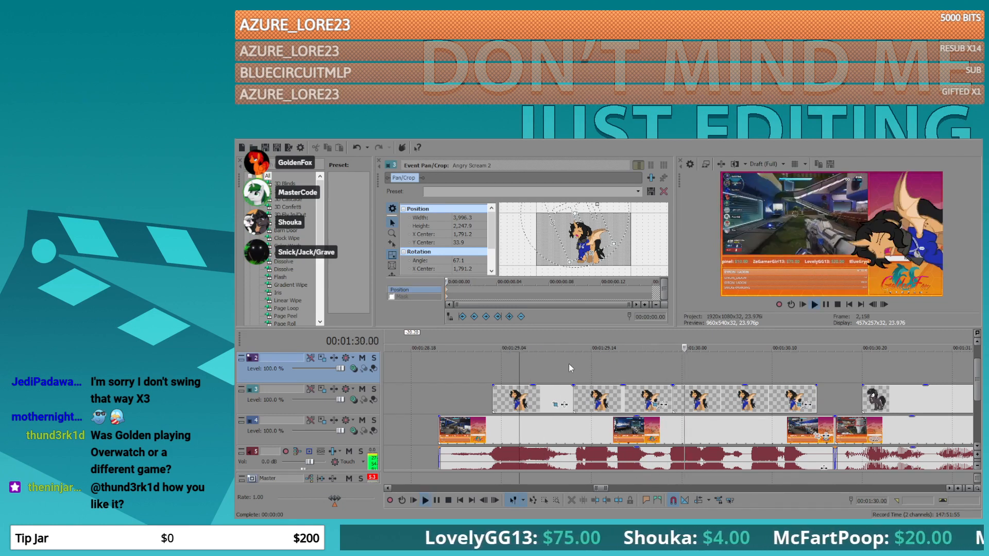
left_click(754, 396)
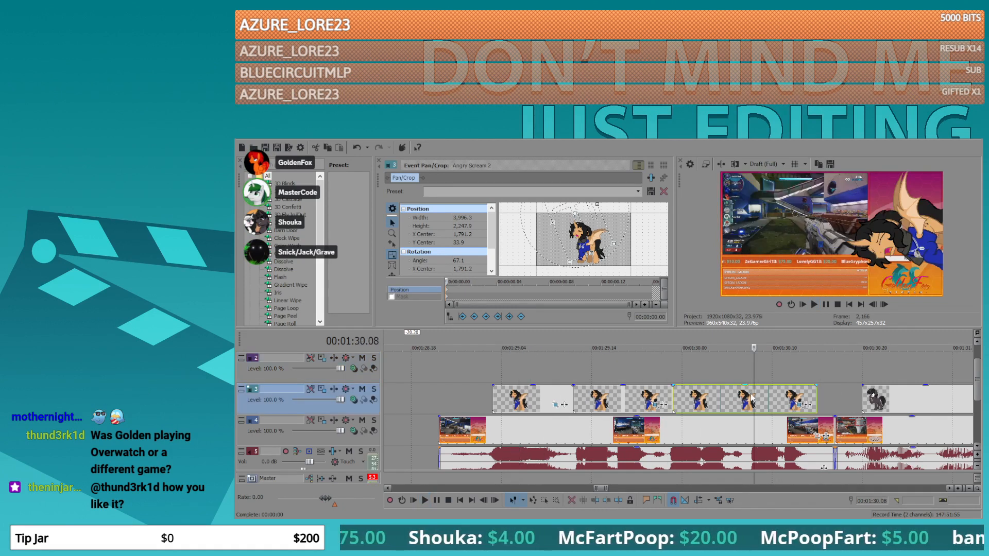
key("Left")
key("s")
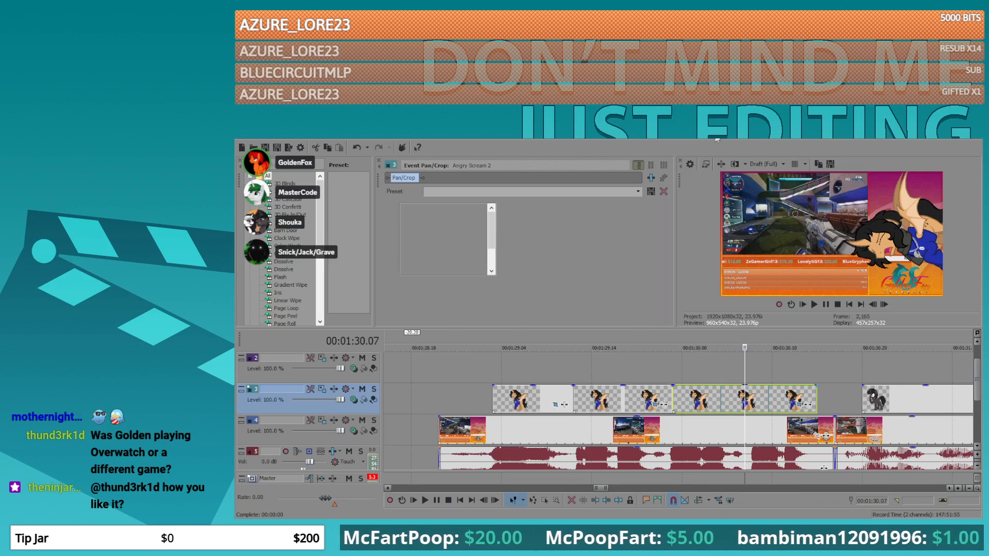
- Rotate the crop of the piece starting at 00:01:29.23 to 167.0 degrees, center it at X 3,040.2, Y 737.9, and check the poses
left_click(716, 397)
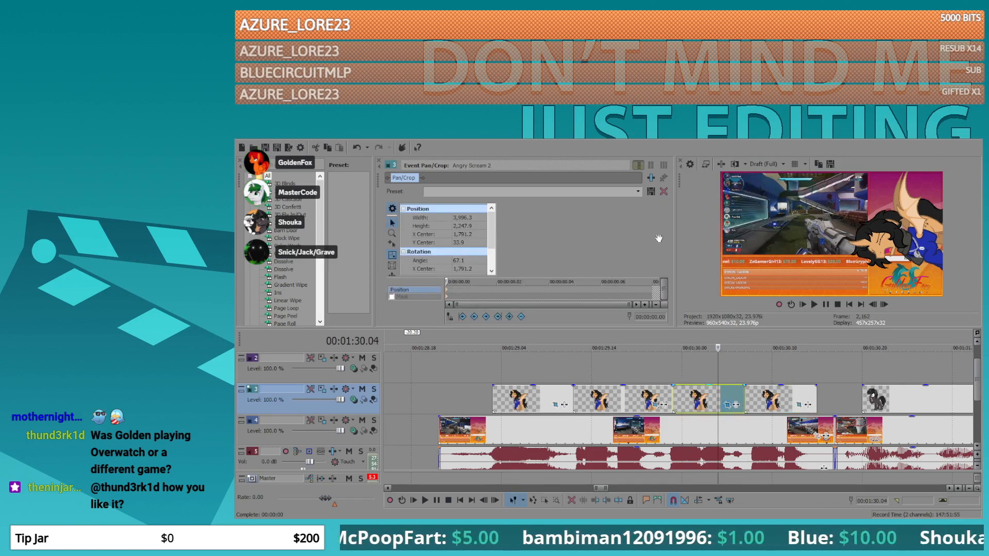
left_click_drag(600, 256, 522, 262)
left_click_drag(571, 228, 606, 252)
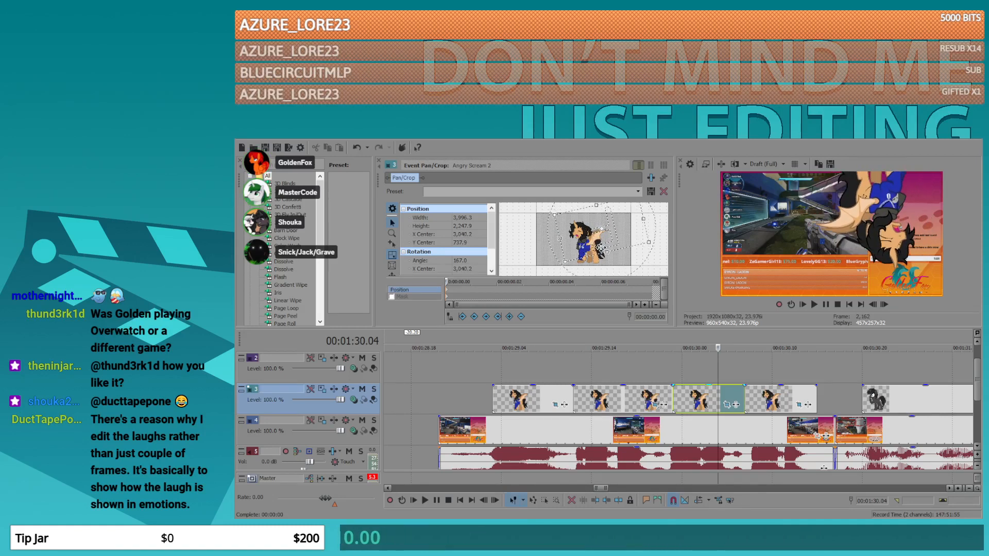
left_click(771, 364)
left_click(519, 377)
left_click(636, 375)
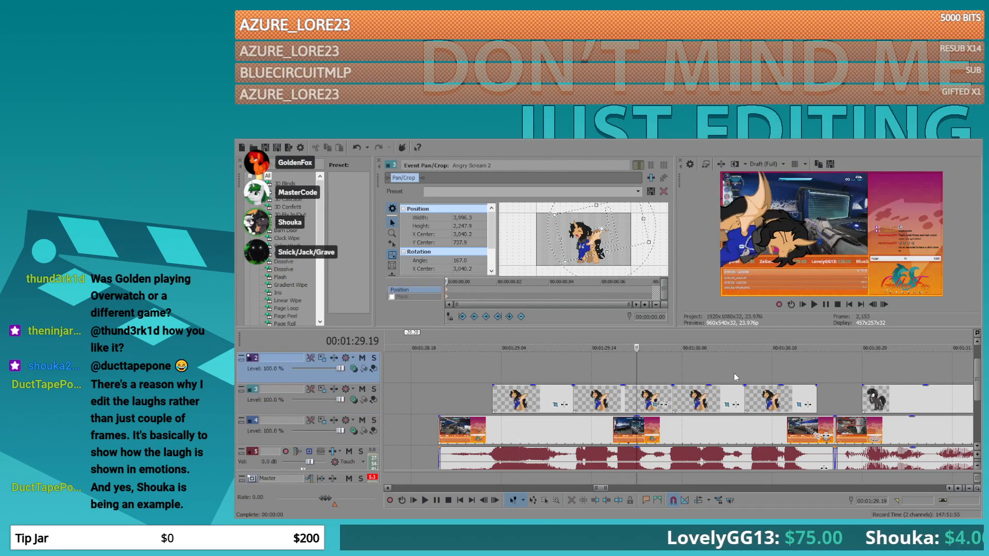
left_click(717, 375)
left_click(771, 379)
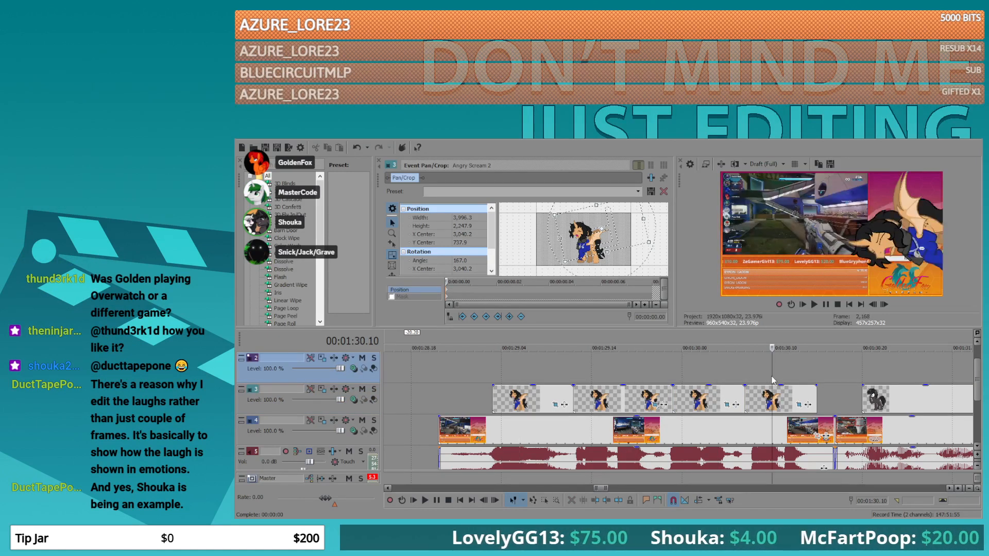
- Swap the last two Angry Scream 2 pieces so the 67.1-degree pose plays before the 167-degree pose, which starts at 00:01:30.07
left_click(759, 384)
left_click_drag(759, 384, 818, 390)
left_click(745, 393)
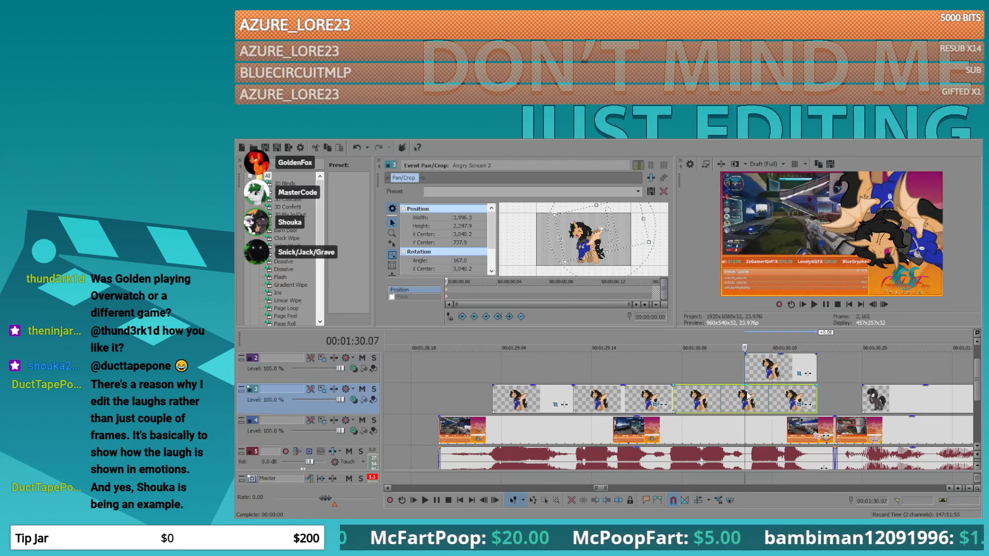
key("s")
left_click(720, 398)
key("Delete")
left_click_drag(771, 370, 697, 401)
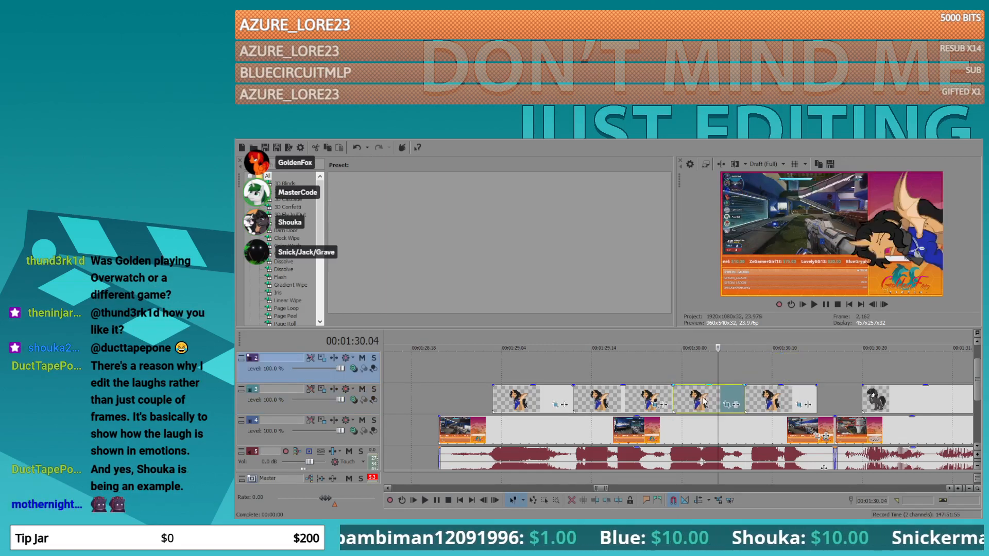
- Step through the Angry Scream 2 pieces from 00:01:29.07 to check each pose in order
left_click(762, 382)
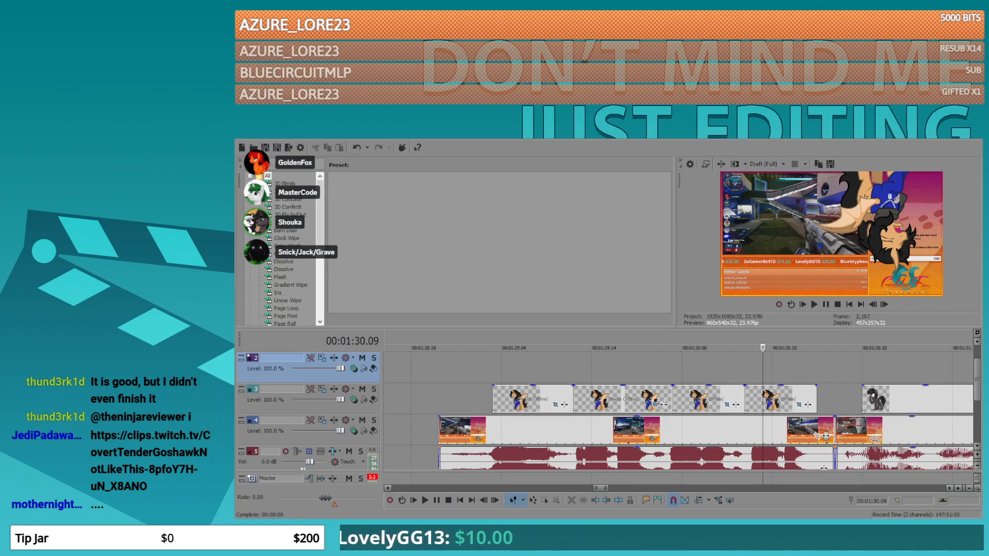
left_click(527, 367)
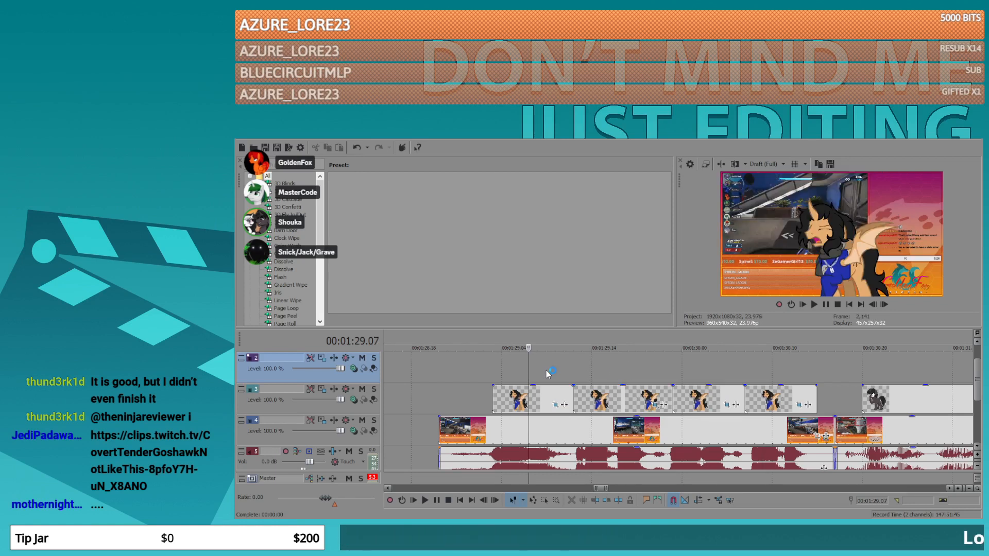
left_click(627, 367)
left_click(709, 365)
left_click(763, 363)
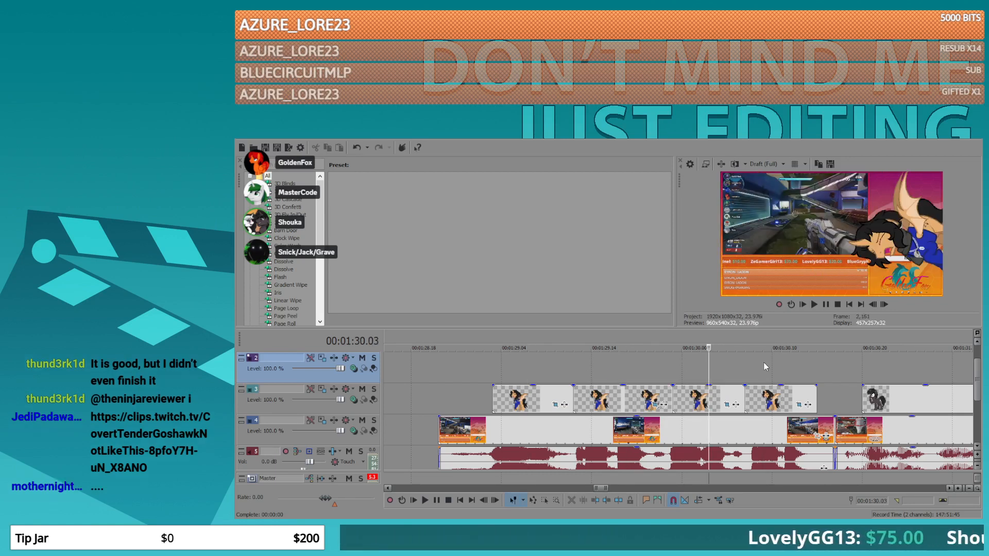
- Keyframe a small diamond-shaped shake, about 18 units per frame, over frames 1 to 3 in the first Angry Scream 2 piece's Pan/Crop
left_click(556, 406)
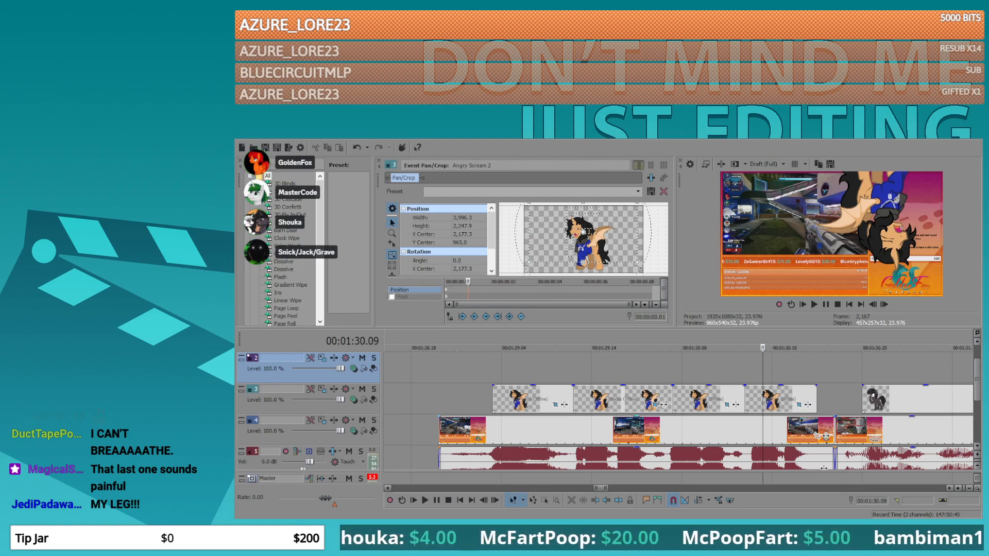
left_click(533, 365)
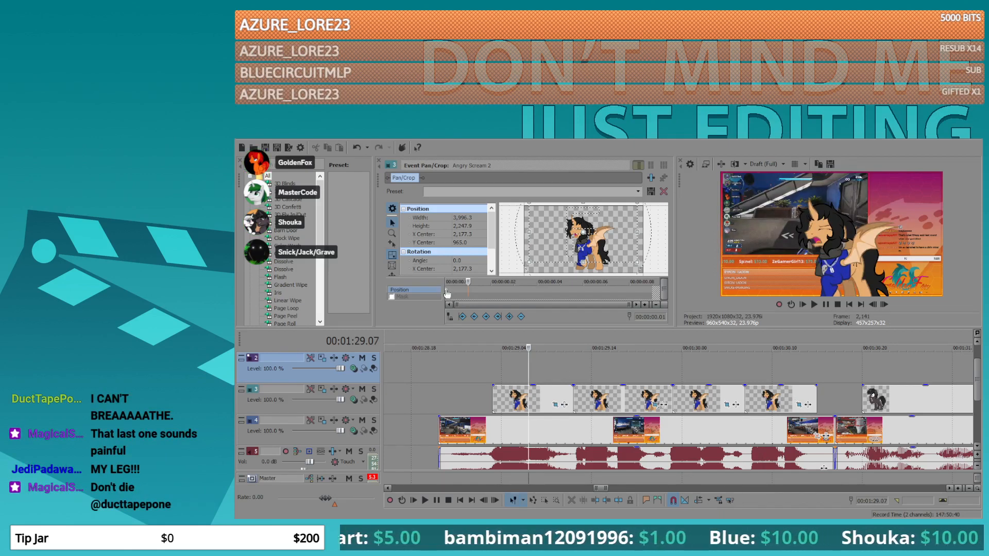
left_click(468, 288)
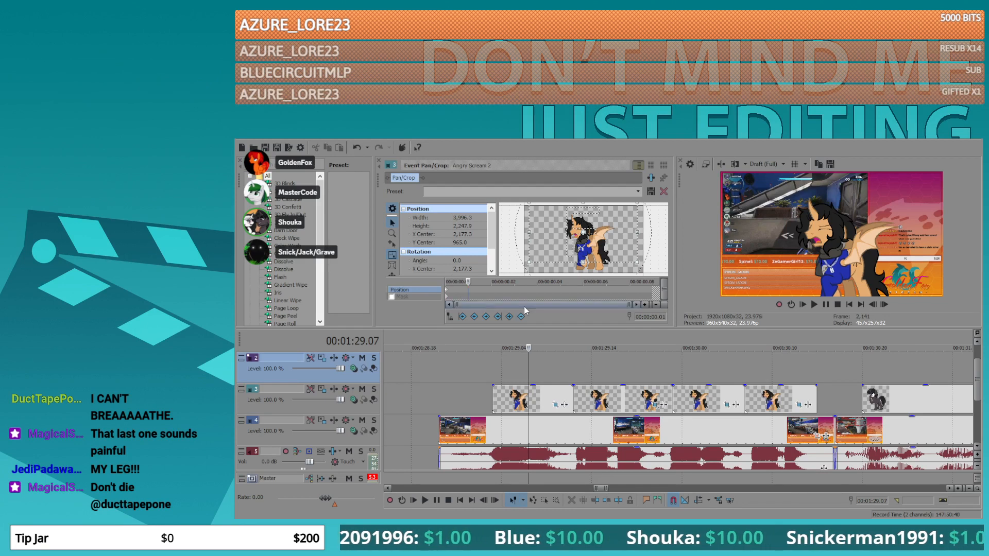
left_click_drag(542, 251, 499, 267)
left_click(513, 291)
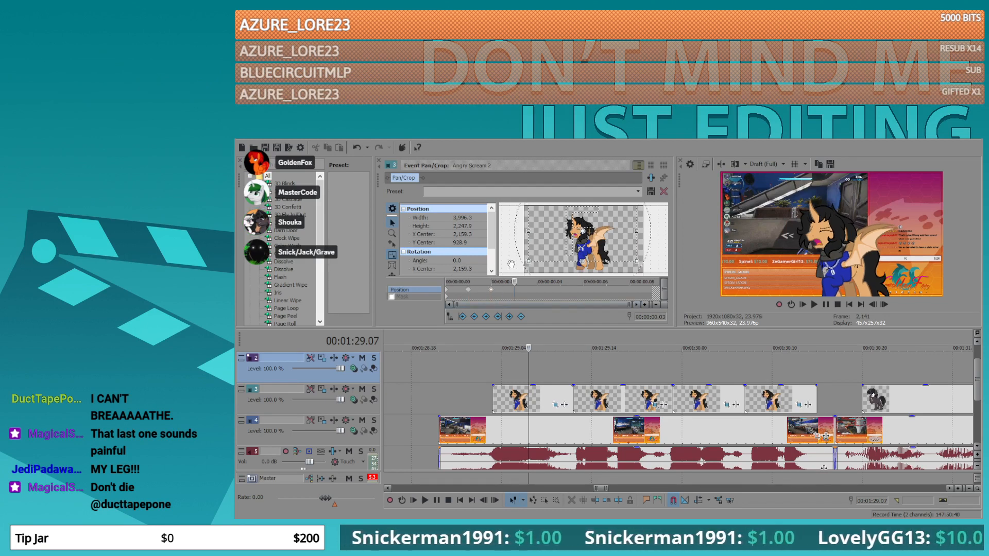
left_click(497, 291)
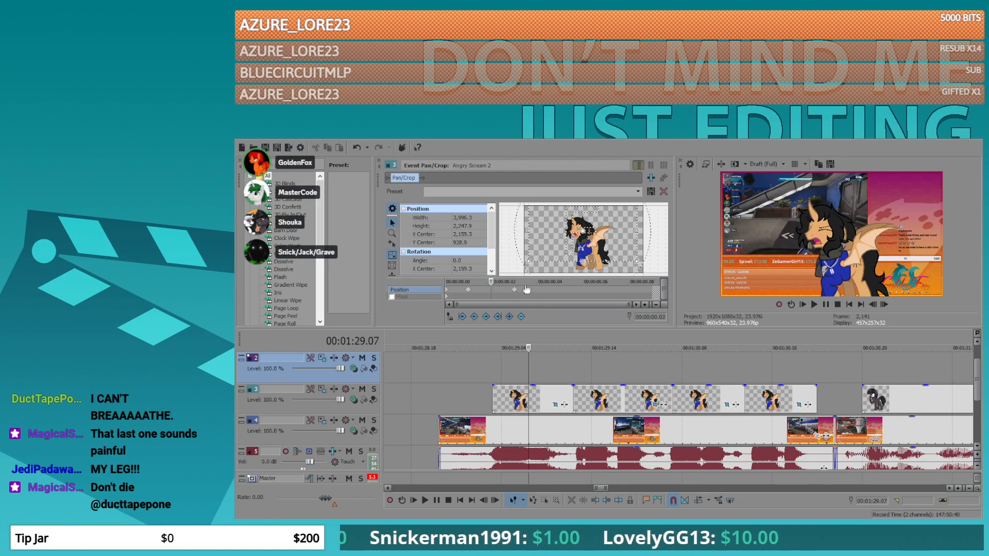
left_click_drag(535, 290, 536, 290)
left_click(508, 291)
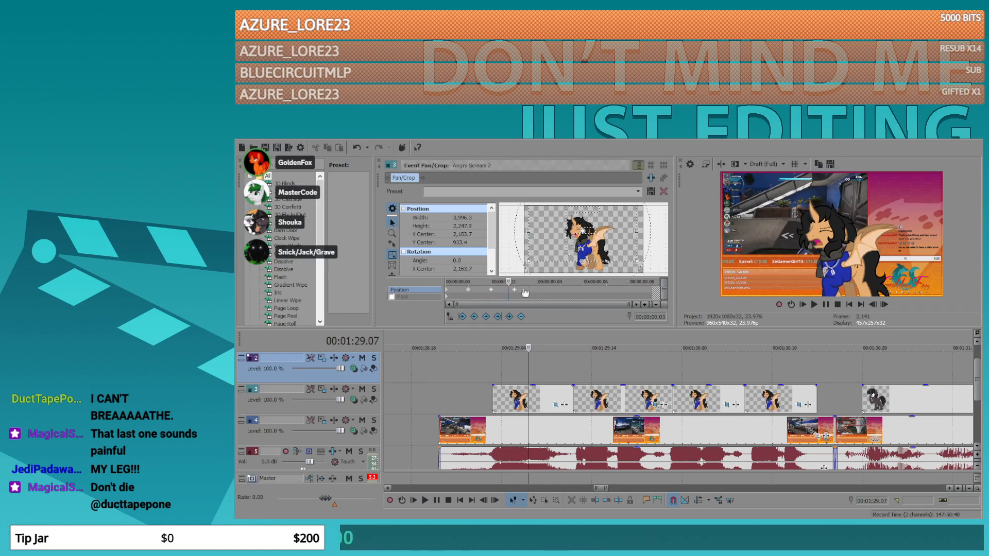
- Repeat the four shake keyframes at frames 4 and 8 to fill the first Angry Scream 2 piece
left_click(535, 289)
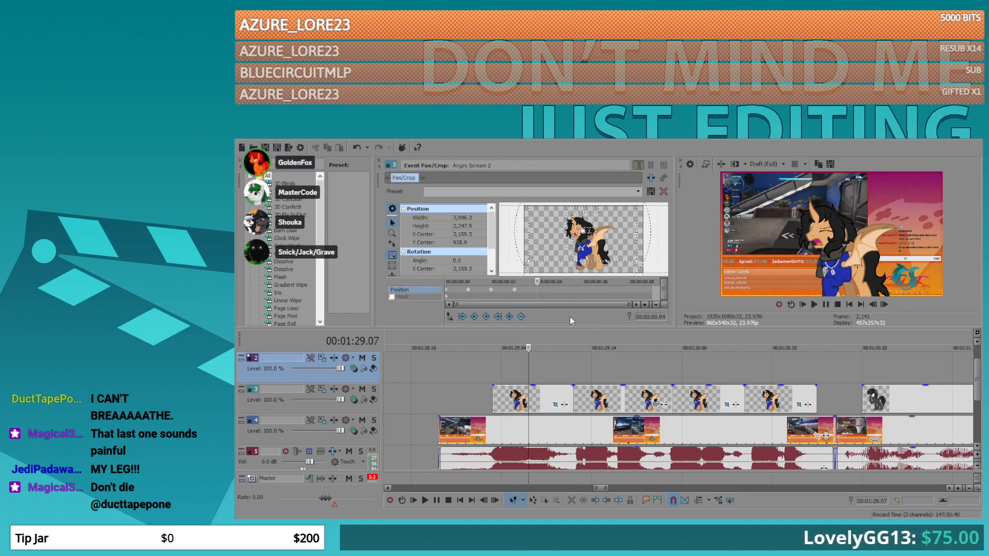
key("ctrl+v")
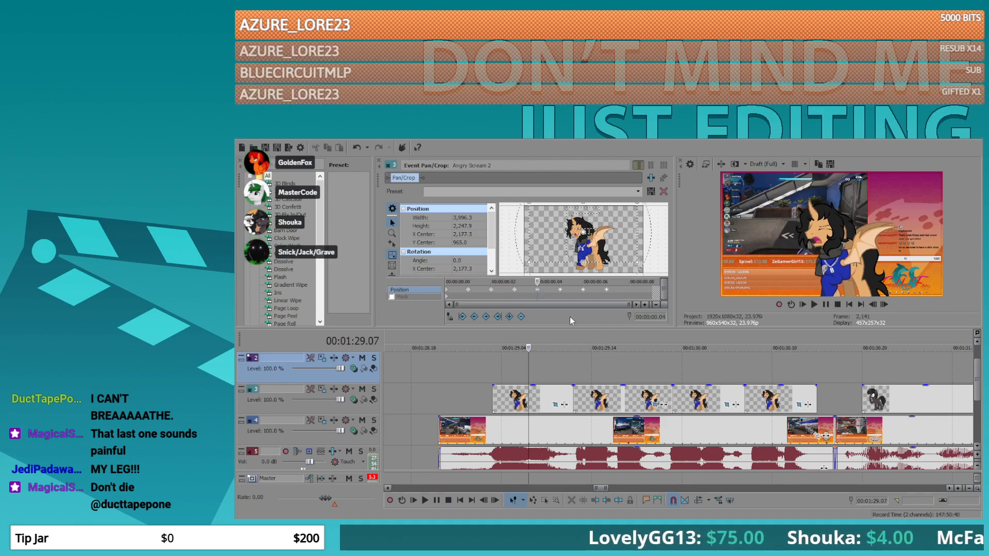
left_click(633, 291)
key("ctrl+v")
- Keyframe the same diamond-shaped shake over frames 1 to 3 in the Pan/Crop of the second, 68.4-degree Angry Scream 2 piece
left_click(655, 405)
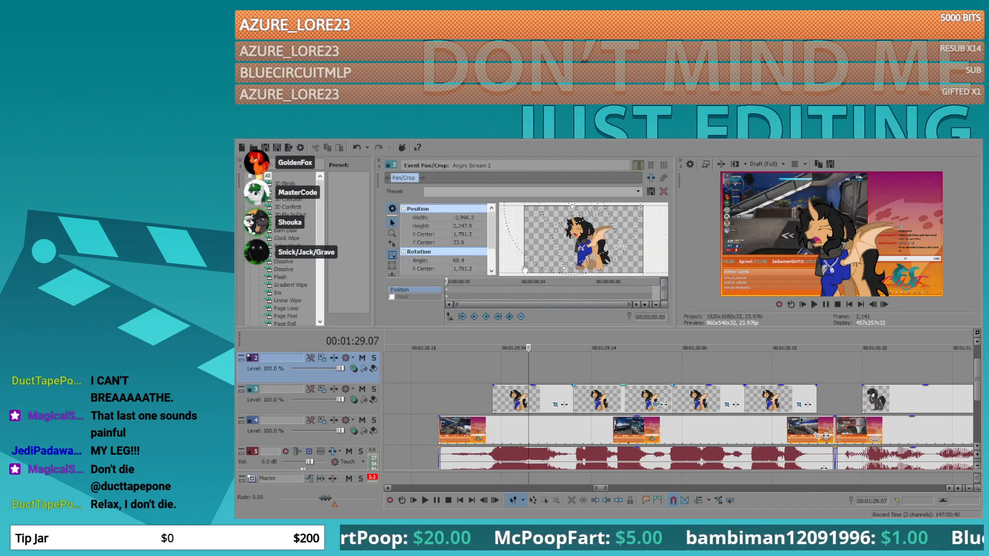
key("Right")
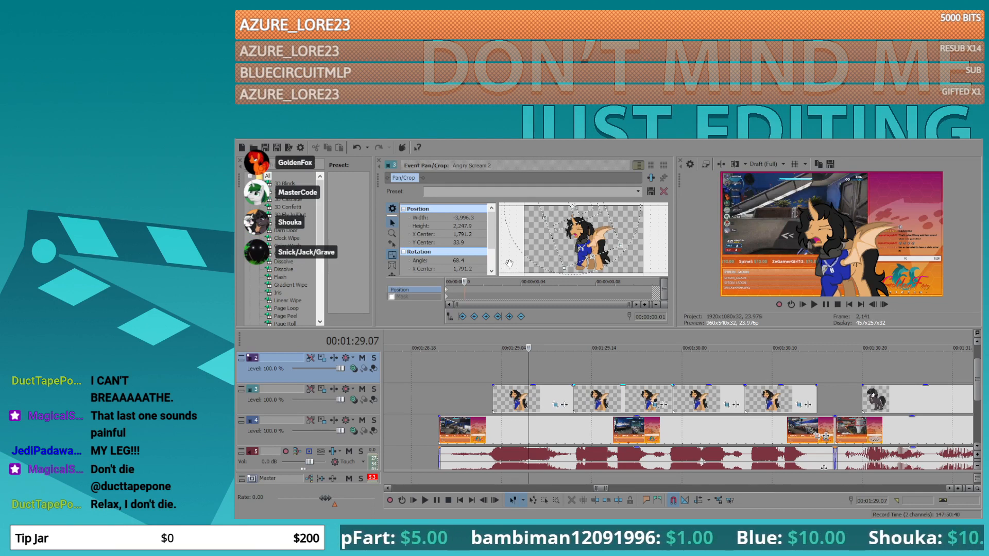
key("Left")
key("Up")
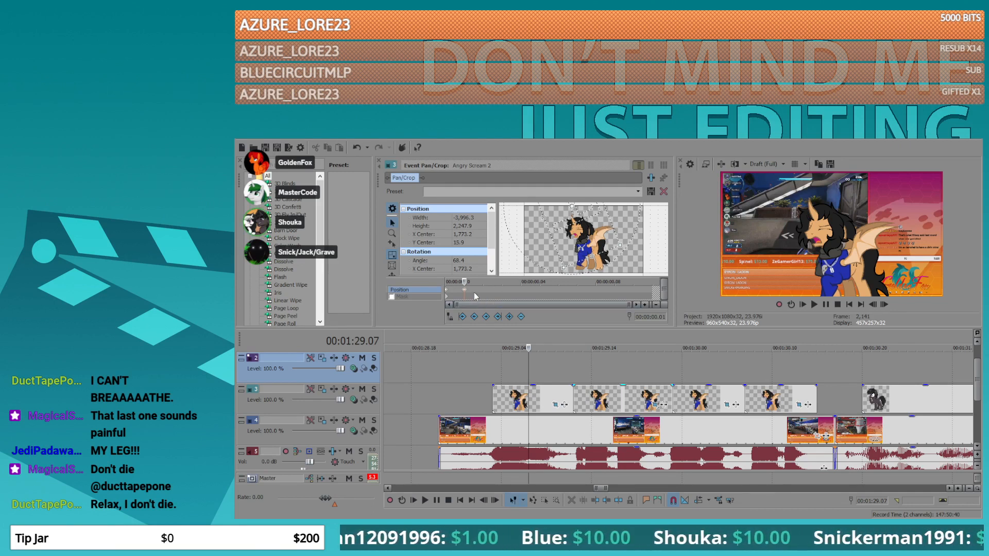
left_click(481, 288)
key("Right")
key("Up")
left_click(499, 289)
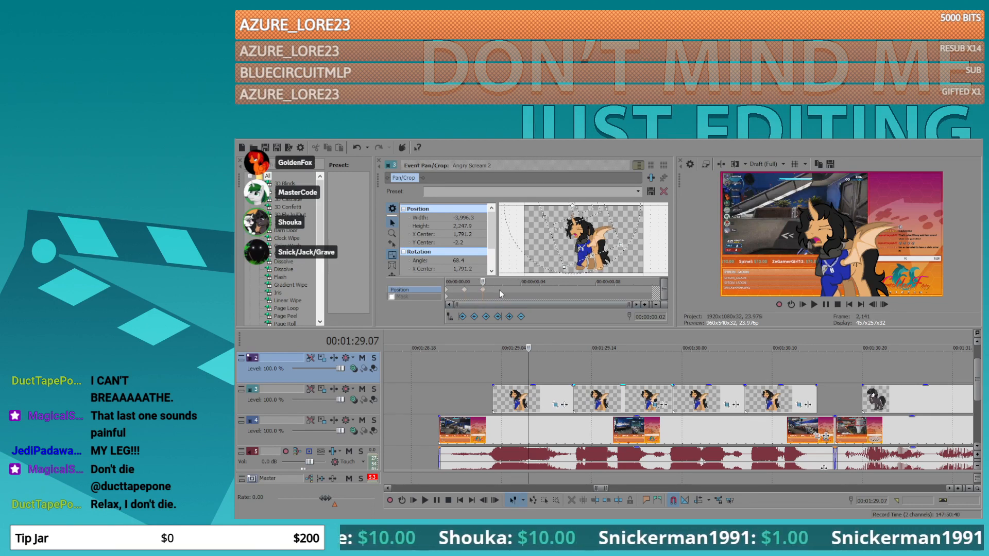
key("Right")
key("Down")
mouse_move(483, 290)
left_mouse_down()
mouse_move(520, 291)
mouse_move(489, 291)
left_mouse_up()
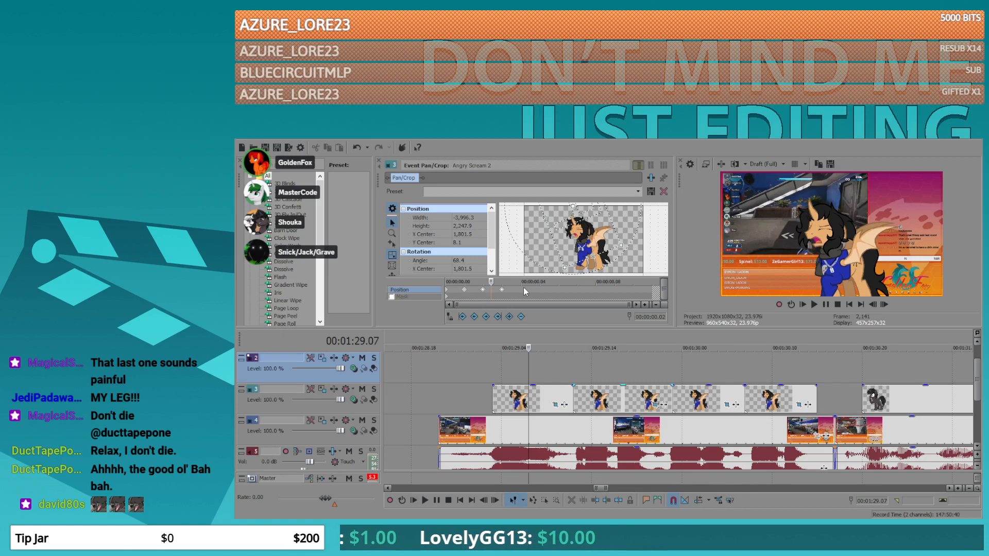
- Repeat the shake keyframes at frames 4 and 8 to fill the 68.4-degree piece
left_click(519, 289)
key("ctrl+v")
left_click(595, 289)
key("ctrl+v")
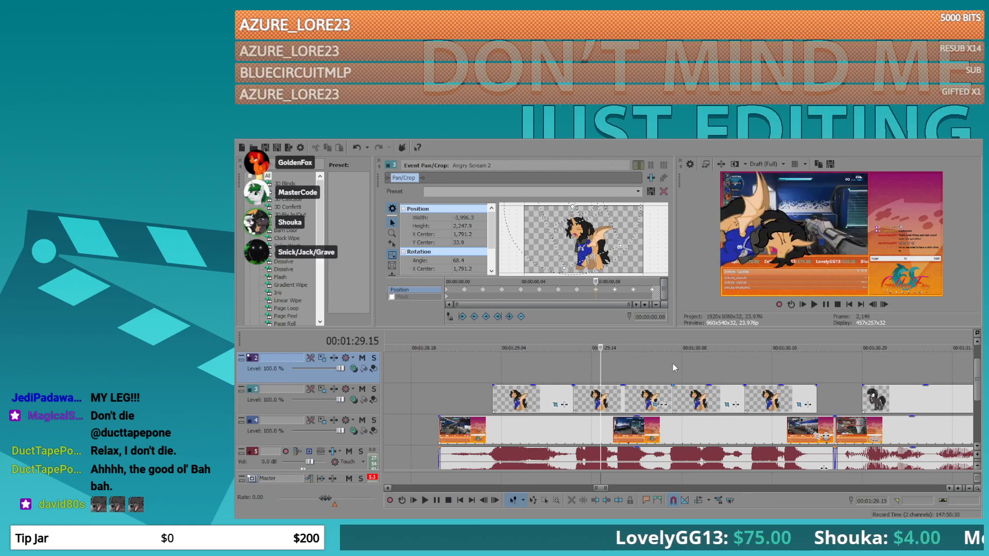
- Keyframe the diamond-shaped crop shake over frames 1 to 3 in the 67.1-degree Angry Scream 2 piece starting at 00:01:29.23
left_click(700, 369)
left_click(726, 404)
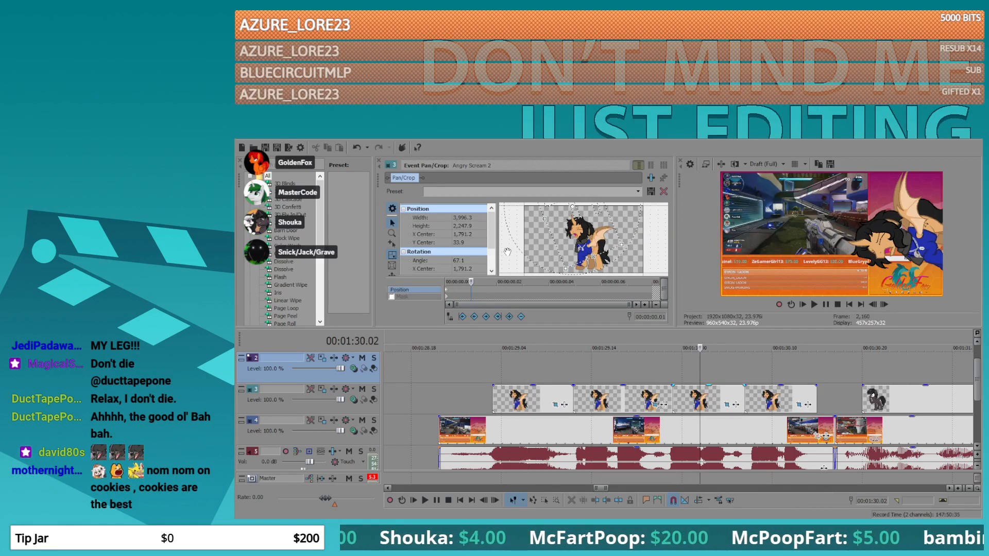
key("Left")
key("Up")
left_click(496, 289)
key("Right")
key("Up")
left_click(522, 288)
key("Right")
key("Down")
- Repeat the shake keyframes at frames 4 and 8 of the 67.1-degree piece and play the shaking poses back
left_click(553, 292)
key("Left")
key("Up")
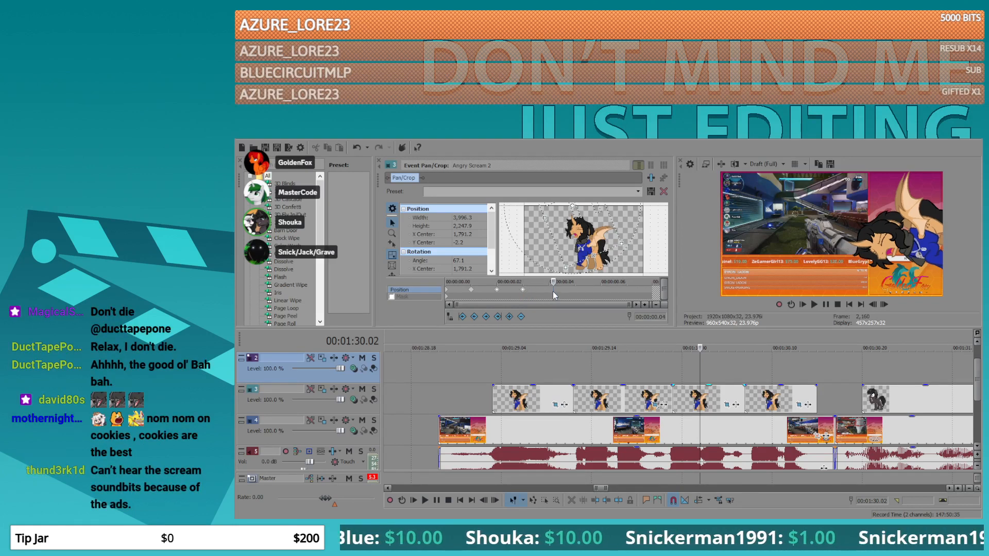
key("ctrl+v")
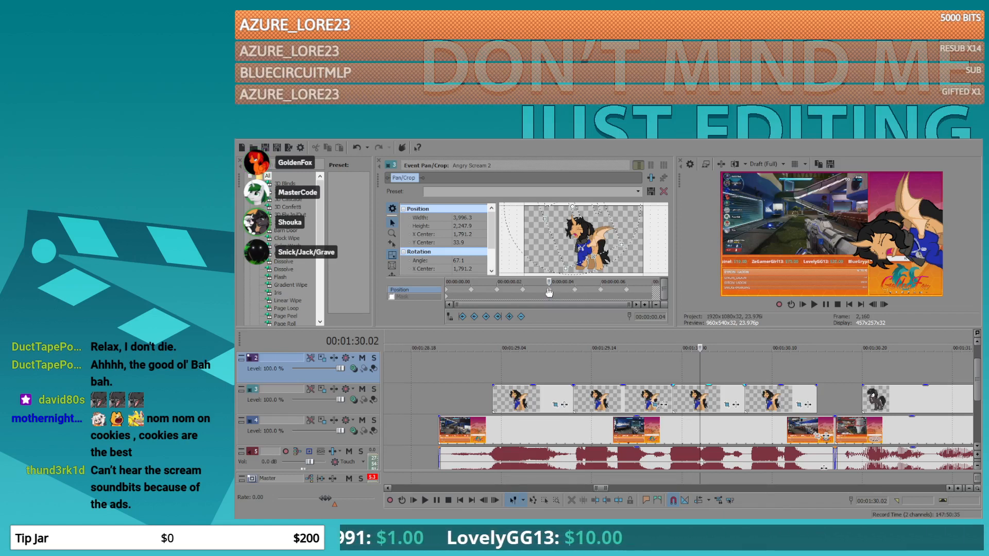
left_click(653, 291)
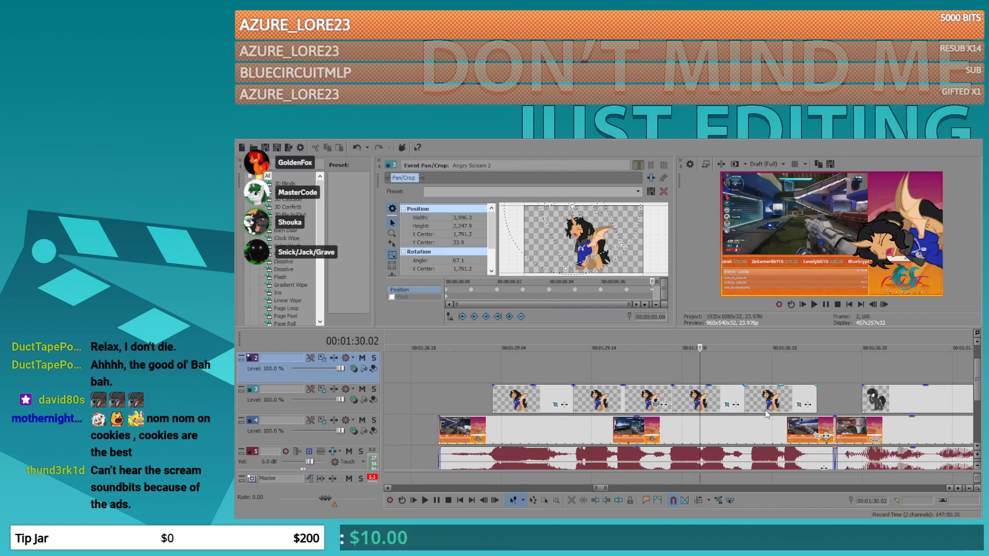
left_click(654, 372)
key("space")
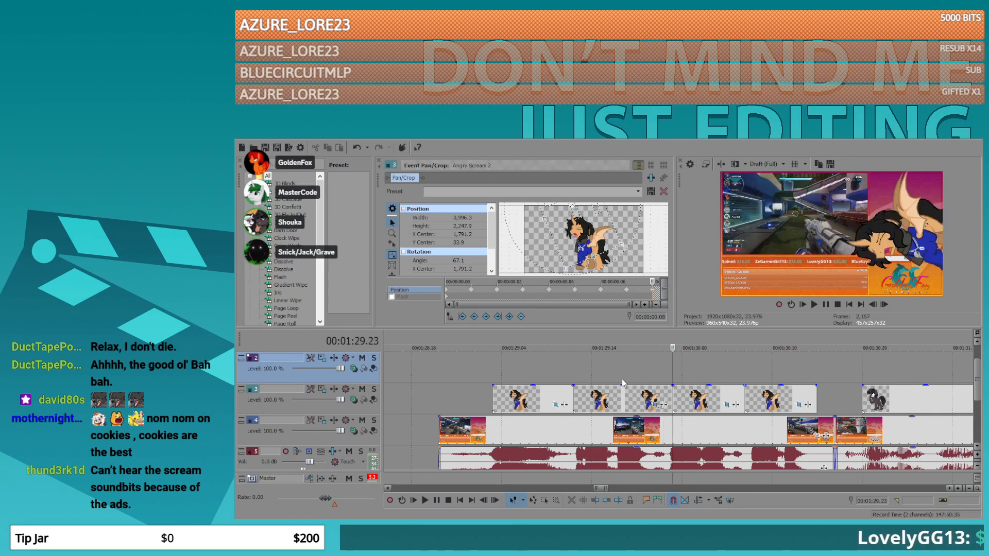
- Recenter the crop of the last, 167-degree Angry Scream 2 piece at X 1,994.5, Y 918.2
left_click(801, 407)
left_click(801, 406)
left_click_drag(601, 252, 585, 252)
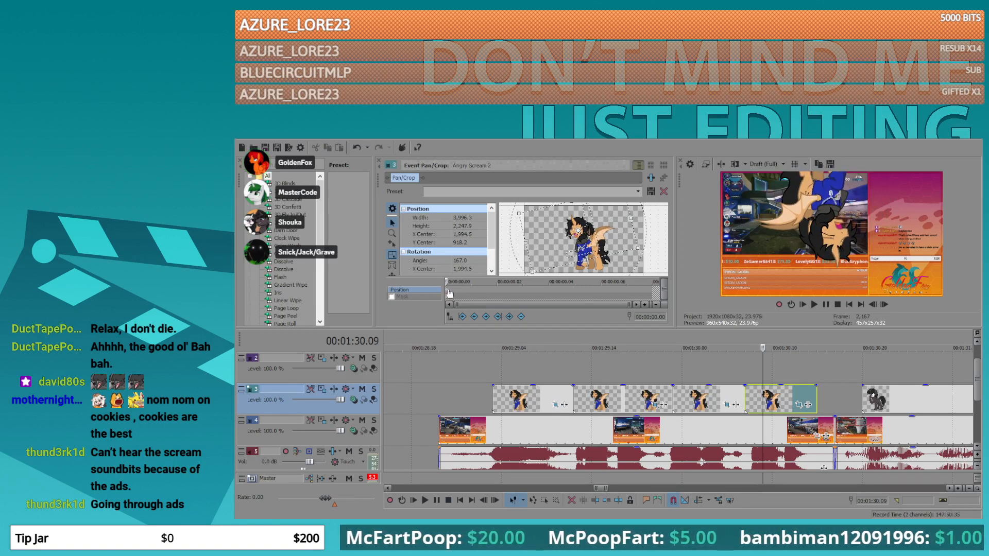
- Keyframe the 167-degree piece's shake through centers 1,976.5/900.2, 1,994.5/882.1 and 2,012.5/900.2 on frames 1 to 3, repeating it from frames 4 and 8
left_click(479, 291)
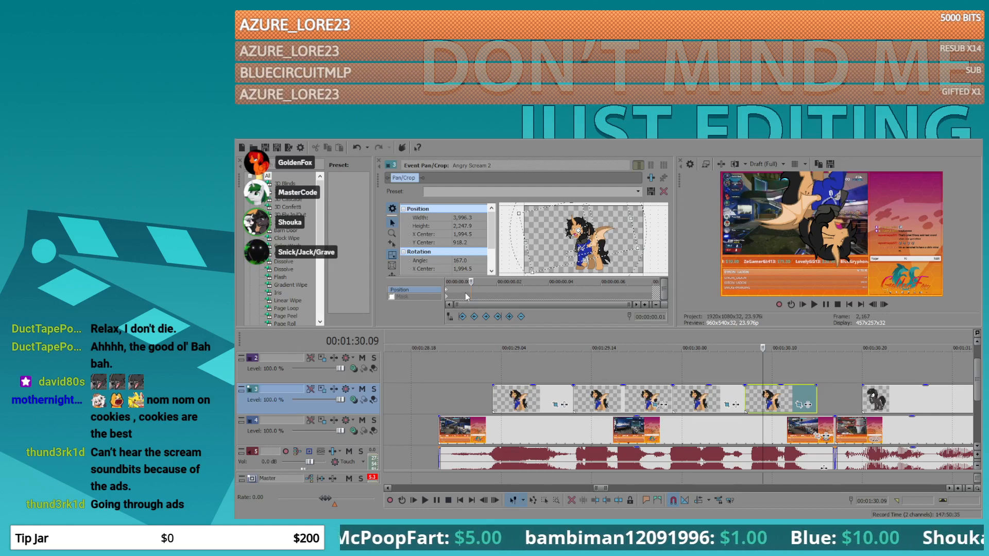
left_click_drag(539, 256, 539, 256)
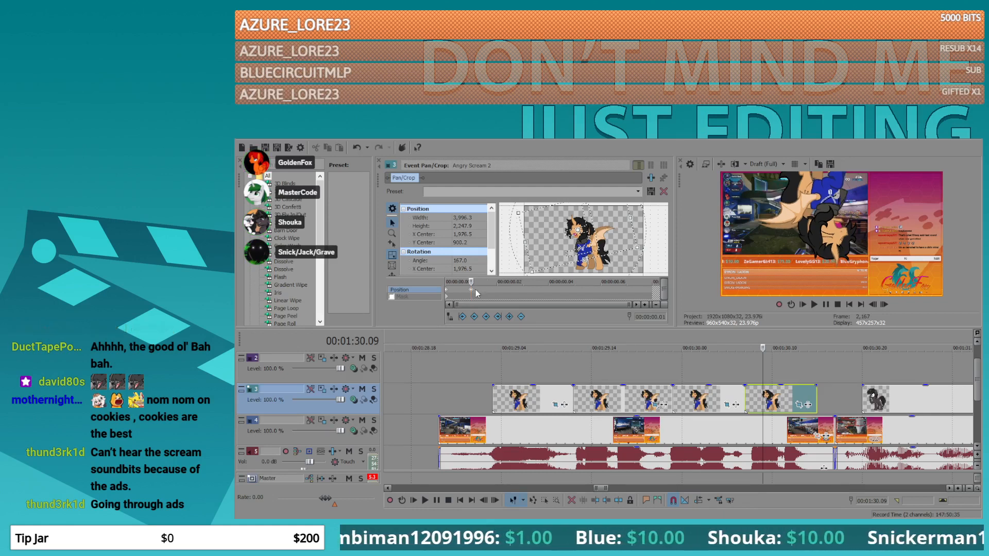
left_click(520, 290)
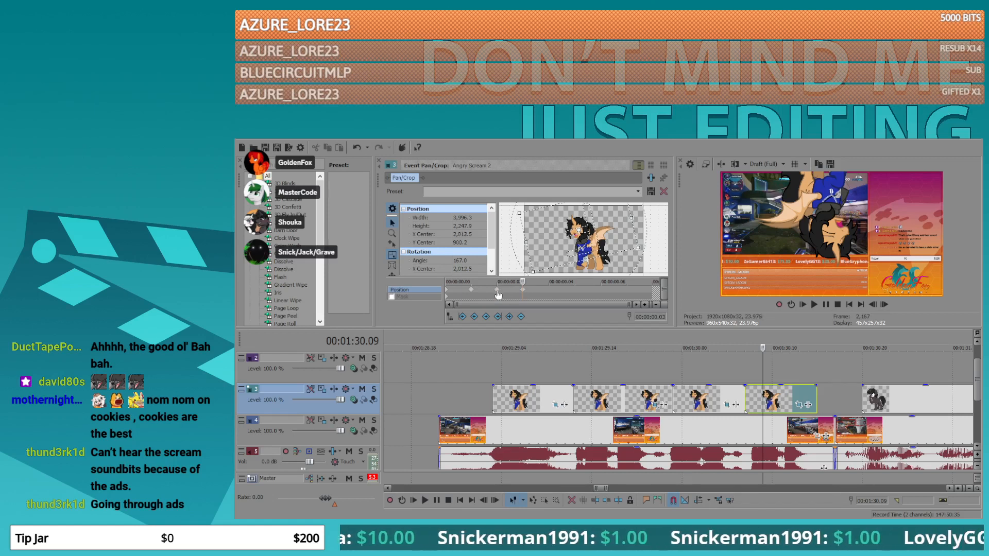
left_click(565, 286)
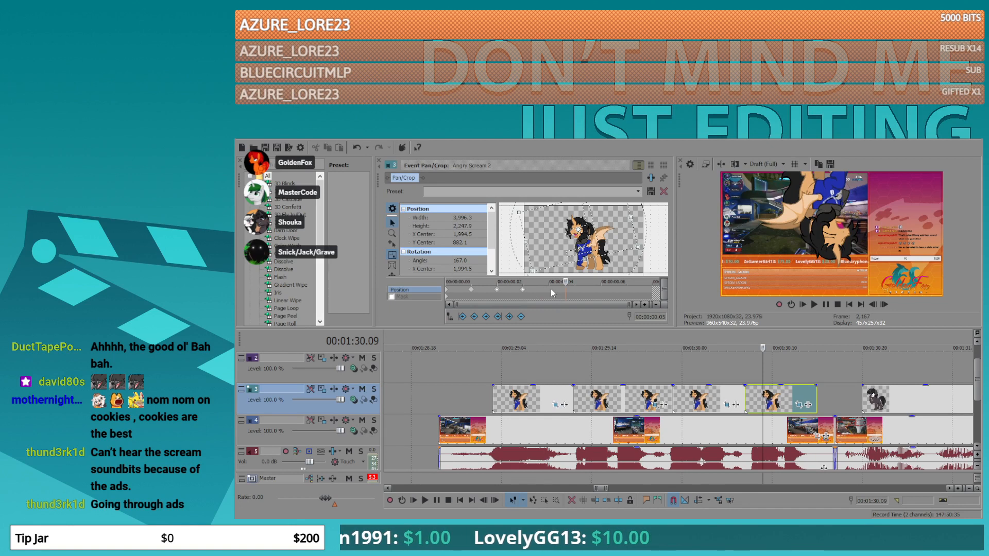
key("ctrl+v")
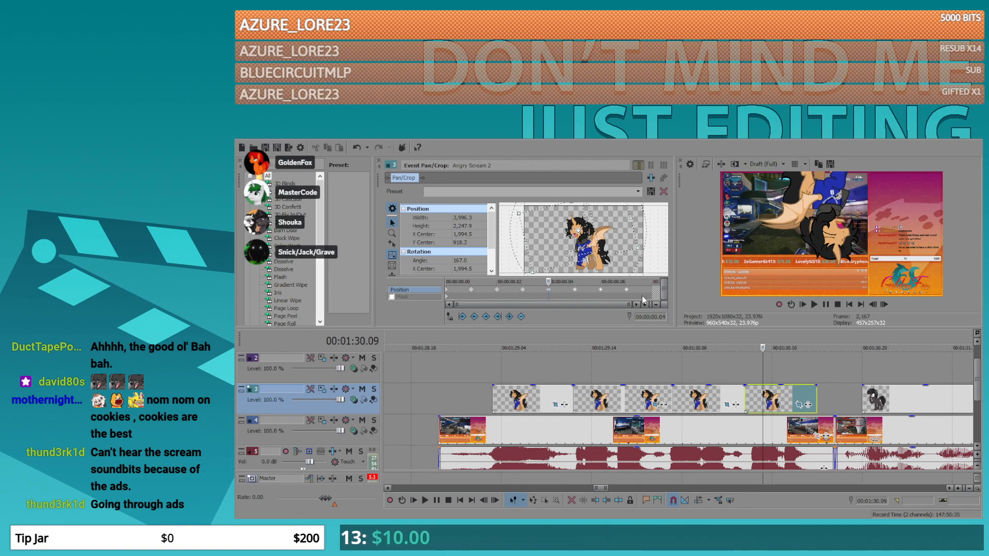
left_click(650, 292)
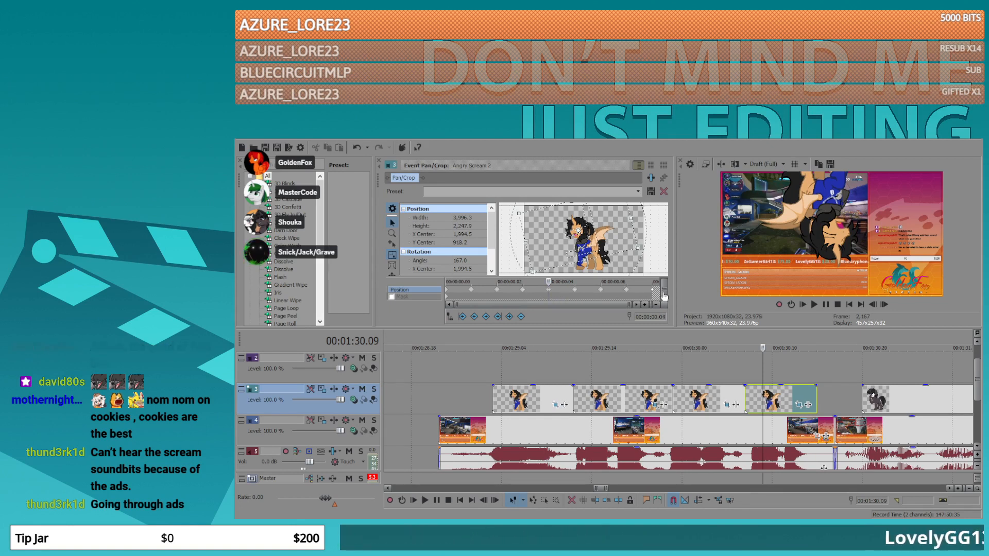
key("ctrl+v")
- Play back the scream clip from about 00:01:29.01 to check the shaking sprite poses
left_click(454, 367)
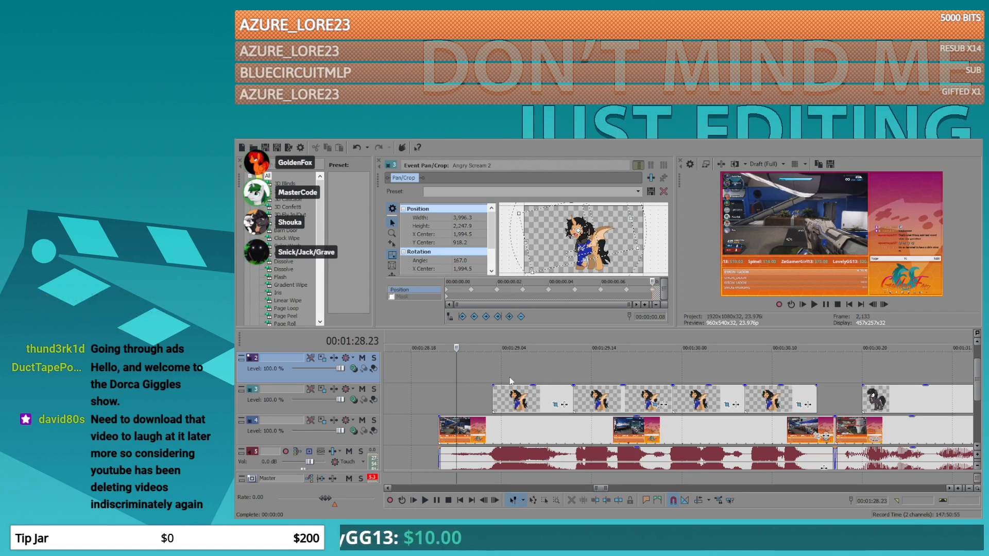
left_click(477, 379)
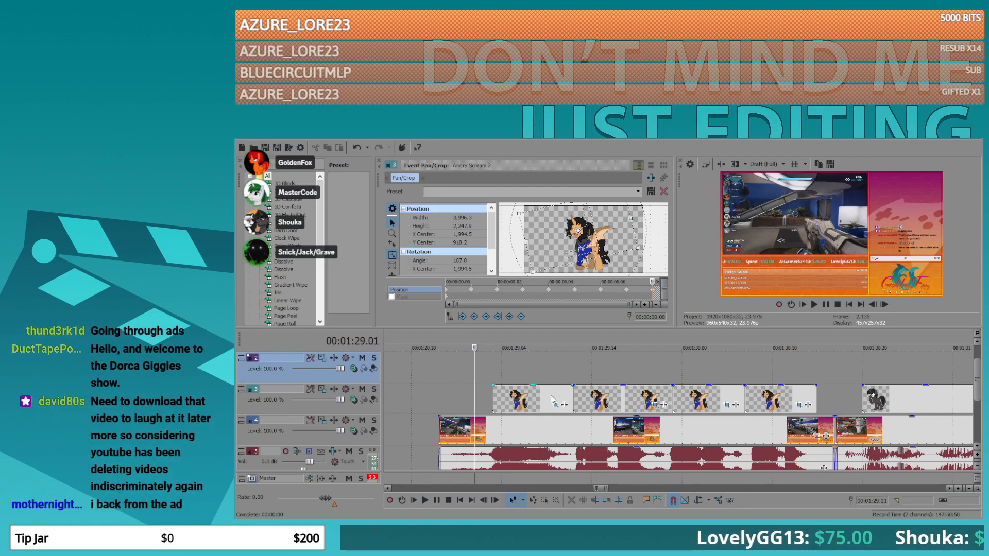
key("space")
key("space")
- Move the scream clip's sprites, gameplay video and audio together 20 seconds 20 frames earlier, onto the end of the assembled clips
left_click(463, 453)
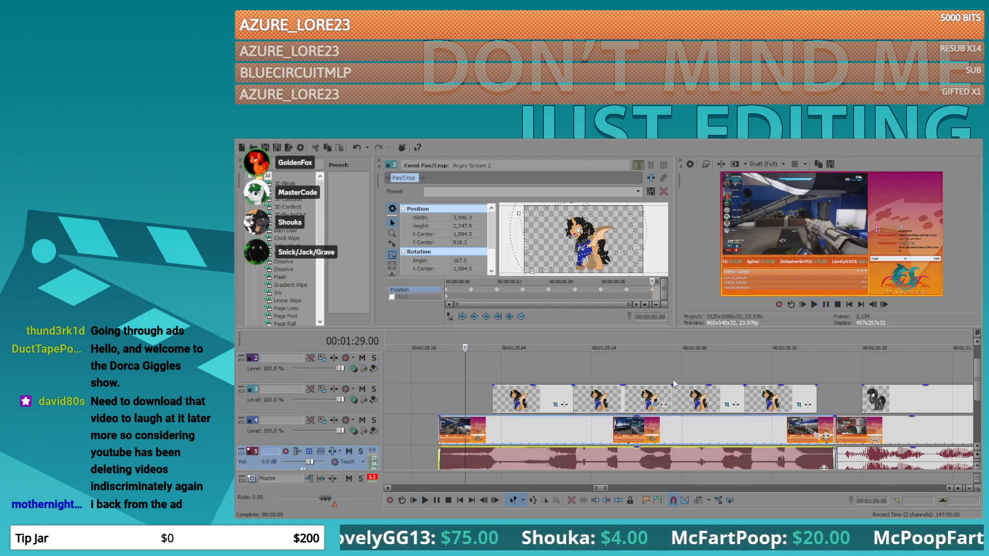
left_click(767, 396, "shift")
scroll(715, 411, "down", 5)
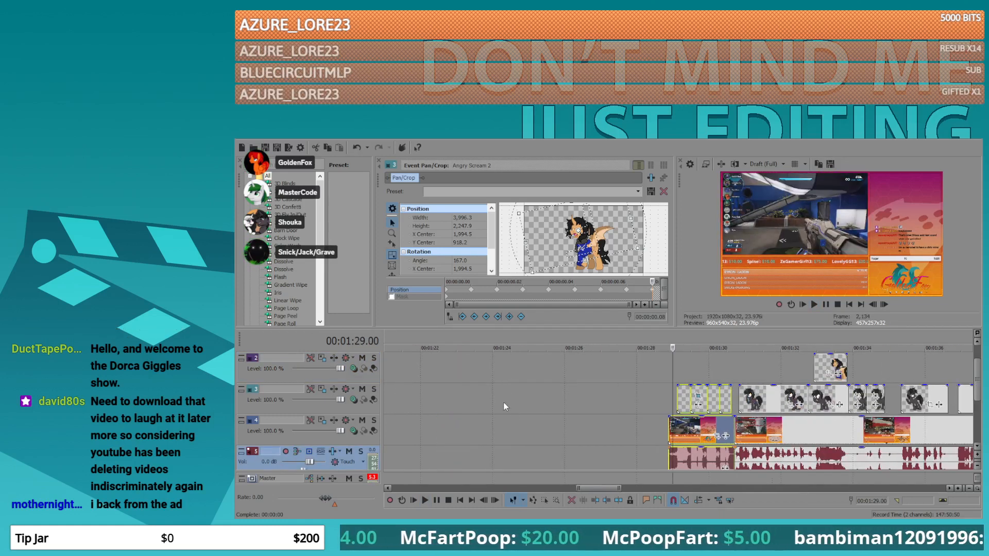
left_click(558, 412)
scroll(567, 410, "down", 3)
left_click_drag(698, 438, 516, 442)
- Apply the 16:9 Widescreen TV aspect ratio crop preset to the Pondering (2) pony piece at 00:01:33.01 in the next clip
left_click(720, 418)
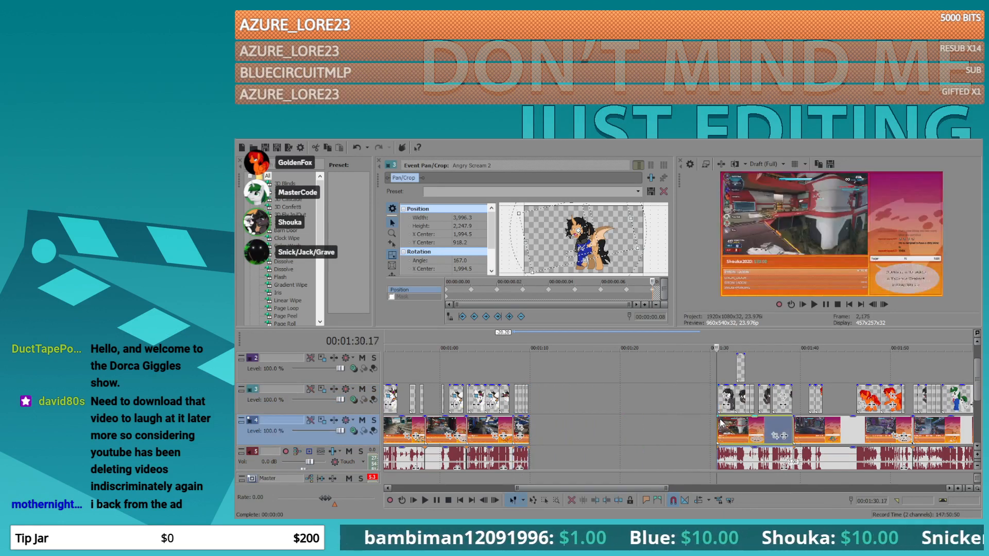
scroll(718, 419, "up", 4)
left_click(705, 401)
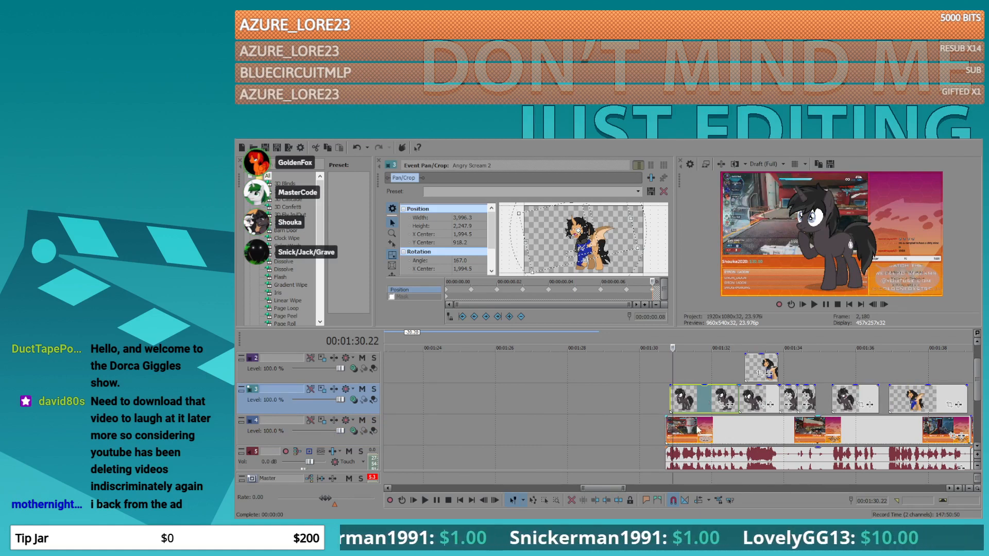
left_click(735, 382)
scroll(735, 383, "up", 4)
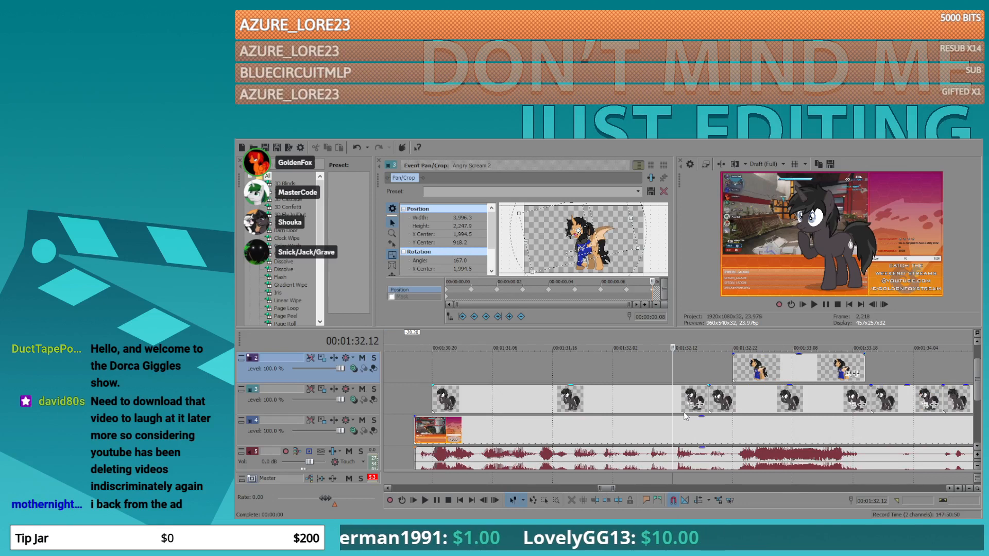
left_click(750, 393)
left_click(860, 407)
left_click(642, 192)
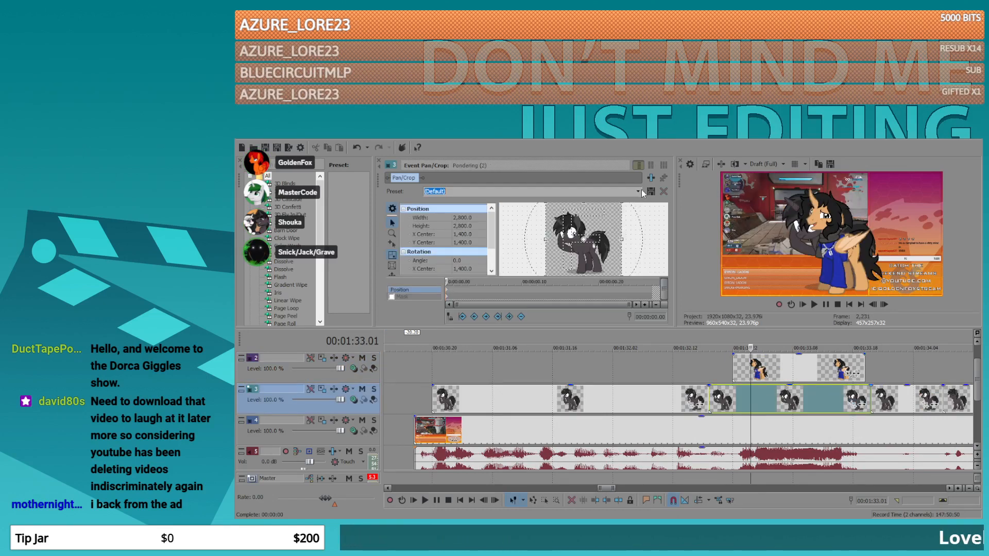
key("Down")
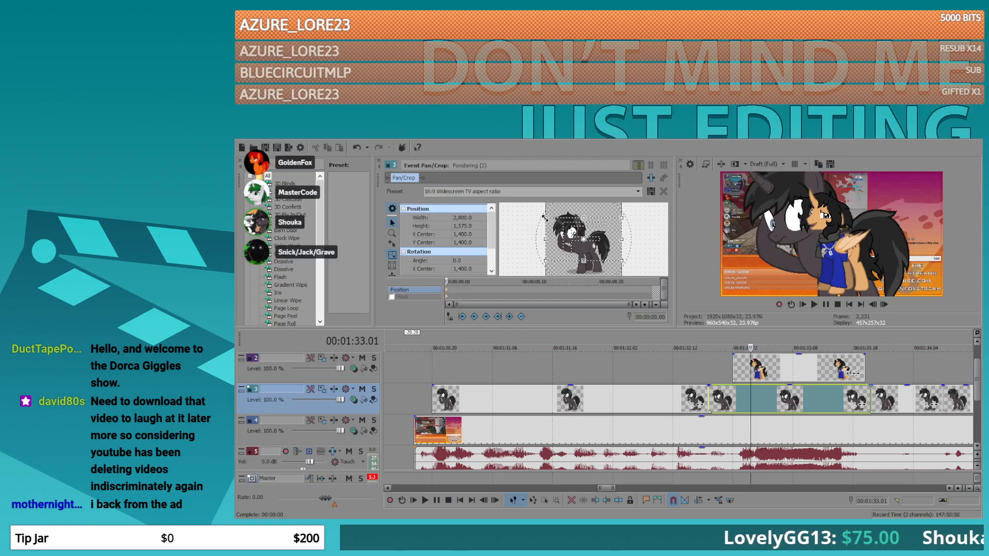
- Frame the Pondering (2) piece at 5,236.0 by 2,945.3 with its center at -268.8/877.1
left_click_drag(497, 203, 462, 181)
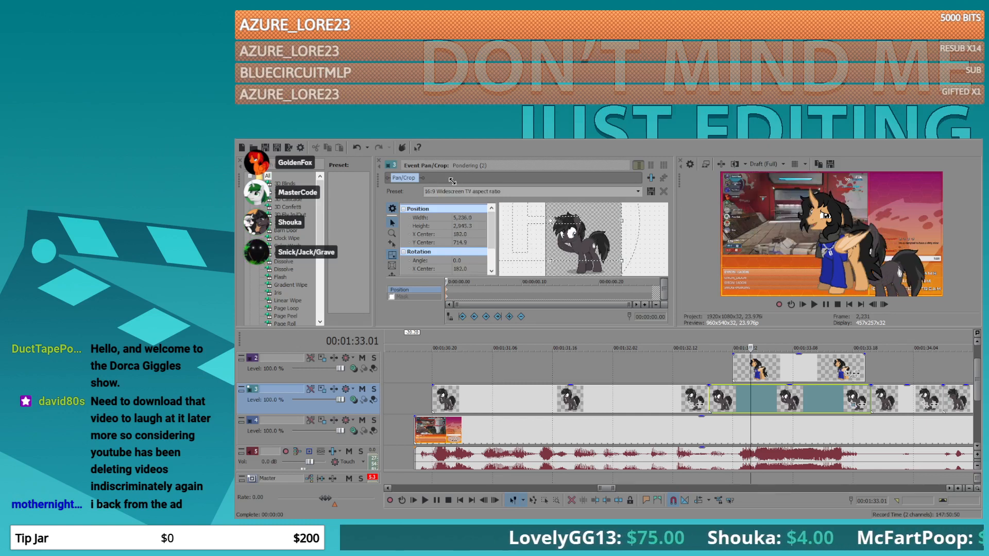
left_click_drag(593, 237, 581, 241)
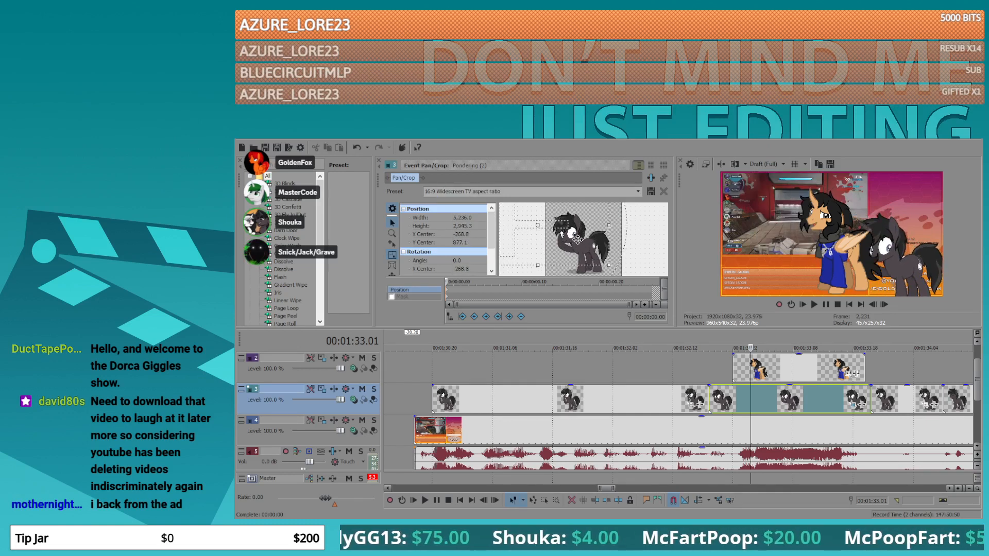
- Mirror the Happy Awkward Talk Look At You piece and frame it at width -4,496.2, height 2,529.1, center 721.6/849.9
left_click(854, 374)
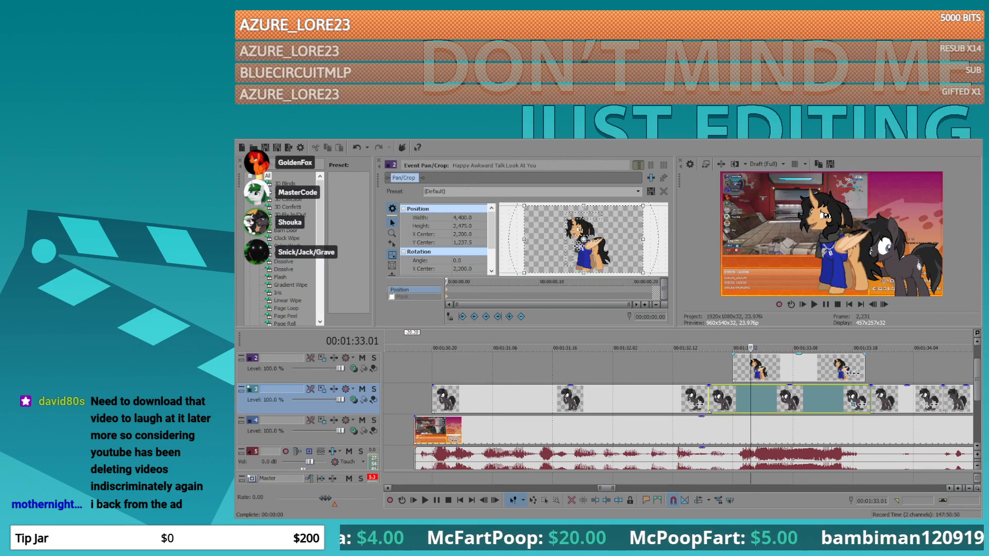
left_click(640, 273)
left_click_drag(596, 249, 566, 260)
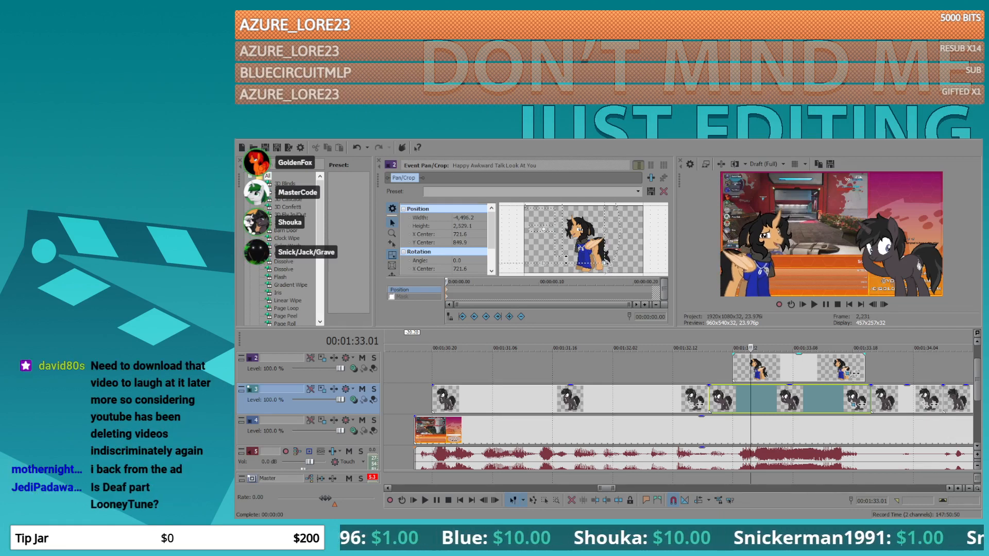
- Reframe the Pondering (2) piece at 5,762.9 by 3,241.6 with its center at -988.8/799.2
left_click(853, 404)
left_click_drag(550, 229, 517, 207)
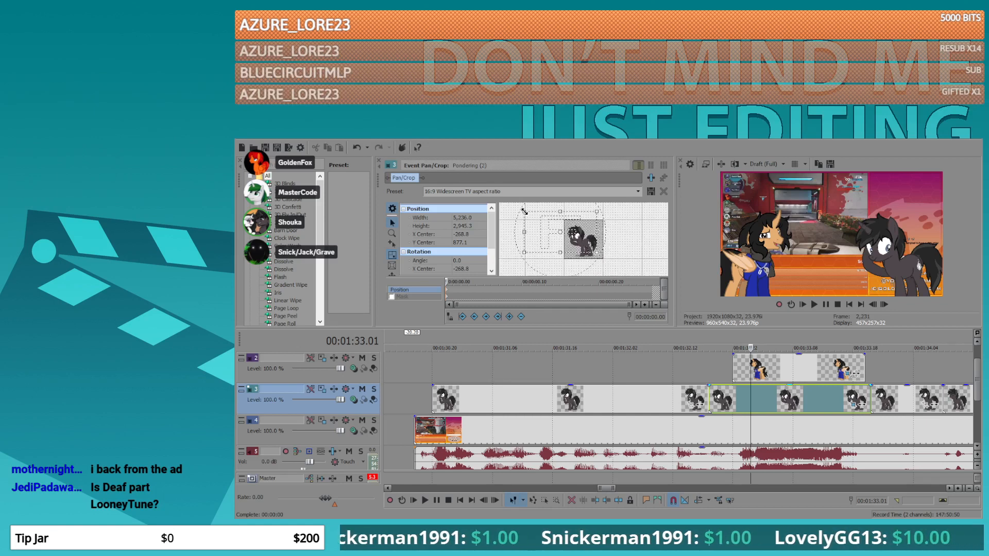
left_click_drag(578, 243, 573, 244)
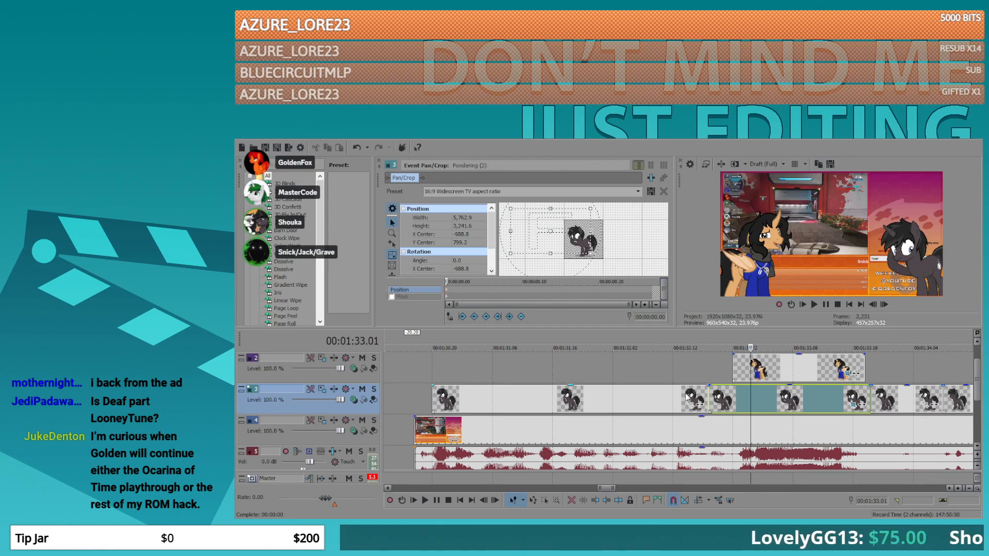
- Apply the 5,762.9 by 3,241.6 framing with center -988.8/799.2 to the Pondering (3), Shocked Speechless and Laugh pieces of the clip
left_click(691, 405)
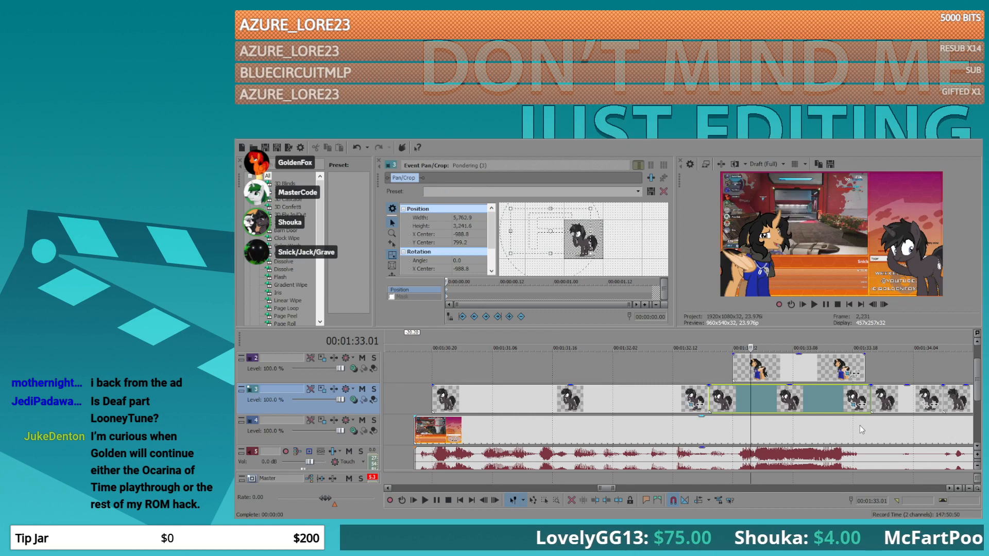
left_click(930, 402)
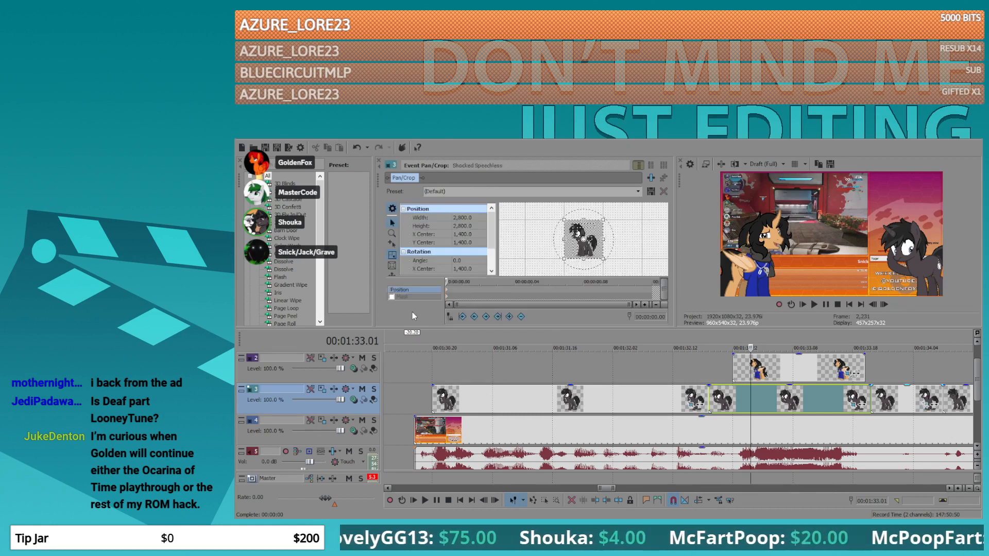
left_click(953, 372)
scroll(954, 372, "down", 3)
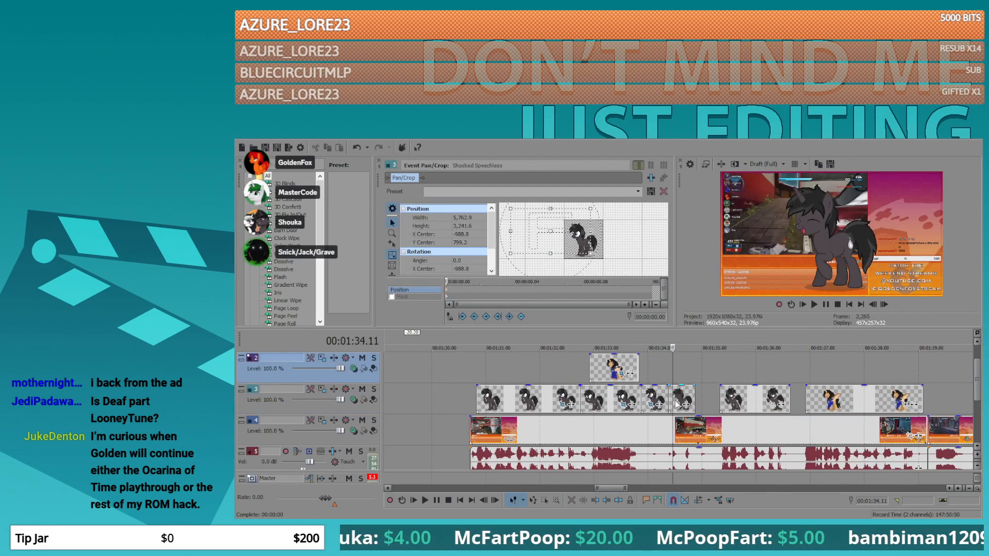
left_click(631, 367)
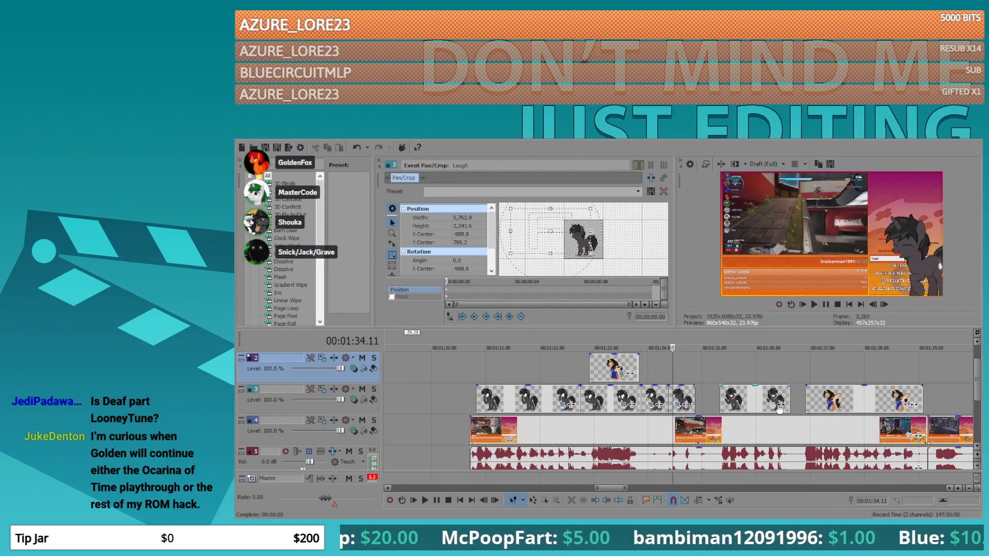
left_click(609, 386)
- Copy the mirrored Happy Awkward Talk Look At You framing onto the Angry Scream piece
left_click(623, 375)
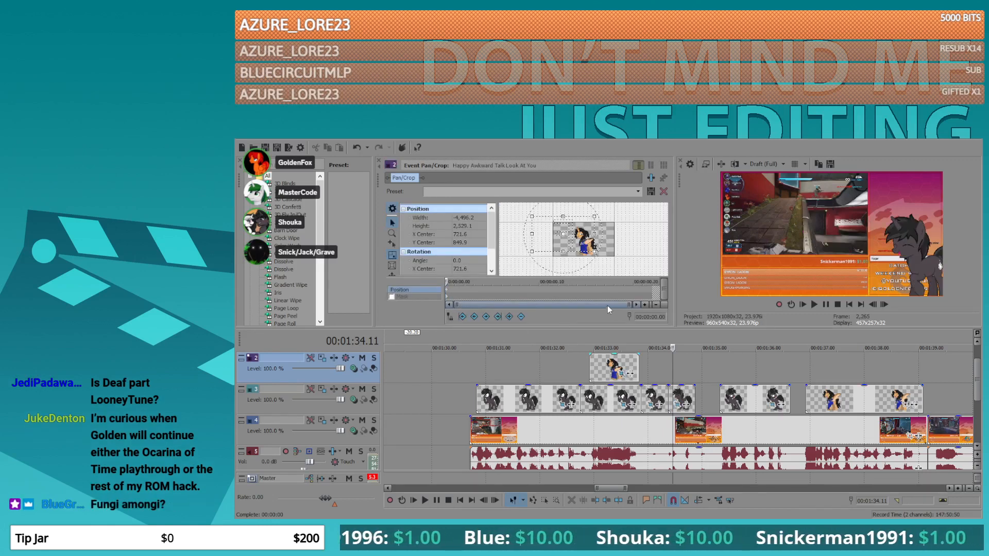
left_click(904, 405)
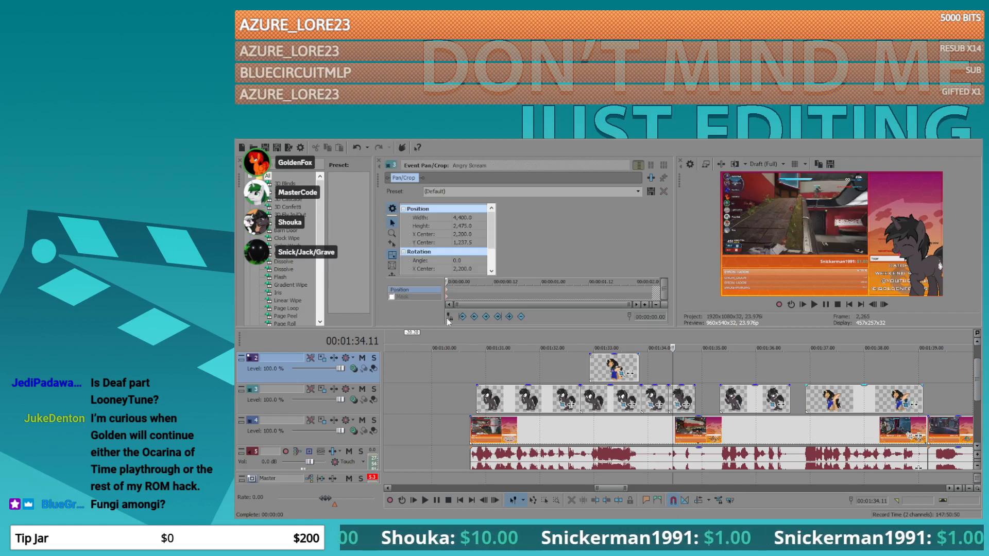
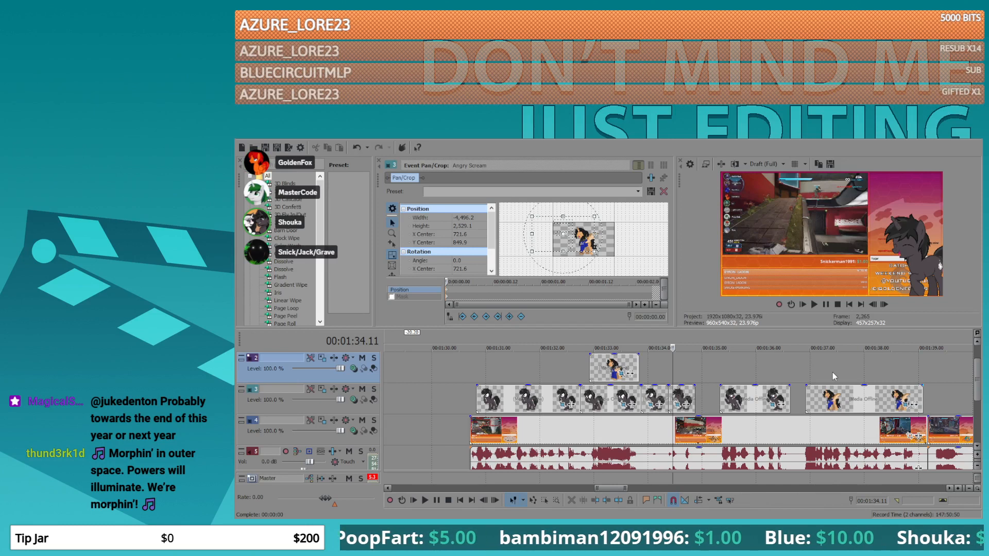
- Play back the clip from just before the Happy Awkward Talk Look At You piece through the Angry Scream piece
left_click(618, 366)
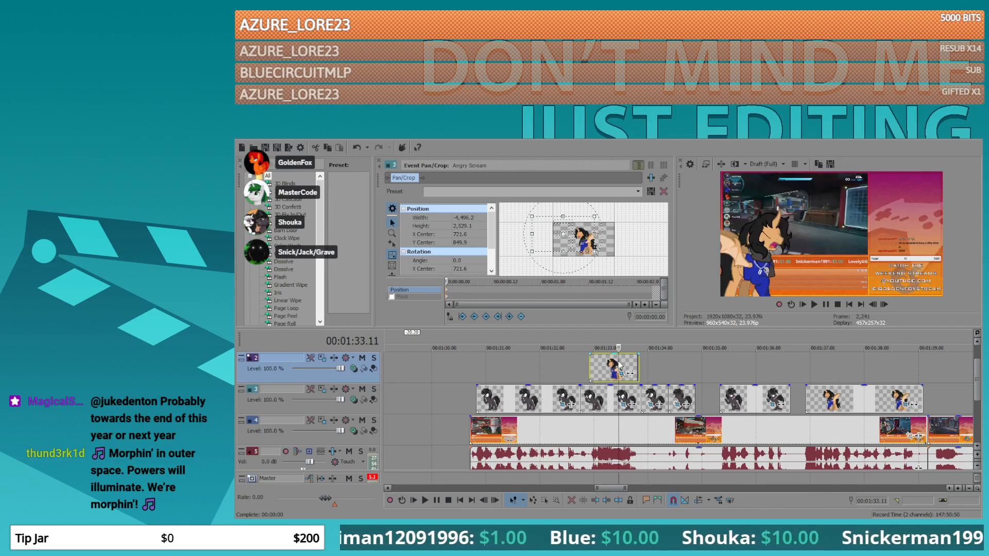
left_click(573, 371)
key("space")
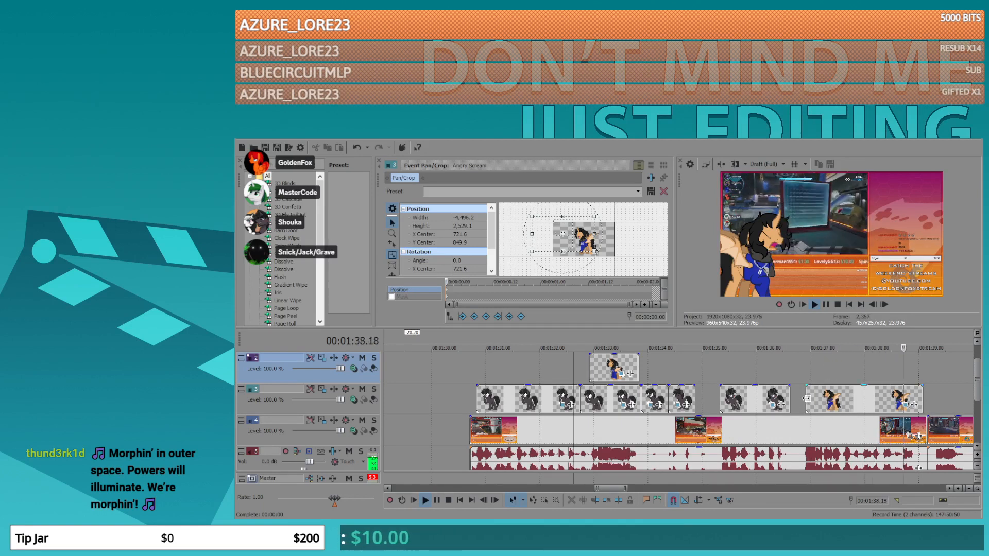
- Keyframe the Angry Scream piece's sideways shake, moving its center to 686.4/849.9 on frame 1
left_click(807, 402)
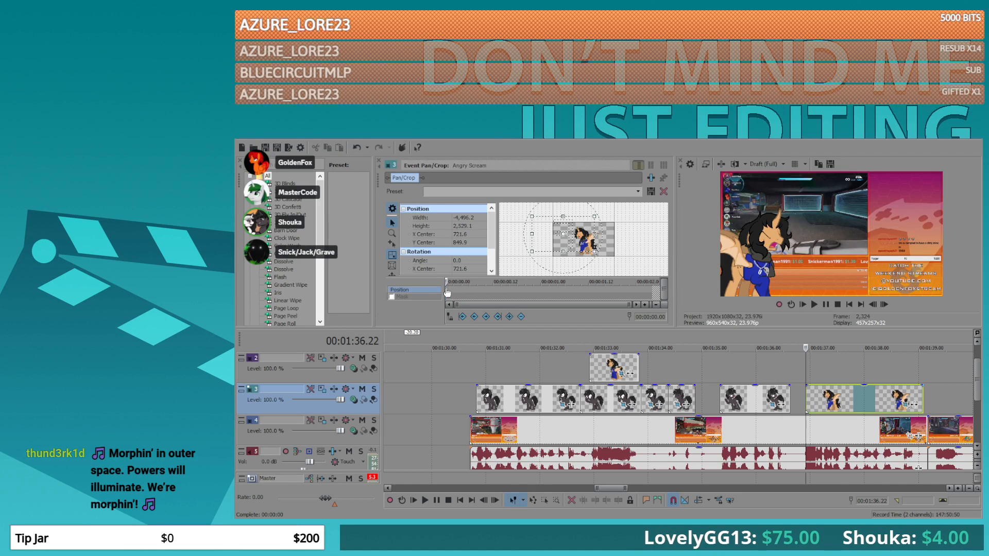
key("Right")
key("Left")
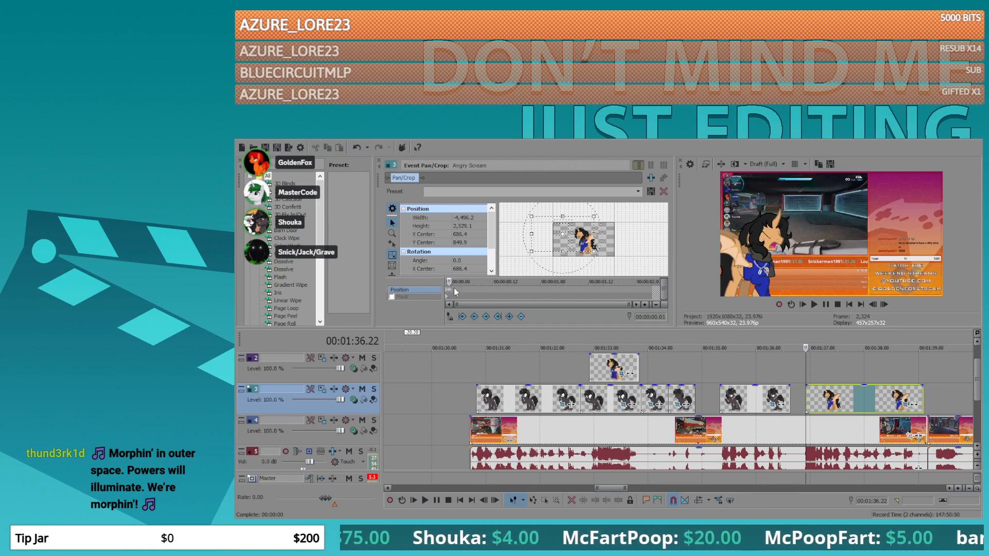
key("Right")
- Play back the end of the assembled clips around 00:01:08.11, then return to the Angry Scream piece at 00:01:37.07
scroll(554, 396, "down", 10)
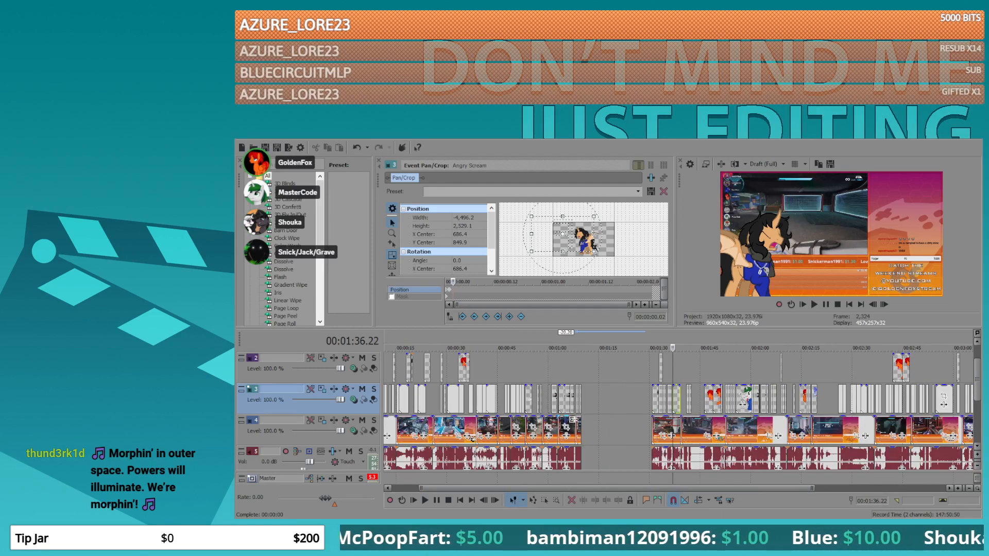
left_click(575, 421)
key("space")
scroll(791, 419, "up", 3)
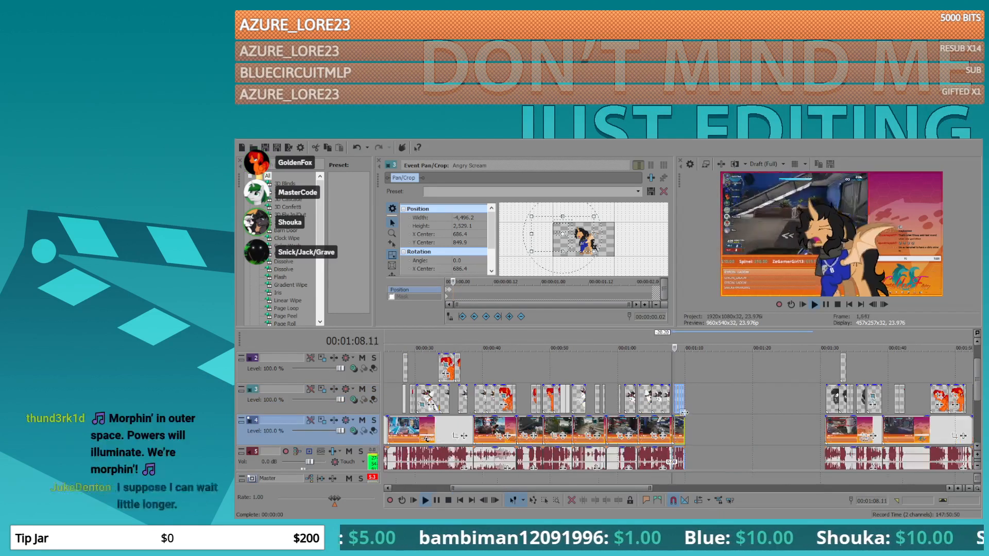
left_click(839, 428)
scroll(838, 428, "up", 5)
key("space")
left_click(835, 374)
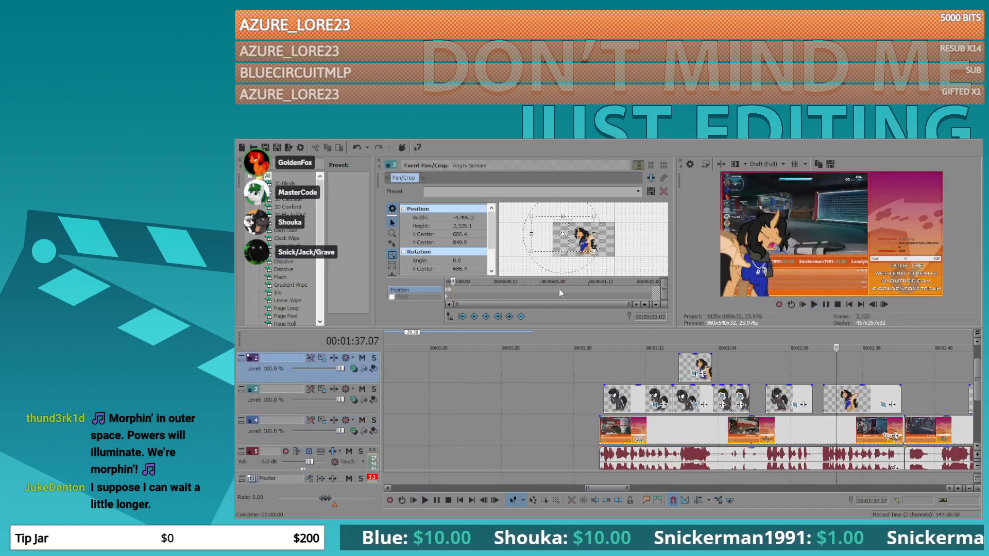
- Repeat the Angry Scream piece's alternating 721.6 and 686.4 X-center keyframes from frames 2, 4 and 8
scroll(452, 288, "up", 3)
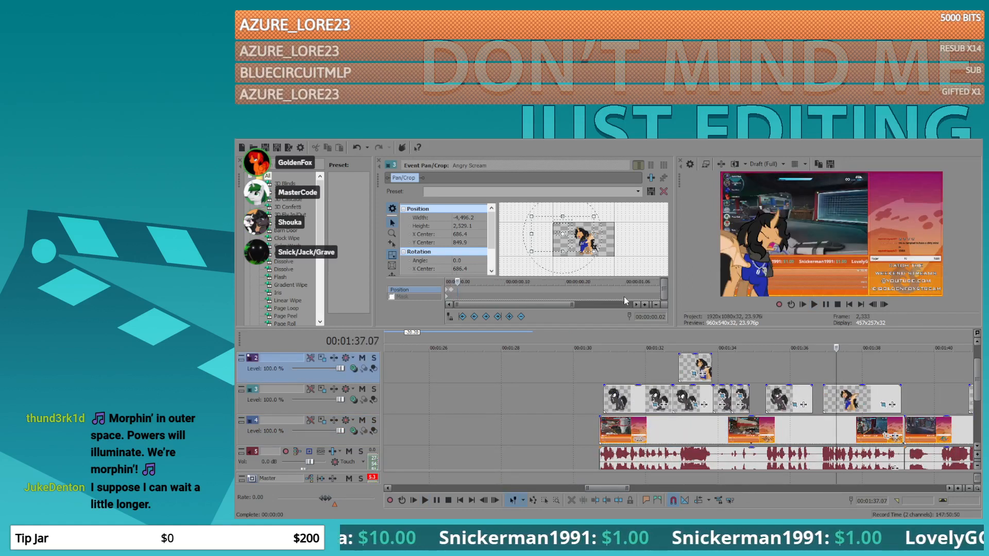
scroll(605, 295, "up", 2)
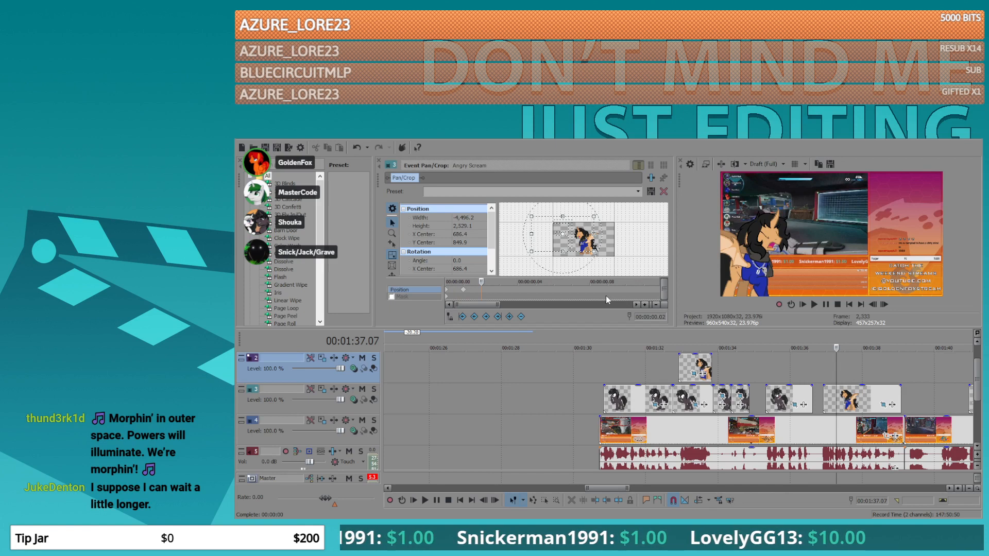
key("ctrl+v")
left_click(516, 287)
key("ctrl+v")
left_click(588, 289)
key("ctrl+v")
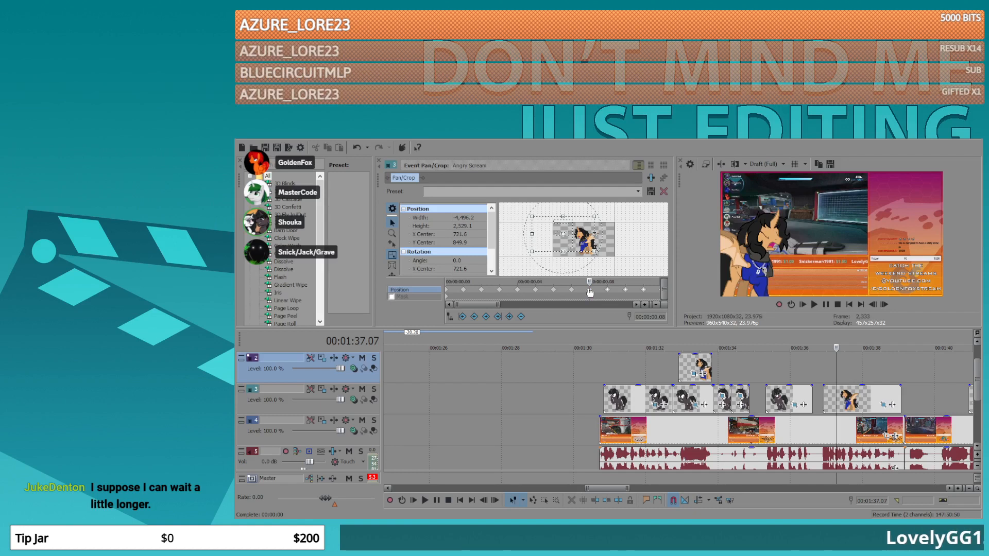
- Extend the Angry Scream shake keyframes from 00:00:00.16, 00:00:01.08 and 00:00:02.00 to the end of the piece
scroll(638, 292, "down", 3)
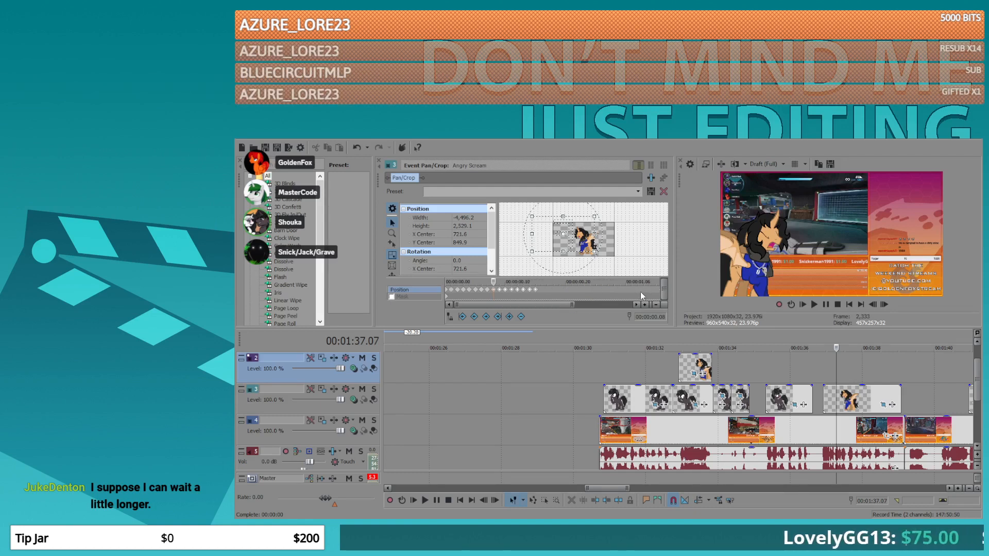
left_click(540, 287)
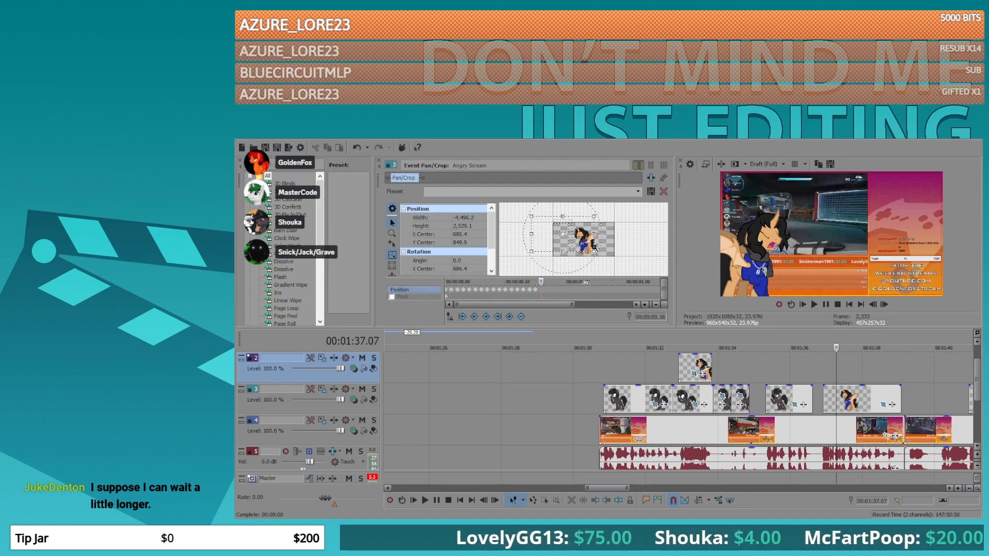
key("ctrl+v")
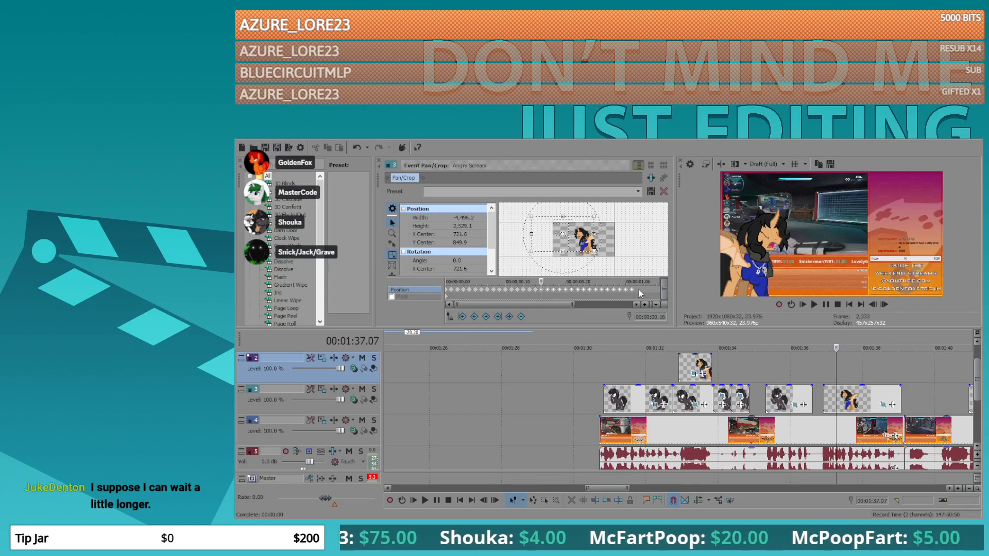
left_click(639, 289)
scroll(638, 289, "down", 2)
key("ctrl+v")
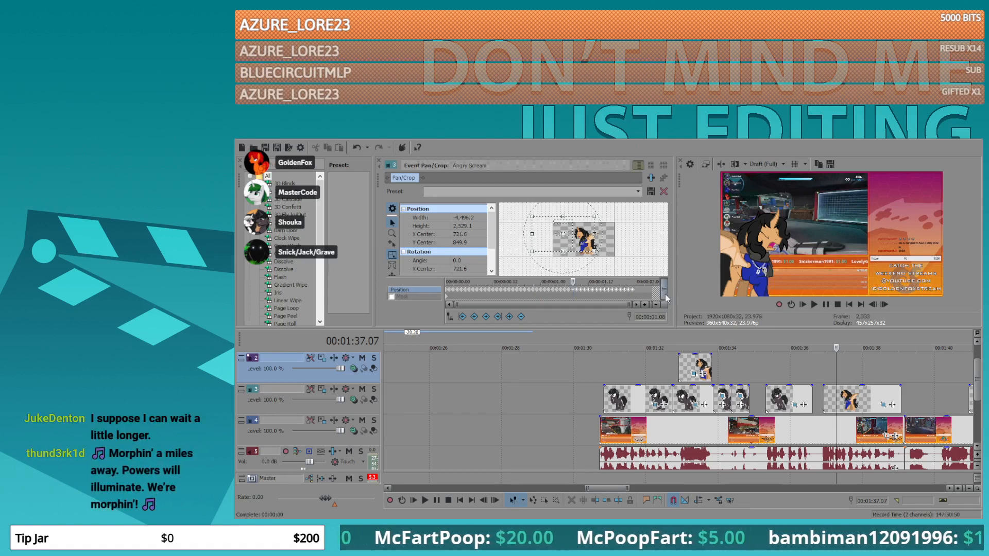
left_click(635, 289)
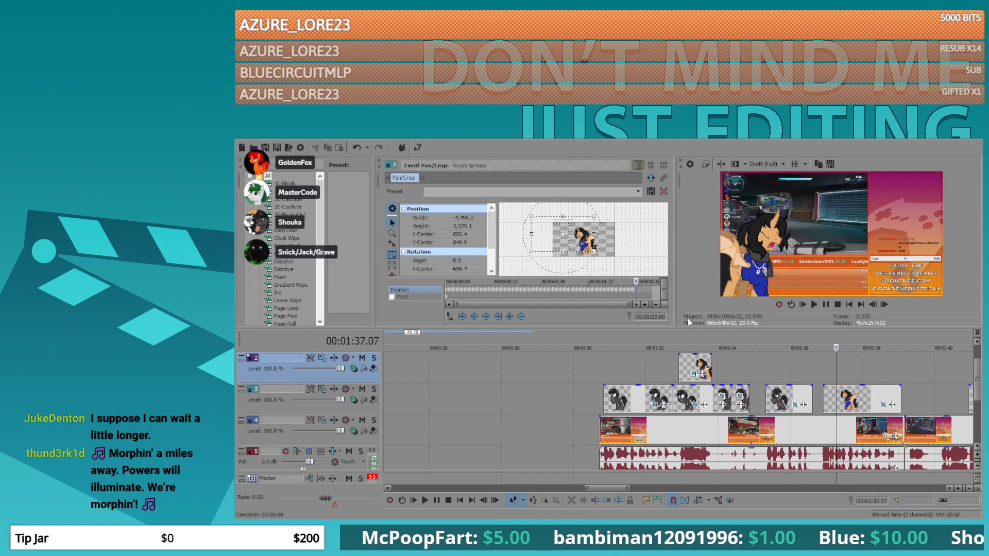
- Play back the clip from just before the mirrored sprite to check the Angry Scream shake
left_click(672, 370)
key("space")
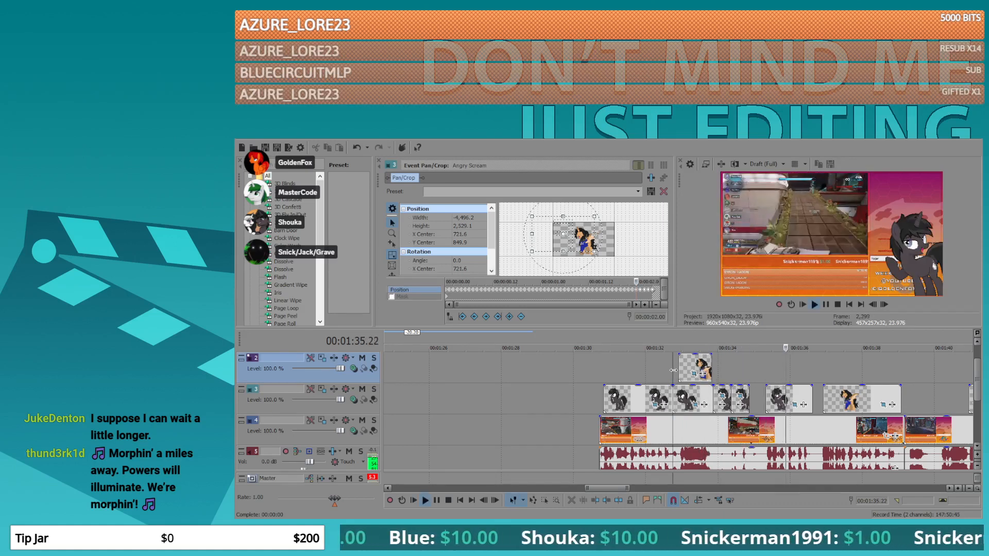
scroll(729, 369, "up", 4)
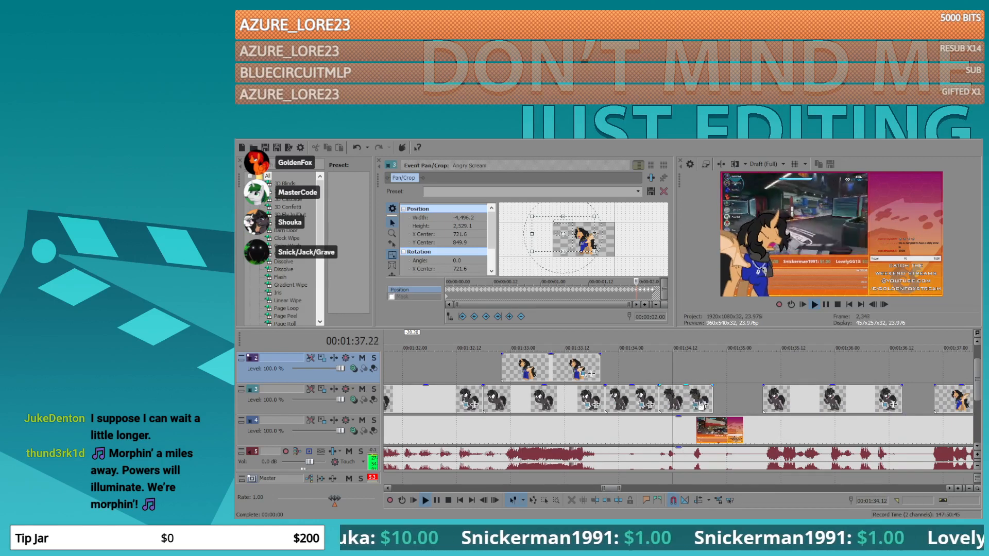
key("space")
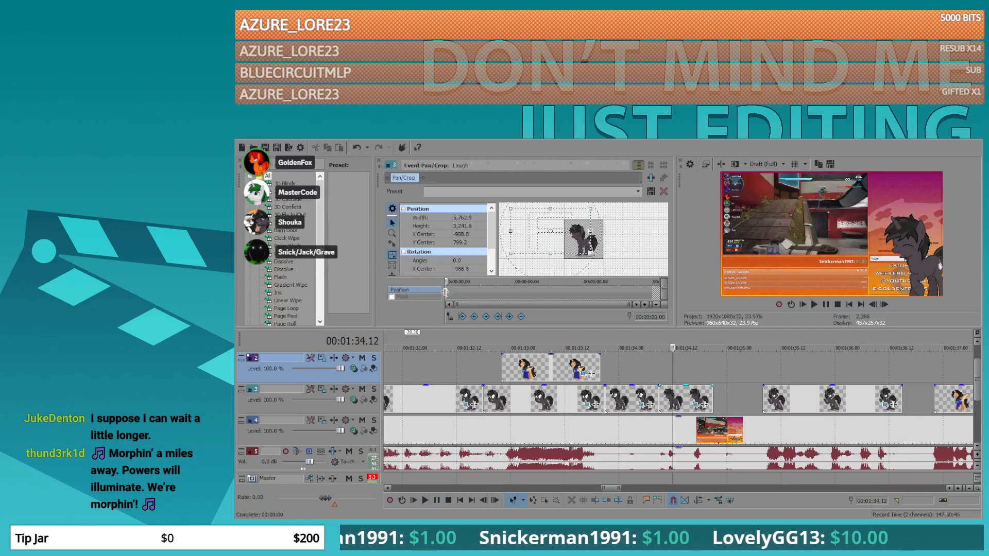
- Add slightly shifted Pan/Crop keyframes on frames 1 to 3 of the Laugh piece at 00:01:34.12, setting frame 1 to X center -1,023.9 and Y center 764.1
left_click(457, 292)
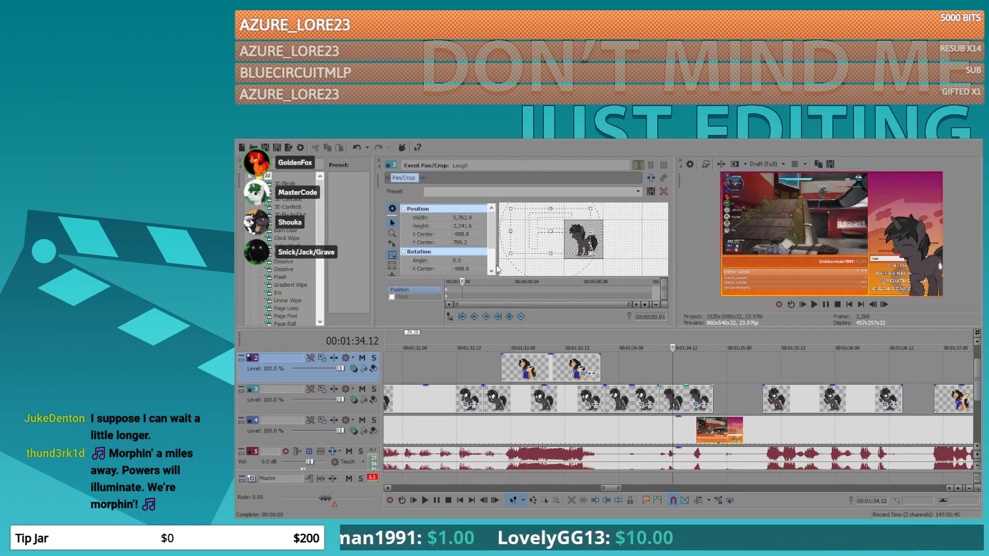
left_click_drag(500, 264, 500, 264)
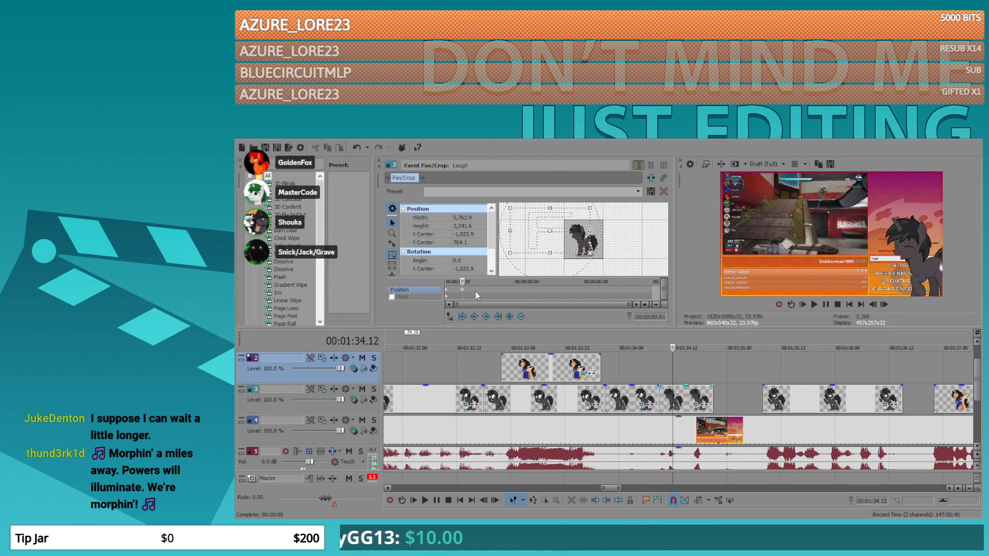
left_click(479, 293)
left_click_drag(505, 267, 510, 270)
left_click(498, 292)
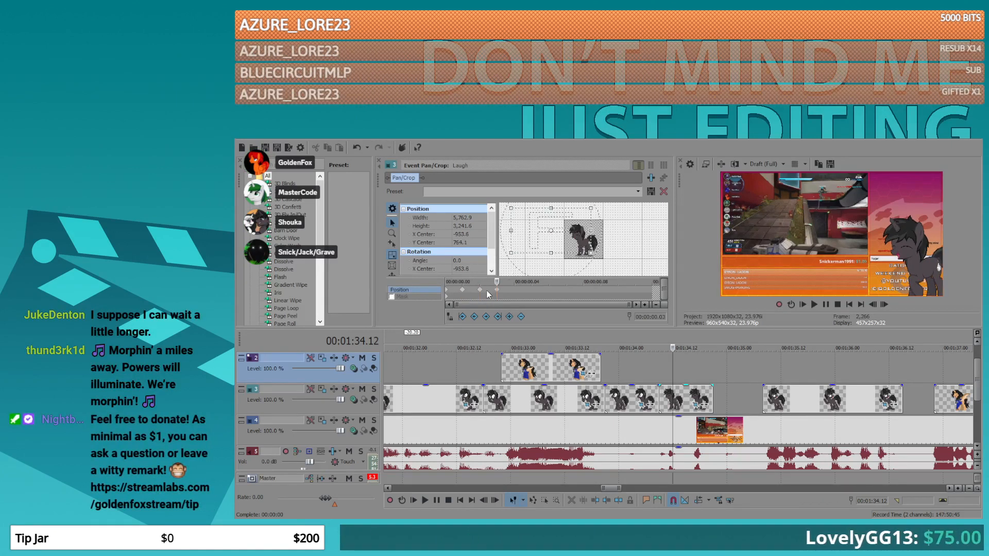
mouse_move(514, 290)
left_mouse_down()
mouse_move(487, 291)
mouse_move(514, 290)
left_mouse_up()
- Repeat the Laugh piece's shake keyframes from frames 4 and 8 to its end, and play back the result
left_click(515, 292)
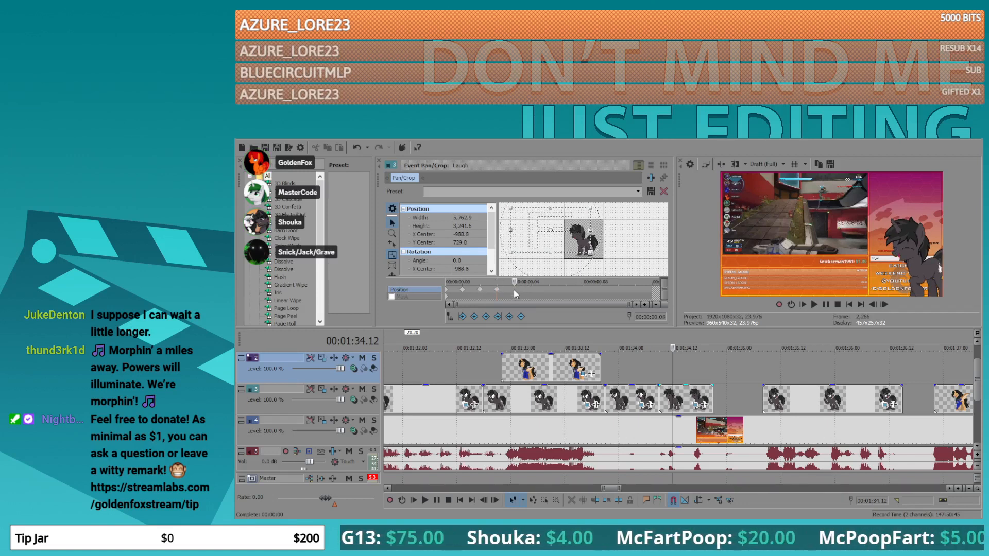
key("ctrl+v")
left_click(580, 288)
key("ctrl+v")
left_click(652, 291)
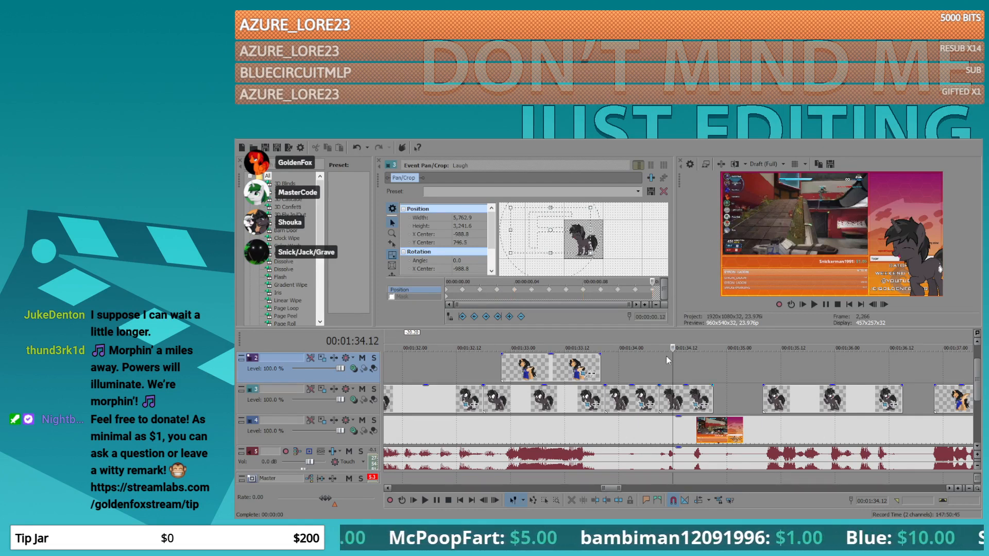
key("space")
scroll(650, 373, "down", 4)
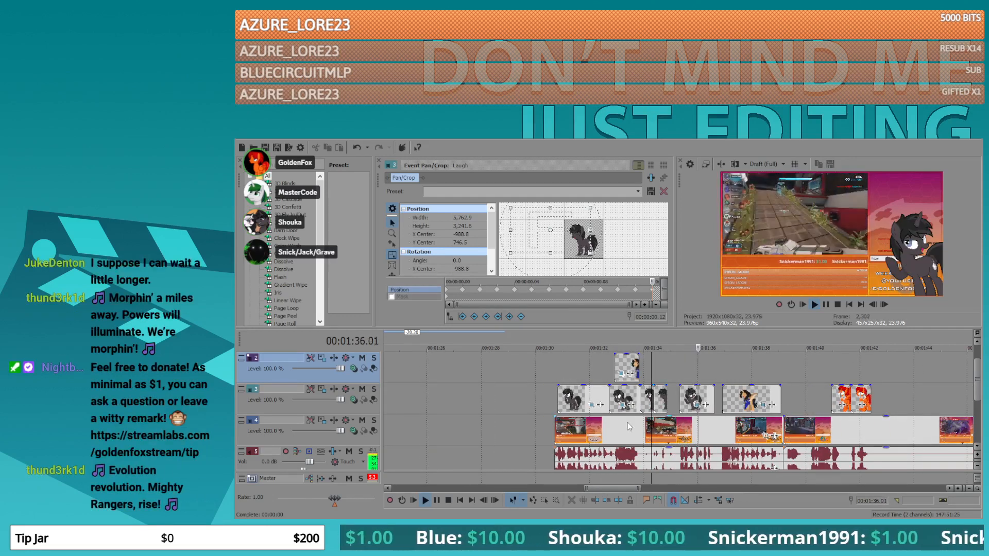
left_click(728, 386)
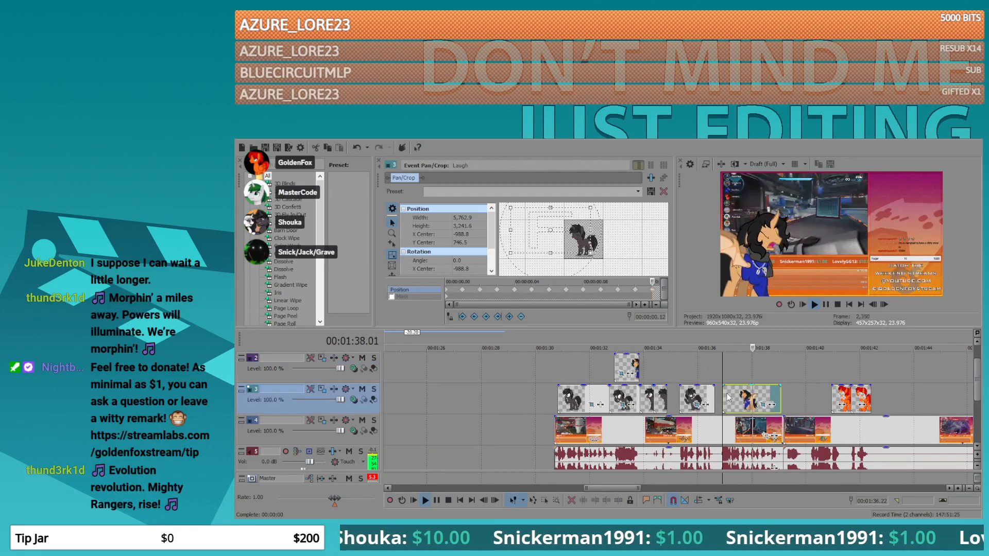
left_click_drag(728, 384, 735, 368)
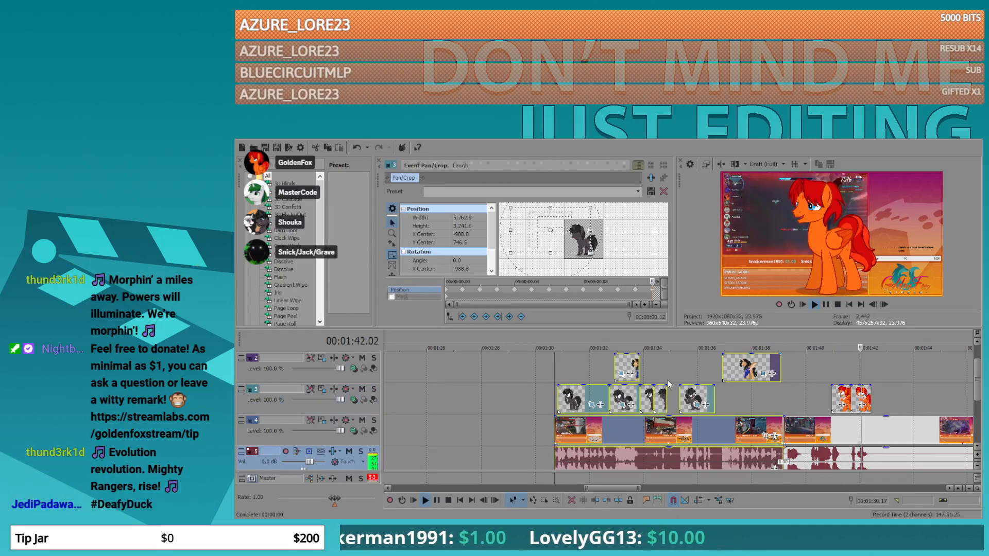
left_click(585, 372)
left_click(724, 369)
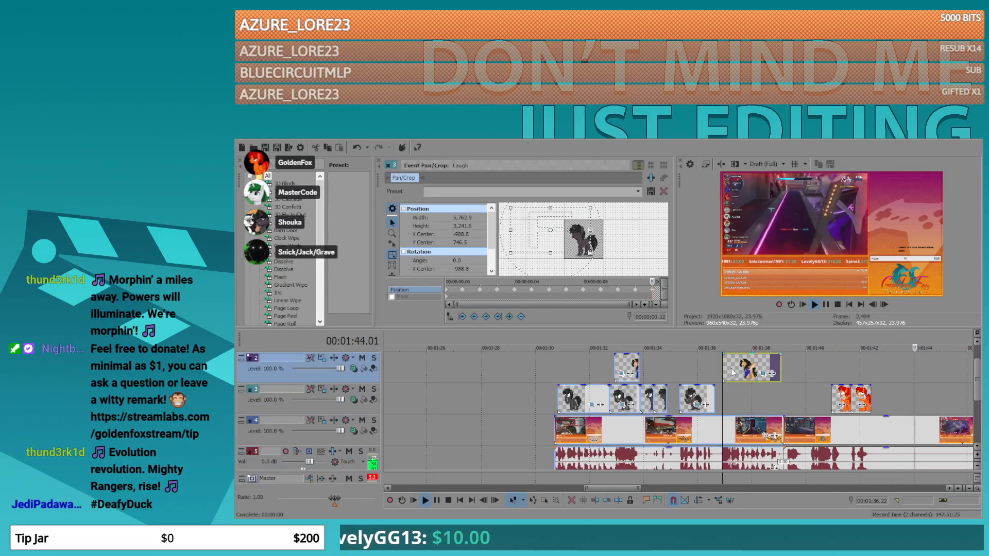
left_click_drag(743, 390, 743, 393)
- Stop playback and move the finished clip with its sprites and audio against the end of the assembled clips
key("space")
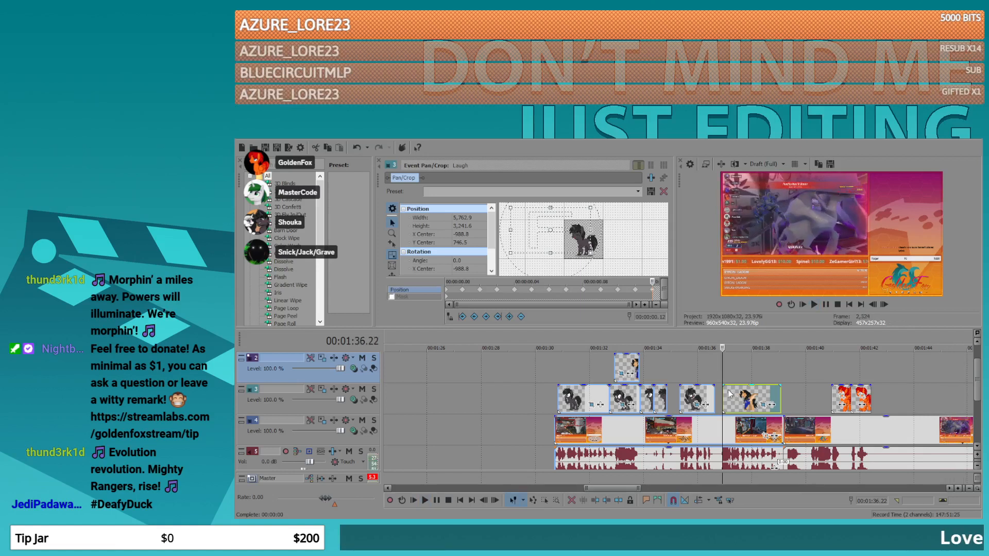
scroll(723, 399, "down", 5)
left_click_drag(646, 434, 551, 440)
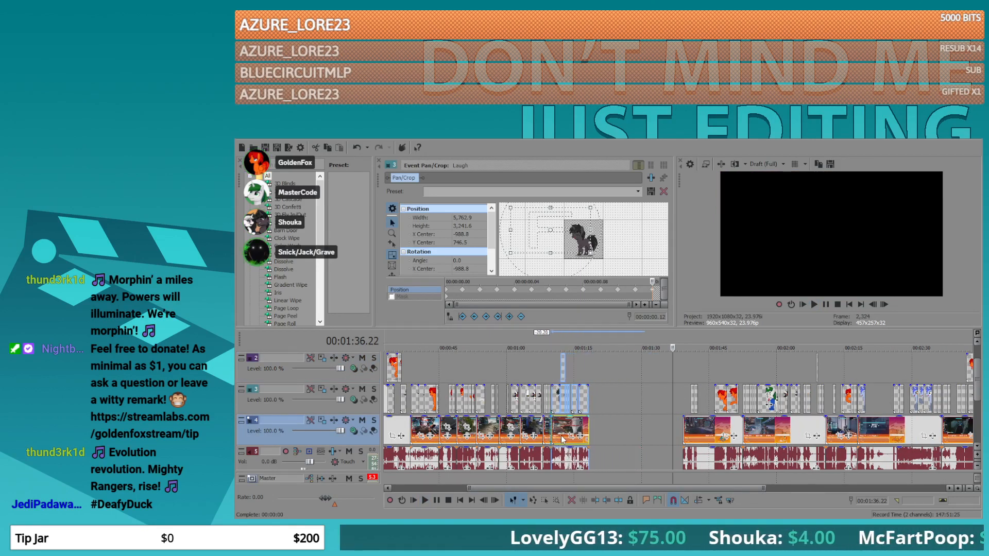
- Examine the start of the next clip's first sprite around 00:01:40.23 by playing it and stepping frame by frame
left_click(687, 427)
scroll(702, 429, "up", 5)
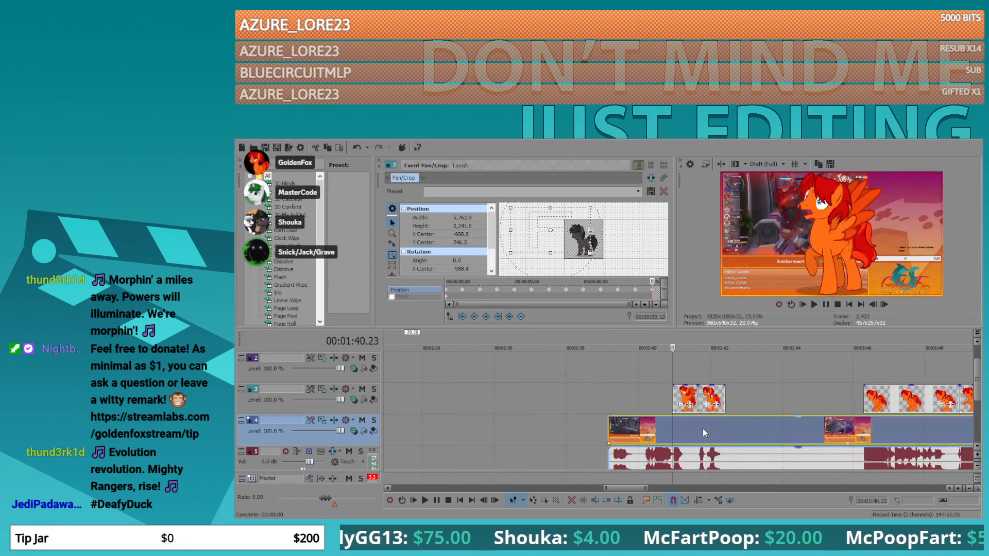
key("Left")
key("Left")
key("Left")
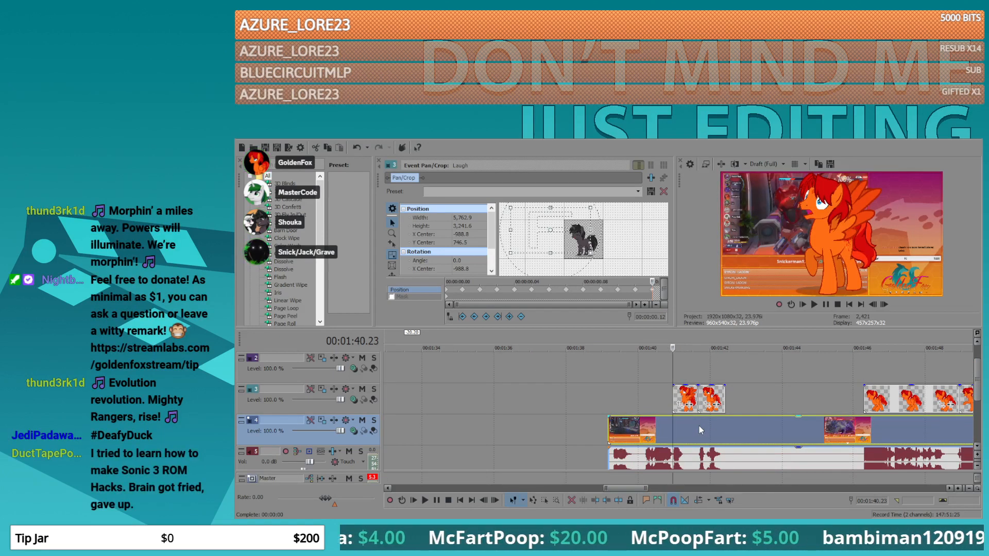
key("Left")
key("space")
key("space")
key("Right")
key("Right")
key("Right")
key("Right")
key("Right")
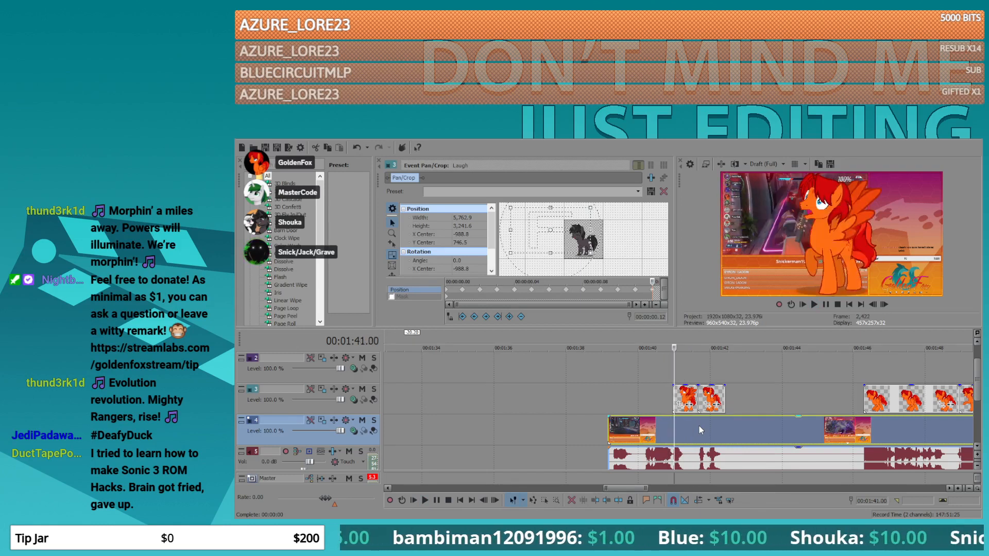
key("space")
key("space")
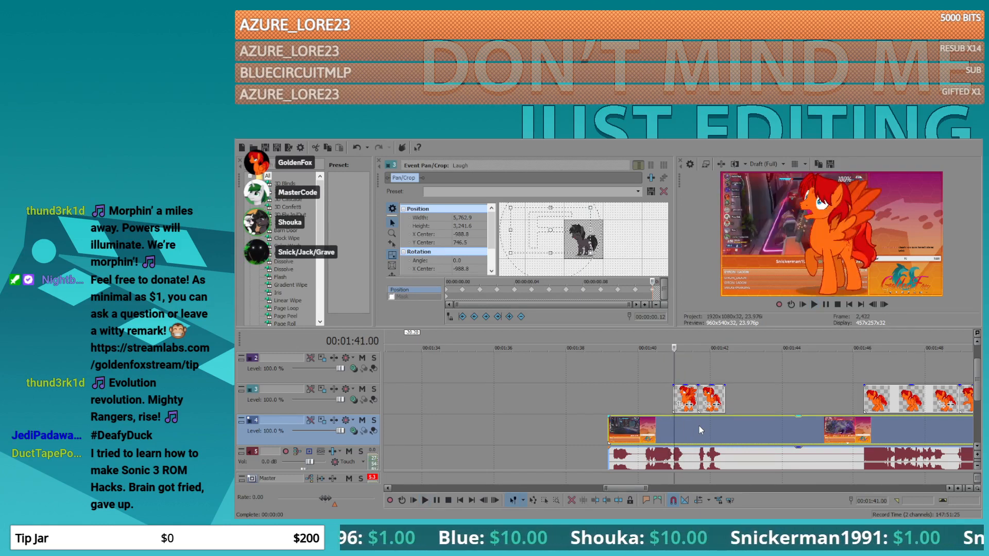
- Place a sound effect on the lowest audio track at 00:01:41.02, beneath the shocked orange pony
key("space")
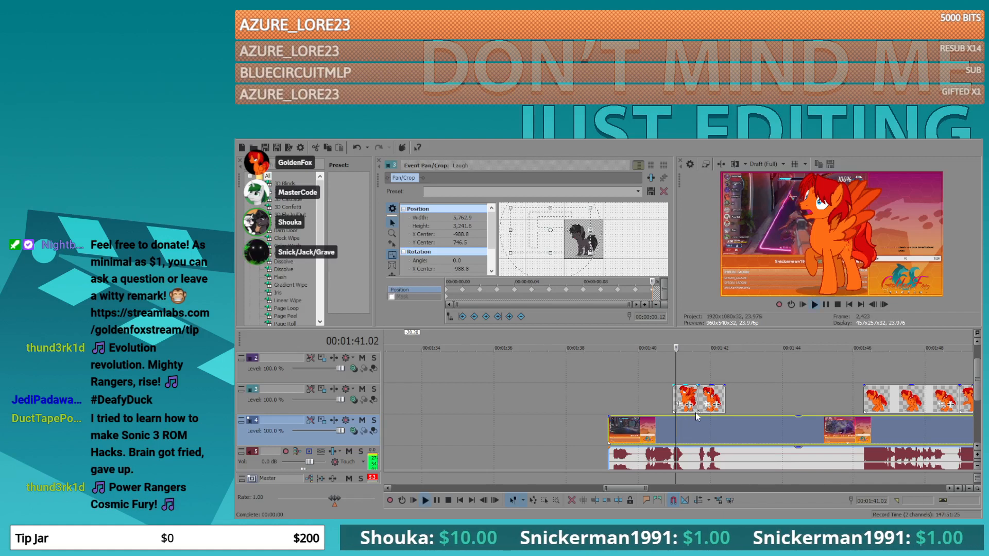
key("space")
key("Right")
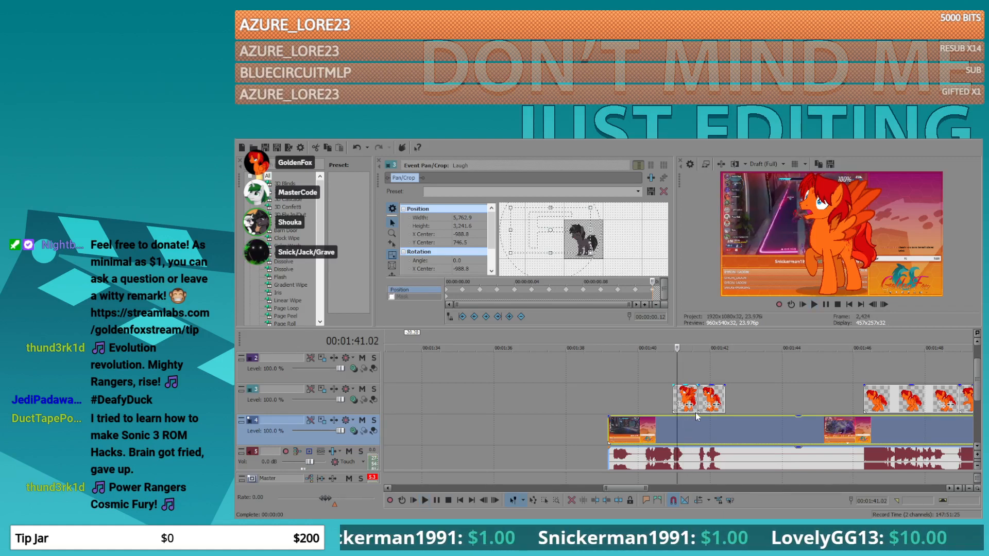
key("Left")
key("Right")
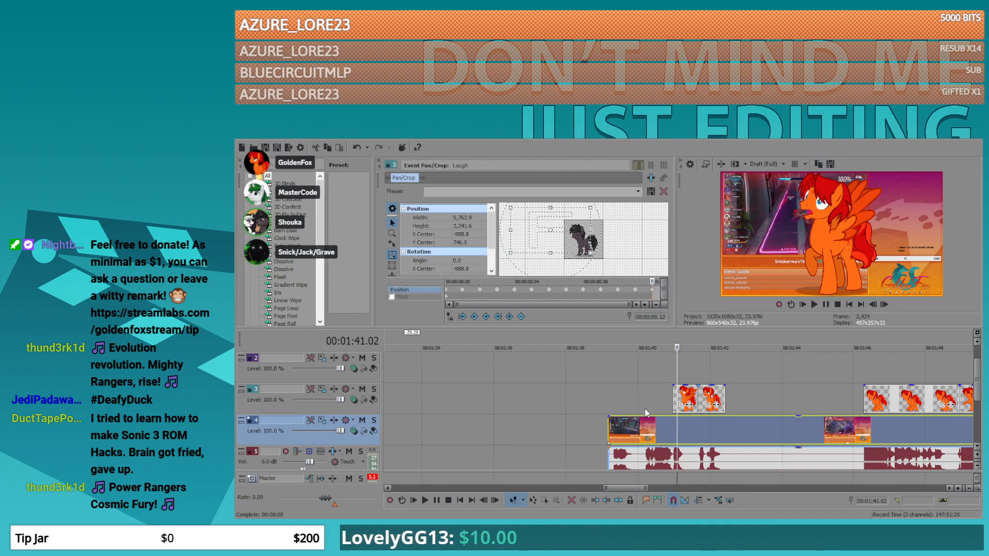
scroll(670, 412, "down", 2)
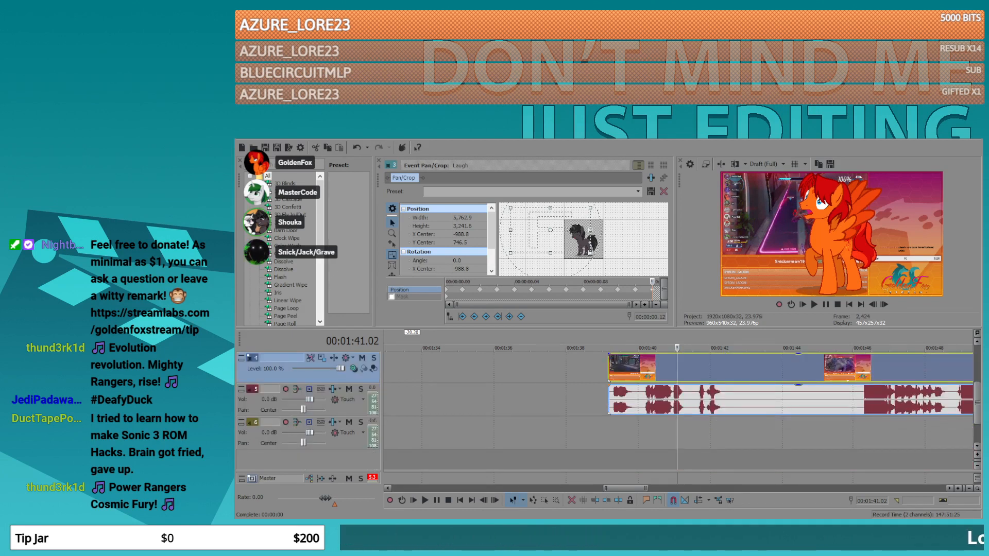
left_click_drag(532, 427, 681, 433)
- Play back the placed sound, then add a second, shorter sound effect on the same audio track at 00:01:45.09
key("space")
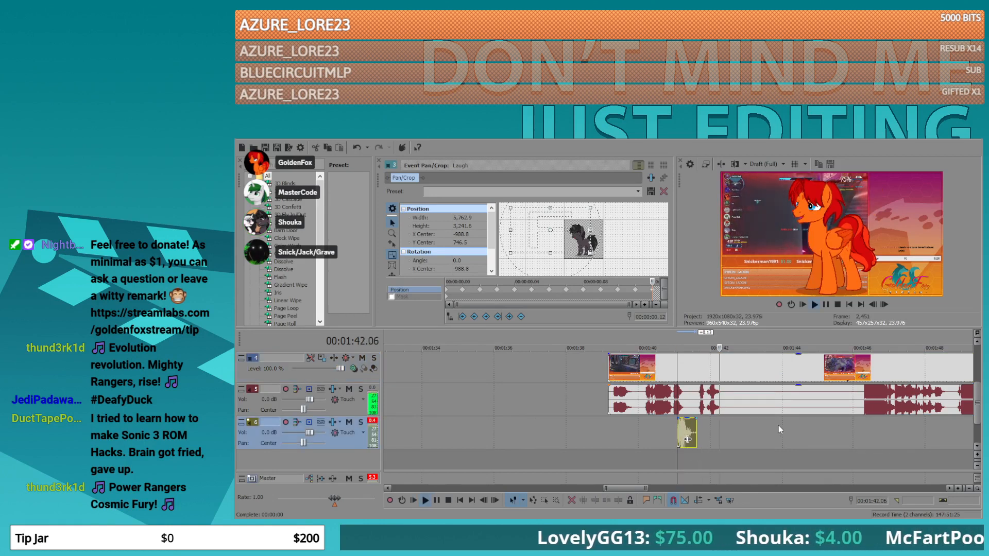
scroll(776, 404, "up", 1)
scroll(776, 404, "down", 3)
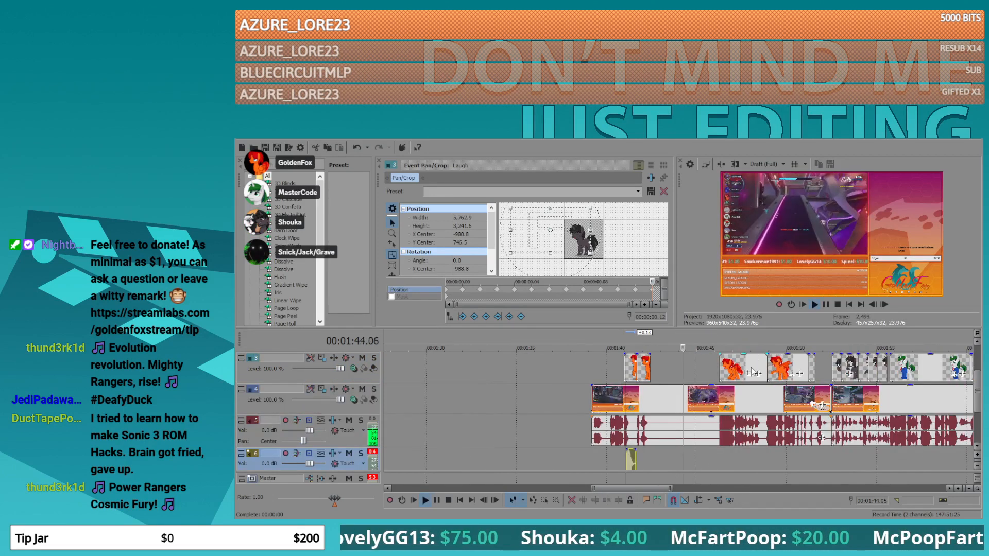
key("space")
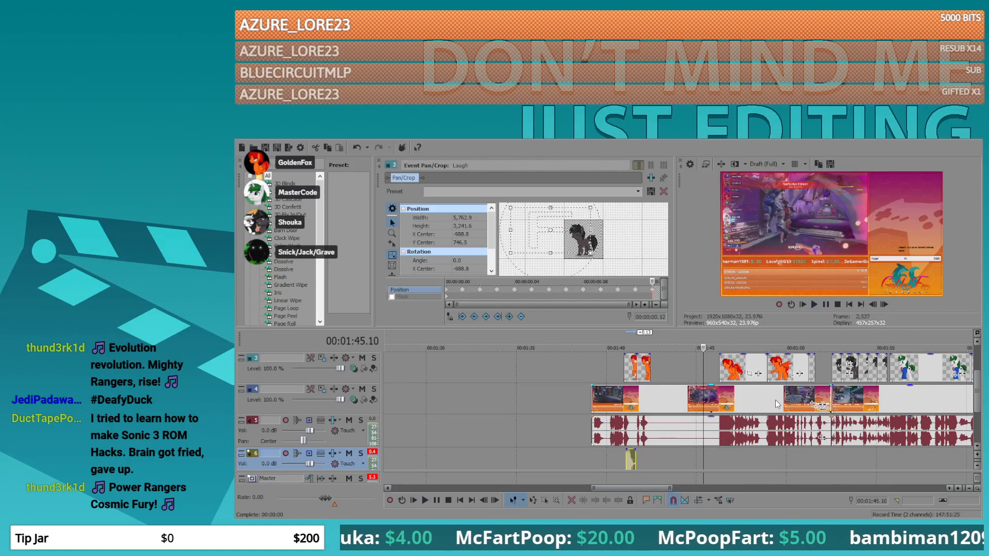
key("Left")
key("Left")
key("Left")
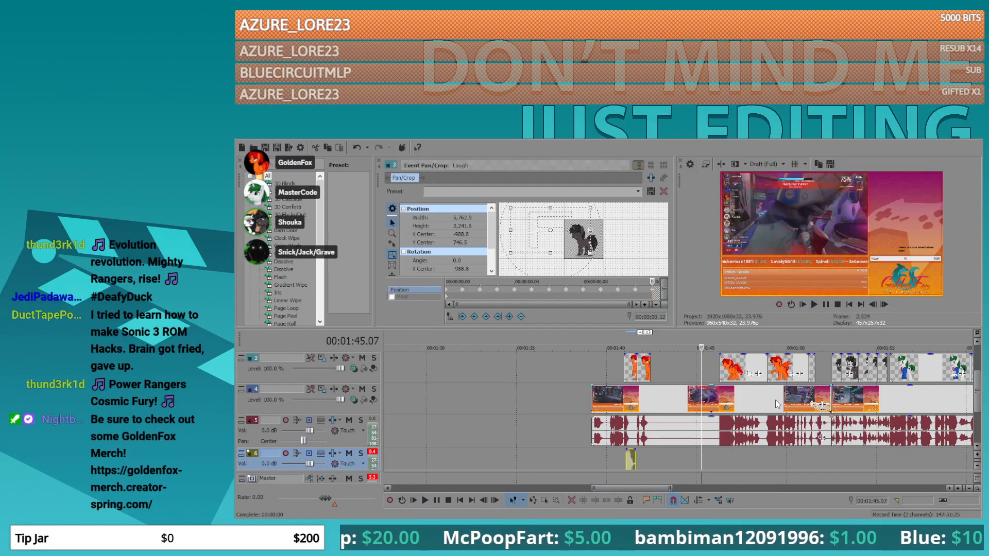
key("Right")
key("Right")
key("Right")
key("Right")
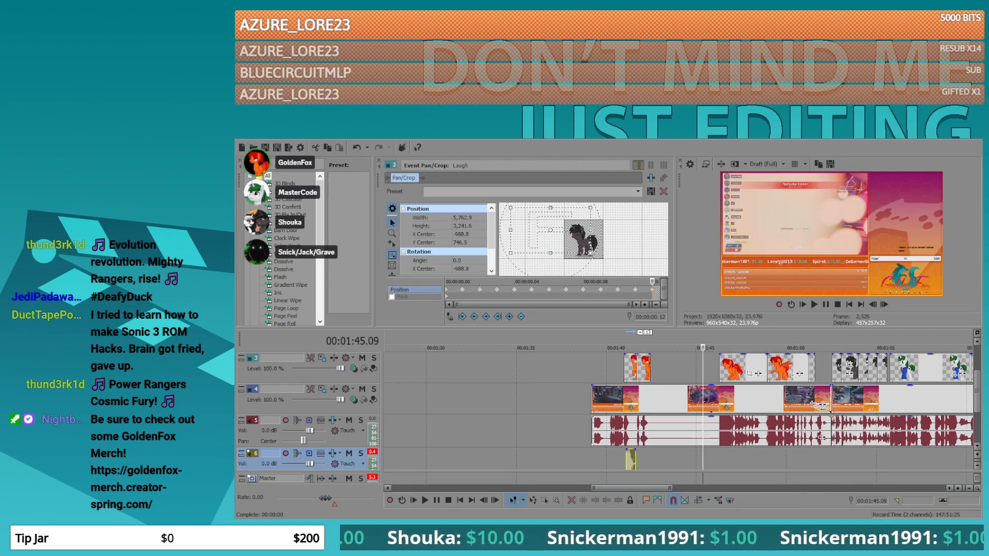
left_click_drag(657, 447, 704, 454)
- Frame the Shocked3 sprite at 00:01:40.23 with the 16:9 Widescreen TV aspect ratio preset, width 5,807.1, X center -343.5 and Y center 1,231.1
left_click(618, 377)
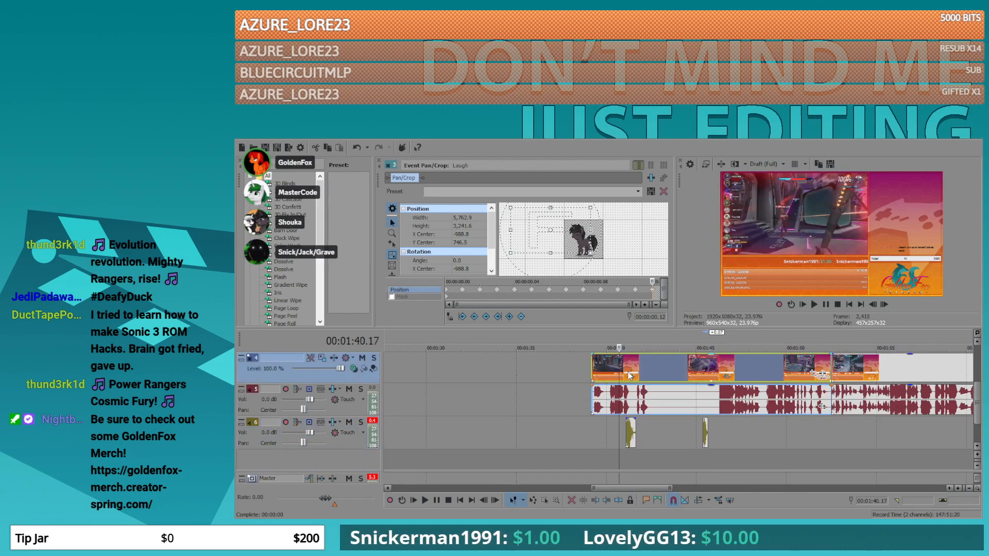
scroll(628, 372, "up", 2)
left_click(626, 390)
scroll(627, 390, "up", 3)
left_click(693, 405)
left_click(638, 191)
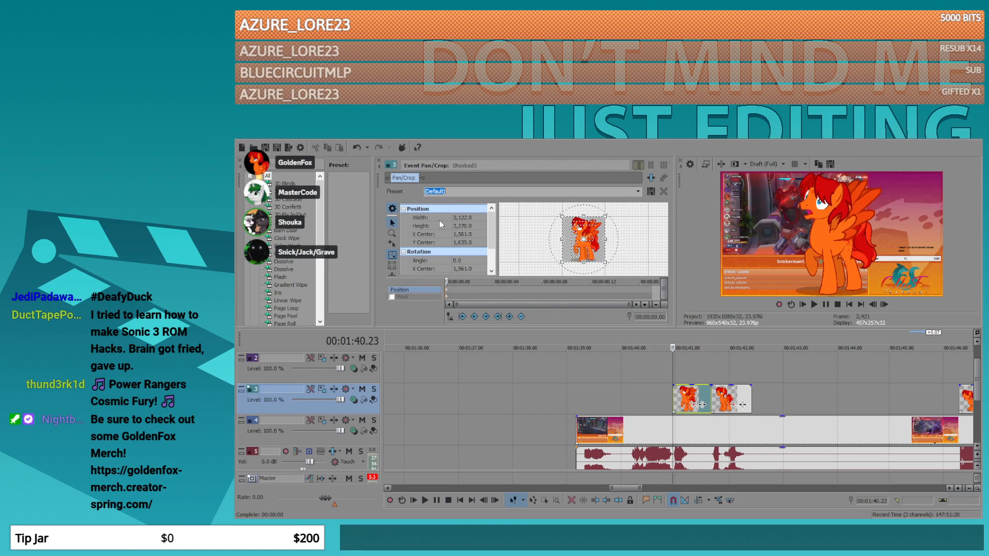
left_click(440, 220)
left_click_drag(560, 227, 495, 207)
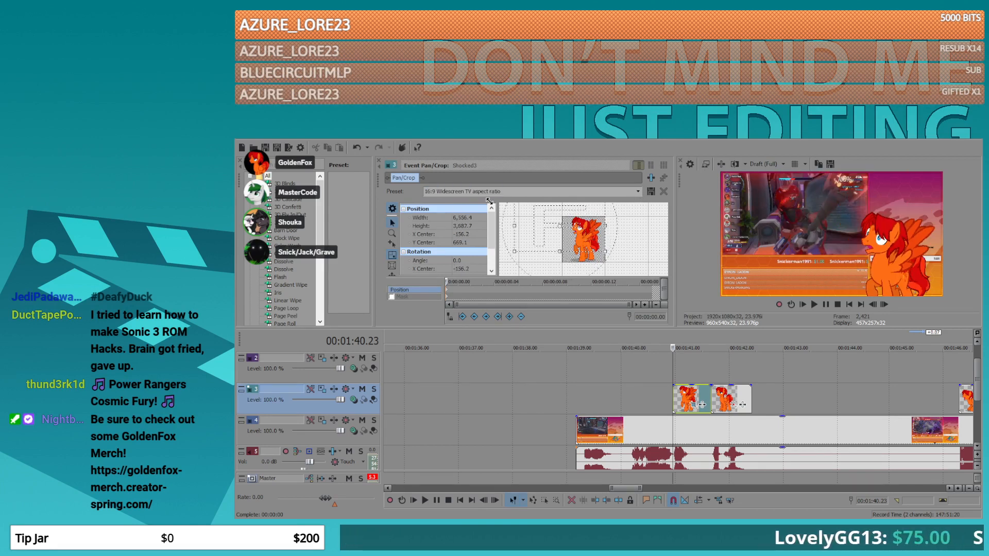
left_click_drag(571, 246, 558, 256)
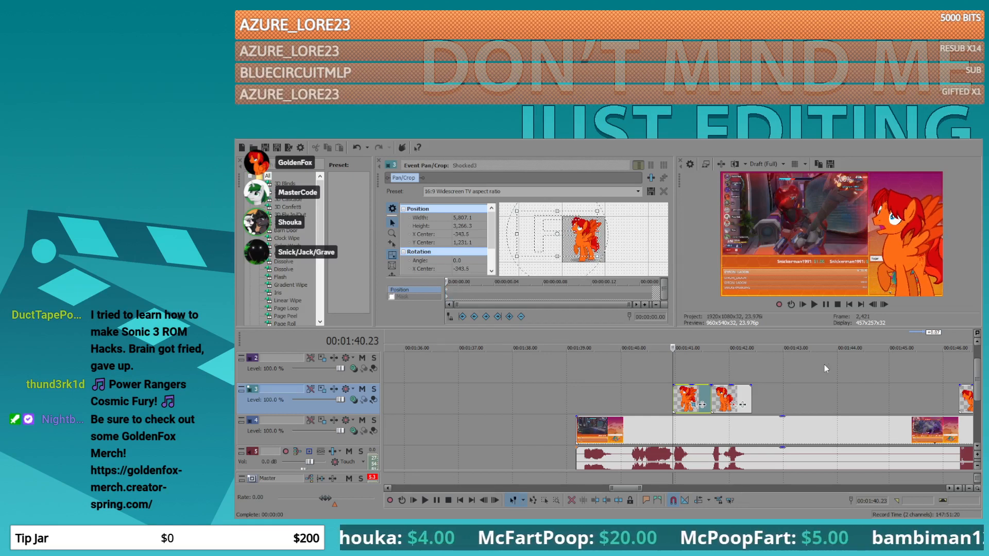
- Apply the Shocked3 framing to the HappyCocky2 sprite and to the laughing orange pony pieces from 00:01:46.07
left_click(732, 404)
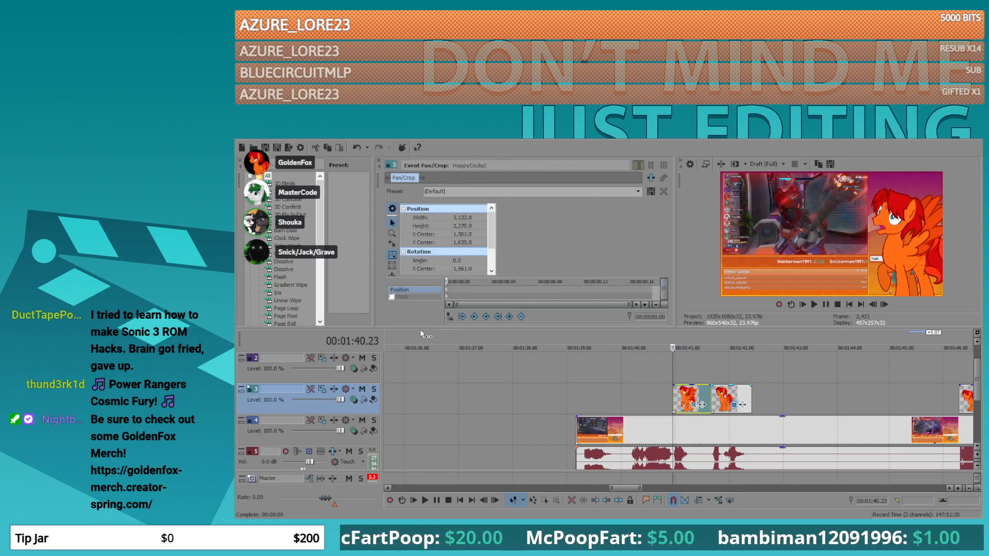
left_click(959, 370)
scroll(761, 400, "down", 5)
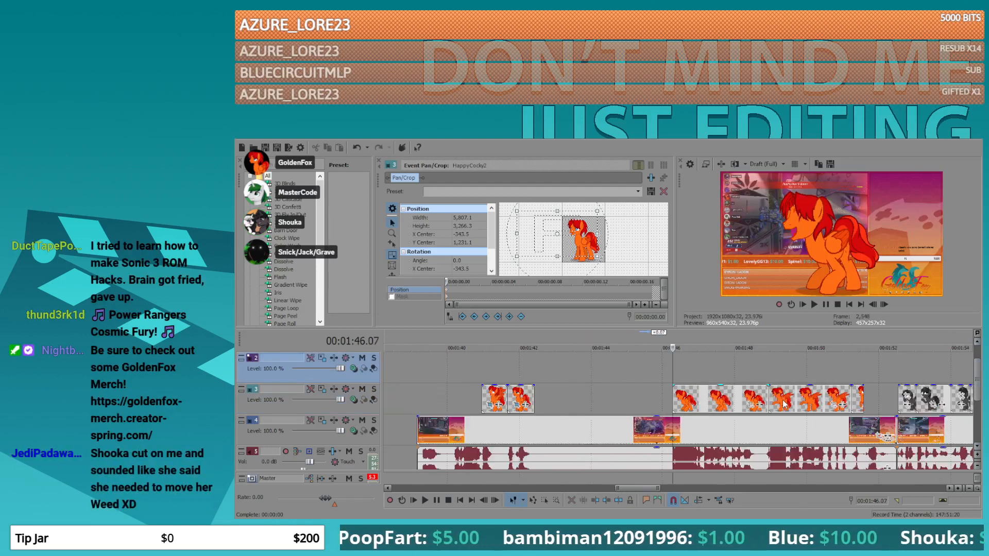
left_click(708, 392)
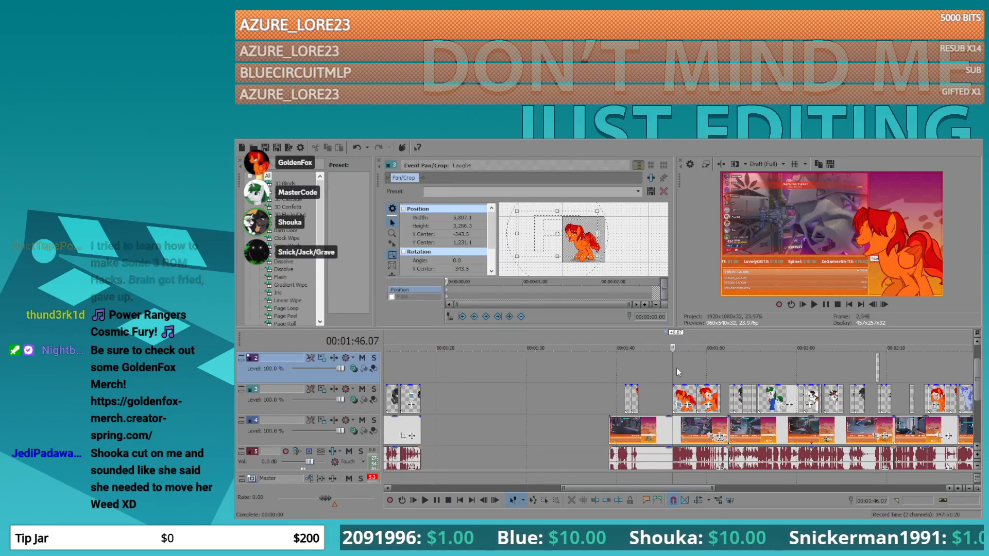
left_click(708, 396)
key("ctrl+v")
- Apply the copied Pan/Crop framing to the HappyTalkLookaway sprite around 00:01:51.06 and set its Y center to 1,291.7 at keyframe time 00:00:00.01
left_click(712, 365)
scroll(718, 364, "up", 6)
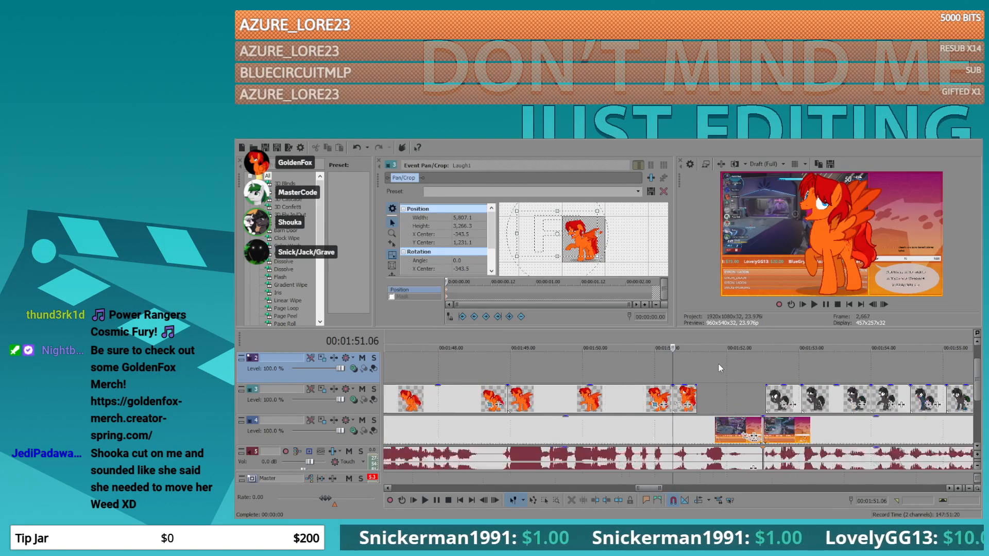
left_click(679, 404)
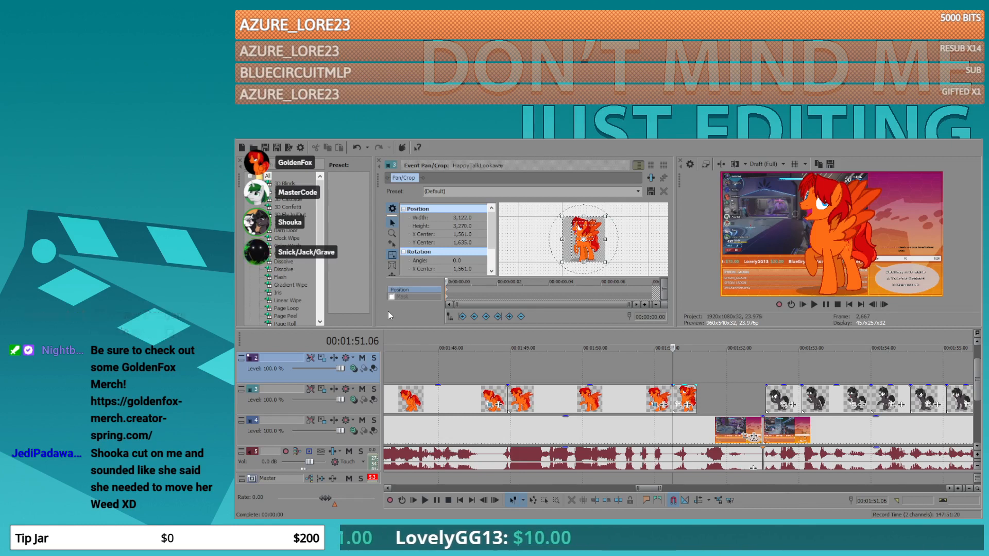
key("ctrl+v")
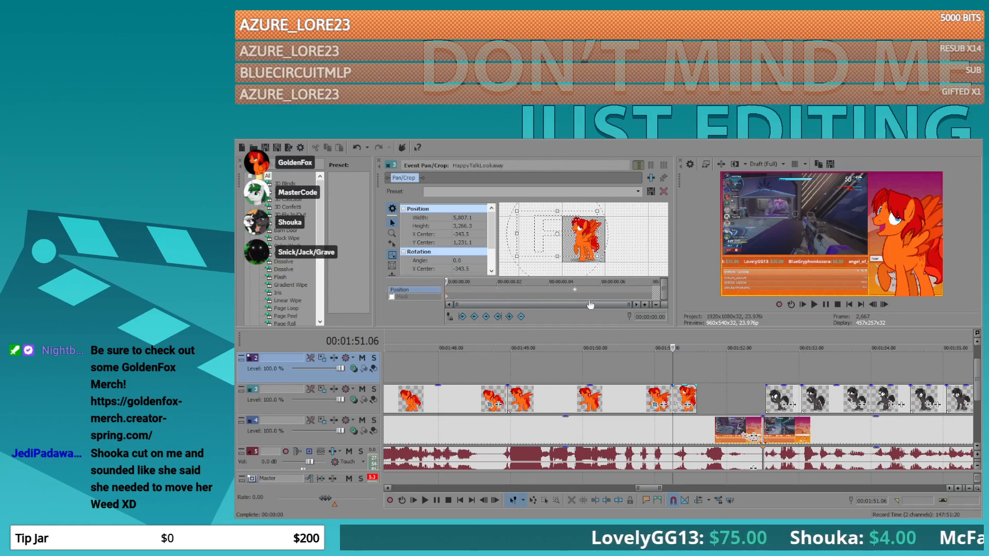
scroll(587, 250, "up", 5)
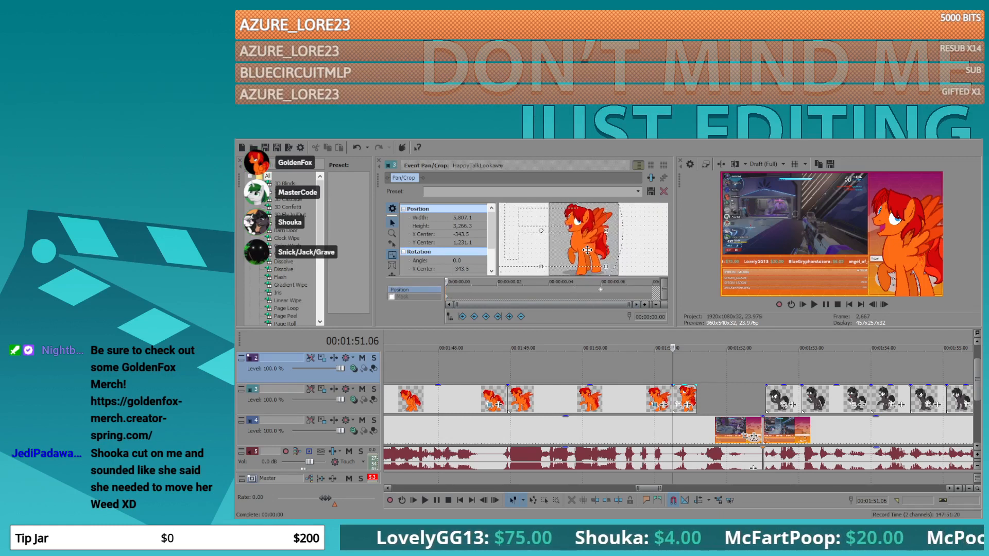
left_click_drag(587, 250, 587, 253)
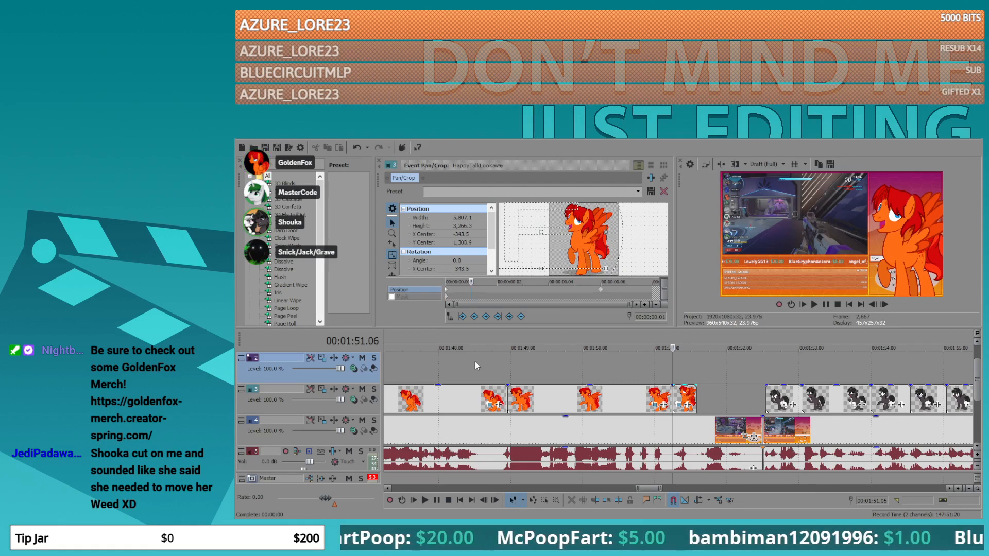
- Add shake keyframes to the first Laugh4 piece at frames 1, 2 and 3, centered at (-365.3, 1,206.3), (-343.5, 1,187.4) and (-321.7, 1,209.3)
left_click(645, 376)
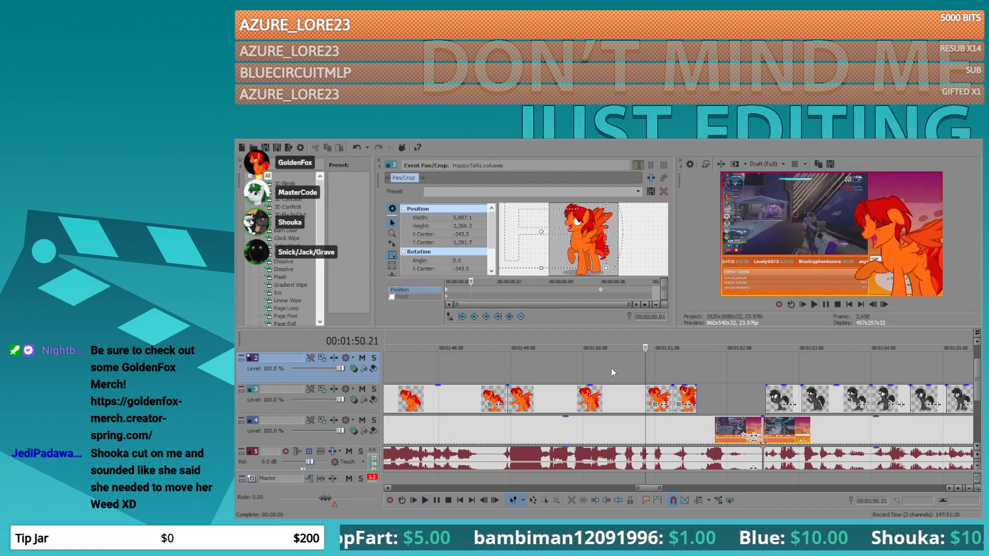
scroll(614, 375, "down", 2)
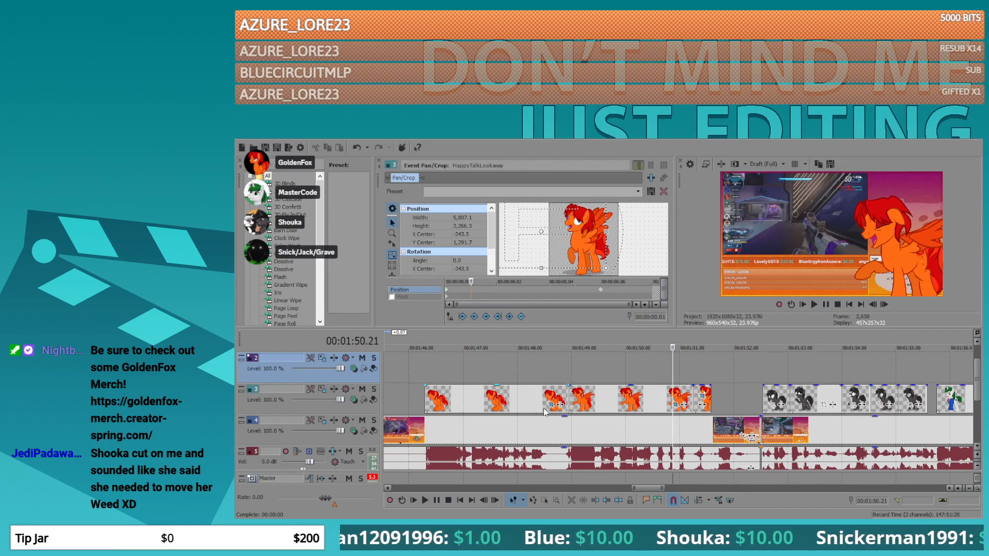
left_click(545, 407)
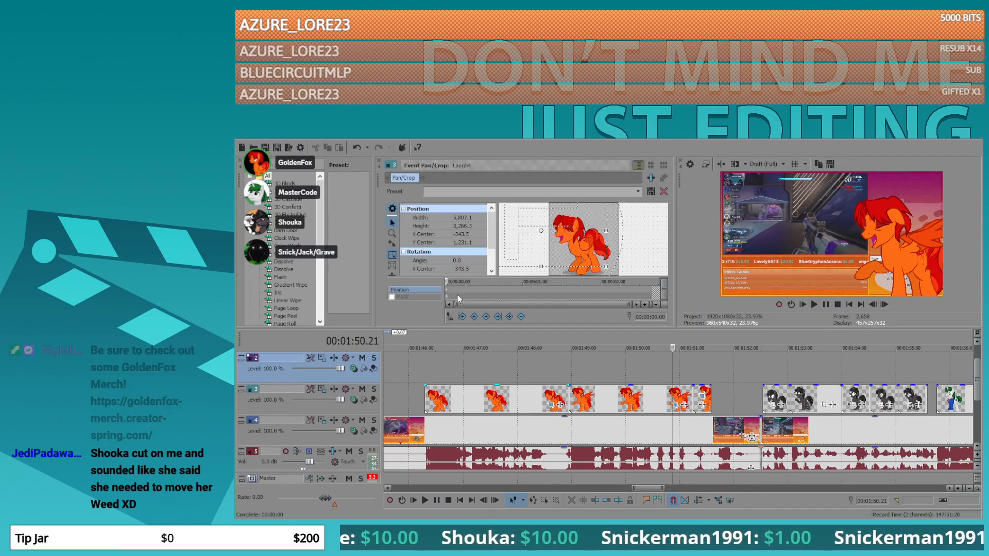
key("Right")
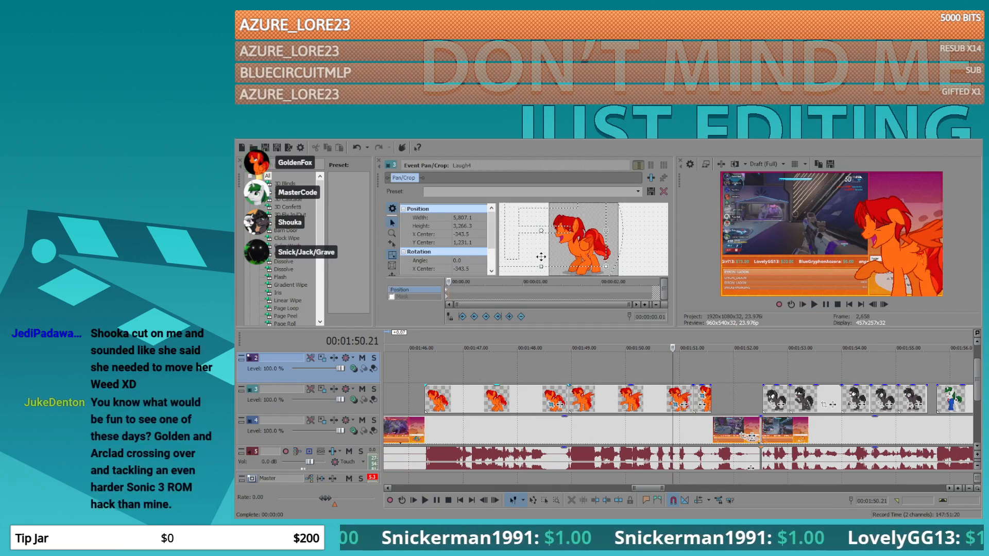
left_click_drag(539, 258, 538, 257)
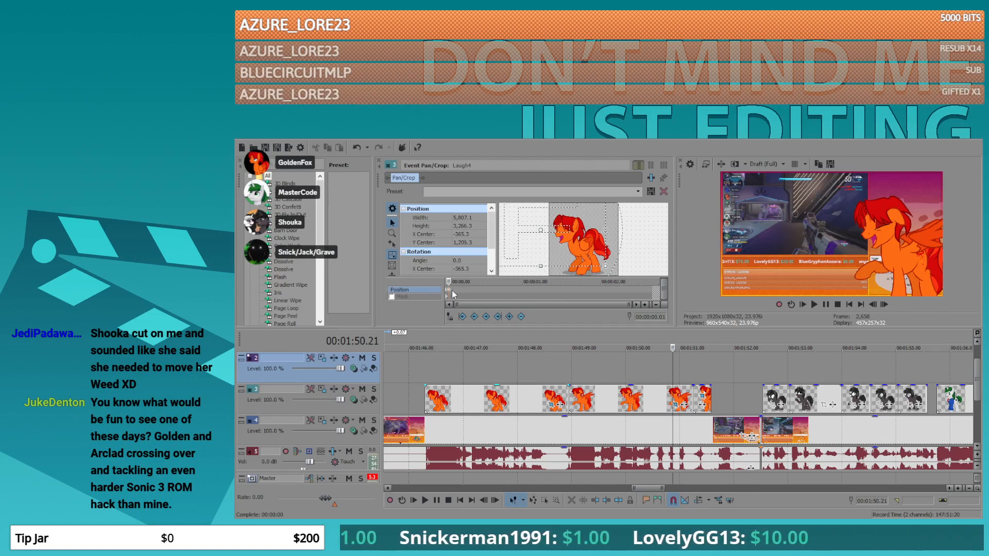
key("Right")
left_click_drag(629, 269, 629, 268)
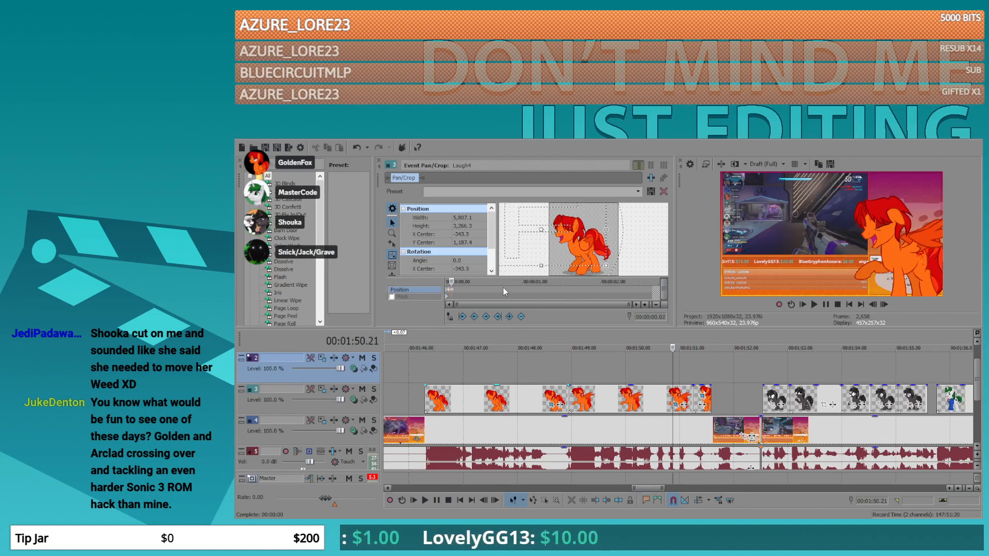
key("Right")
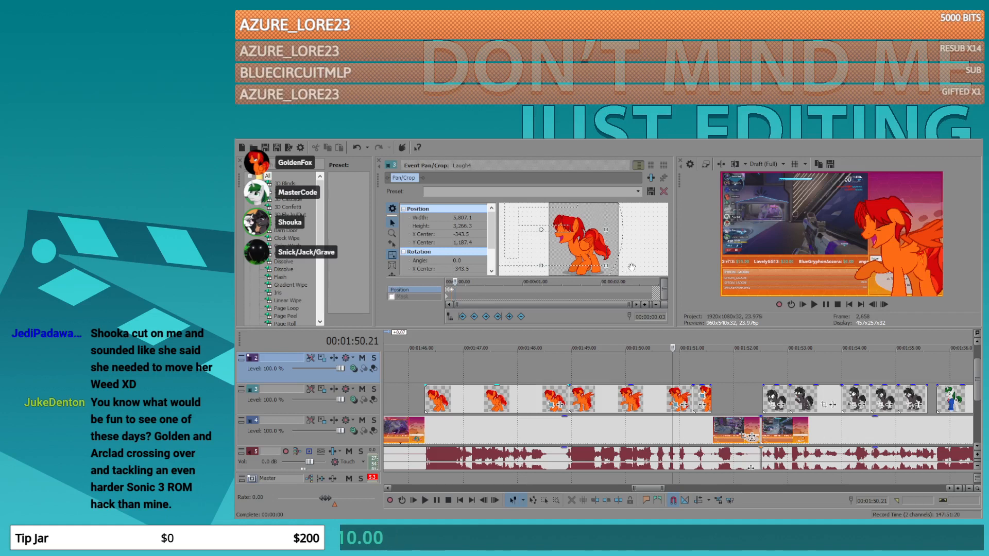
left_click_drag(595, 265, 595, 265)
scroll(456, 293, "up", 5)
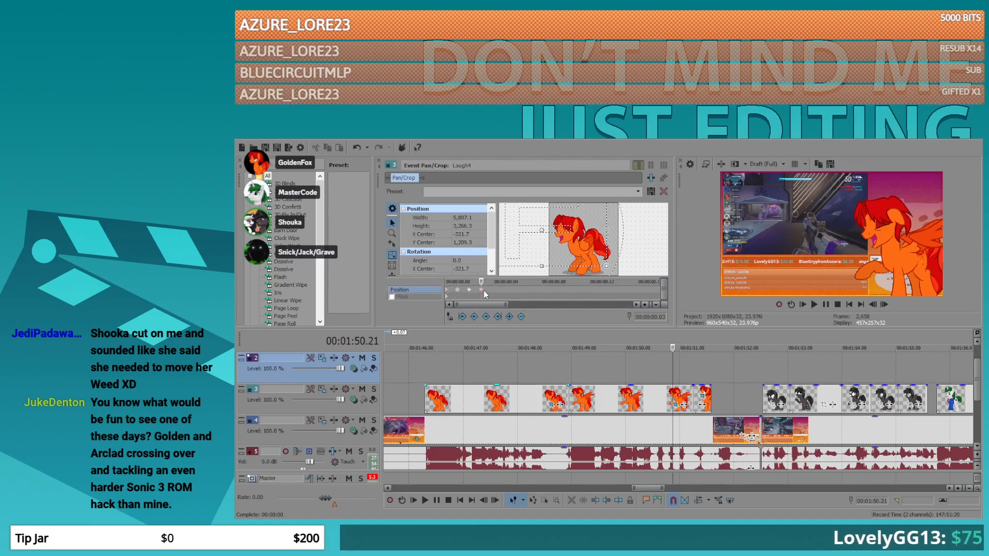
- Paste the shake's Position keyframes along the start of the Laugh4 event's Pan/Crop timeline, including at 00:00:00.08 and 00:00:00.16
mouse_move(481, 290)
left_mouse_down()
mouse_move(469, 291)
mouse_move(482, 291)
left_mouse_up()
left_click(512, 291)
left_click(495, 289)
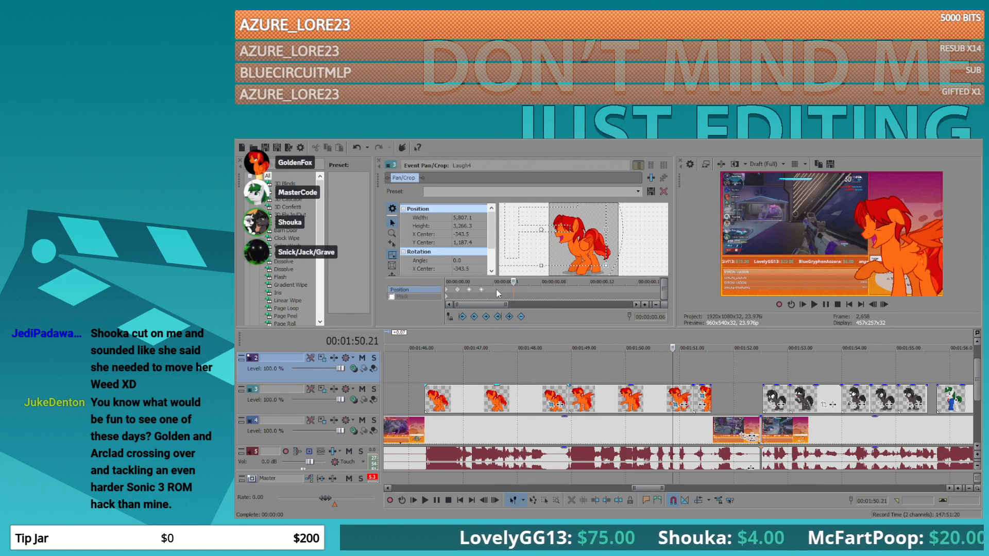
key("ctrl+v")
left_click(540, 292)
key("ctrl+v")
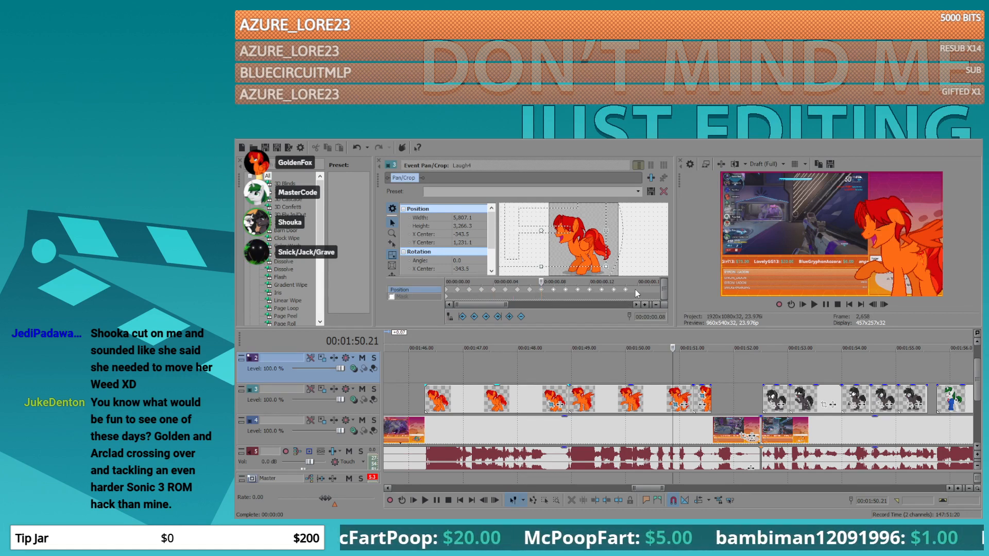
left_click(637, 290)
key("ctrl+v")
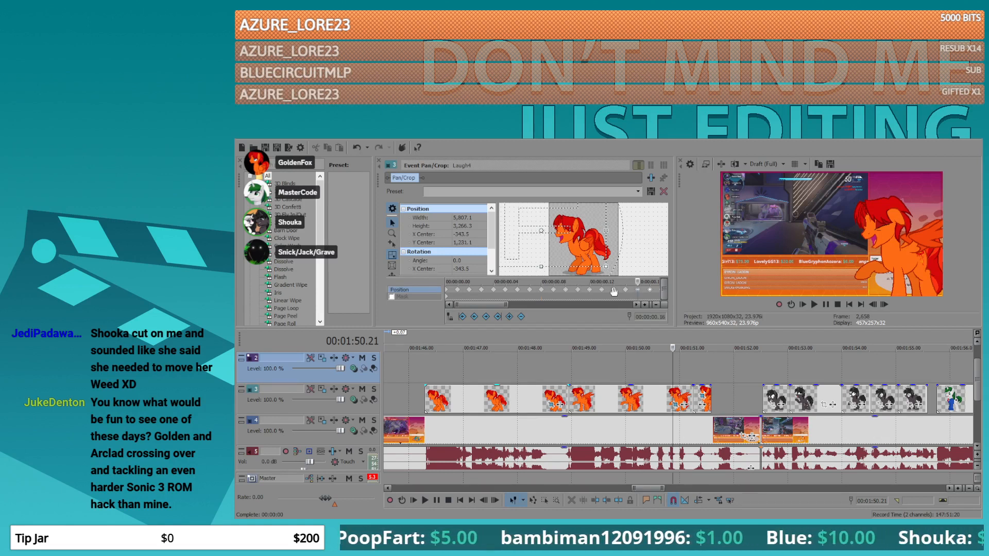
- Fill the rest of Laugh4 with the Position keyframes at 00:00:01.08, 00:00:02.00 and 00:00:02.16, and give the Laugh1 event the same keyframes
scroll(614, 292, "down", 5)
left_click(548, 288)
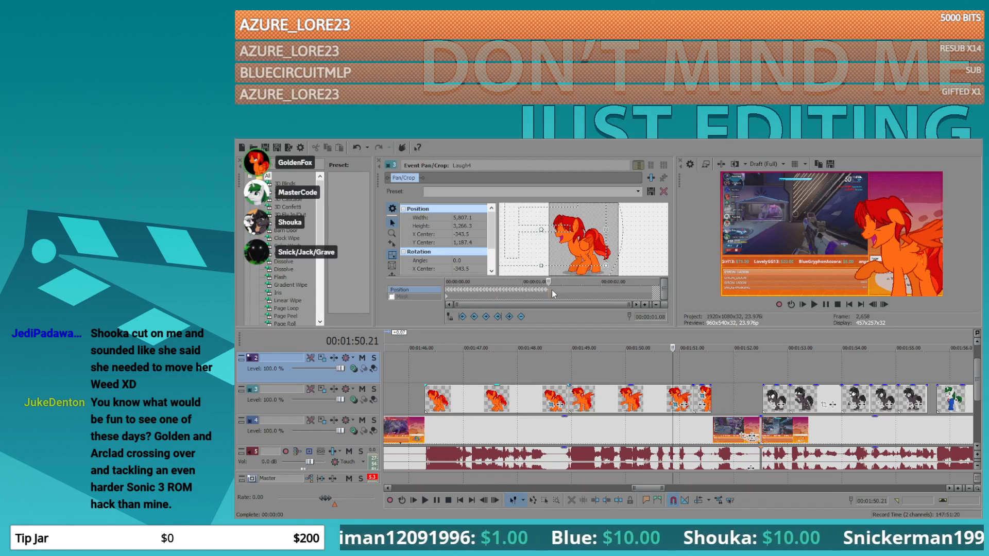
key("ctrl+v")
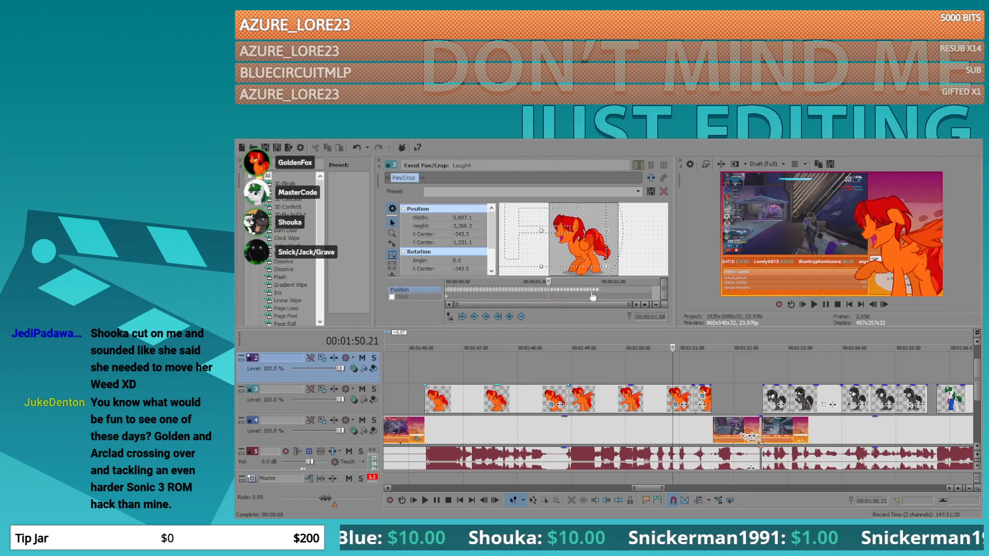
left_click(601, 289)
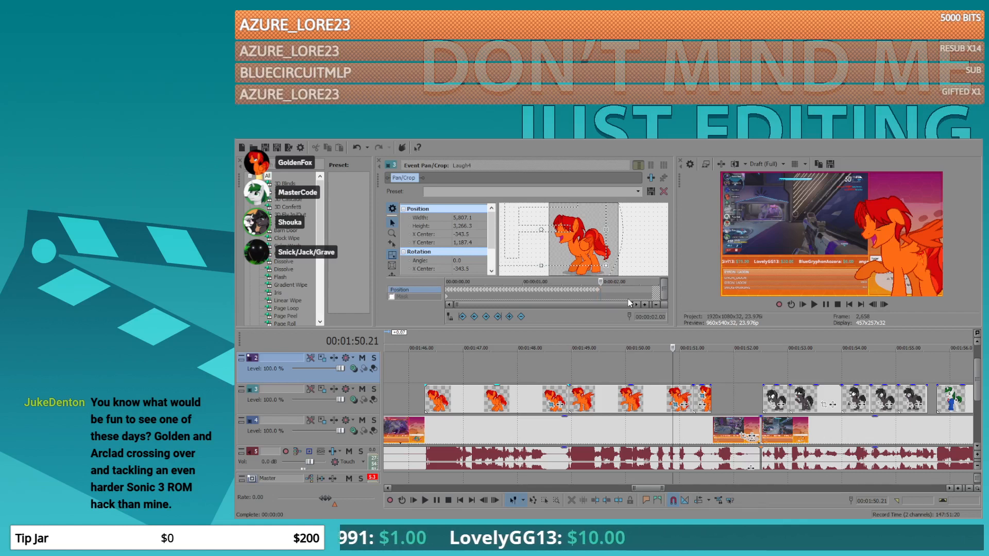
key("ctrl+v")
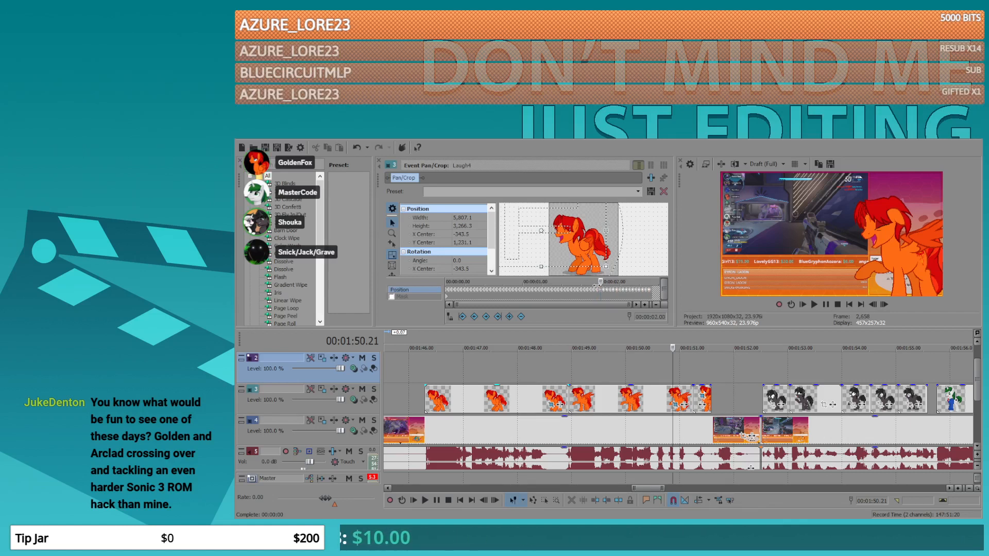
left_click(650, 289)
scroll(650, 291, "up", 3)
left_click(651, 291)
key("ctrl+v")
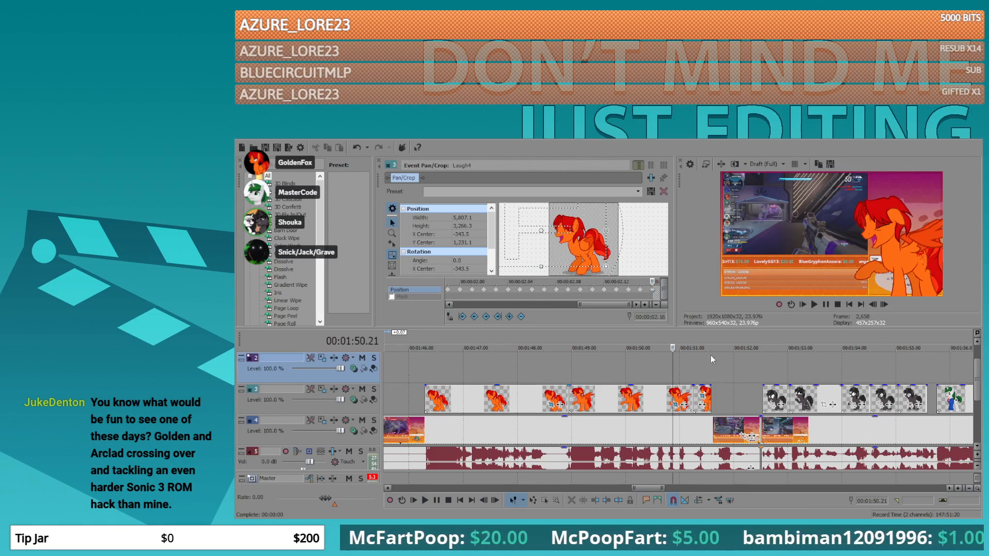
left_click(677, 406)
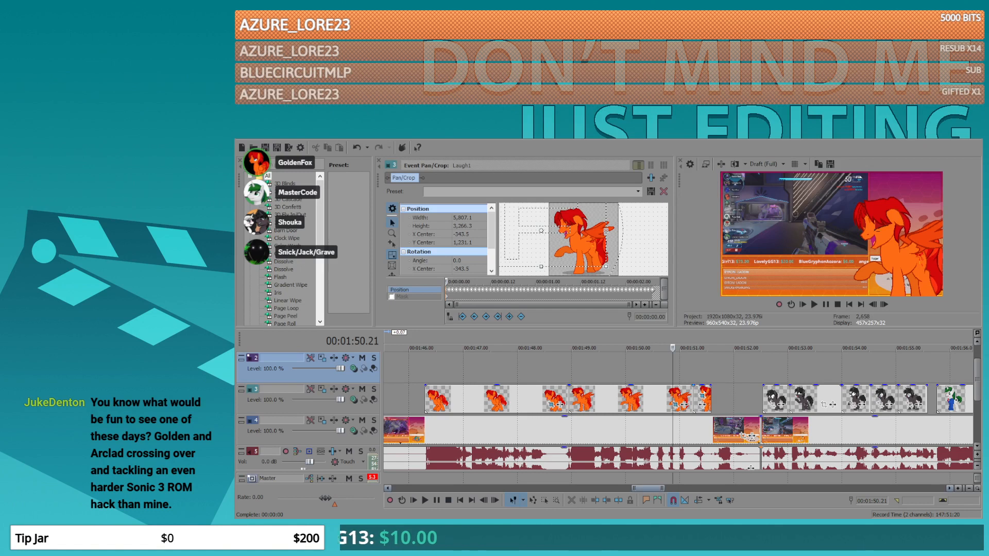
- Play back the laughing sequence from its start, and replay from about 00:01:40 with the preceding part
left_click(428, 368)
key("space")
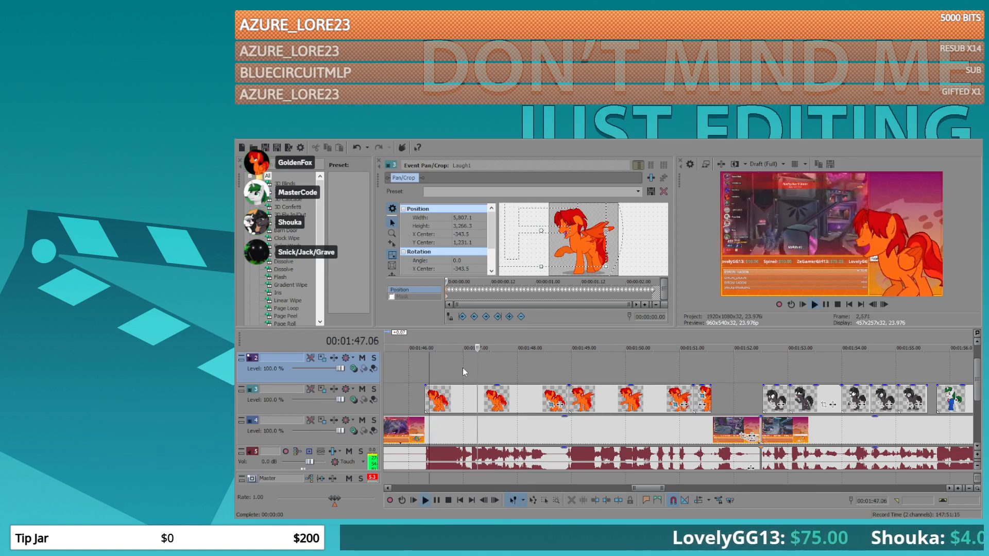
scroll(466, 371, "down", 3)
left_click(512, 366)
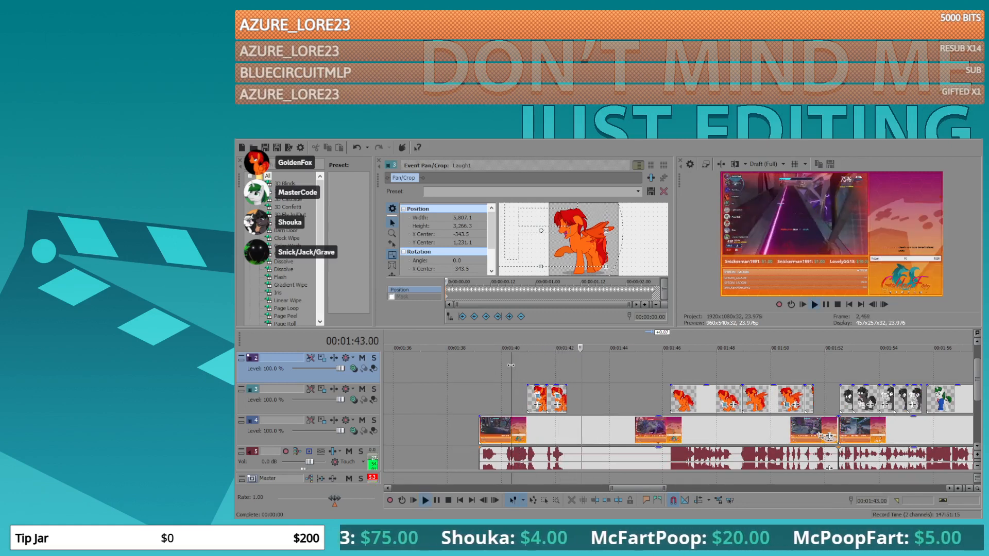
- Step to 00:01:45.09 and place a longer sound clip on a new audio track beneath the short effect, starting just before that frame
key("Return")
key("Right")
key("Right")
key("Right")
key("Right")
key("Right")
key("Right")
key("Right")
key("Right")
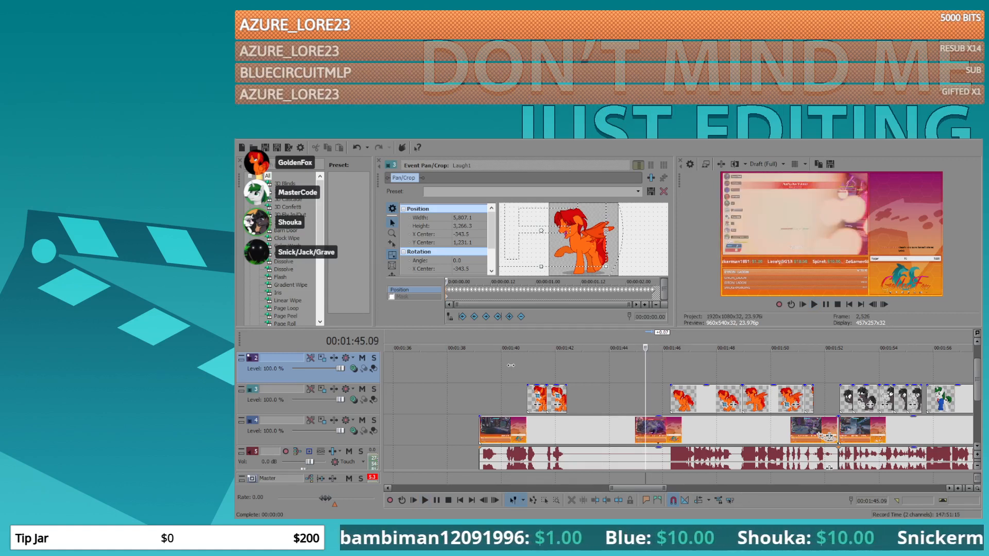
scroll(566, 391, "up", 4)
scroll(661, 418, "down", 3)
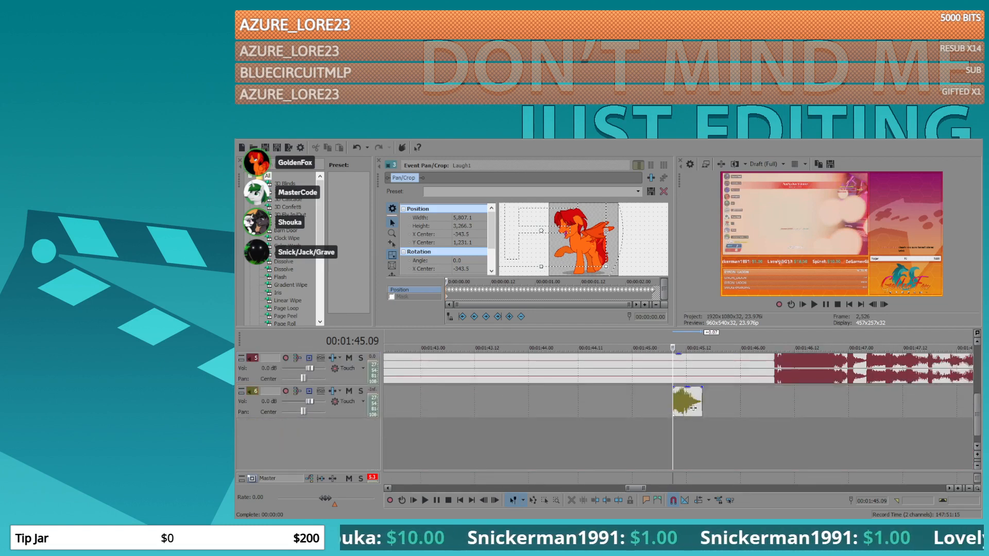
left_click_drag(522, 441, 708, 436)
scroll(681, 431, "up", 5)
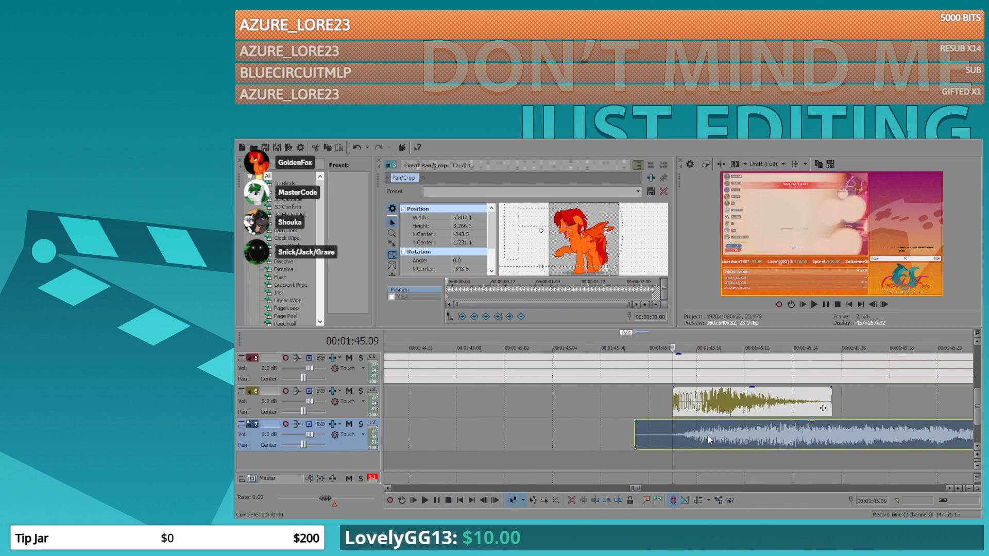
- Play back the laughing section to check the newly placed sound against the other audio
left_click(550, 422)
key("space")
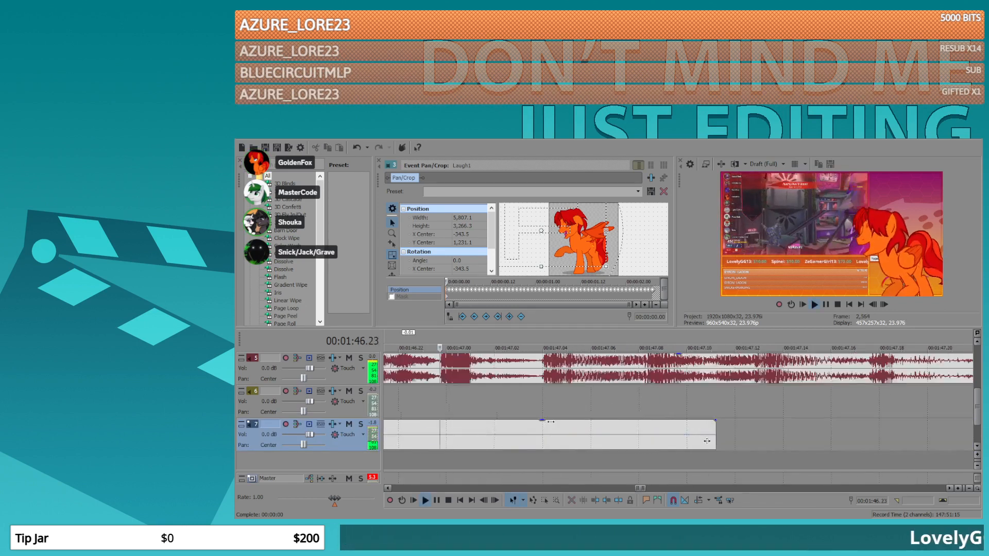
scroll(575, 424, "down", 5)
scroll(575, 425, "down", 5)
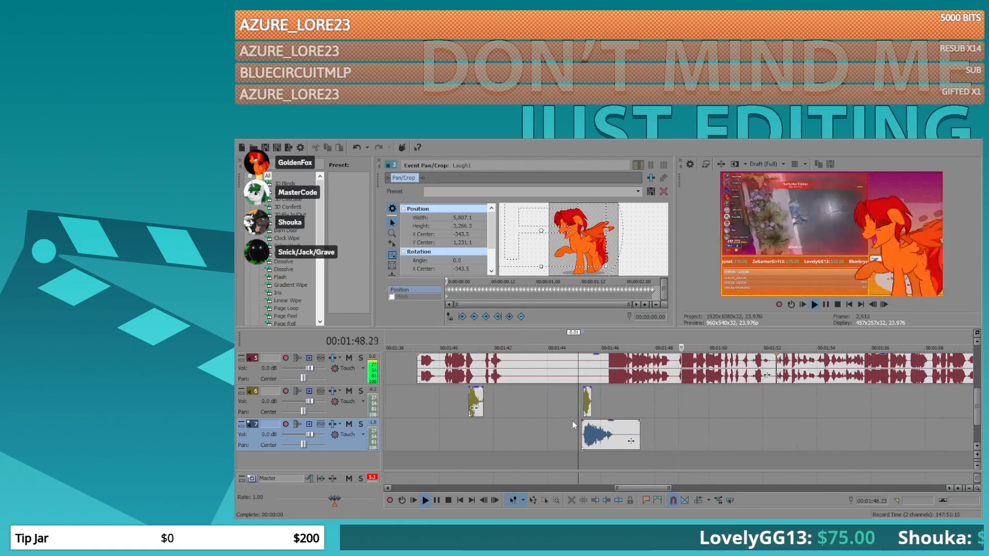
scroll(435, 421, "up", 3)
key("space")
- Select the gameplay video starting near 00:01:39 with its audio, sprites and sound effects, and move the section back against the preceding clips
left_click(423, 437)
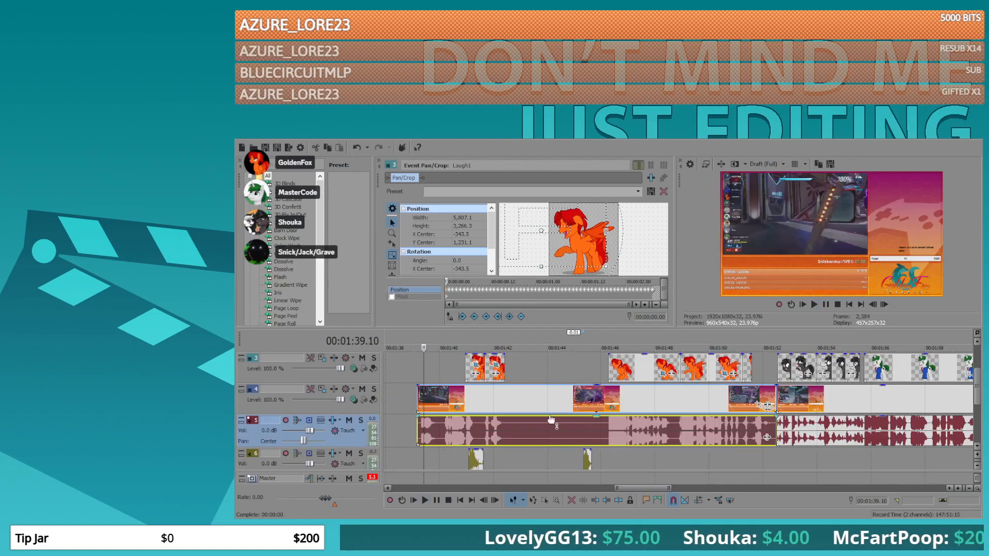
left_click(627, 392)
scroll(473, 434, "down", 1)
left_click(477, 433, "ctrl")
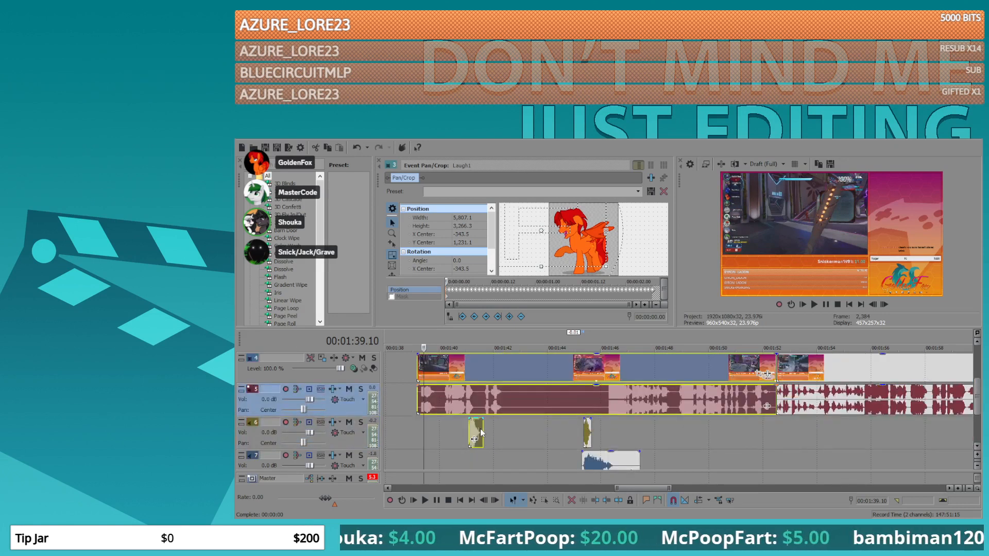
left_click(604, 466, "ctrl")
left_click(587, 435, "ctrl")
scroll(641, 412, "up", 3)
scroll(640, 410, "down", 3)
scroll(641, 409, "up", 2)
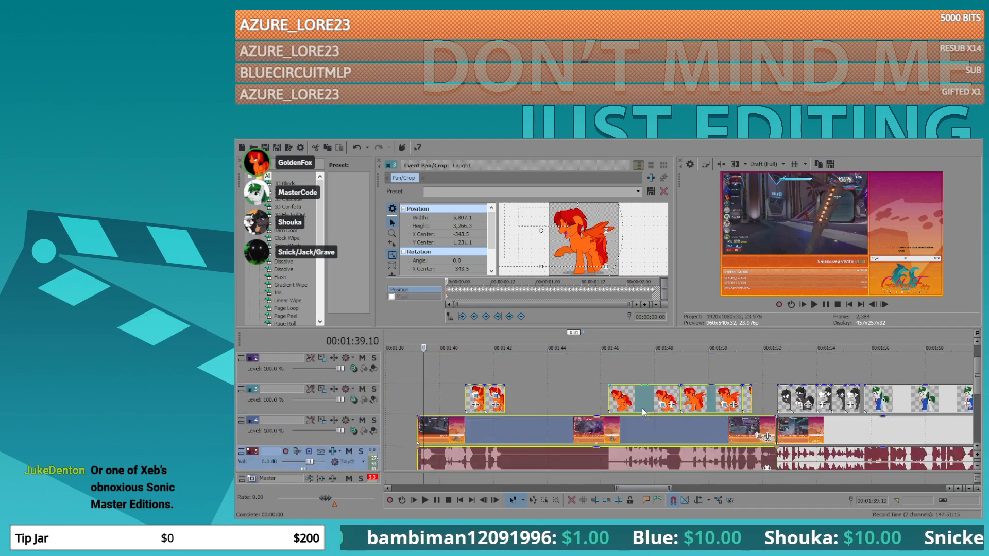
left_click(492, 420)
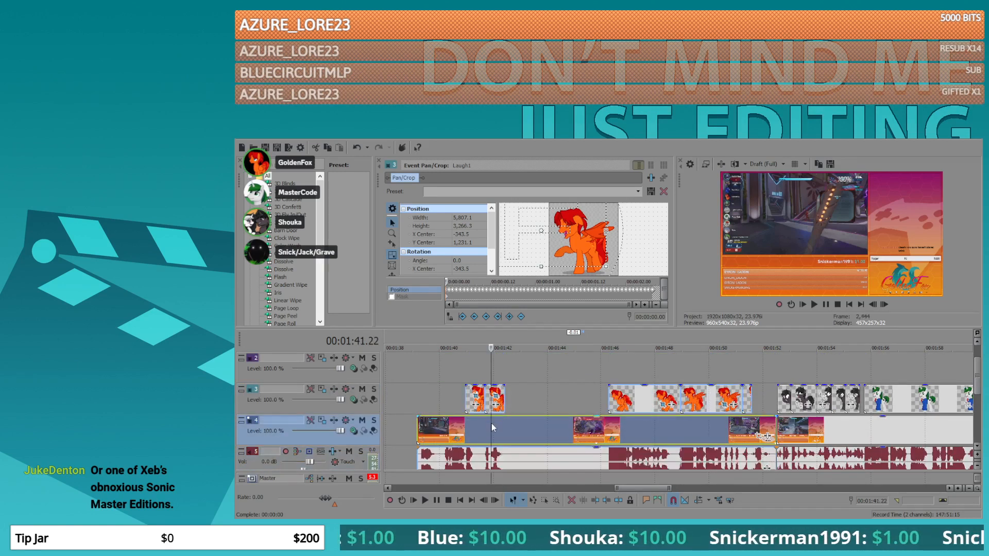
scroll(490, 422, "down", 4)
left_click_drag(661, 434, 555, 434)
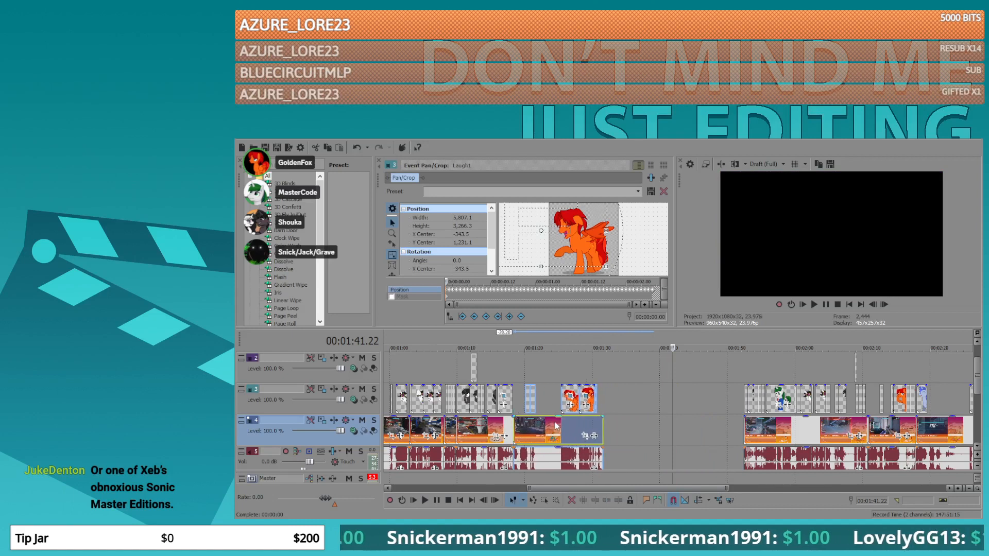
- Play back the relocated section and the start of the next one at 00:01:52.12
left_click(521, 391)
key("space")
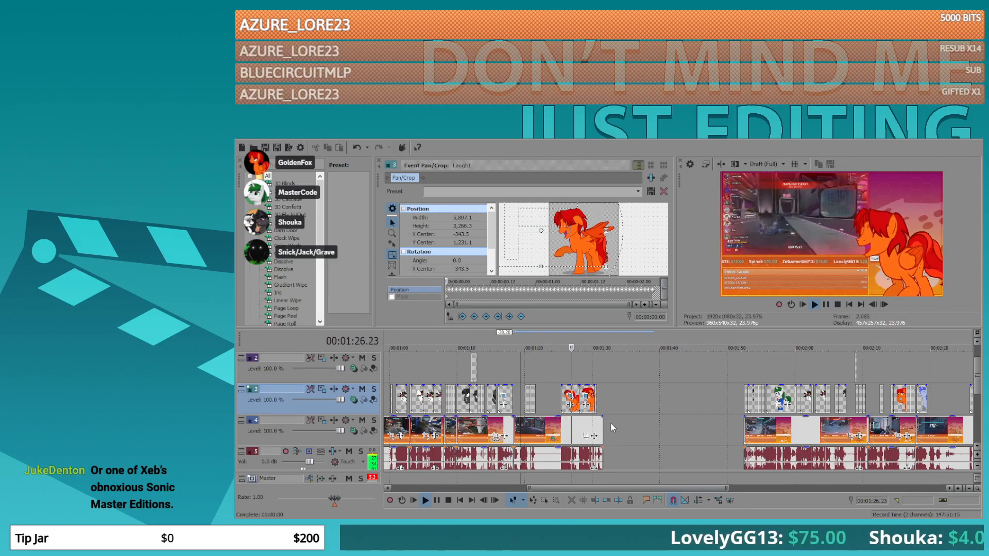
key("space")
left_click(743, 427)
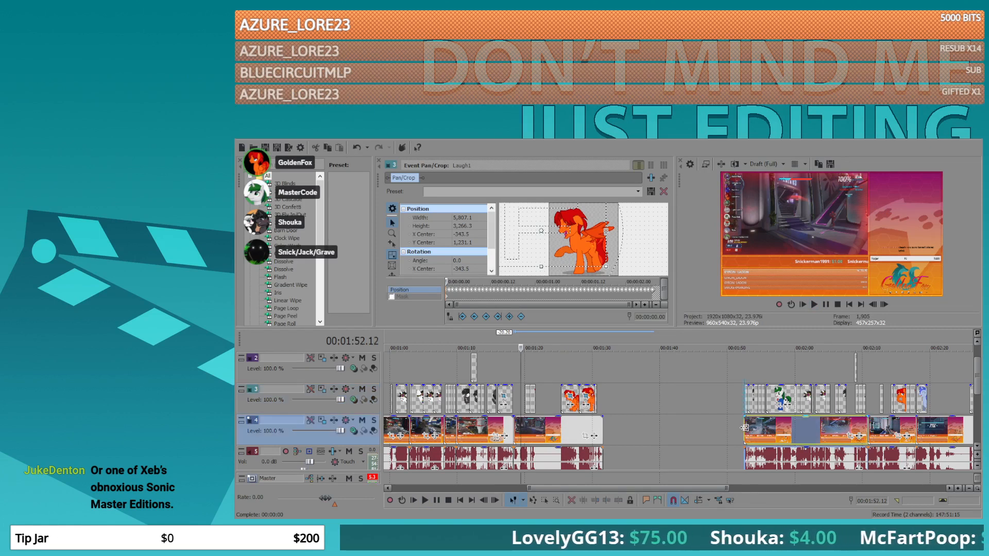
scroll(743, 428, "up", 5)
key("space")
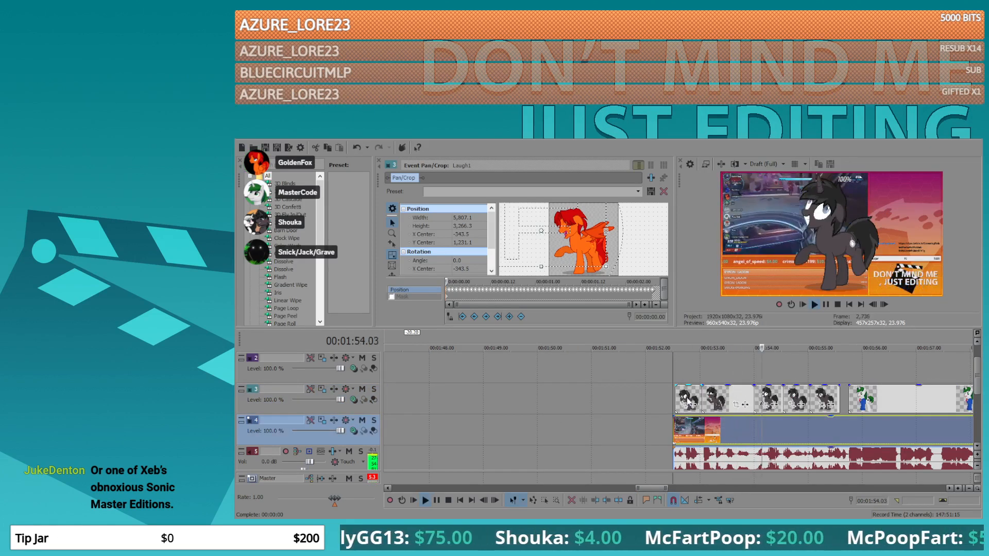
- Apply the 16:9 Widescreen TV aspect ratio preset to Pondering (2), flip it horizontally, and frame it at about 4,954 by 2,787, centred at -325, 985
left_click(690, 400)
key("space")
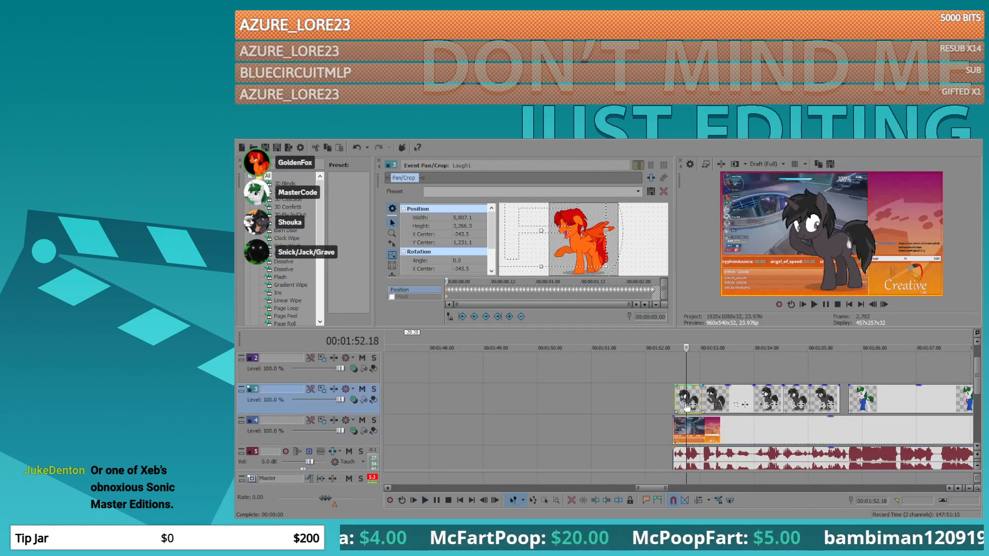
left_click(638, 191)
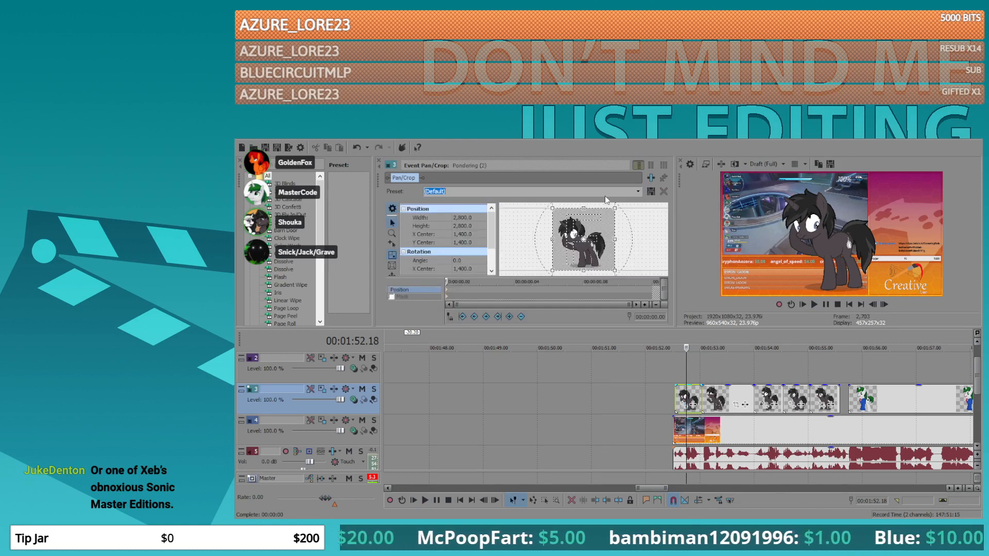
left_click(466, 220)
right_click(558, 242)
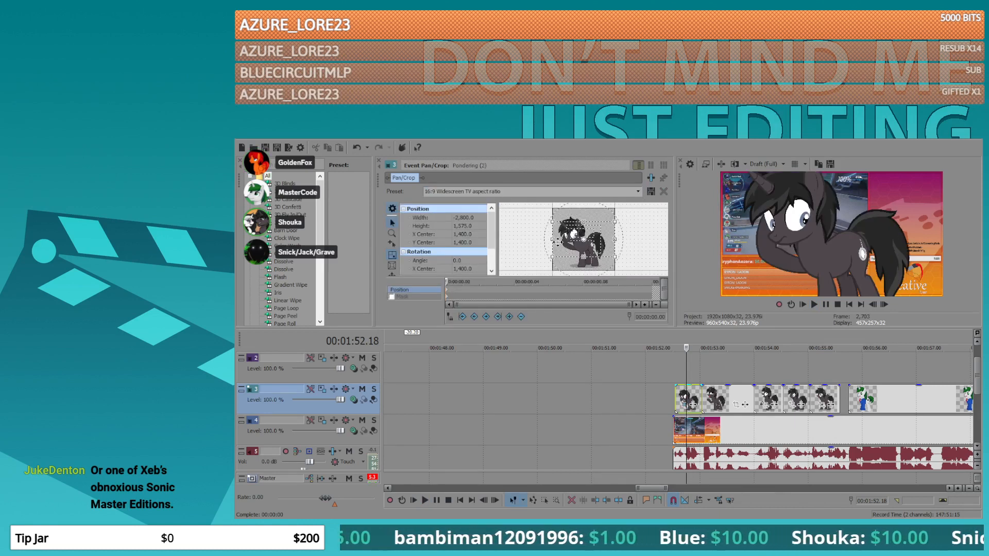
left_click(580, 266)
left_click_drag(552, 239, 508, 229)
left_click_drag(579, 249, 559, 249)
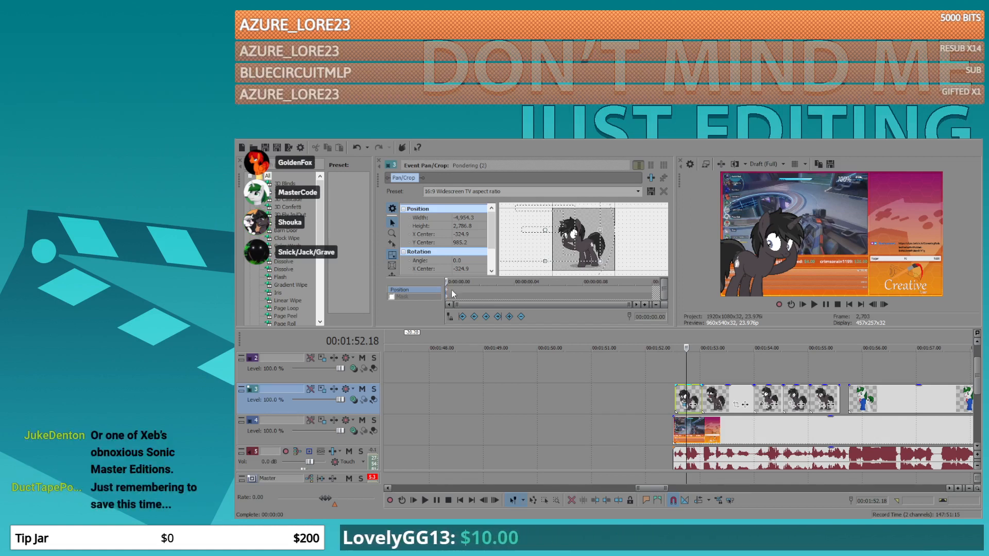
- Paste the flipped Pan/Crop framing onto the remaining black pony events, through Happy Talk Look at You (4)
left_click(736, 404)
left_click(766, 404)
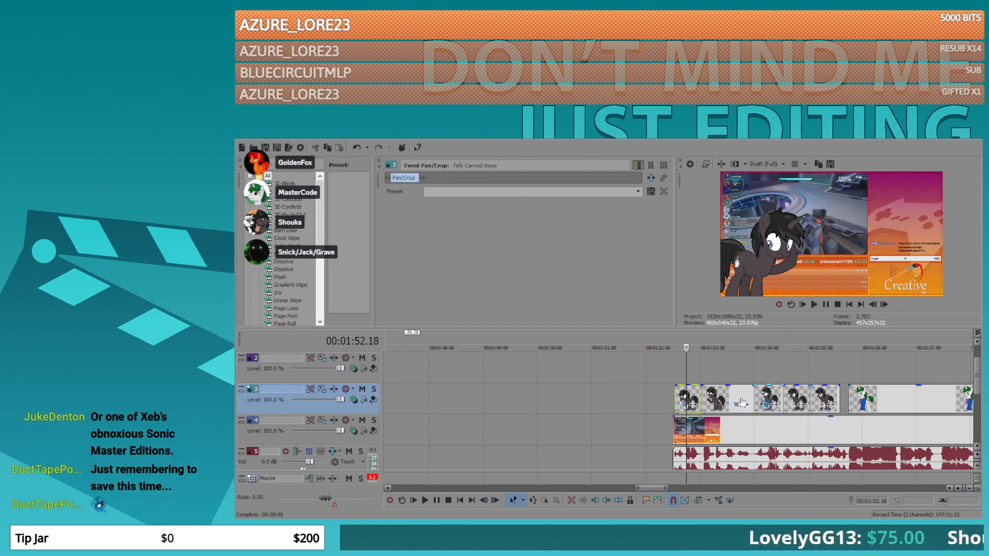
left_click(795, 404)
left_click(823, 404)
key("ctrl+v")
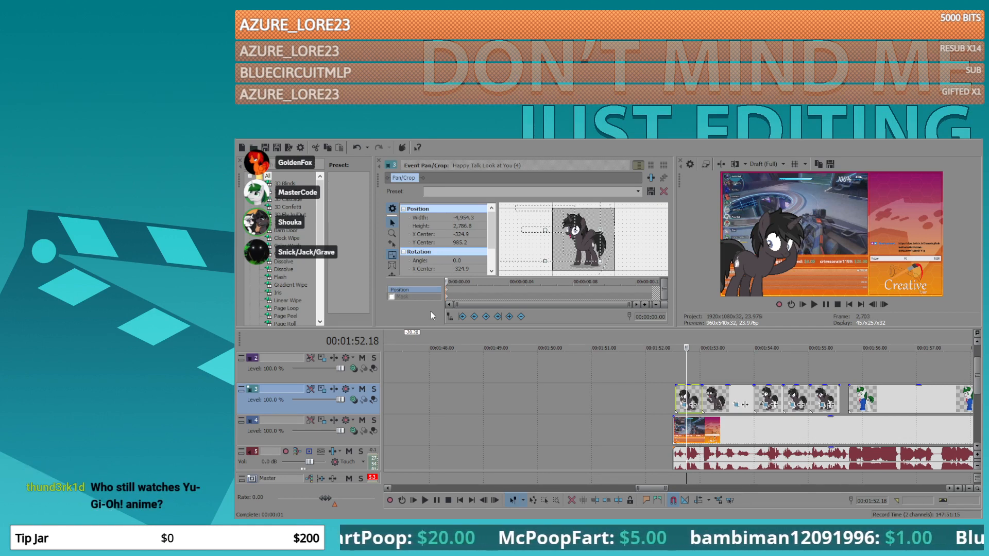
- Move the last black pony event to the video track above, overlapping the start of the green-maned pony's event at 00:01:55.18
left_click(845, 376)
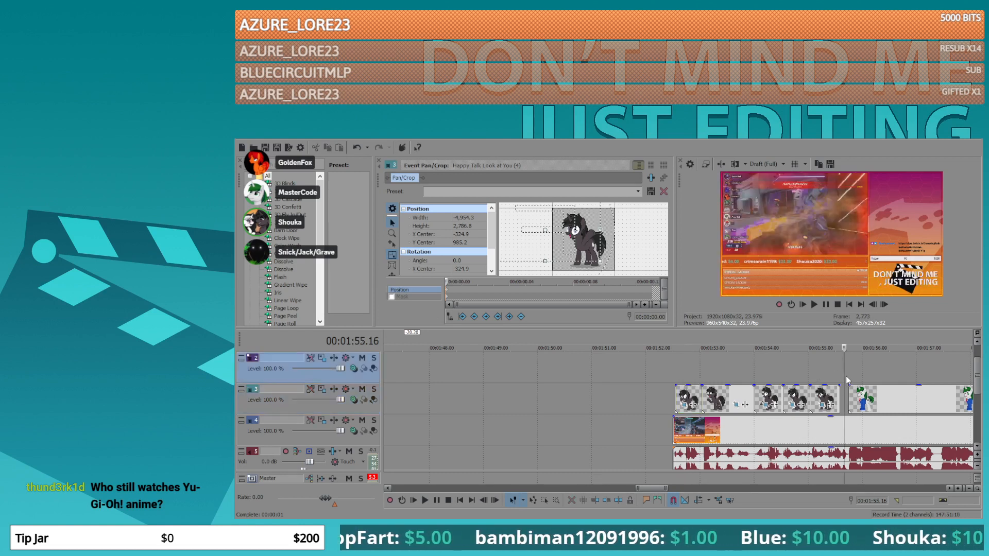
scroll(848, 375, "up", 5)
left_click(710, 399)
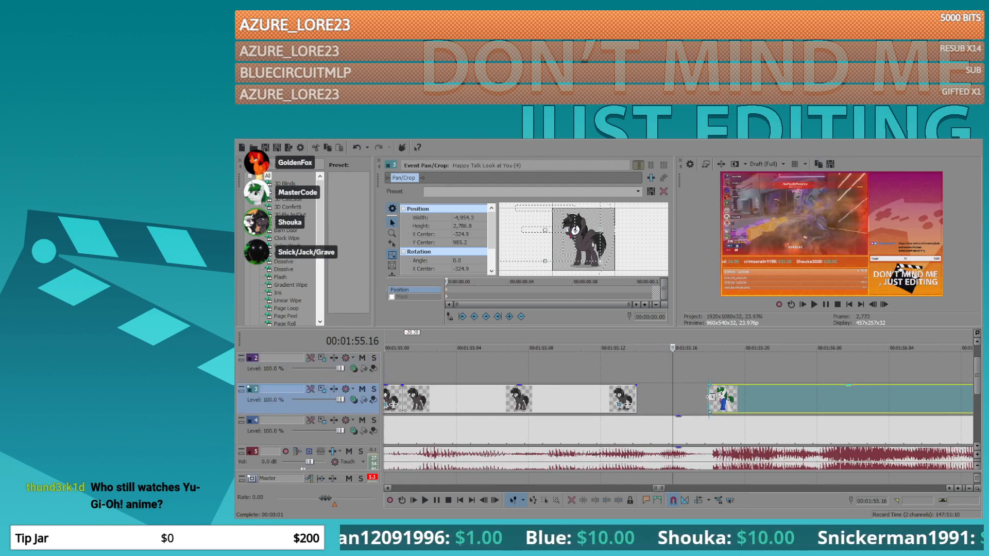
scroll(715, 395, "down", 3)
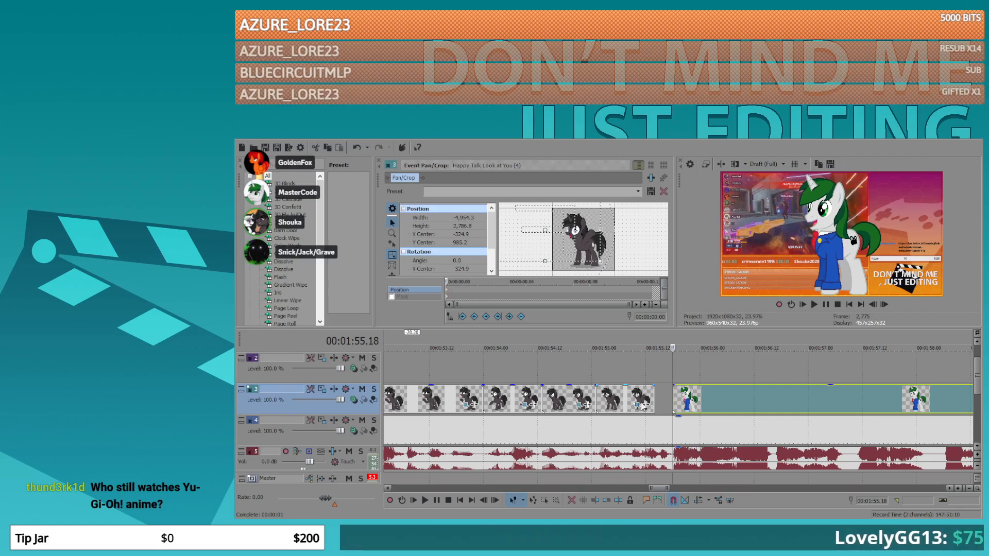
scroll(698, 394, "down", 2)
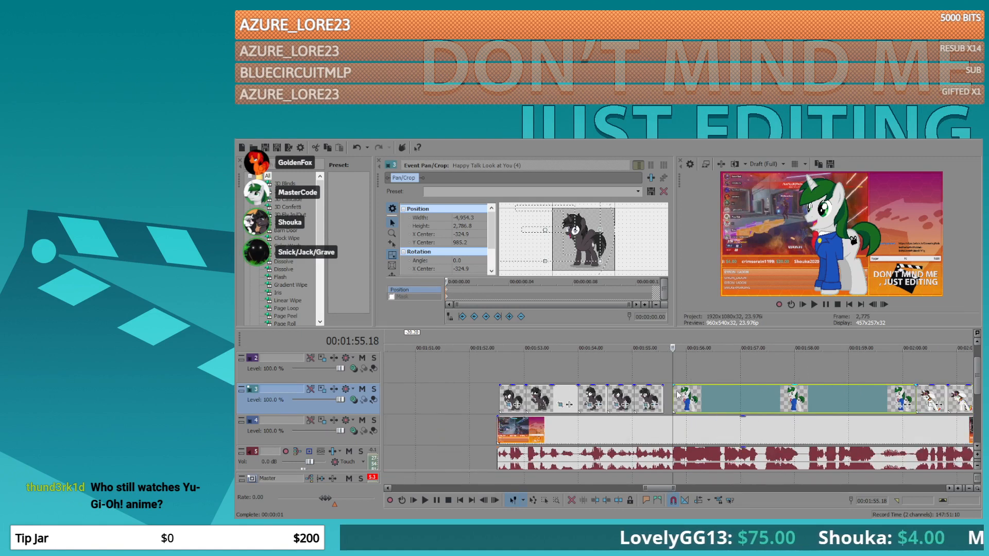
left_click_drag(658, 391, 679, 361)
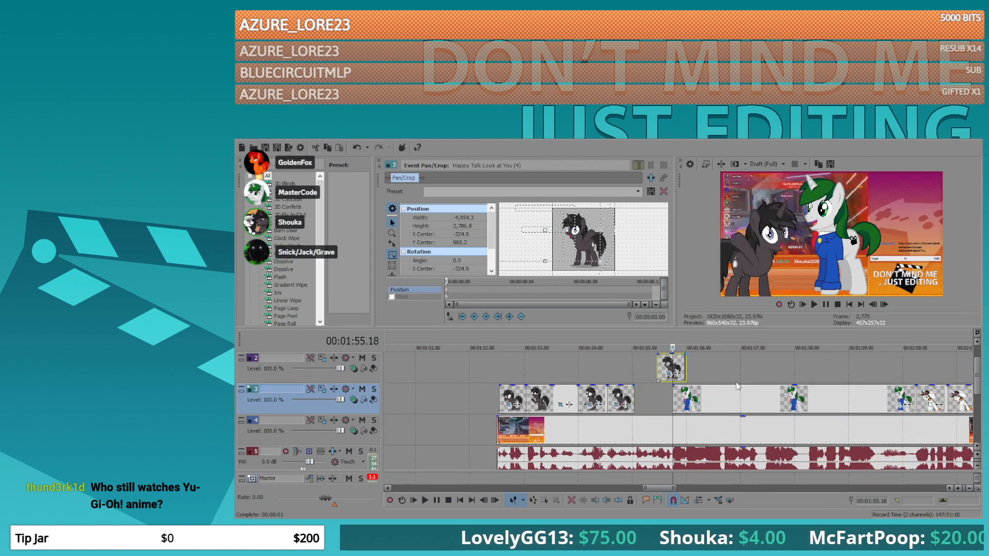
- Apply the 16:9 Widescreen TV aspect ratio preset to Happy_Talking and frame it at about 3,461 by 1,947, centred at -120, 742
left_click(899, 405)
left_click(598, 193)
left_click(431, 221)
left_click_drag(560, 227, 516, 205)
left_click_drag(583, 241, 583, 240)
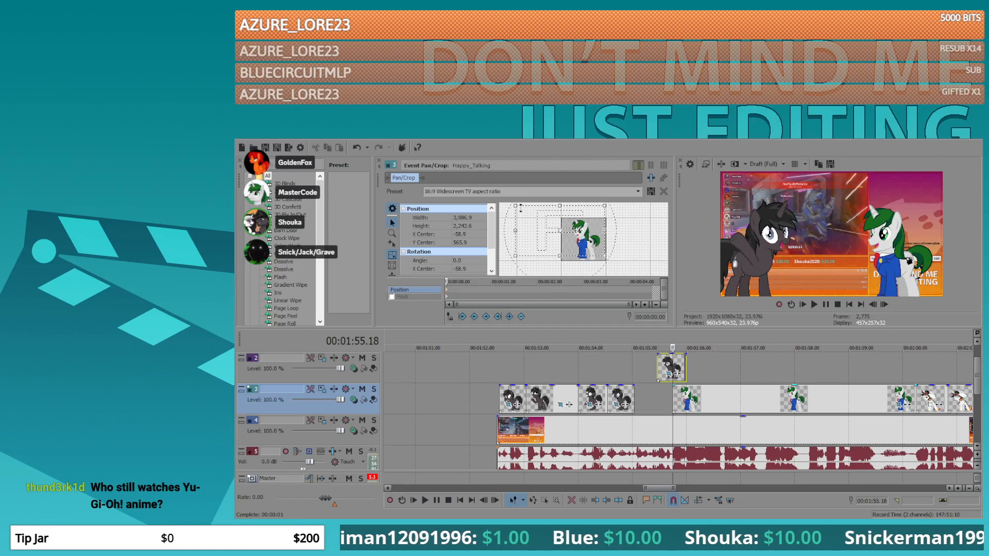
left_click_drag(516, 206, 522, 210)
mouse_move(571, 233)
left_mouse_down()
mouse_move(586, 244)
mouse_move(576, 248)
left_mouse_up()
scroll(516, 210, "down", 2)
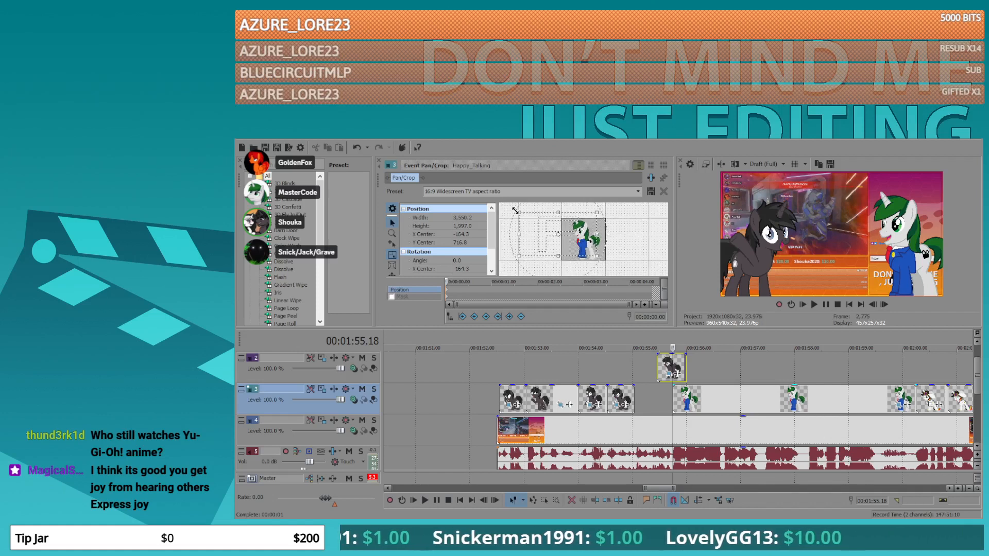
left_click_drag(516, 211, 518, 212)
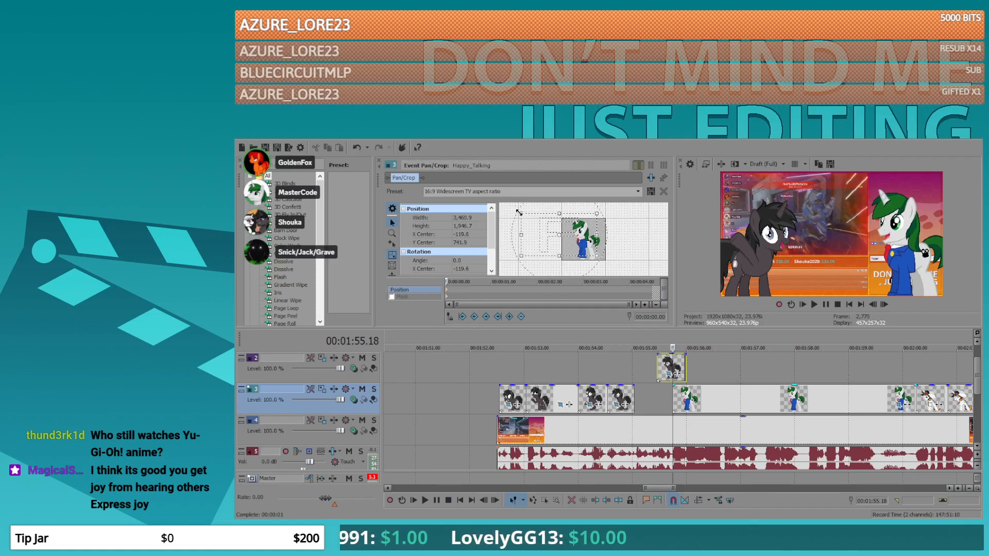
- Move the last black pony event back behind the others on their track, and rotate Happy_Talking's framing to about 15.9°, centred at 142, 435
left_click_drag(685, 371, 661, 400)
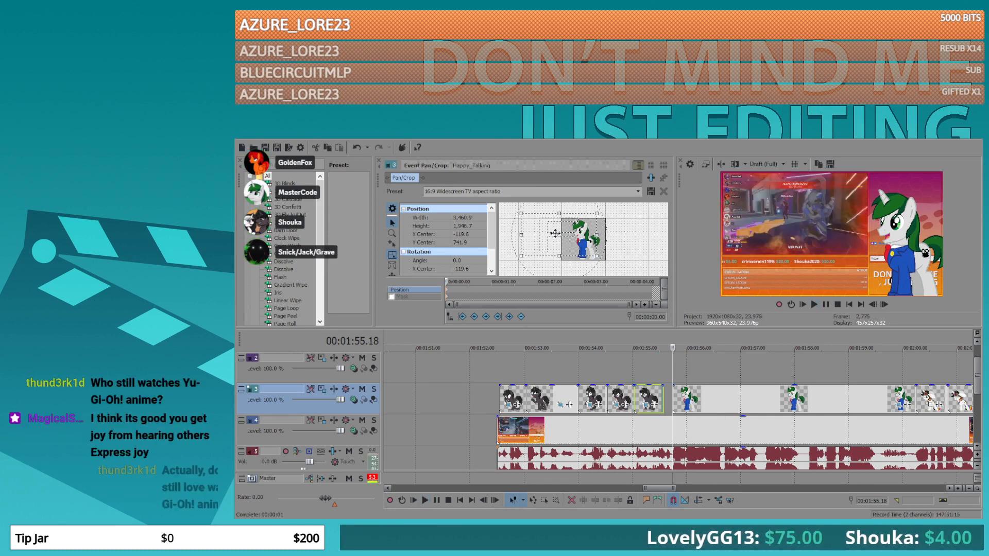
left_click_drag(555, 234, 634, 232)
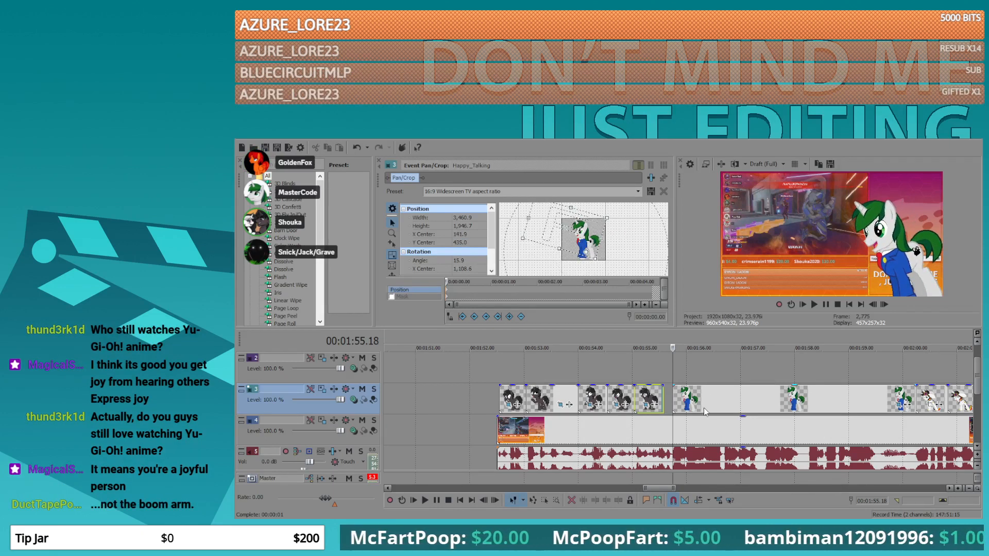
- Split the green-maned pony's event at 00:01:56.17 and rotate the second part's framing to about -7.8°, centred at -214, 915
left_click(673, 399)
key("space")
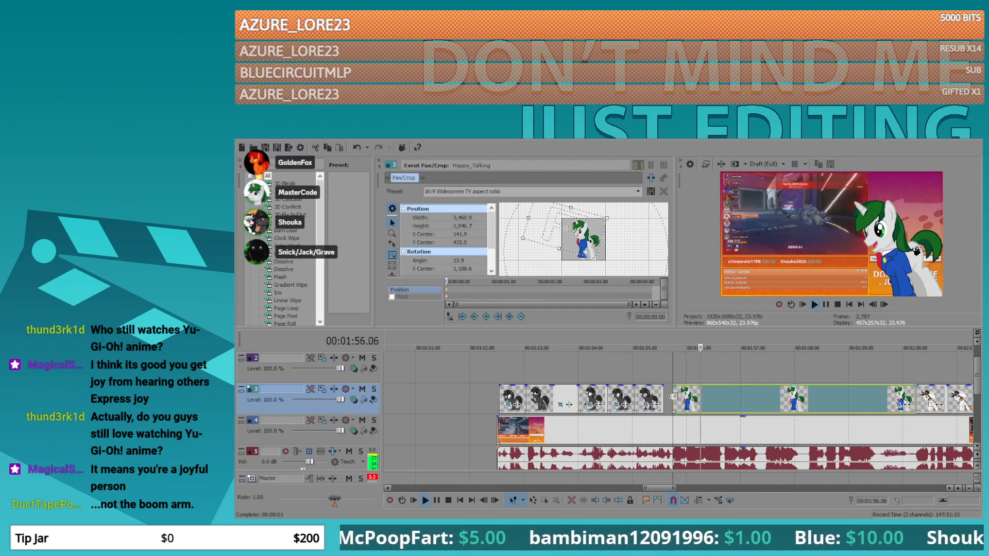
key("Return")
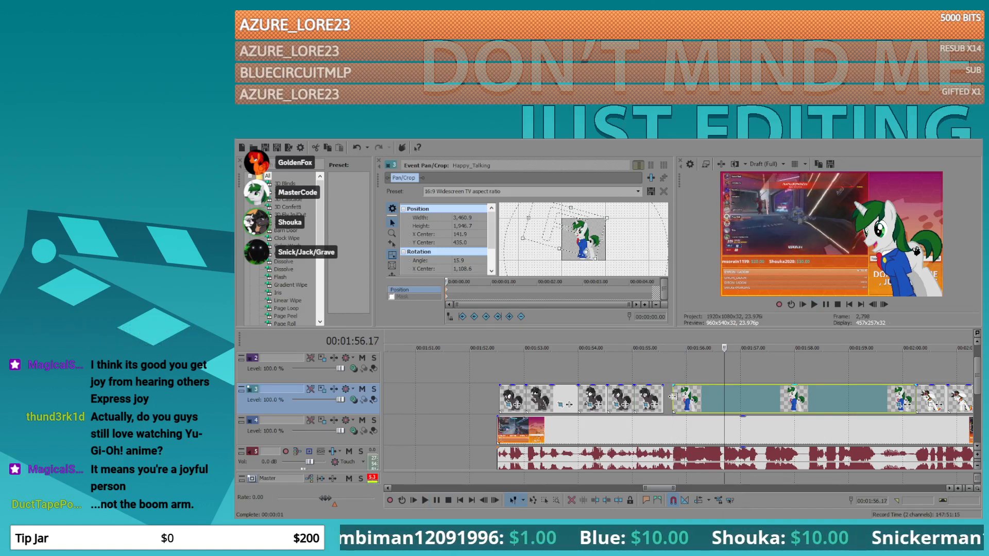
scroll(672, 397, "up", 6)
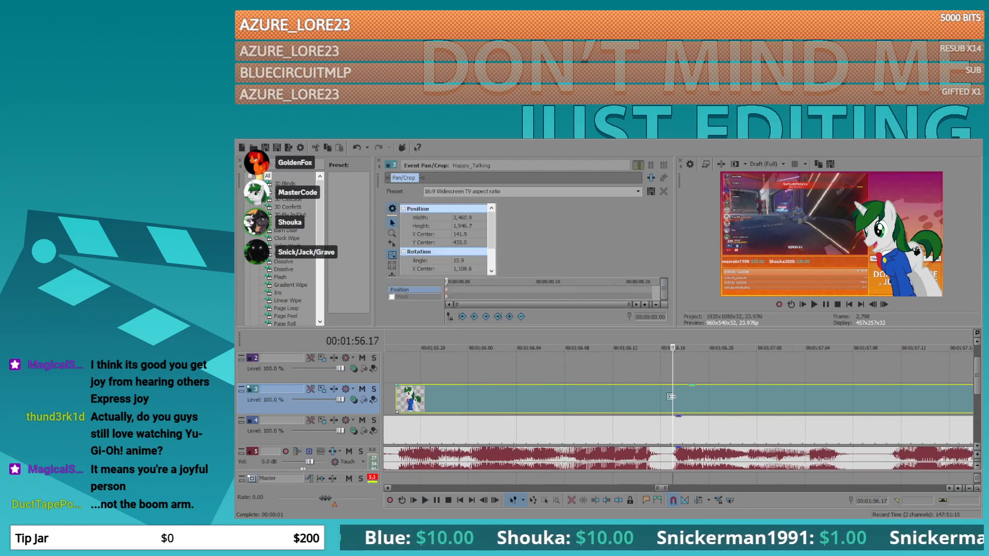
scroll(670, 396, "down", 8)
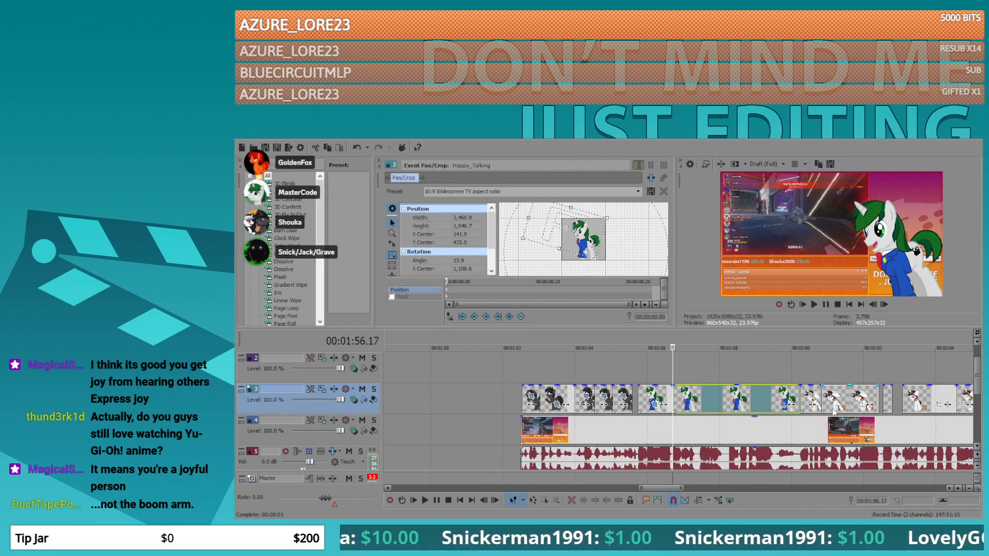
left_click(783, 404)
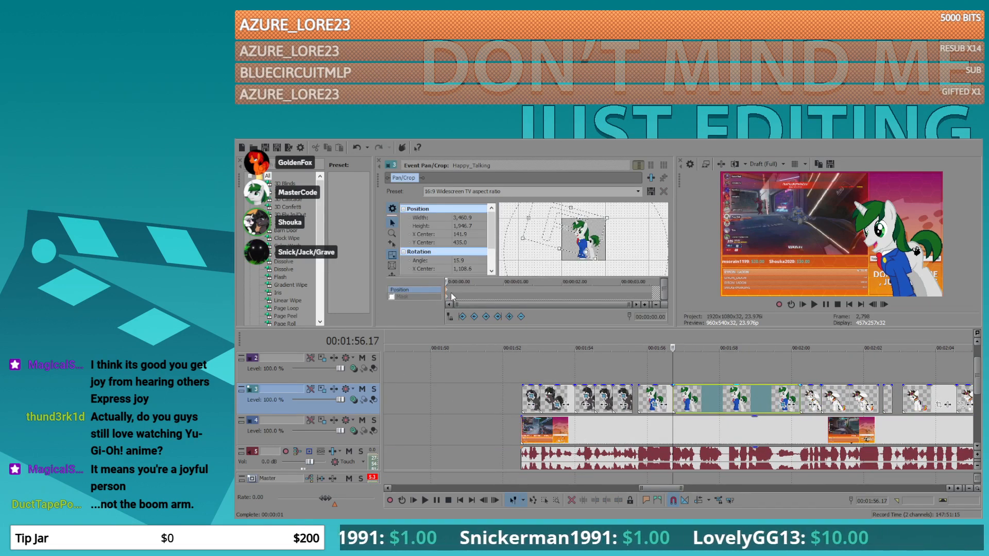
left_click_drag(520, 224, 504, 255)
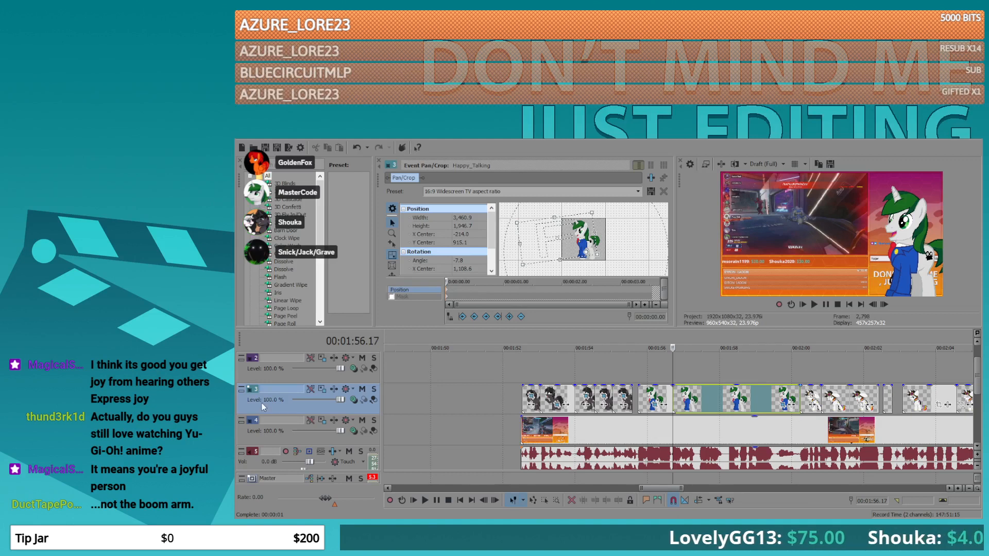
- Split the second part of the green-maned pony's event at 00:01:57.11 and play back the section from about 00:01:56
left_click(700, 411)
scroll(693, 411, "up", 6)
key("s")
scroll(682, 409, "down", 6)
left_click(605, 377)
key("space")
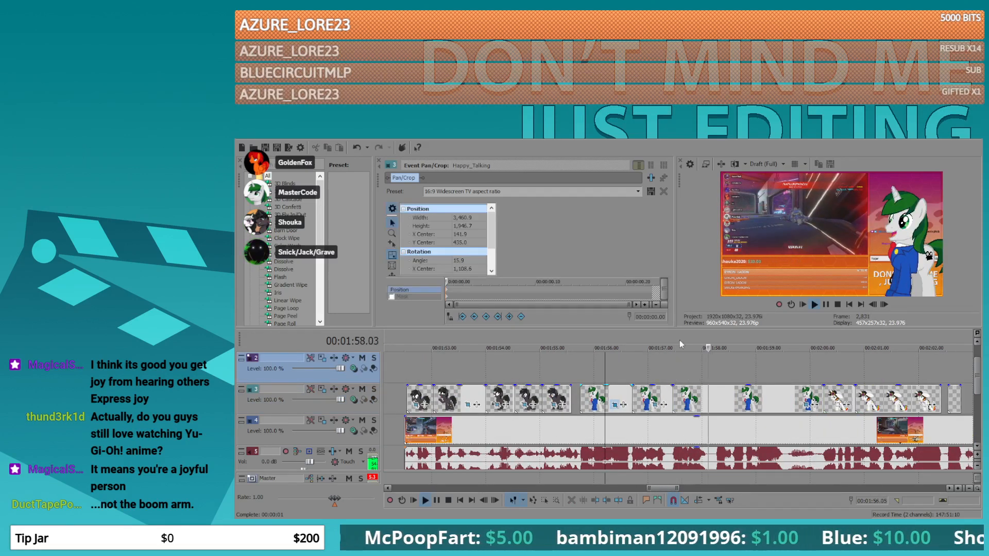
key("space")
- Duplicate the first Happy_Talking event to 00:01:57.11, shortening the start of the following event so the copy fits in the same track
left_click(611, 404)
left_click_drag(609, 400, 702, 382)
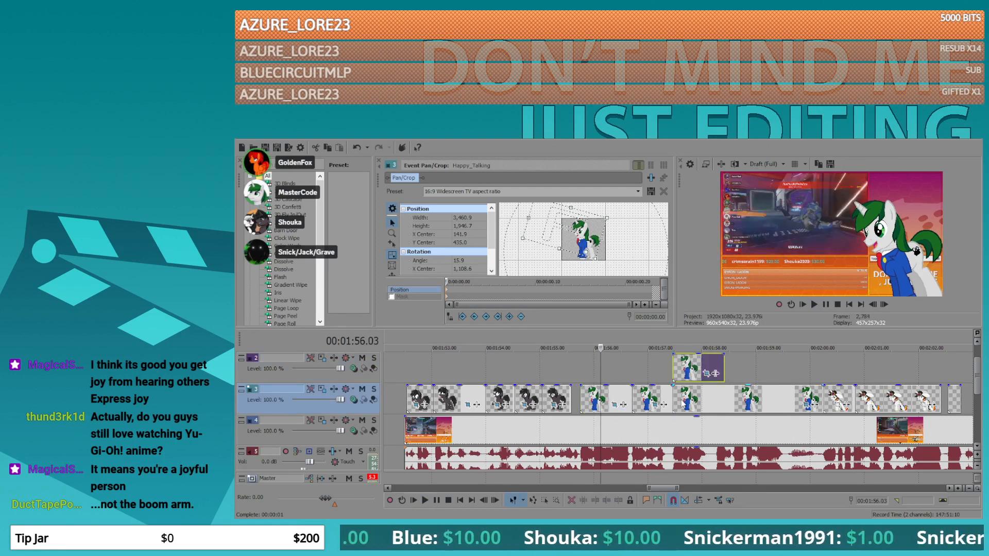
left_click(677, 400)
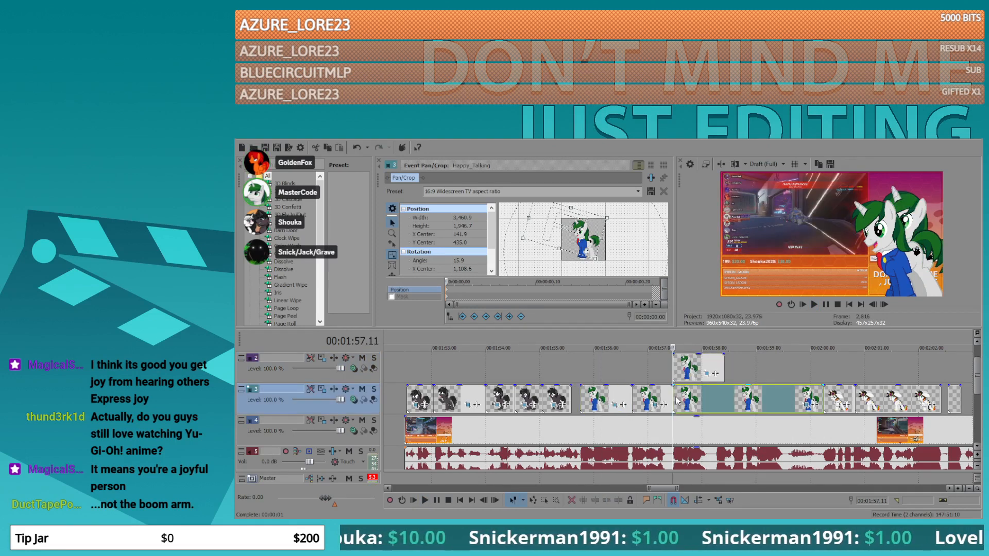
mouse_move(674, 400)
left_mouse_down()
mouse_move(731, 397)
mouse_move(683, 395)
left_mouse_up()
left_click(680, 377)
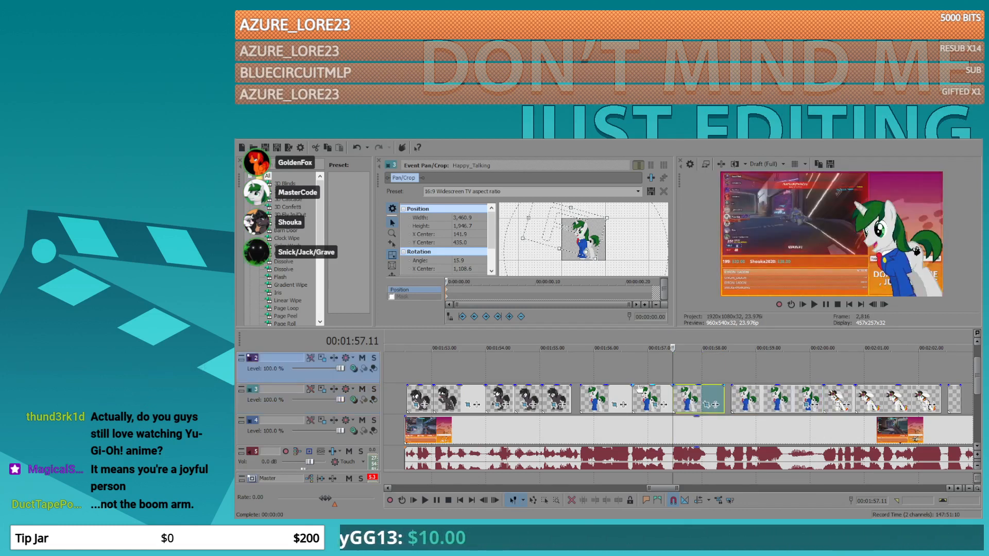
- Move the first three Happy_Talking events up to the empty video track, keeping their start at 00:01:55.18
left_click(582, 395)
left_click(690, 393, "shift")
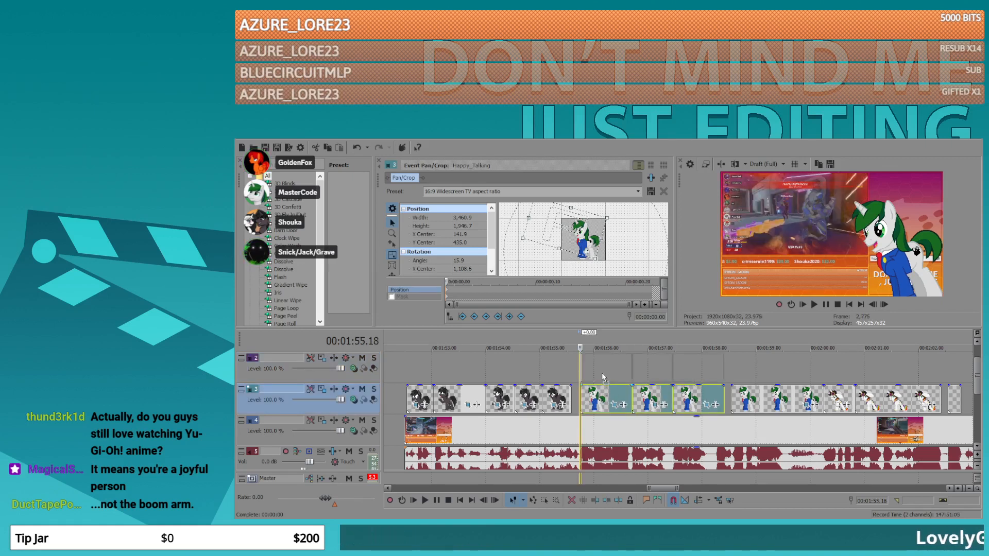
left_click_drag(612, 395, 612, 364)
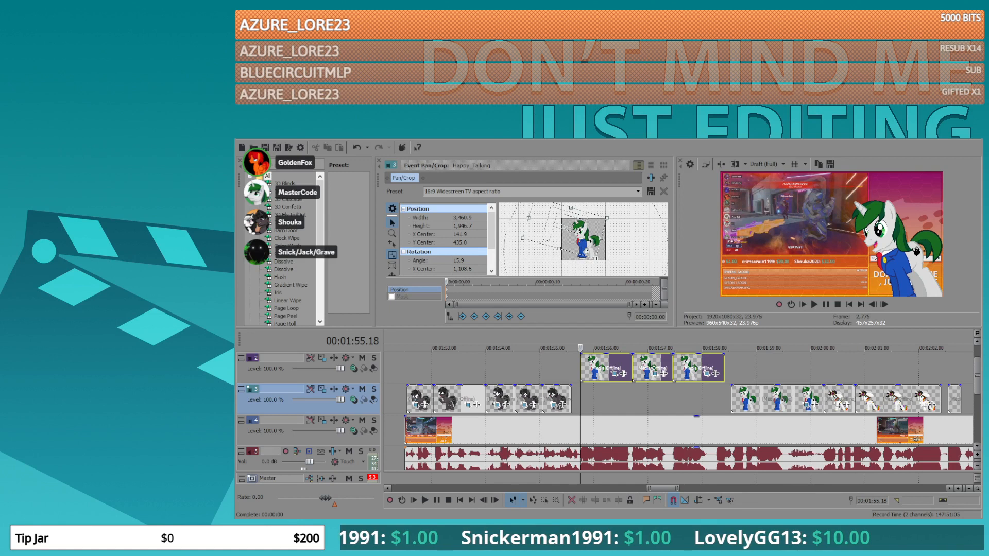
- Place the dolphin image on the track beneath the raised pony events, starting at 00:01:55.18, and play back the section
left_click_drag(505, 367, 522, 367)
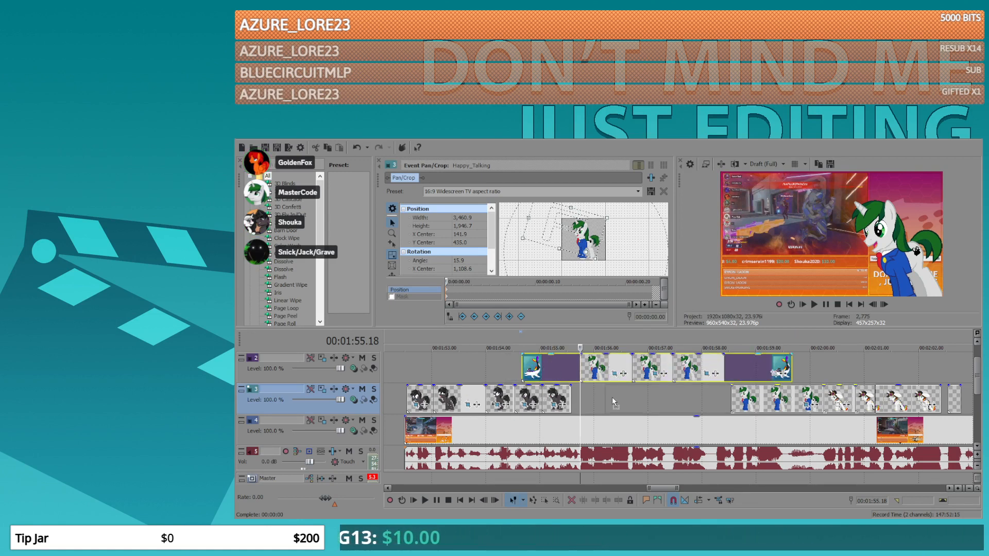
left_click_drag(589, 399, 589, 399)
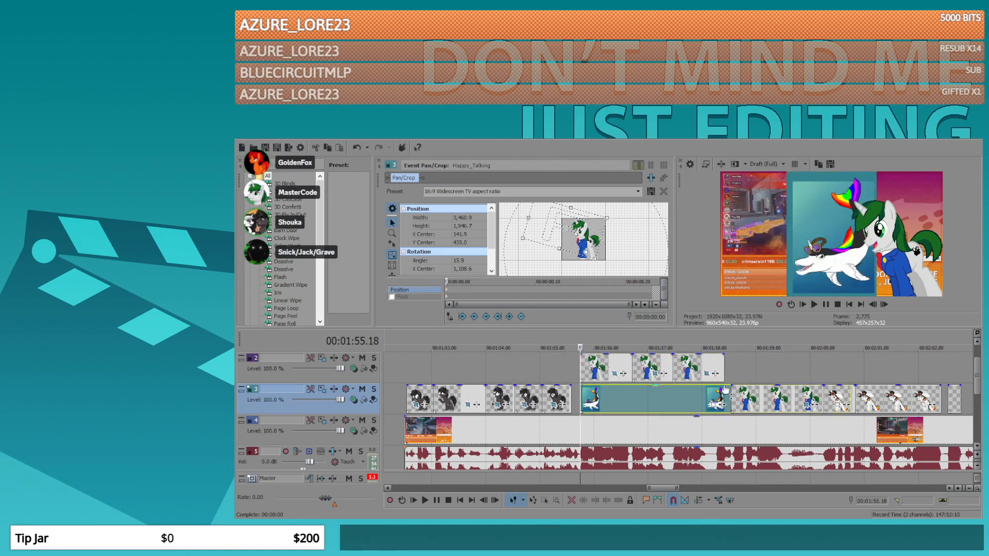
left_click(576, 371)
key("space")
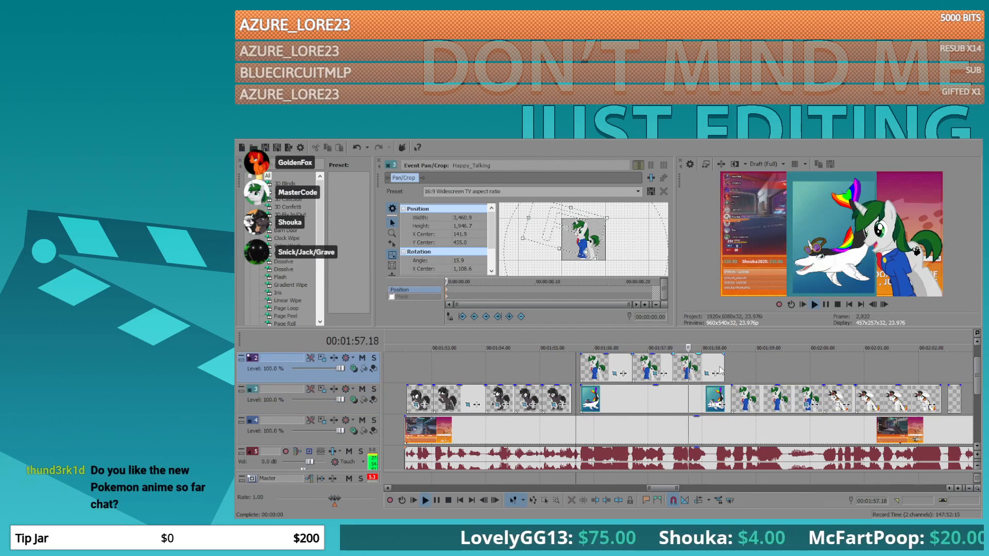
key("space")
- Split the third raised Happy_Talking event at 00:01:58.06 and delete the part after the cut
left_click(719, 366)
key("space")
scroll(725, 362, "up", 3)
key("space")
scroll(725, 362, "up", 2)
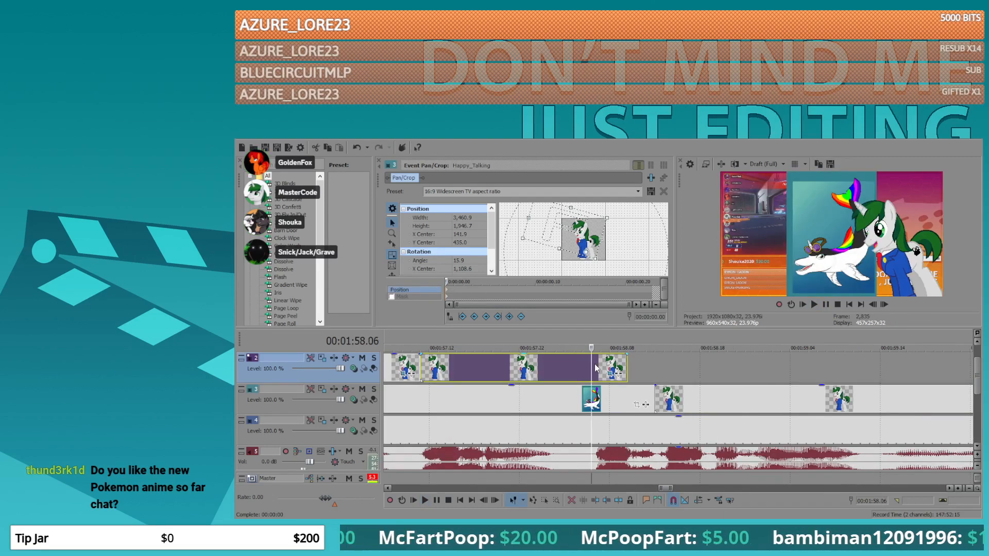
key("Right")
key("Left")
key("s")
key("Delete")
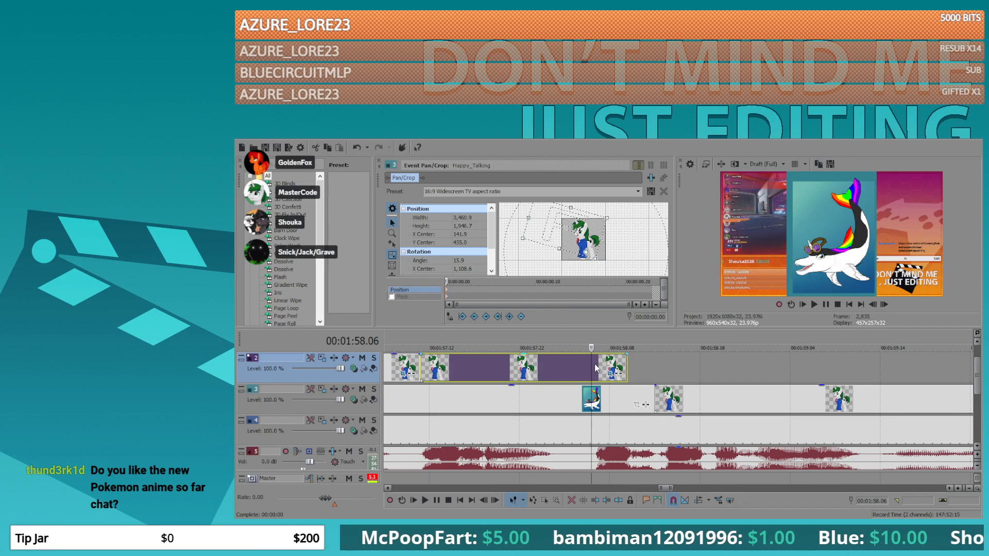
- Duplicate the second and third raised Happy_Talking events so the copies start at 00:01:58.06
scroll(613, 373, "down", 1)
scroll(613, 376, "down", 1)
left_click(622, 371)
left_click(543, 370, "ctrl")
left_click_drag(542, 370, 710, 371)
- Play back from 00:01:58.06 and delete the leftover green-maned pony event overlapping the dolphin image's track
key("space")
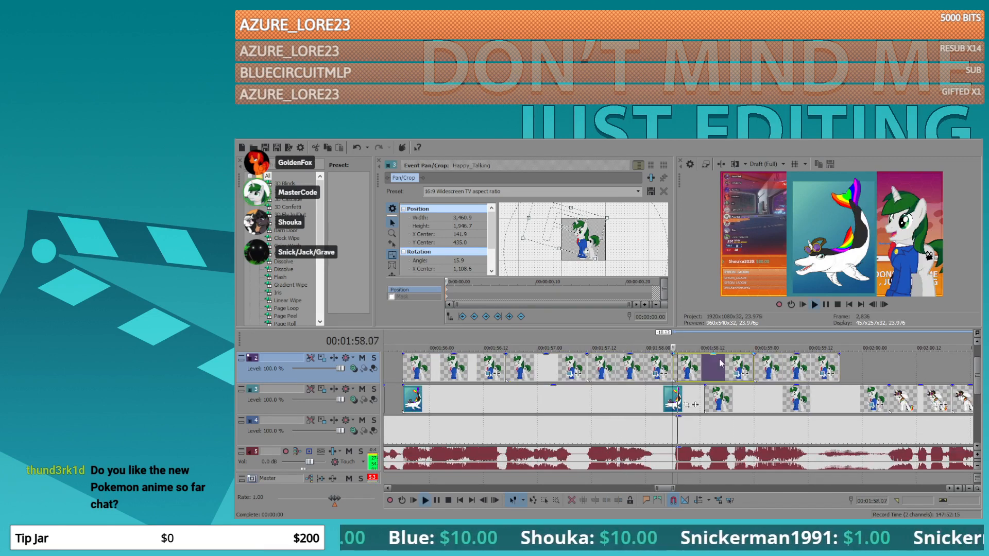
key("space")
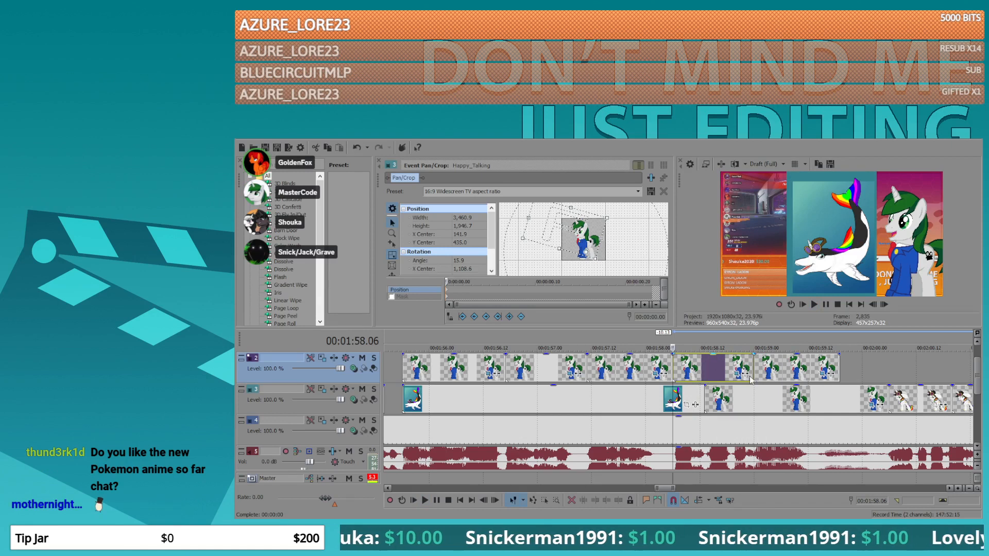
left_click(753, 398)
key("Delete")
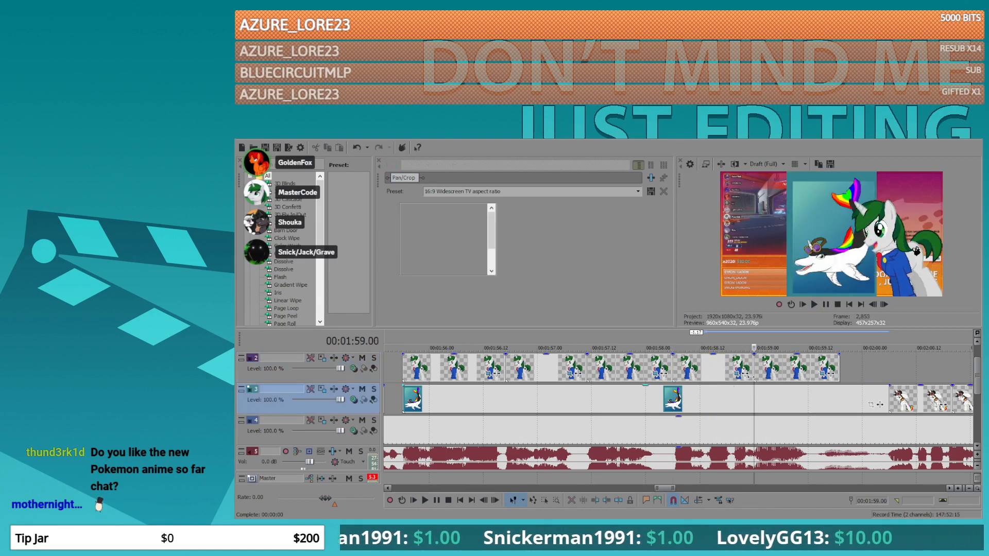
- Enlarge the pony in the last duplicated Happy_Talking event by framing it at about 2,860 by 1,609, centred at 384, 680
left_click(750, 363)
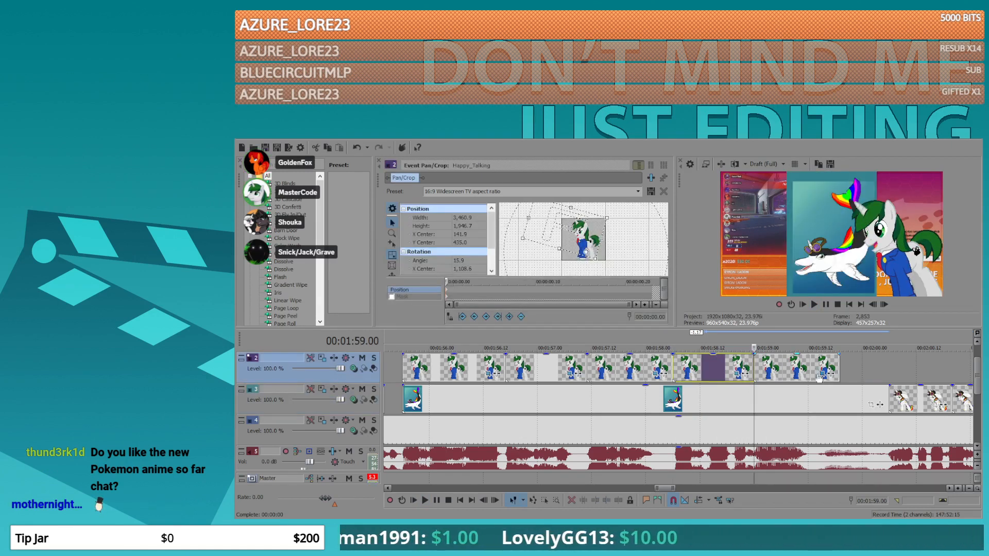
left_click(822, 374)
scroll(584, 232, "down", 2)
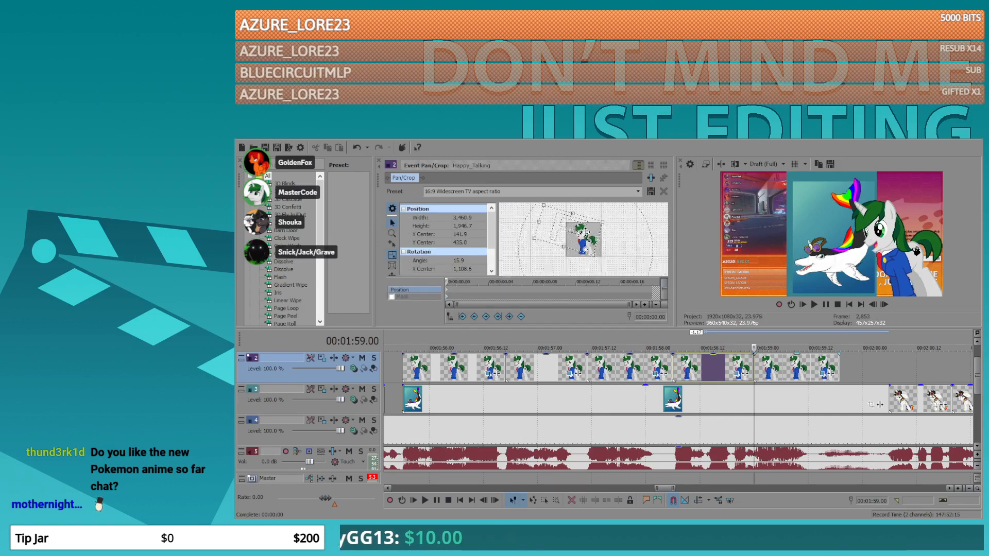
left_click_drag(554, 213, 561, 216)
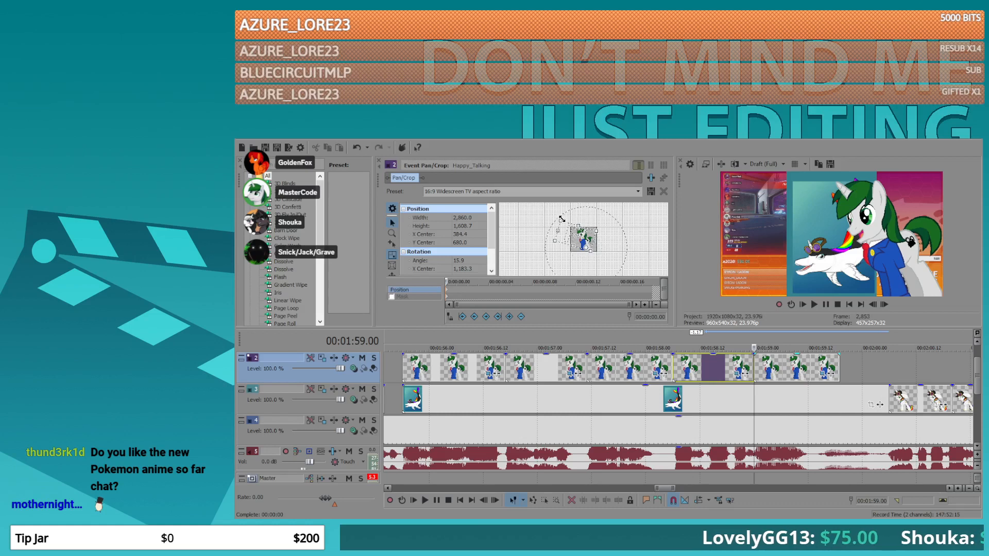
- Apply the 16:9 Widescreen TV aspect ratio preset to the dolphin image and frame it beside the pony, centred at about 386, 254
left_click(871, 404)
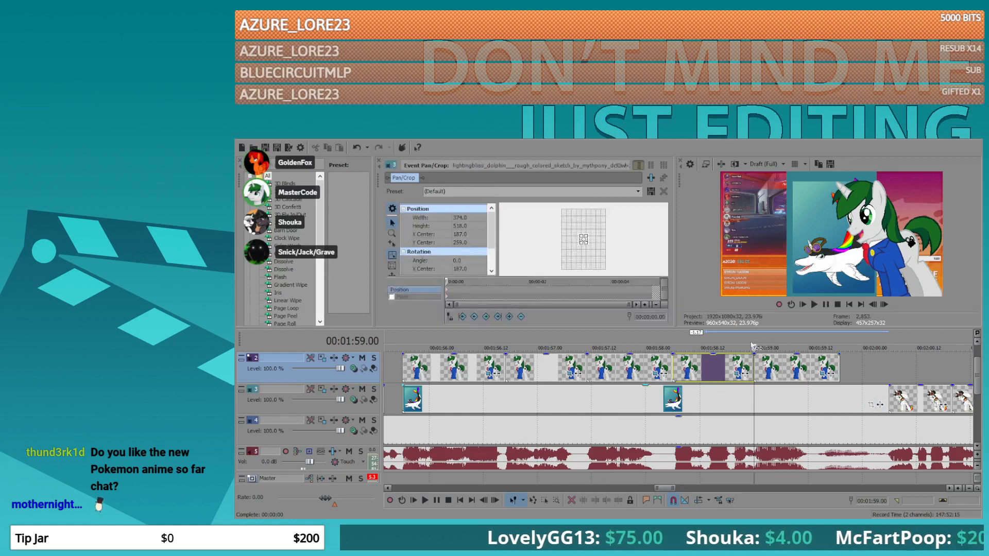
scroll(636, 214, "up", 5)
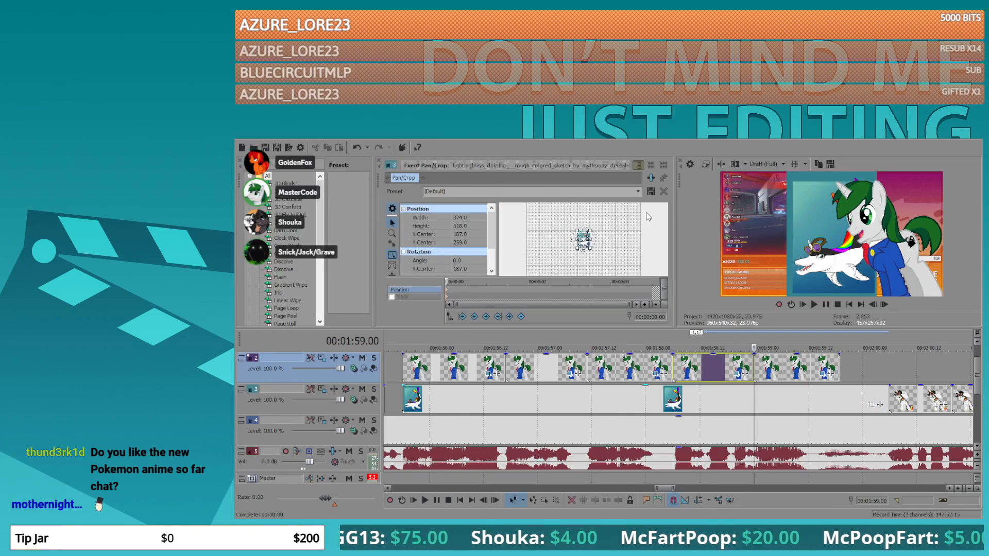
left_click(637, 192)
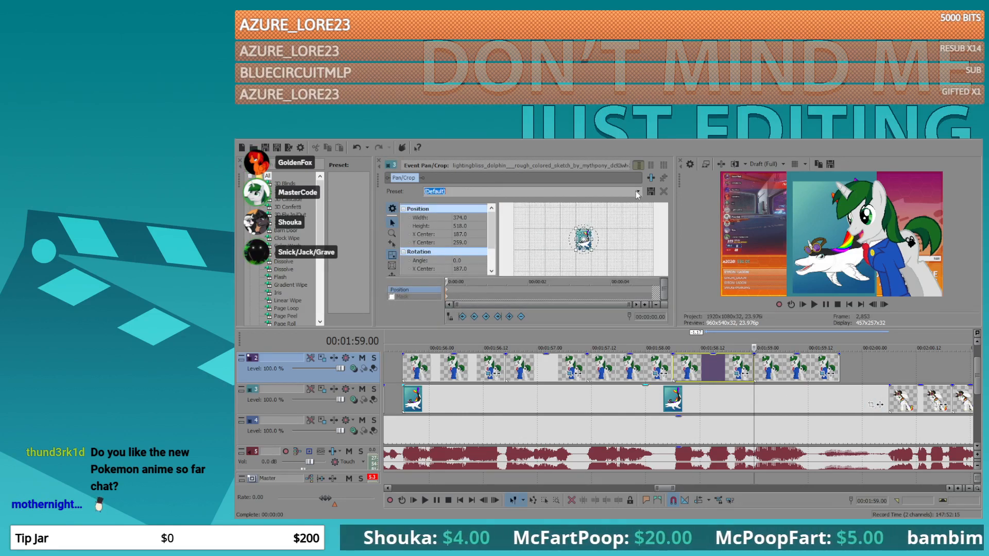
left_click(469, 218)
mouse_move(584, 235)
left_mouse_down()
mouse_move(584, 223)
mouse_move(586, 247)
left_mouse_up()
scroll(584, 222, "up", 3)
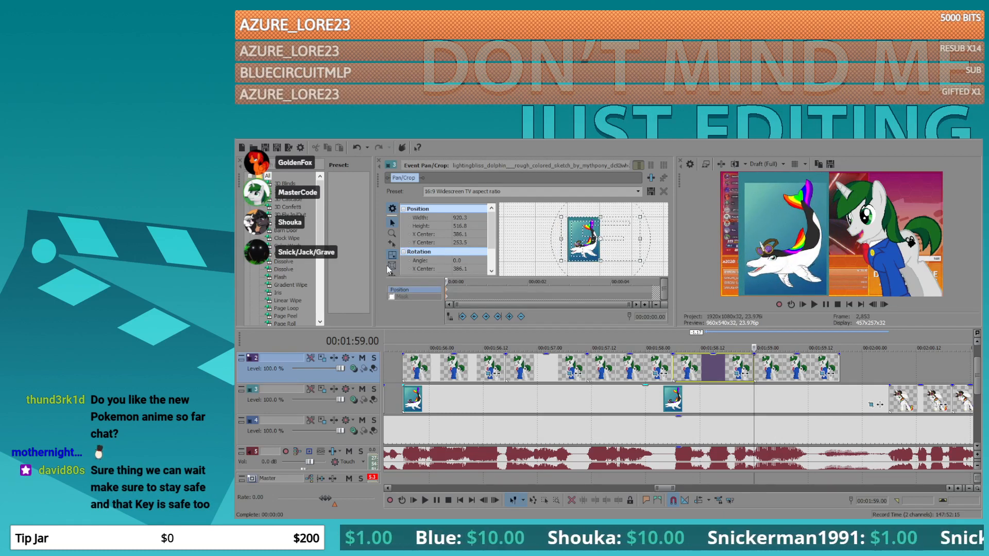
left_click_drag(560, 260, 556, 264)
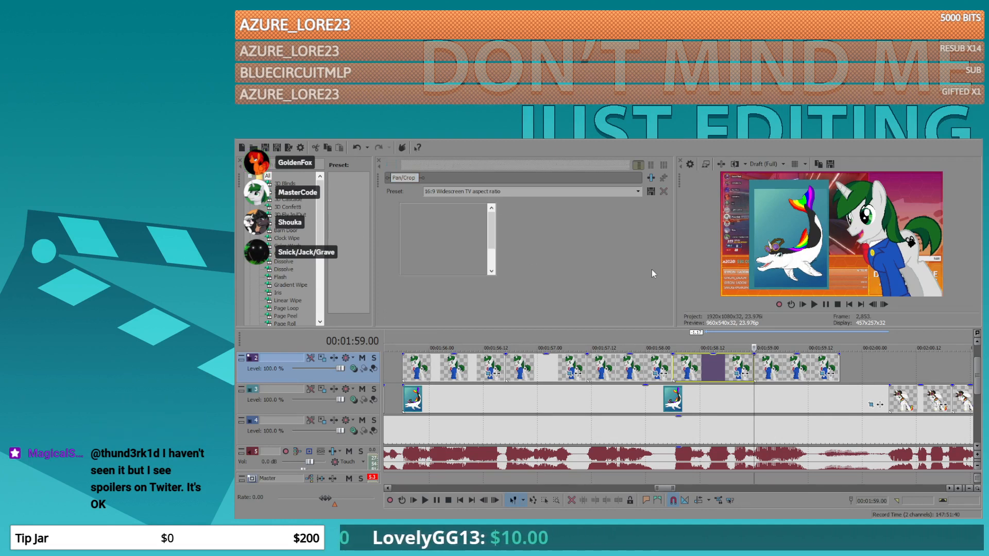
- Resize the Dolphinbliss_Hq framing to about 5,176 by 2,898, centred at 1,784, 1,169
scroll(647, 273, "down", 5)
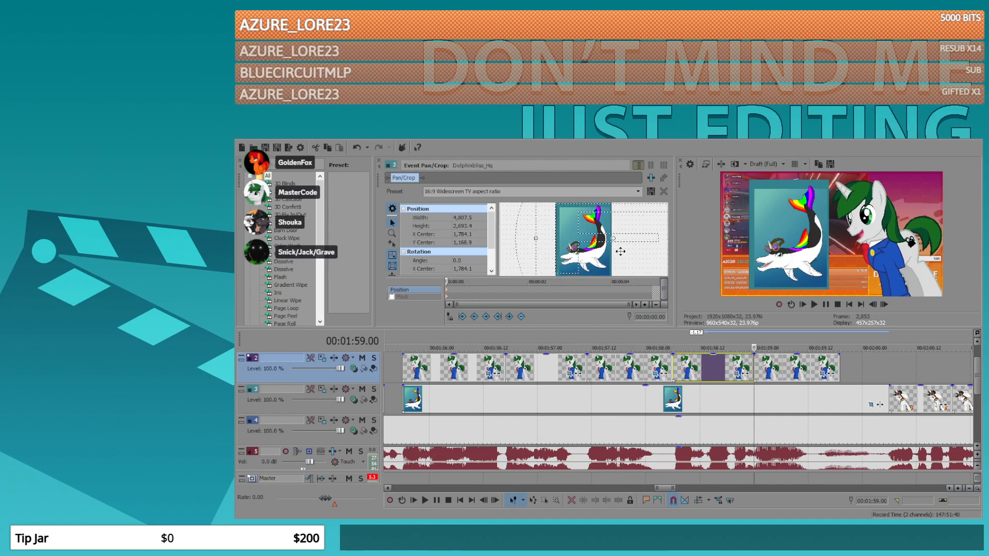
left_click_drag(616, 270, 614, 272)
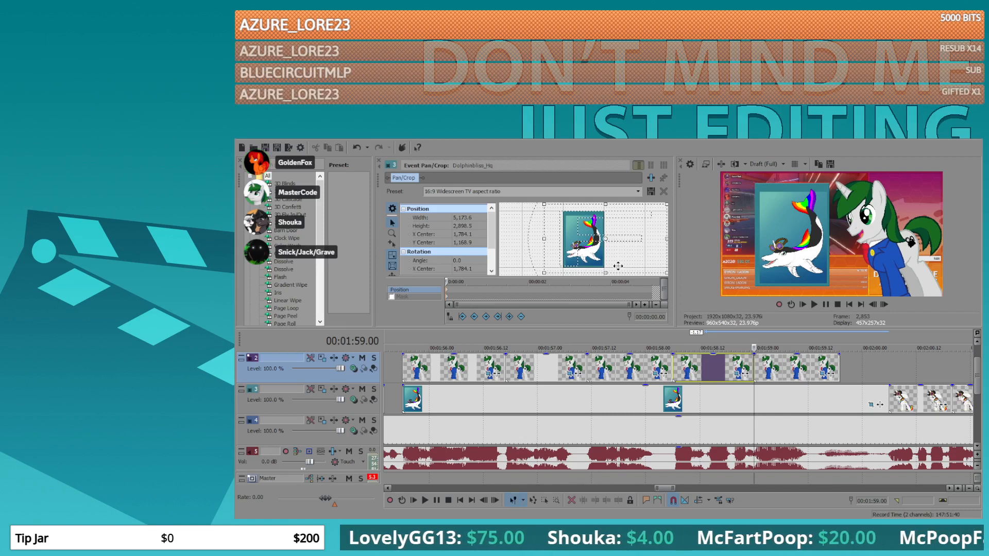
- Move the dolphin image's framing centre to about 2,092, 1,210 and play back the section from 00:01:55.11
left_click_drag(597, 242, 600, 241)
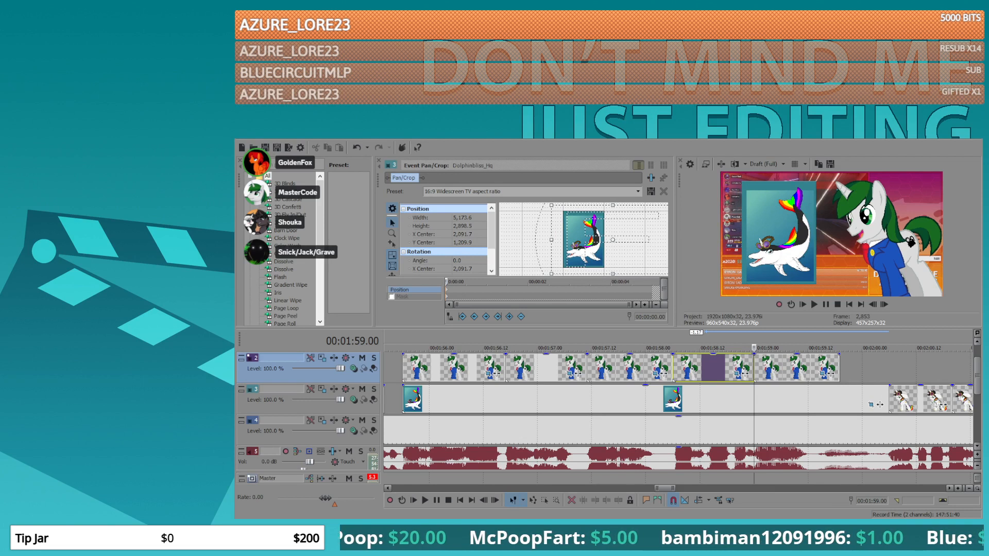
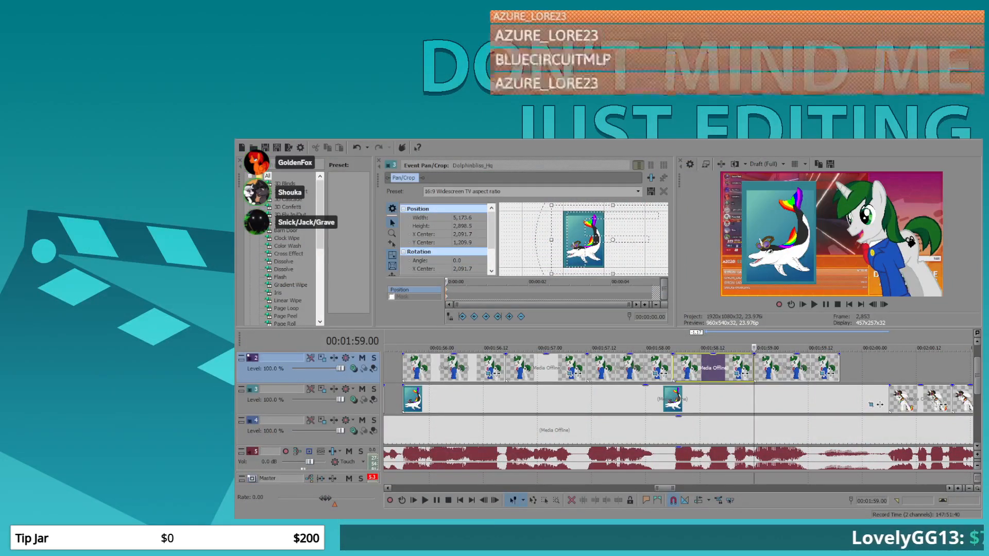
scroll(678, 399, "down", 2)
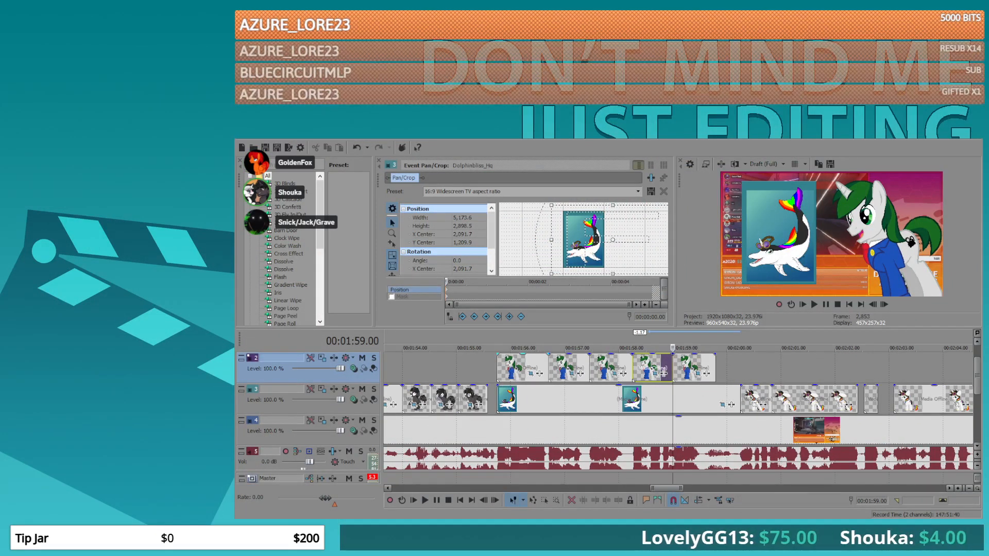
left_click(481, 363)
key("space")
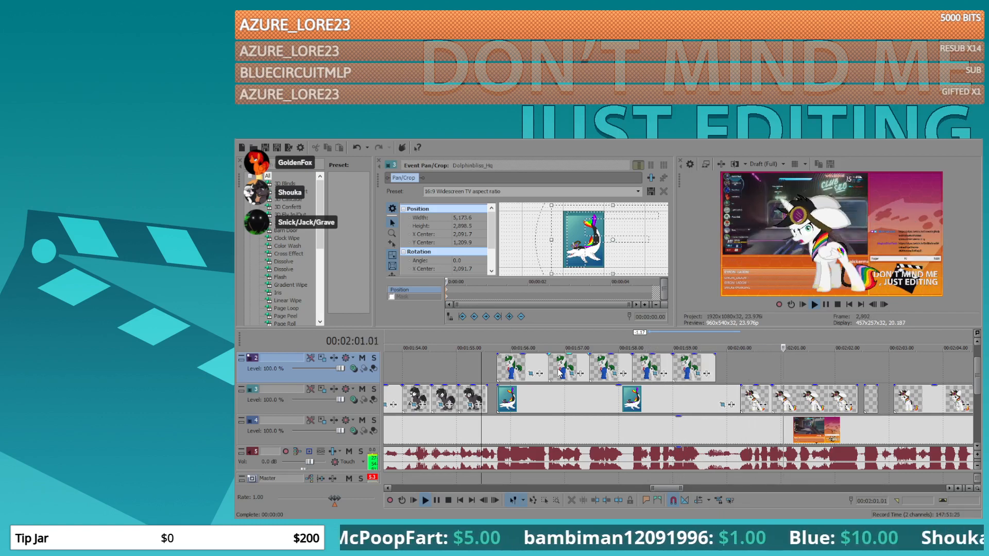
key("space")
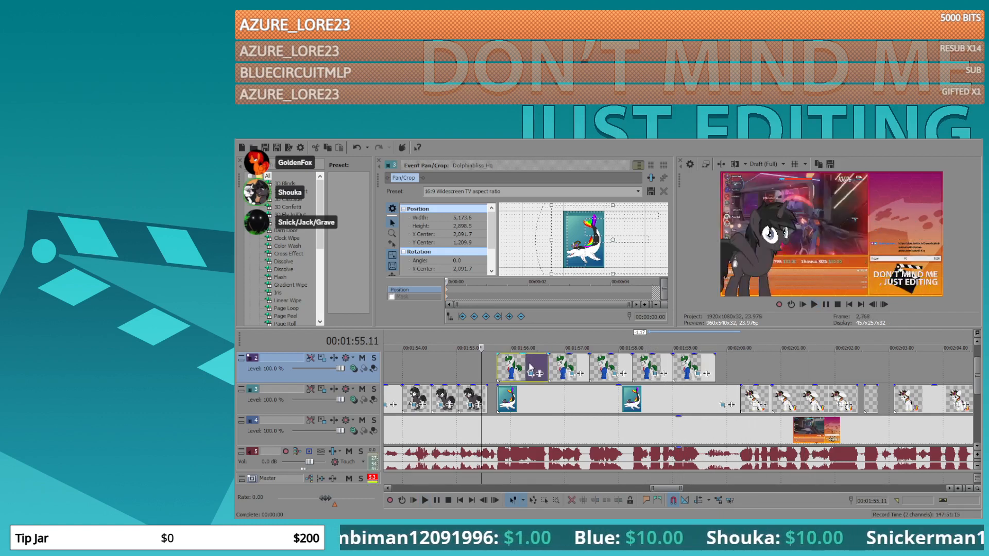
- Preview the frame at 00:01:56.08 and enlarge the dolphin image with a framing of about 4,368 by 2,447
left_click(541, 367)
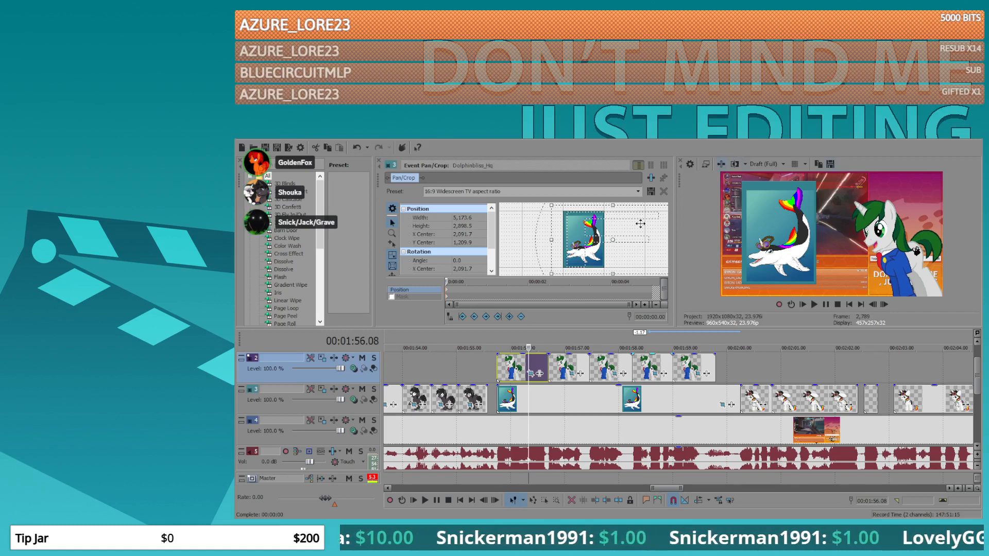
scroll(615, 240, "down", 1)
left_click_drag(657, 239, 650, 240)
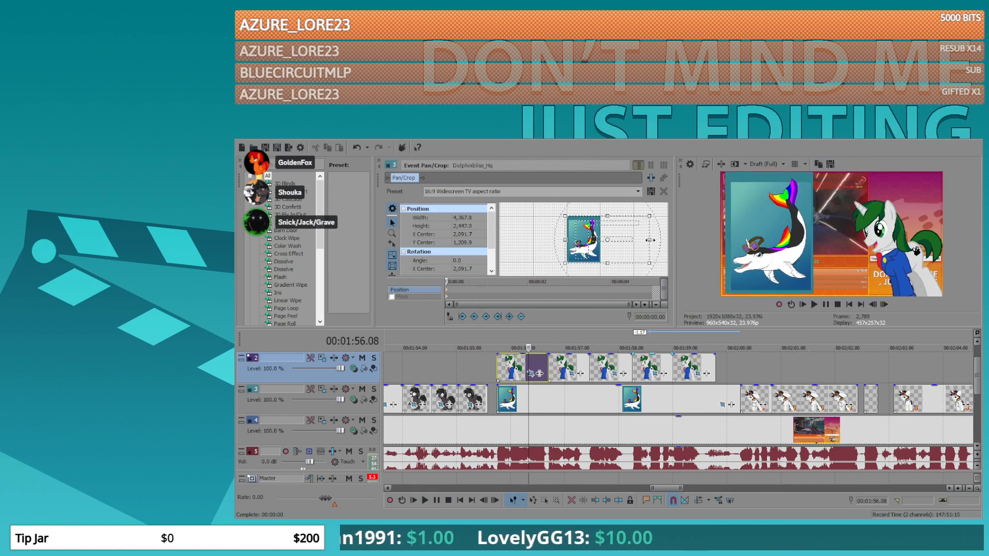
- Centre the Dolphinbliss_Hq framing at about 1,922, 1,194 and resize it to about 4,469 by 2,504
left_click_drag(611, 234, 585, 235)
key("Right")
key("Right")
key("Right")
key("Right")
key("Right")
key("Right")
key("Right")
key("Right")
key("Right")
key("Right")
key("Right")
key("Right")
key("Right")
key("Right")
key("Right")
key("Right")
key("Right")
key("Right")
key("Right")
key("Right")
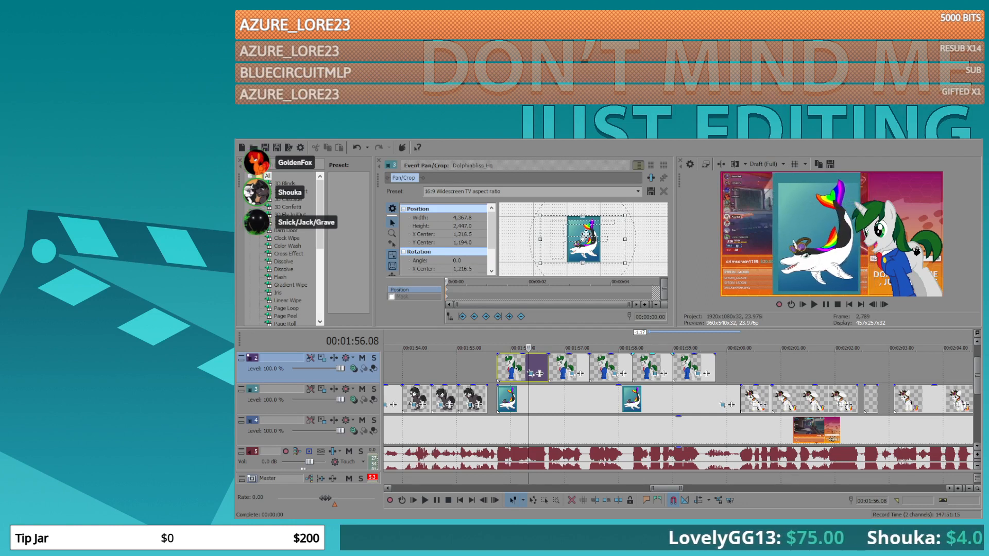
key("Right")
key("Right")
key("Right")
key("Right")
key("Right")
key("Right")
key("Right")
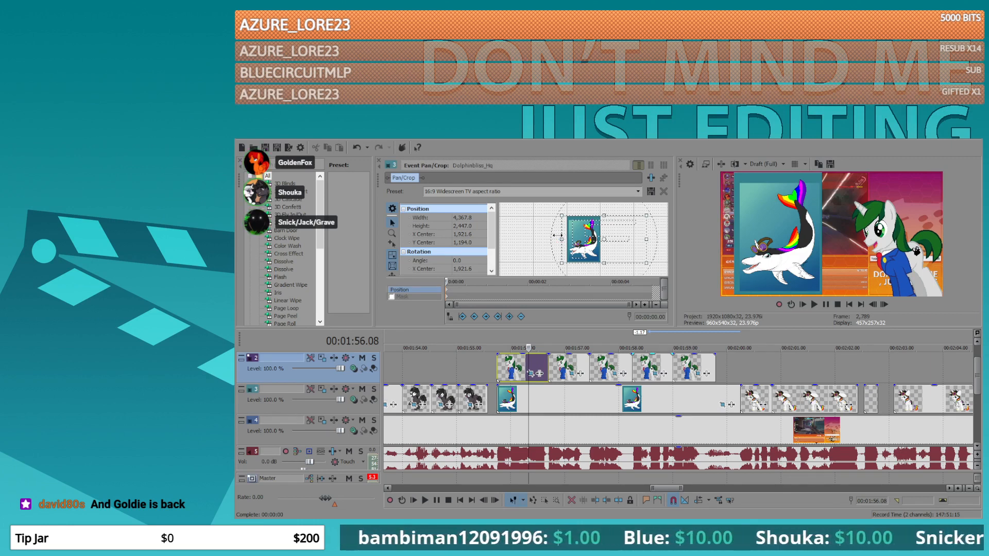
left_click_drag(552, 234, 560, 240)
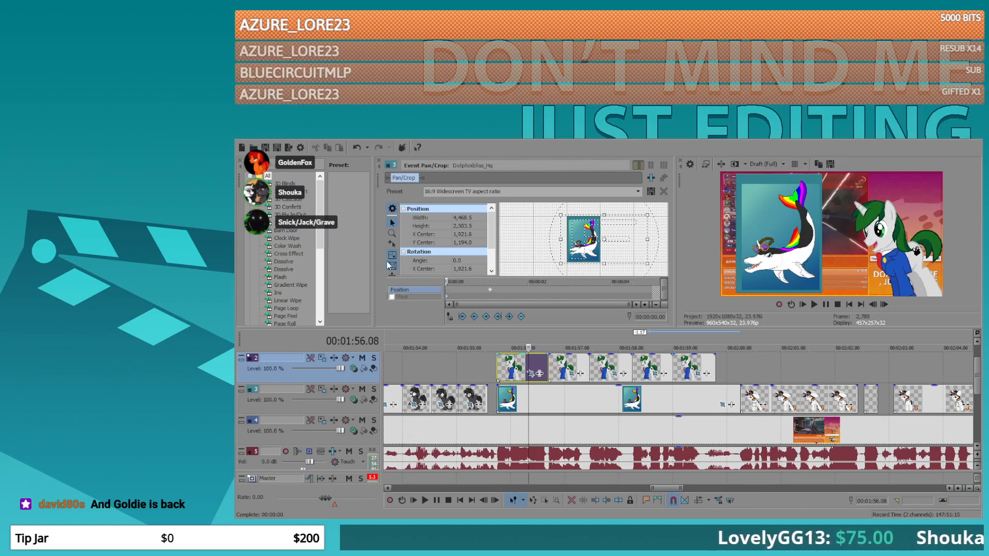
- Make the dolphin image rise from below by setting its first keyframe's Y centre to about -1,295, and play it back
left_click_drag(597, 258, 588, 212)
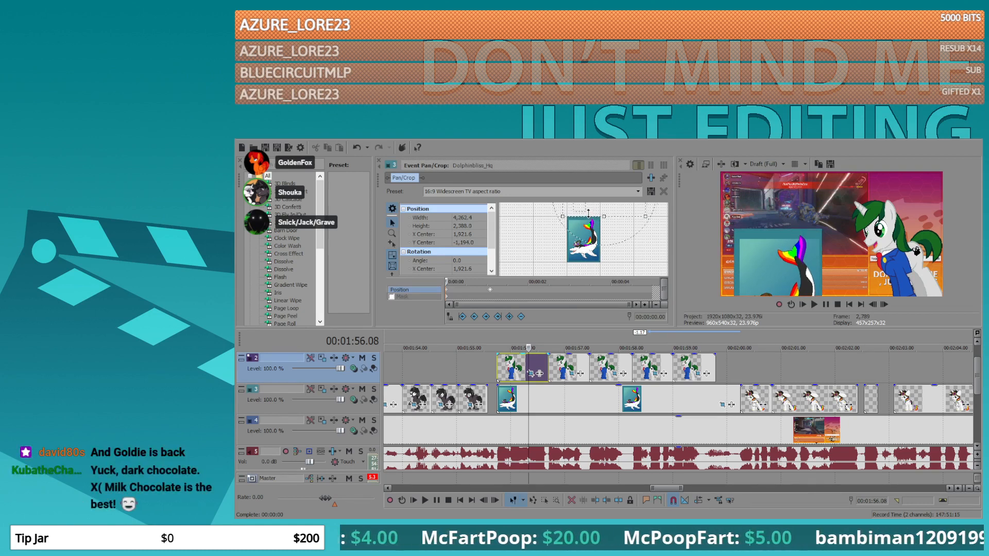
key("ctrl+z")
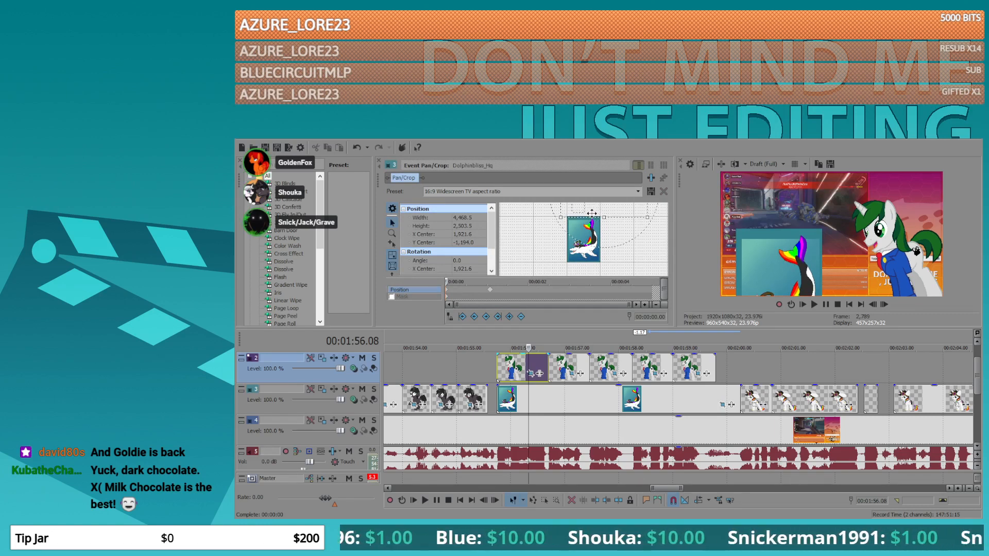
key("Up")
key("Up")
key("Up")
key("Up")
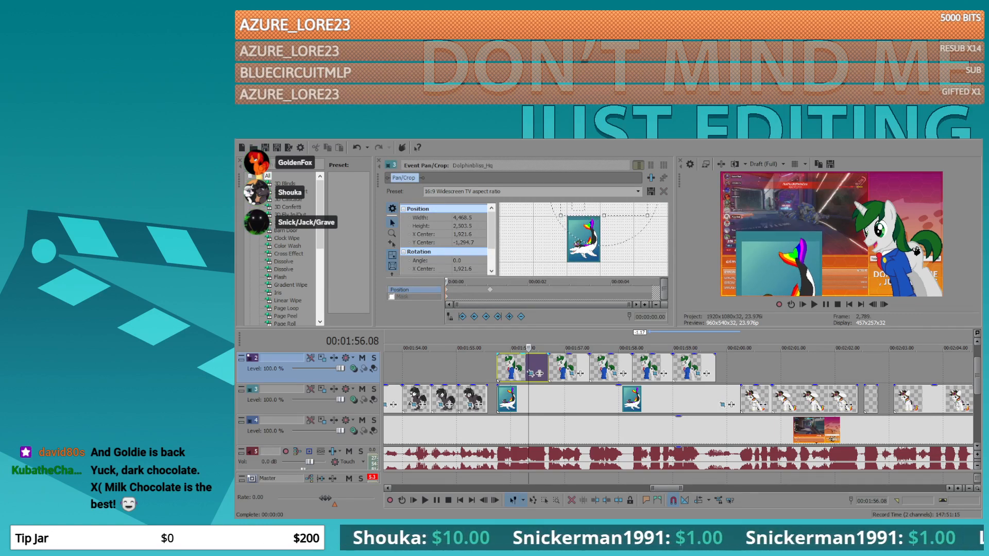
left_click(491, 293)
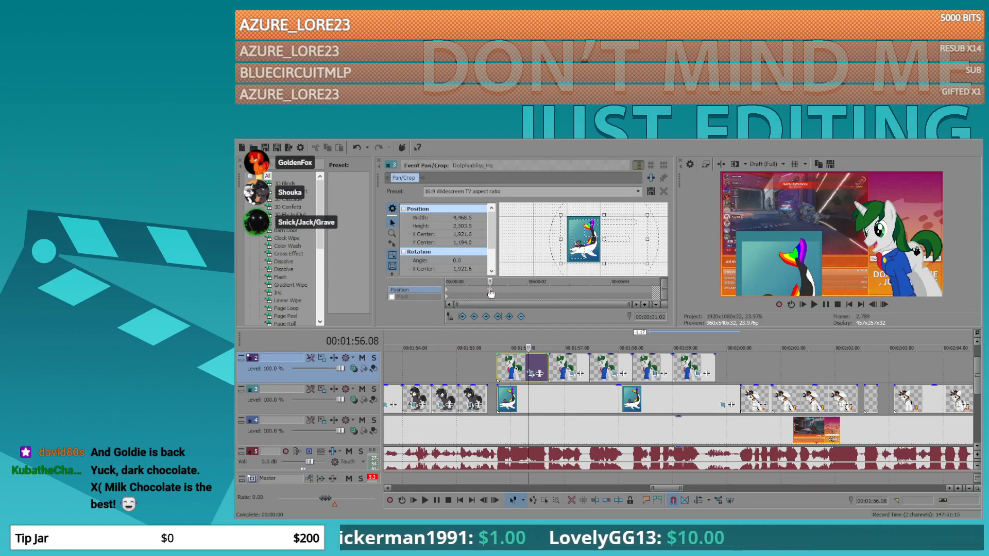
scroll(491, 294, "up", 2)
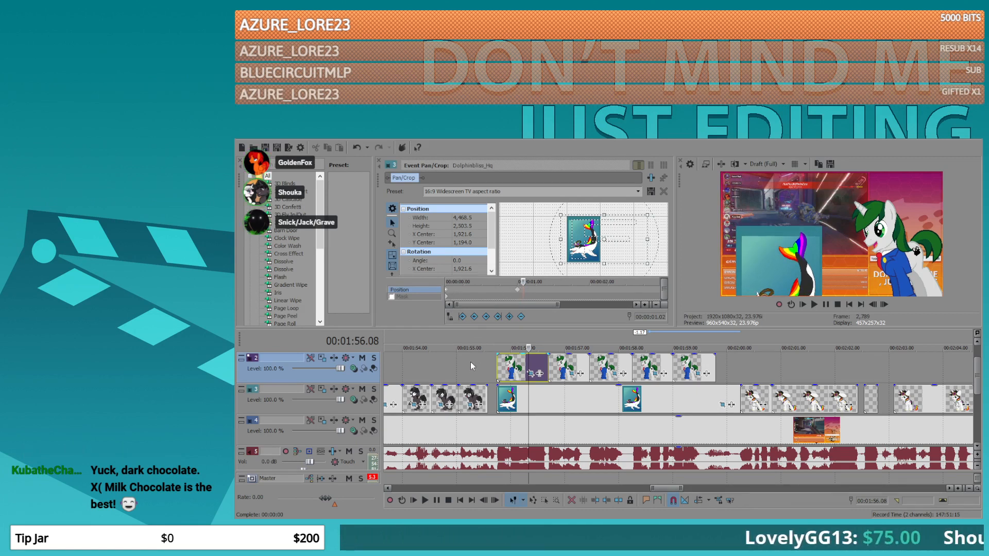
left_click(499, 394)
key("space")
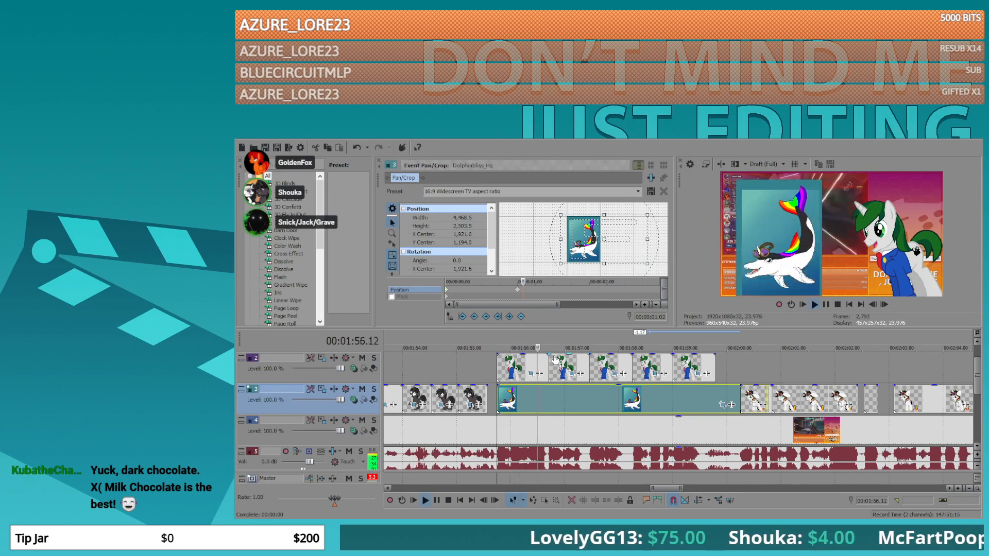
- Extend the last green-maned pony event so it ends together with the dolphin image
left_click(692, 363)
key("space")
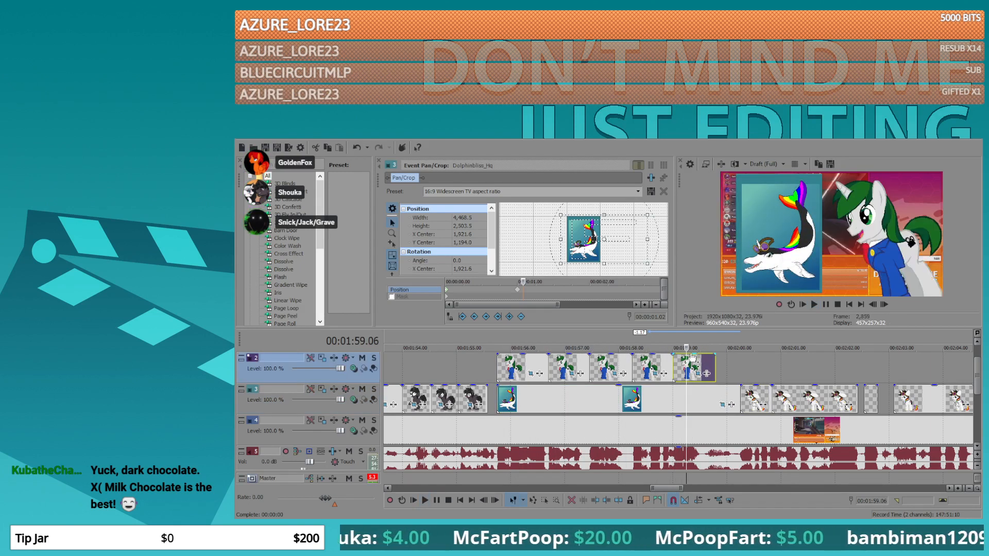
left_click_drag(719, 375, 737, 368)
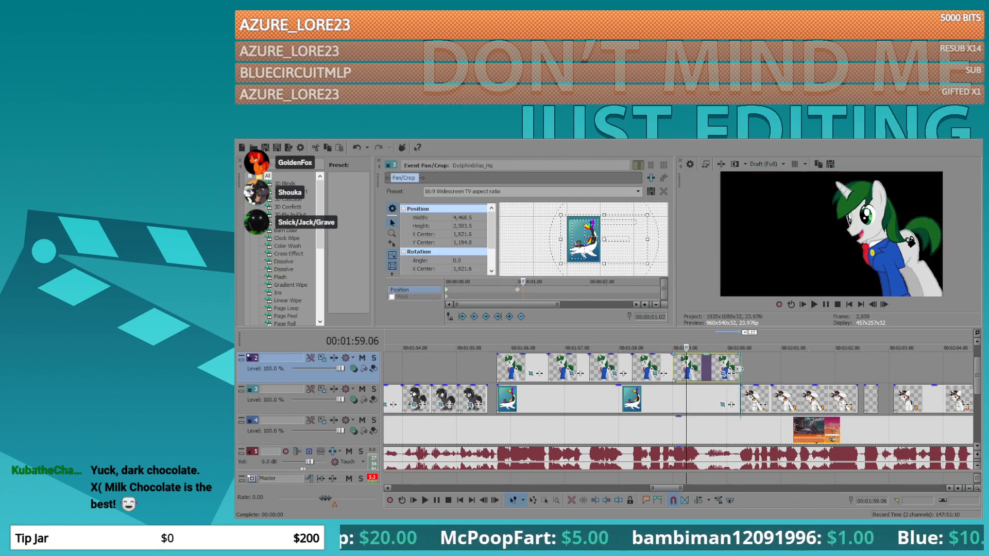
key("space")
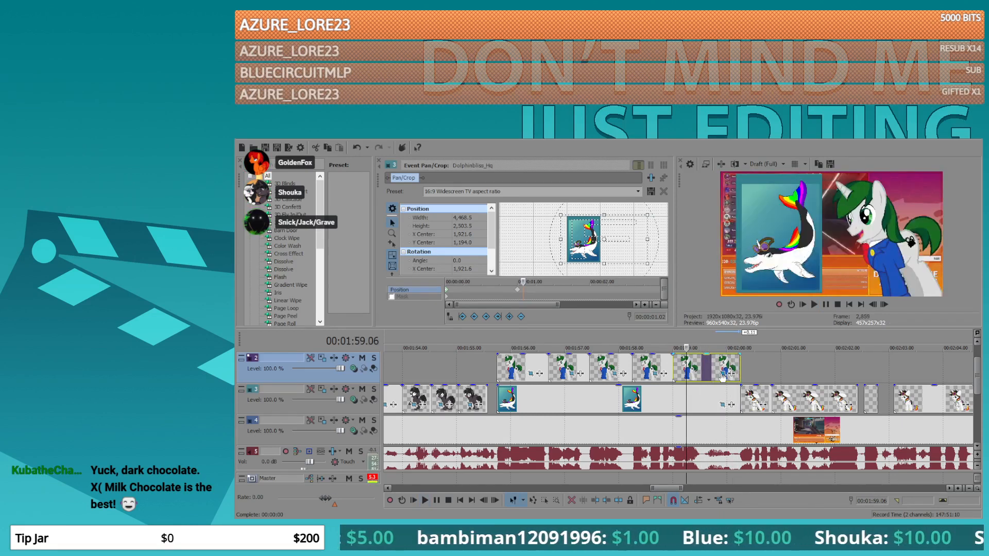
key("space")
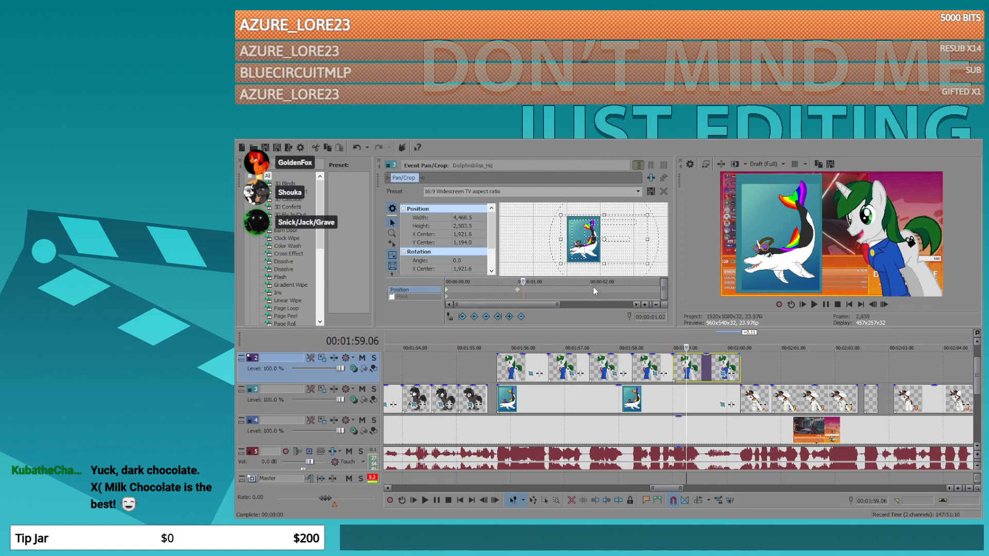
- Keyframe the last Happy_Talking event's framing to shake, centred at about 359, 655 on frame 1 and 384, 630 on frame 2
left_click(727, 373)
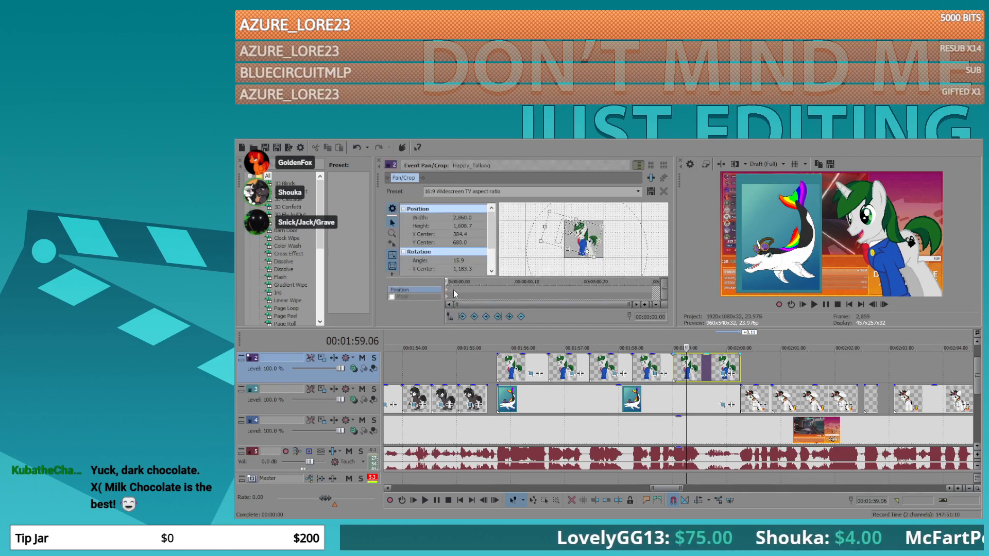
key("Right")
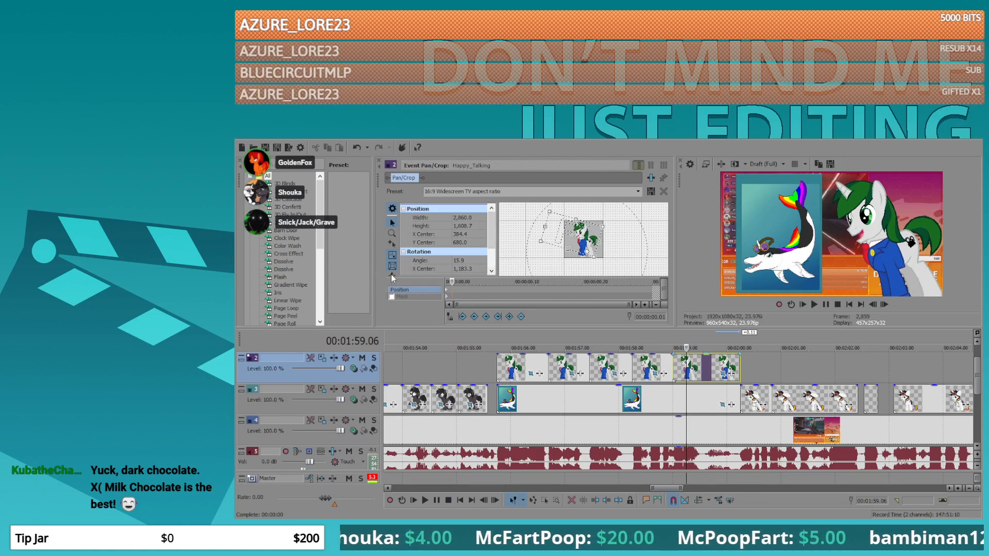
key("Left")
key("Up")
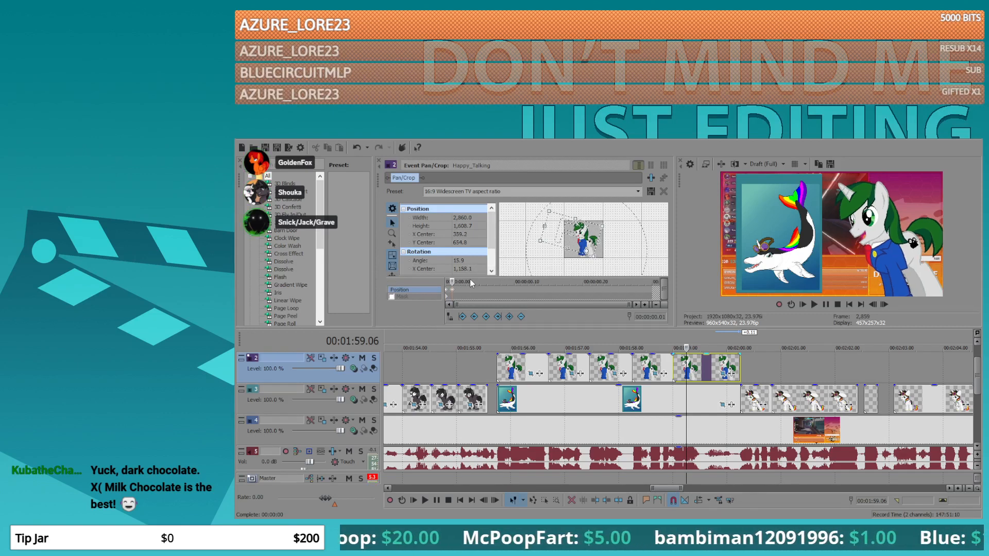
key("Right")
key("Up")
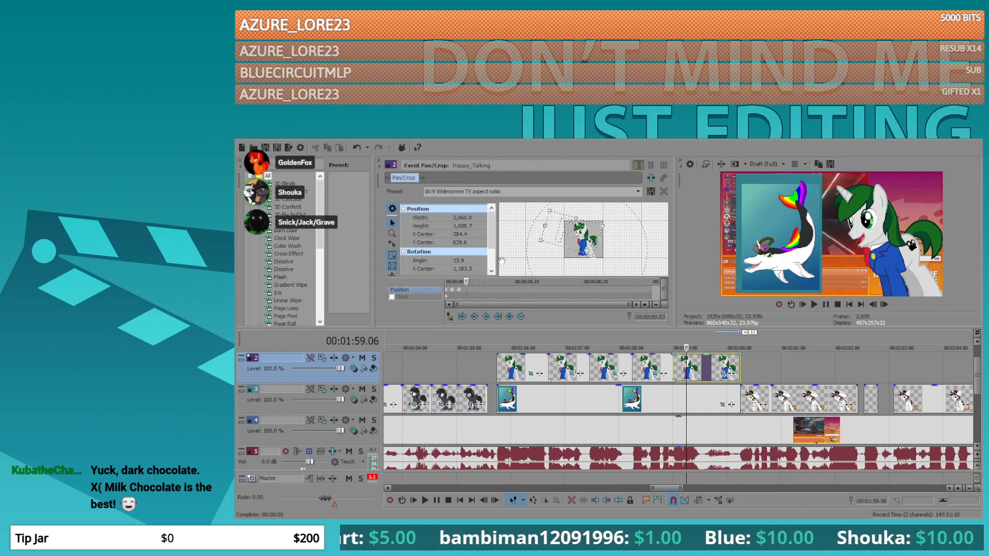
key("Right")
key("Down")
- Repeat the shake keyframes across the whole length of the Happy_Talking event and play back from 00:01:58.19
left_click_drag(459, 290, 473, 290)
left_click(479, 290)
left_click_drag(466, 291, 466, 290)
left_click(473, 290)
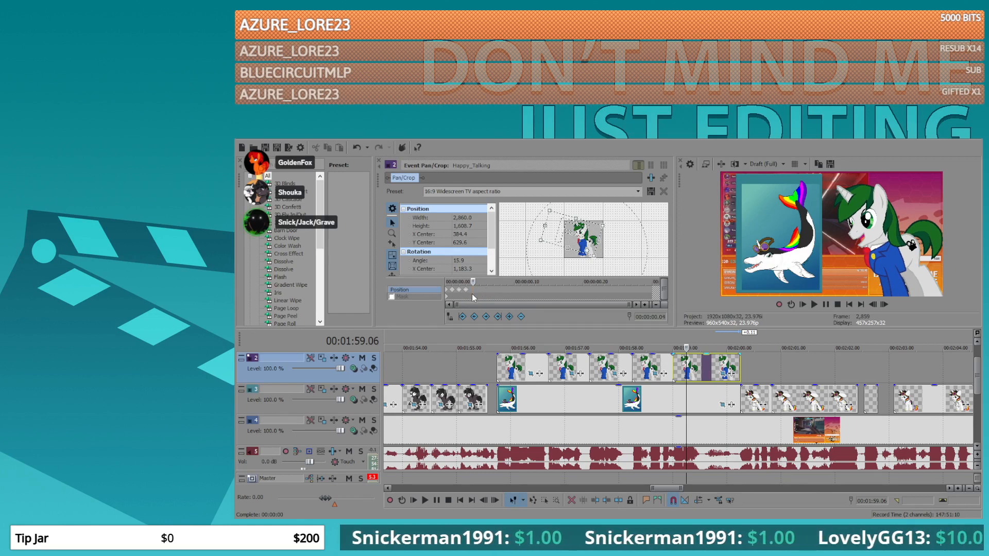
key("ctrl+v")
left_click(499, 289)
key("ctrl+v")
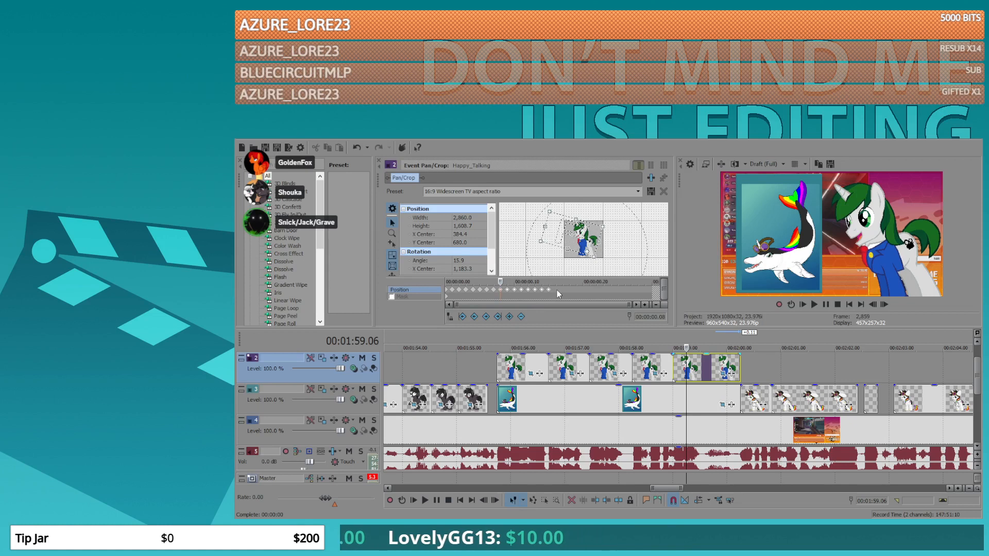
left_click(555, 289)
key("ctrl+v")
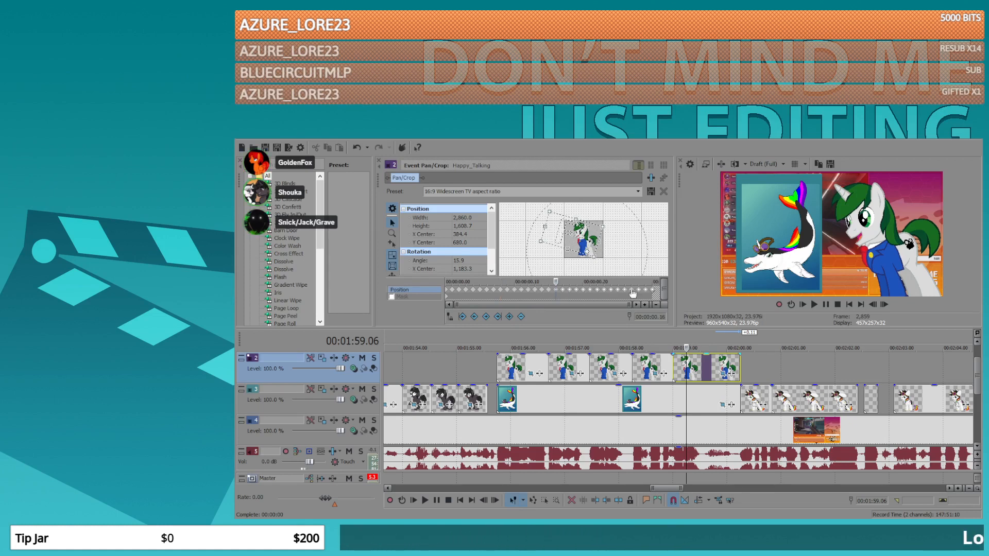
left_click(663, 370)
key("space")
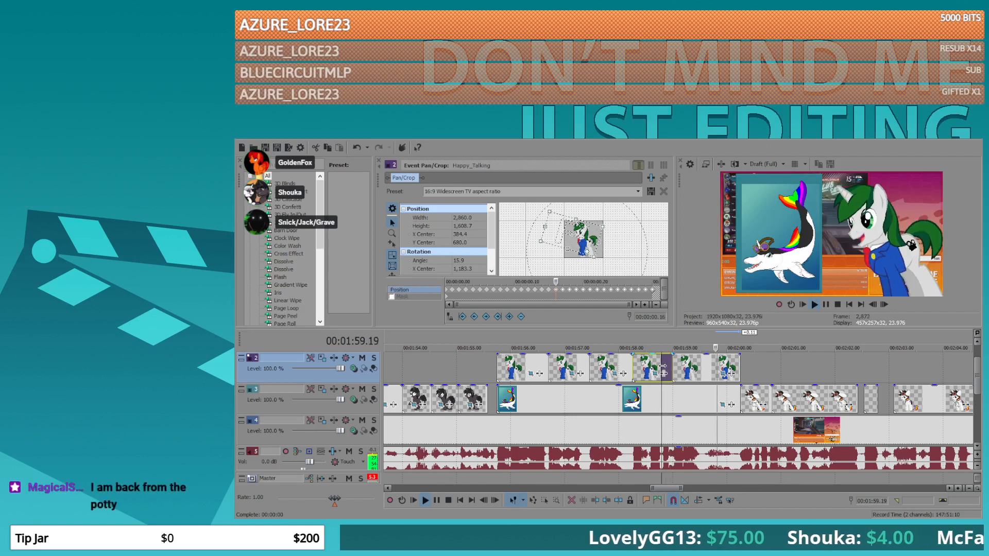
- Move the white pony event after the dolphin image up to the green-maned pony's track and extend the dolphin image beneath it
left_click(760, 394)
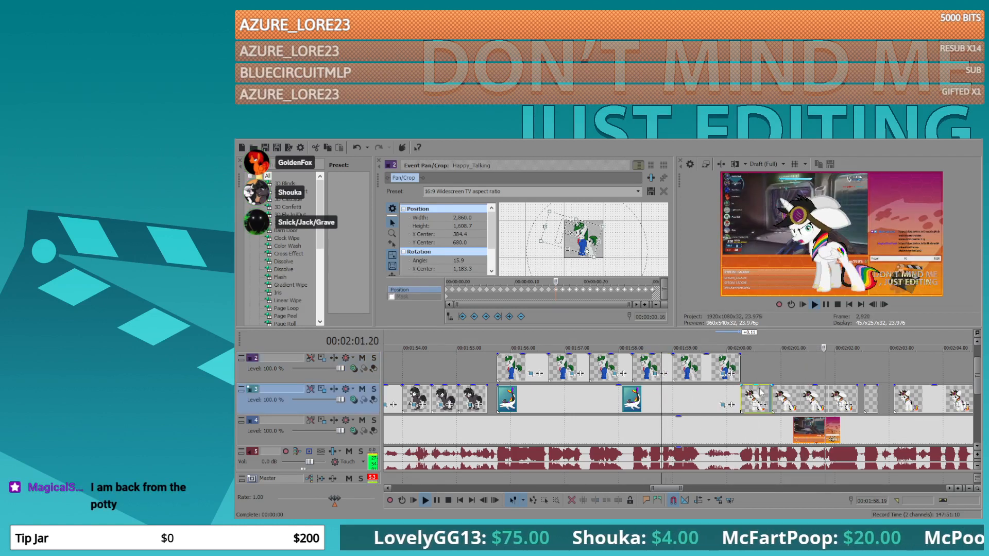
left_click_drag(760, 392, 756, 369)
key("space")
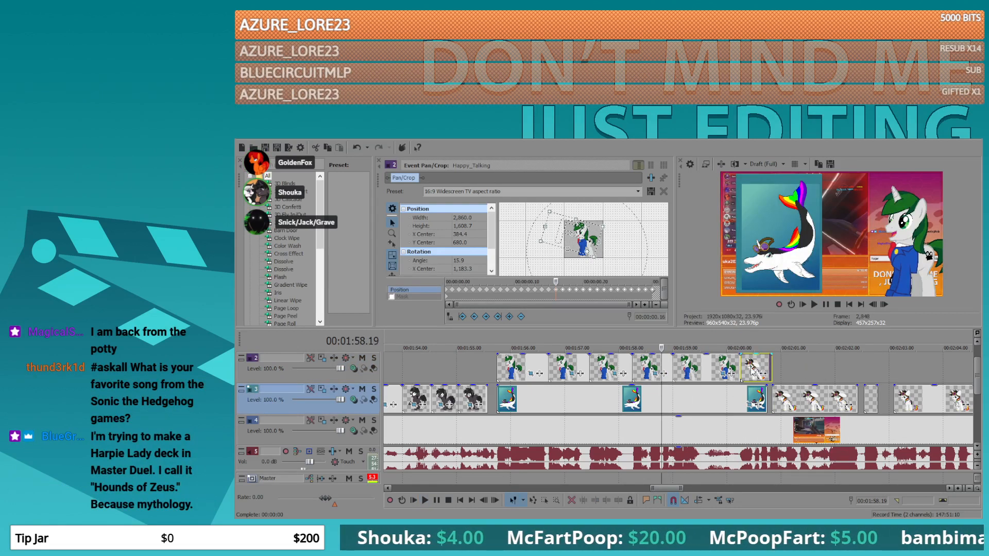
- Apply the 16:9 Widescreen TV aspect ratio preset to Angry_atAudience_Talking, flip it horizontally and resize its framing to about 4,266 by 2,400
left_click(750, 370)
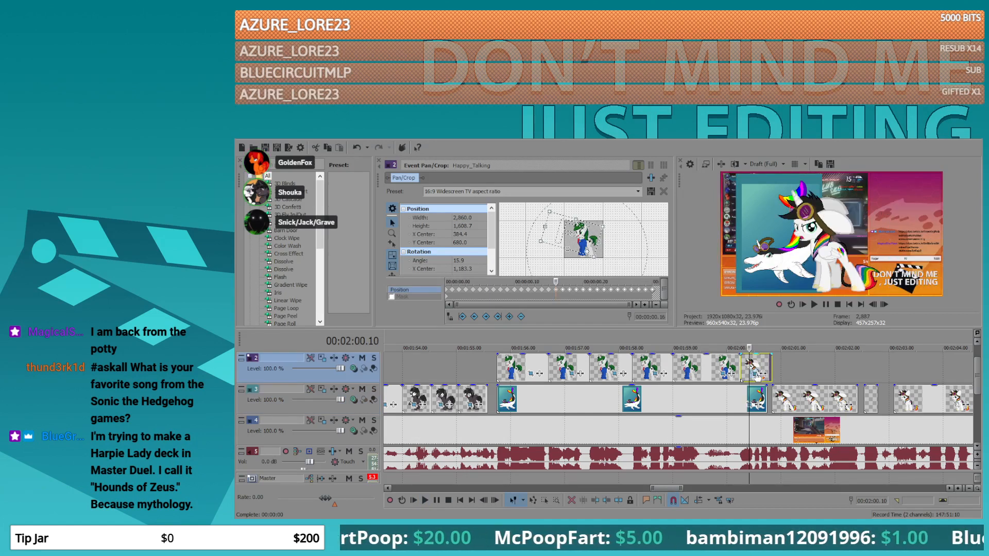
left_click(757, 375)
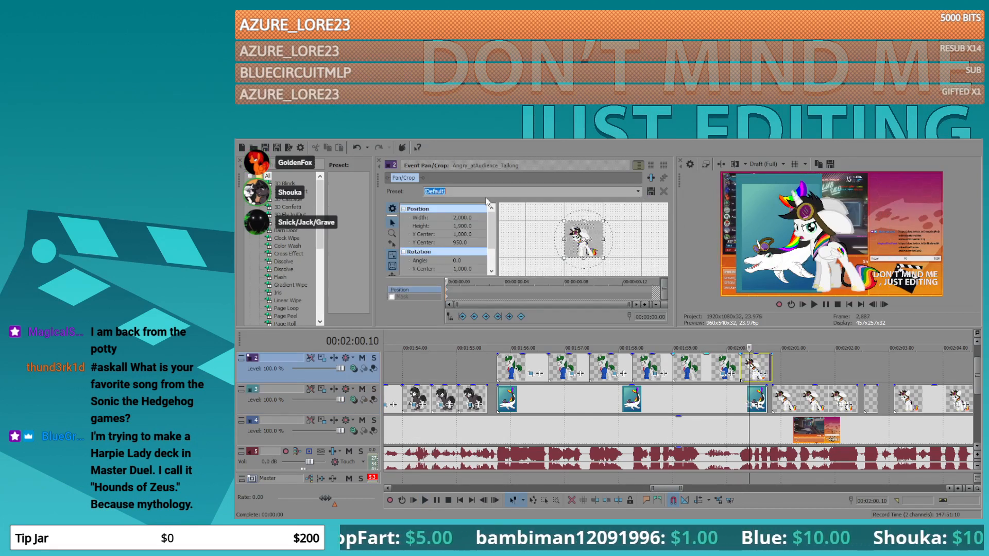
key("Down")
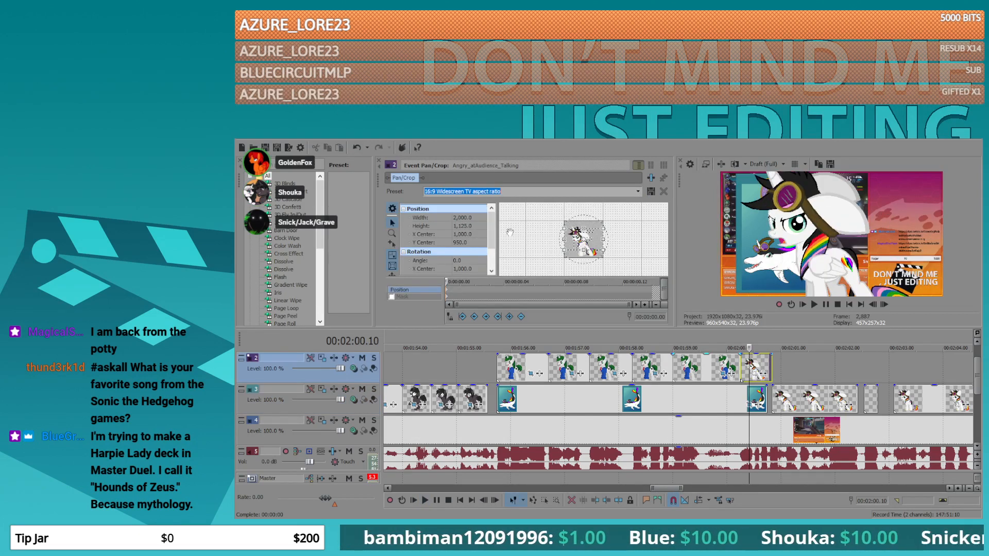
right_click(555, 249)
key("h")
left_click_drag(561, 227, 540, 212)
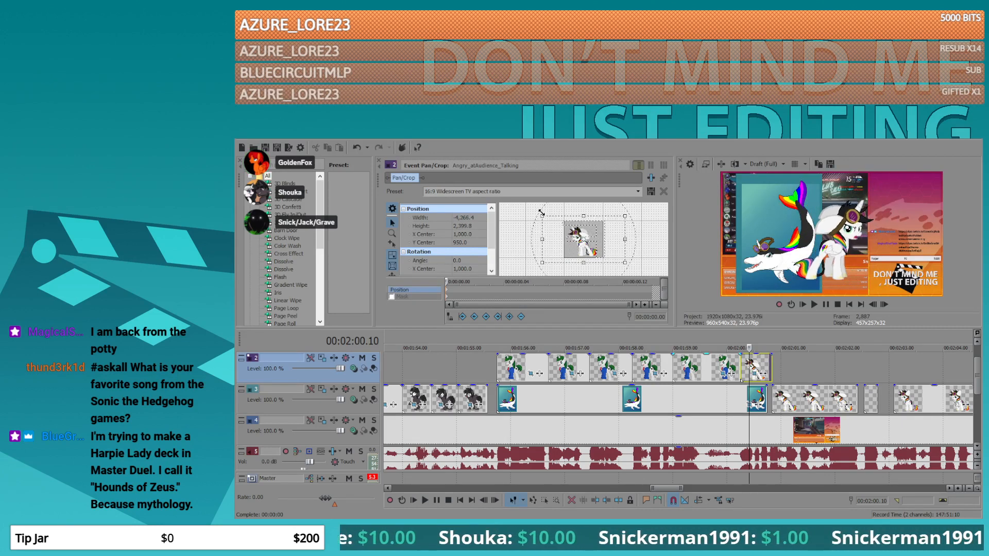
- Frame Angry_atAudience_Talking at about 3,326 by 1,871, centred at -184, 686, temporarily placing it beneath the green-maned pony, and return it to his track
left_click_drag(754, 369, 722, 394)
left_click(722, 399)
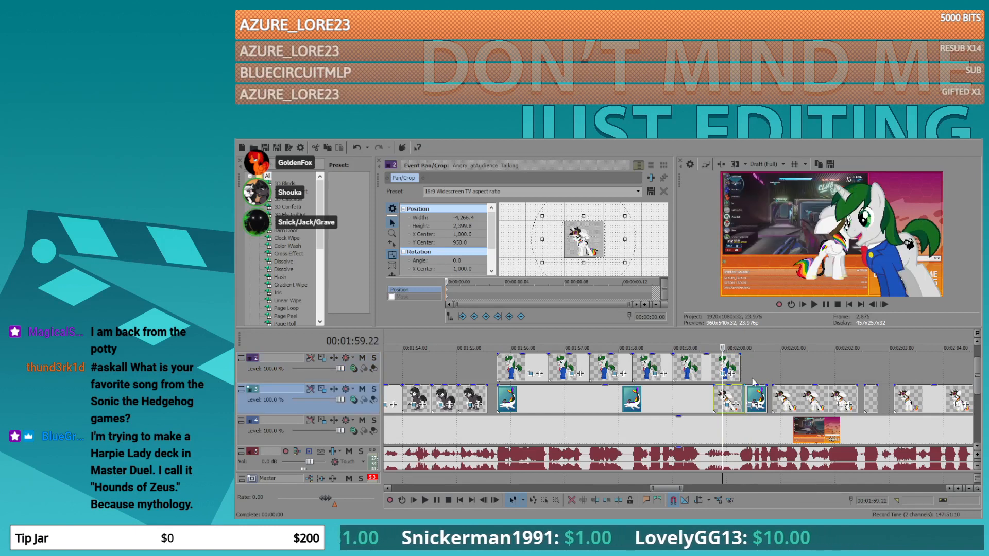
left_click_drag(730, 397, 658, 395)
left_click(658, 396)
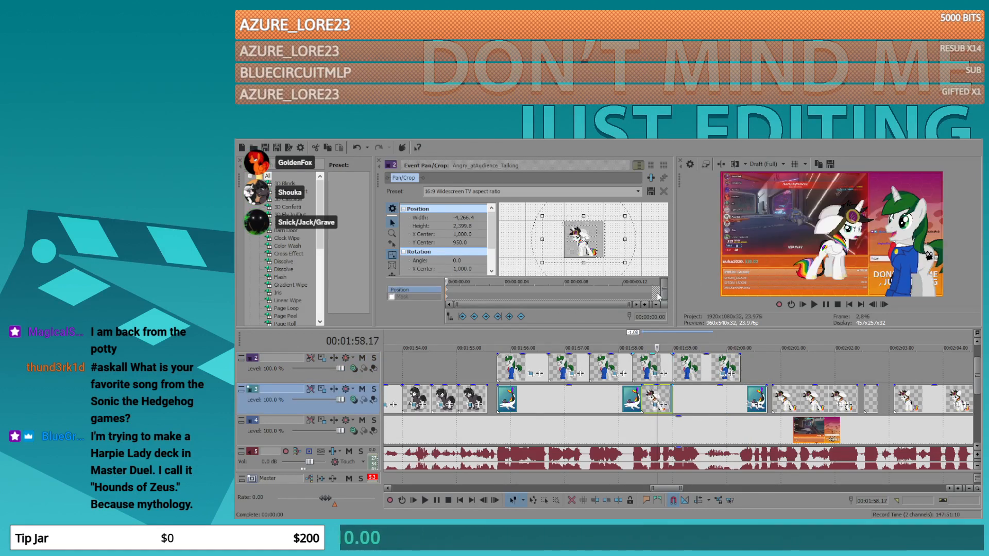
left_click_drag(588, 262, 570, 242)
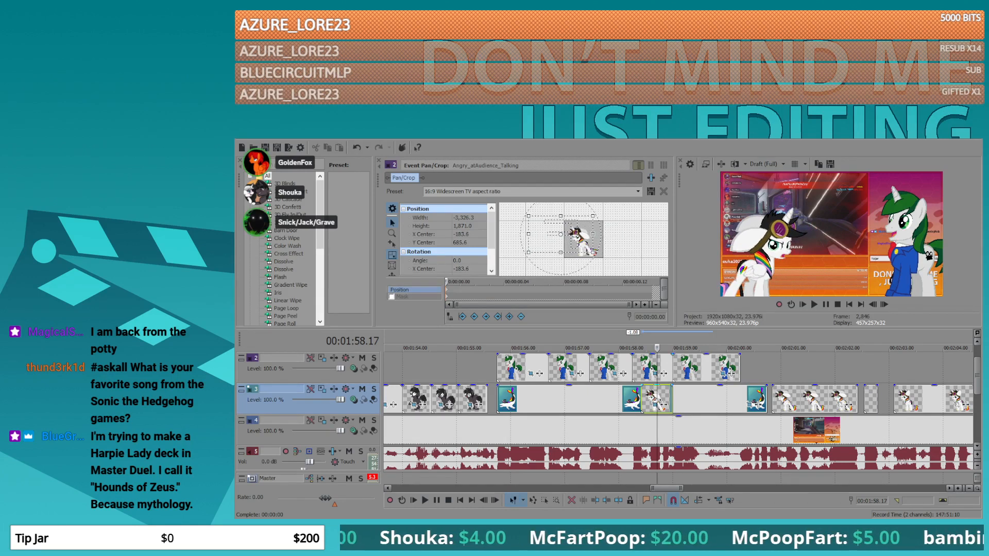
left_click_drag(669, 399, 763, 363)
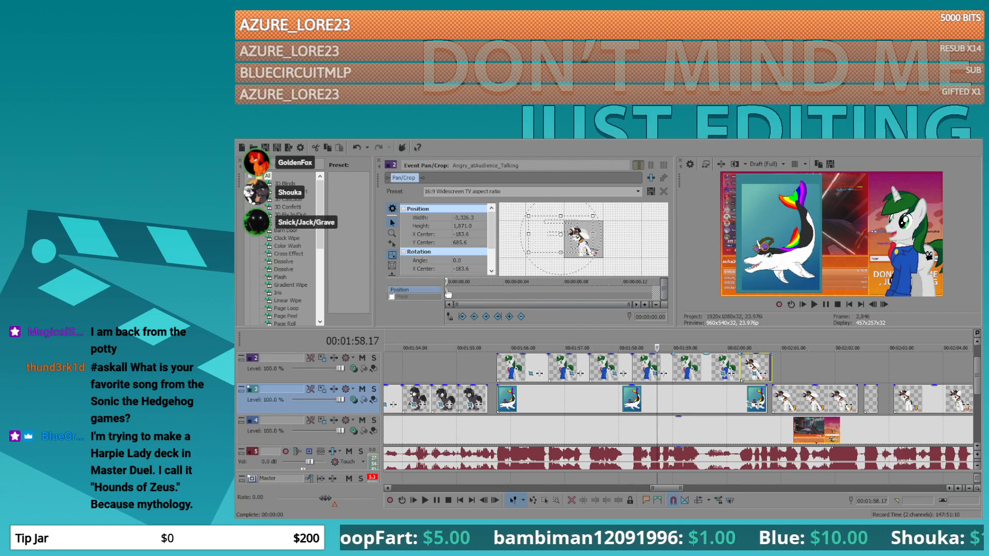
- Apply the same framing to Angry_Furious_Audience, move the event up to the green-maned pony's track and play back
left_click(840, 405)
left_click(791, 400)
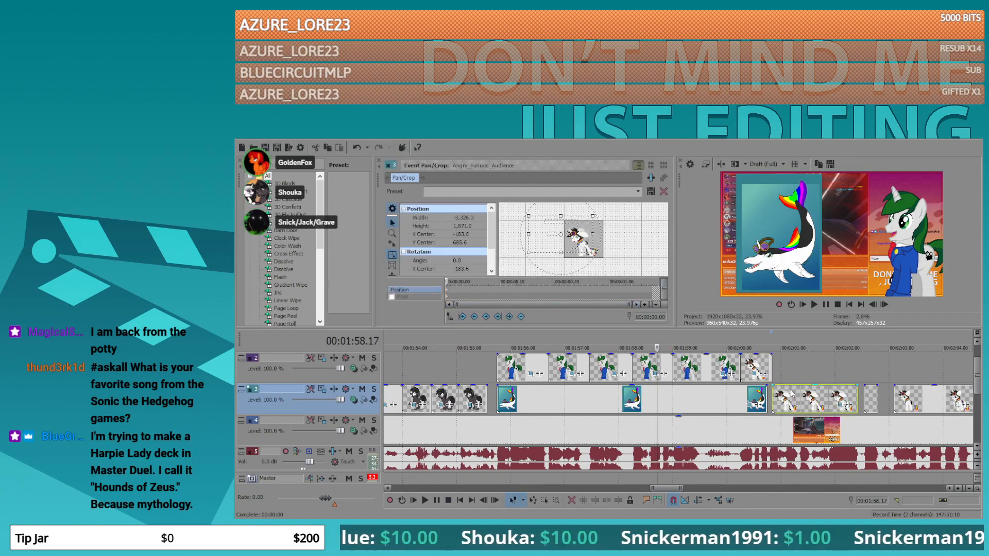
left_click_drag(791, 392, 793, 368)
key("space")
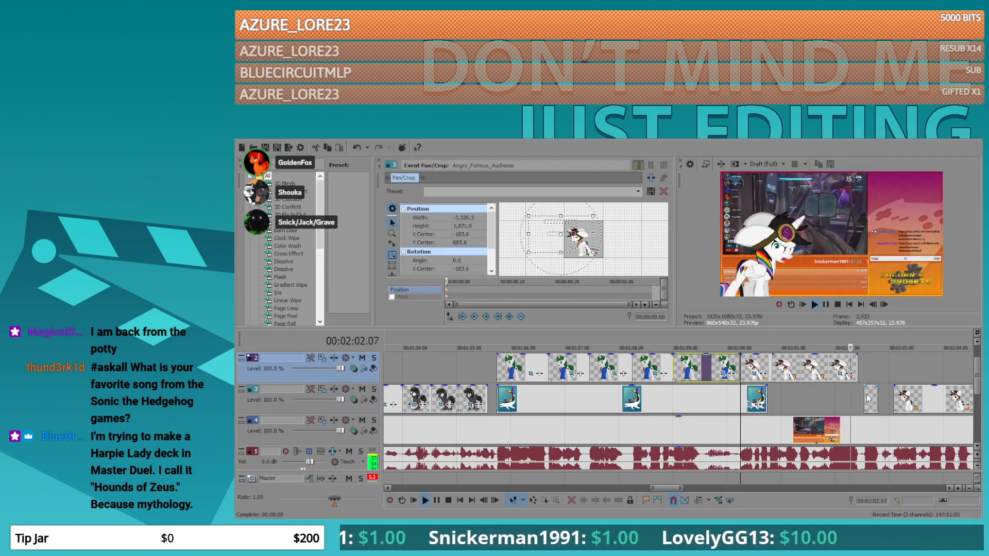
- Apply the same framing to the following Angry_Talking_Audience and YAY_EyesClosed events
scroll(830, 394, "down", 2)
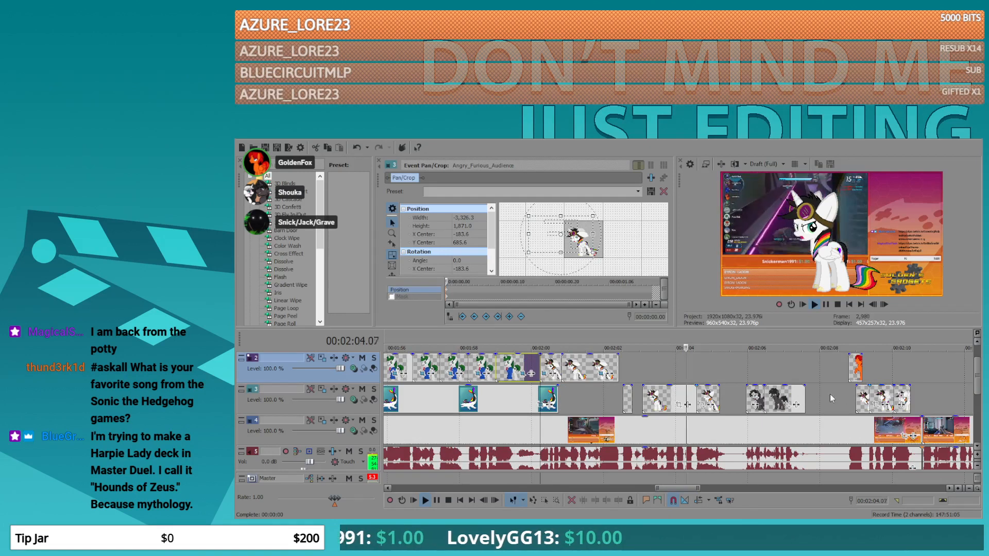
key("space")
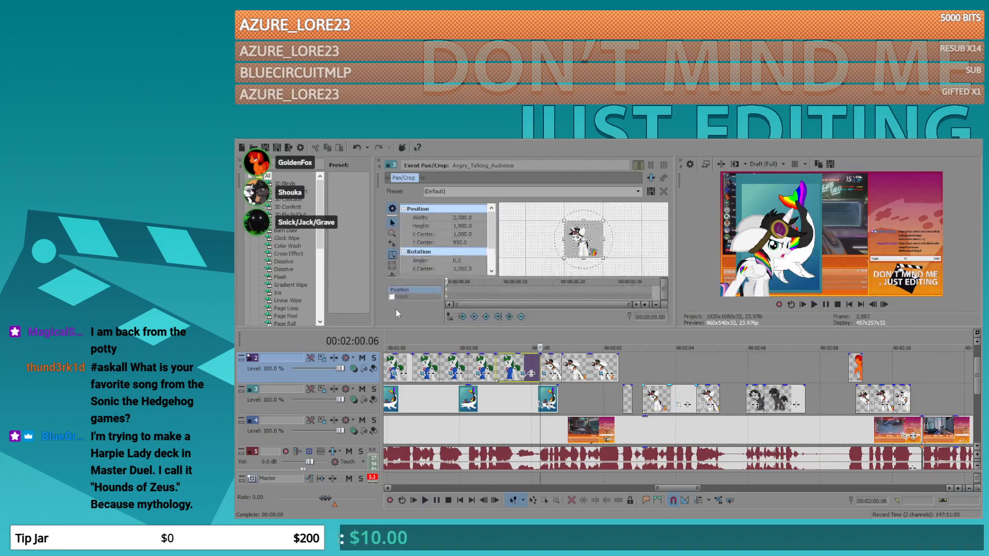
left_click(701, 404)
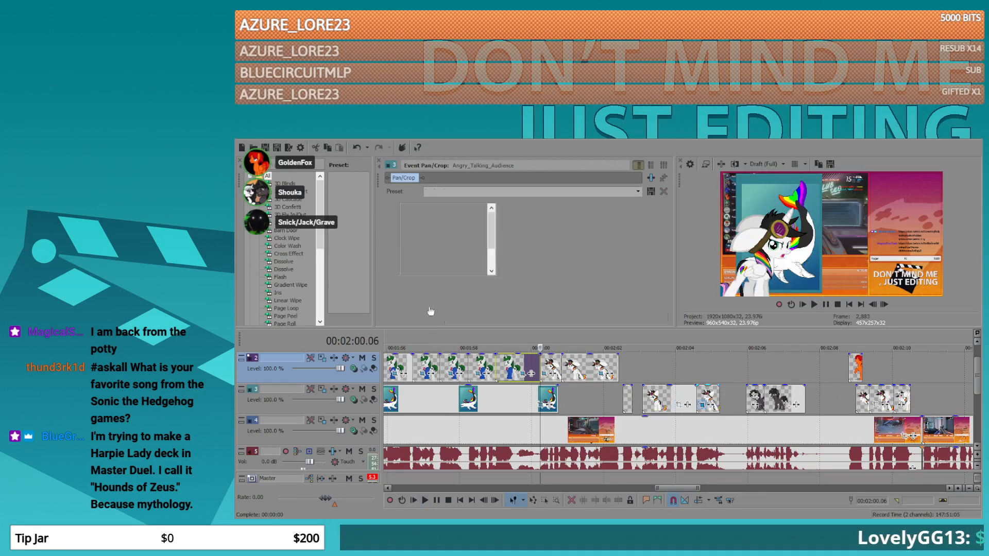
- Extend the last part of the dolphin image beneath the white pony, give it a fade-out and play back
mouse_move(558, 389)
left_mouse_down()
mouse_move(582, 390)
mouse_move(554, 388)
left_mouse_up()
left_click_drag(553, 387, 548, 387)
key("space")
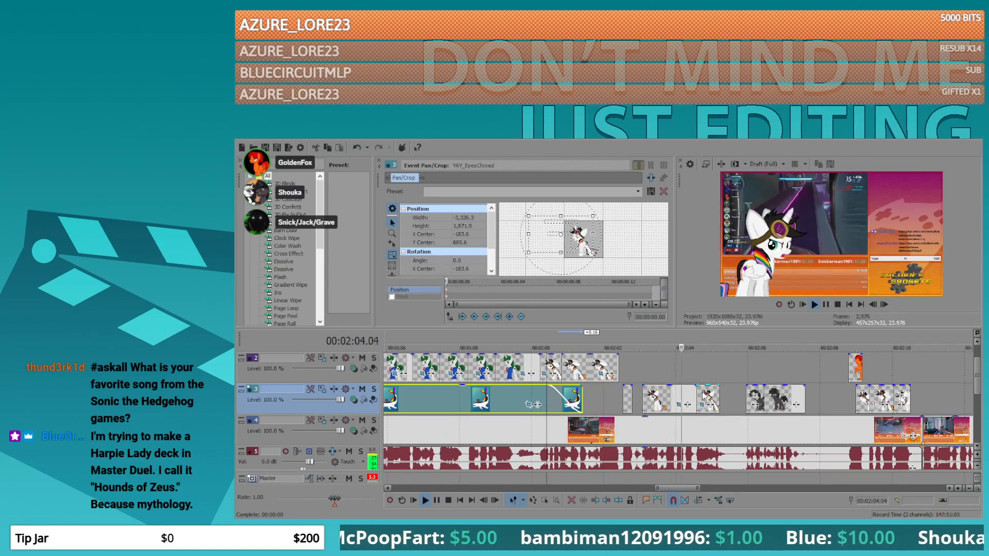
- Resize the YAY_EyesClosed framing to about 2,630 by 1,480, rotate it 14.9 degrees and centre it at about 322, 671
left_click(703, 399)
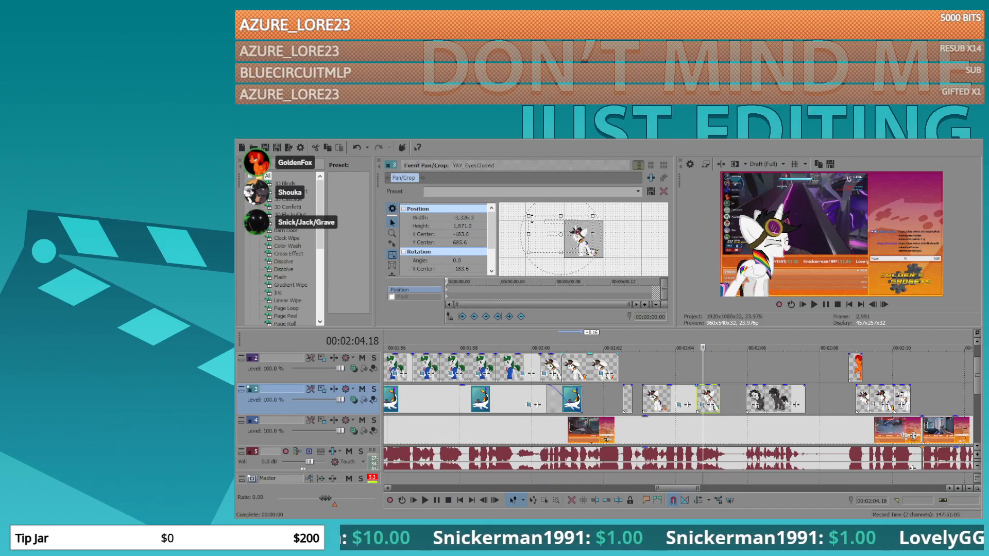
left_click_drag(524, 220, 525, 217)
key("ctrl+z")
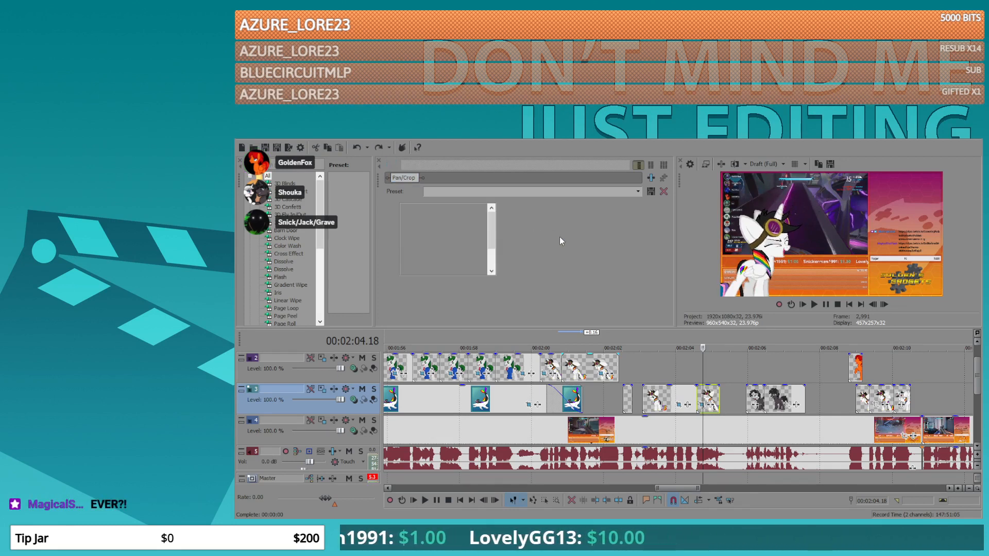
left_click_drag(562, 234, 612, 236)
left_click_drag(535, 204, 564, 207)
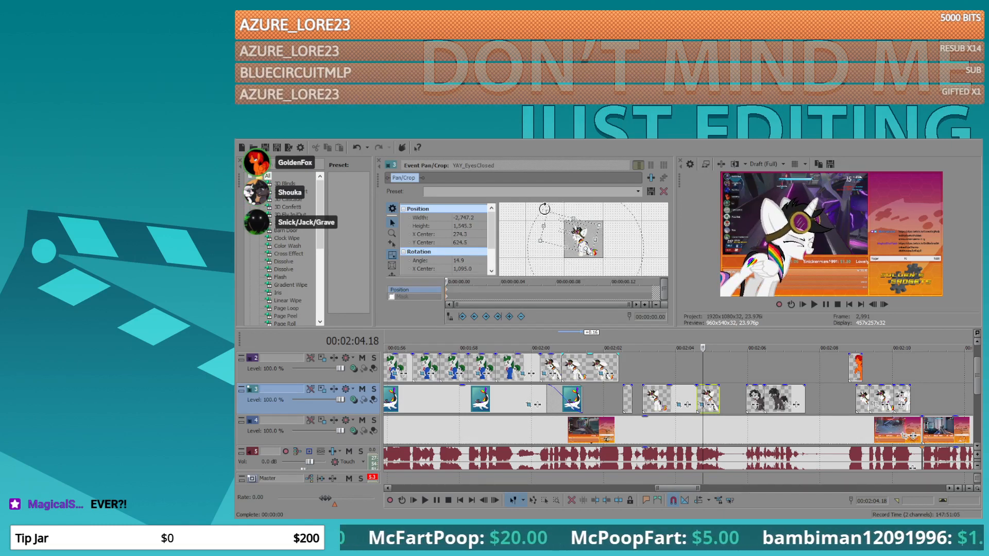
left_click_drag(546, 209, 548, 210)
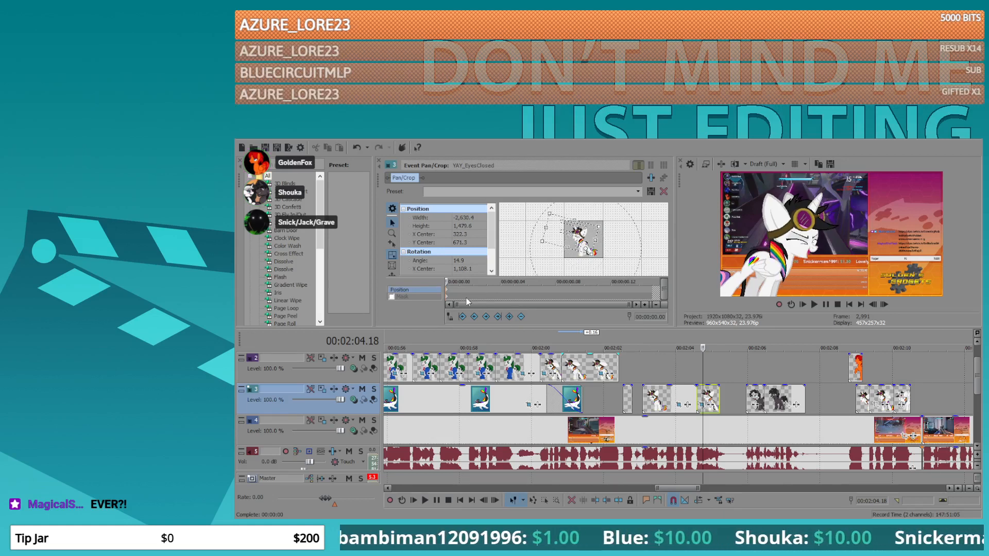
- Keyframe YAY_EyesClosed to shake between centres of about 322, 671 and 347, 621 on alternating frames across the whole event
key("Right")
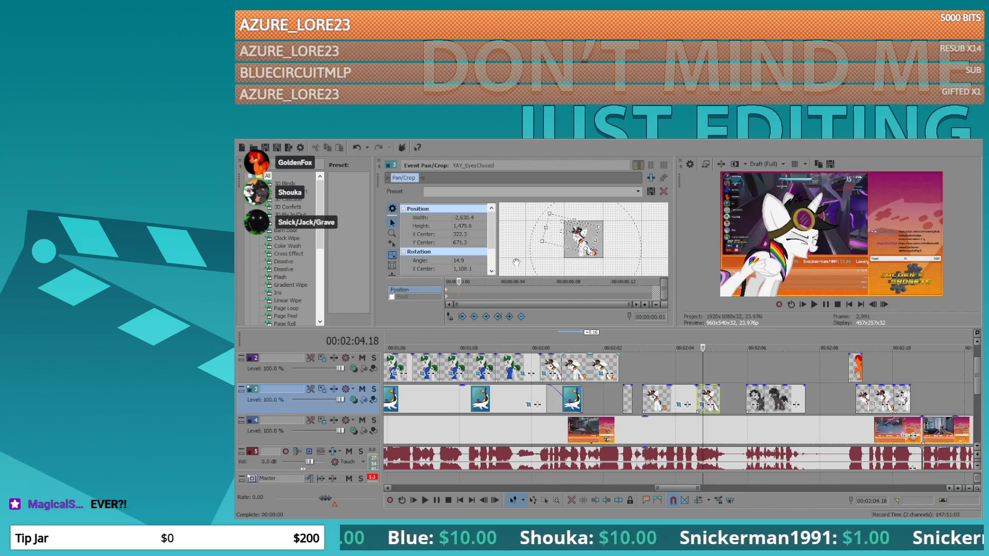
key("Right")
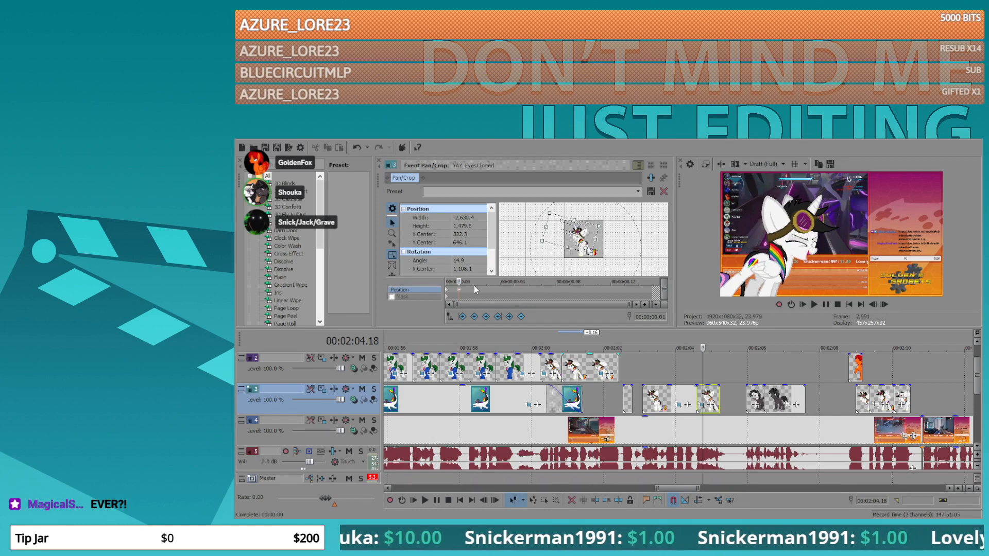
left_click_drag(510, 260, 505, 262)
left_click(487, 288)
mouse_move(473, 291)
left_mouse_down()
mouse_move(499, 293)
mouse_move(491, 291)
left_mouse_up()
left_click(508, 291)
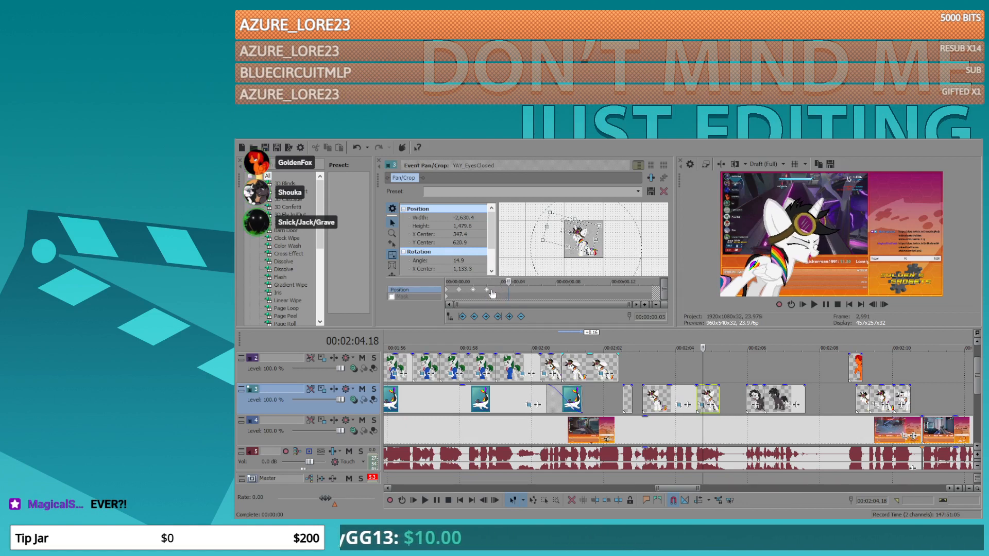
key("ctrl+v")
left_click(554, 289)
key("ctrl+v")
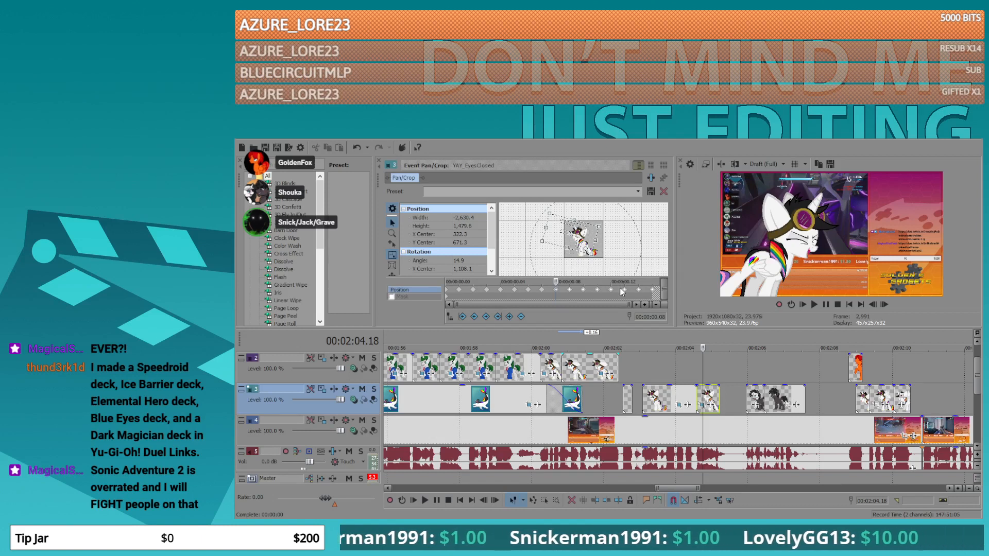
- Play back the YAY_EyesClosed shake from 00:02:03.22 and step through the frames around the event's end
left_click(673, 365)
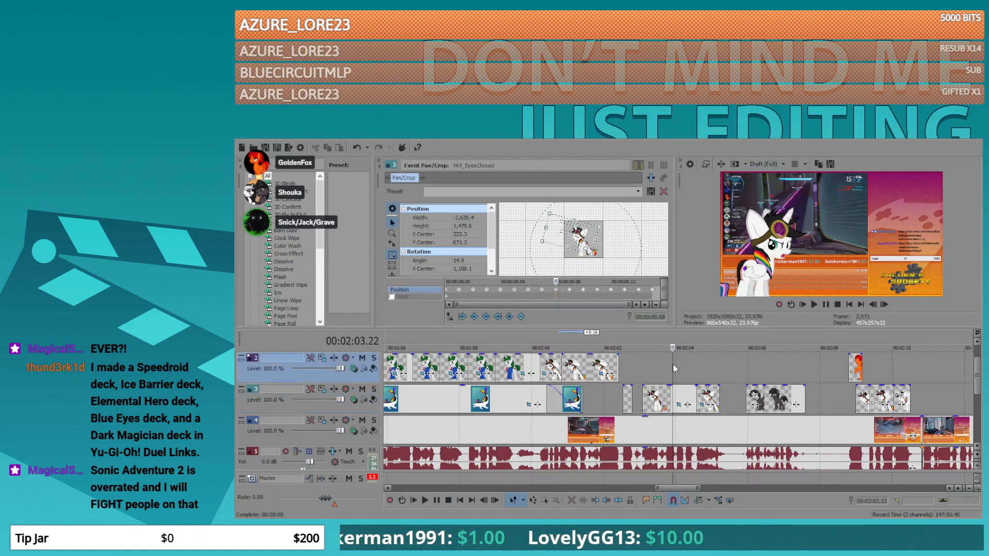
key("space")
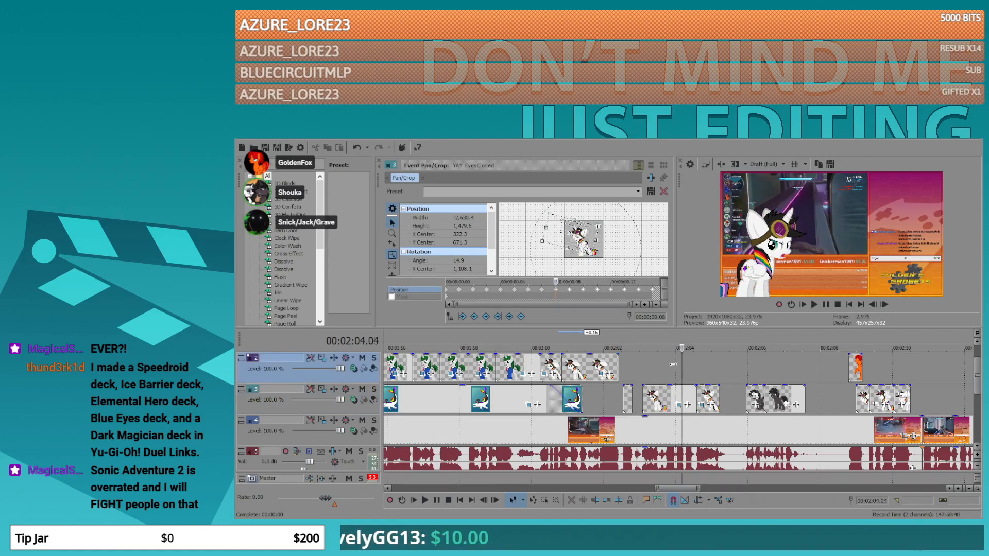
key("Left")
key("Left")
key("Left")
key("Left")
key("Left")
key("Left")
key("Left")
key("Left")
key("Left")
key("Left")
key("Left")
key("Left")
key("Left")
key("Left")
key("Left")
key("Left")
key("Left")
key("Left")
key("Left")
key("Left")
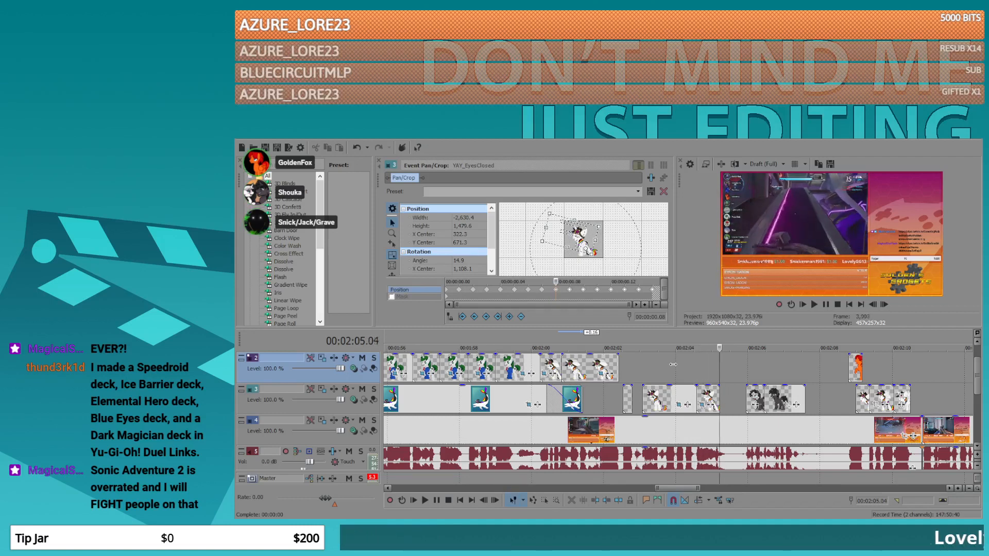
key("Right")
key("Right")
key("Right")
key("Right")
key("Right")
key("Right")
key("Right")
key("Right")
key("Right")
key("Right")
key("Right")
key("Right")
key("Right")
key("Right")
key("Right")
key("Right")
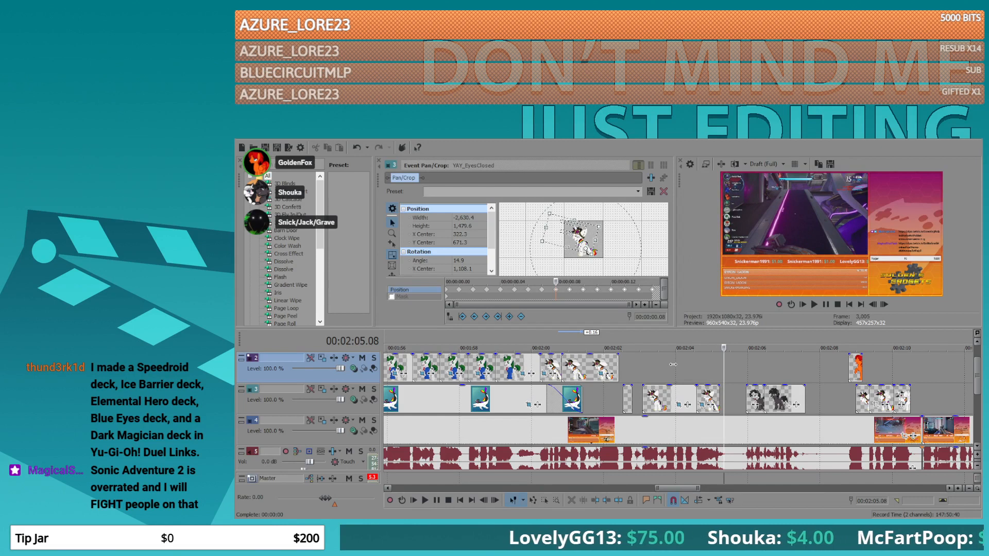
- Recentre the Happy Prideful Talk framing at about 154, 250, temporarily overlapping the Angry_Talking_Audience event as a reference and moving it back down
left_click(583, 368)
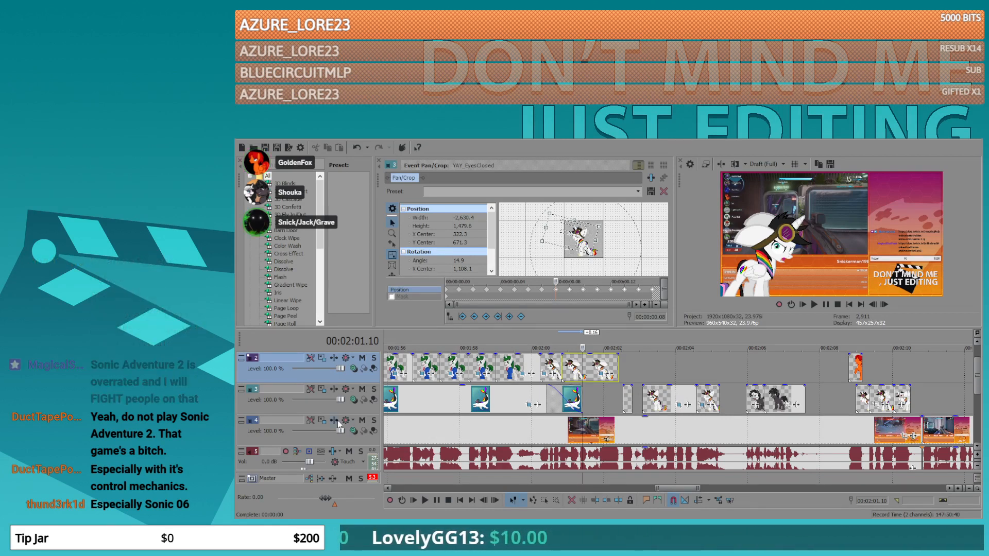
left_click(648, 395)
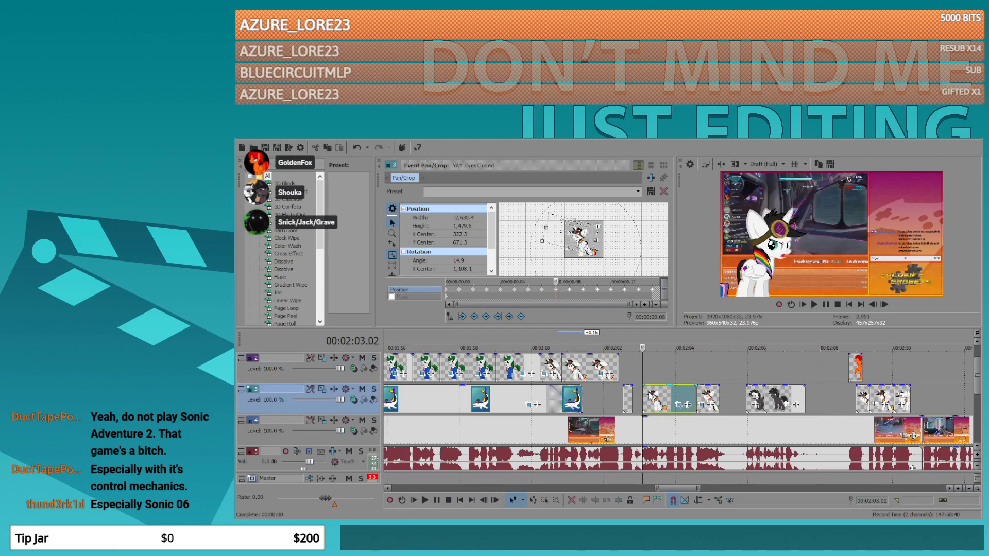
left_click(625, 394)
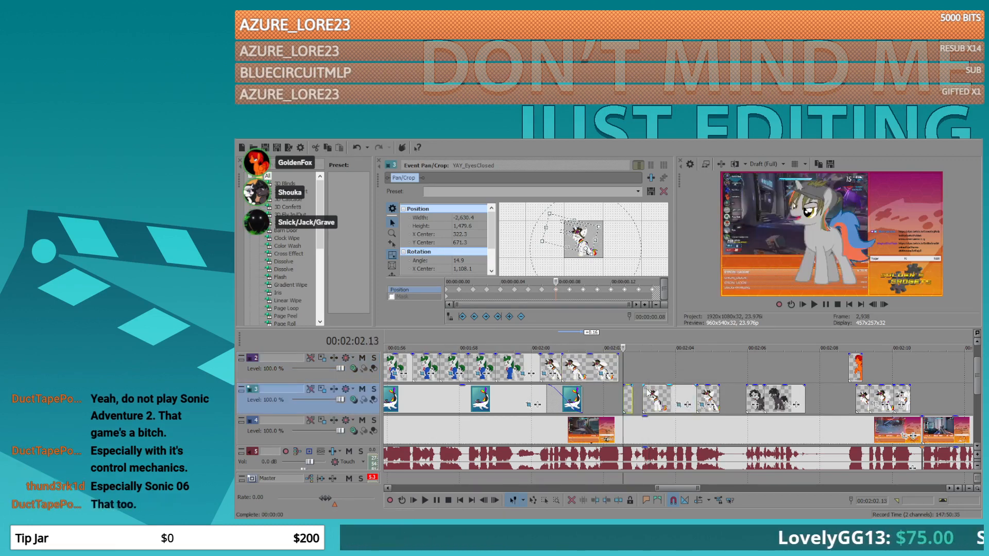
scroll(691, 404, "up", 3)
left_click_drag(745, 402, 690, 375)
left_click(687, 375)
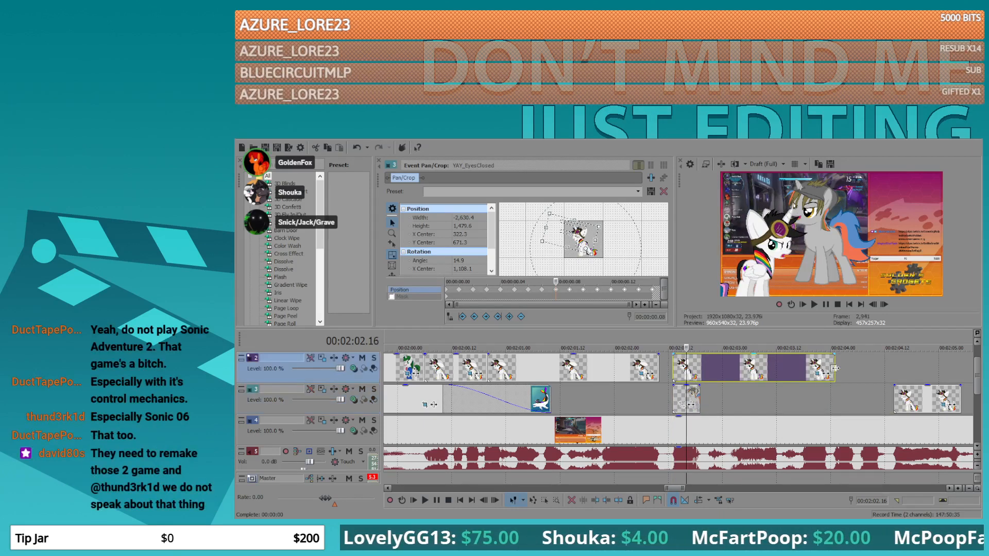
left_click(819, 376)
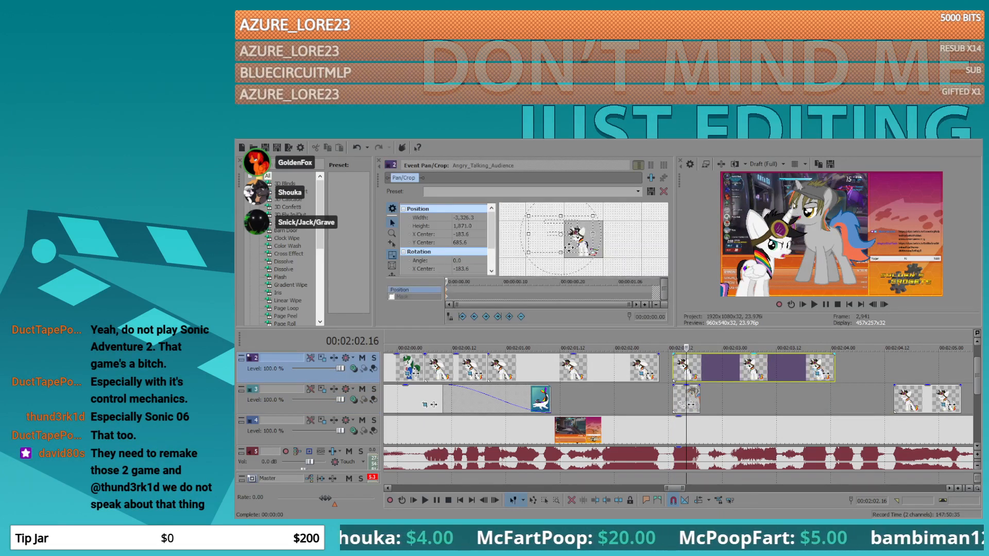
left_click(686, 404)
scroll(595, 249, "up", 3)
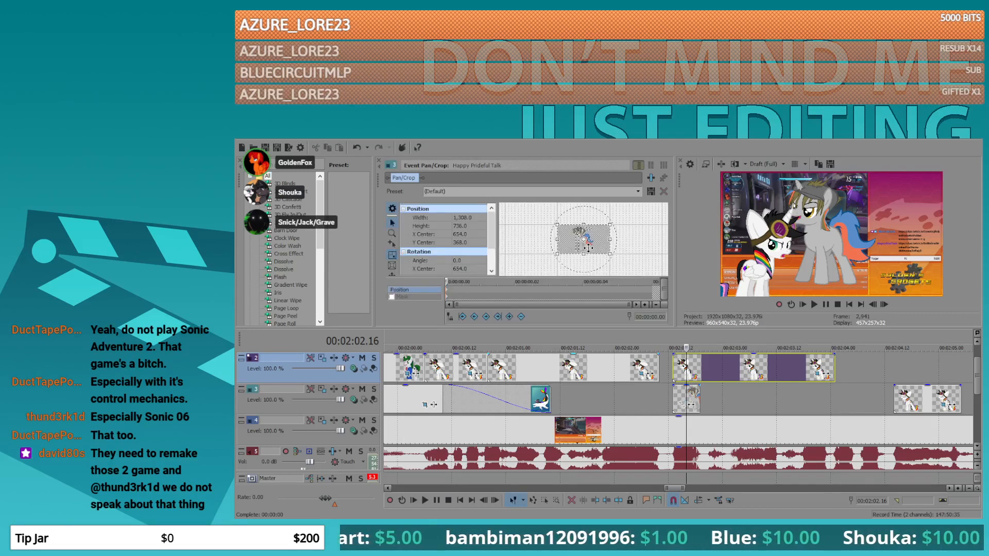
left_click_drag(596, 248, 569, 243)
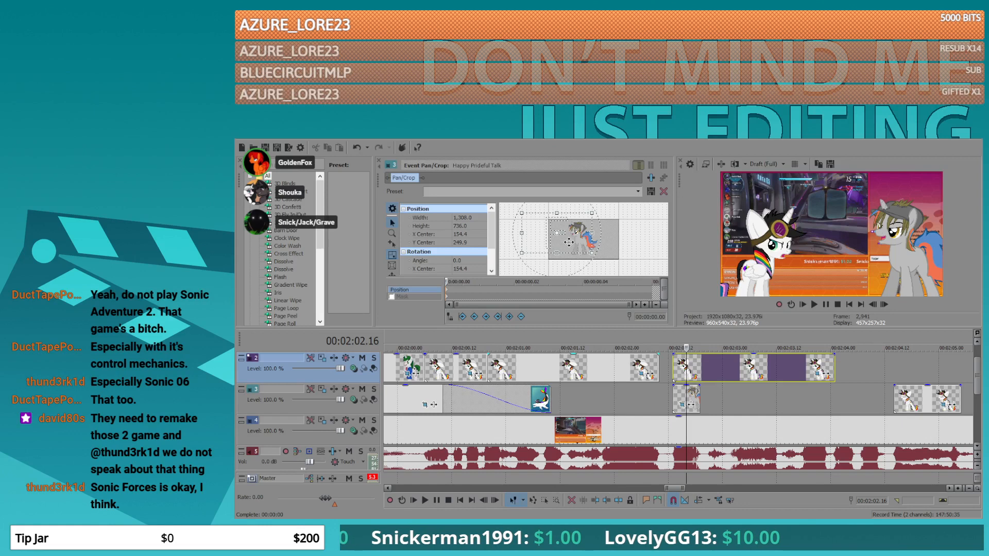
left_click_drag(756, 369, 814, 392)
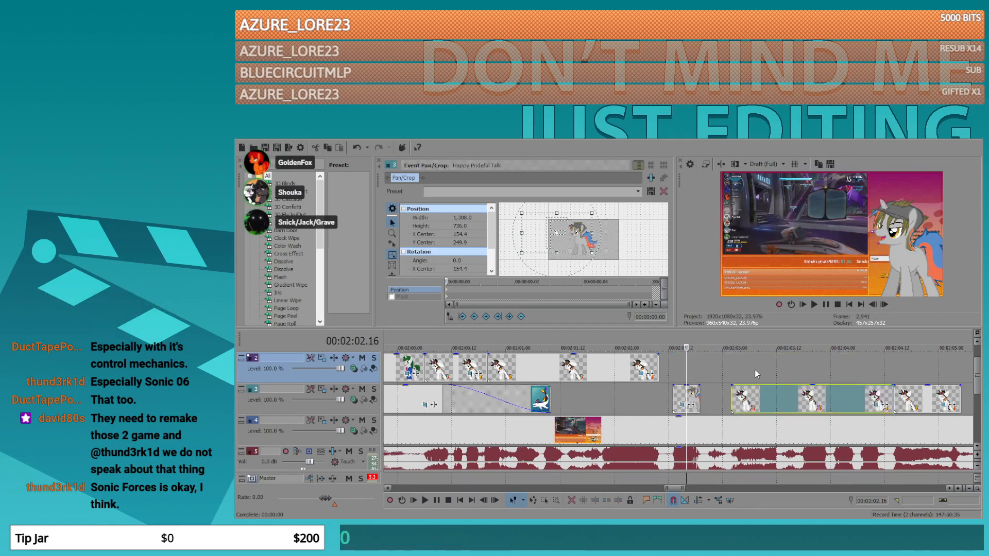
- Copy the framing of Happy Talk Look at You (4) to the Laugh (4) and Happy Cocky Look Away events
scroll(757, 368, "down", 3)
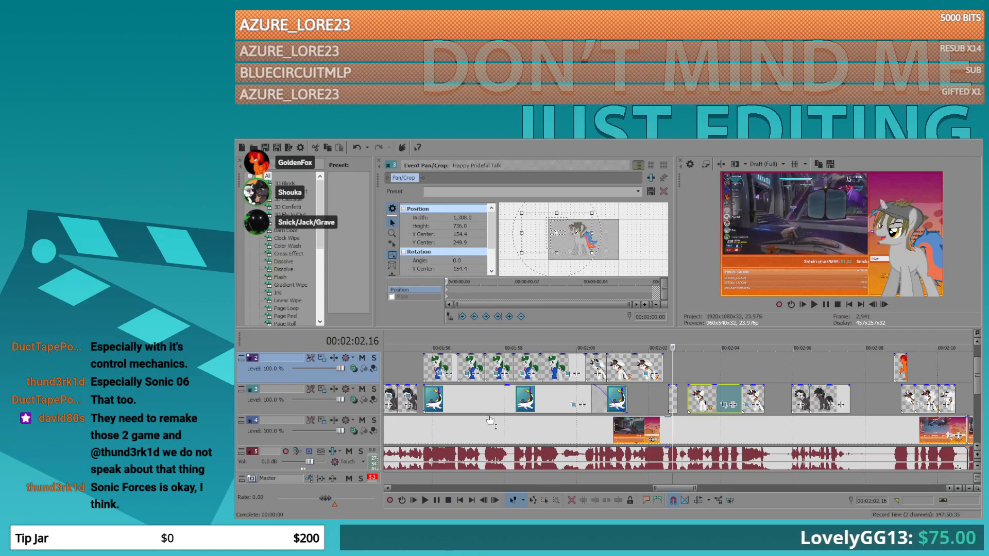
left_click(408, 404)
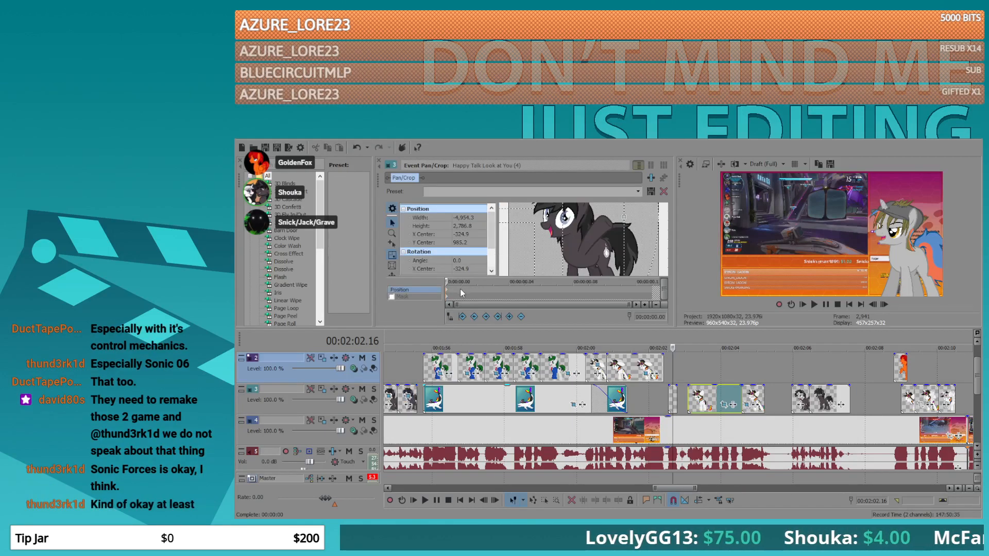
left_click(801, 397)
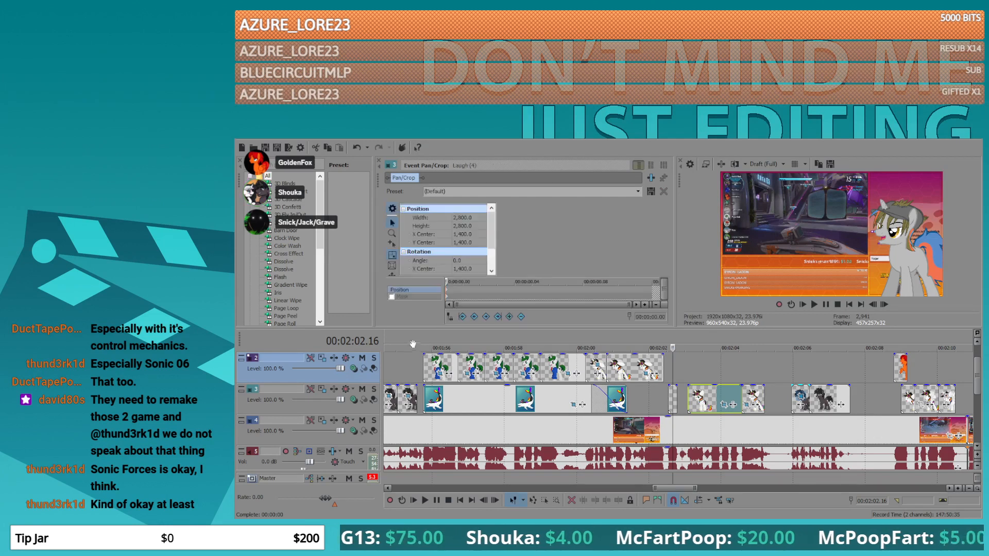
left_click(830, 404)
key("ctrl+v")
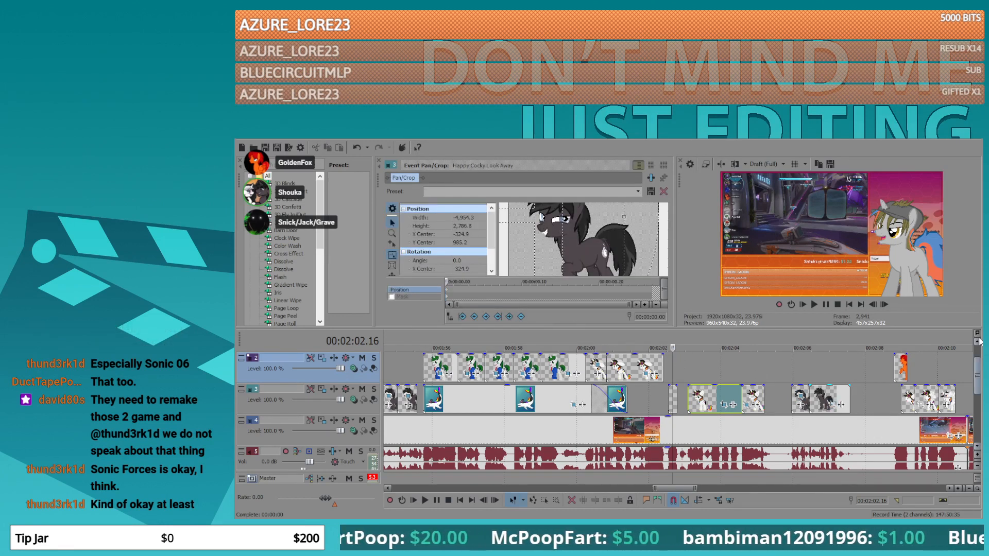
- Copy the framing of Angry_Furious_Audience to the Shocked event at 00:02:09.00
left_click(647, 371)
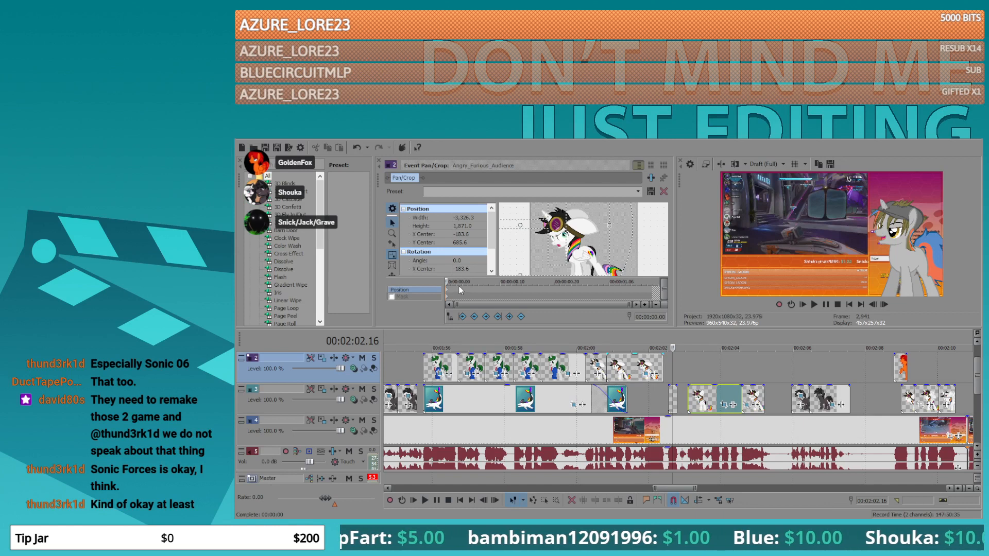
left_click(901, 391)
scroll(901, 392, "up", 3)
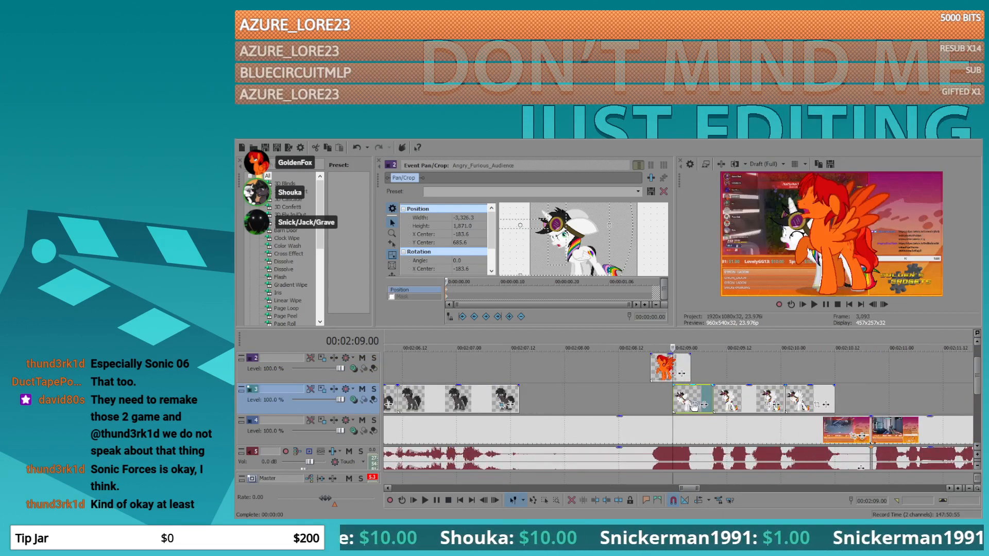
left_click(694, 405)
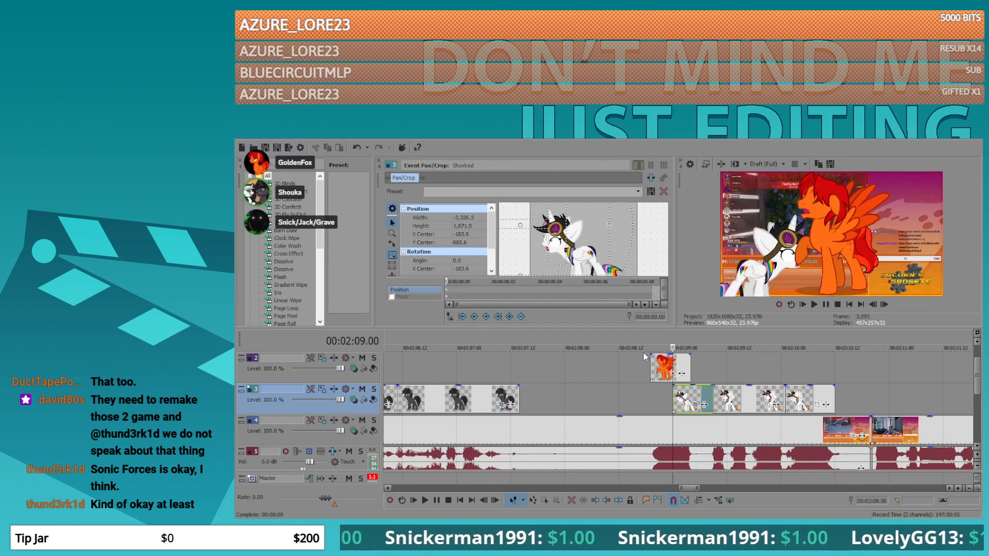
- Frame the orange pegasus event at 00:02:09.00 with the 16:9 Widescreen TV aspect ratio preset, about 5,787 wide and centred at about -208, 1,173
left_click(673, 373)
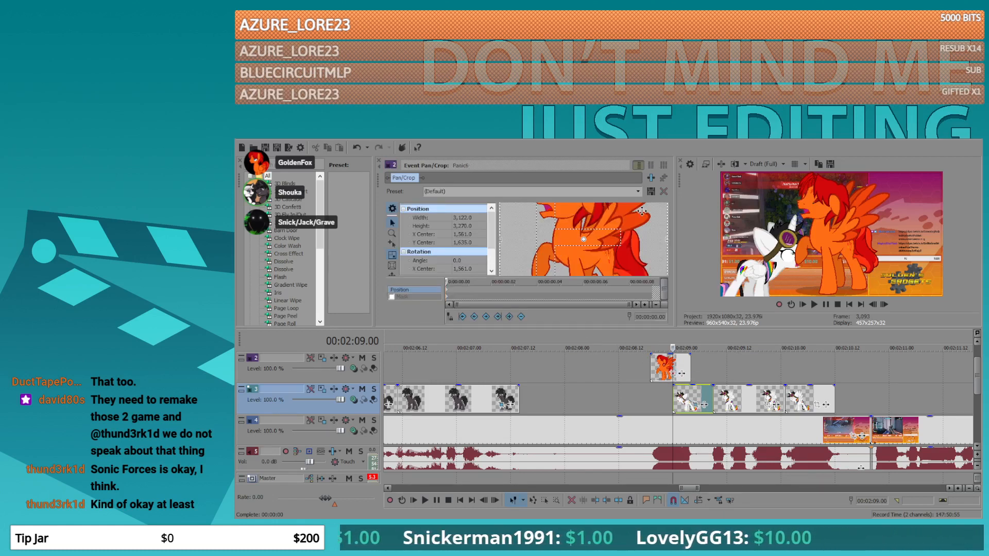
scroll(641, 211, "down", 3)
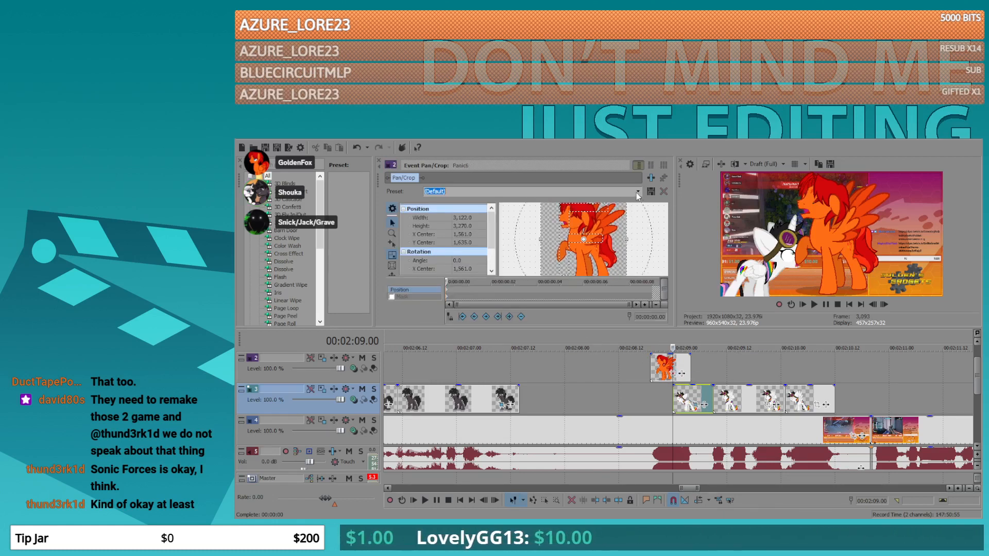
left_click(427, 218)
left_click_drag(541, 215, 462, 171)
right_click(553, 233)
left_click(570, 254)
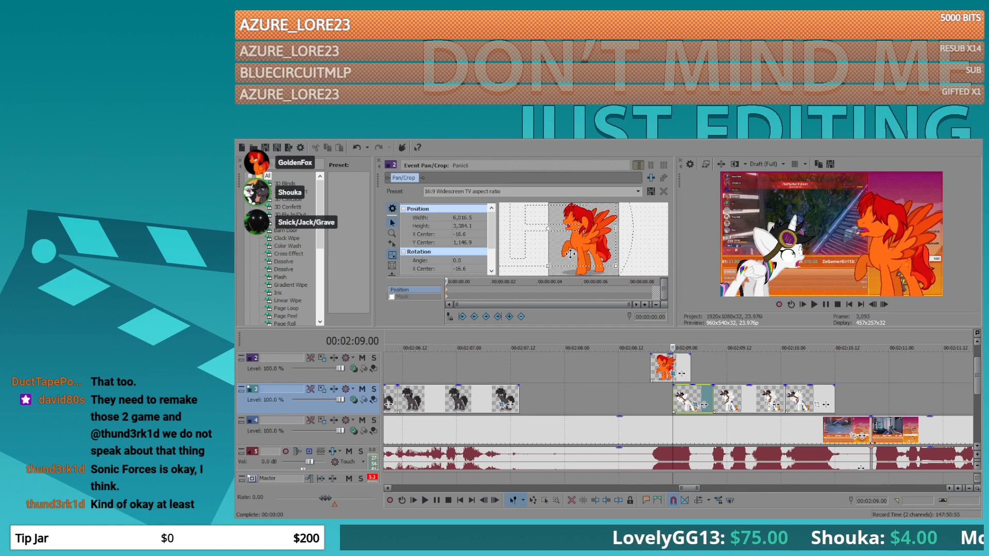
scroll(570, 253, "down", 3)
left_click_drag(525, 210, 527, 212)
left_click_drag(588, 244, 584, 244)
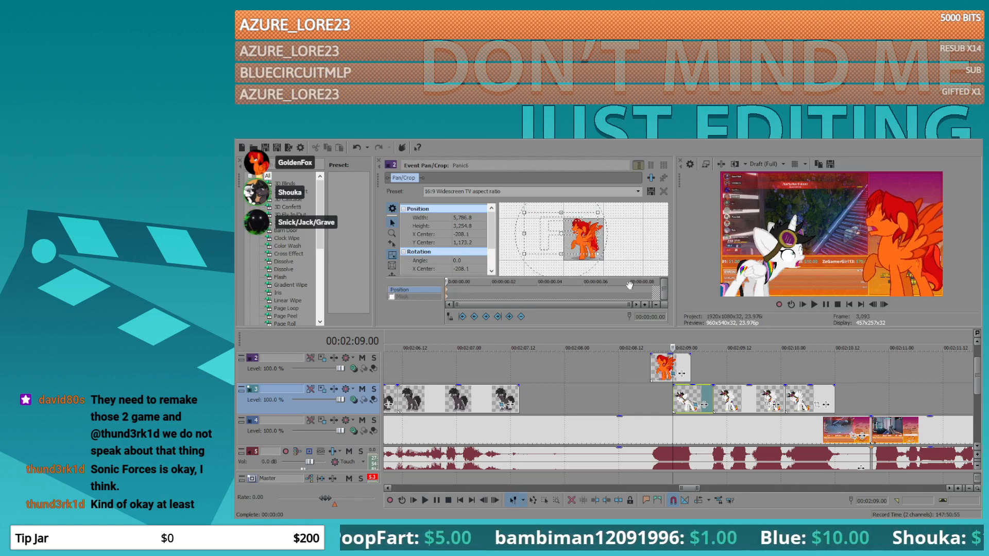
- Copy the Shocked event's framing to the following sprite events up to Angry_Yelling and play the section back
left_click(695, 406)
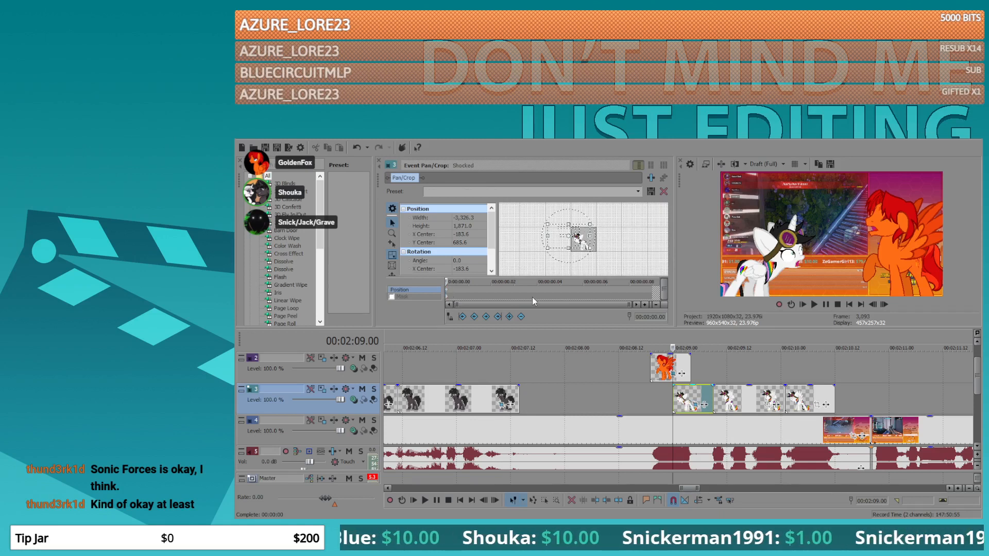
left_click(767, 407)
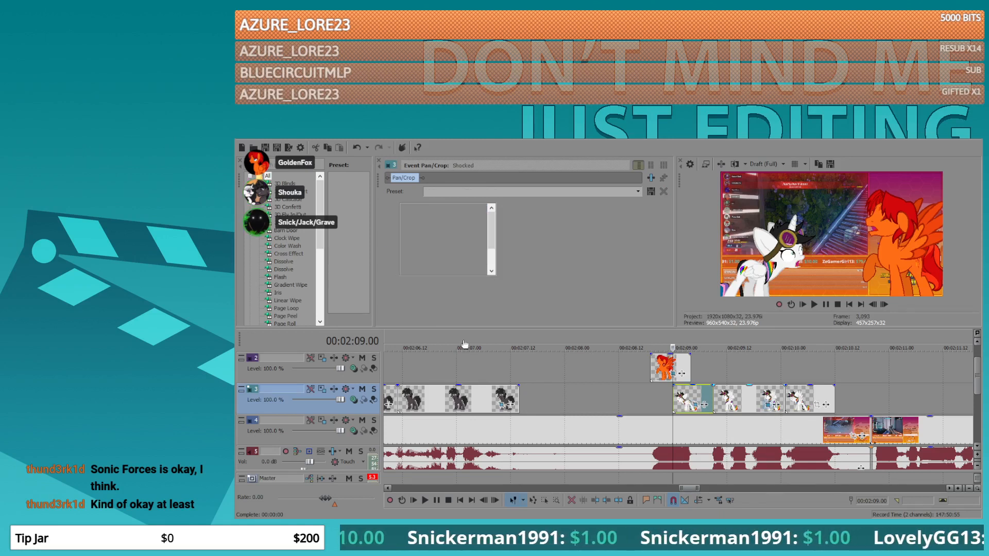
left_click(816, 406)
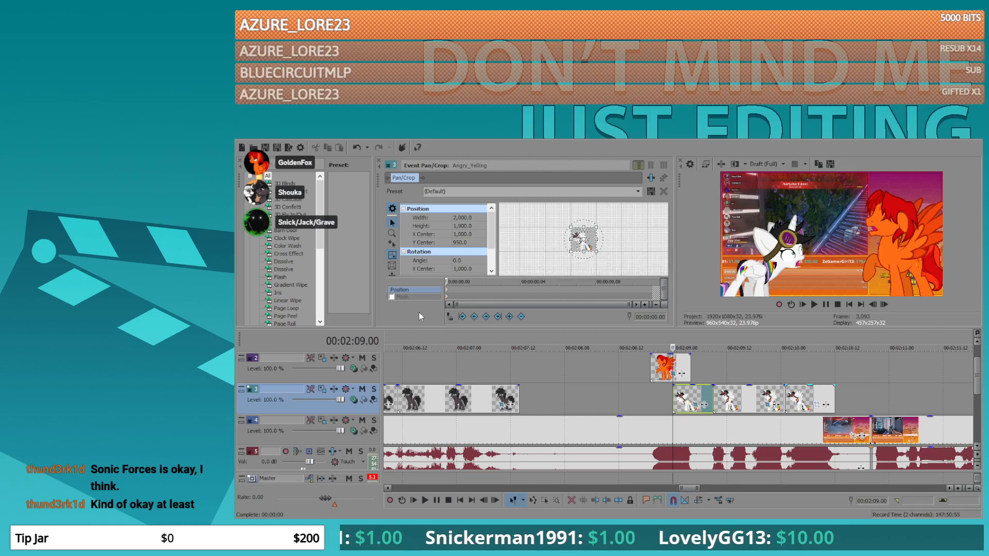
key("space")
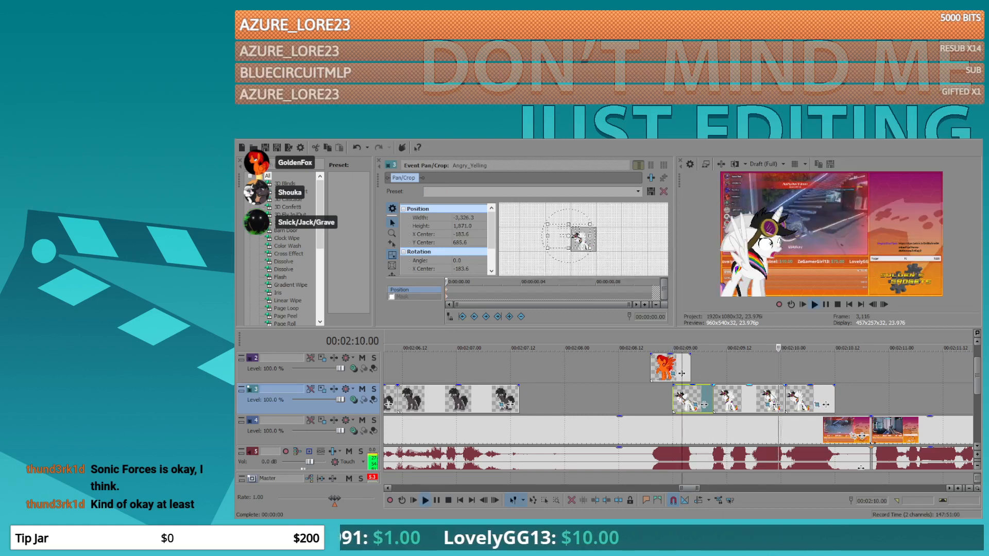
key("space")
- Copy the keyframed shake of YAY_EyesClosed to the Angry_Yelling event and play it back from 00:02:09.16
left_click(789, 398)
scroll(484, 412, "down", 5)
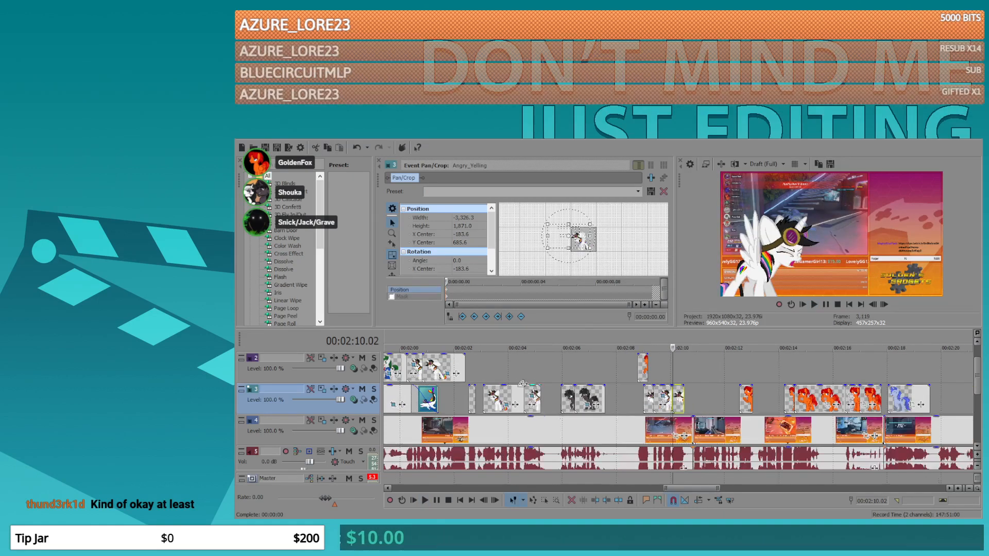
left_click(448, 294)
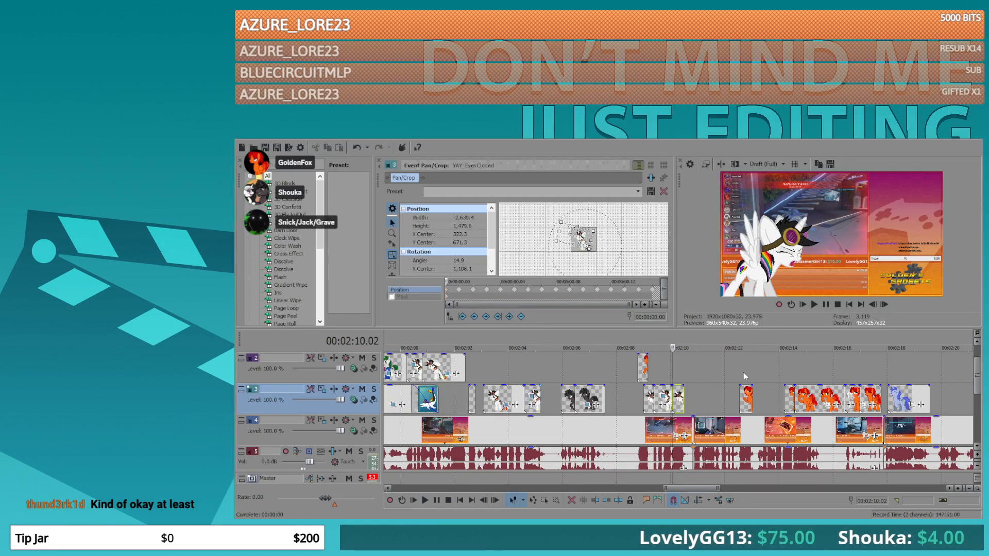
scroll(684, 411, "up", 5)
left_click(699, 404)
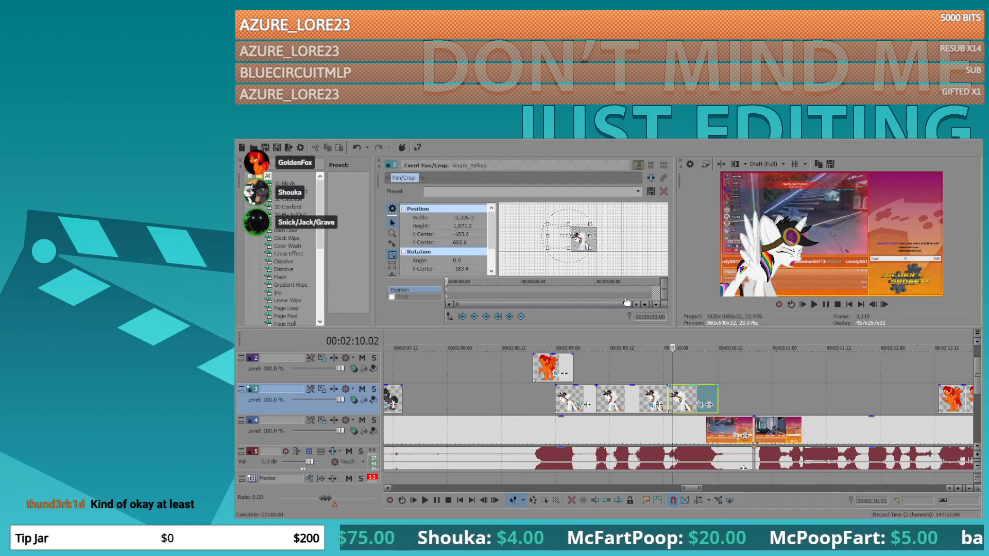
key("ctrl+v")
left_click(627, 379)
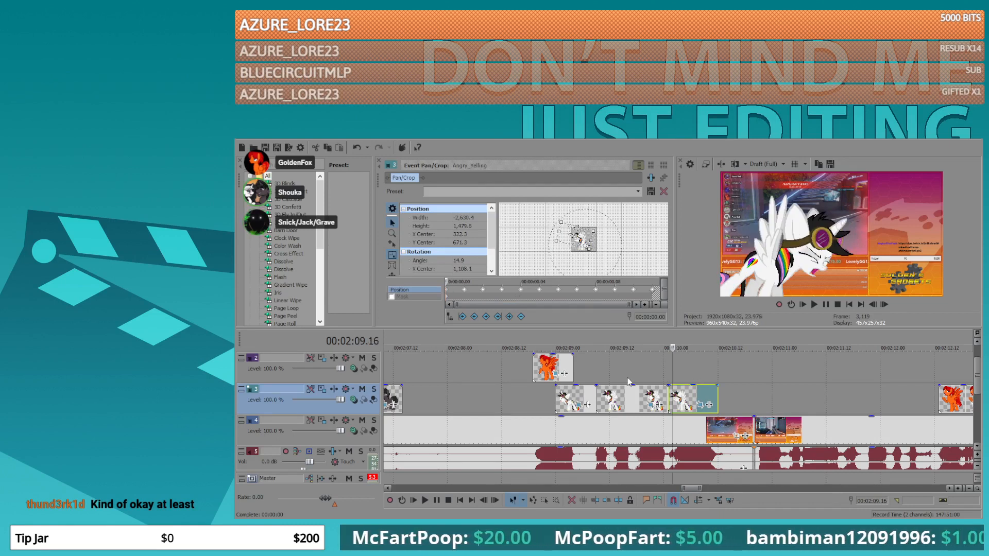
key("space")
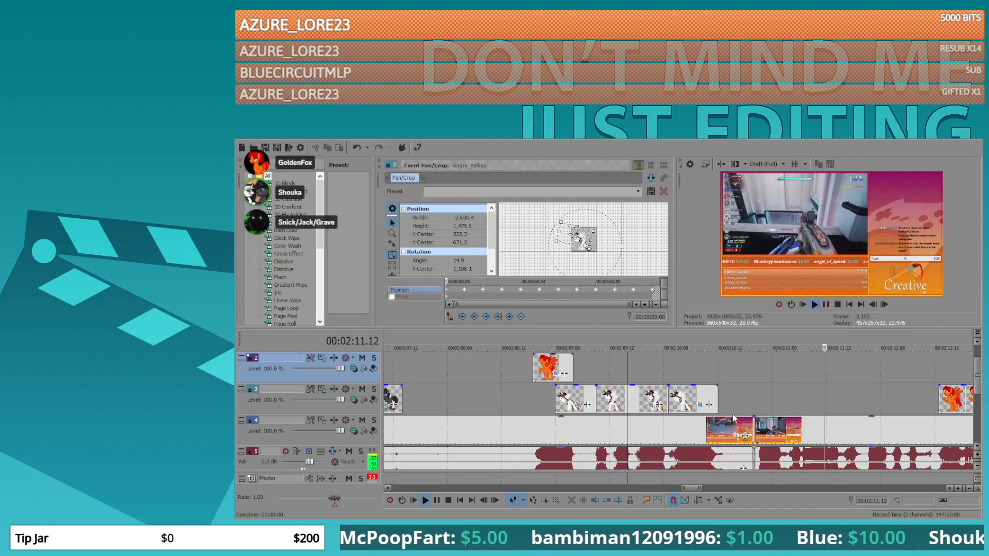
key("space")
- Move all events from 00:01:52.12 through Angry_Yelling earlier to start at 00:01:31.15, directly after the preceding section
left_click_drag(675, 391, 672, 377)
scroll(673, 377, "down", 10)
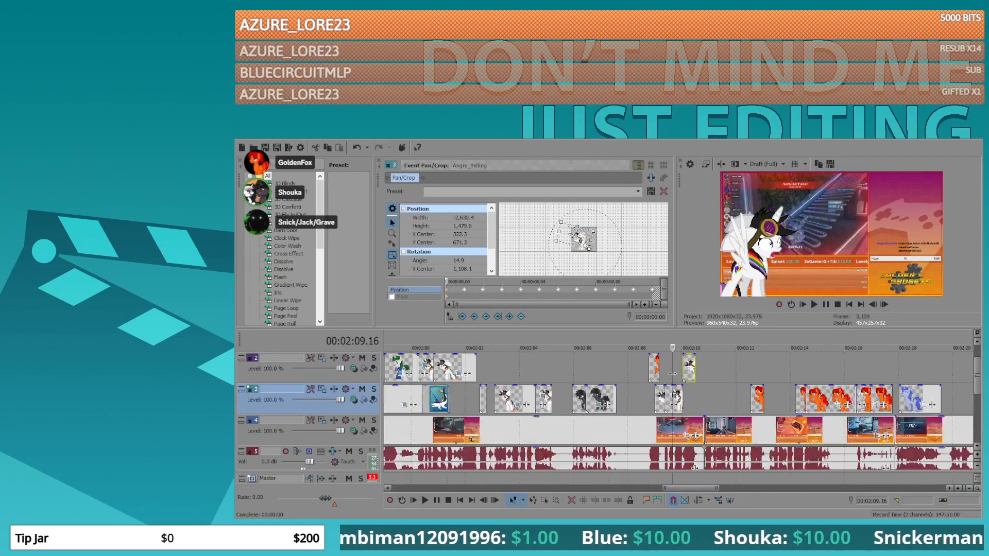
left_click(517, 460)
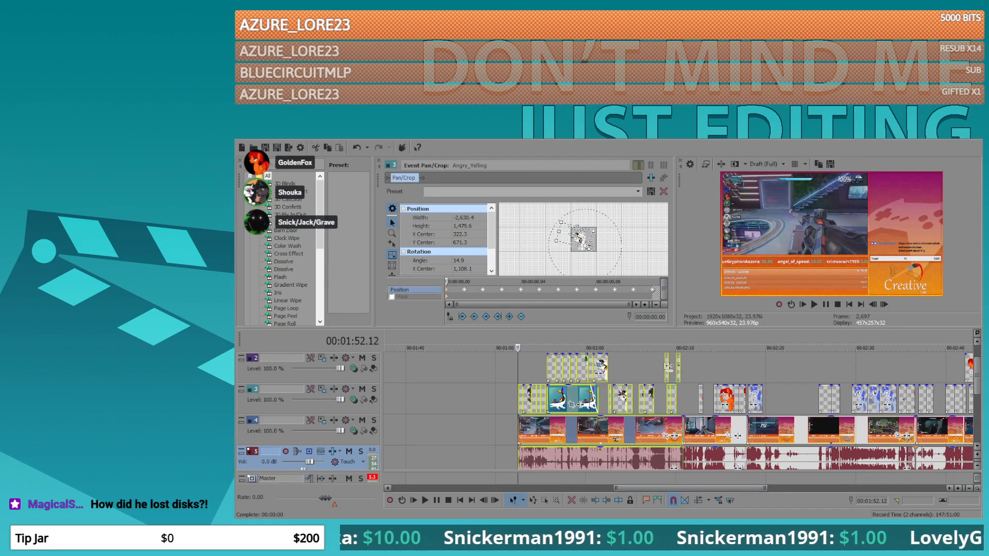
scroll(664, 376, "down", 3)
scroll(660, 379, "up", 4)
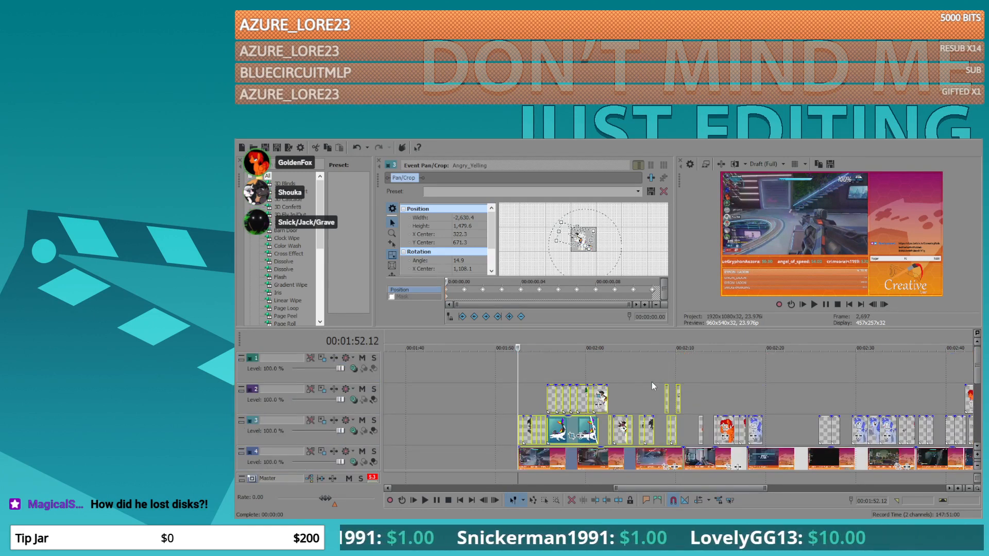
left_click(676, 393)
scroll(676, 393, "up", 6)
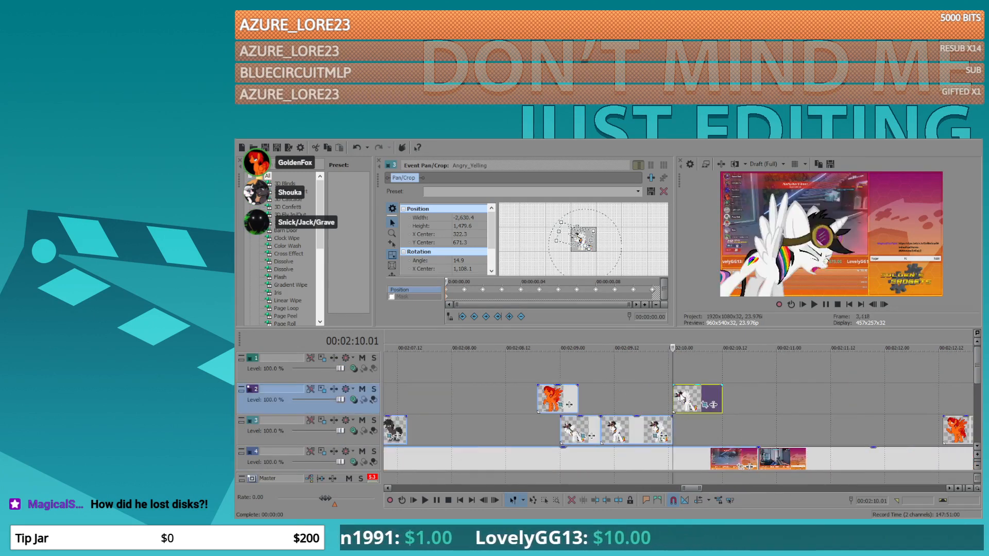
scroll(680, 427, "down", 6)
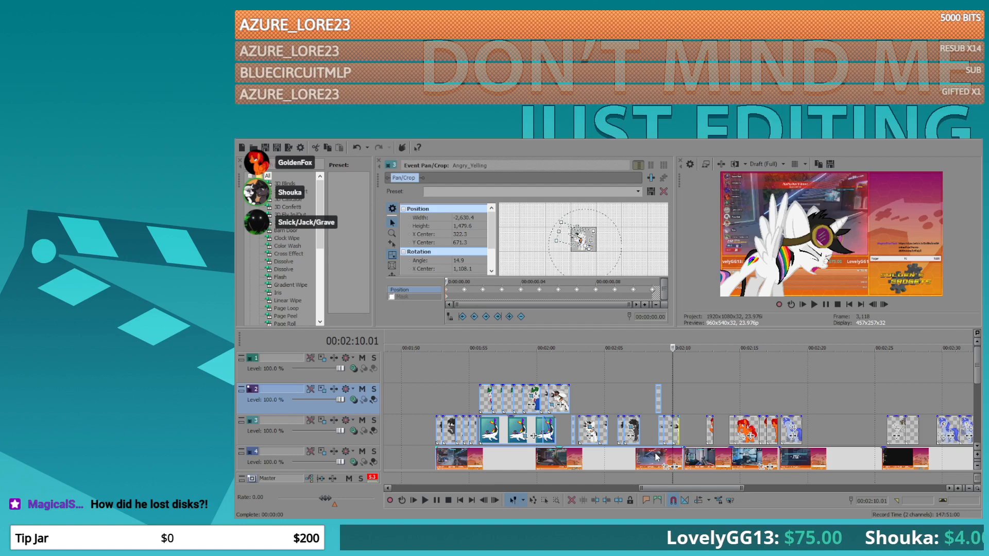
scroll(642, 395, "down", 5)
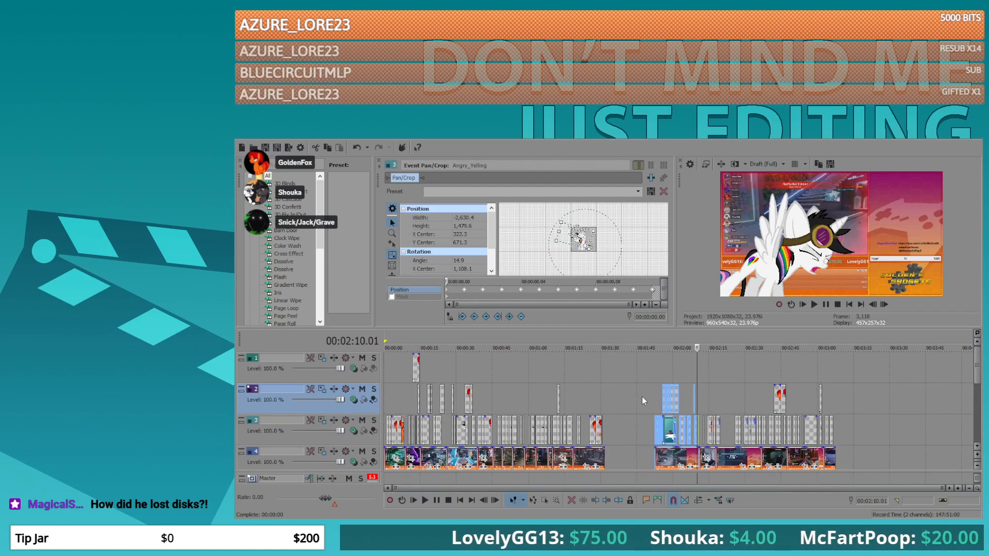
scroll(668, 404, "down", 2)
left_click_drag(668, 404, 620, 404)
left_click(605, 397)
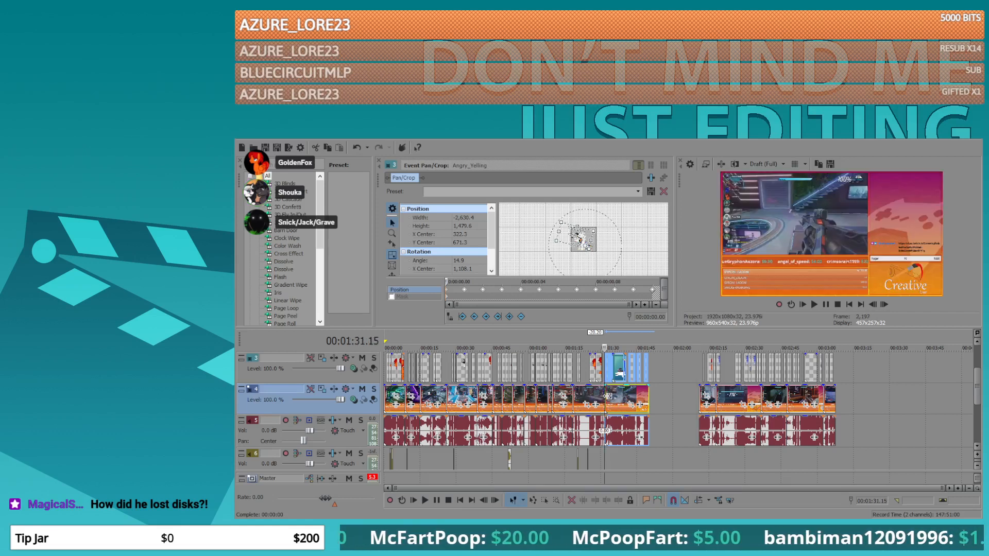
- Play back the moved section from 00:01:31.15
key("space")
scroll(676, 396, "up", 4)
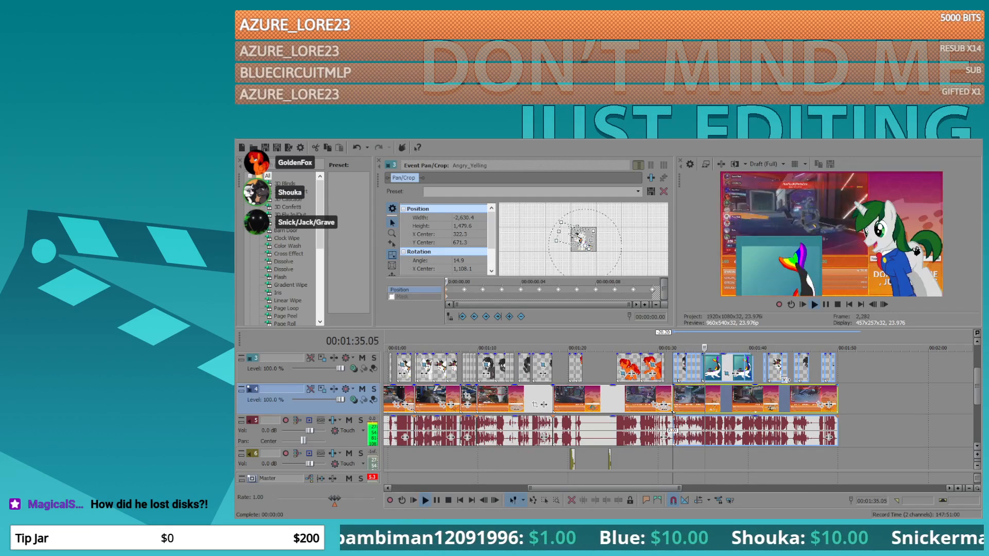
key("space")
- Keyframe the Goofy event around 00:01:33.09 to shake frame by frame through centres of about -363, 947; -287, 947; -325, 909 and -325, 985
scroll(714, 364, "up", 10)
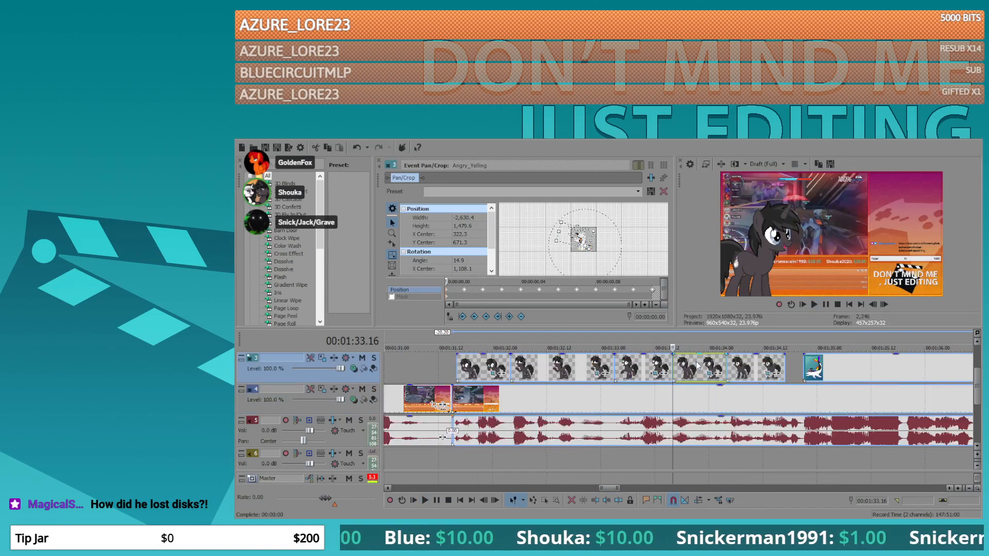
scroll(714, 364, "down", 6)
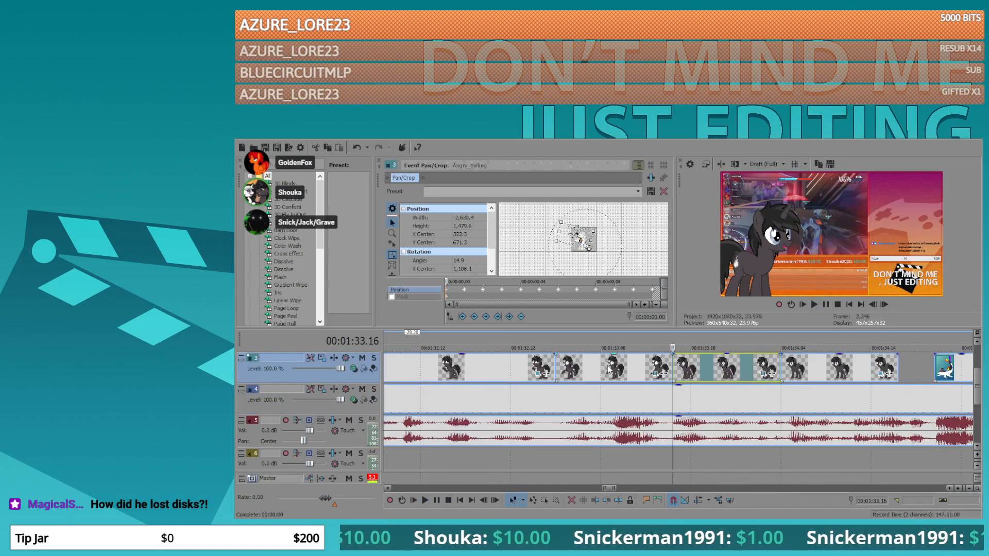
left_click(697, 368)
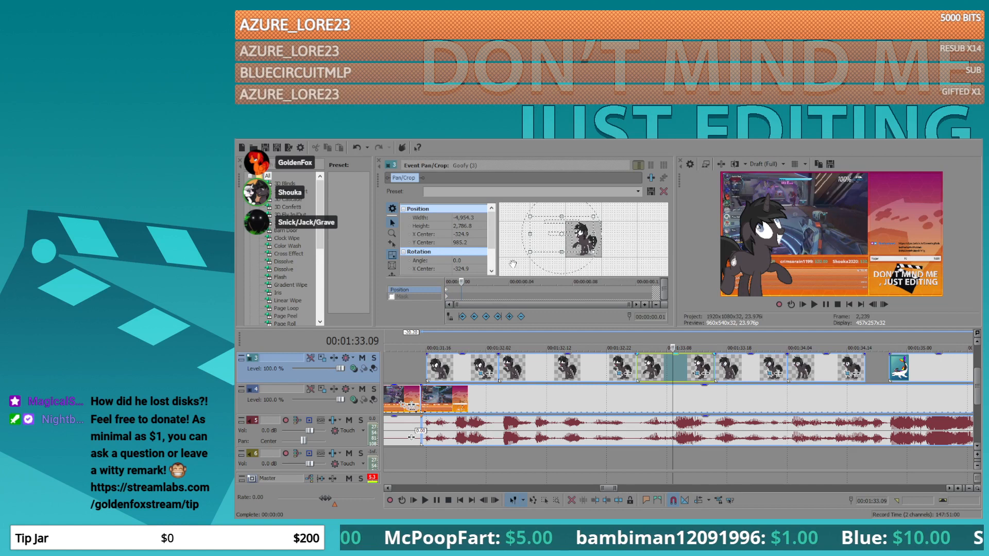
left_click_drag(513, 264, 503, 271)
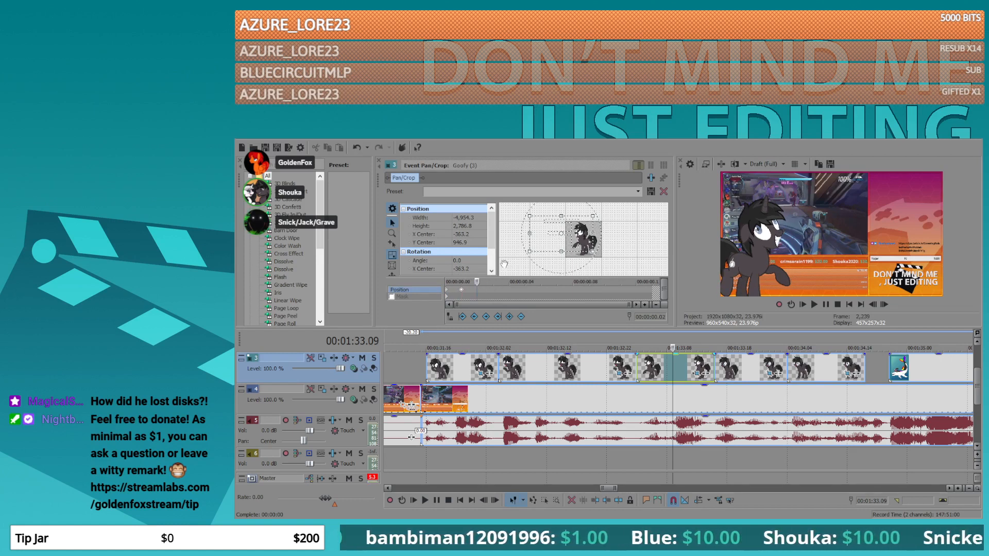
key("Right")
key("Up")
key("Right")
key("Down")
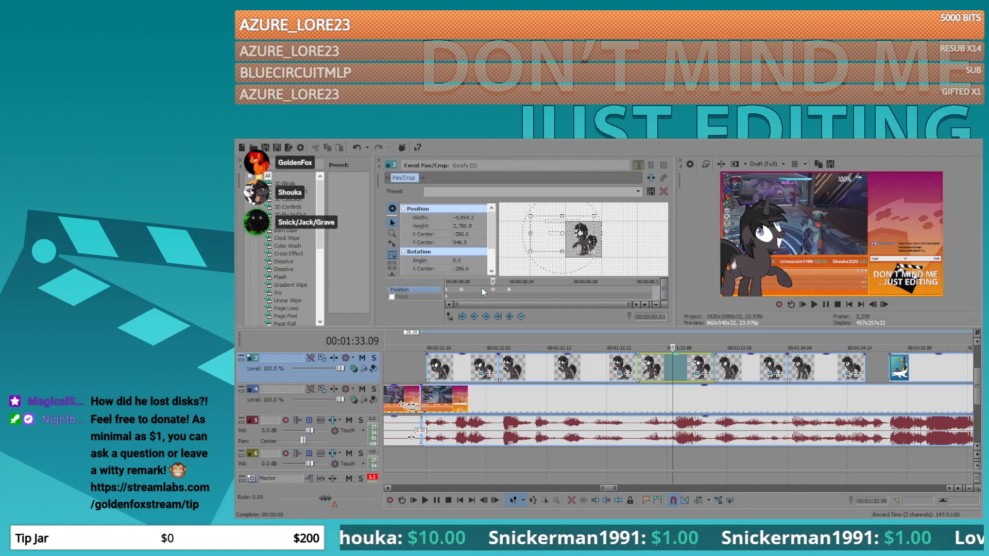
left_click(523, 290)
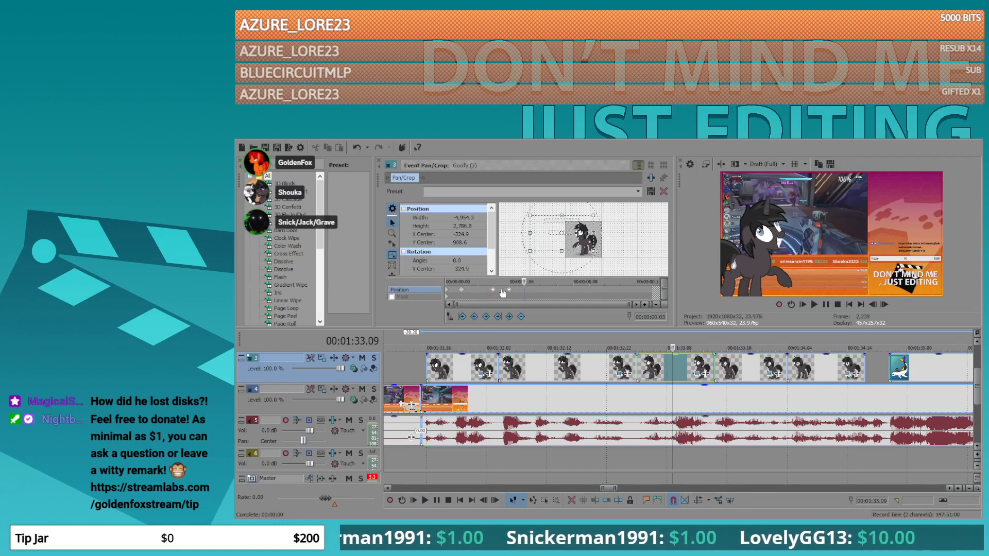
left_click(508, 290)
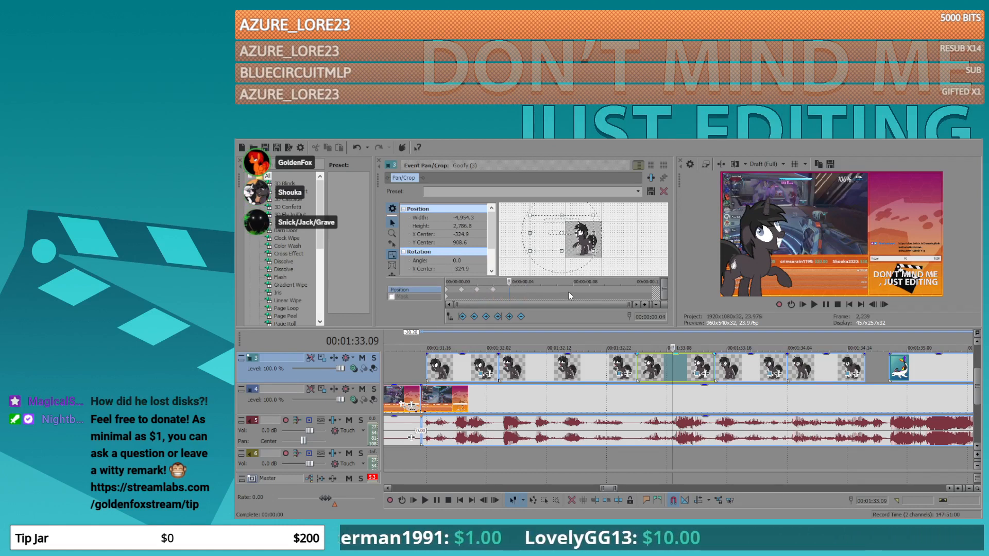
left_click(572, 289)
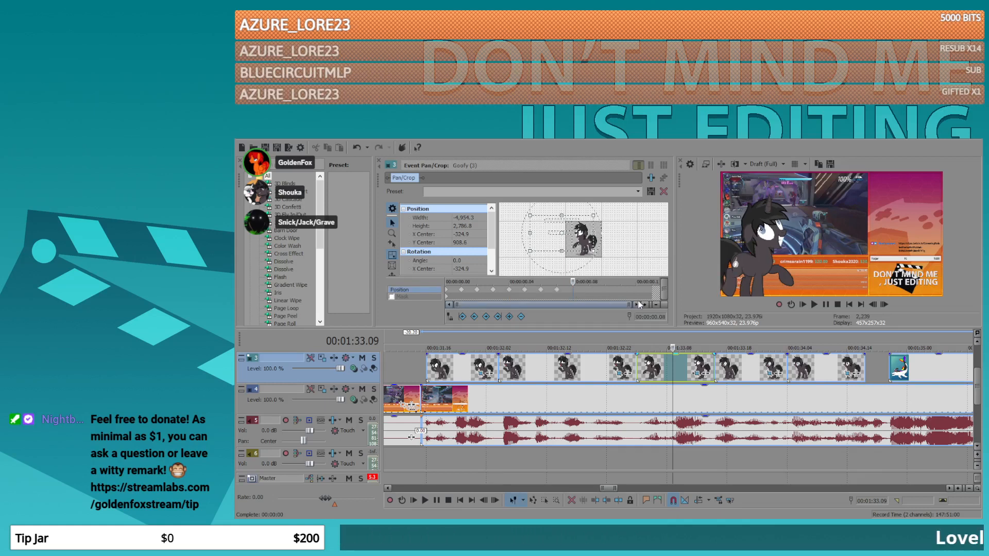
key("ctrl+v")
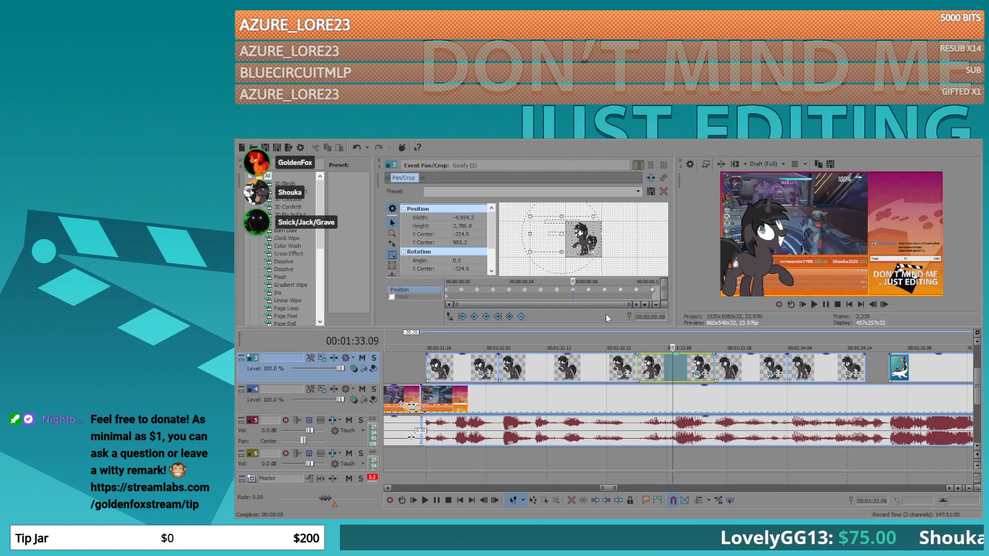
- Play back the black pony's sprite events from 00:01:31.16 to check the Goofy event's shake
left_click(427, 369)
key("space")
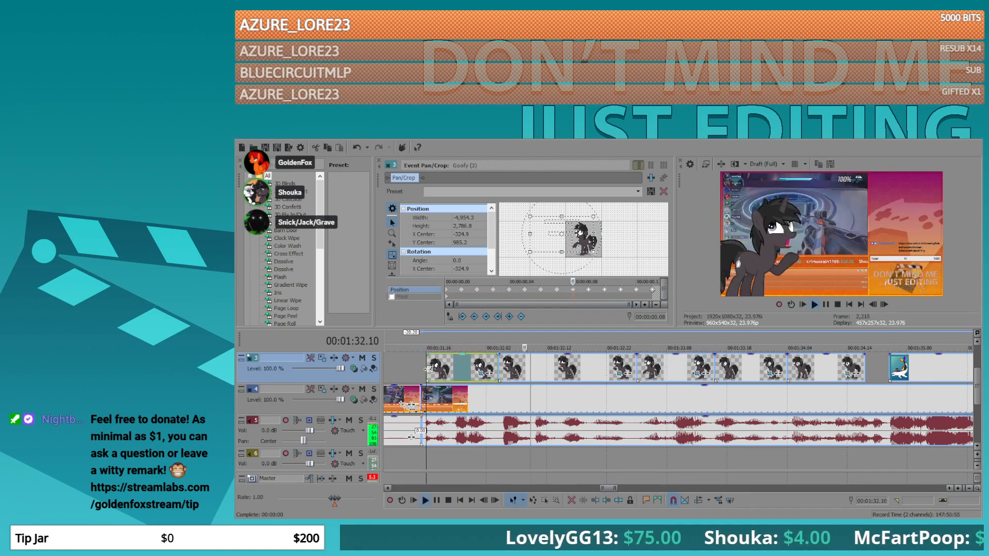
key("space")
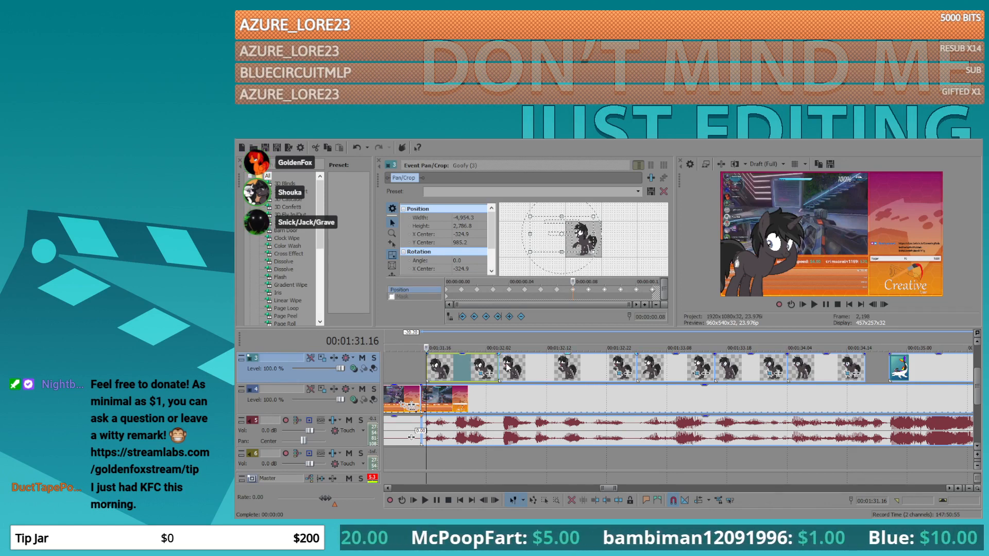
- Play back the section from 00:01:31.16 up to about 00:01:47.16 to review the sprite animation
key("space")
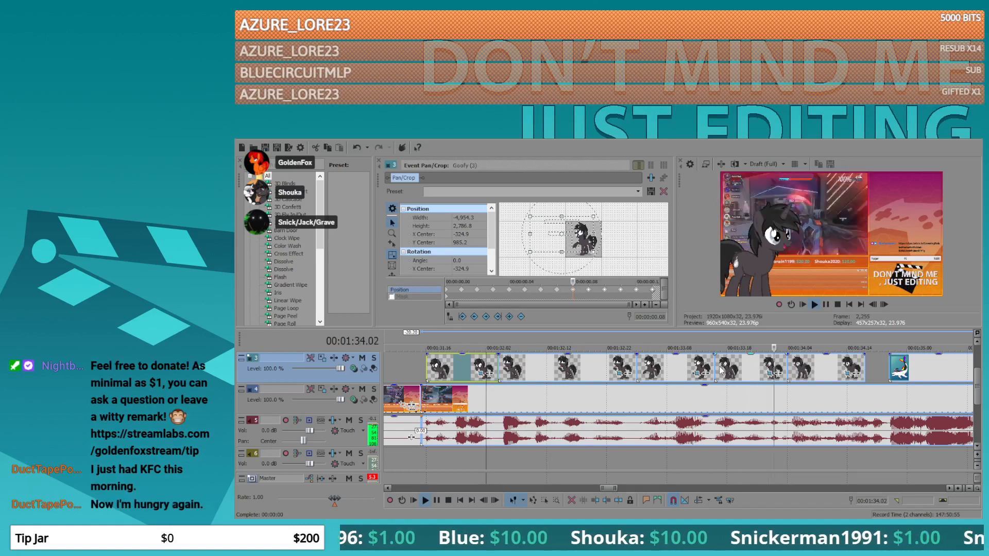
scroll(726, 381, "down", 5)
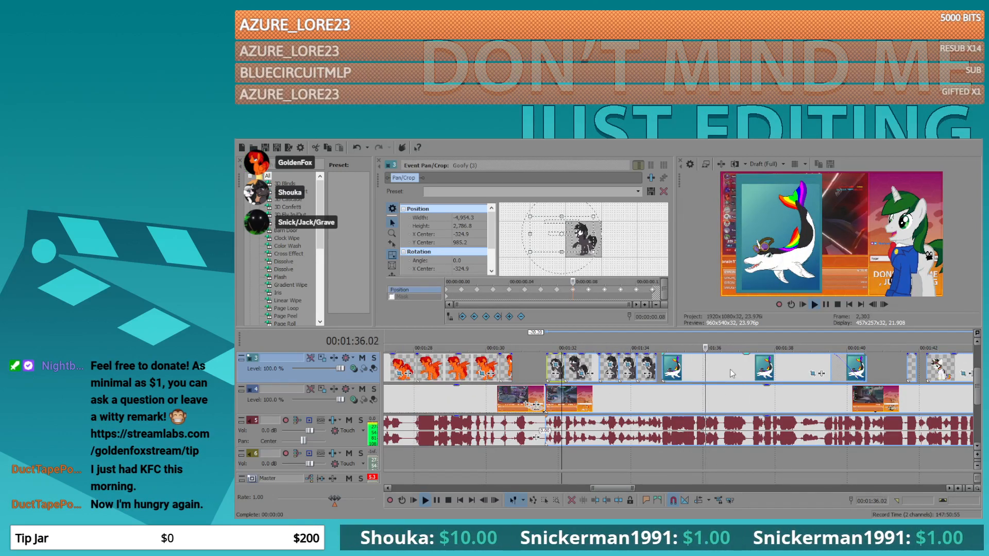
scroll(733, 392, "up", 2)
scroll(733, 392, "down", 2)
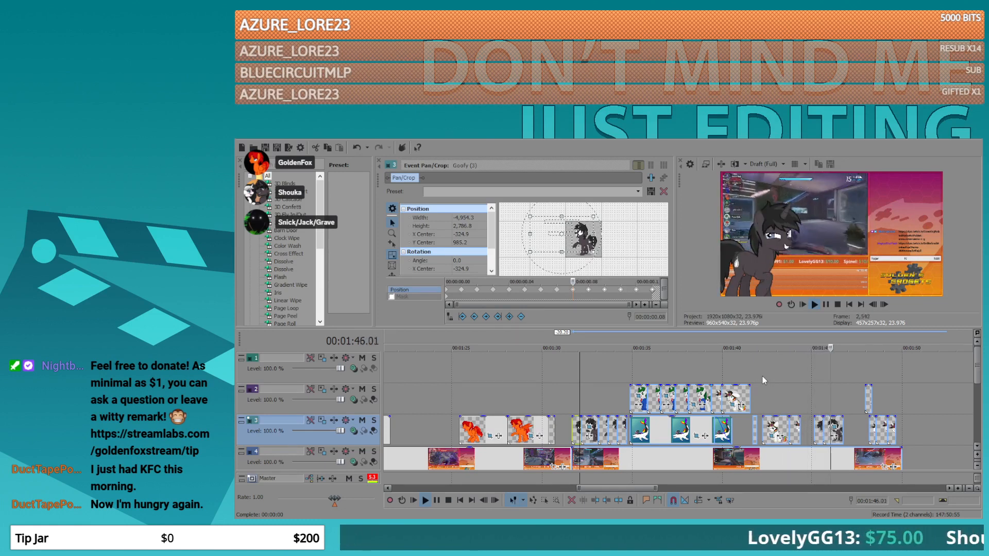
key("Return")
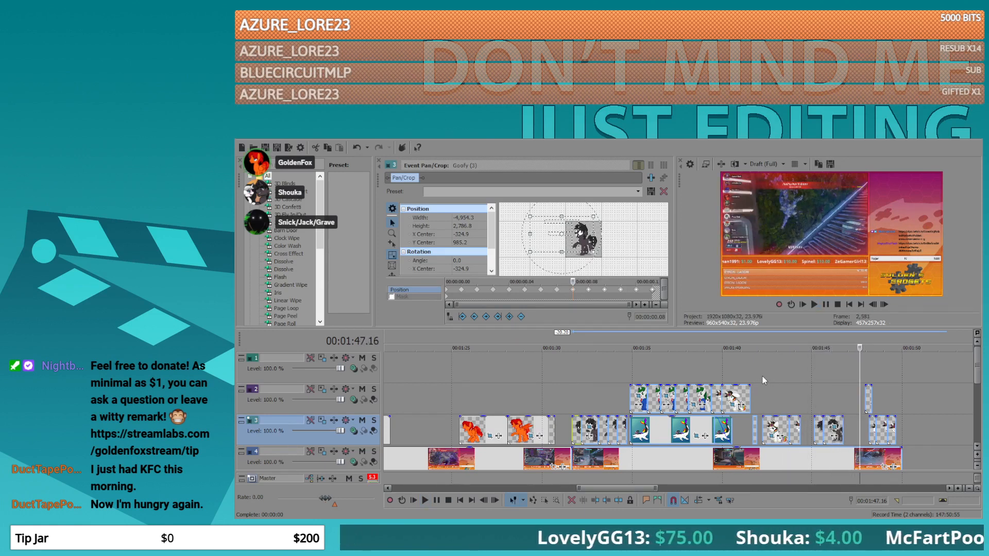
- Add the short sound effect on audio track 6 at 00:01:47.02 and the longer effect on track 7 starting just before it
key("Left")
key("Left")
key("Left")
key("Left")
key("Left")
key("Left")
key("Left")
key("Left")
key("Left")
key("Left")
key("Left")
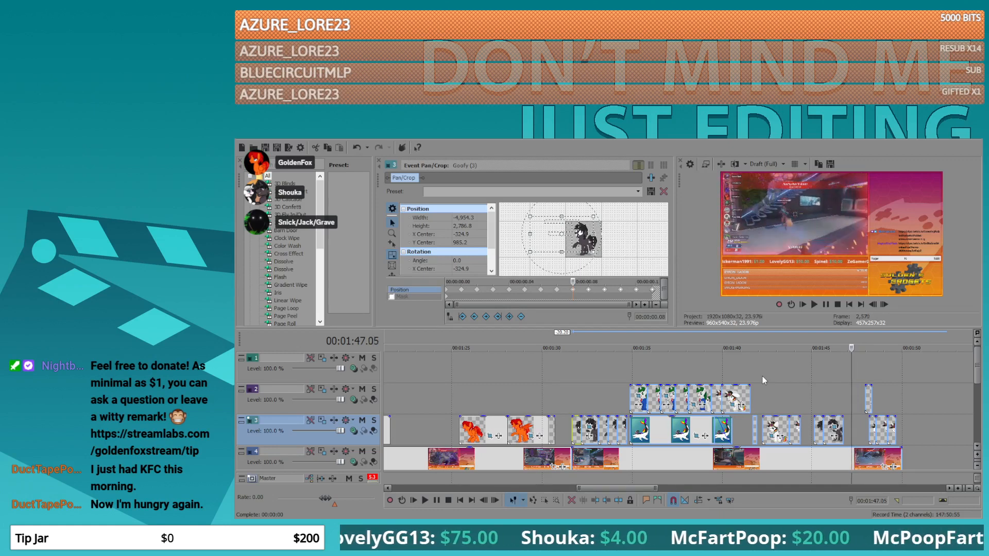
key("Right")
key("Right")
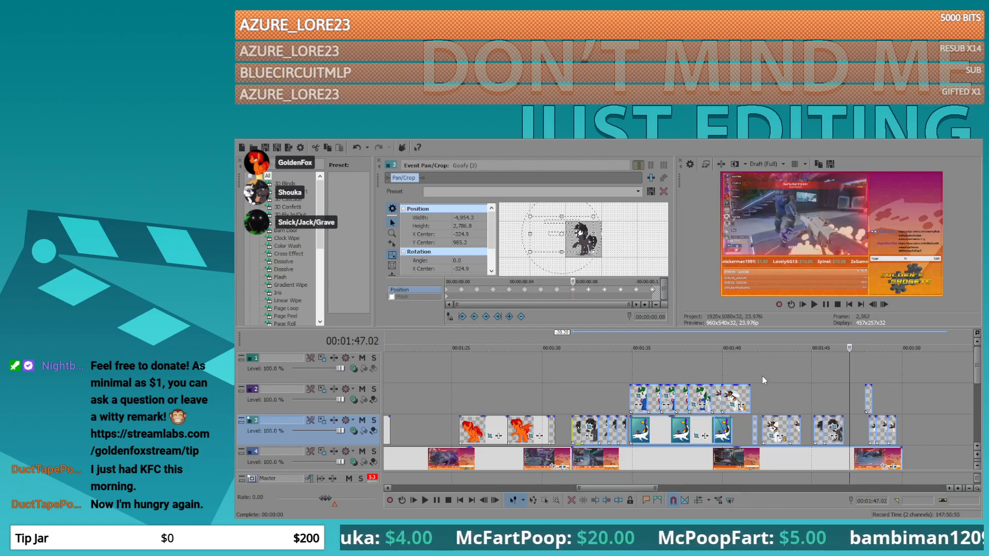
scroll(813, 416, "right", 3)
scroll(813, 416, "up", 1)
scroll(695, 423, "down", 4)
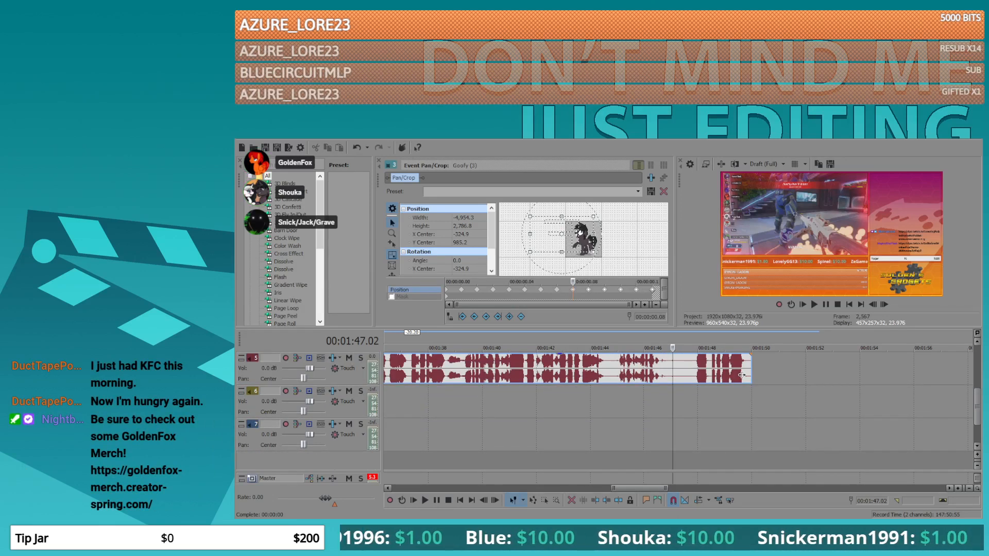
left_click_drag(741, 375, 676, 402)
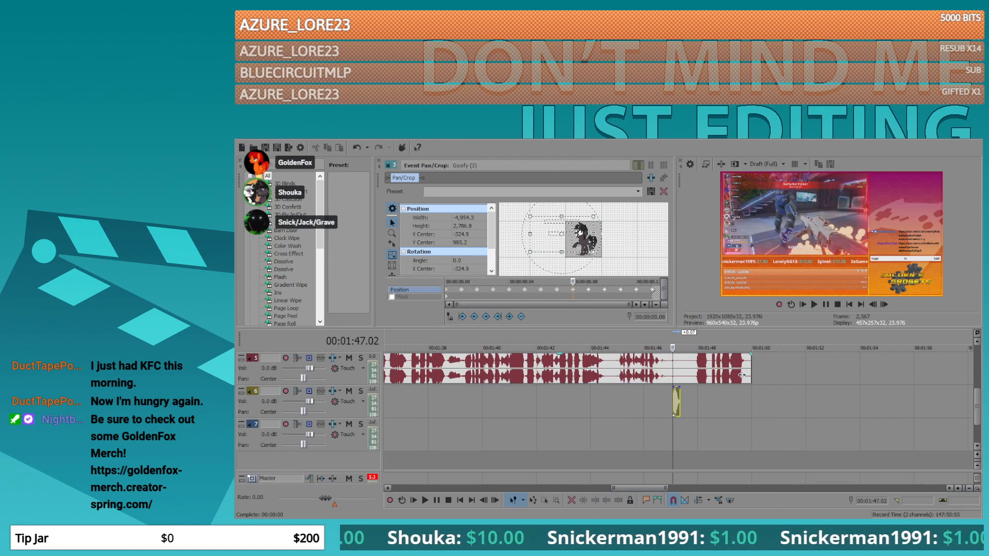
left_click_drag(679, 441, 680, 438)
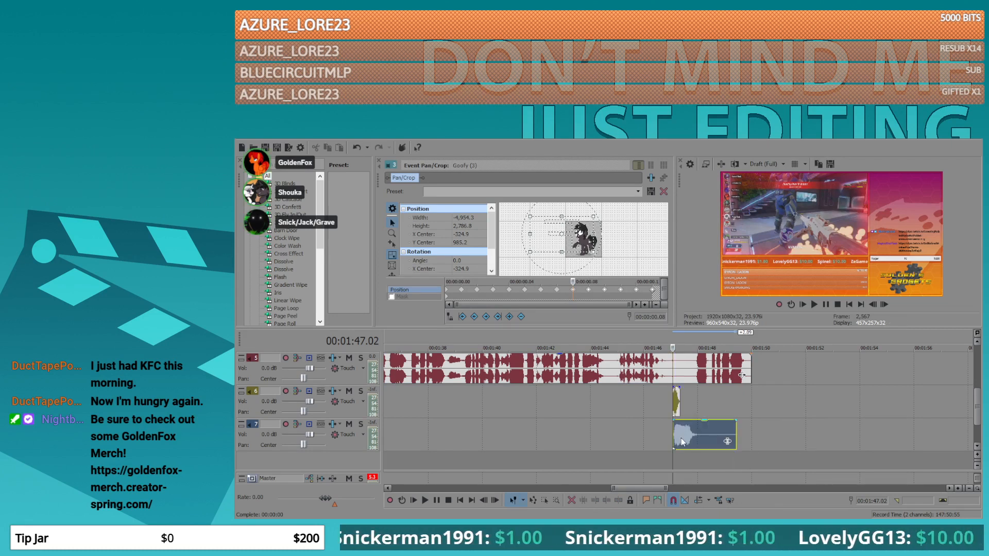
scroll(690, 435, "up", 8)
scroll(708, 441, "up", 7)
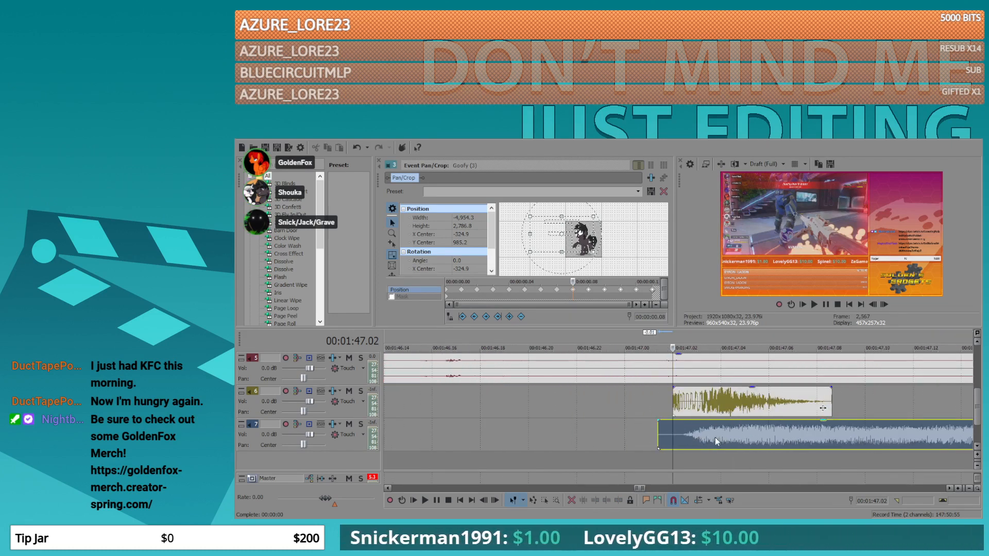
- Move the last sprite event of the section starting at 00:01:31.15 up to the top video track
scroll(705, 437, "down", 10)
scroll(552, 407, "up", 2)
scroll(552, 407, "down", 6)
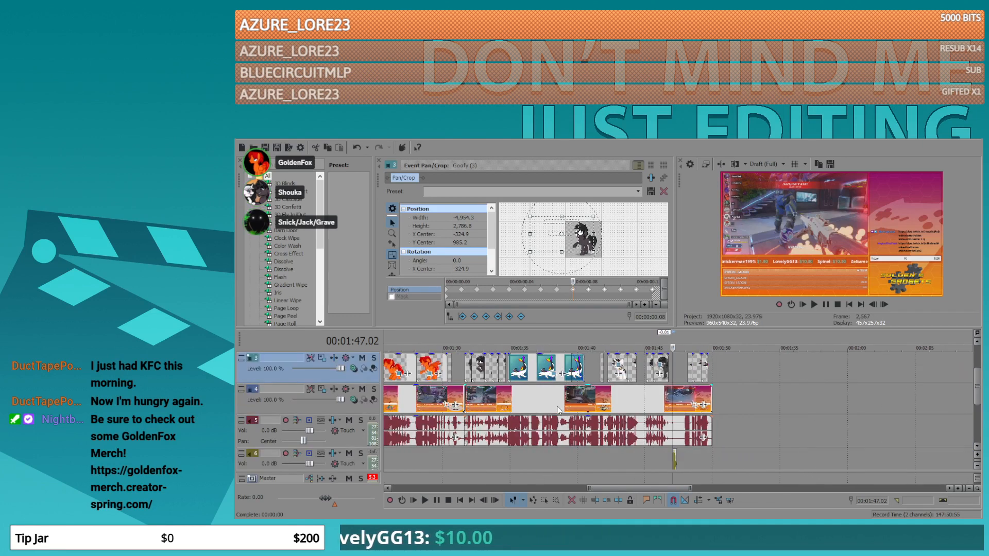
left_click(630, 436)
left_click(602, 436)
scroll(703, 442, "up", 6)
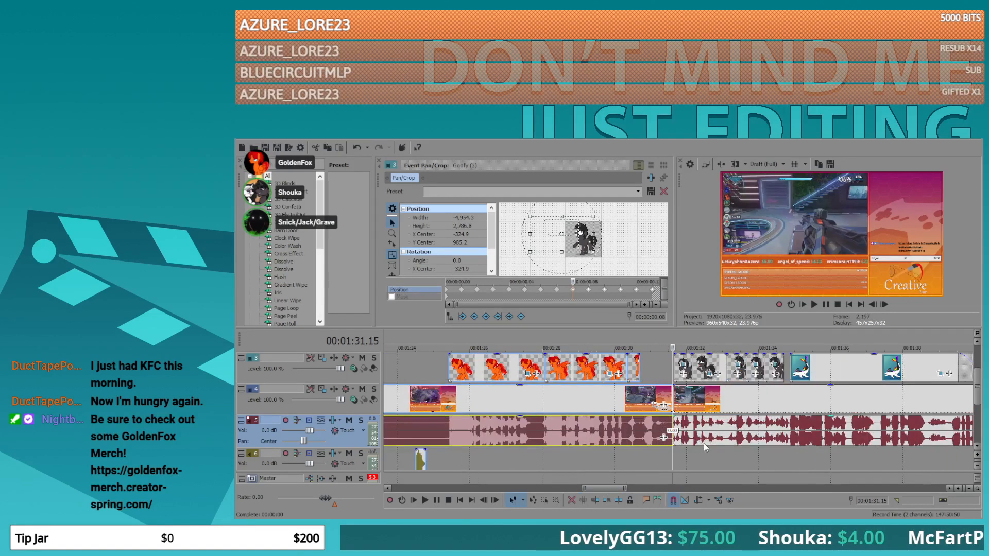
left_click(681, 437)
scroll(838, 413, "up", 3)
scroll(839, 413, "down", 6)
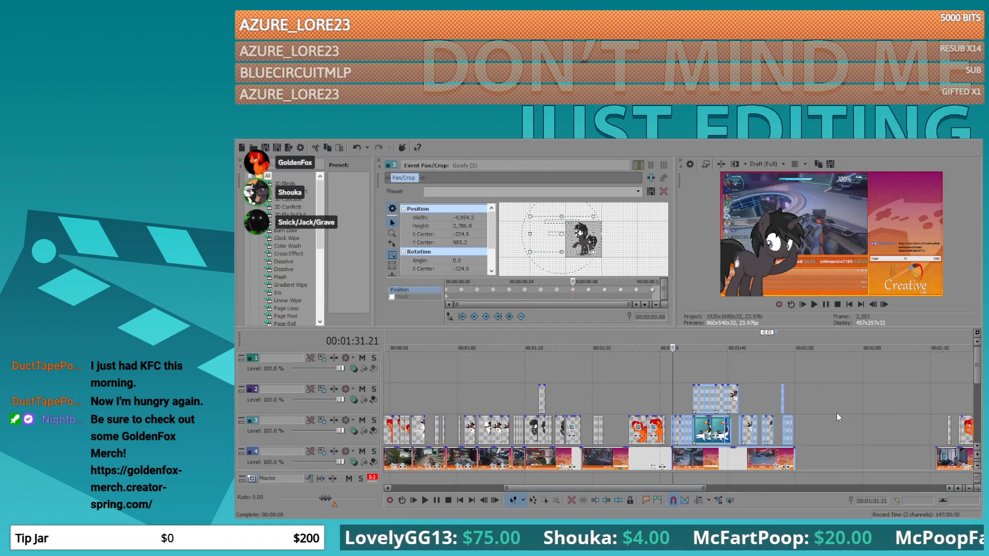
scroll(802, 401, "up", 2)
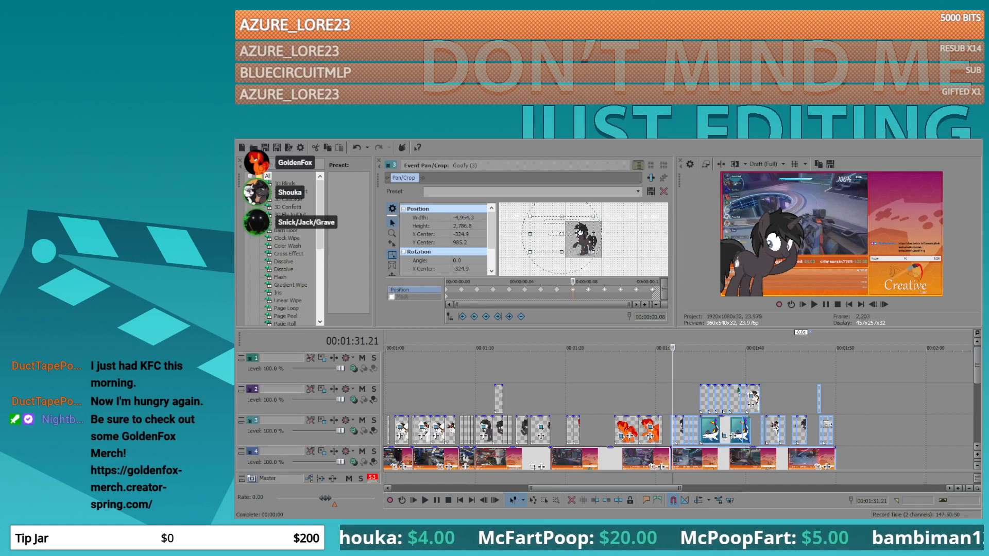
left_click_drag(826, 424, 830, 381)
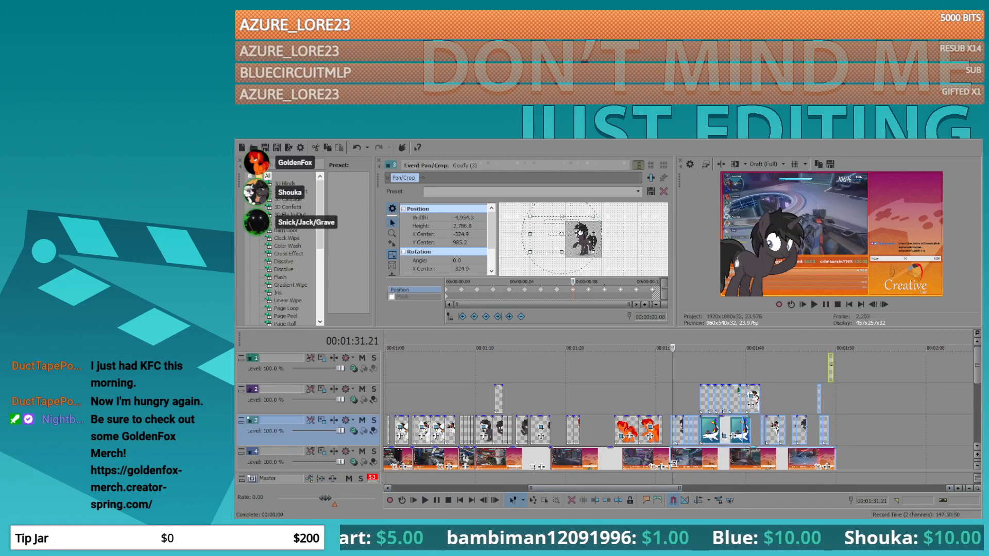
- Select the section's video, sprite and audio events from 00:01:31.15 to its end and group them
left_click(672, 464, "ctrl")
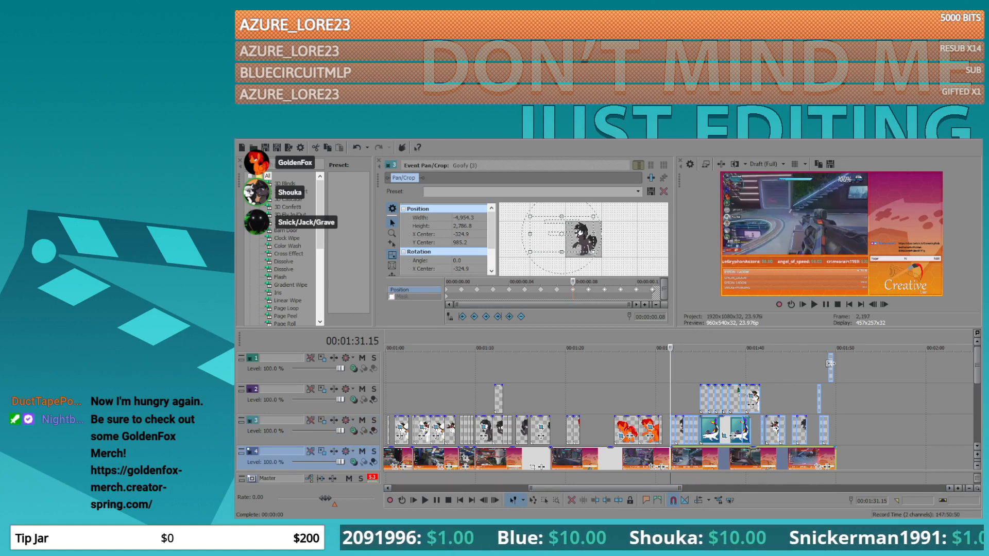
scroll(722, 392, "down", 4)
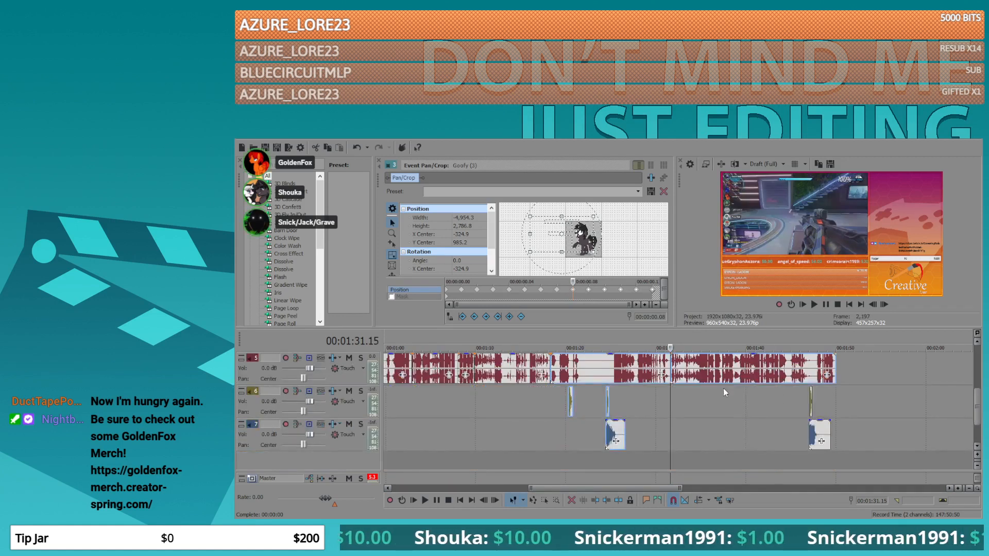
scroll(723, 392, "up", 4)
left_click(673, 458)
scroll(810, 432, "down", 4)
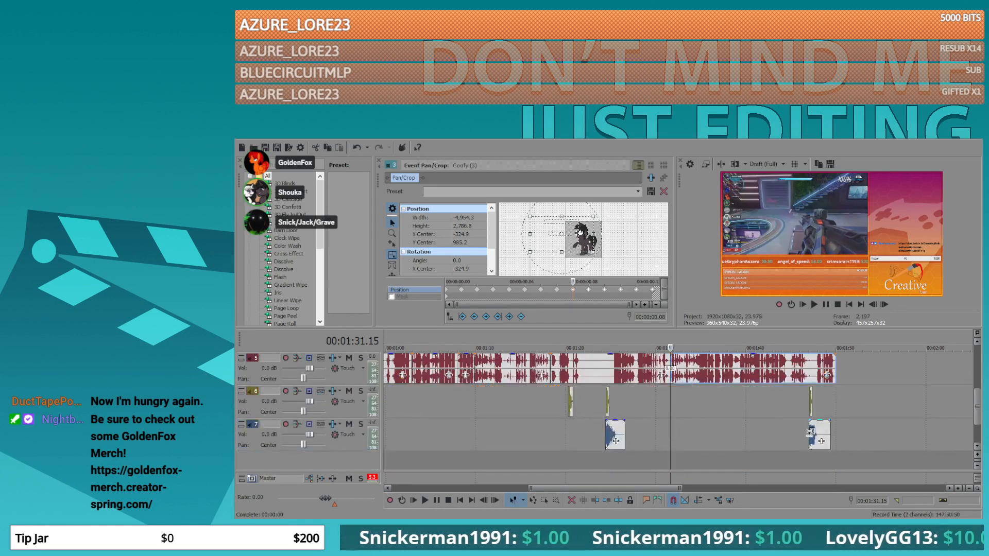
scroll(808, 412, "up", 4)
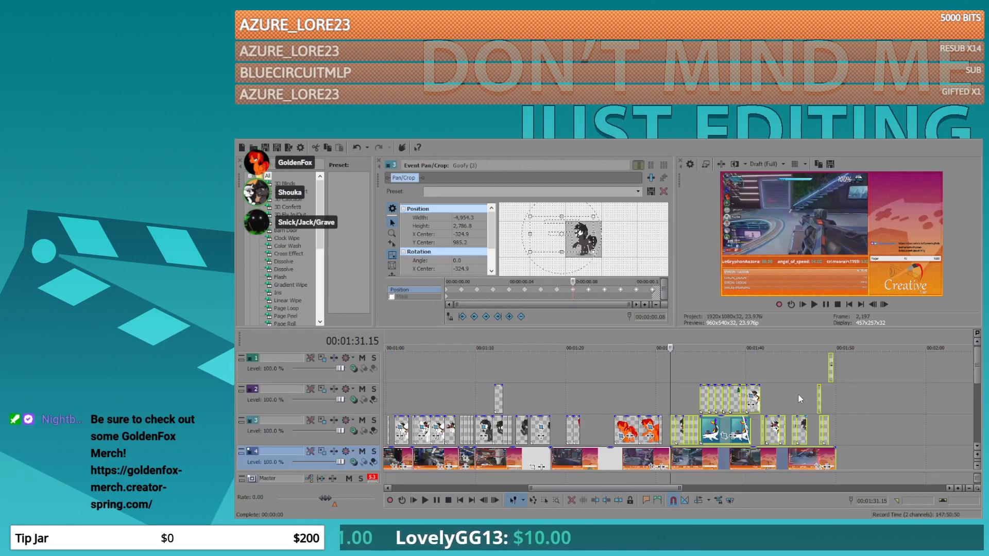
left_click(796, 395)
- Regroup the section's events together with the sprite on the top video track and the short sound effect near 00:01:47
scroll(770, 393, "down", 3)
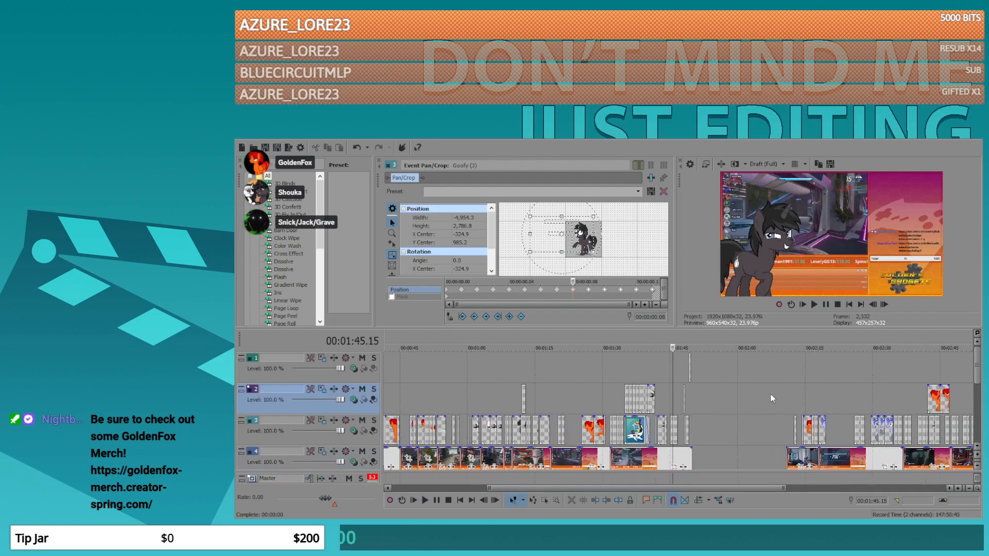
scroll(708, 408, "down", 2)
left_click(639, 402)
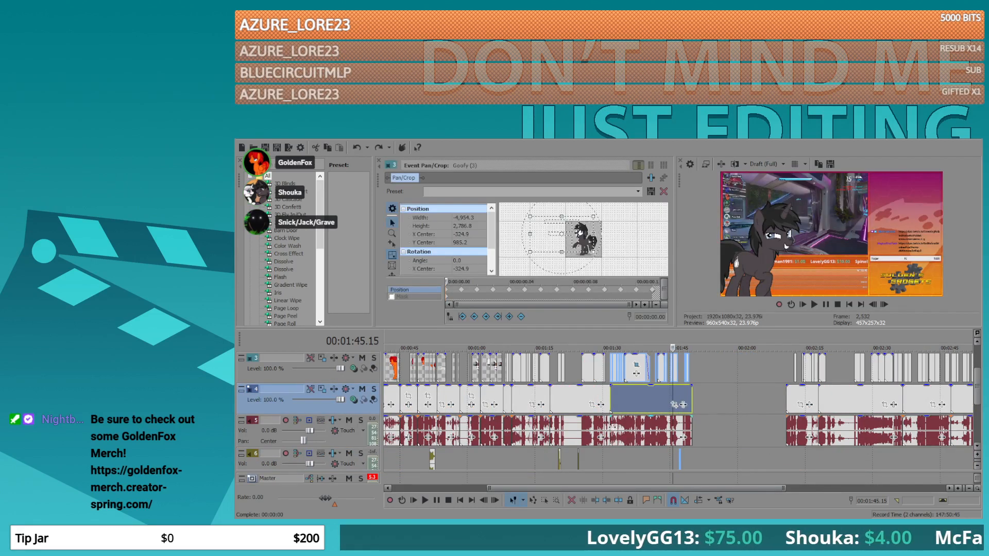
left_click(611, 431)
scroll(732, 399, "up", 2)
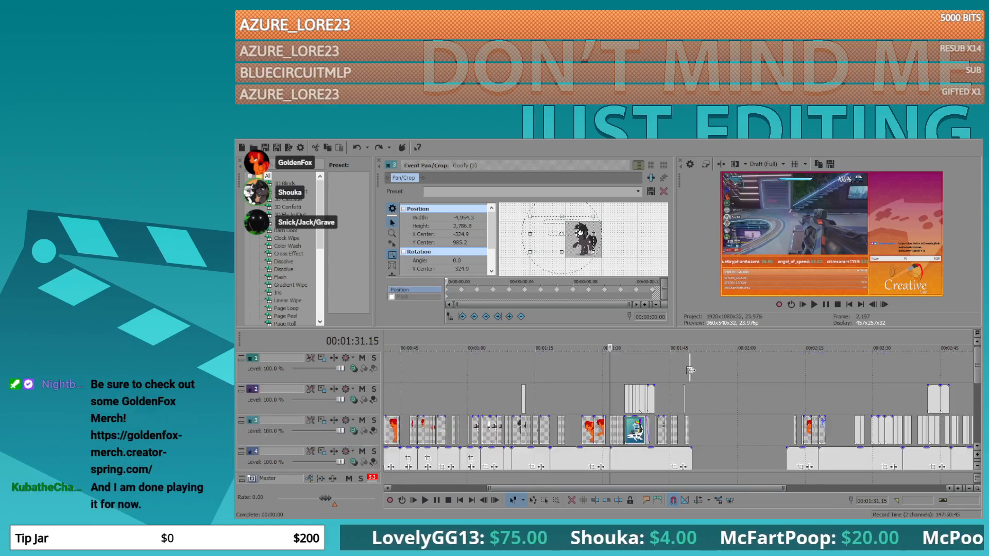
left_click(690, 369)
scroll(694, 387, "down", 2)
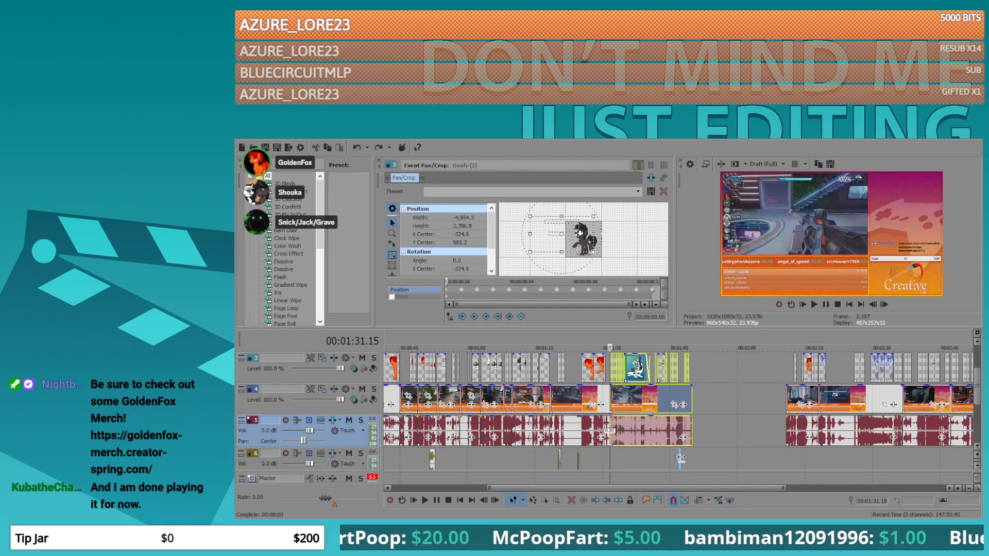
scroll(680, 453, "up", 2)
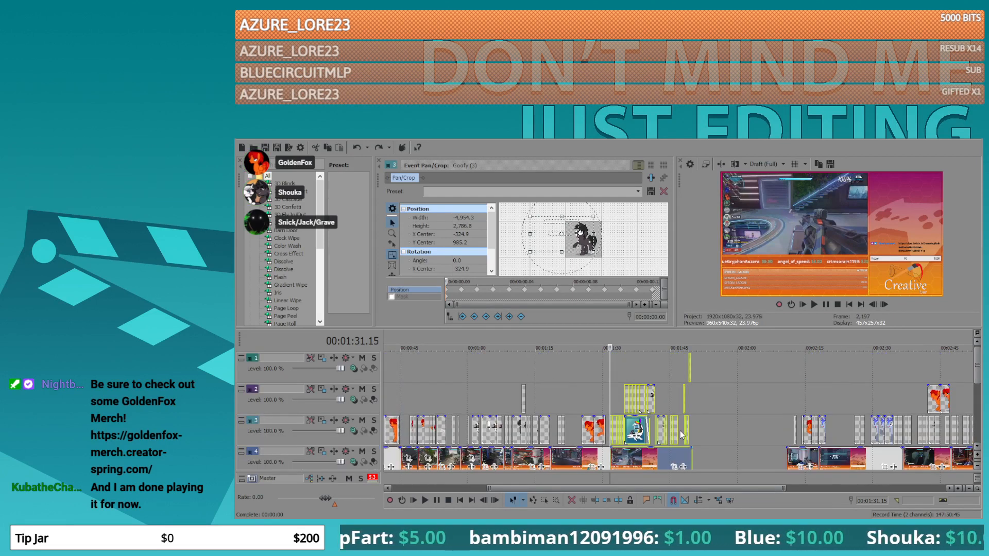
left_click(725, 404)
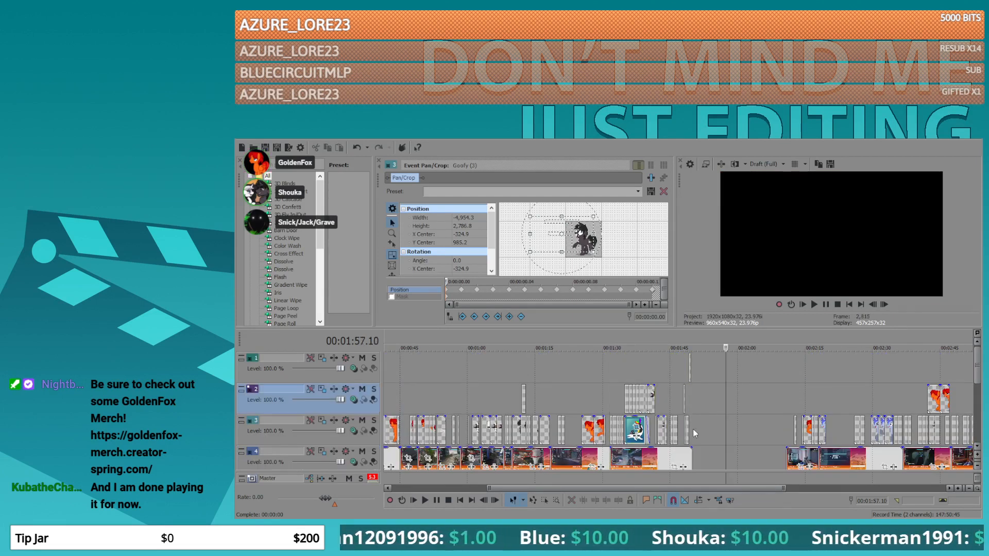
- Try to move the grouped section about 10 seconds later on the timeline, and undo the move
left_click_drag(647, 454, 693, 455)
scroll(687, 434, "down", 4)
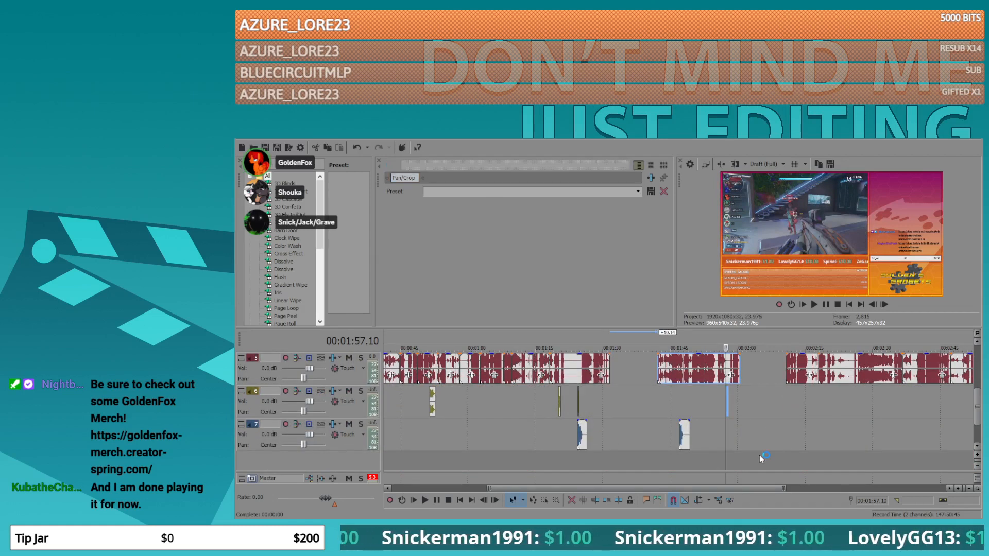
key("ctrl+z")
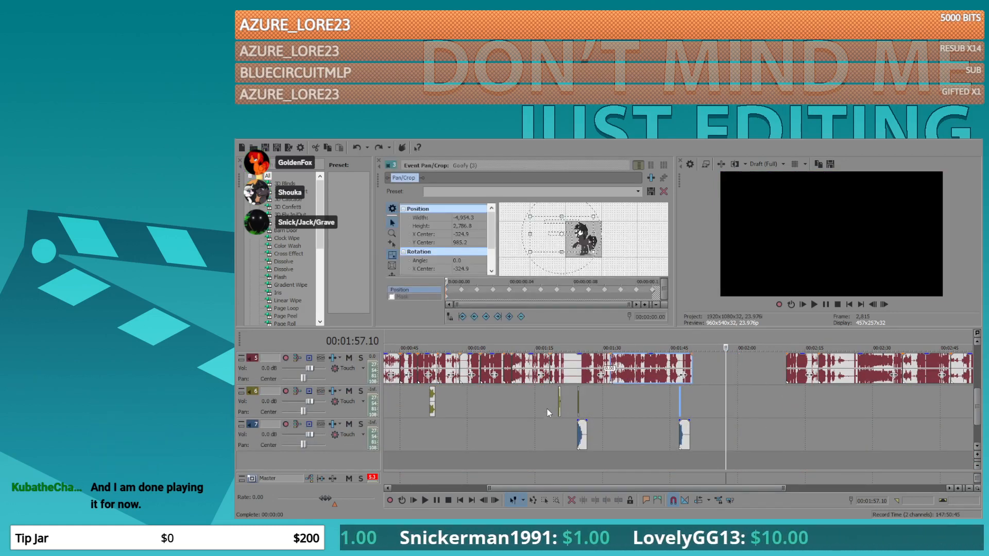
- Box-select the section's events across all video and audio tracks and move them together later to start at 00:01:41.17
key("ctrl+Home")
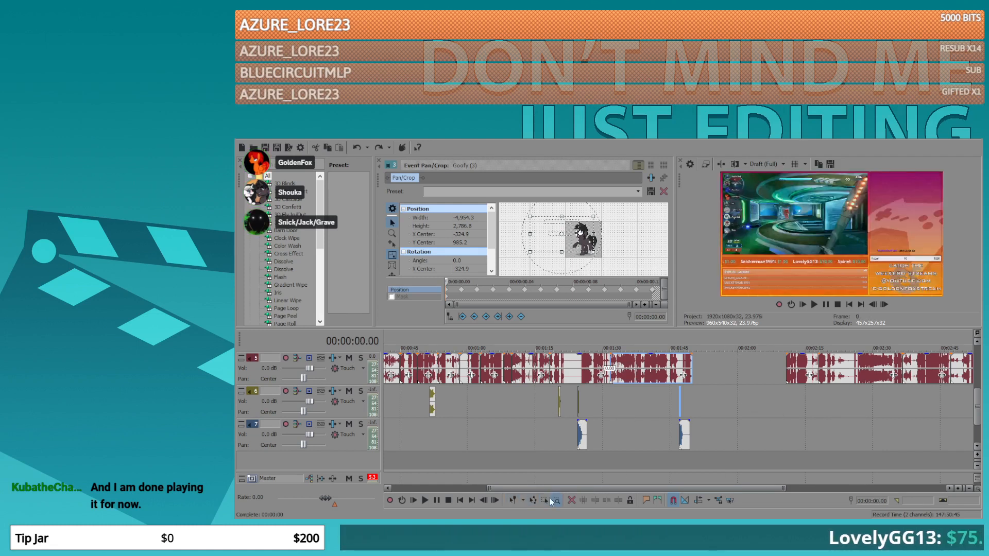
left_click_drag(730, 444, 613, 353)
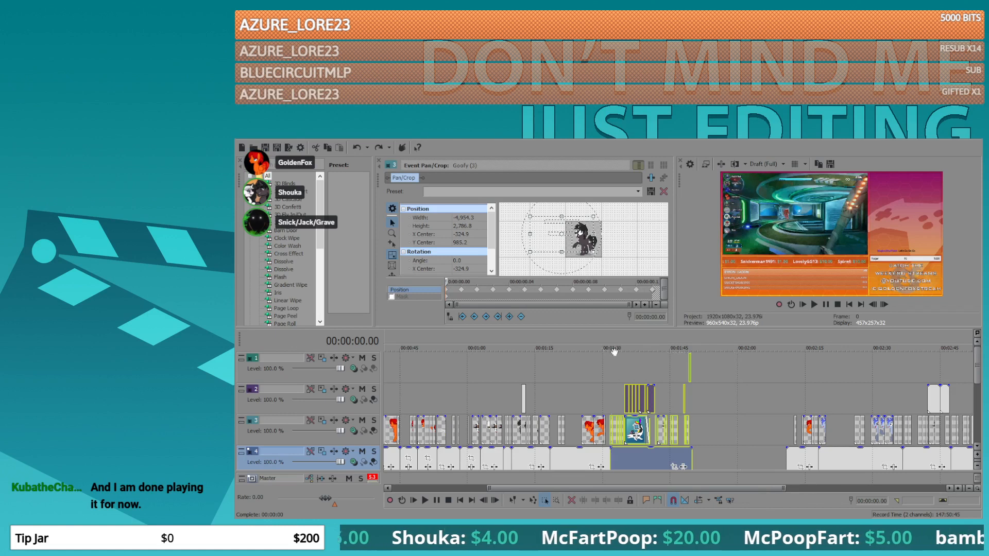
scroll(689, 382, "down", 3)
scroll(693, 387, "up", 3)
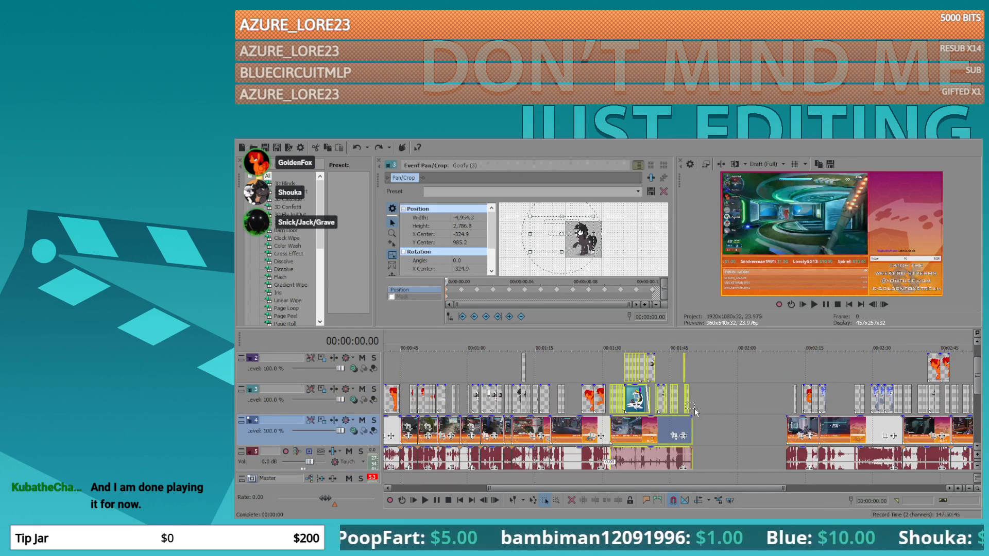
left_click(513, 500)
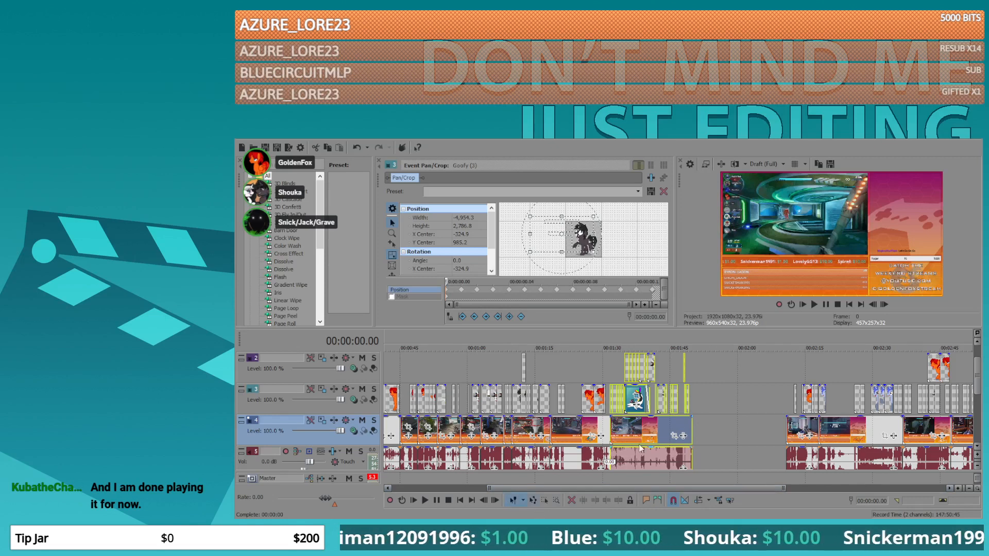
left_click(736, 411)
left_click_drag(651, 437, 688, 431)
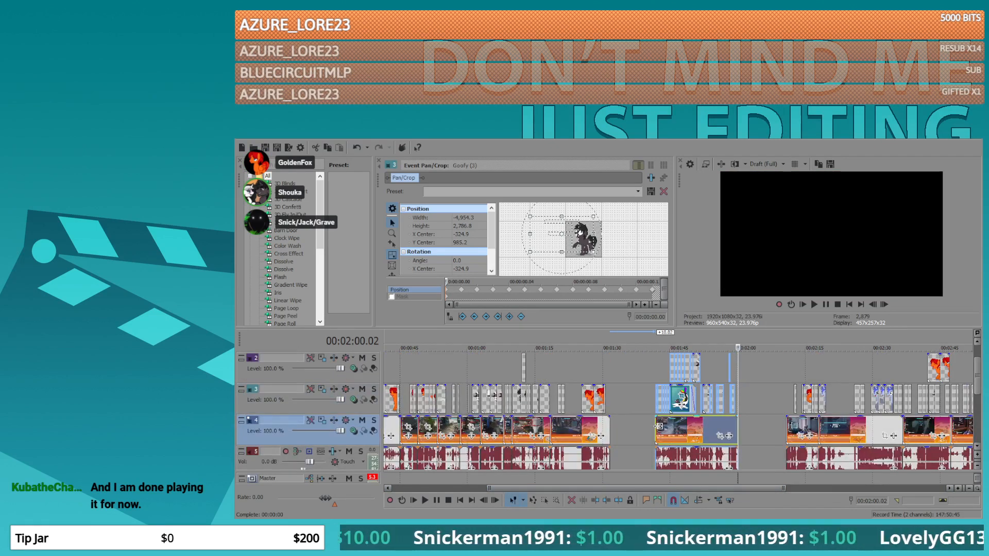
- Play back the moved section from 00:01:41.17 and set a time selection over it from 00:01:41.18 to 00:02:00.02
key("space")
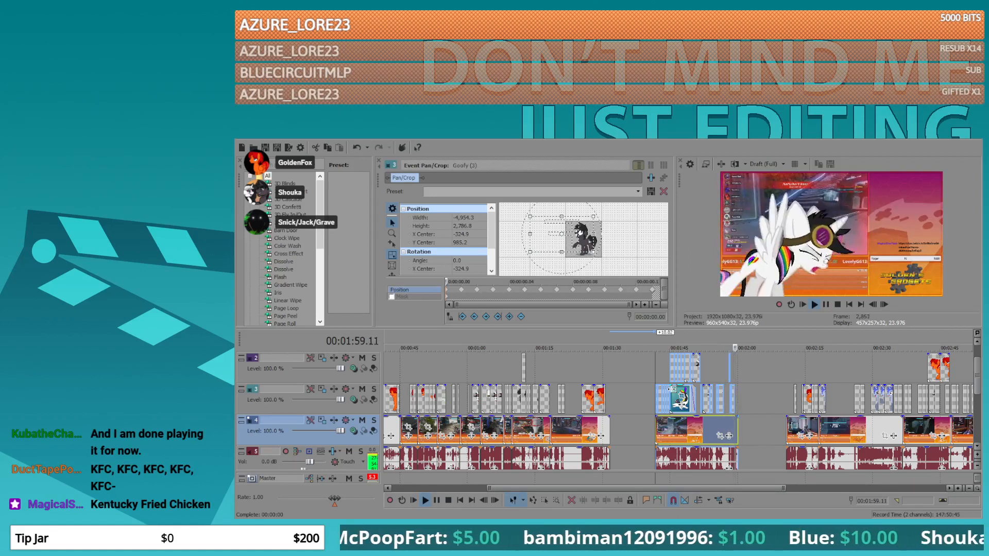
key("space")
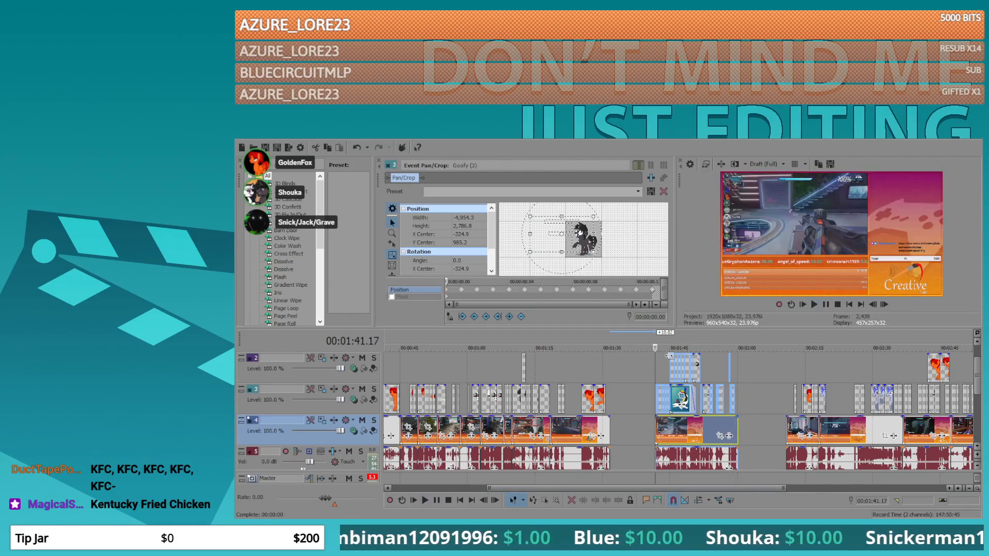
left_click_drag(657, 345, 739, 342)
scroll(695, 399, "up", 9)
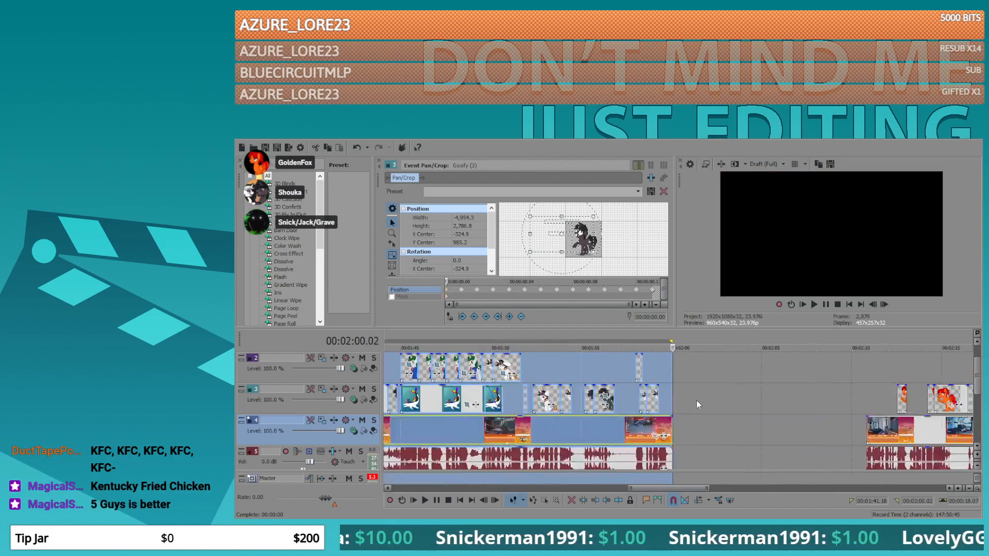
- Move the section that starts at 00:01:41.17 earlier by 10.02 seconds so it butts against the preceding footage
scroll(696, 398, "down", 5)
left_click(427, 425)
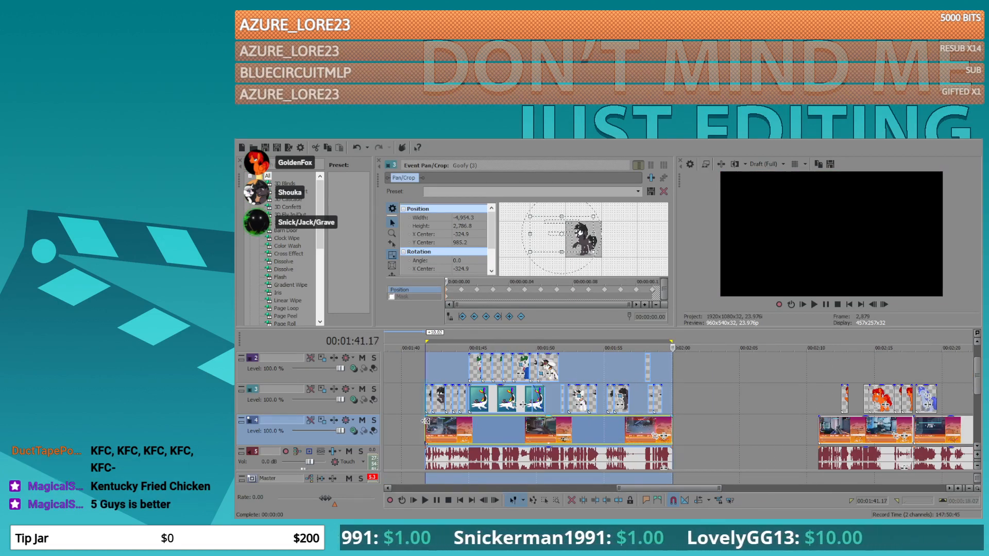
scroll(632, 410, "up", 5)
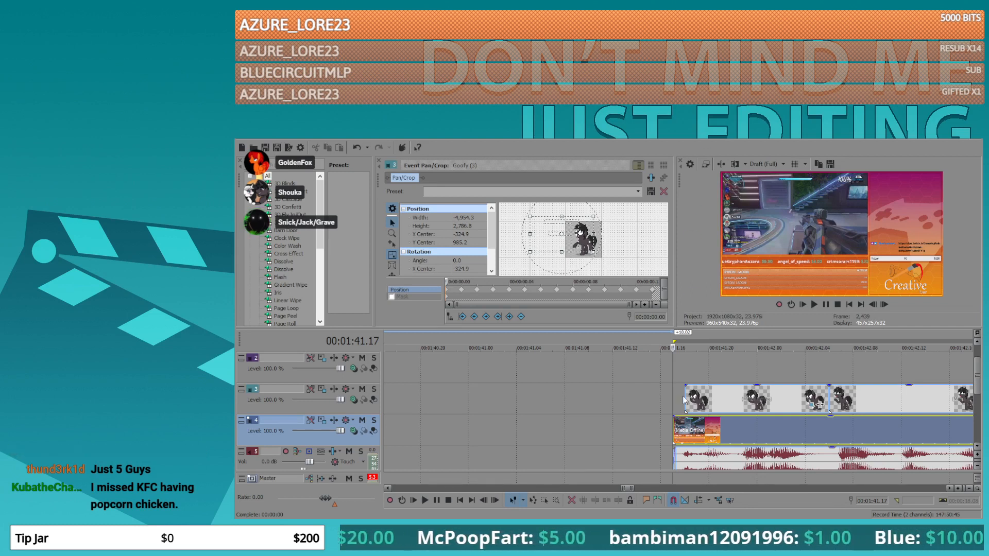
scroll(683, 360, "down", 10)
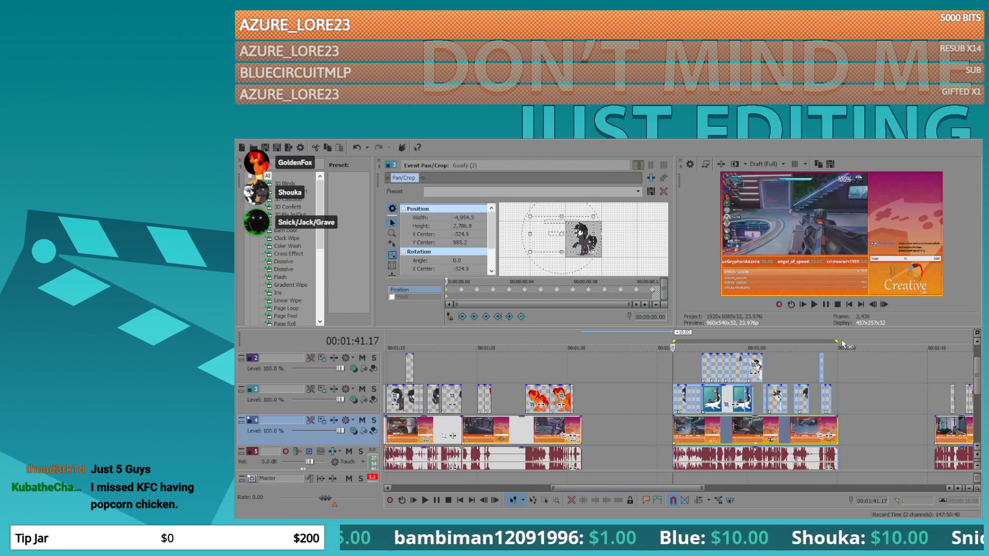
left_click(936, 340)
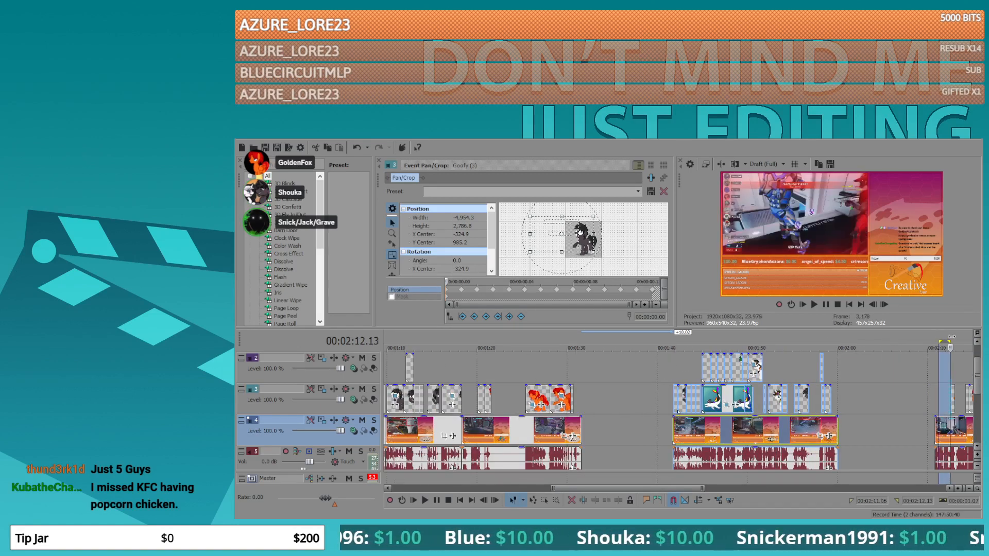
left_click(936, 341)
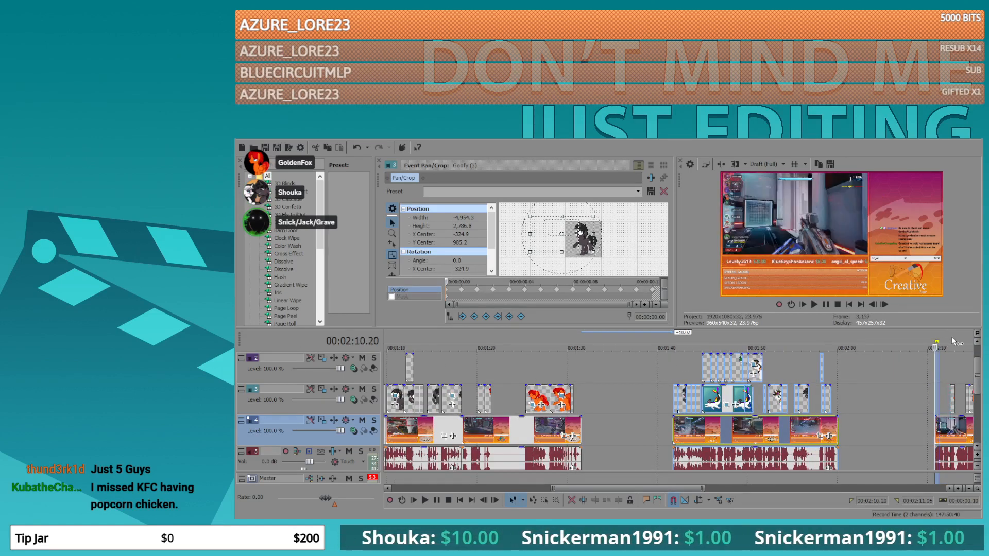
left_click(950, 340)
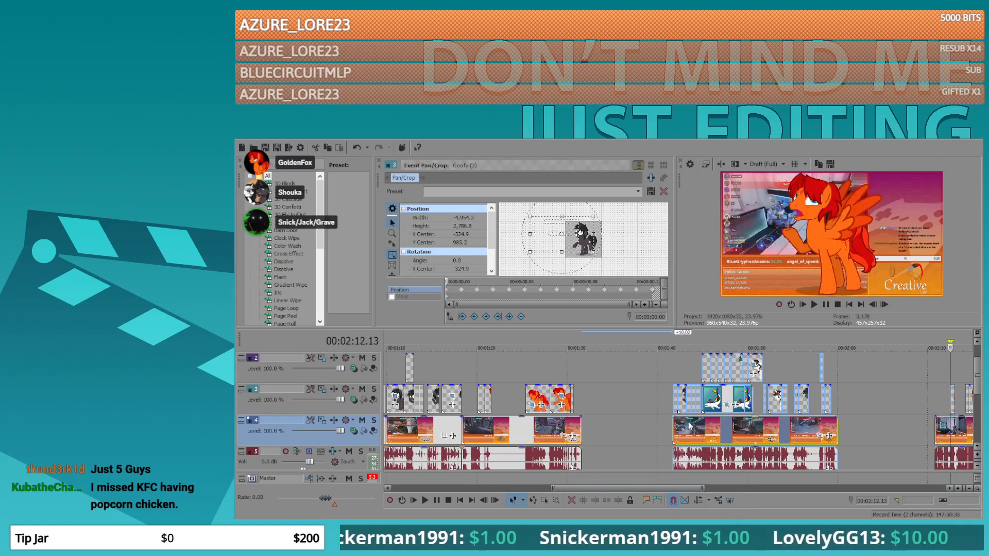
left_click(634, 436)
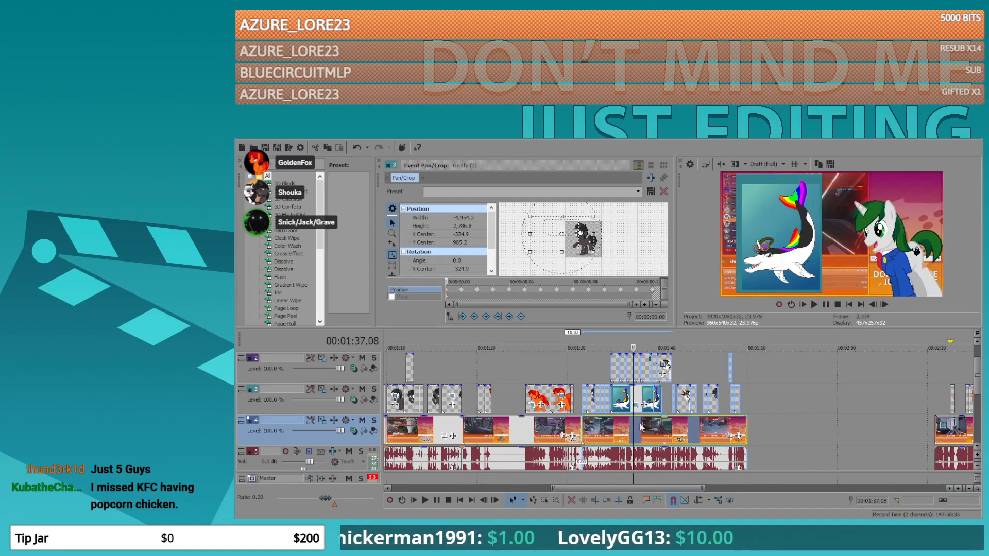
- Play back the section from 00:02:12.13 to review its footage and orange pony sprites
scroll(706, 426, "down", 4)
left_click(705, 426)
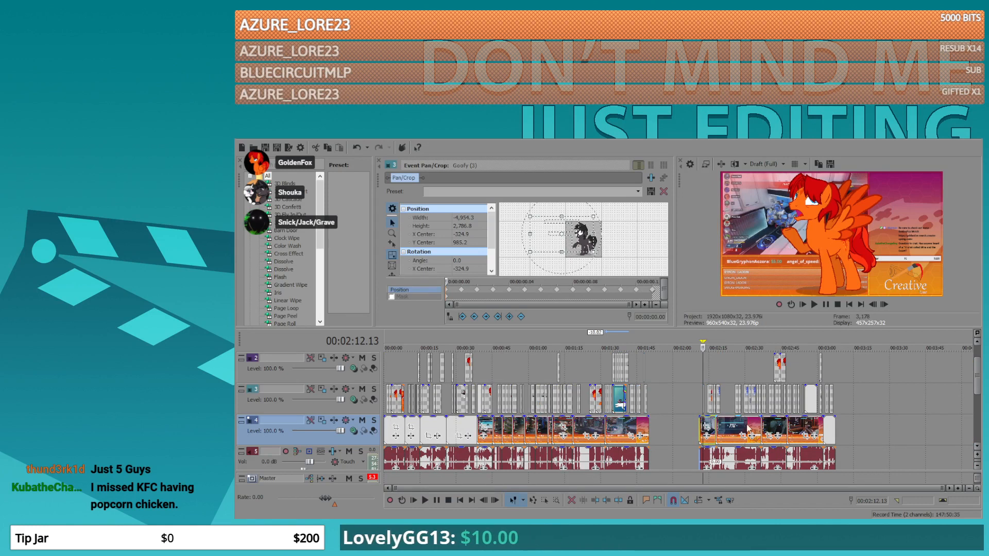
scroll(761, 416, "up", 5)
key("space")
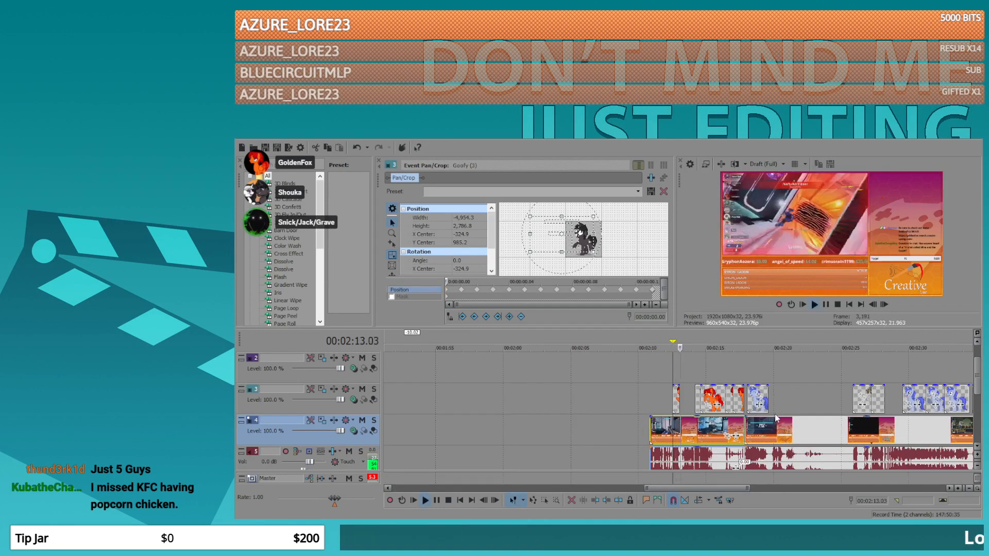
scroll(571, 420, "up", 4)
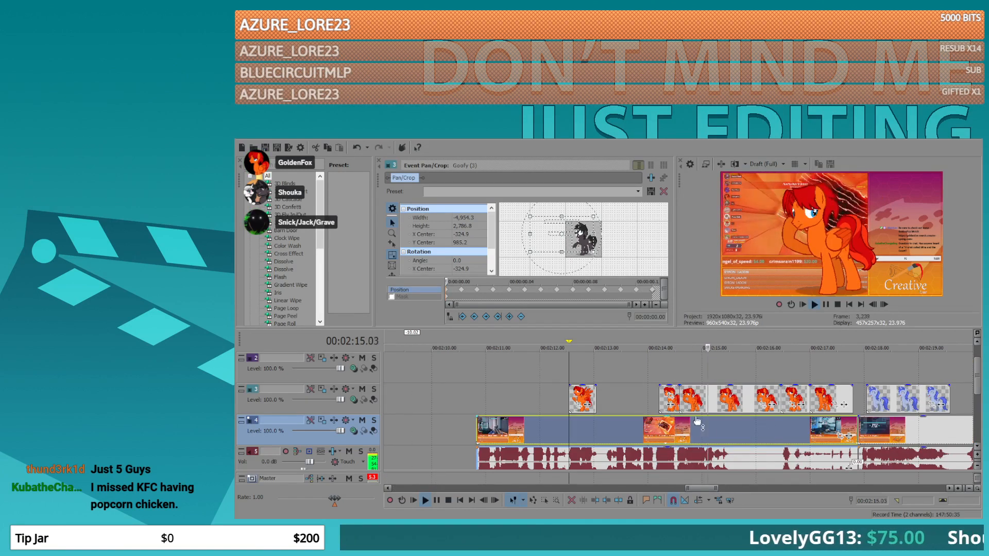
key("space")
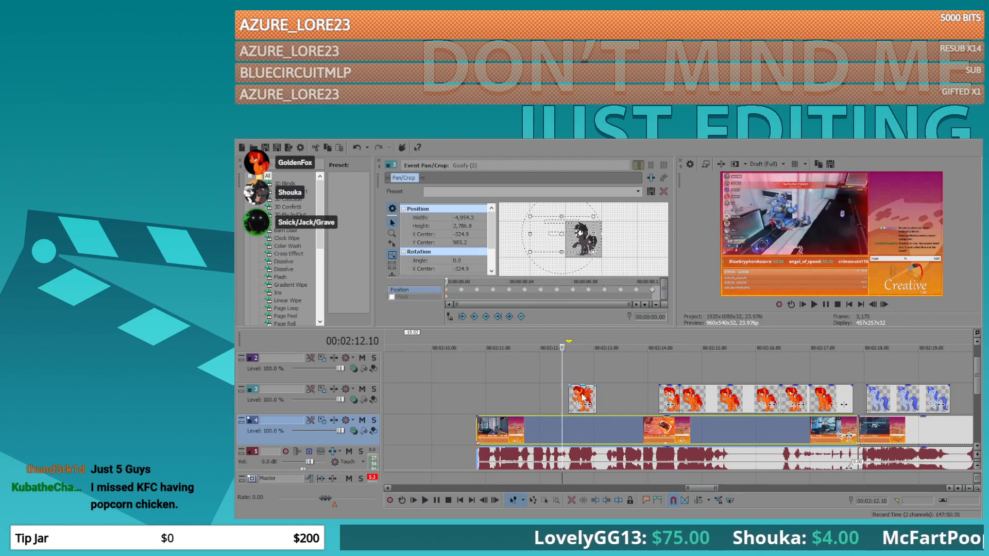
- Frame the TalkCarriedAway sprite with the 16:9 Widescreen TV preset at width 6,662.2, X center -936.7 and Y center 945.7
left_click(581, 407)
left_click(579, 406)
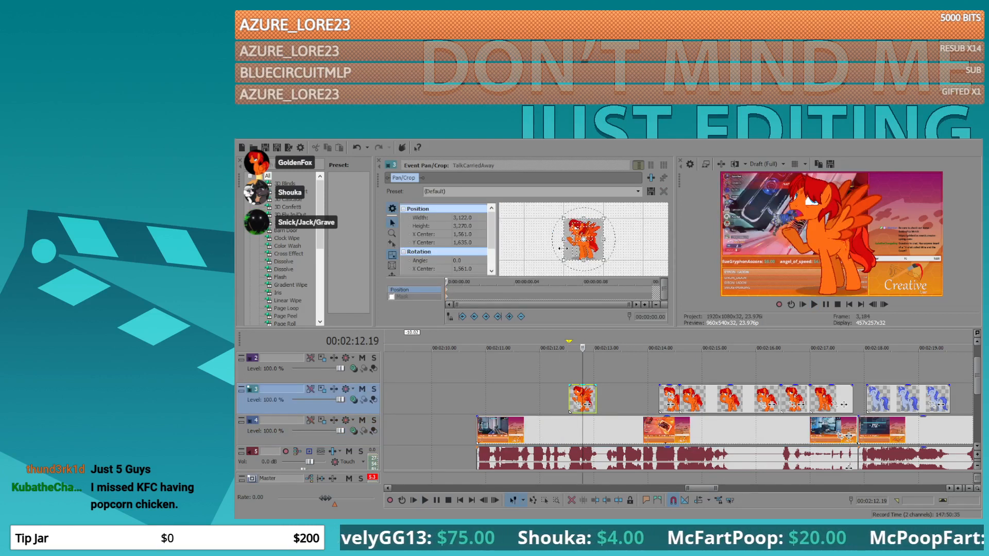
left_click(638, 192)
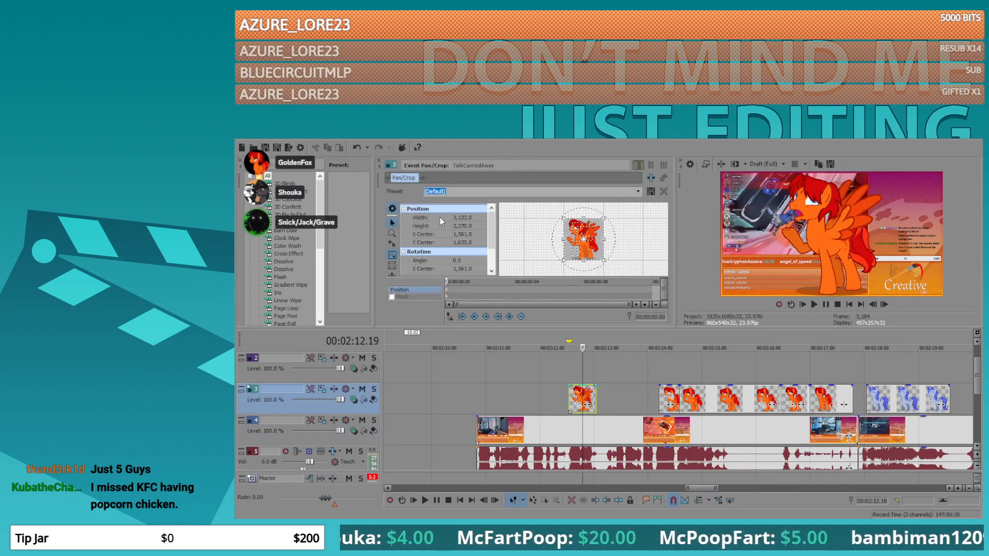
left_click(441, 213)
left_click_drag(563, 229, 579, 242)
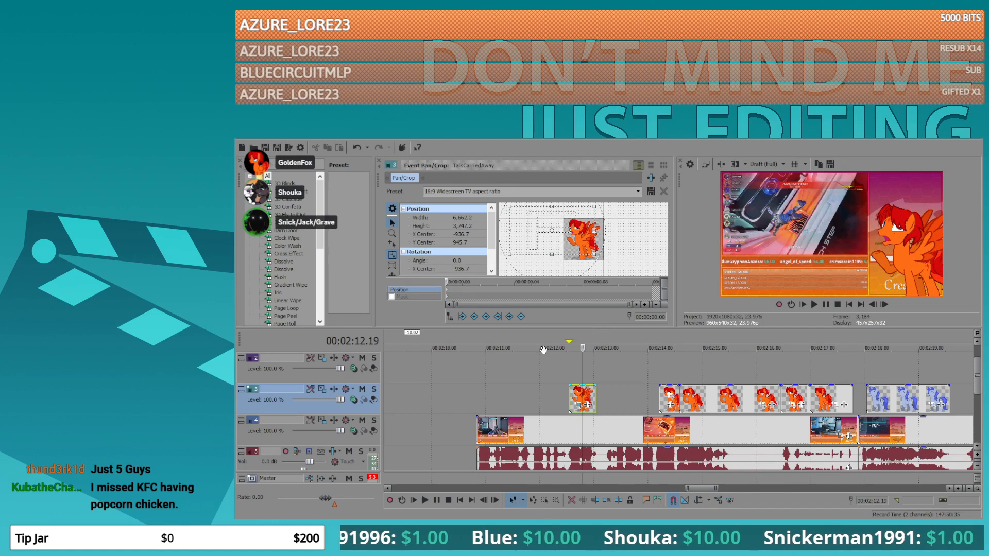
- Check the orange pony sprite near 00:01:47.23 for reference, and flip the TalkCarriedAway sprite at 00:02:12.13 horizontally
scroll(521, 378, "down", 5)
left_click(449, 362)
scroll(550, 363, "up", 4)
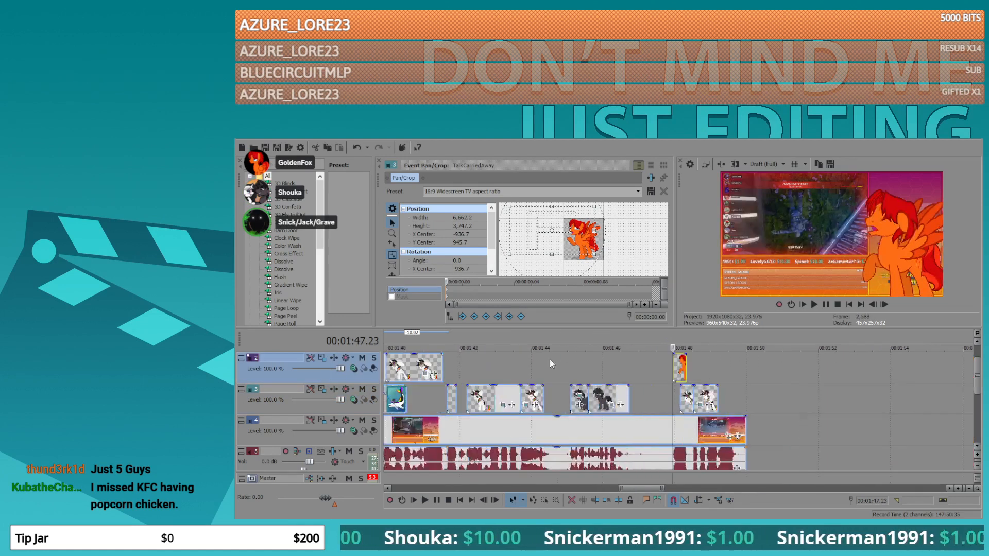
scroll(644, 367, "up", 3)
scroll(862, 368, "down", 4)
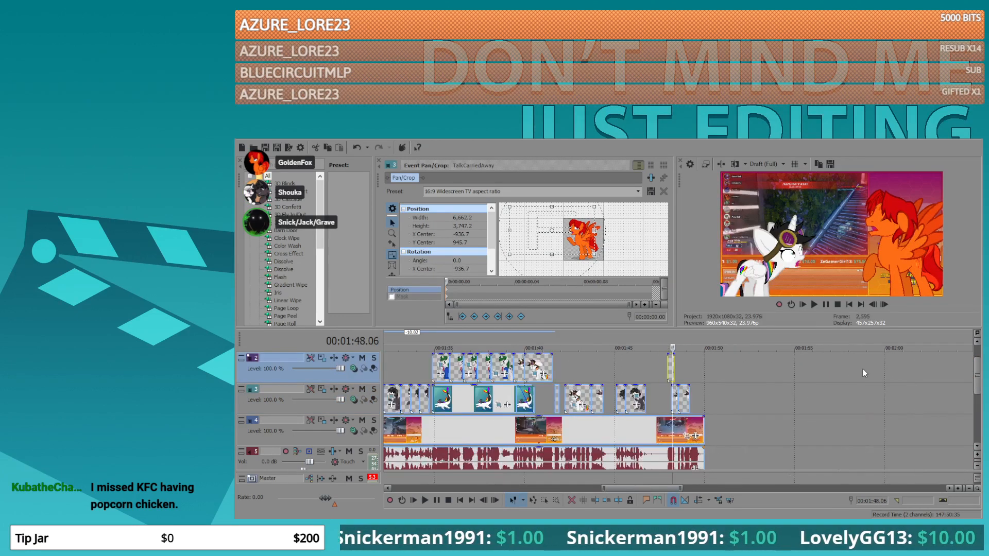
left_click(834, 375)
scroll(833, 373, "up", 7)
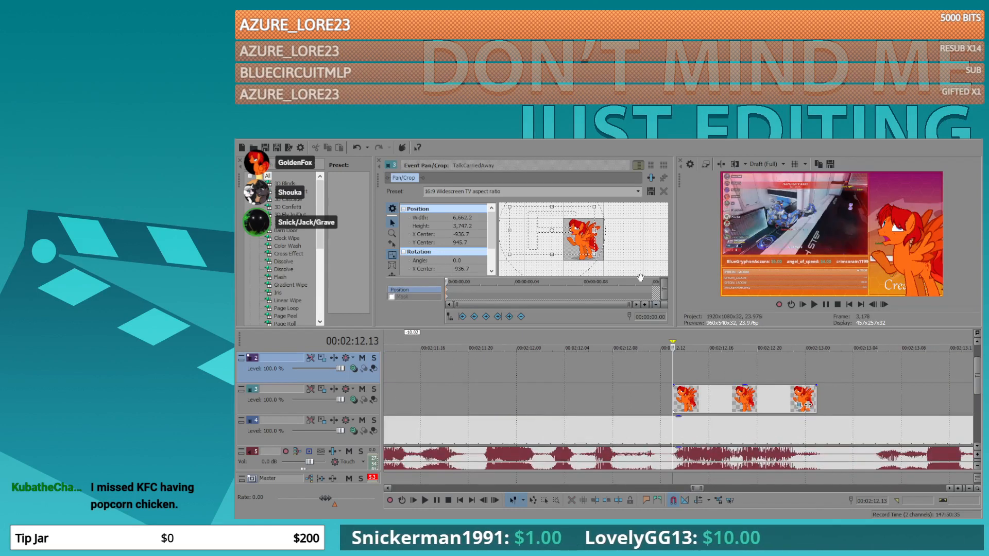
left_click(599, 267)
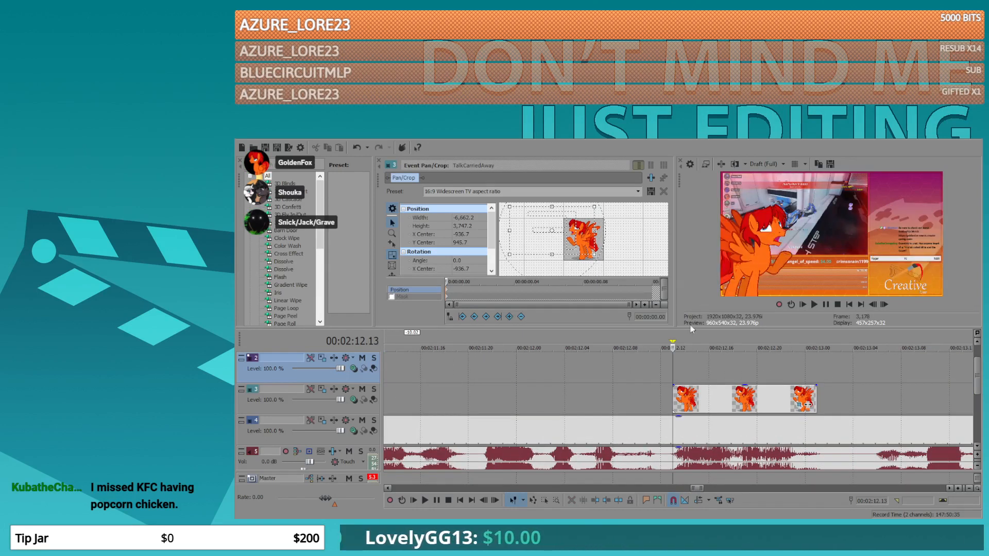
- Play on past the flipped sprite and give the Dumbfounded2 sprite at 00:02:14.05 the same mirrored framing
key("space")
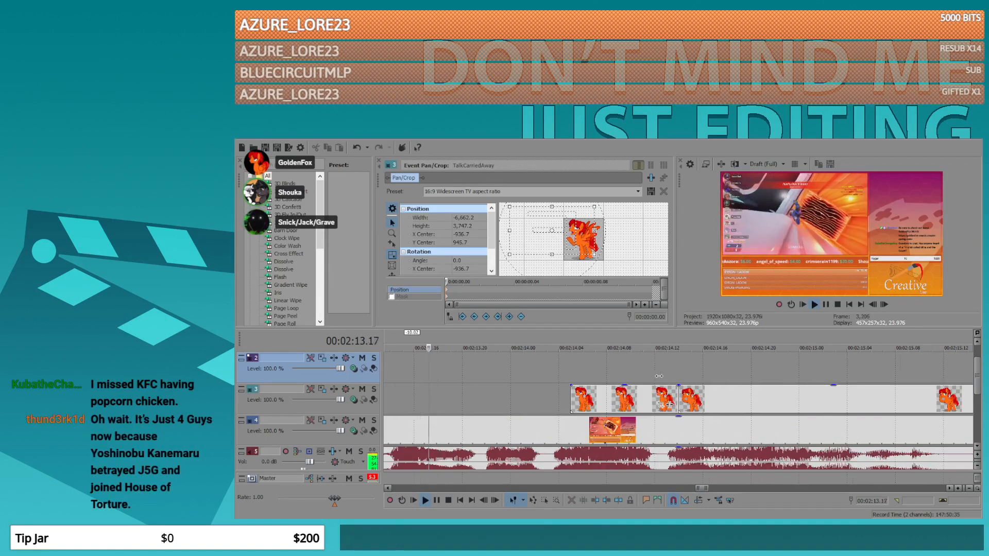
scroll(660, 380, "down", 5)
key("space")
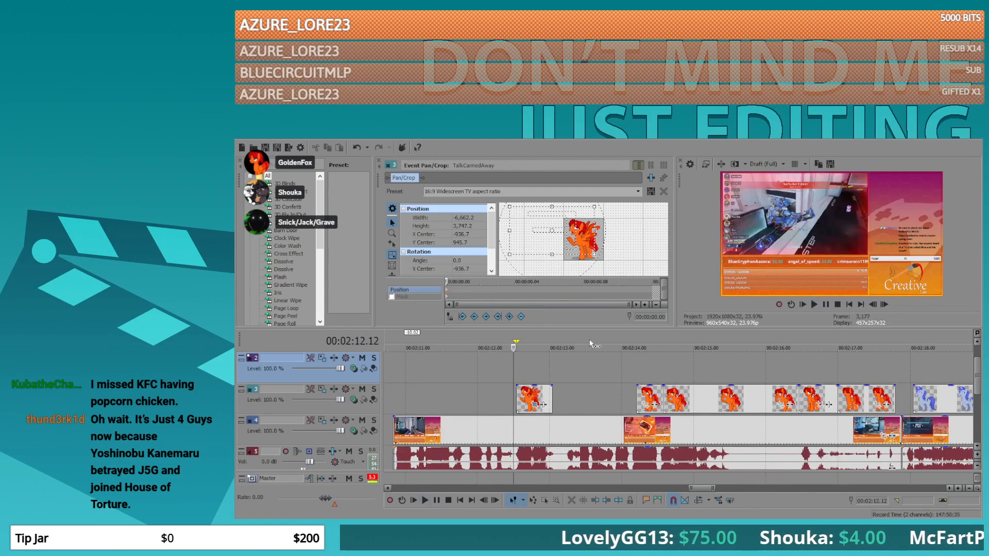
left_click(647, 405)
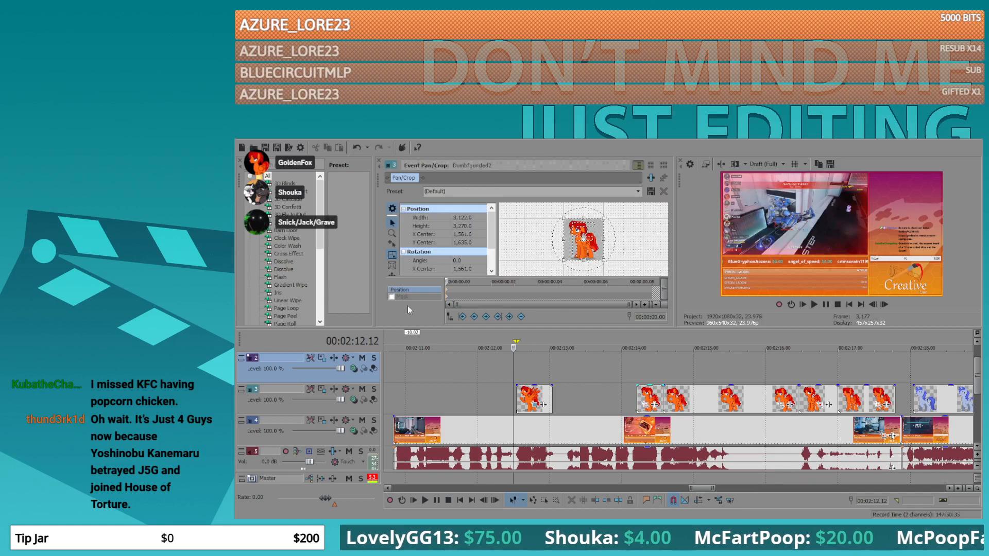
left_click(635, 369)
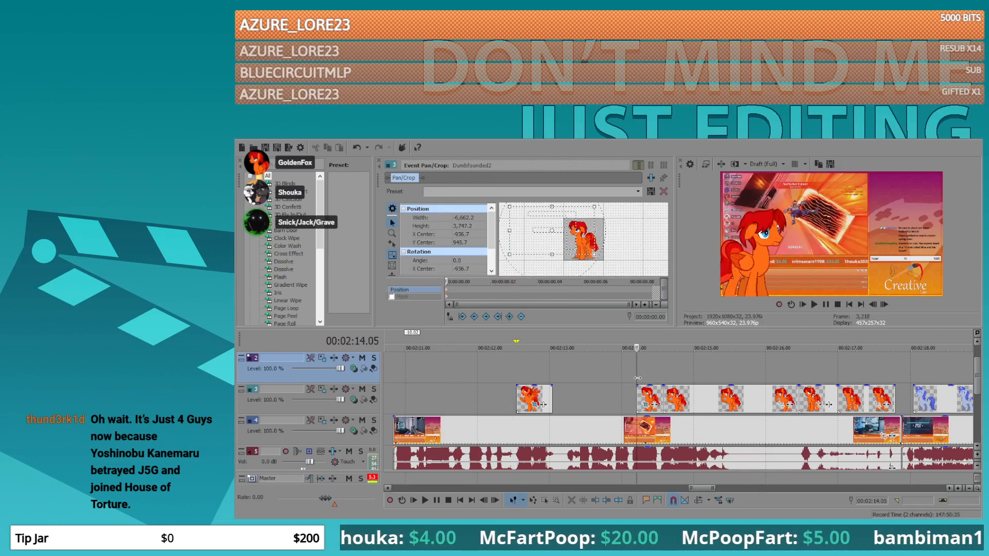
- Split the gameplay footage at 00:02:14.01, four frames before the Dumbfounded2 sprite begins
left_click(636, 430)
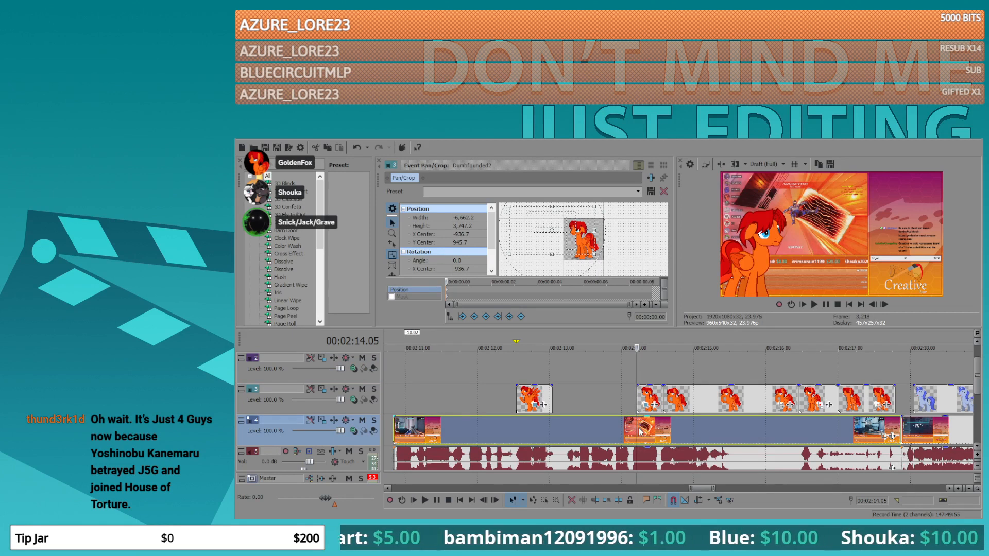
key("Left")
key("Left")
key("Left")
key("Left")
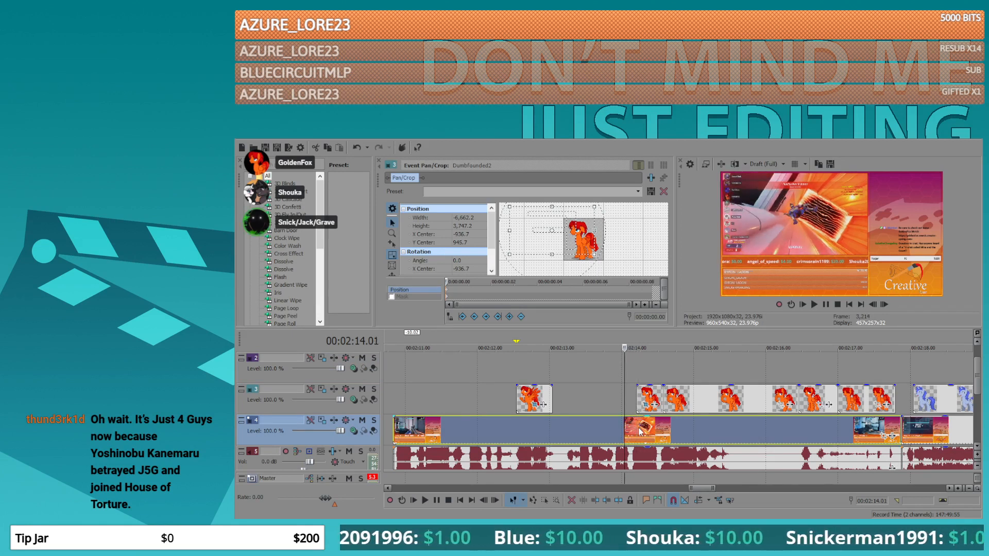
key("s")
key("Right")
- Play on from the split, split the footage again at 00:02:16.10, and review the remainder
key("space")
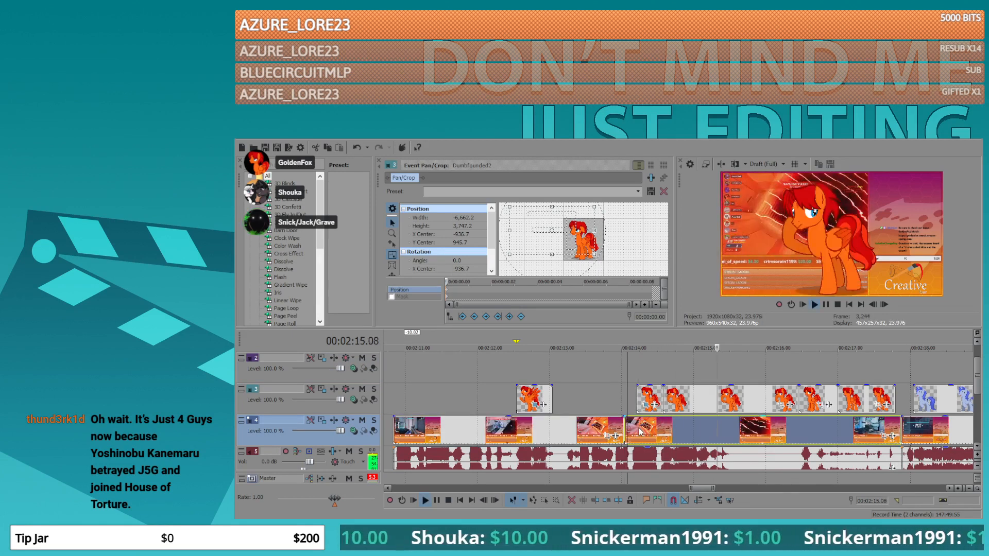
key("Return")
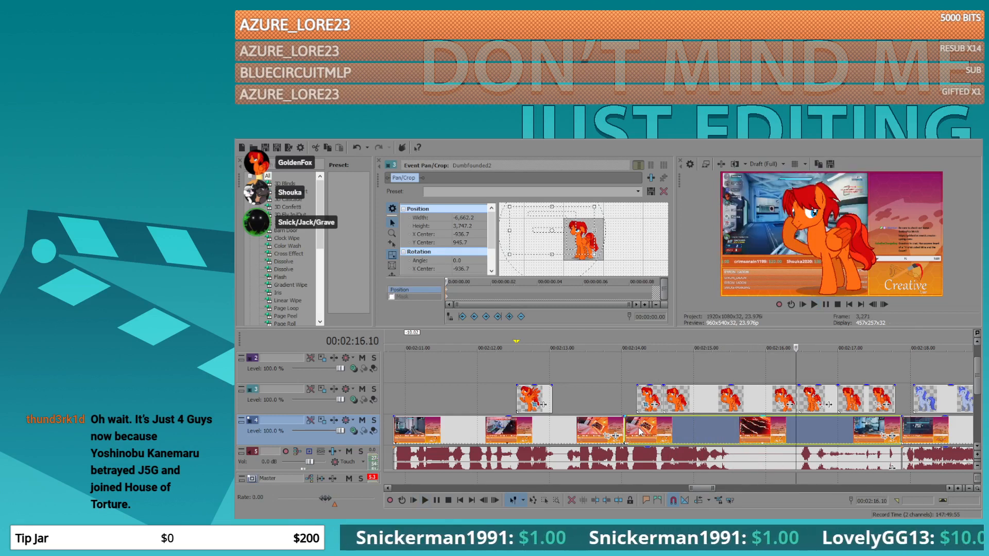
key("s")
key("space")
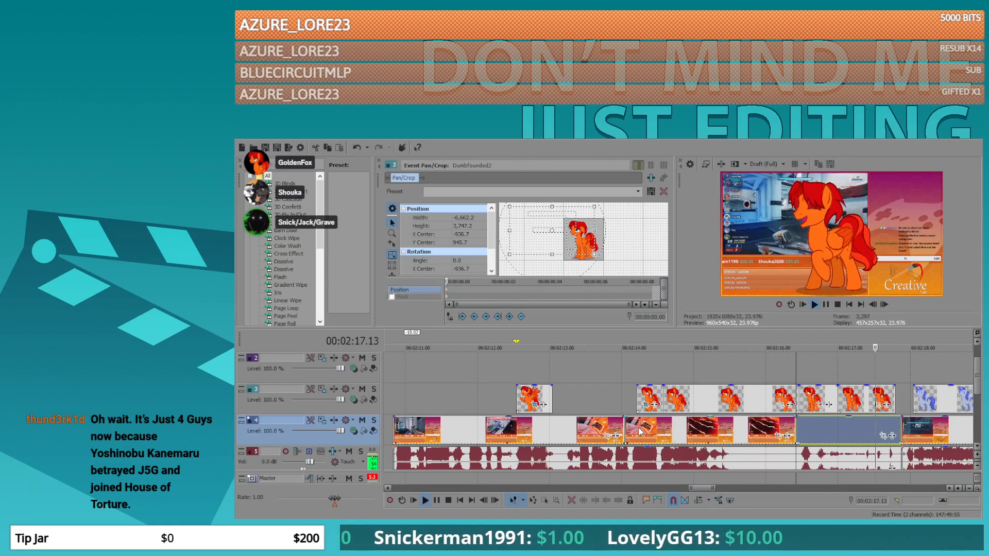
key("space")
- Crop the Splitgate 3 segment from 00:02:14.01 to 00:02:16.10 to width 950.5, X center 729.9 and Y center 383.3, and preview it
left_click(653, 366)
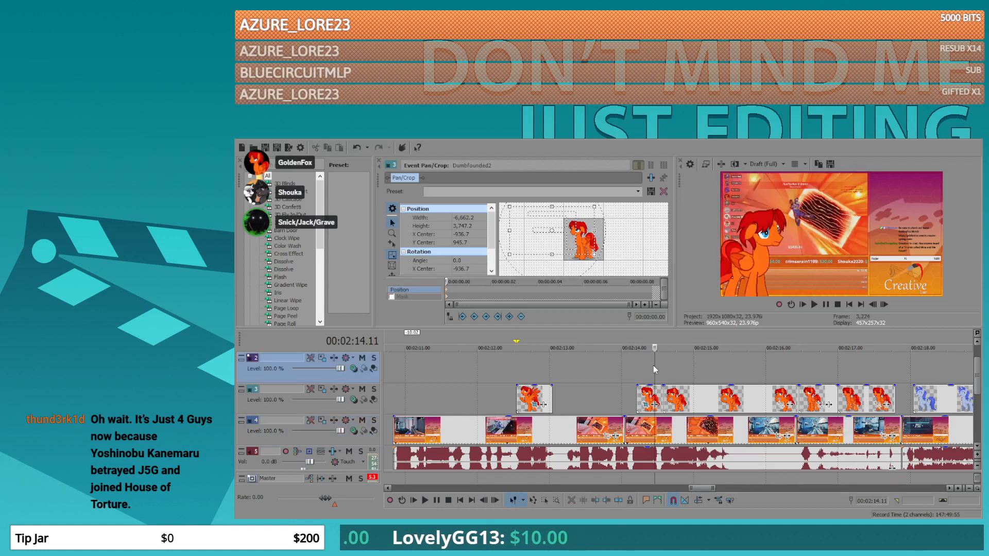
left_click(778, 436)
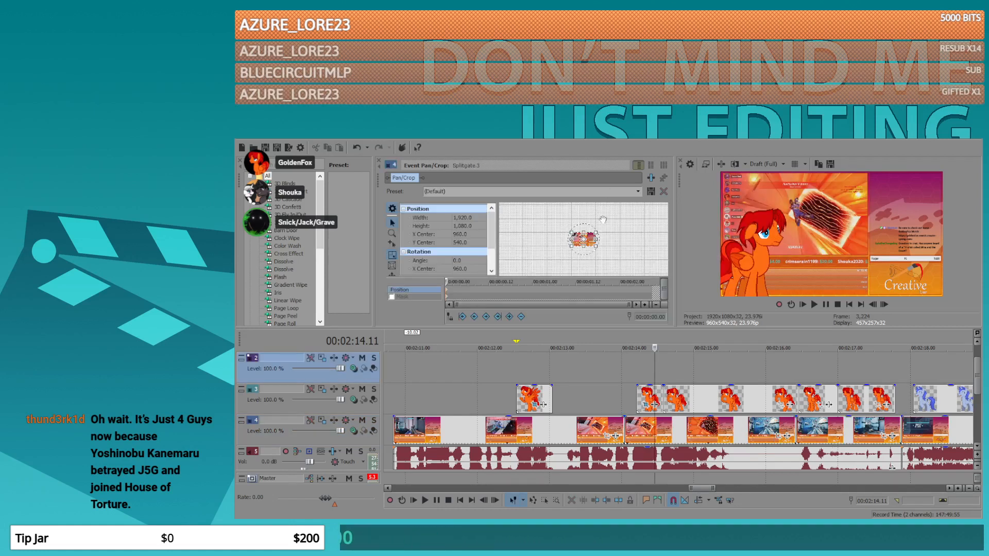
scroll(592, 249, "up", 4)
left_click_drag(633, 236, 548, 231)
left_click(622, 363)
key("space")
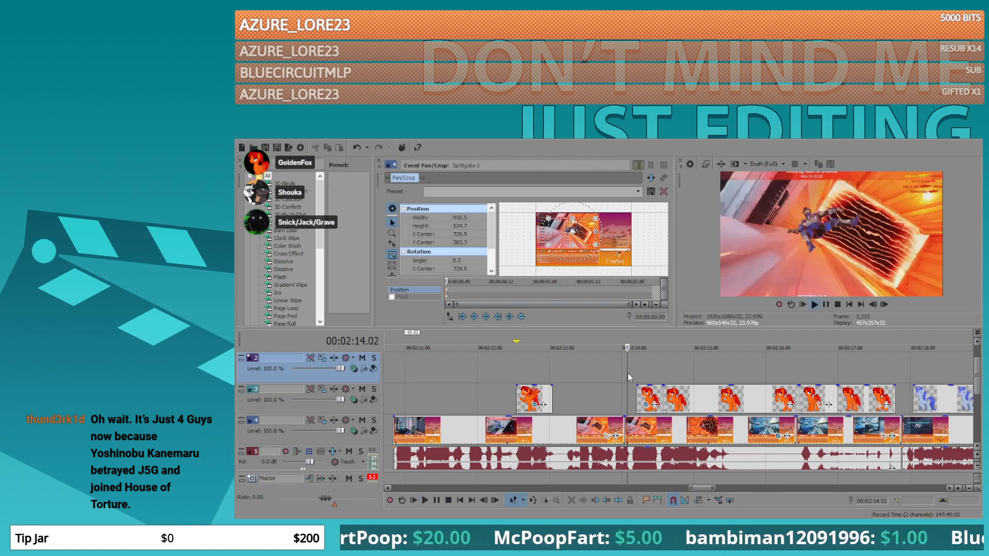
key("space")
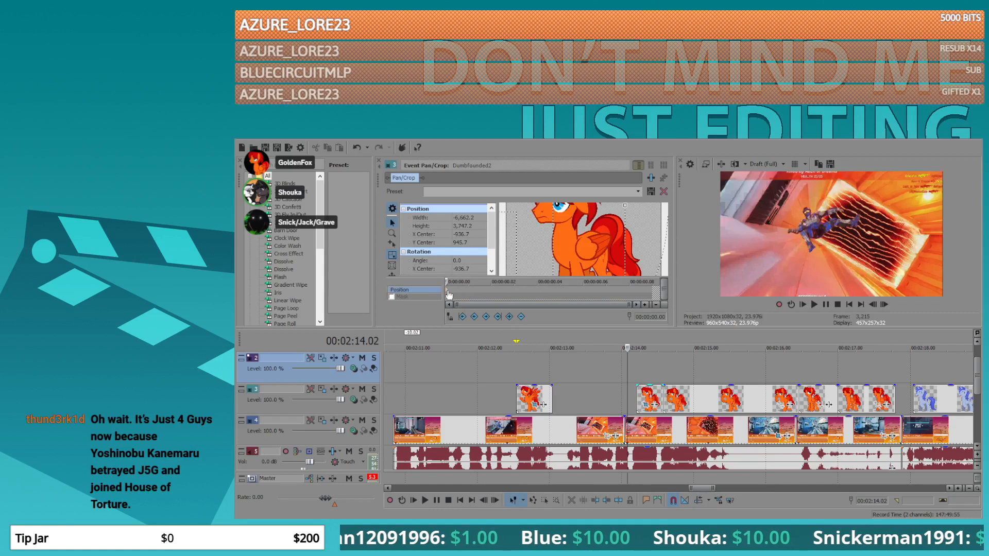
- Apply the mirrored framing of the Dumbfounded2 sprite to the Pondering4, TalkEmpathy and Laugh2 sprites
left_click(781, 404)
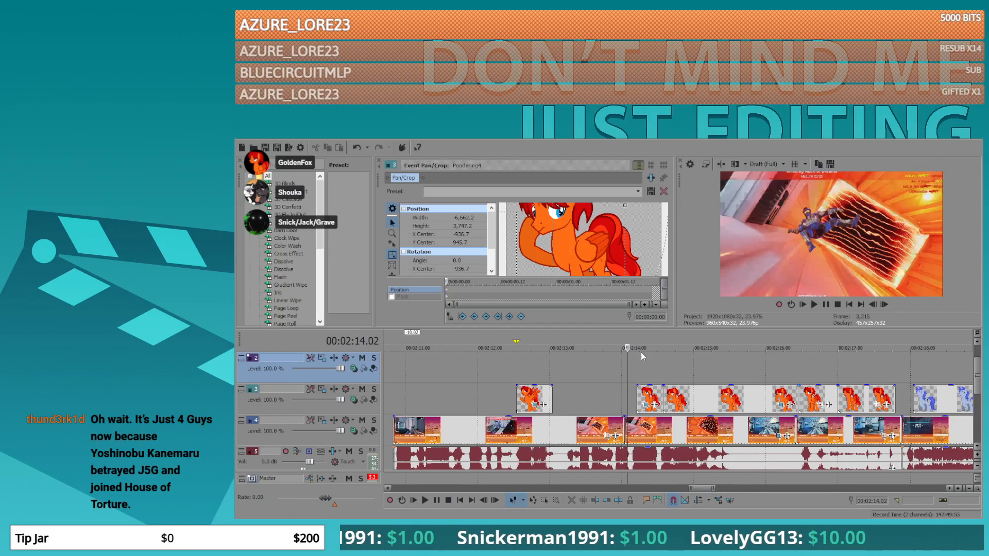
left_click(820, 405)
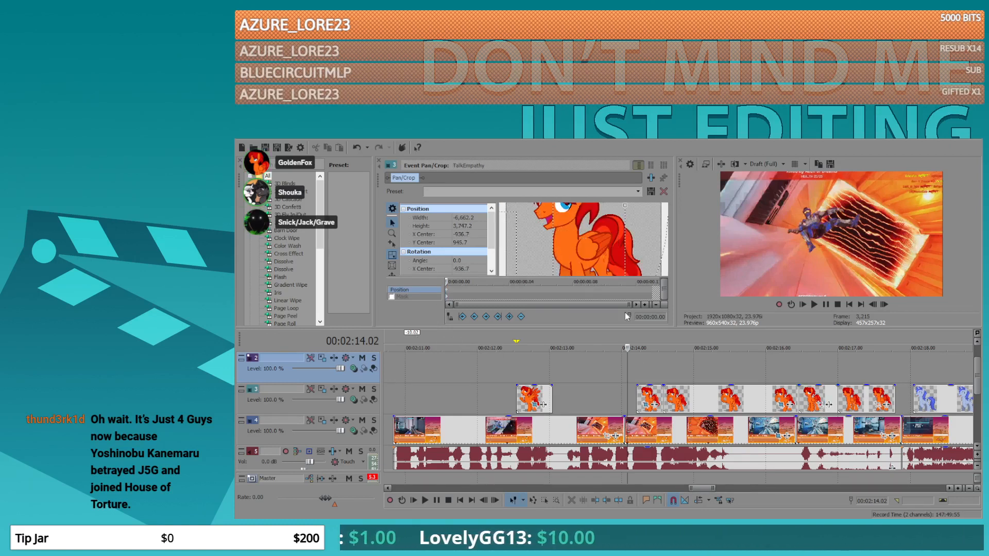
left_click(877, 405)
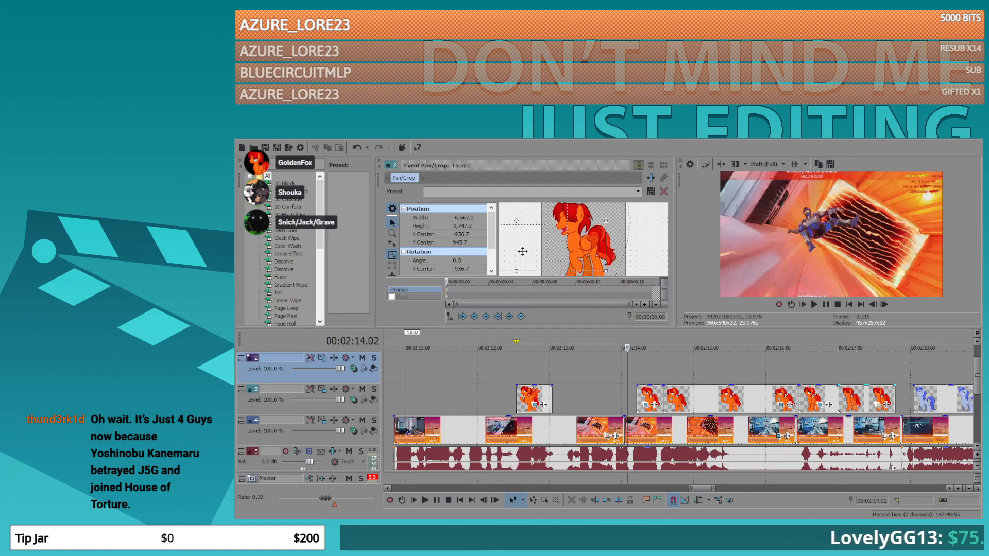
- Shake the Laugh2 sprite with position keyframes on every frame around X center -936.7 and Y center 945.7, repeating the pattern to its end
left_click(455, 294)
left_click(469, 288)
left_click_drag(513, 264, 514, 265)
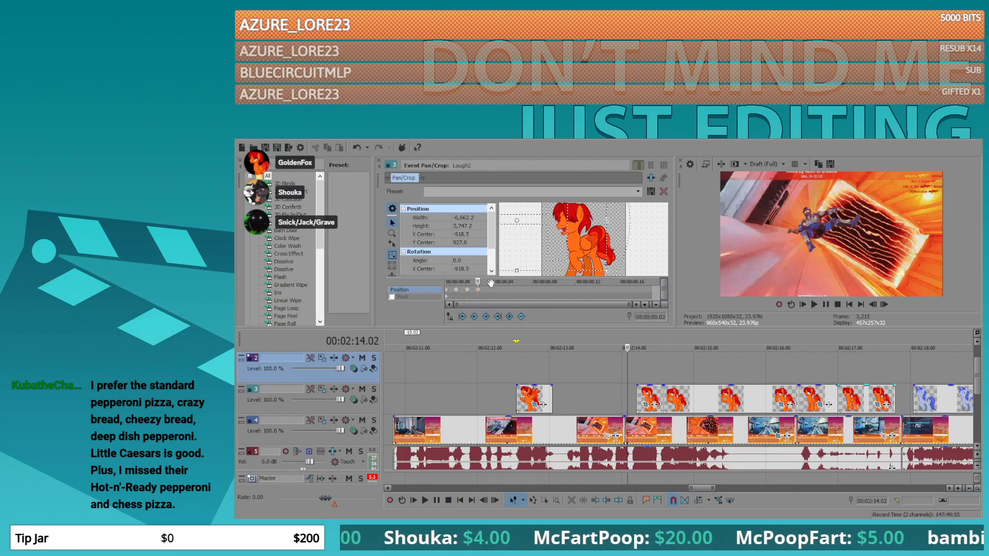
mouse_move(467, 290)
left_mouse_down()
mouse_move(499, 290)
mouse_move(467, 290)
mouse_move(478, 290)
left_mouse_up()
left_click(488, 286)
key("ctrl+v")
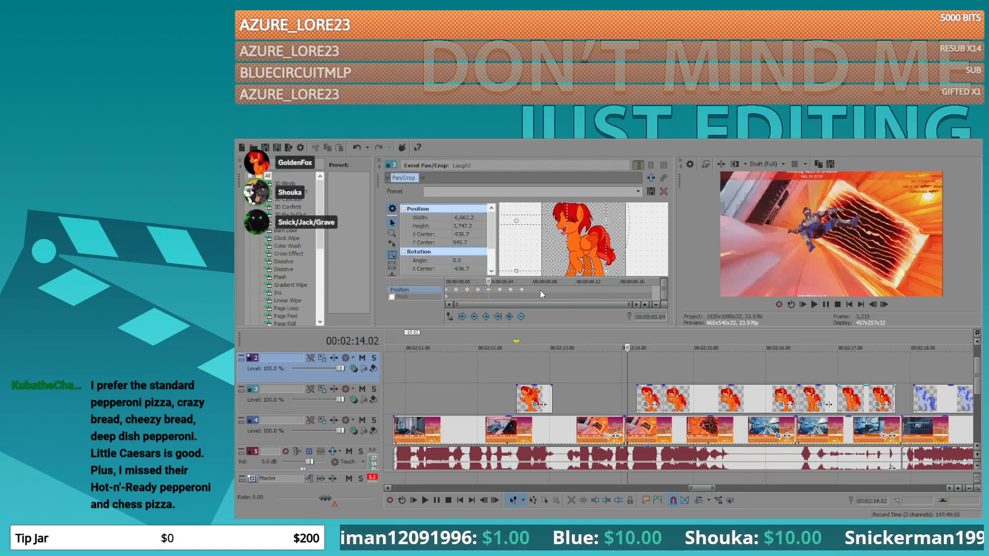
left_click(532, 289)
key("ctrl+v")
left_click(618, 290)
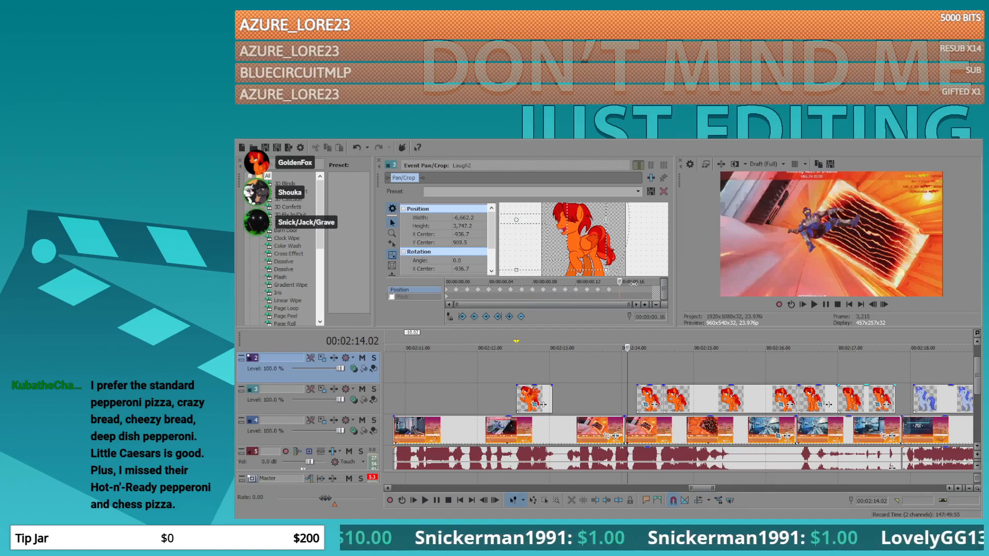
key("ctrl+v")
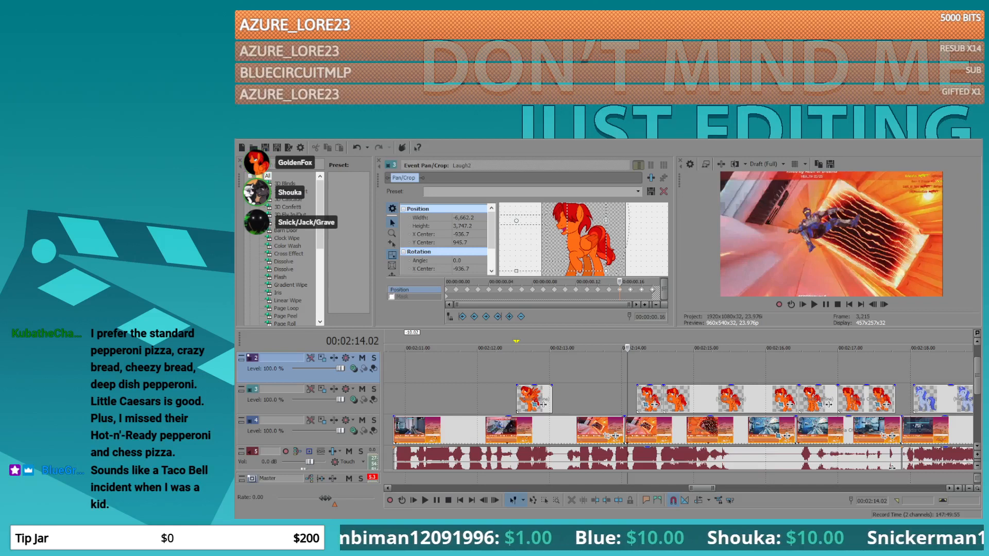
- Play back the mirrored sprites over the cropped gameplay segment from about 00:02:14 and pause at 00:02:15.09
key("space")
left_click(632, 393)
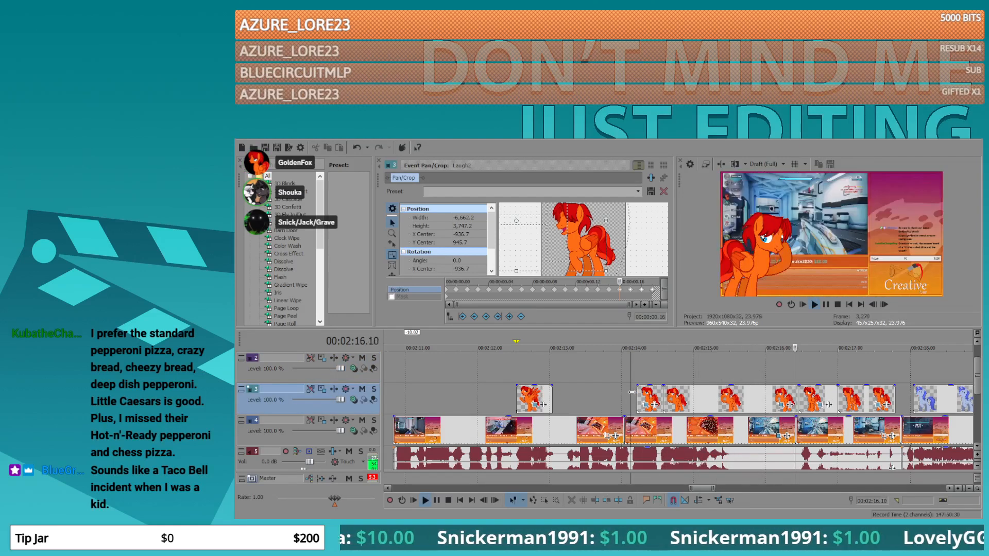
key("space")
key("space")
key("Return")
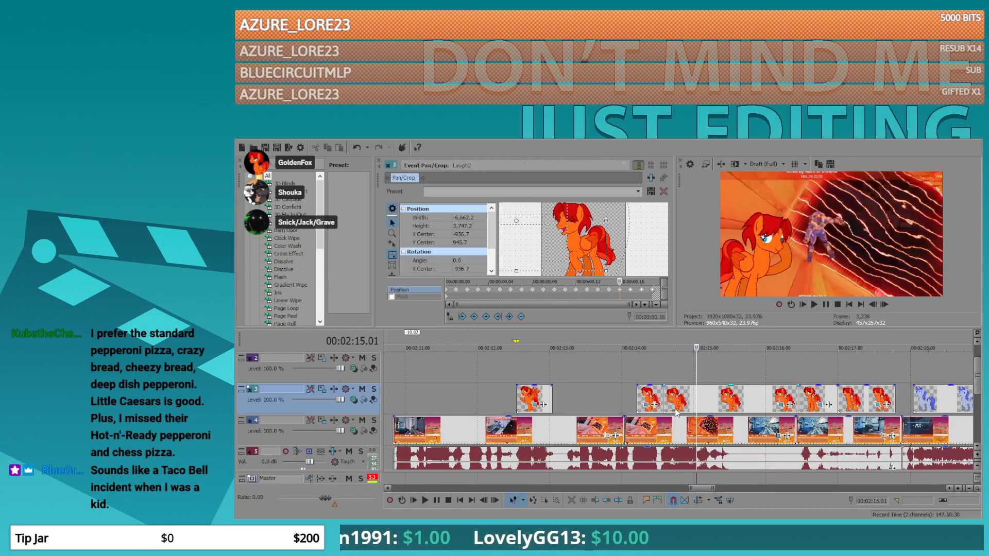
- Place a sound effect on the audio track below the gameplay audio at about 00:02:15.06 and preview it with the footage
scroll(733, 429, "down", 1)
scroll(733, 424, "down", 1)
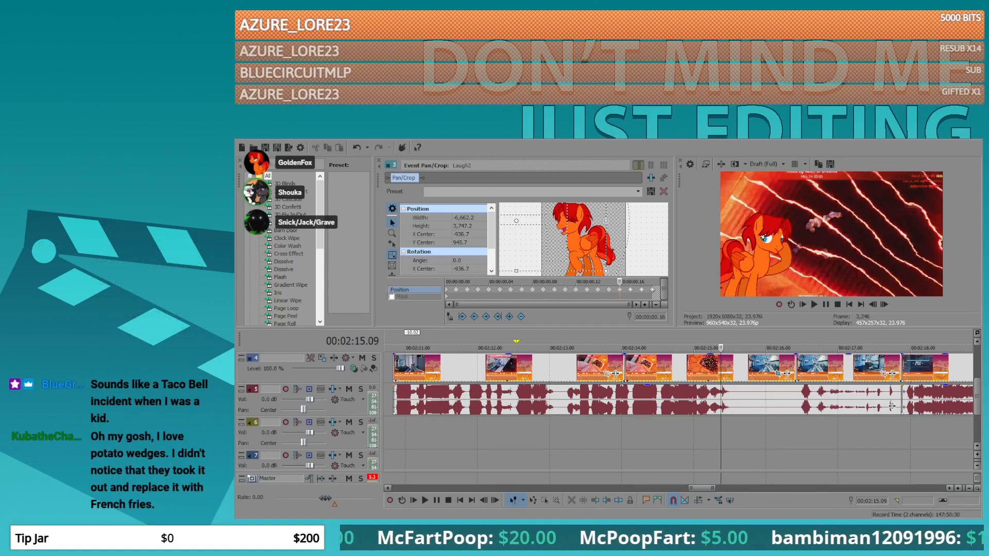
left_click_drag(710, 336, 758, 426)
scroll(721, 424, "up", 3)
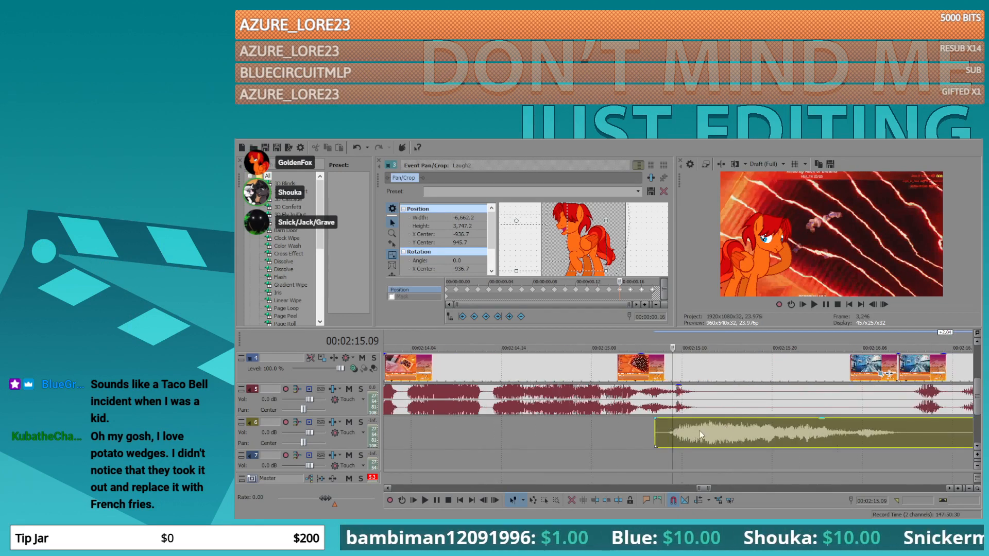
left_click(693, 433)
left_click(573, 432)
key("space")
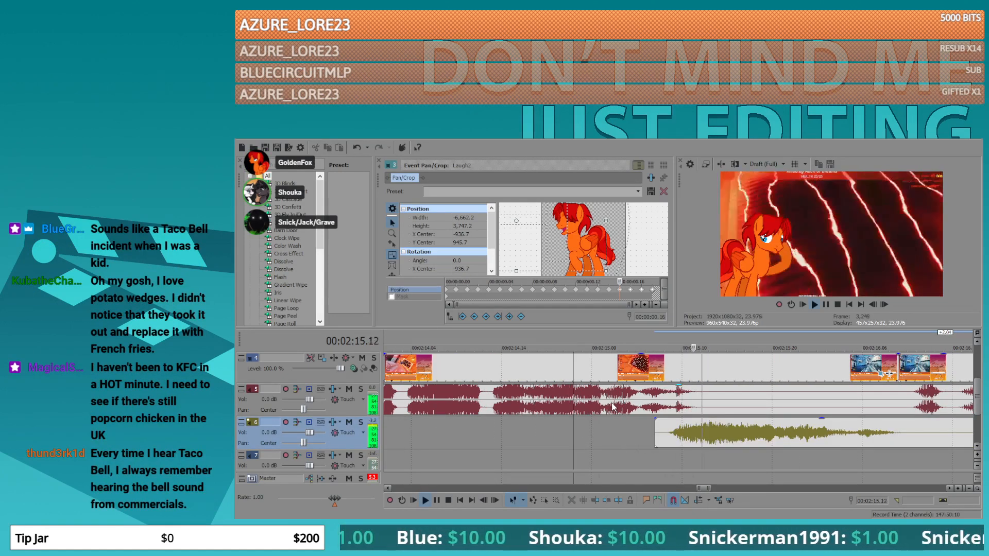
scroll(639, 411, "down", 4)
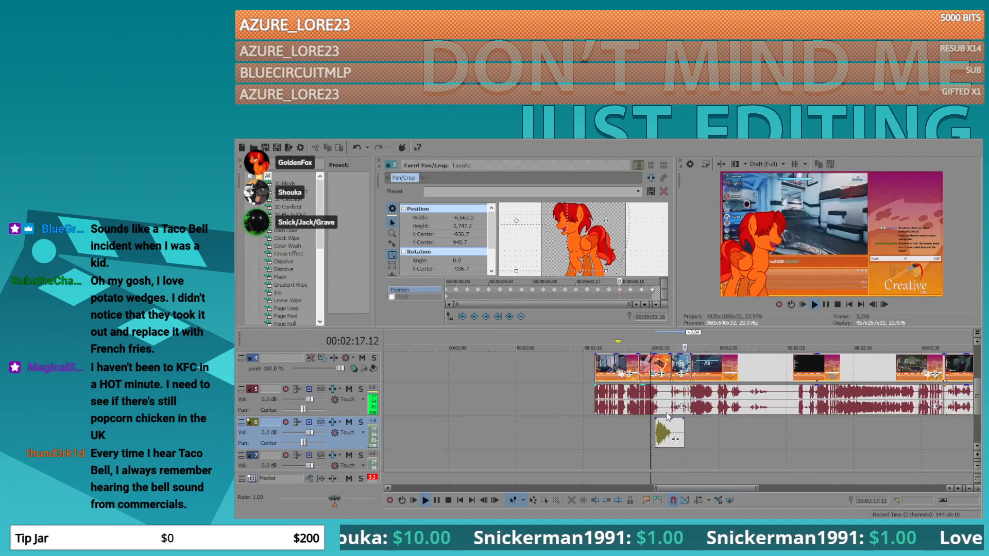
key("space")
- Move the edited segment from 00:02:10.20 to 00:02:17.21, with its sprites and sound effect, back against the end of the preceding edit
left_click(595, 411)
scroll(643, 410, "up", 2)
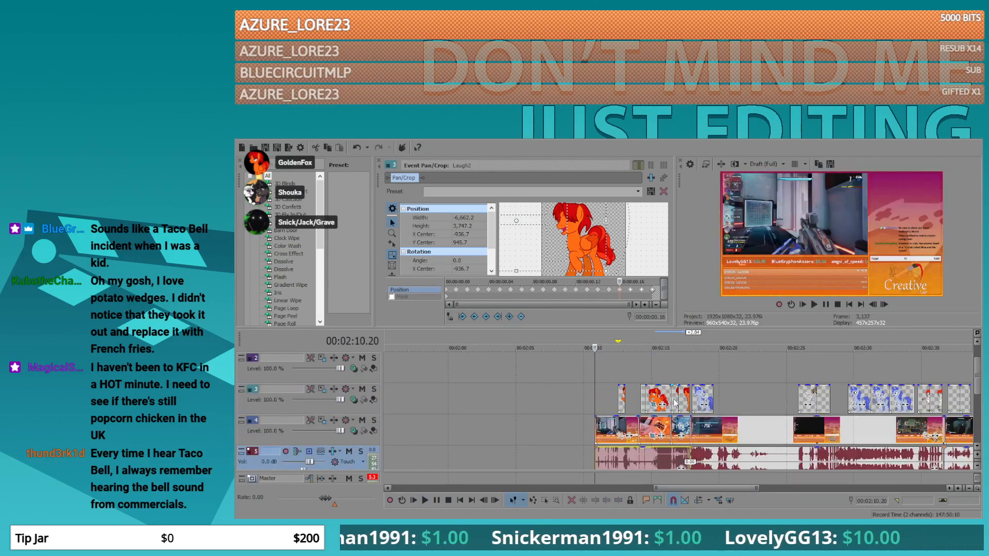
scroll(674, 412, "down", 2)
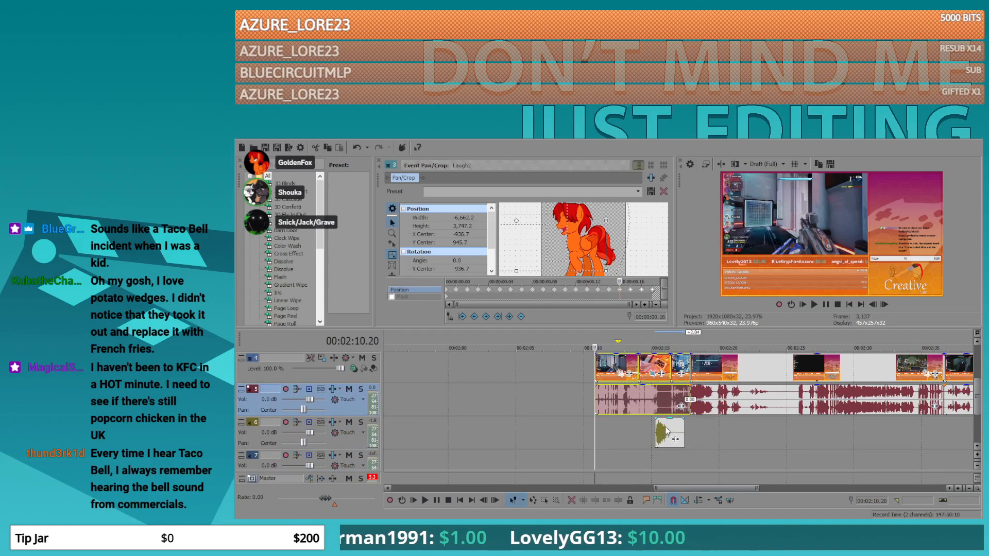
scroll(699, 432, "up", 2)
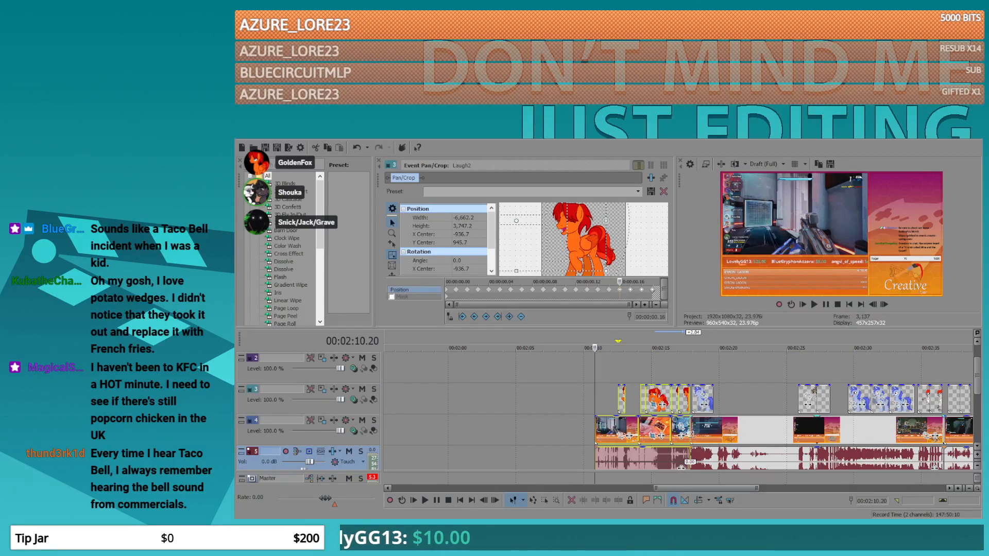
scroll(621, 432, "down", 3)
scroll(621, 432, "down", 1)
left_click(628, 404)
left_click_drag(687, 431, 593, 433)
left_click(707, 410)
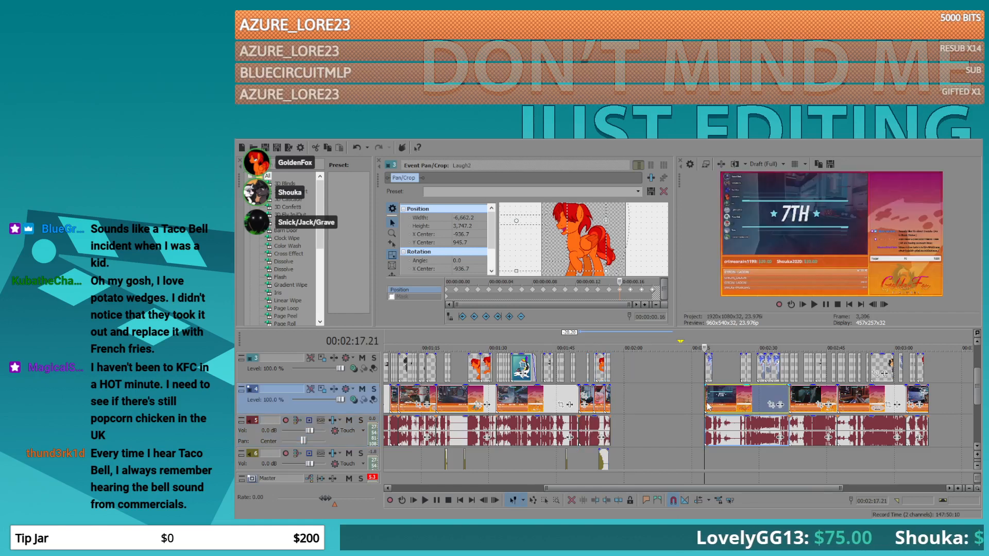
- Give the Joy_Talking_hoof sprite the 16:9 Widescreen TV aspect ratio, frame it at width 3,510.1, X center 994.0 and Y center 947.0, and preview it
scroll(718, 400, "up", 4)
left_click(679, 369)
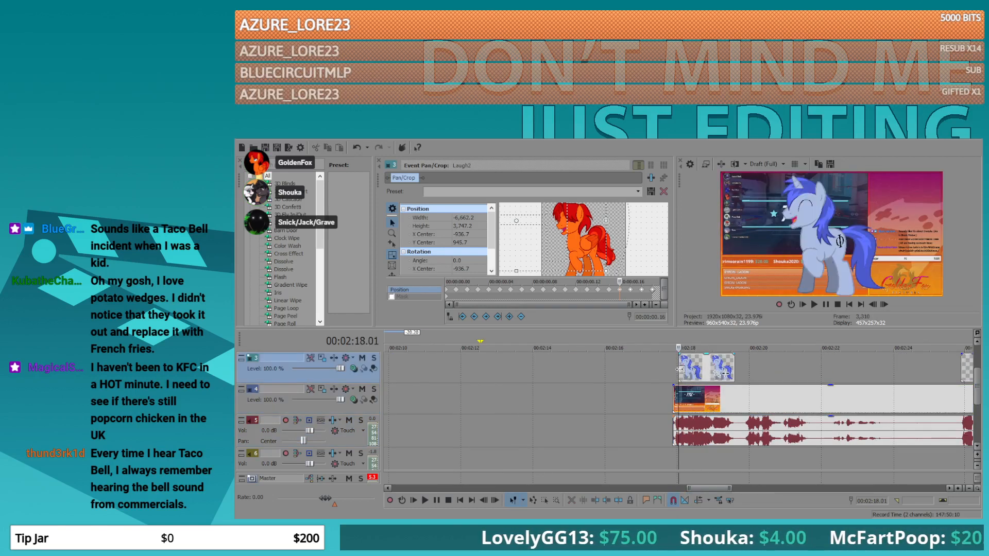
left_click(717, 374)
left_click(638, 191)
left_click(486, 216)
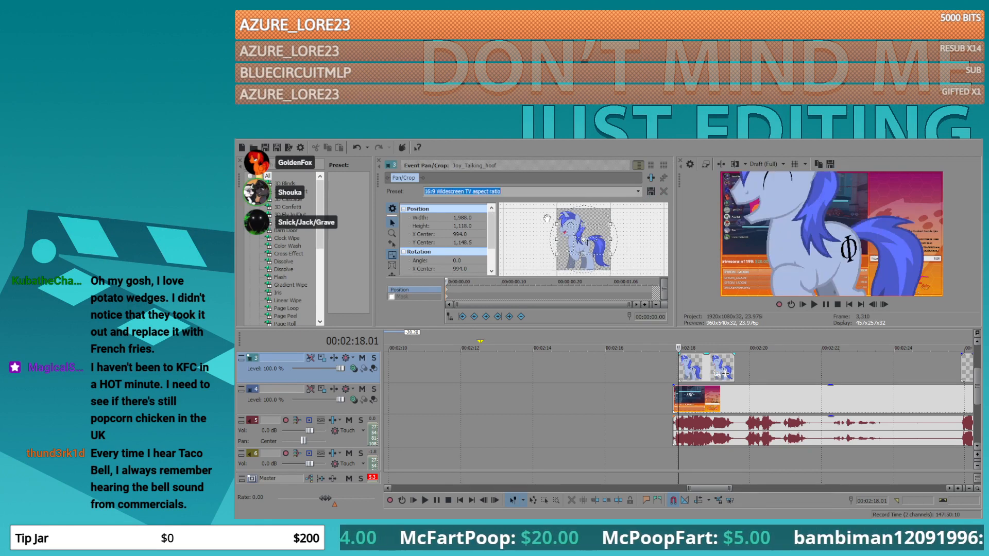
left_click_drag(583, 224, 580, 189)
mouse_move(604, 242)
left_mouse_down()
mouse_move(598, 248)
mouse_move(593, 235)
left_mouse_up()
left_click(653, 373)
key("space")
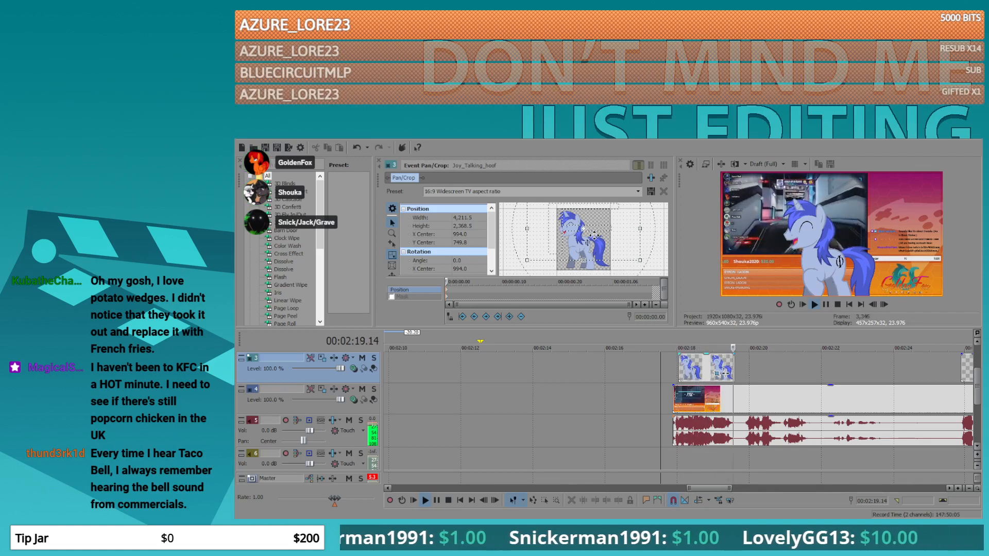
key("space")
left_click_drag(586, 208, 585, 216)
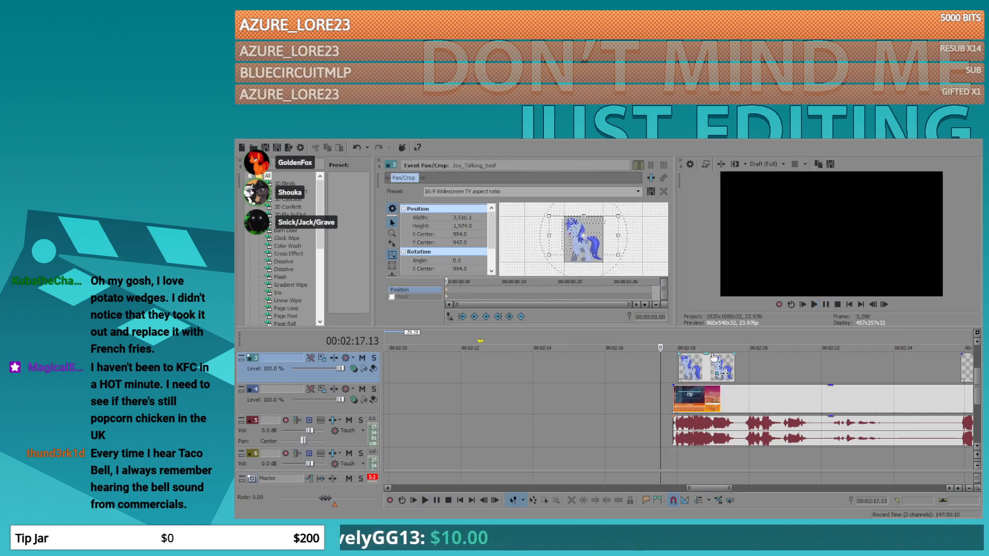
key("space")
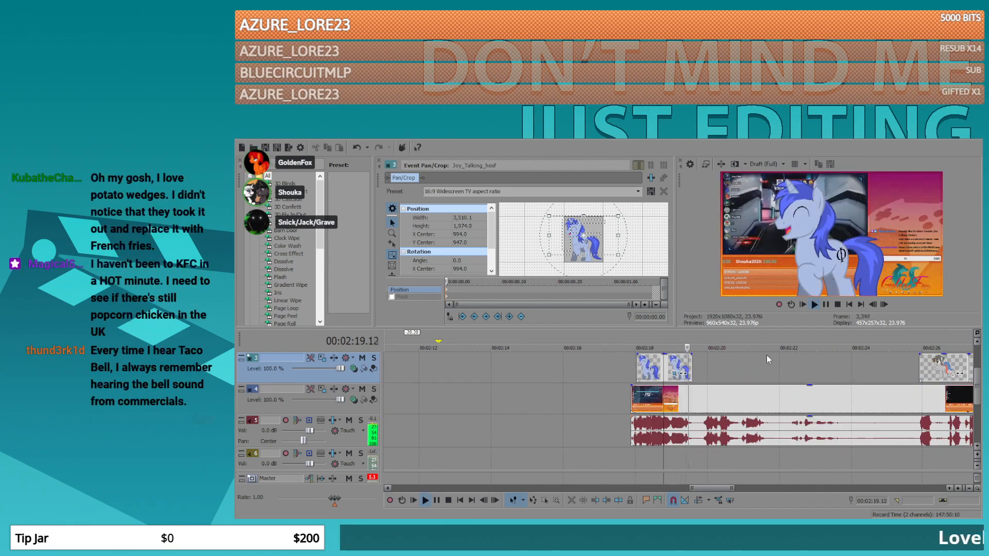
- Split the gameplay footage at 00:02:20.00, about 00:02:25.14 and 00:02:22.17
scroll(629, 372, "down", 4)
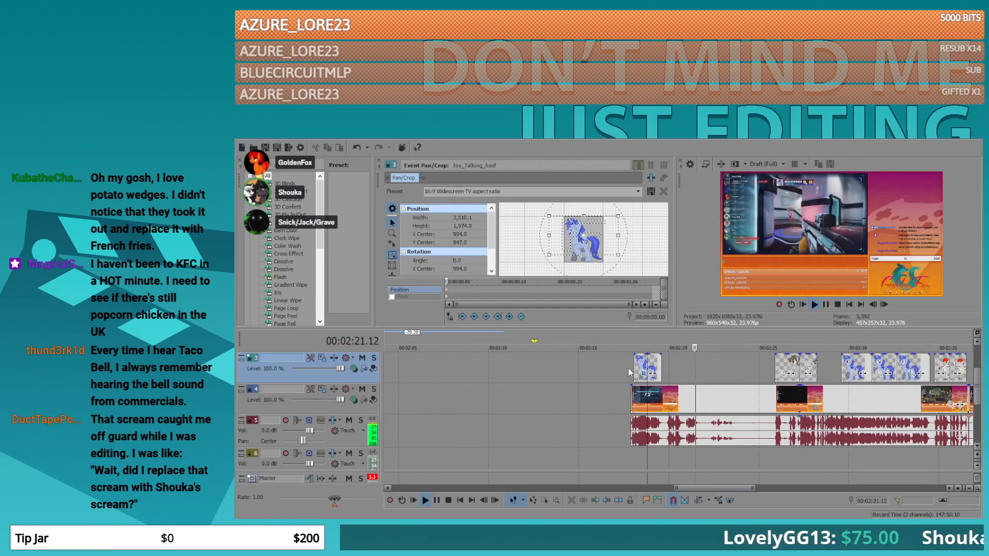
left_click(642, 399)
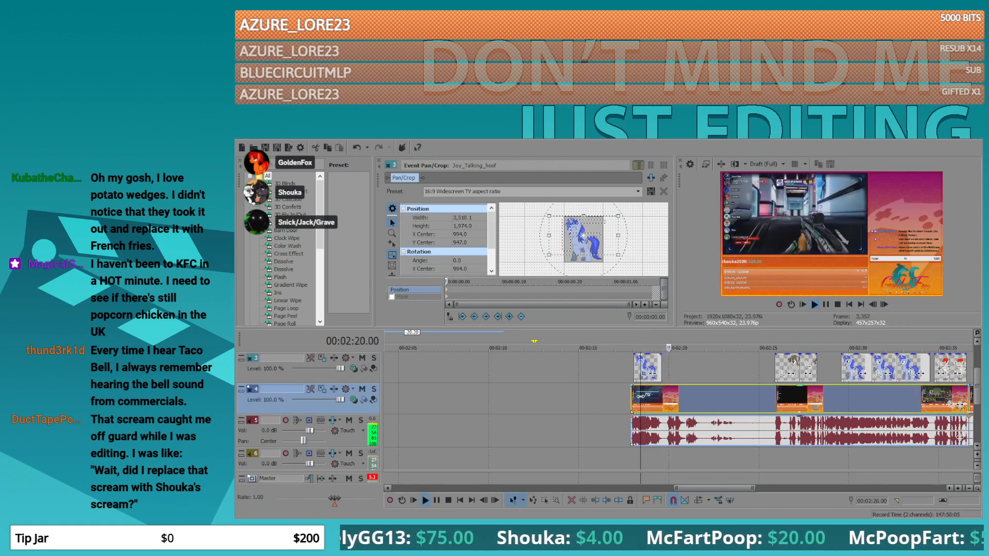
key("space")
key("s")
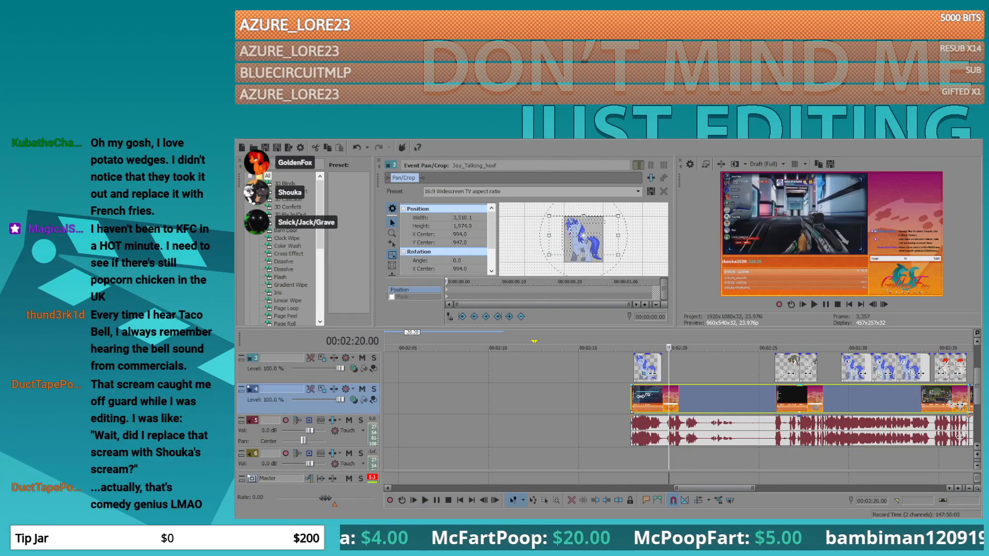
key("space")
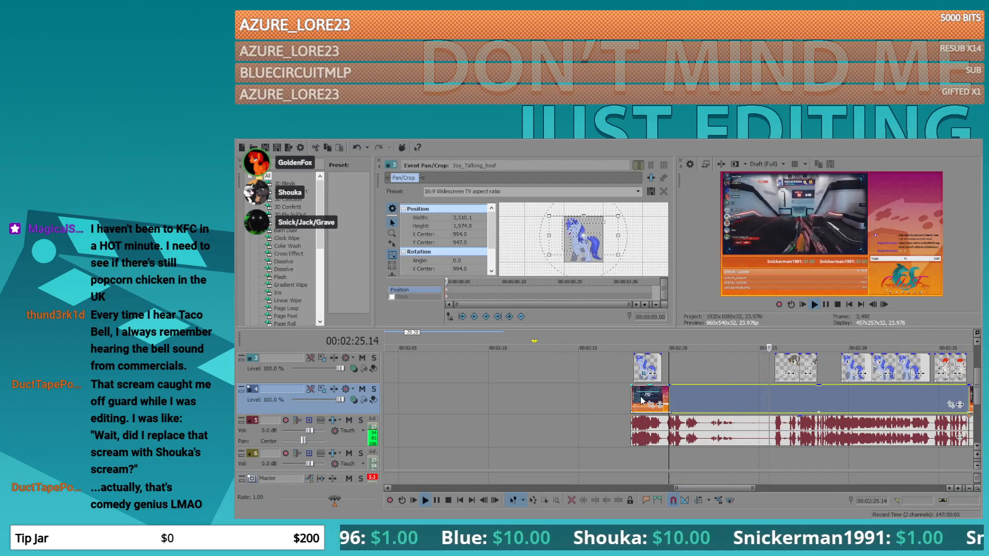
key("s")
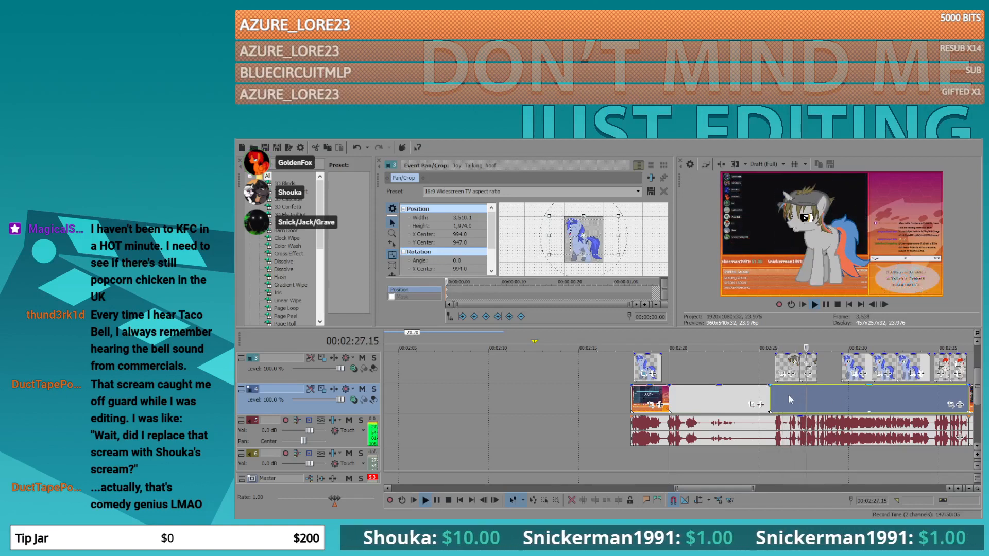
left_click(719, 397)
key("s")
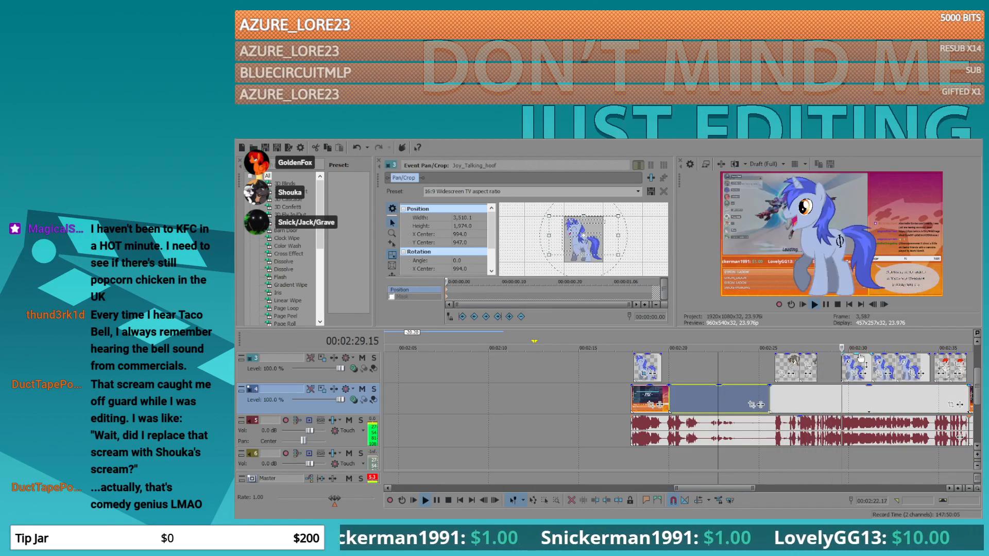
key("space")
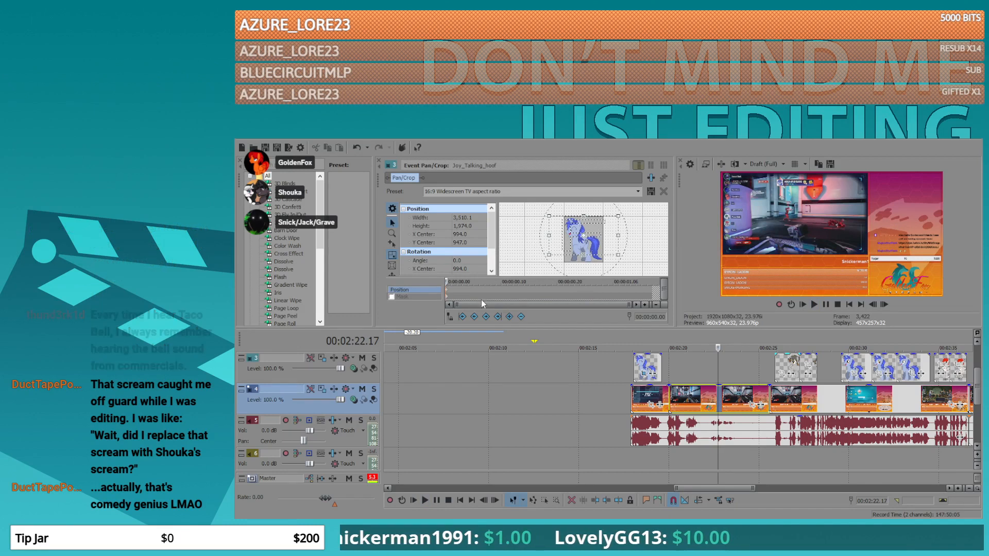
- Frame the Happy_talking_Hoof_2 sprite at the right edge of the video with width 3,995.4, X center -534.0 and Y center 932.3
left_click(855, 375)
key("ctrl+v")
left_click(848, 339)
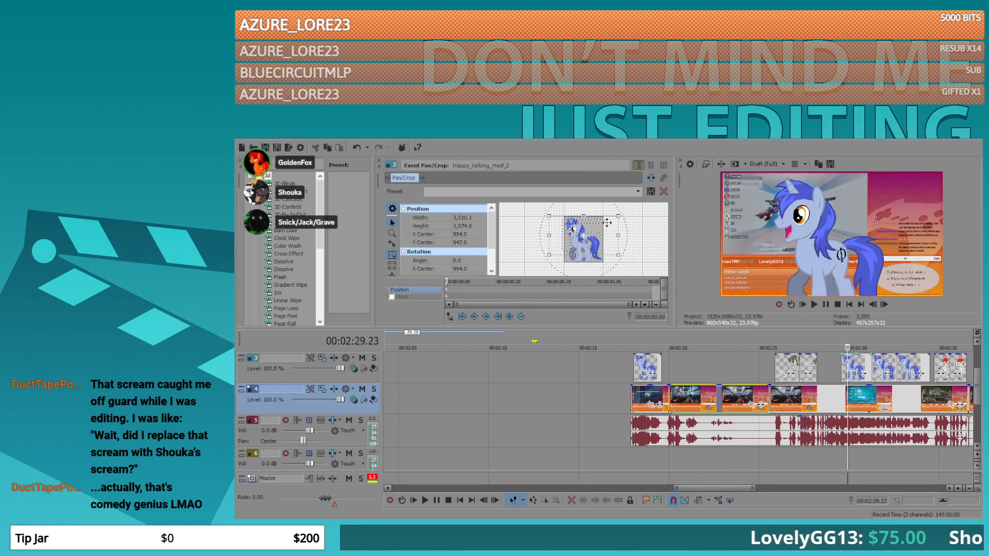
mouse_move(549, 235)
left_mouse_down()
mouse_move(537, 236)
mouse_move(561, 243)
left_mouse_up()
scroll(563, 235, "up", 3)
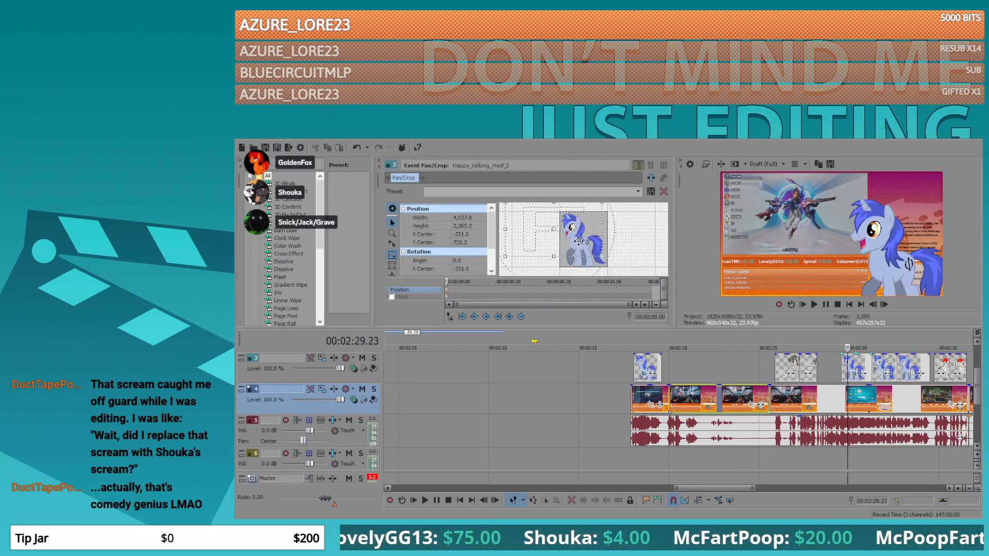
mouse_move(545, 261)
left_mouse_down()
mouse_move(545, 275)
mouse_move(564, 262)
left_mouse_up()
scroll(564, 255, "down", 2)
scroll(535, 207, "down", 2)
left_click_drag(547, 208, 565, 241)
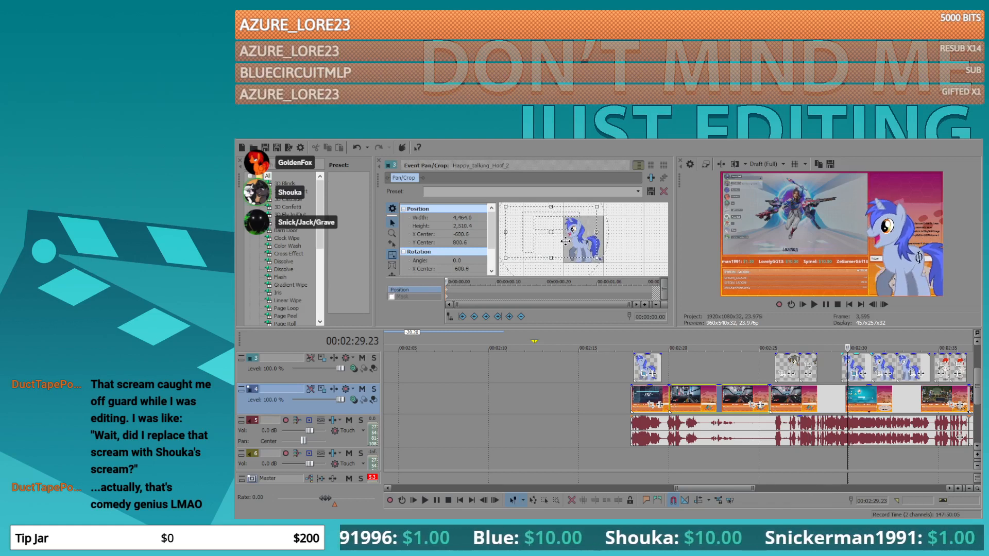
left_click_drag(506, 207, 515, 212)
left_click_drag(570, 245, 566, 245)
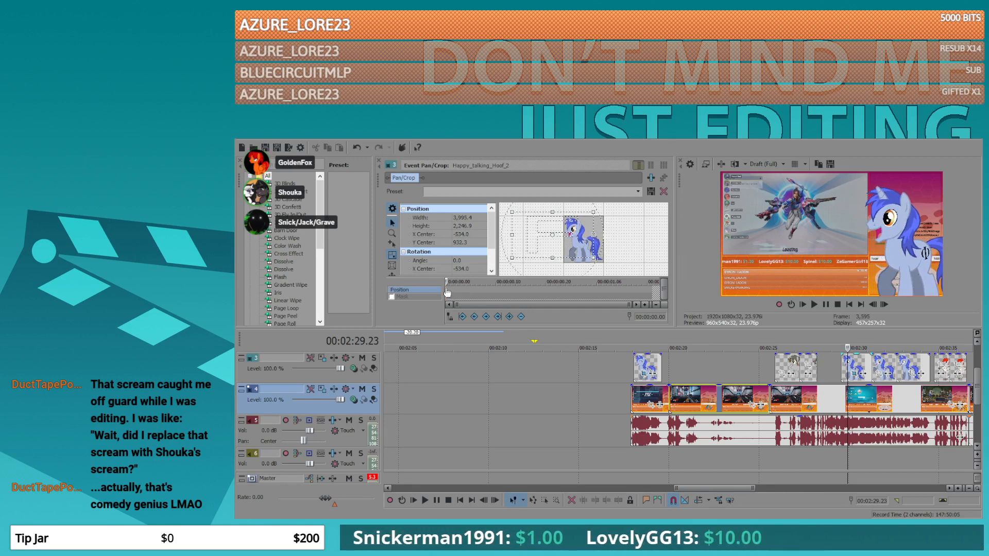
- Apply the framing of the Happy_talking_Hoof_2 sprite to the Explaining_Happy_AUD and I Dare You_Talk sprites
left_click(881, 375)
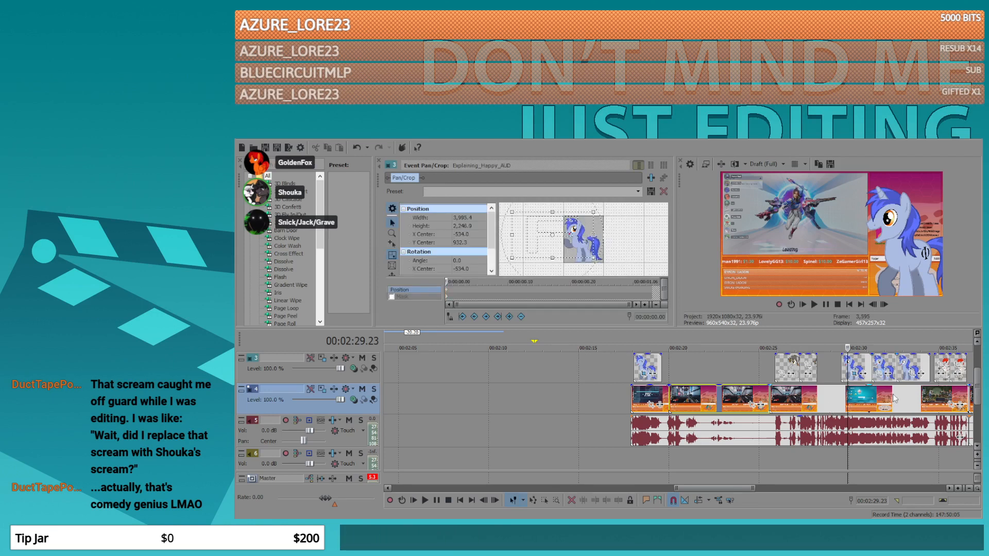
left_click(915, 374)
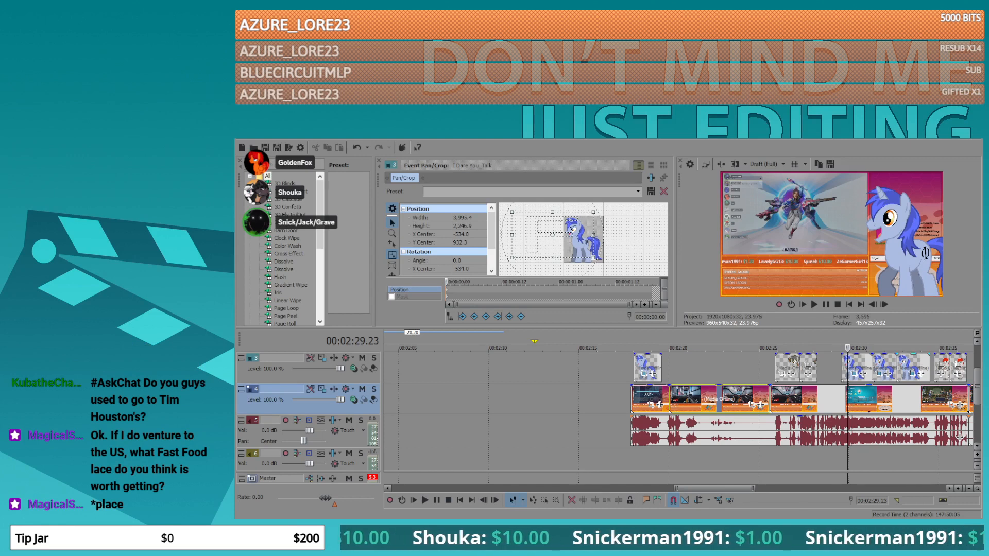
- Preview the I Dare You_Talk sprite from 00:02:33.14 into the gryphon sprite that follows
left_click(912, 366)
scroll(912, 366, "up", 2)
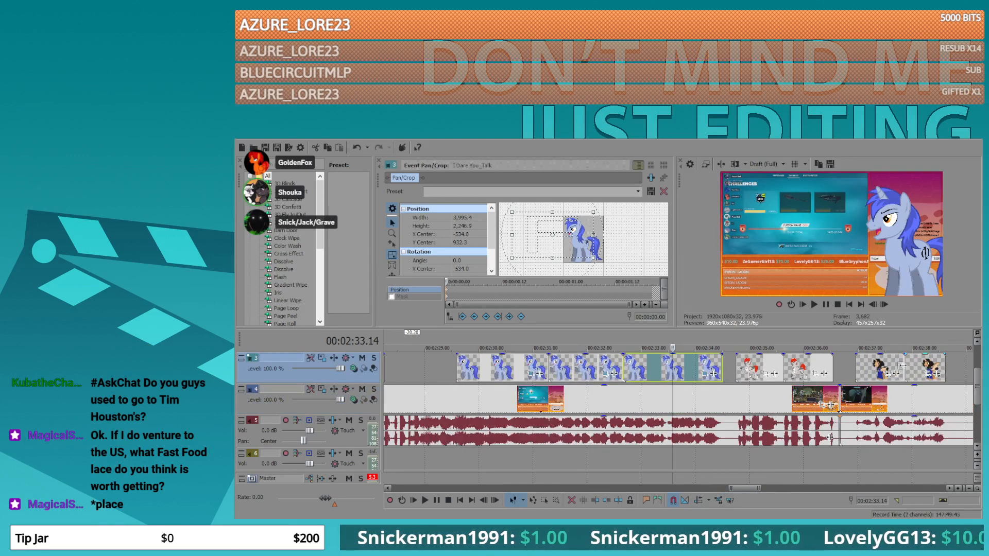
scroll(758, 366, "down", 1)
key("space")
scroll(758, 367, "down", 2)
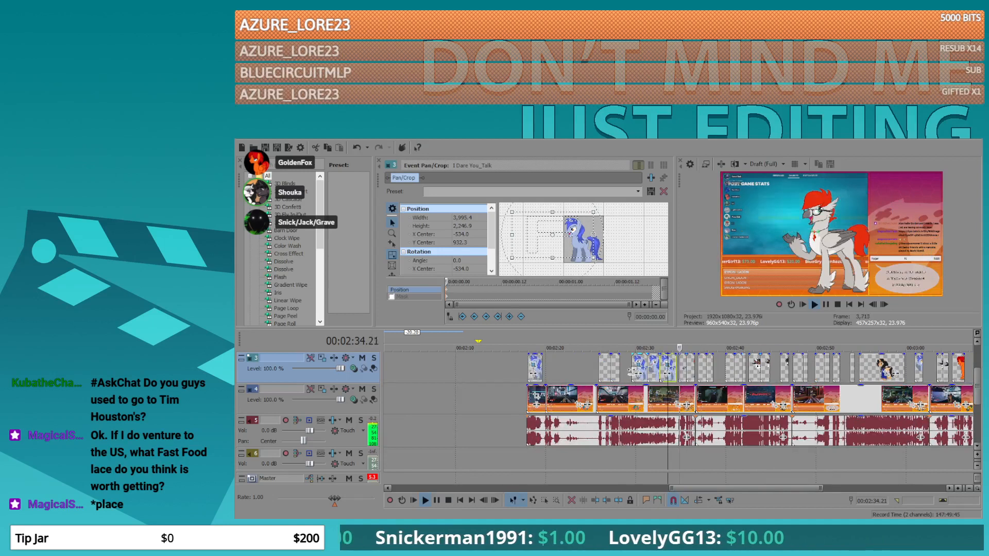
scroll(633, 370, "up", 1)
scroll(647, 380, "up", 2)
key("space")
scroll(501, 376, "down", 2)
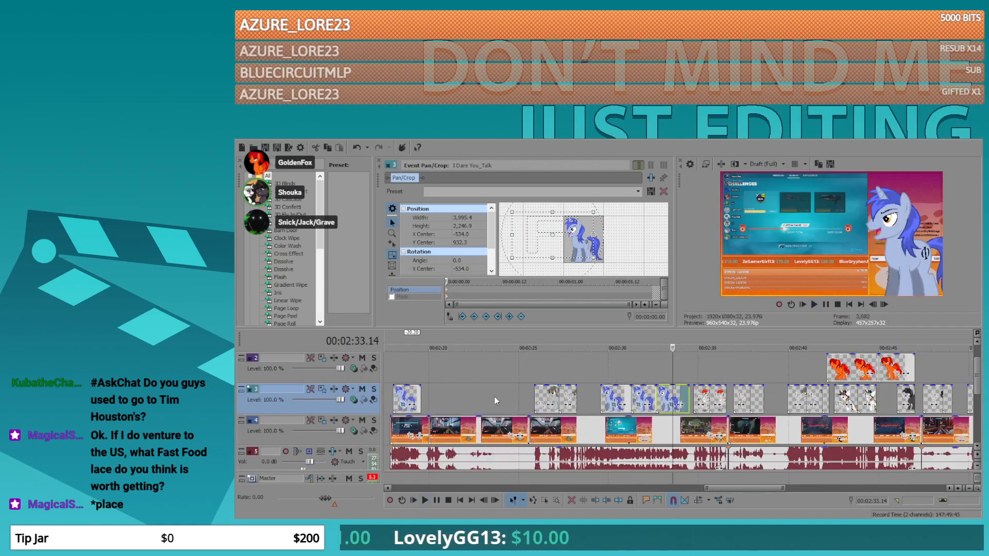
- Replay the newly split gameplay segment from its start at about 00:02:18
left_click(400, 368)
key("space")
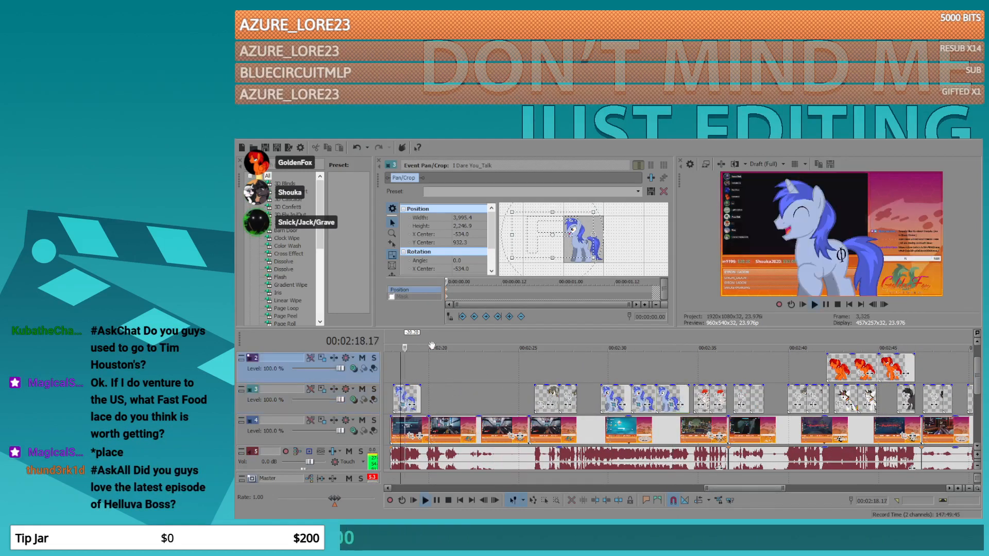
scroll(731, 412, "up", 1)
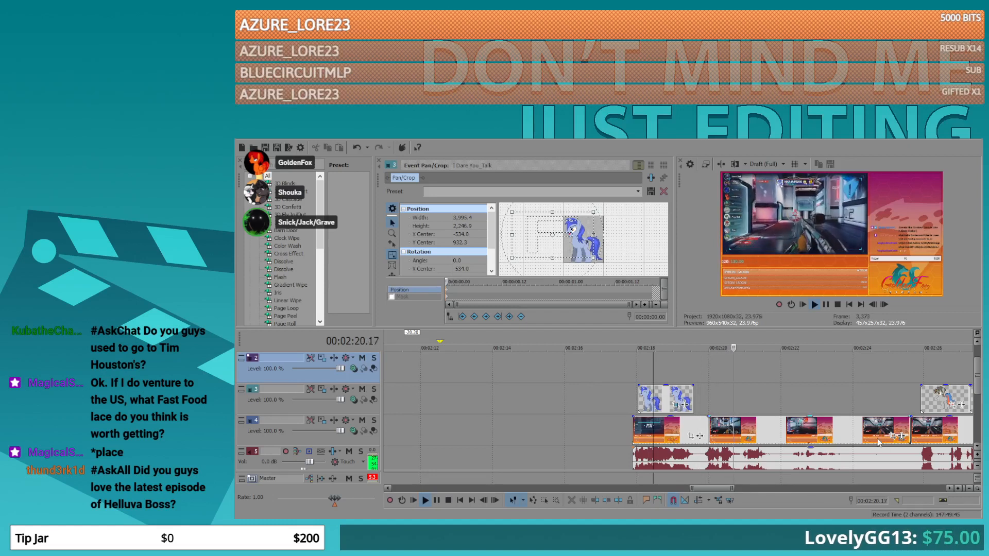